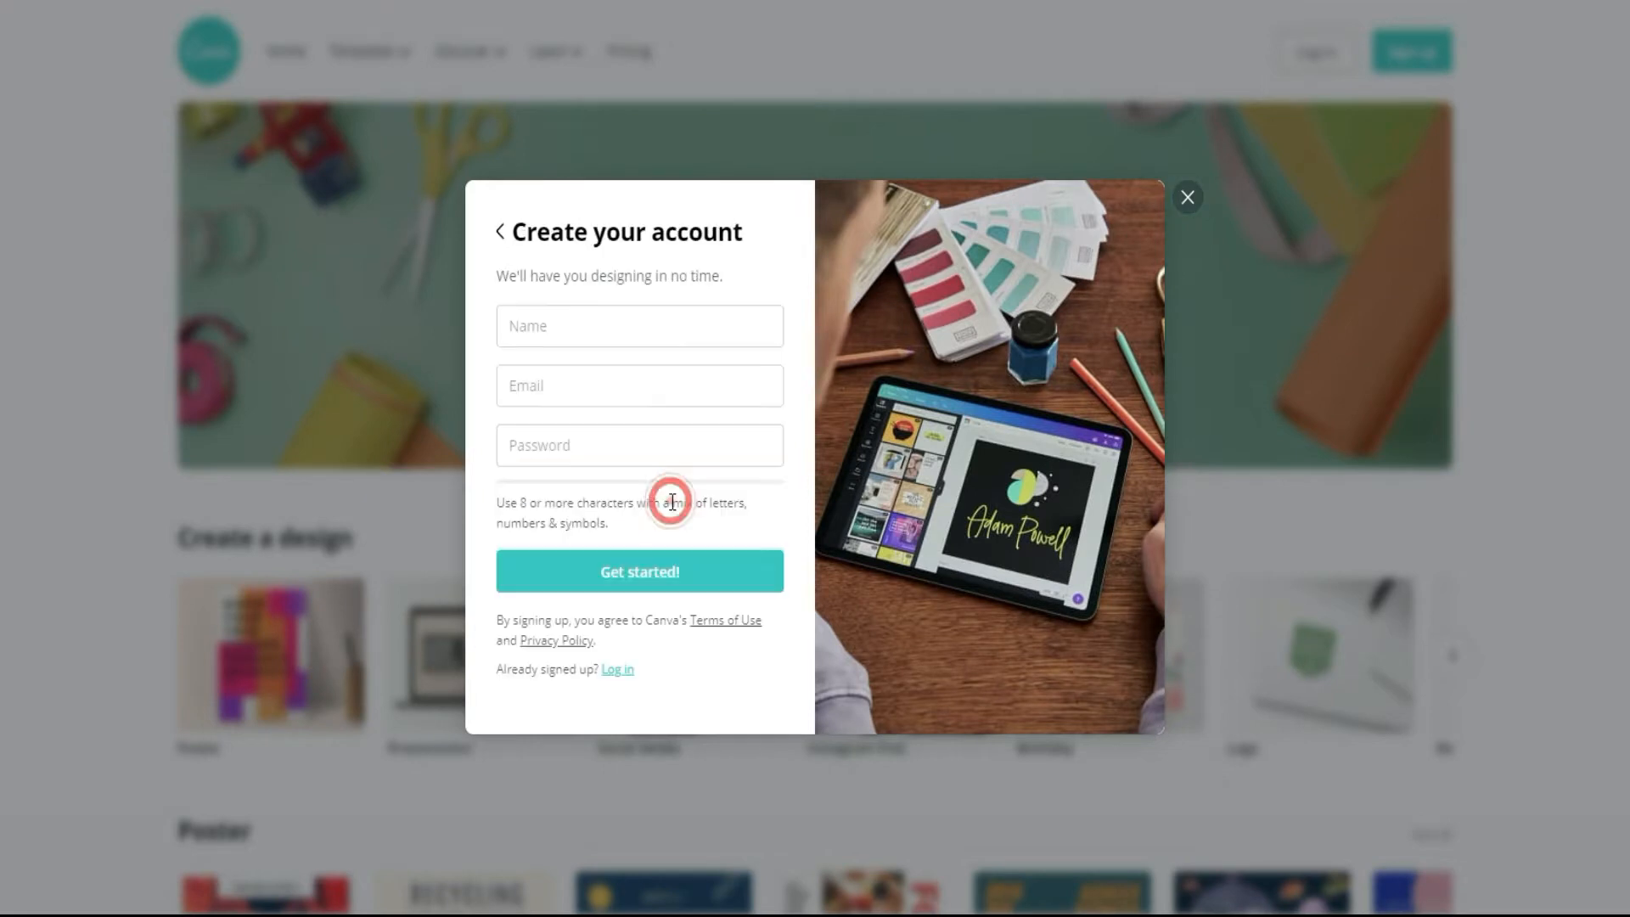
Step: Fill in the account name and the e-mail address in the account creation form
click(608, 319)
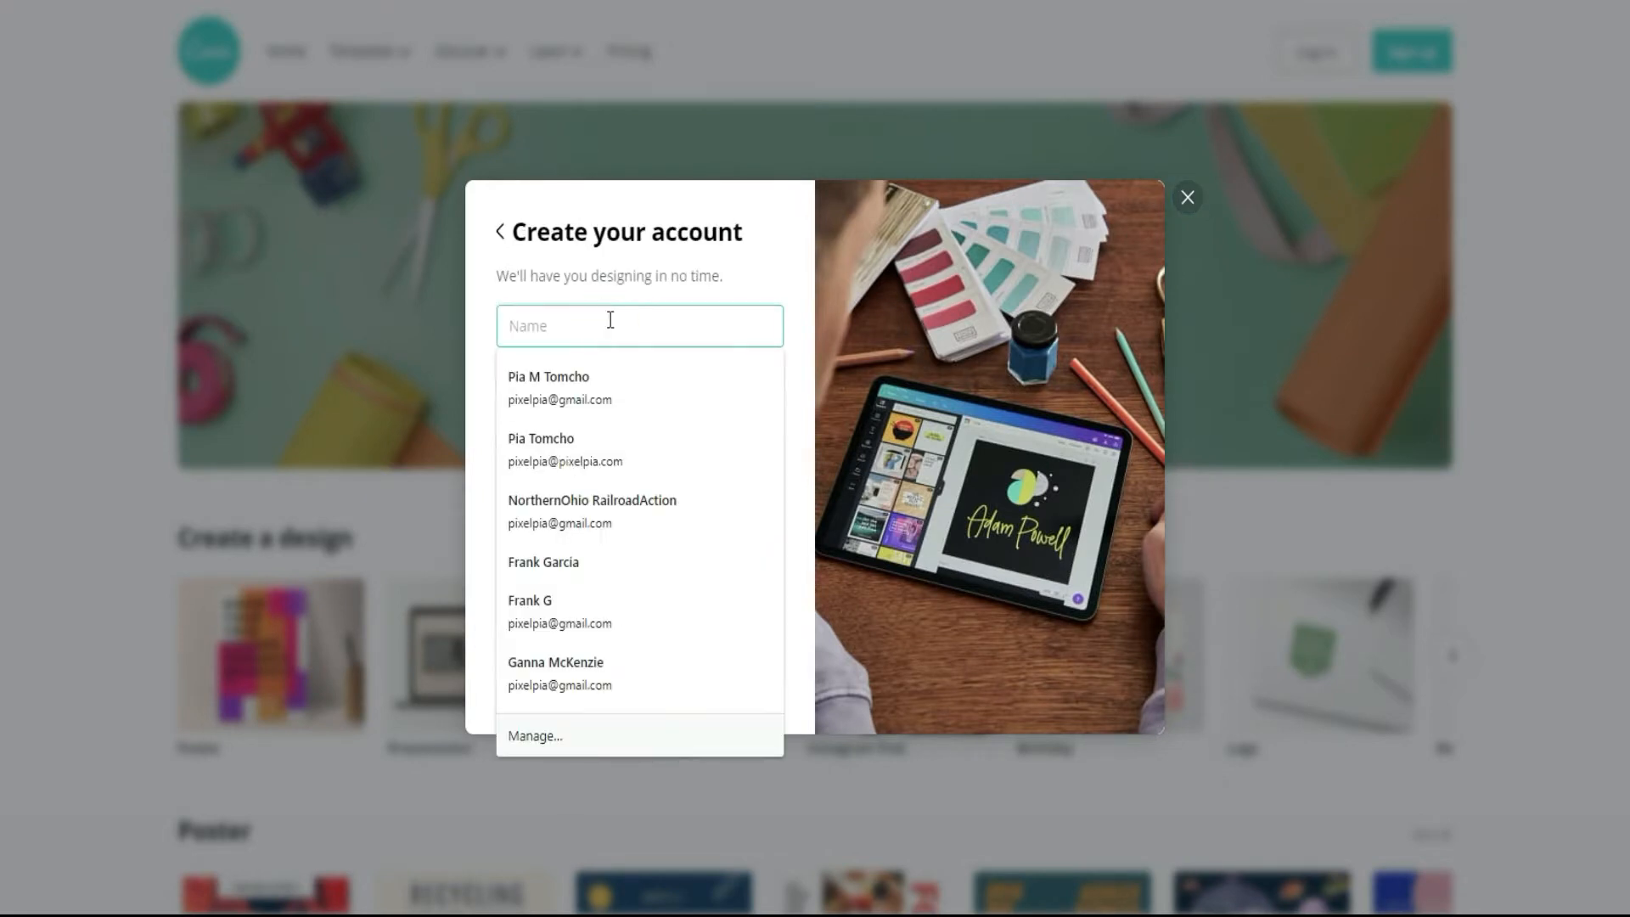
text(Pixelpia)
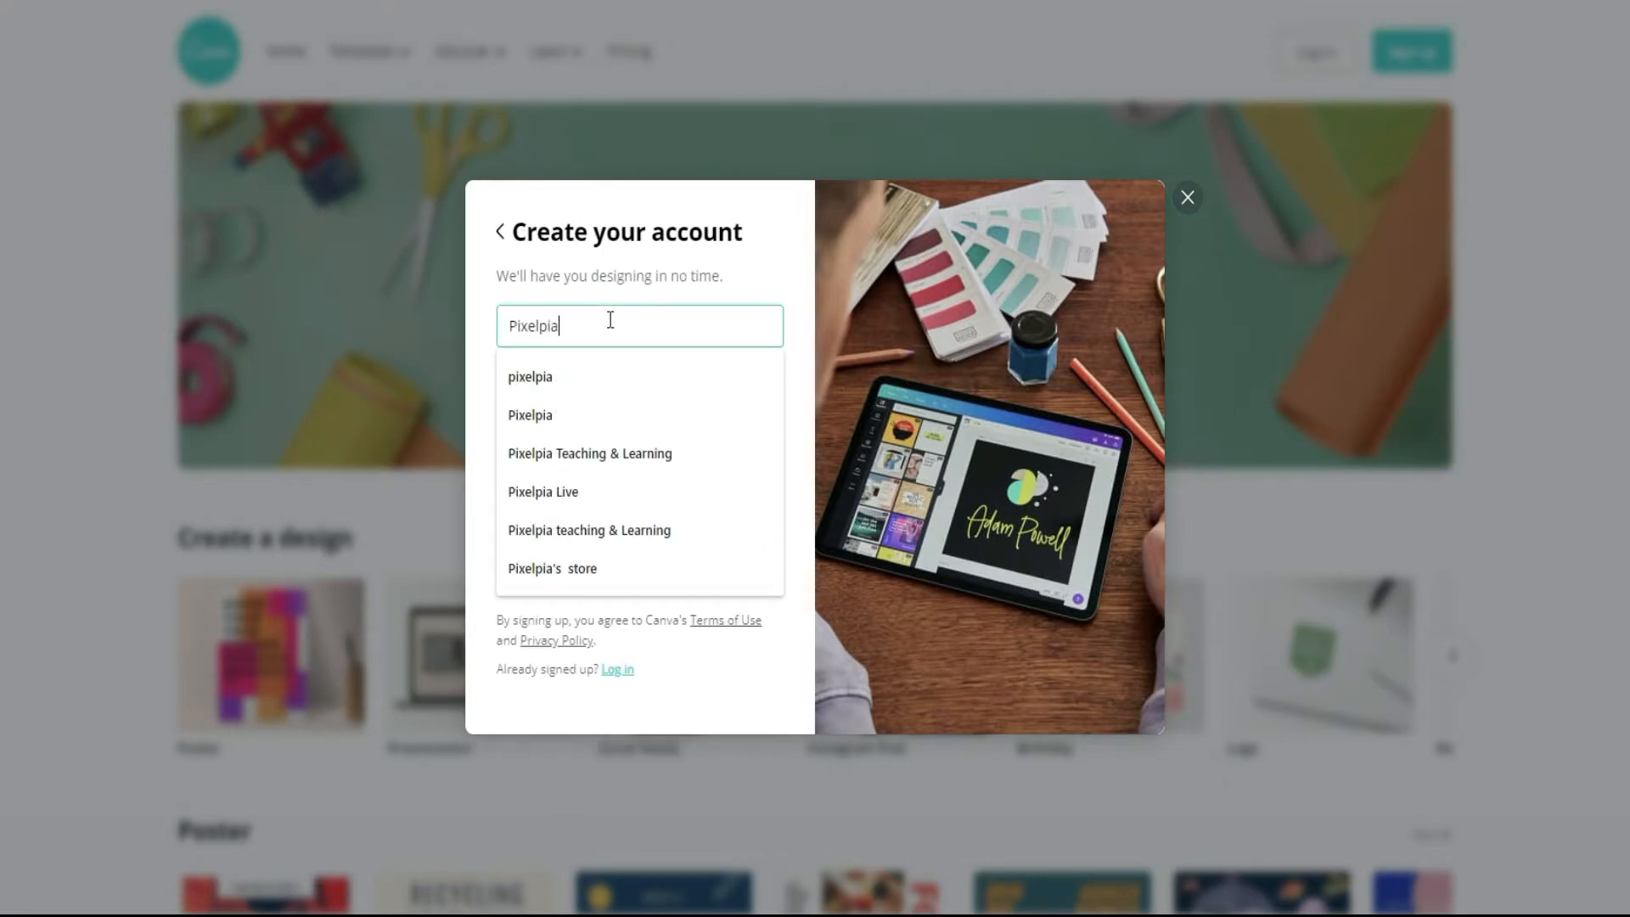
text(T)
click(604, 400)
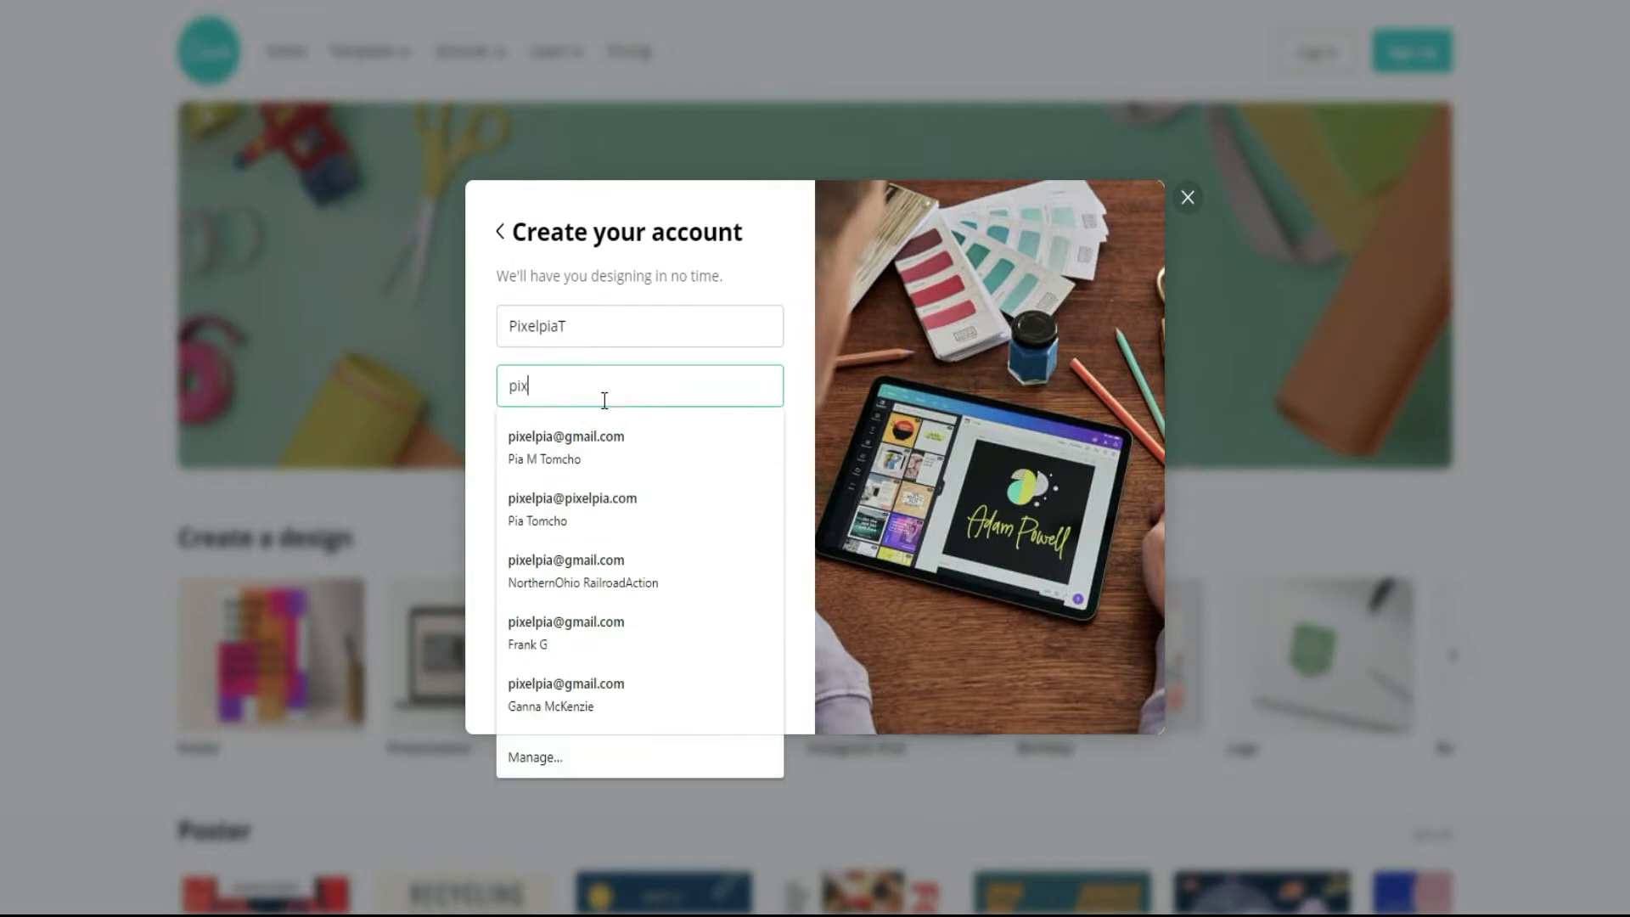
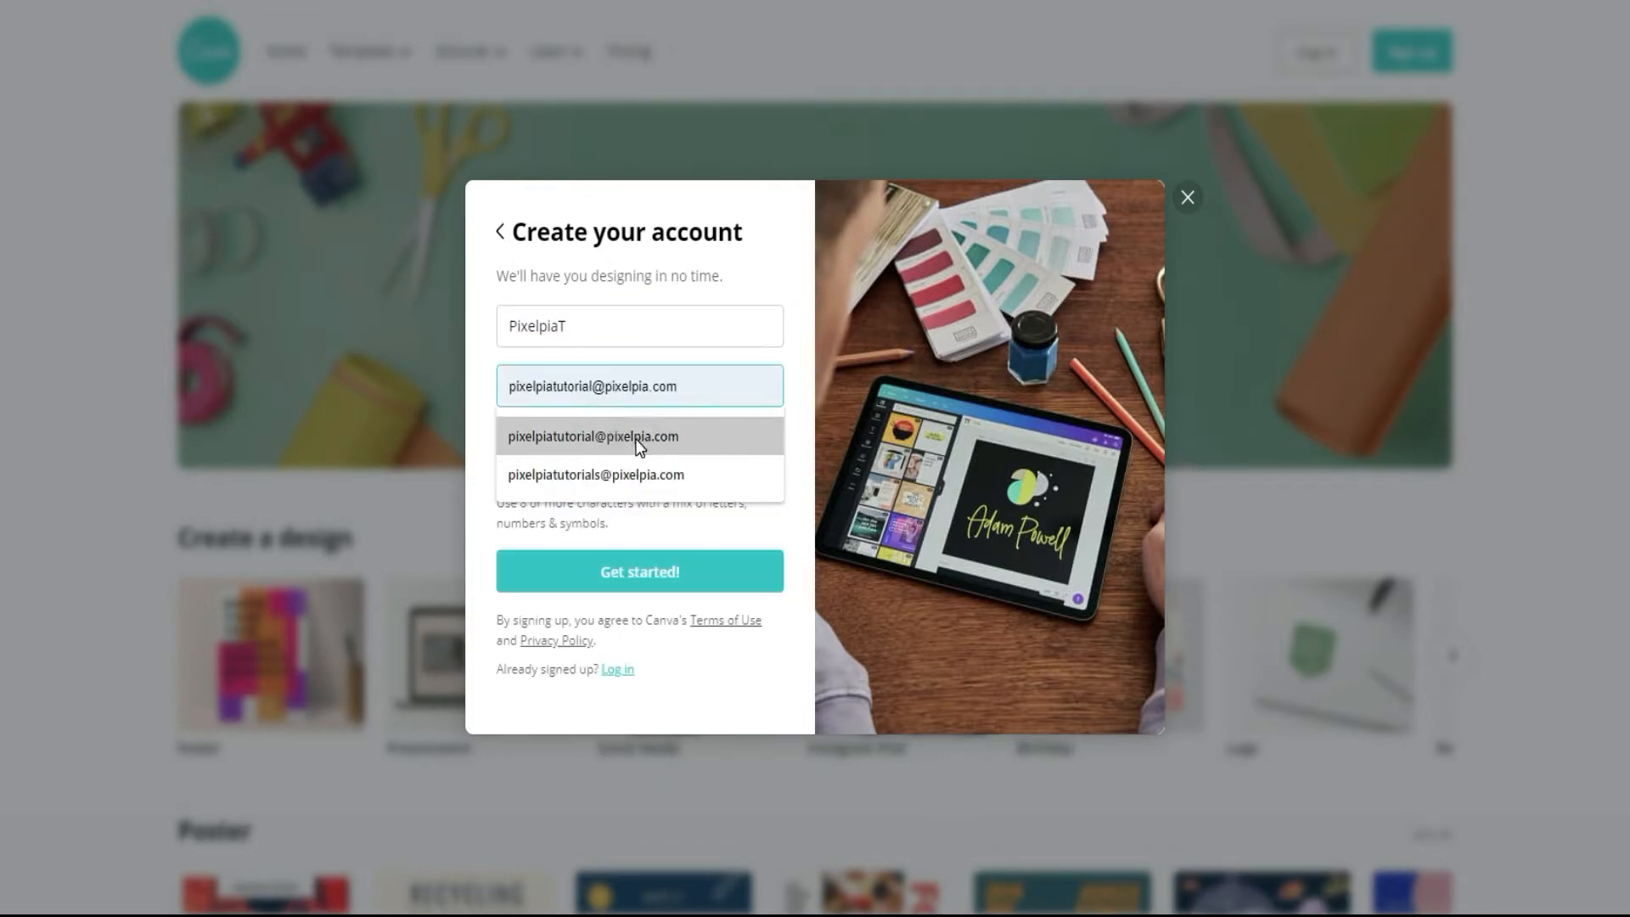
click(637, 438)
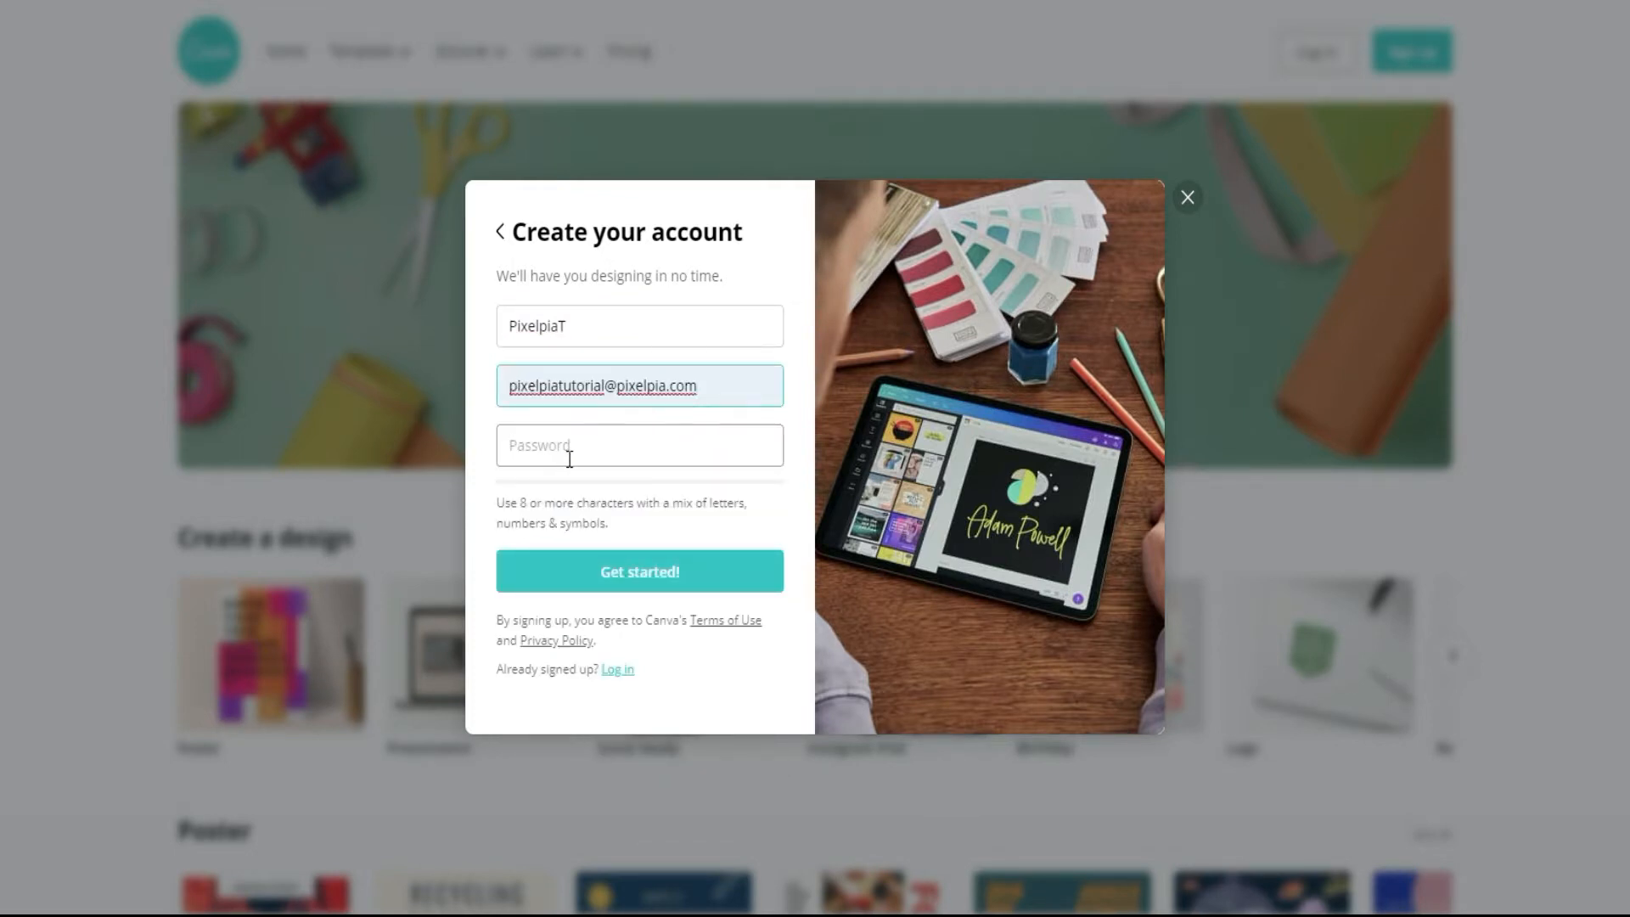
Step: Enter the account password and submit the account creation form
click(570, 455)
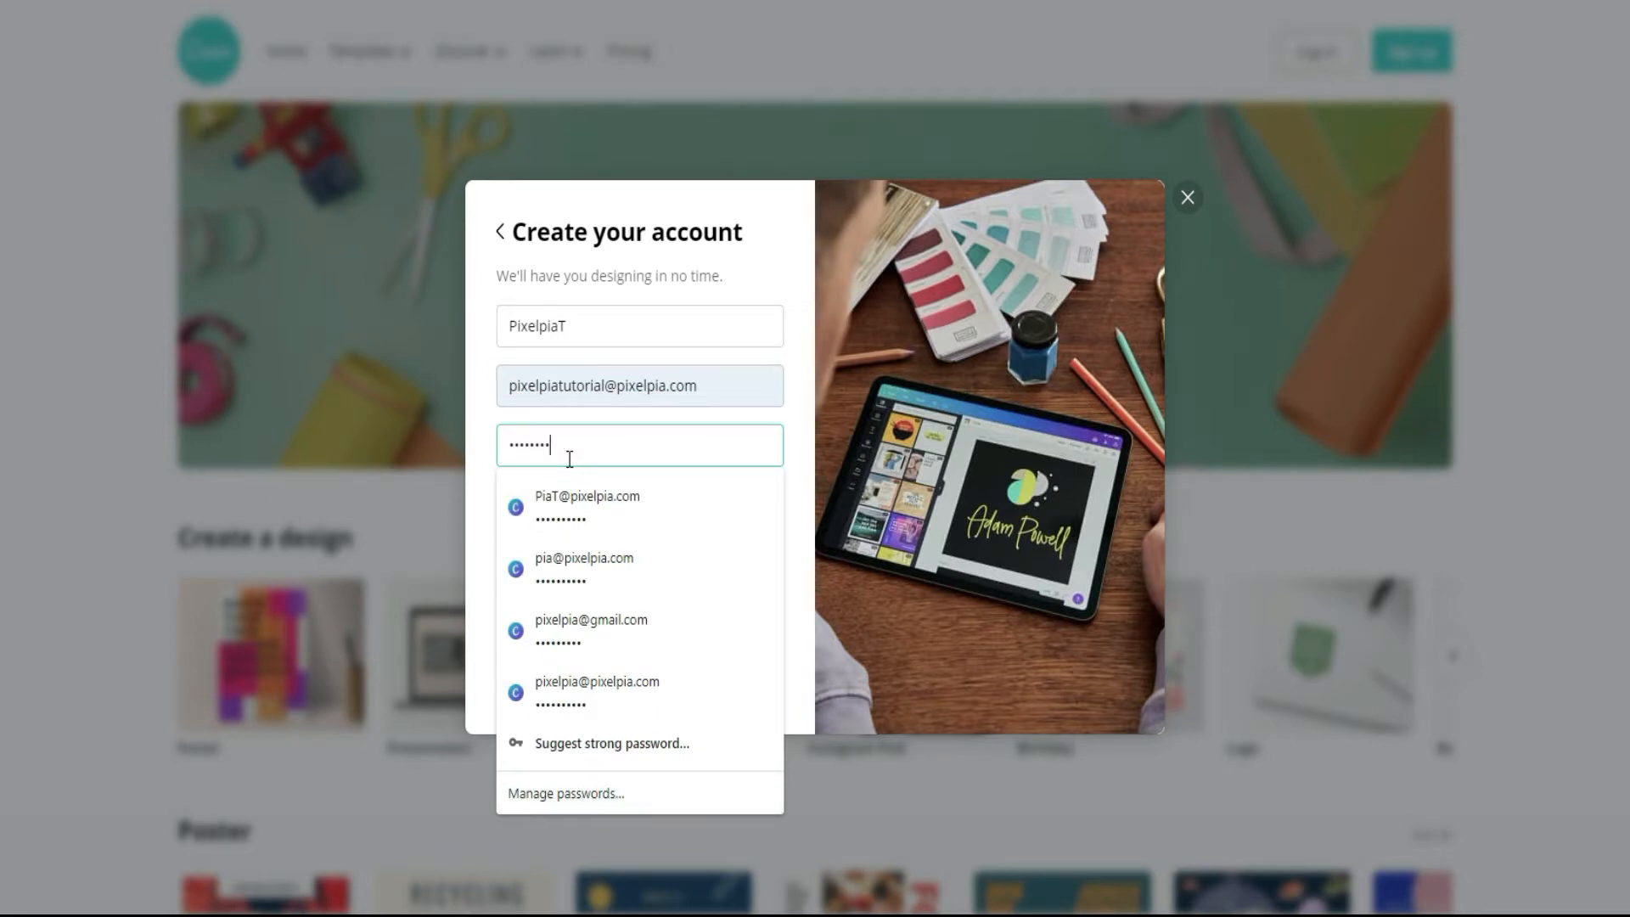
click(799, 429)
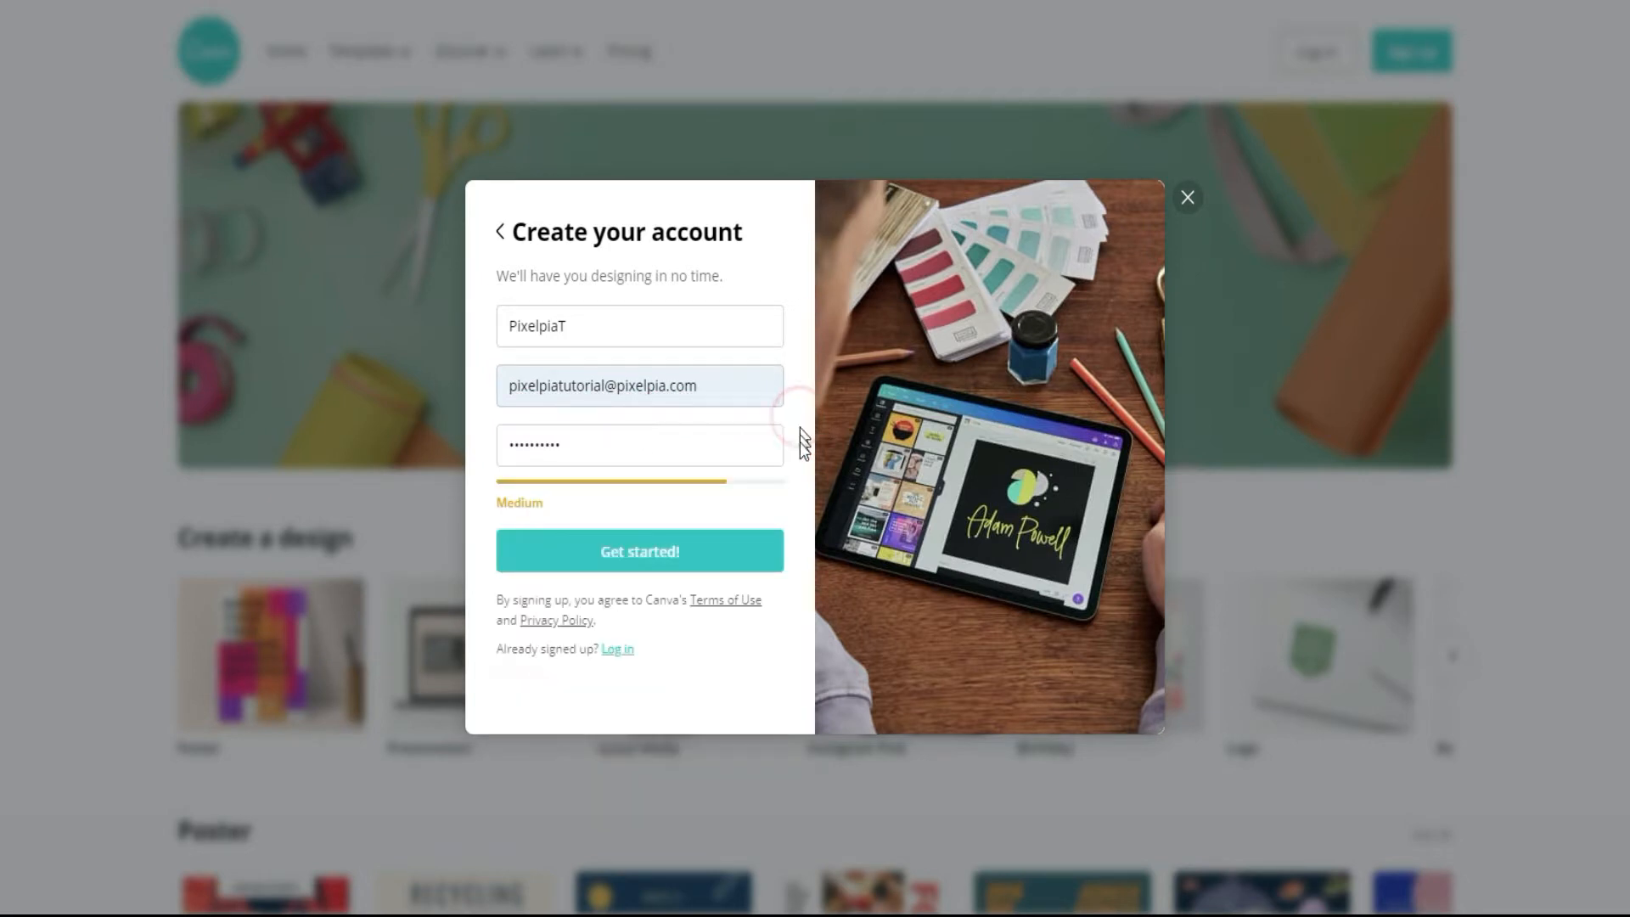
click(670, 556)
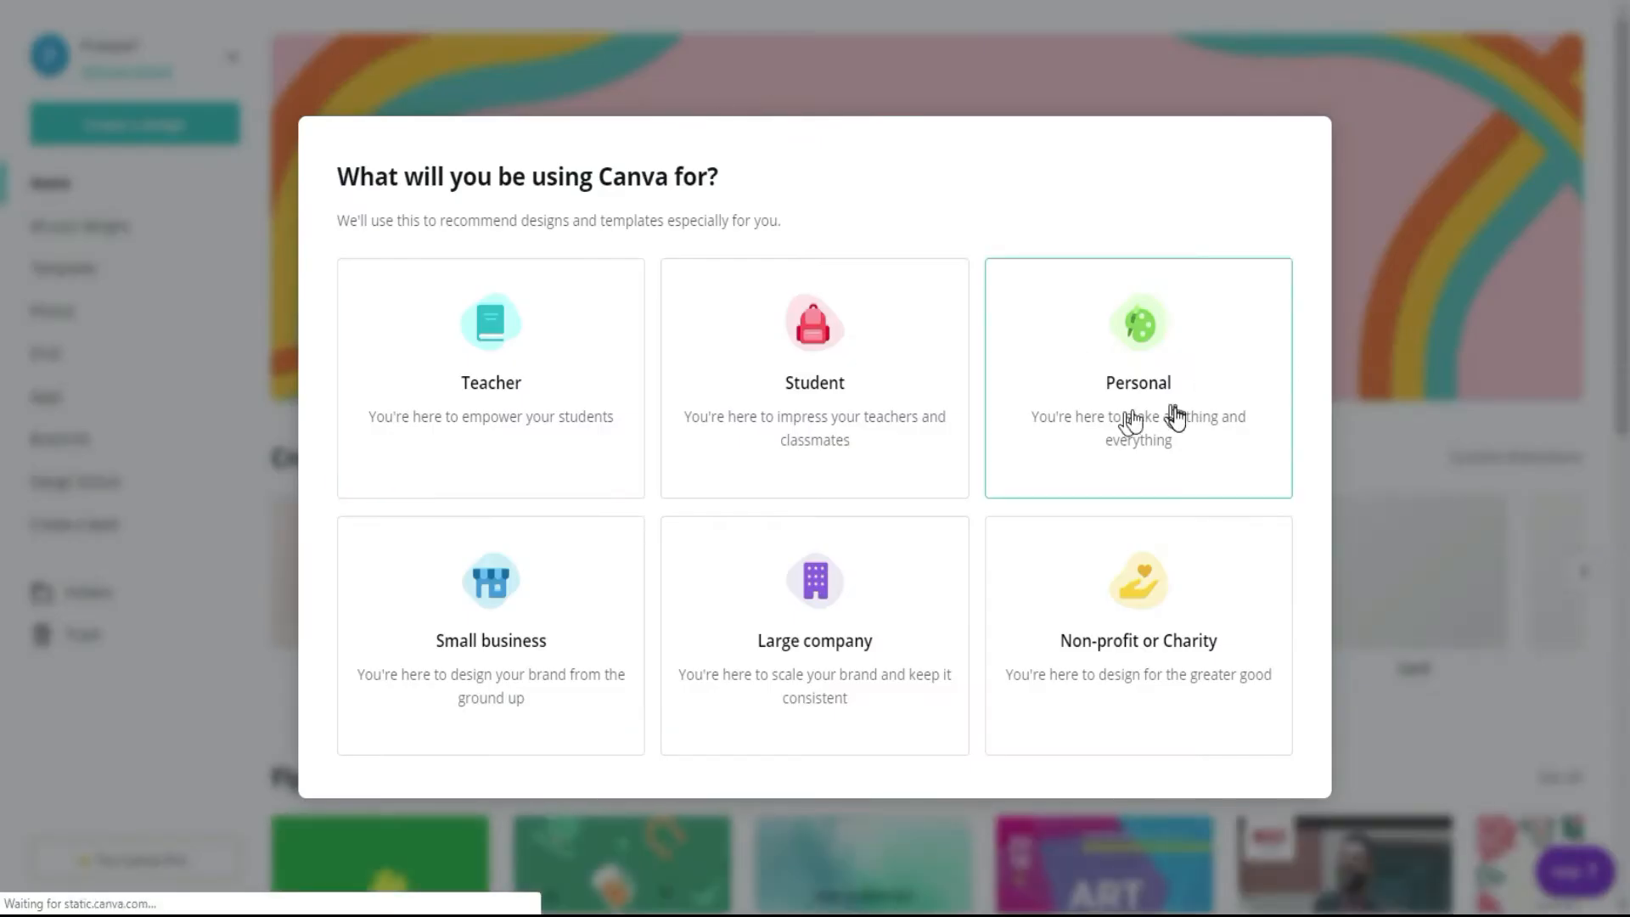
Step: Complete the onboarding for Personal use without the Canva Pro trial, choosing Instagram Post as the first design
click(1172, 413)
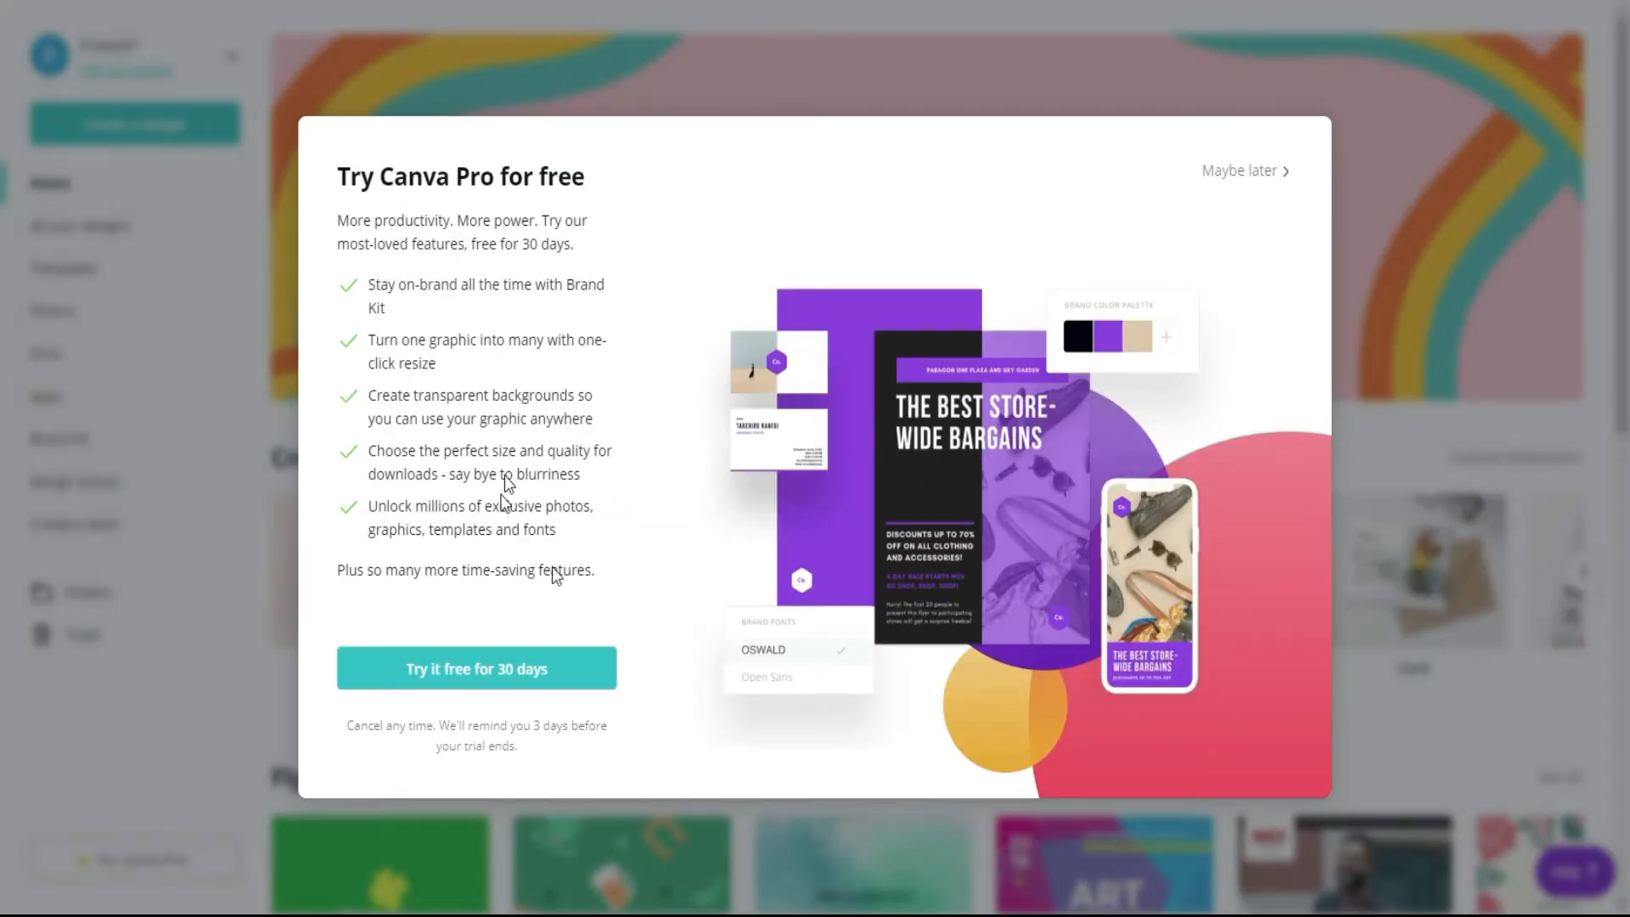
click(1254, 177)
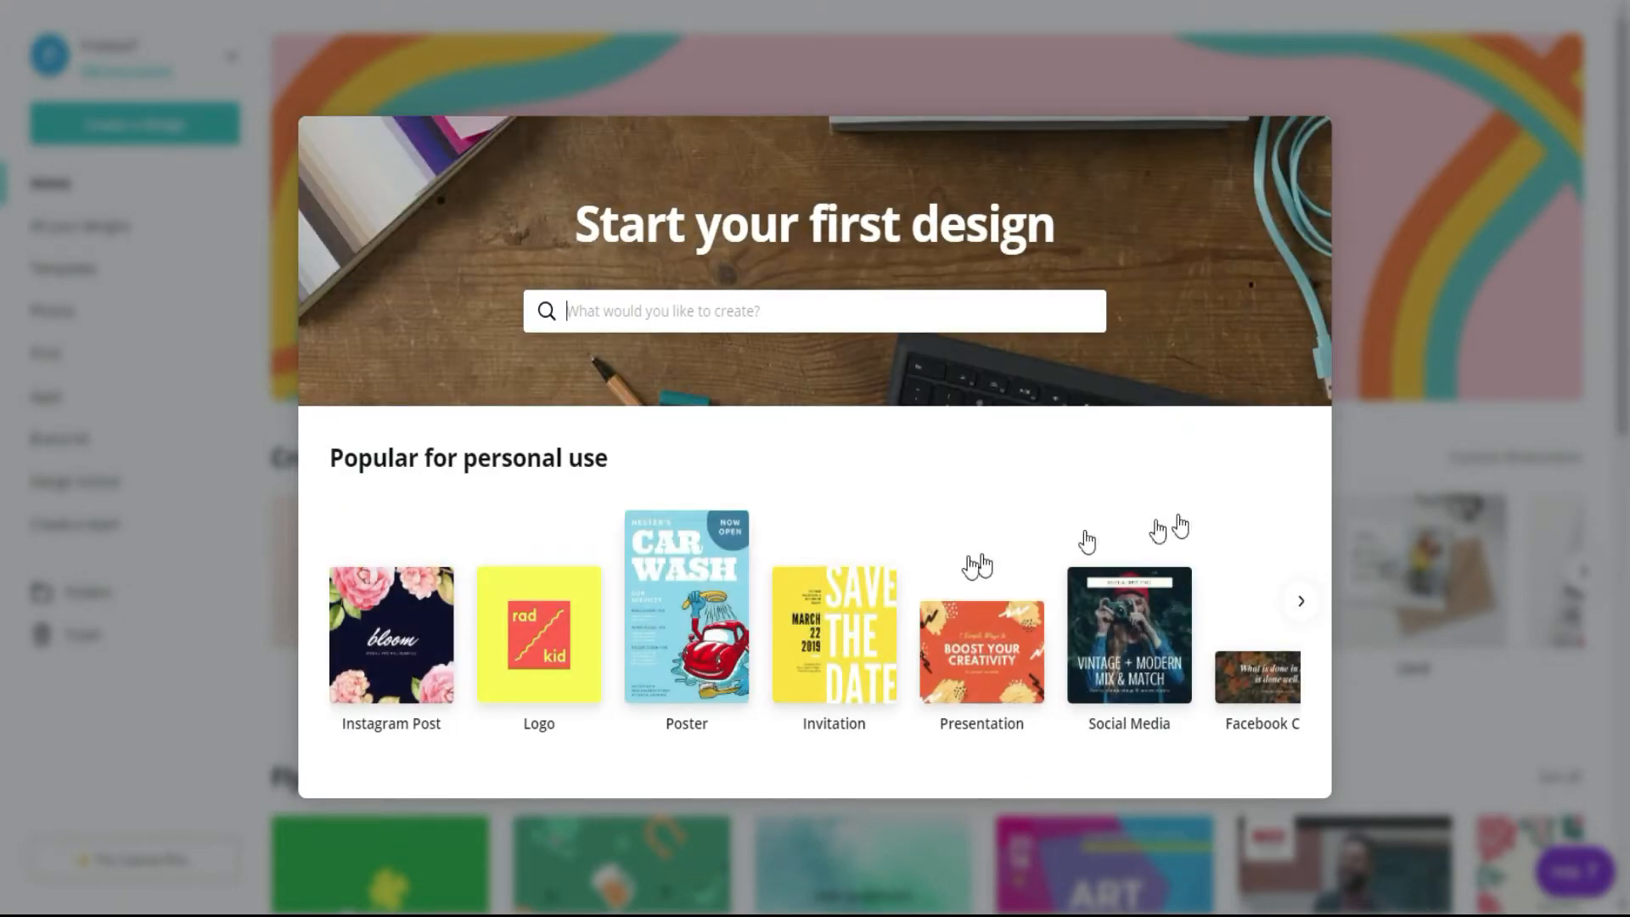
click(408, 671)
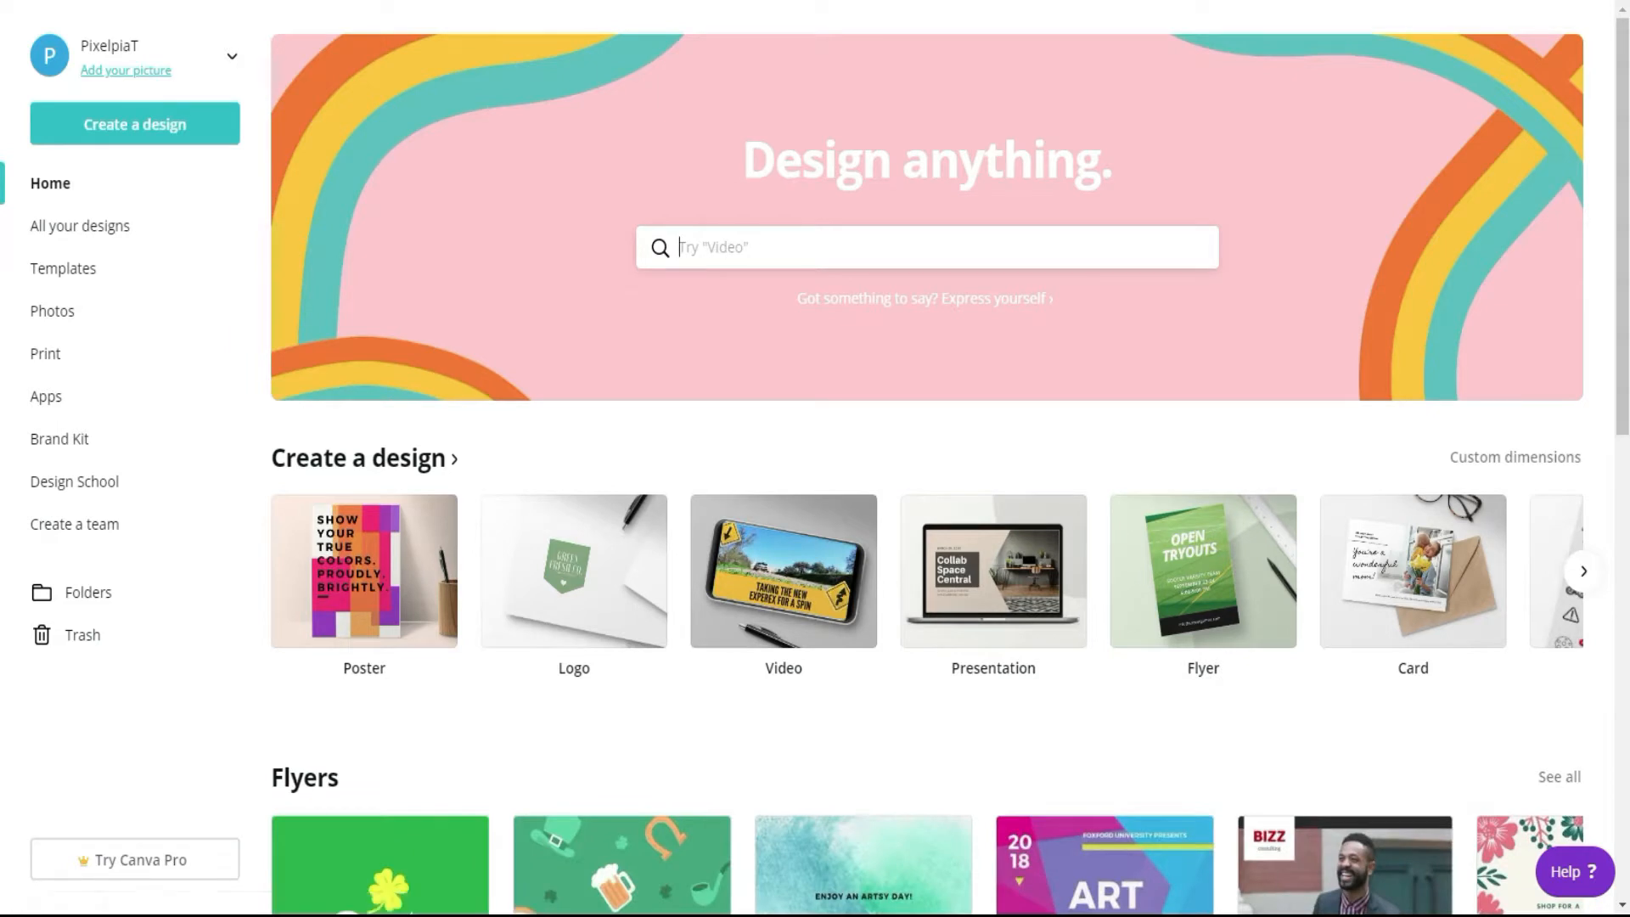
Step: Upload the image file "image1no text" as the account's profile picture
click(99, 44)
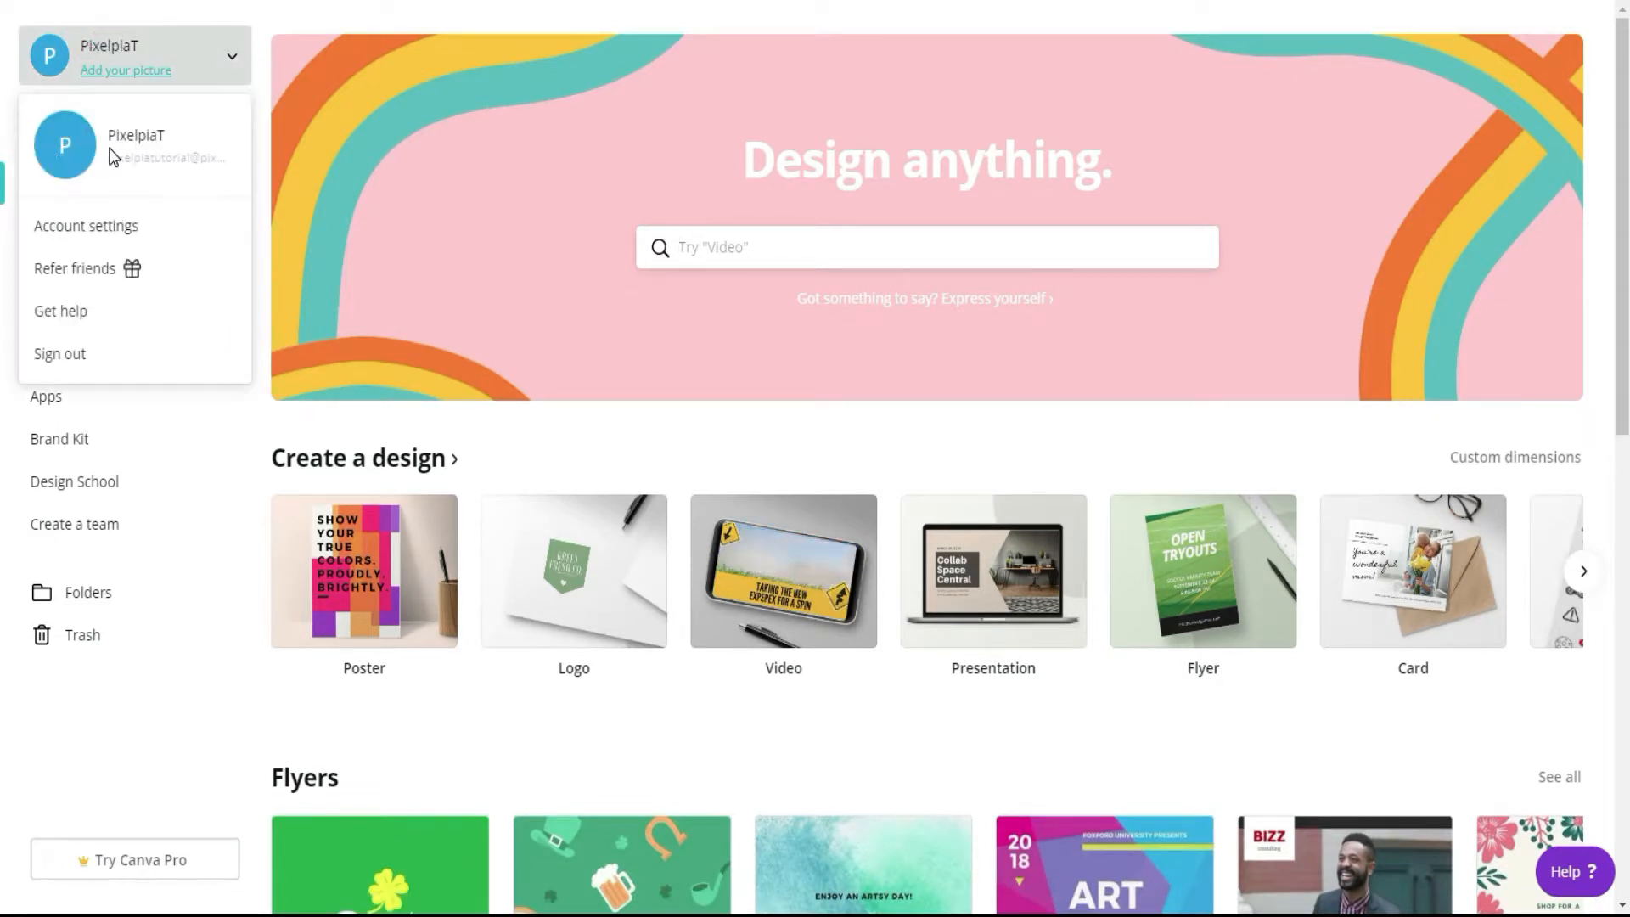
click(66, 157)
scroll(345, 163, down, 5)
click(347, 157)
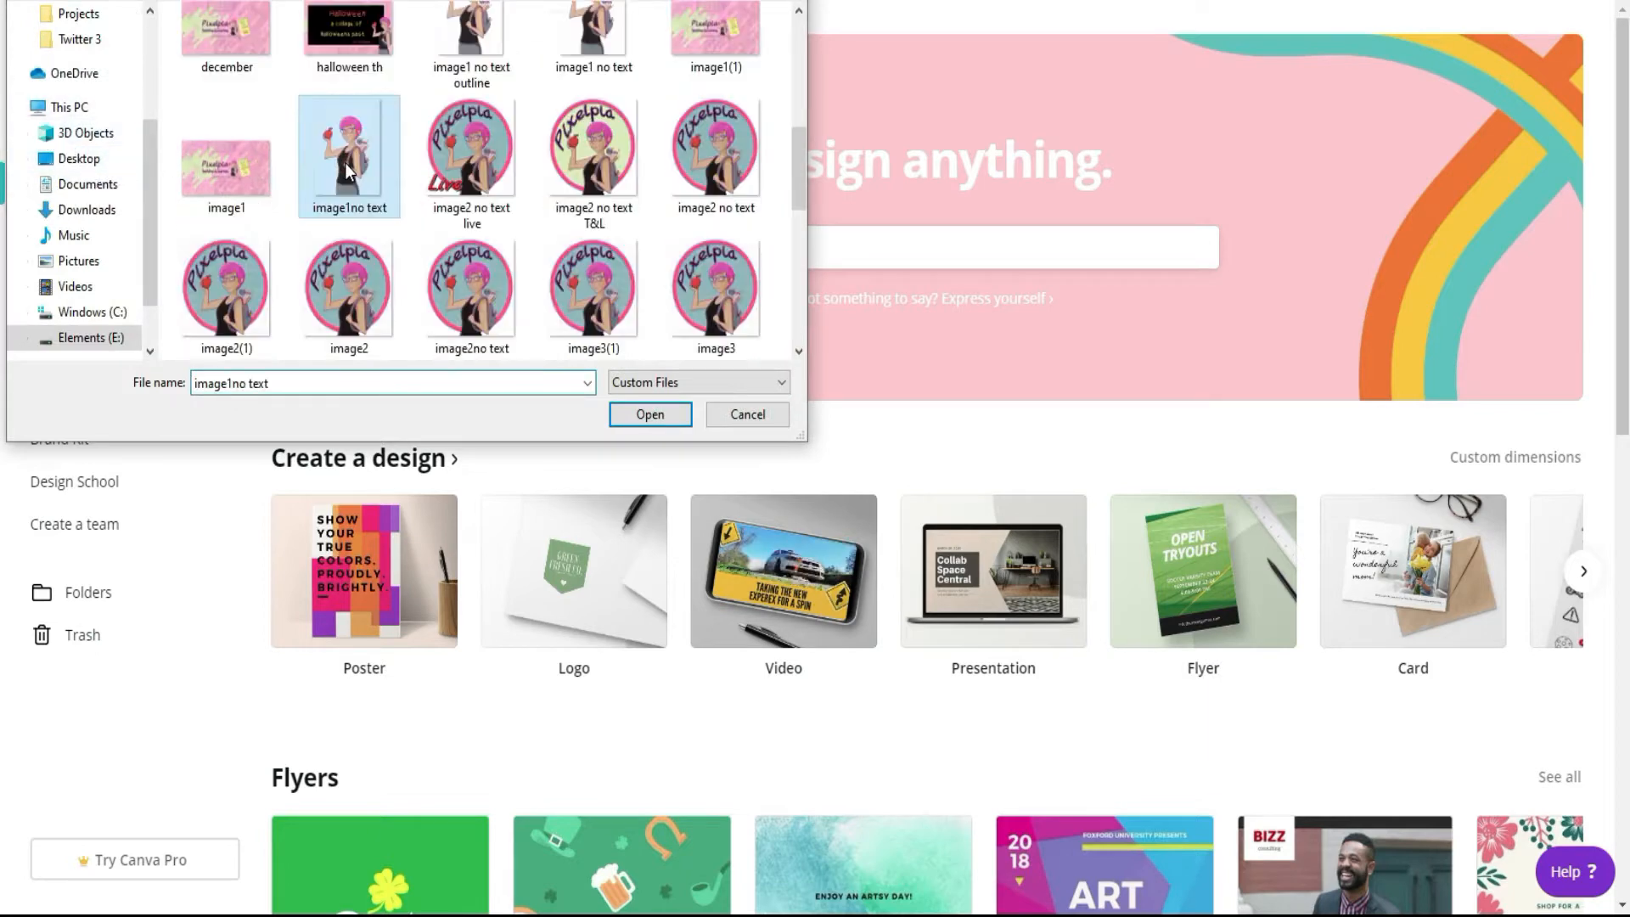
double_click(344, 165)
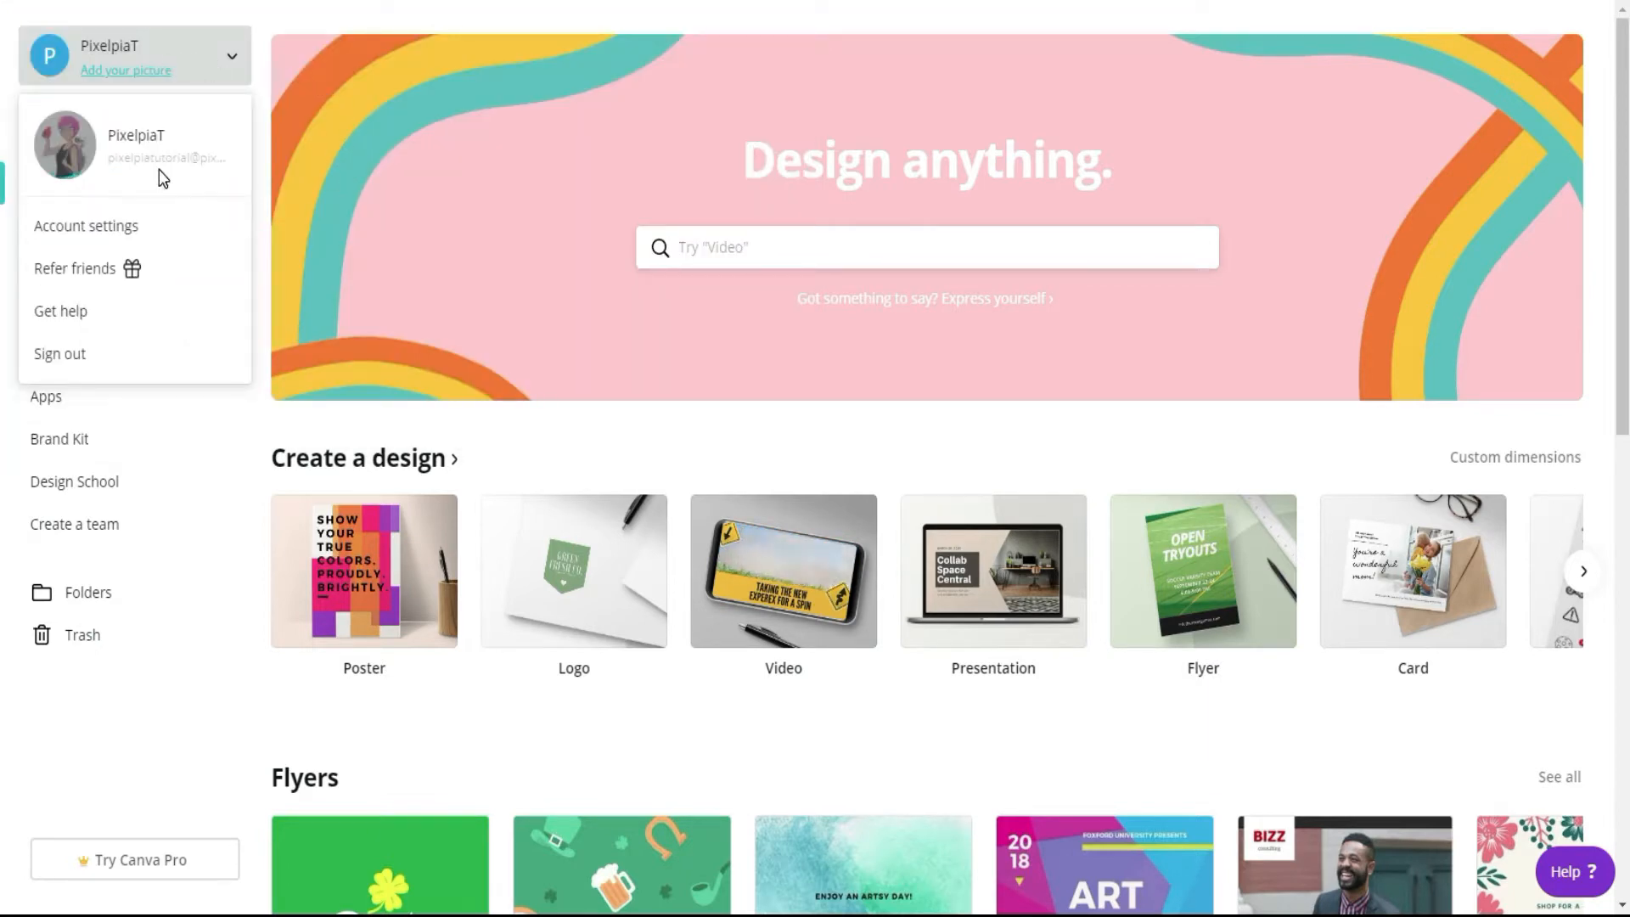
Step: Open the account settings and resend the account confirmation e-mail
click(93, 227)
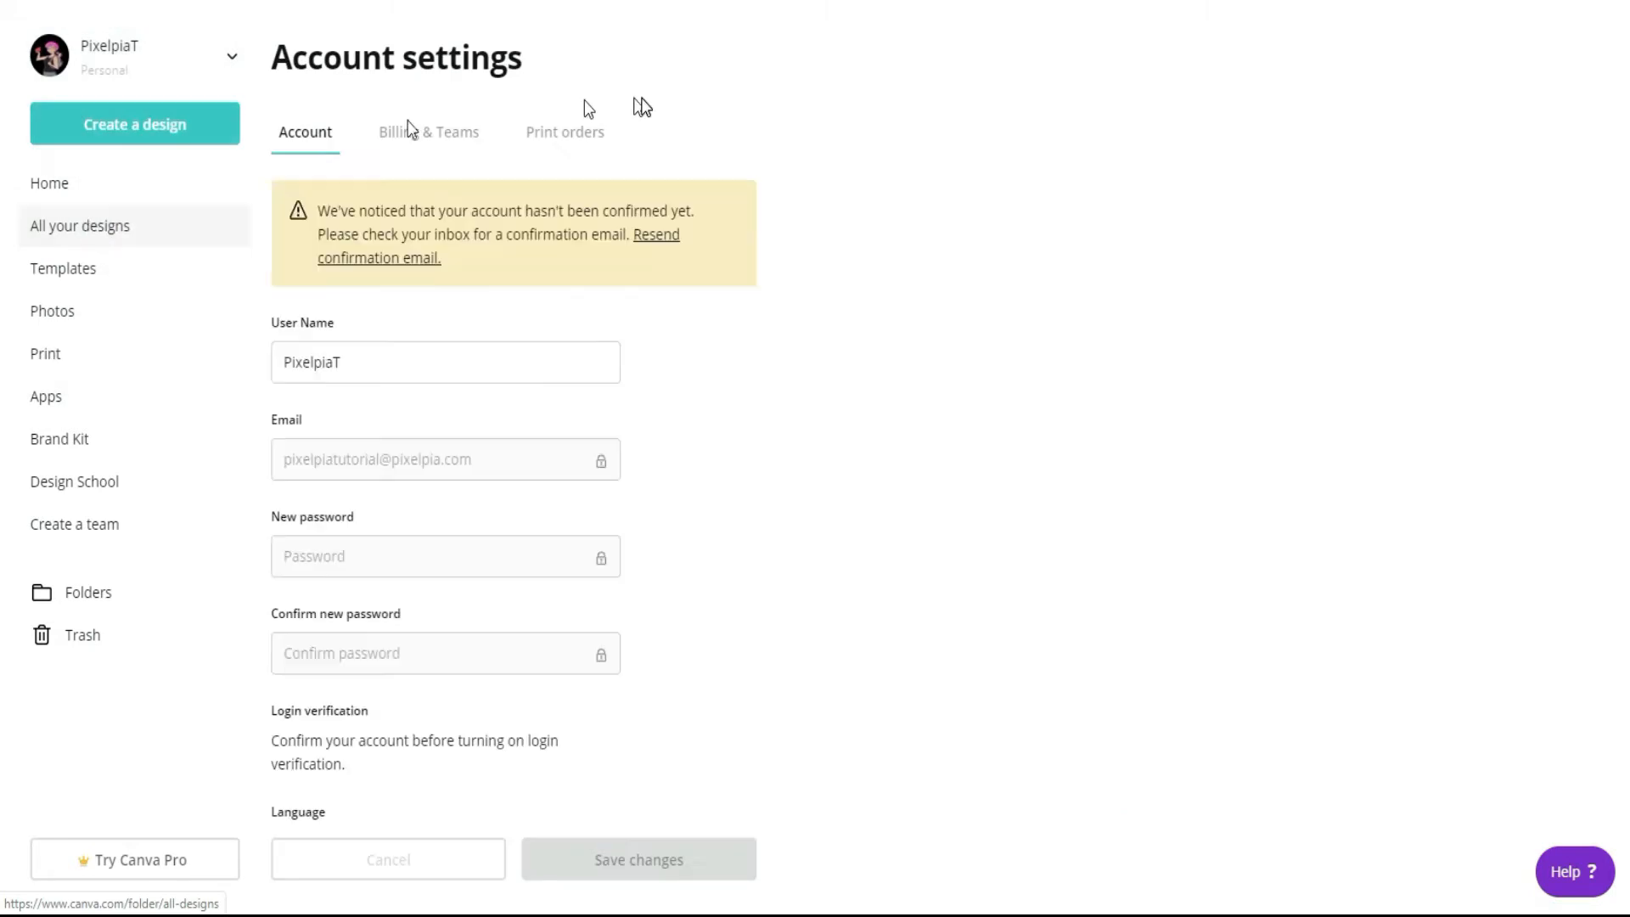
click(660, 240)
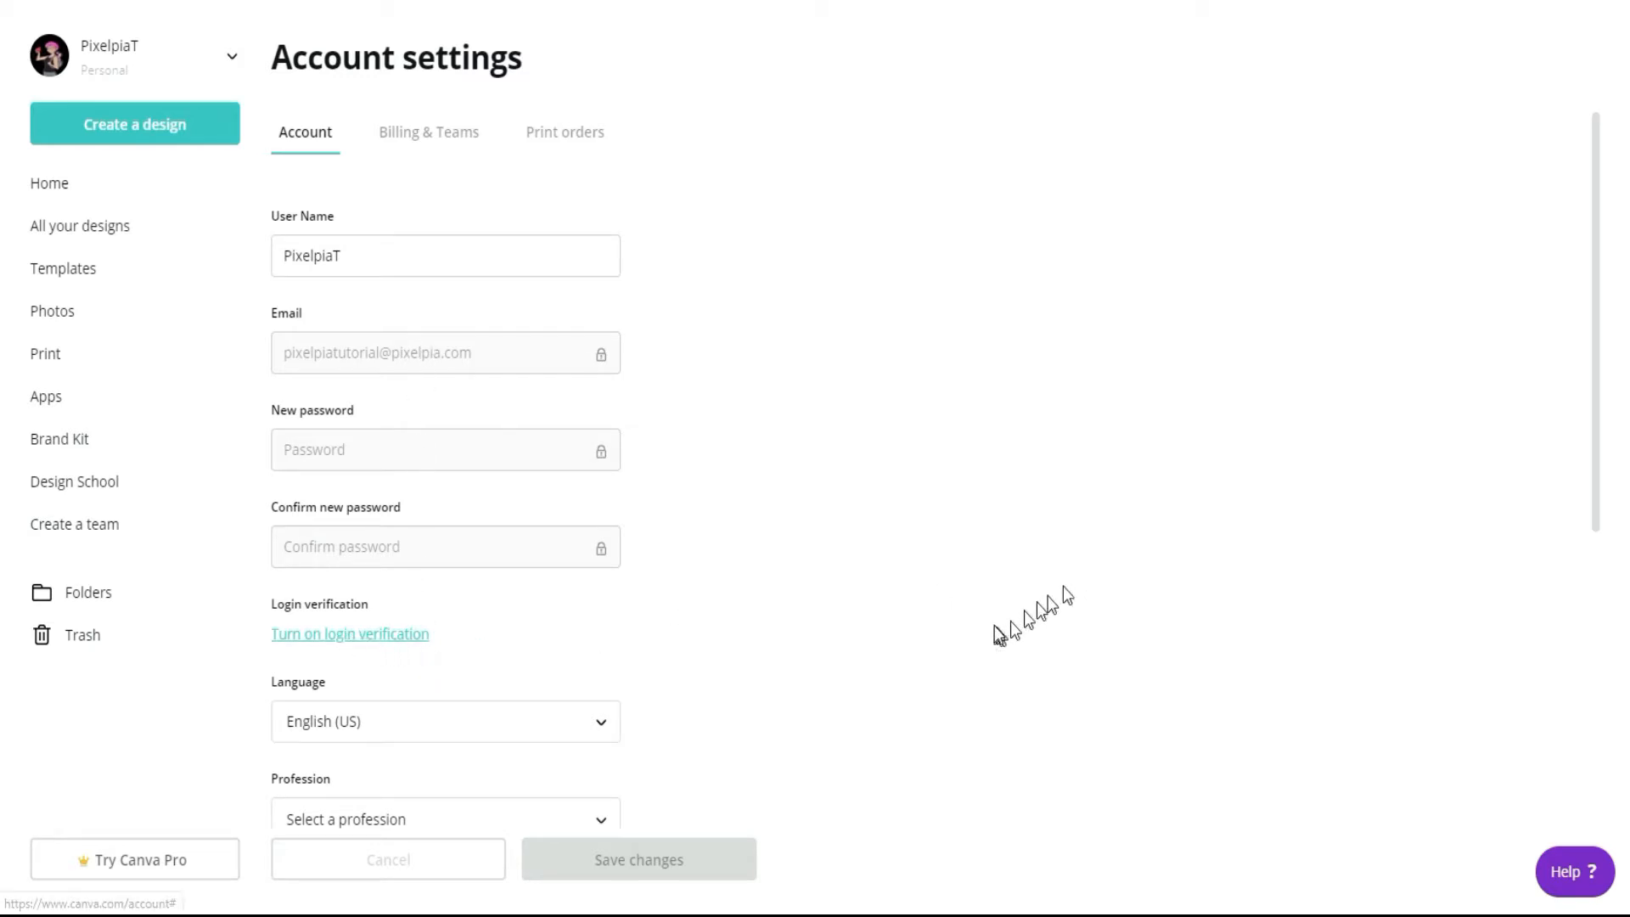
Step: Review the account settings, including login and language options, billing and team information, and print orders
scroll(993, 628, down, 4)
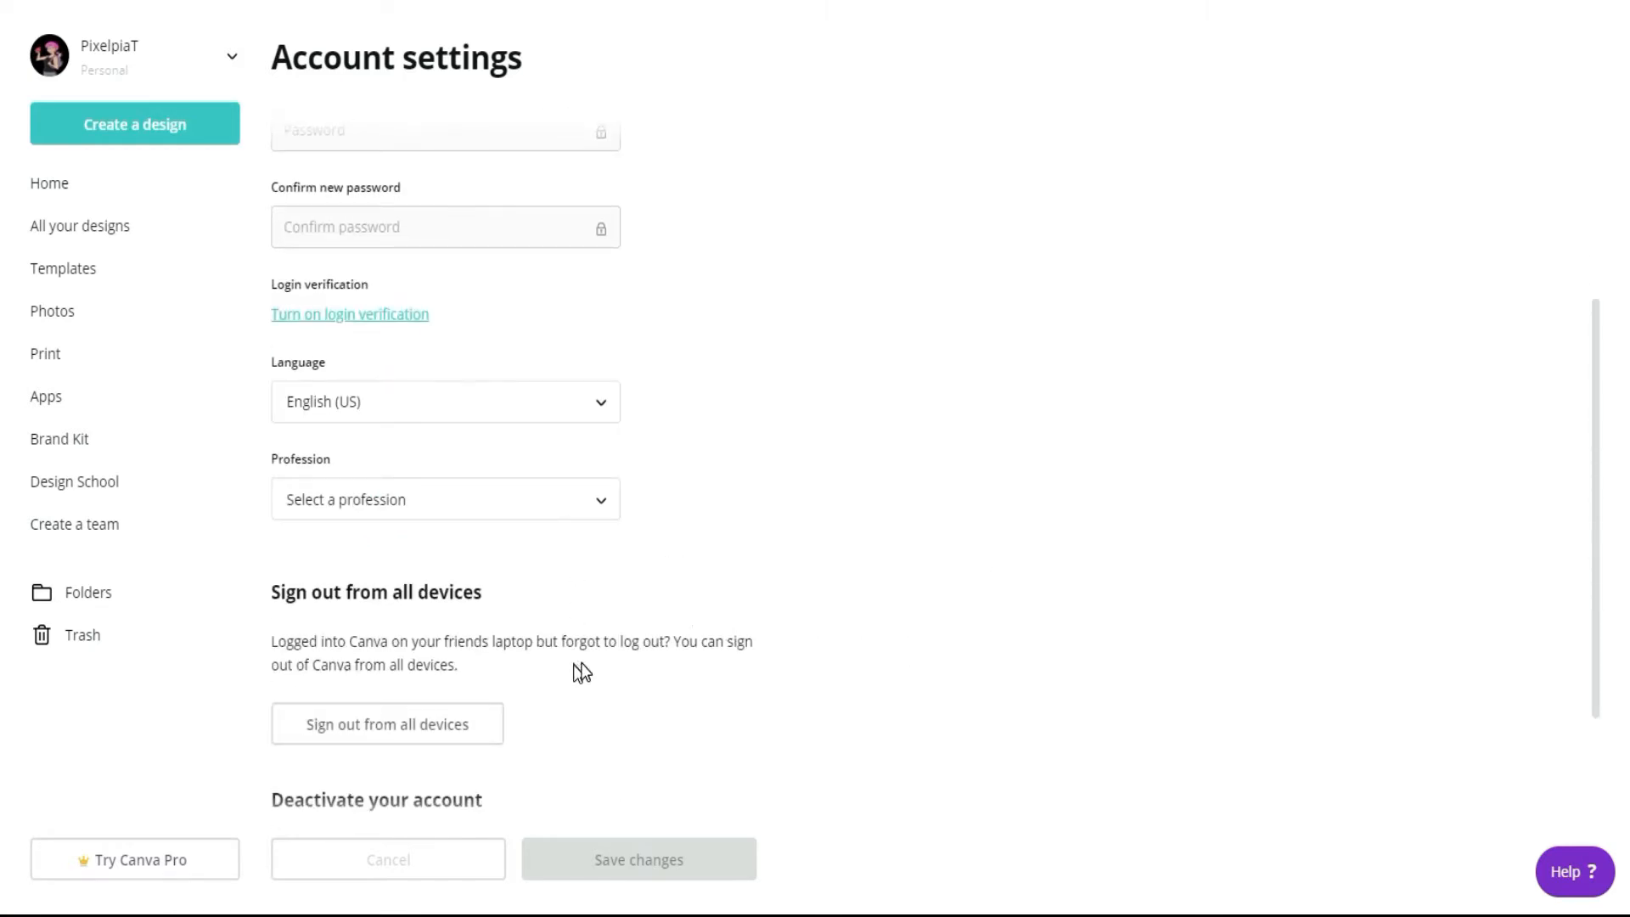
scroll(581, 666, down, 3)
scroll(617, 220, up, 4)
scroll(618, 222, up, 2)
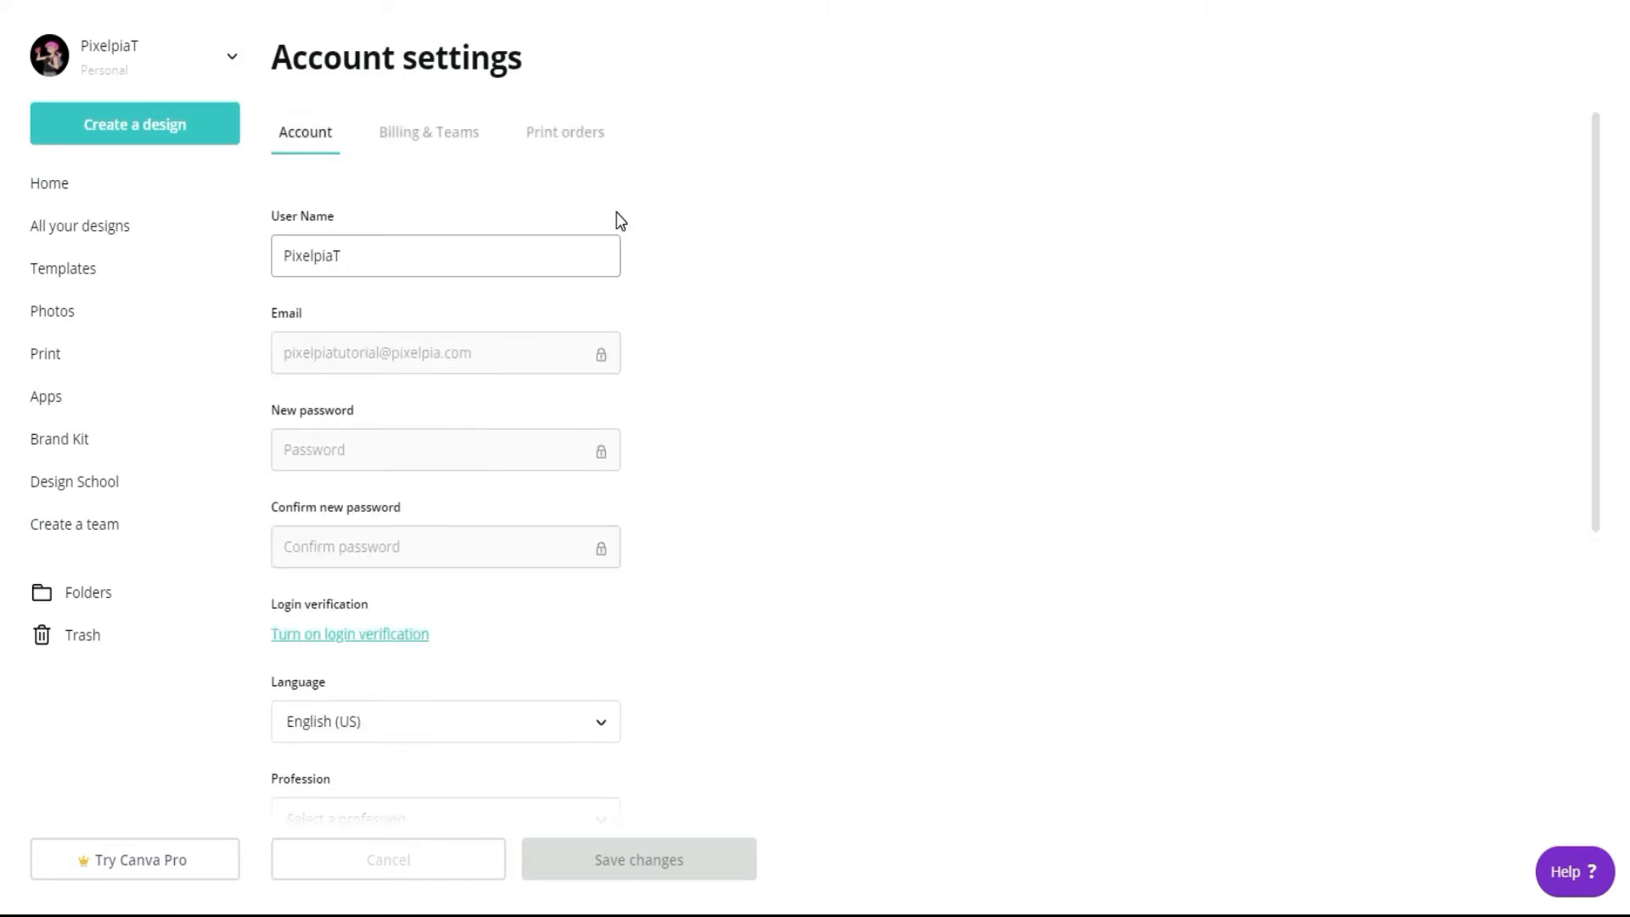
click(442, 132)
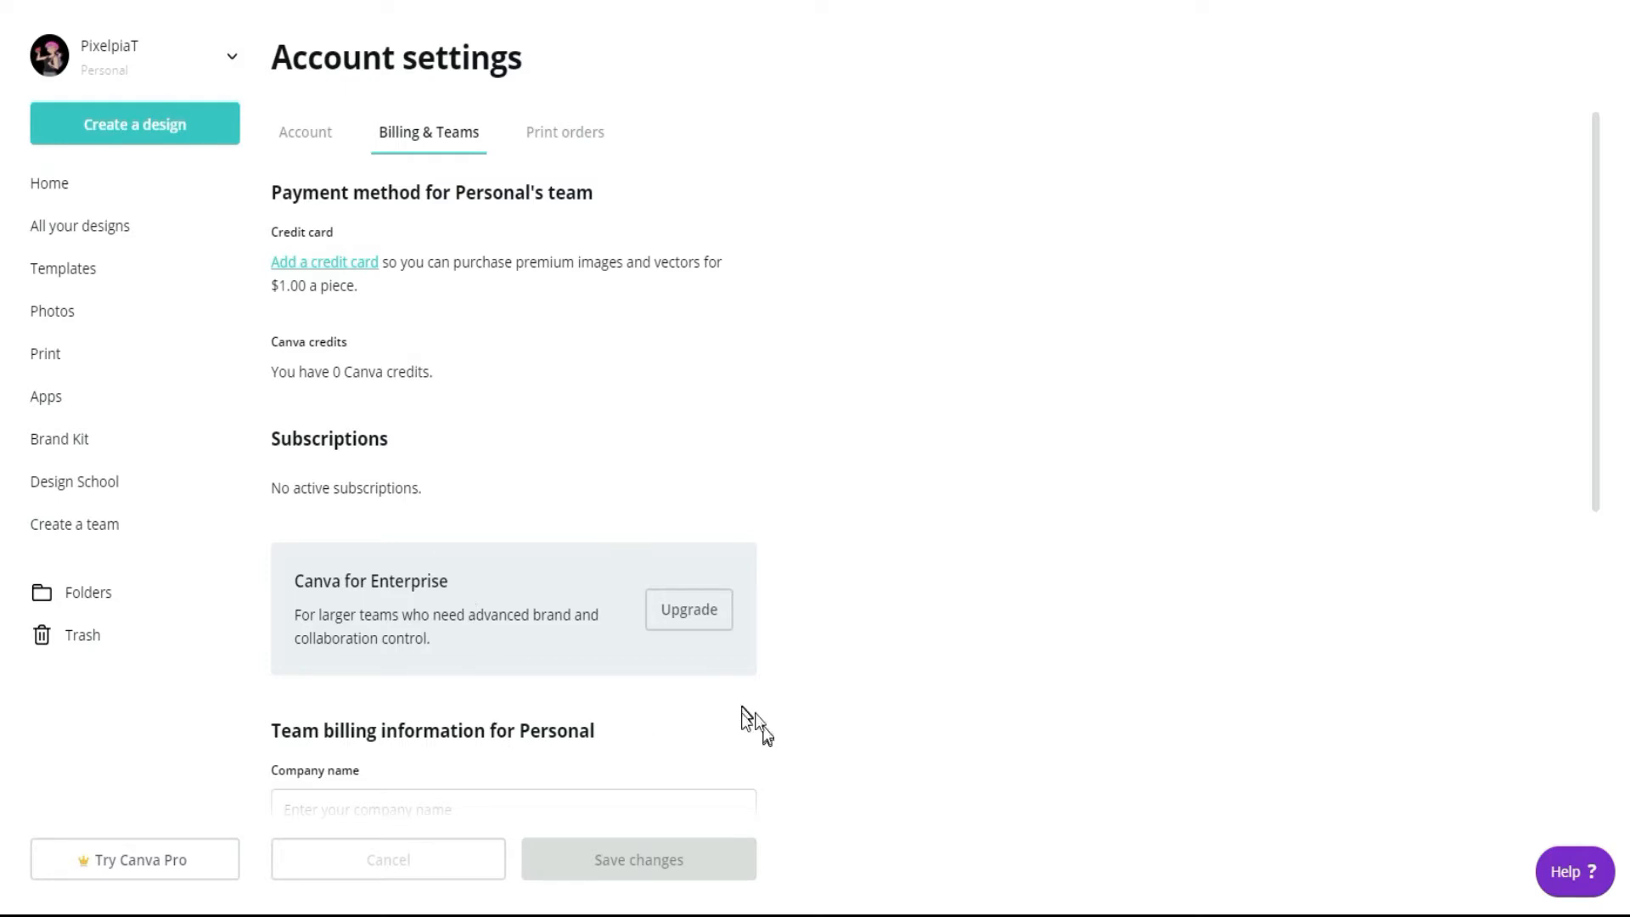
scroll(752, 723, down, 7)
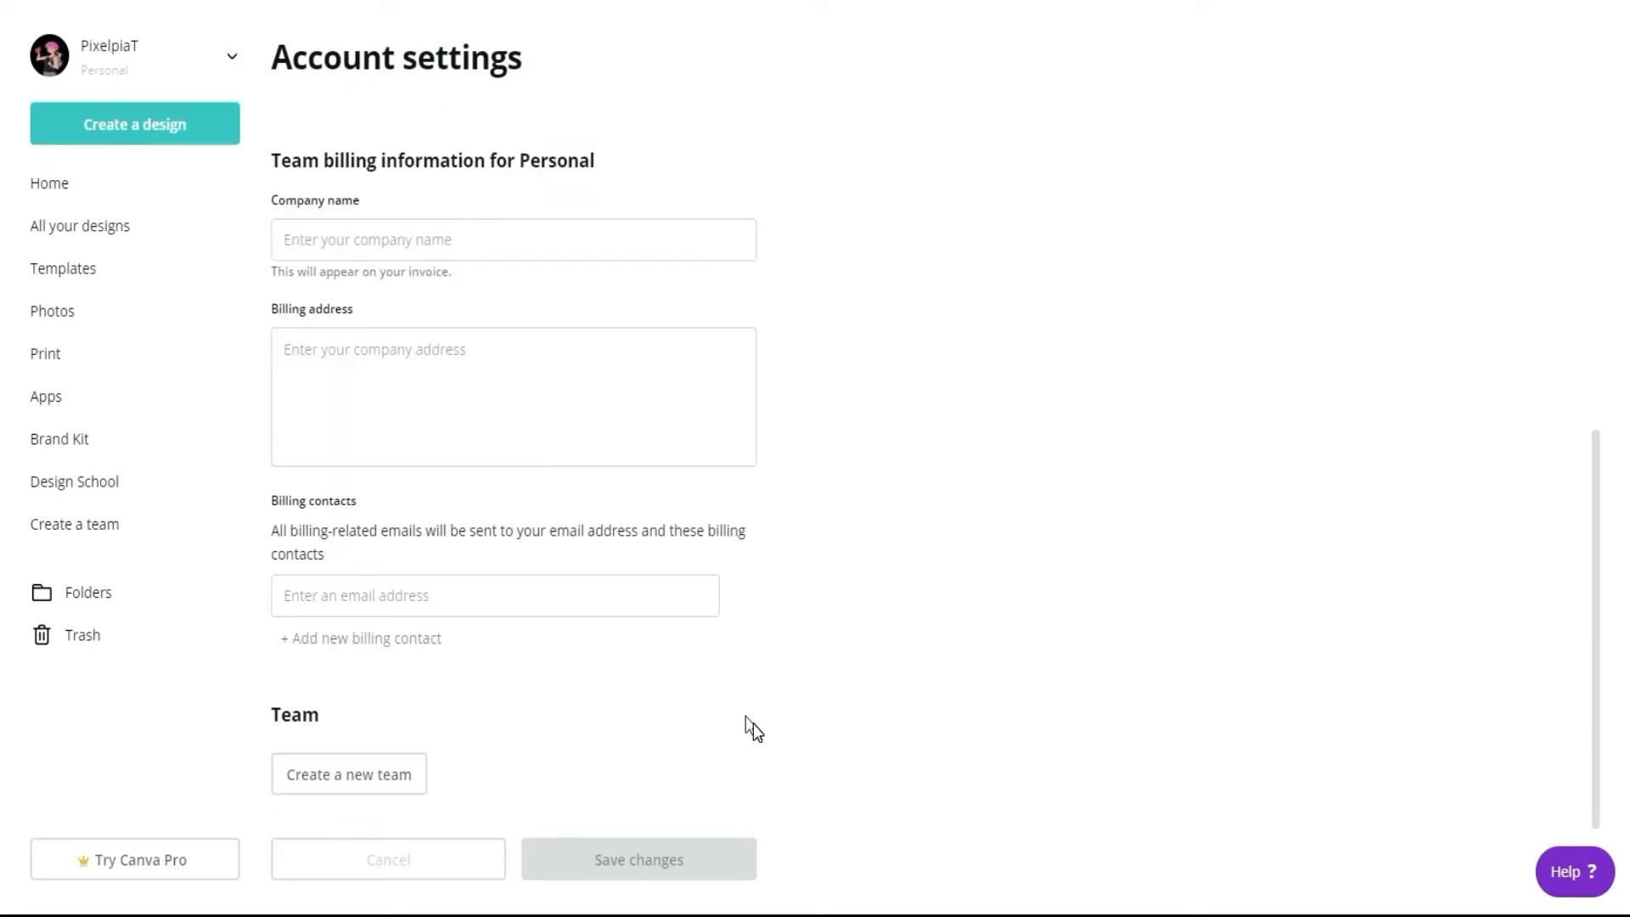
scroll(752, 723, up, 7)
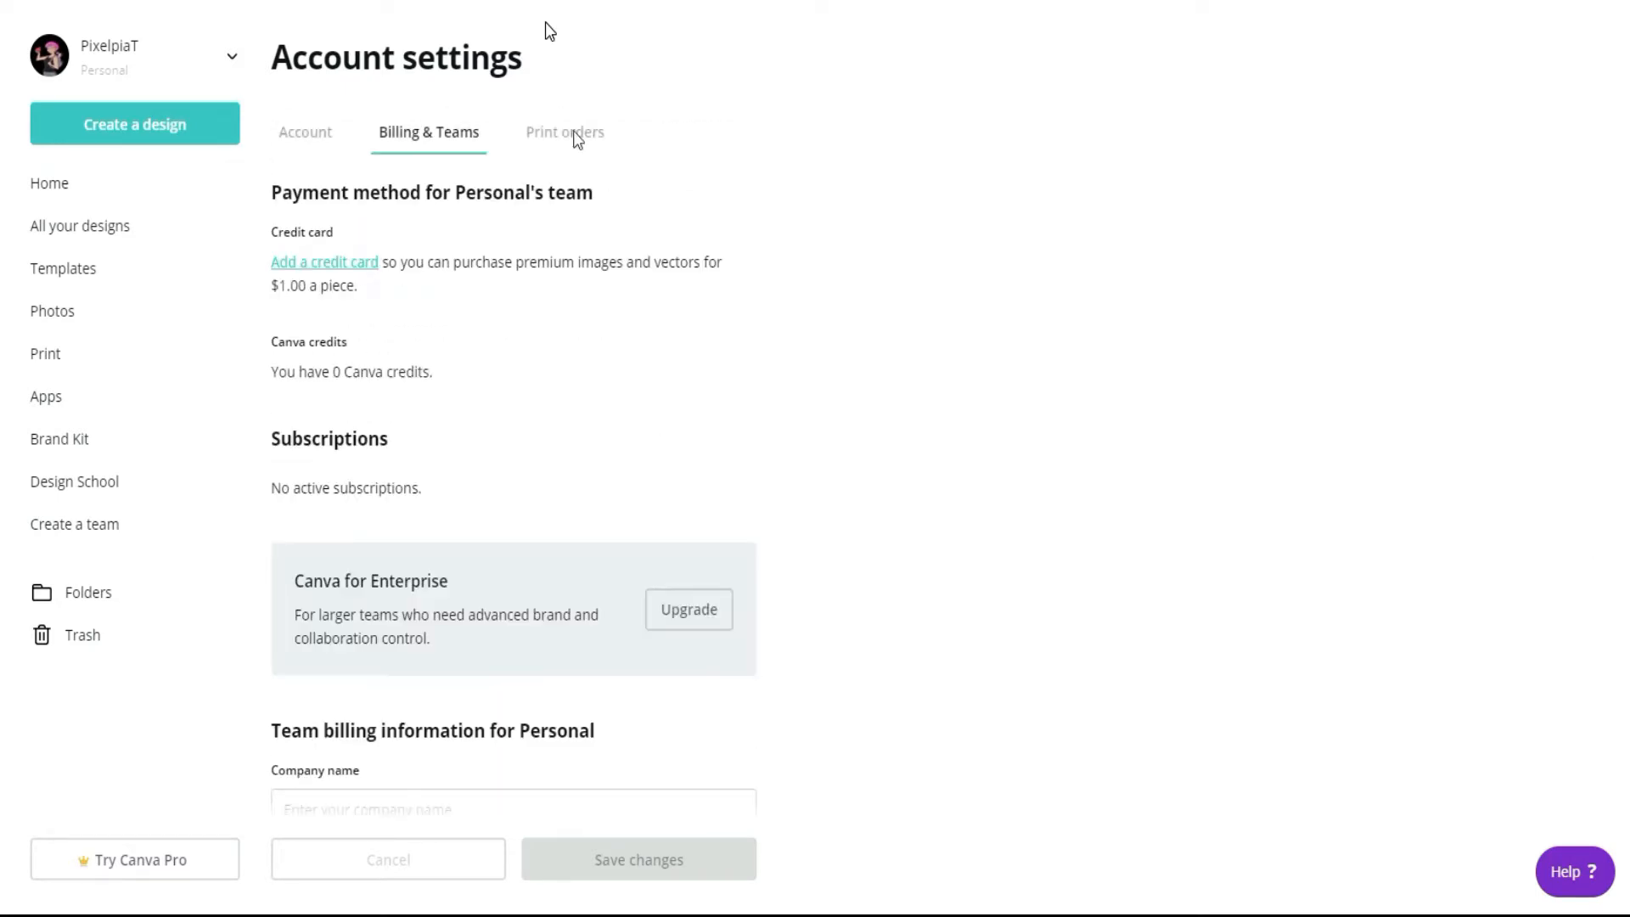
click(587, 138)
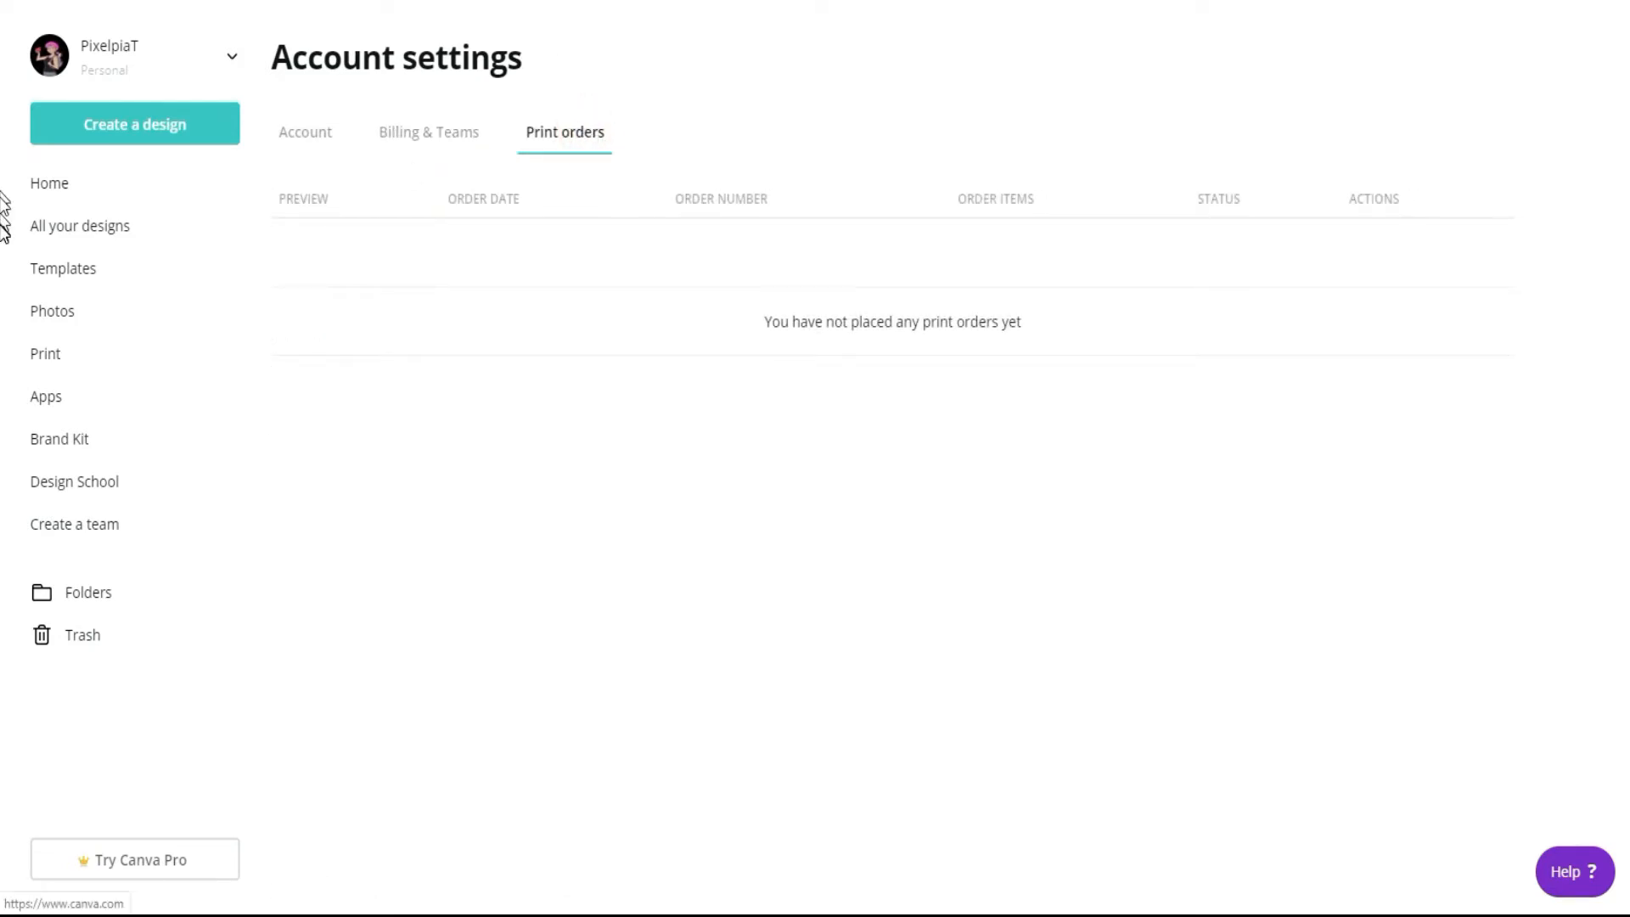
Step: Browse the template categories and the trending photos, checking which photos are marked as premium
click(64, 268)
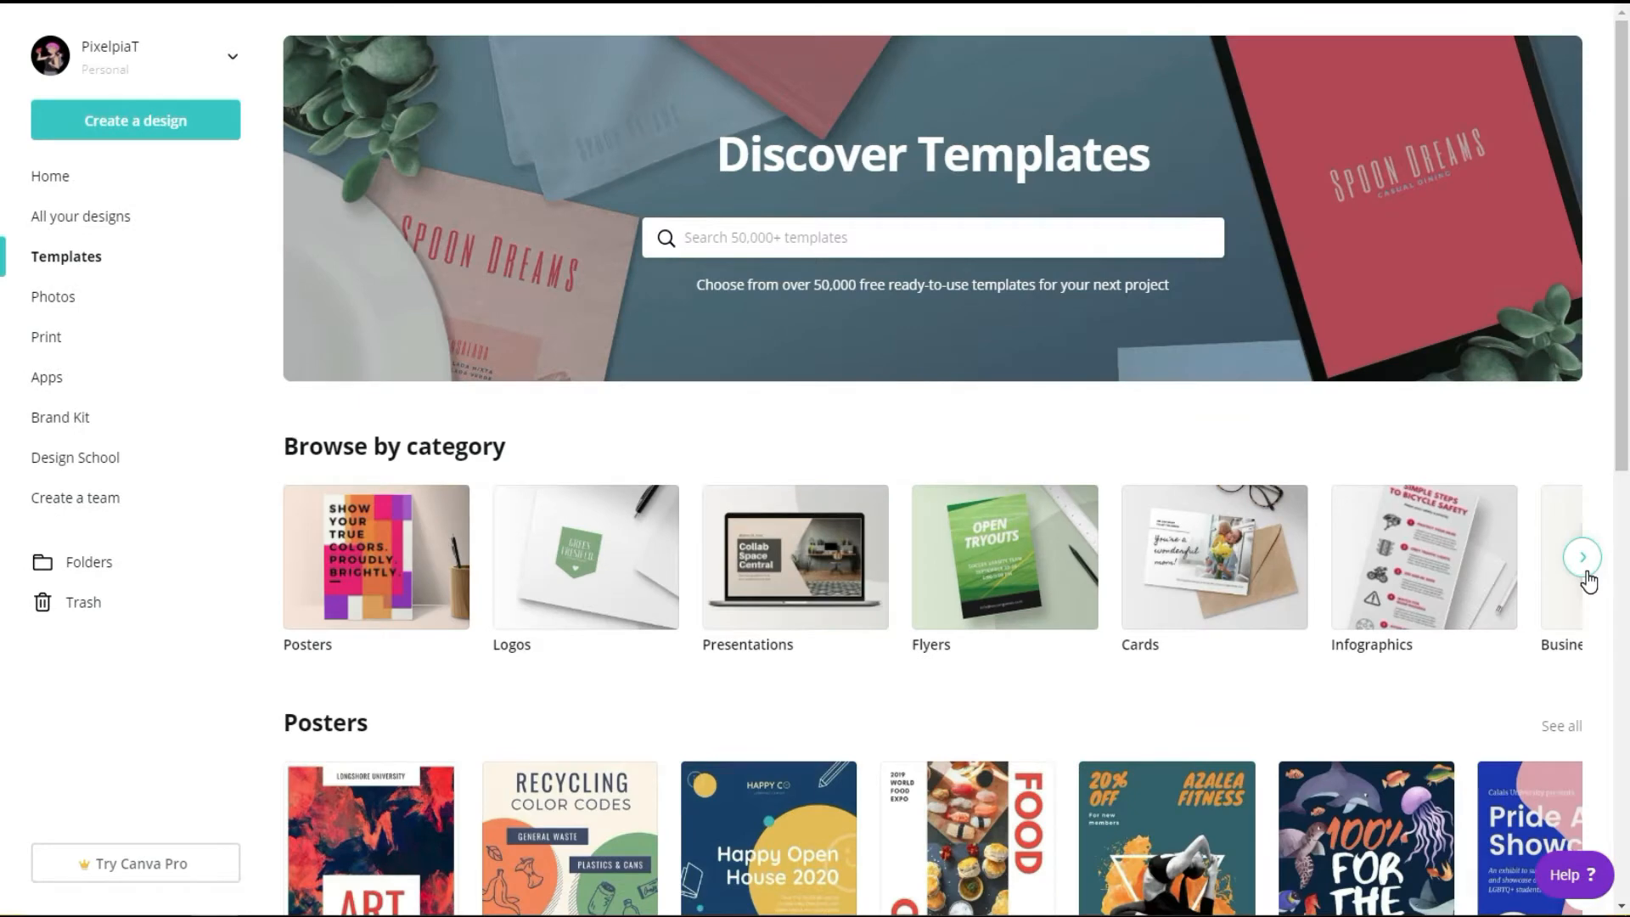
click(1586, 573)
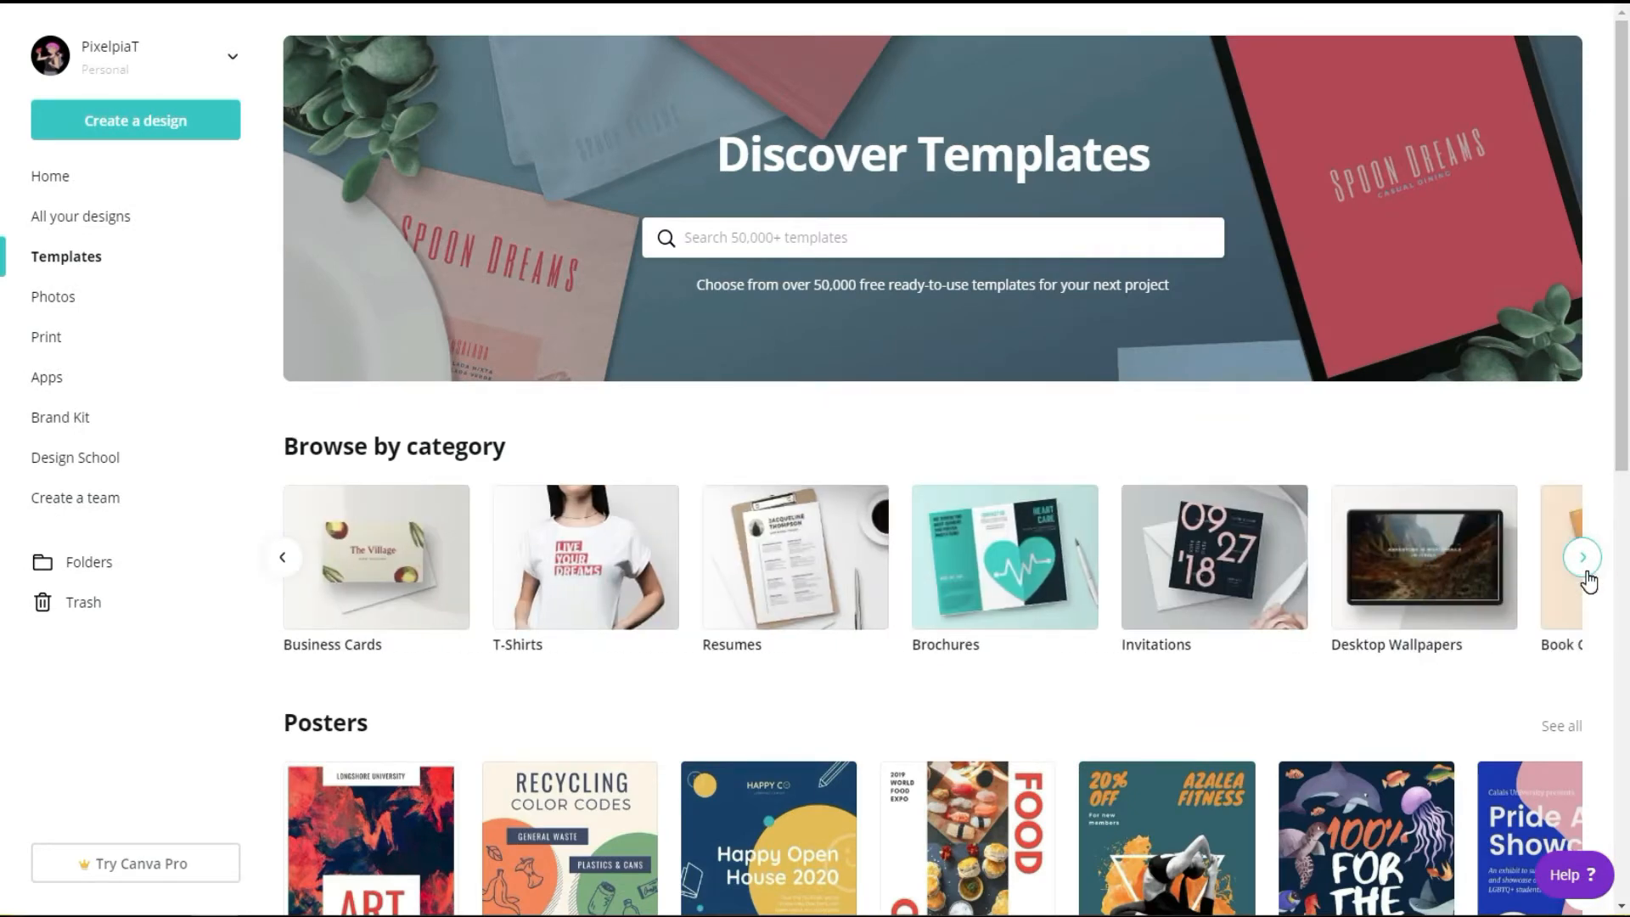
click(1585, 575)
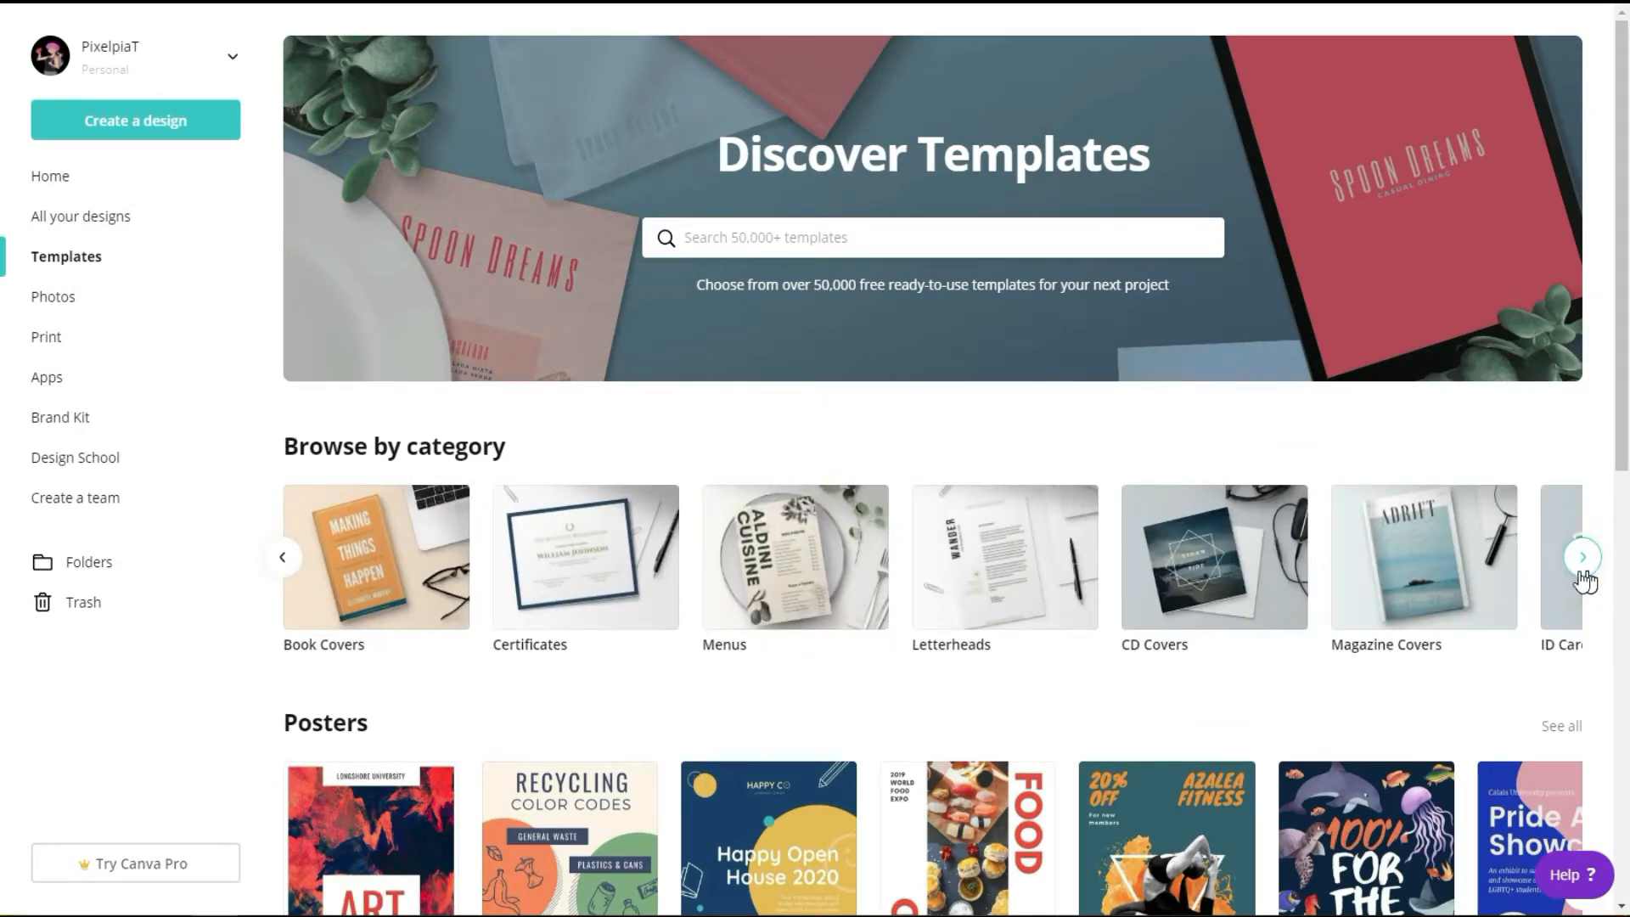
click(52, 297)
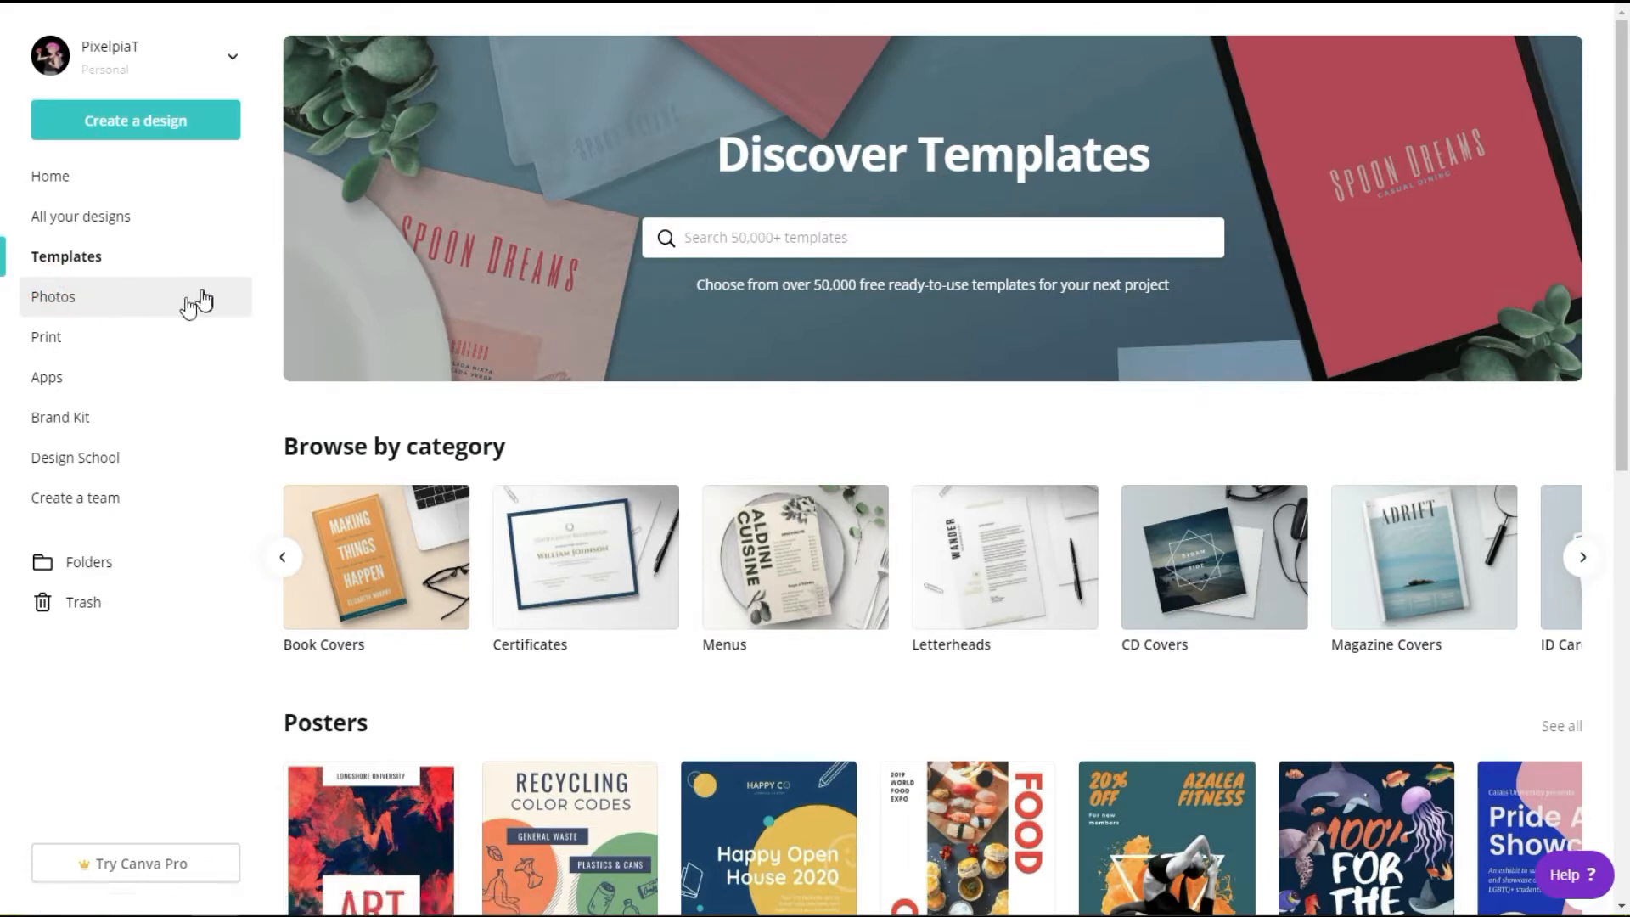
click(71, 297)
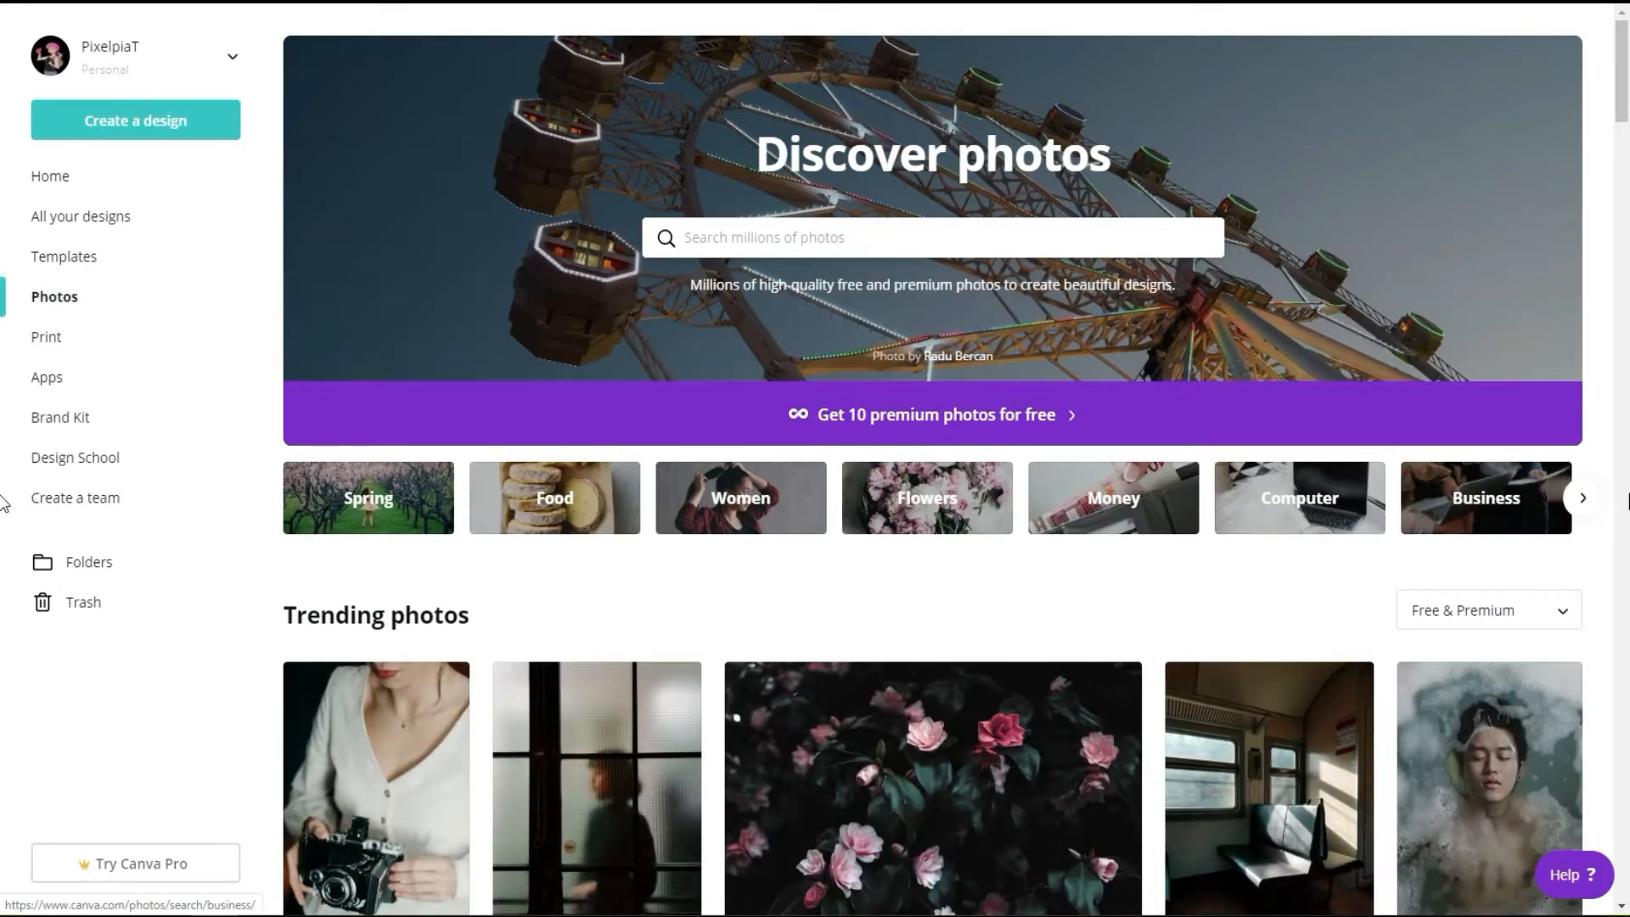
drag(1627, 85, 1628, 144)
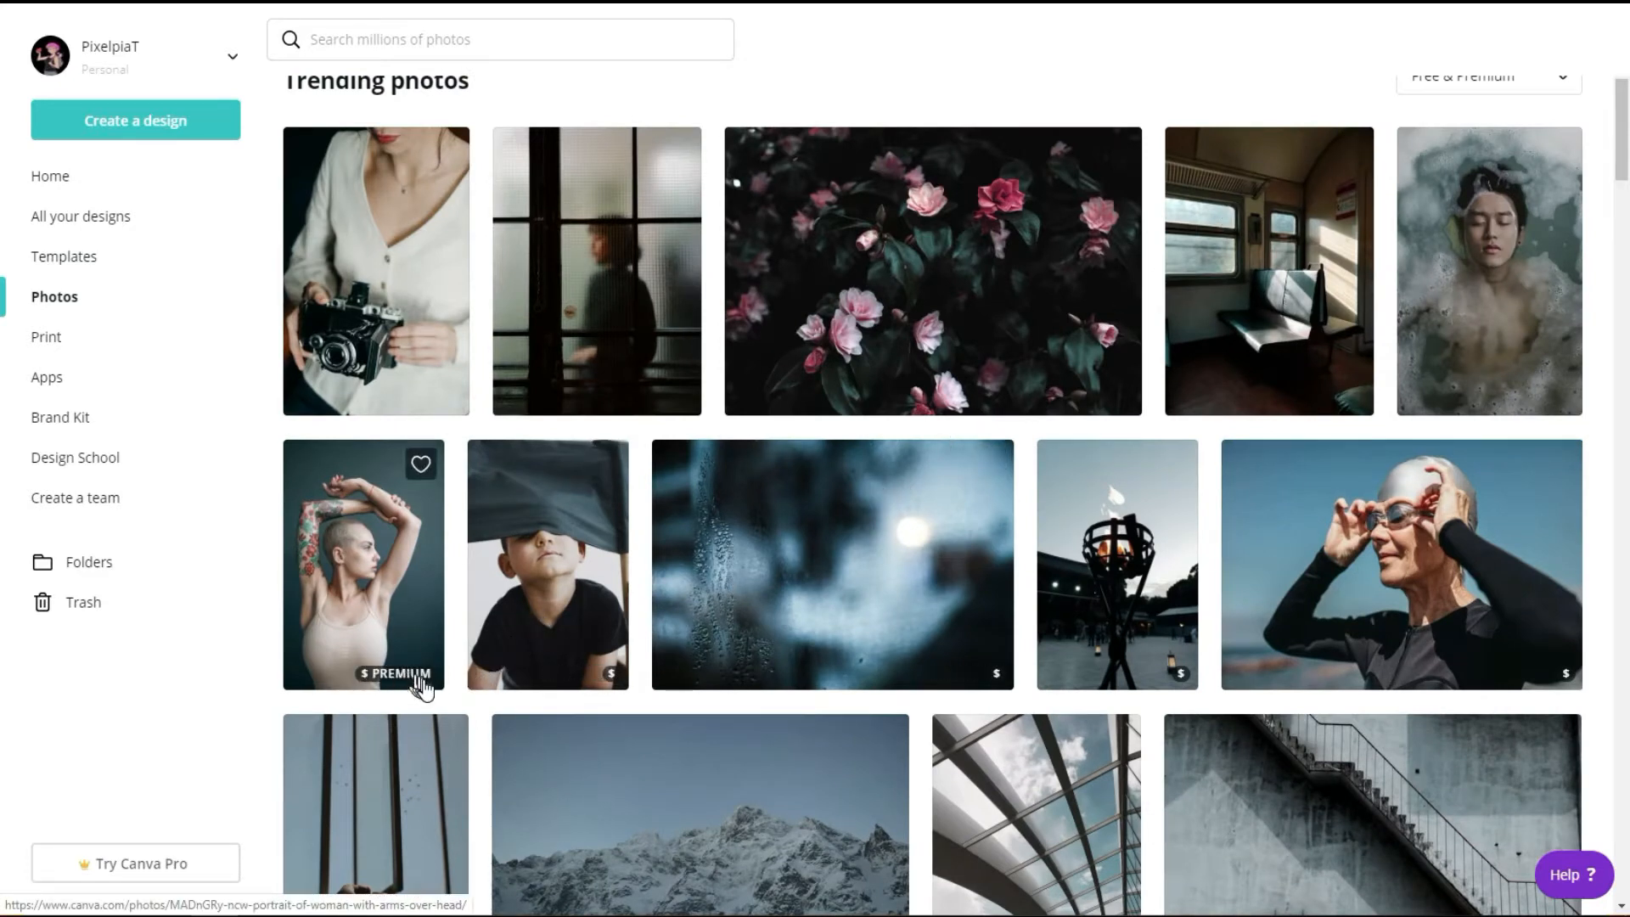
mouse_move(425, 689)
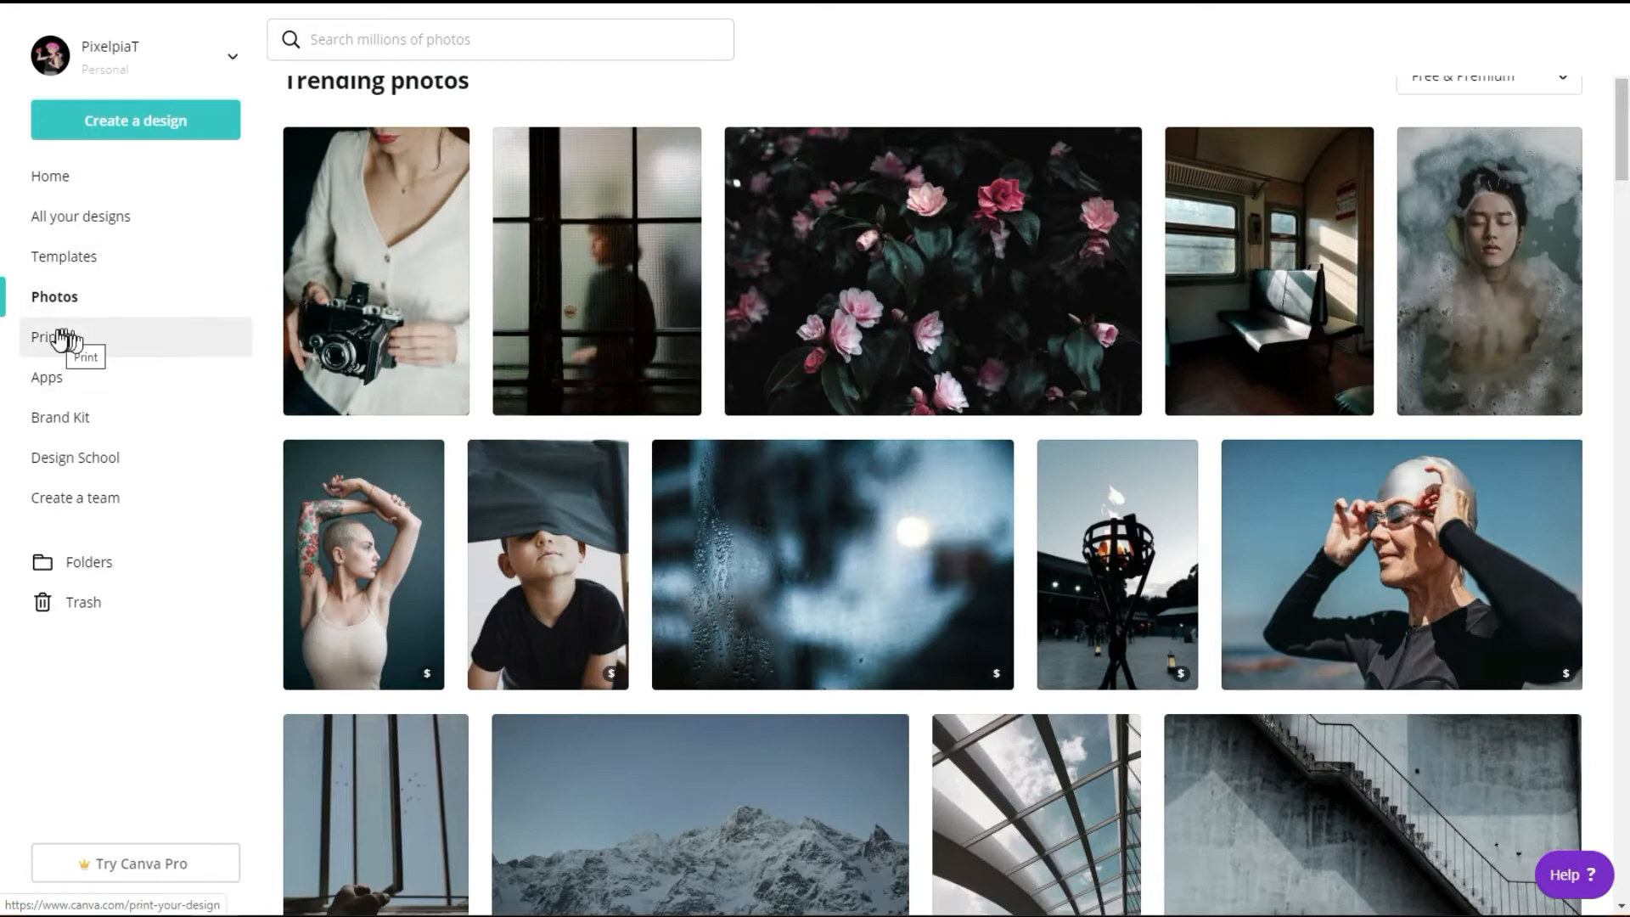
Step: Browse the available print products and the apps for designing with favorite media
click(59, 338)
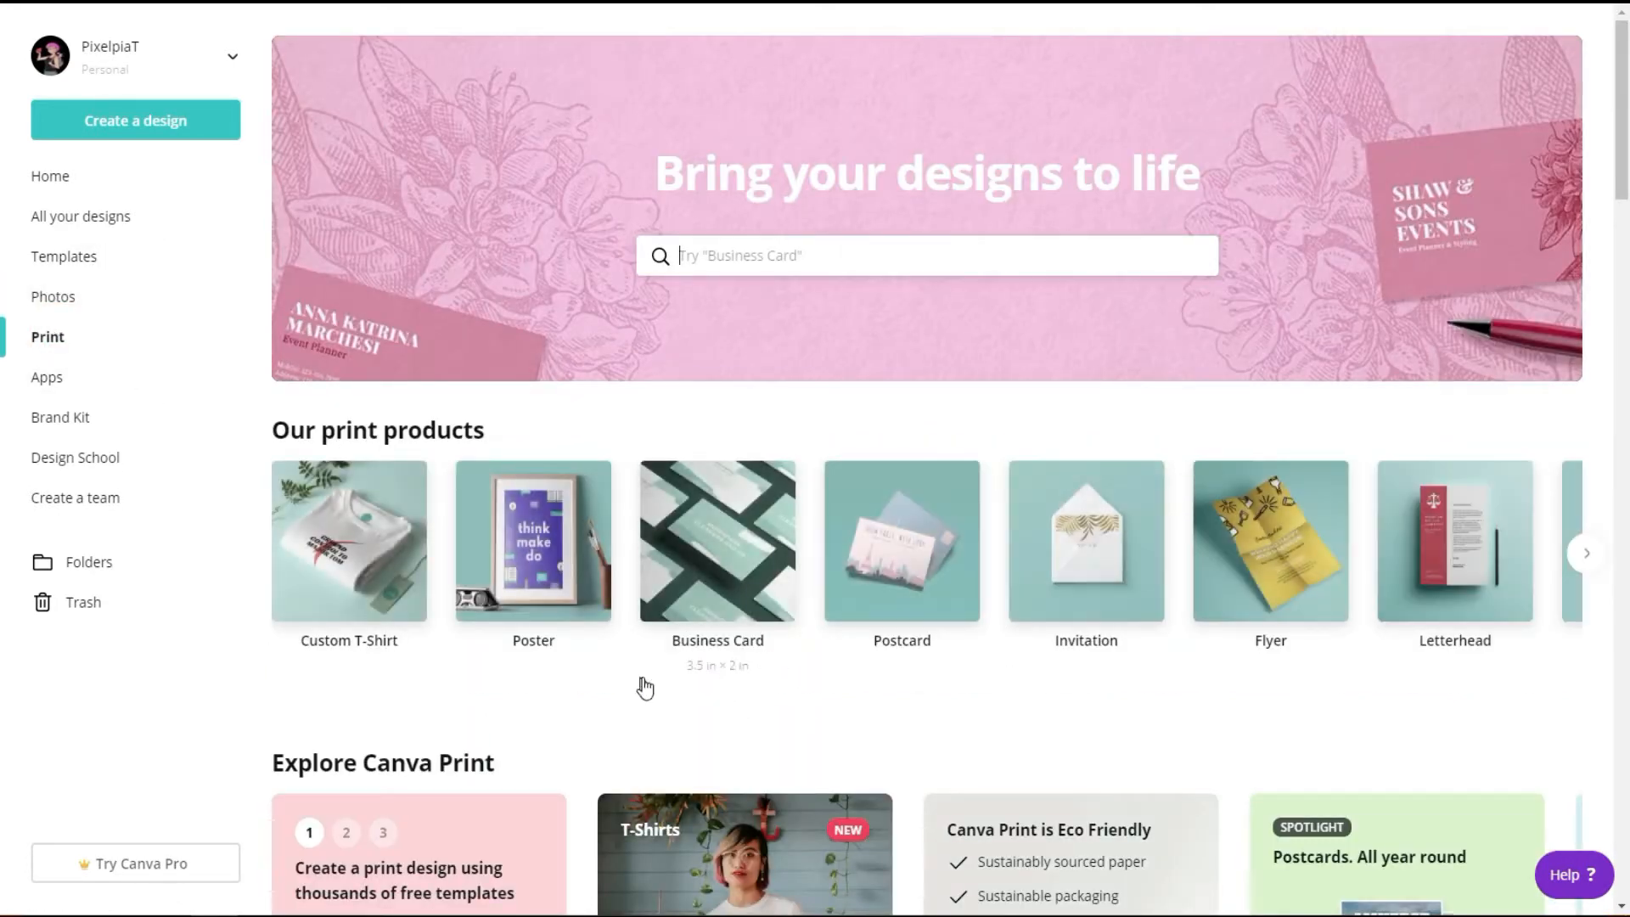
click(1584, 553)
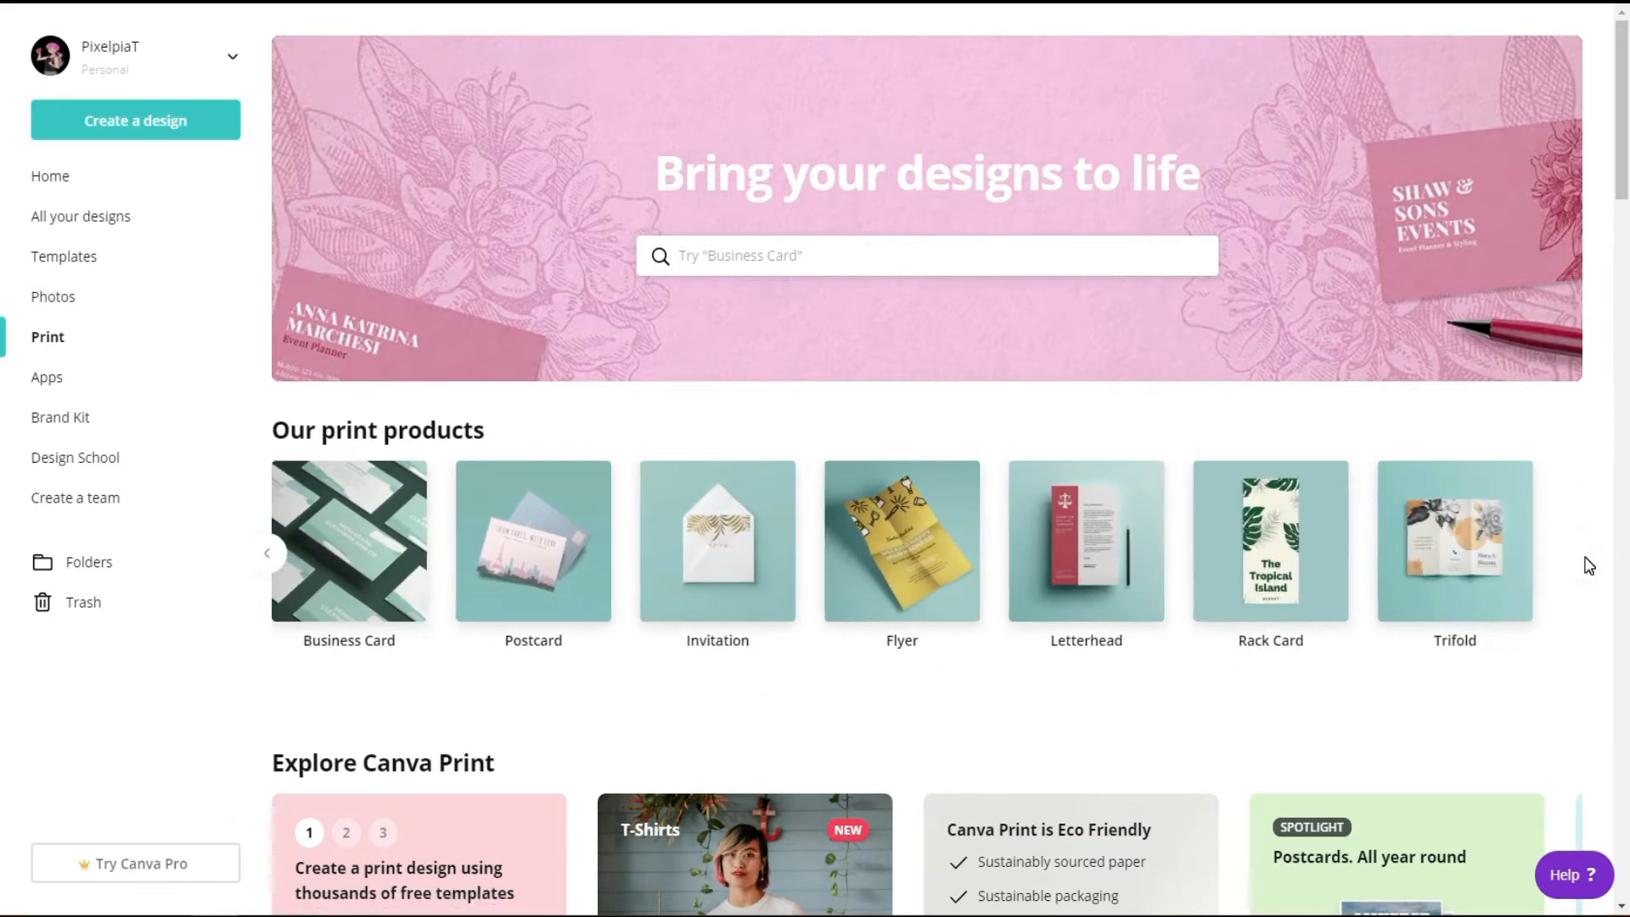
click(49, 387)
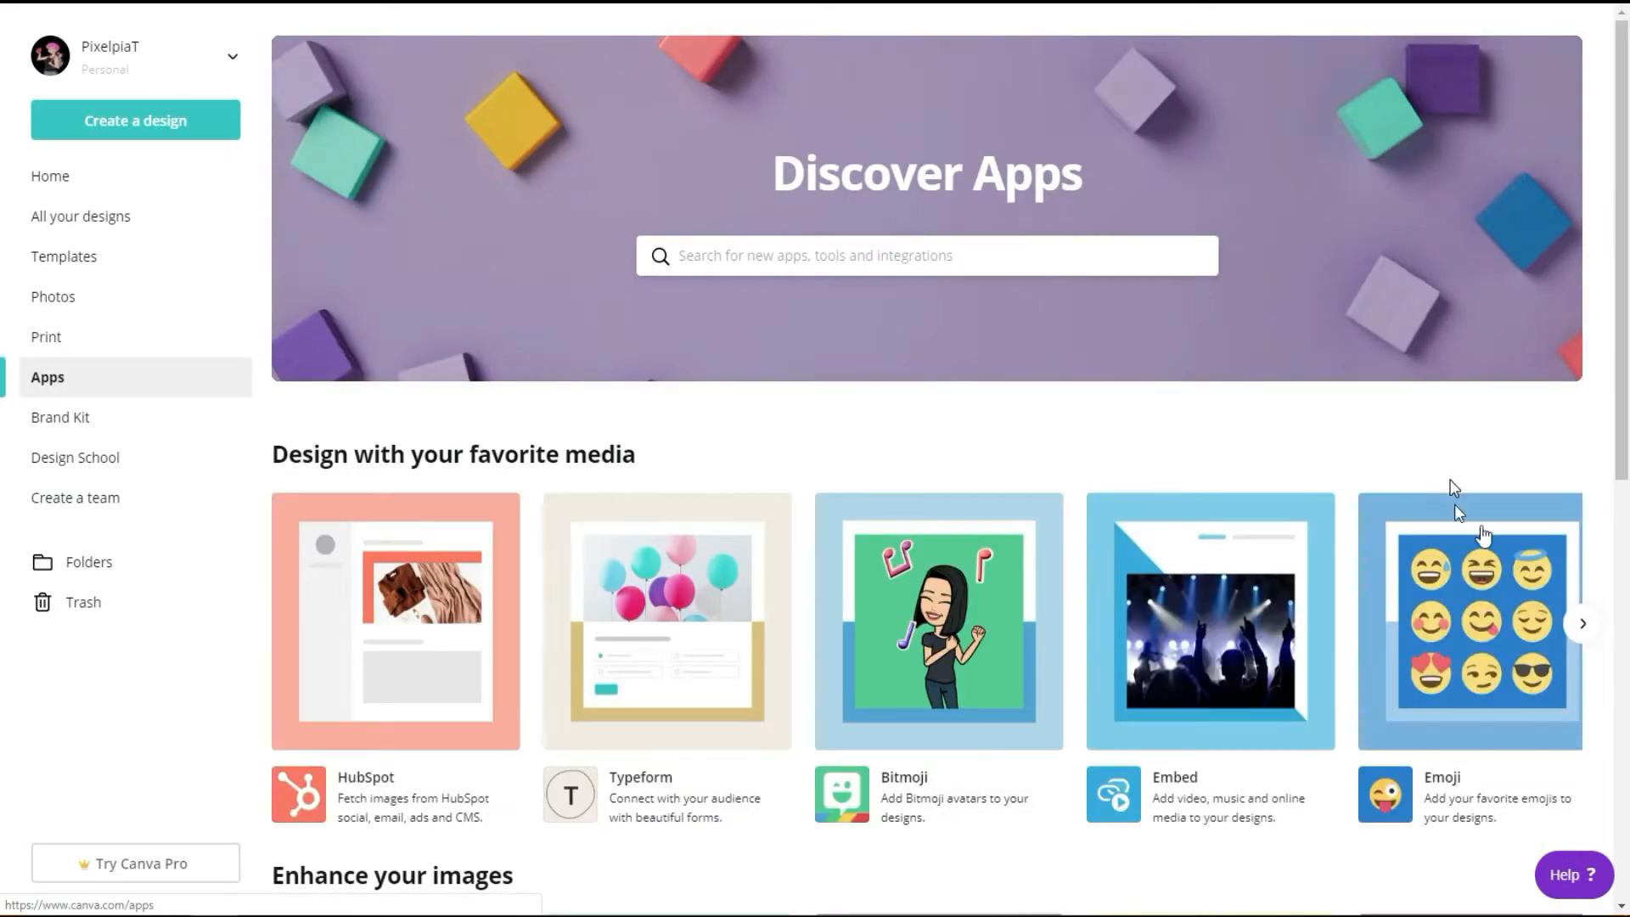
click(1584, 625)
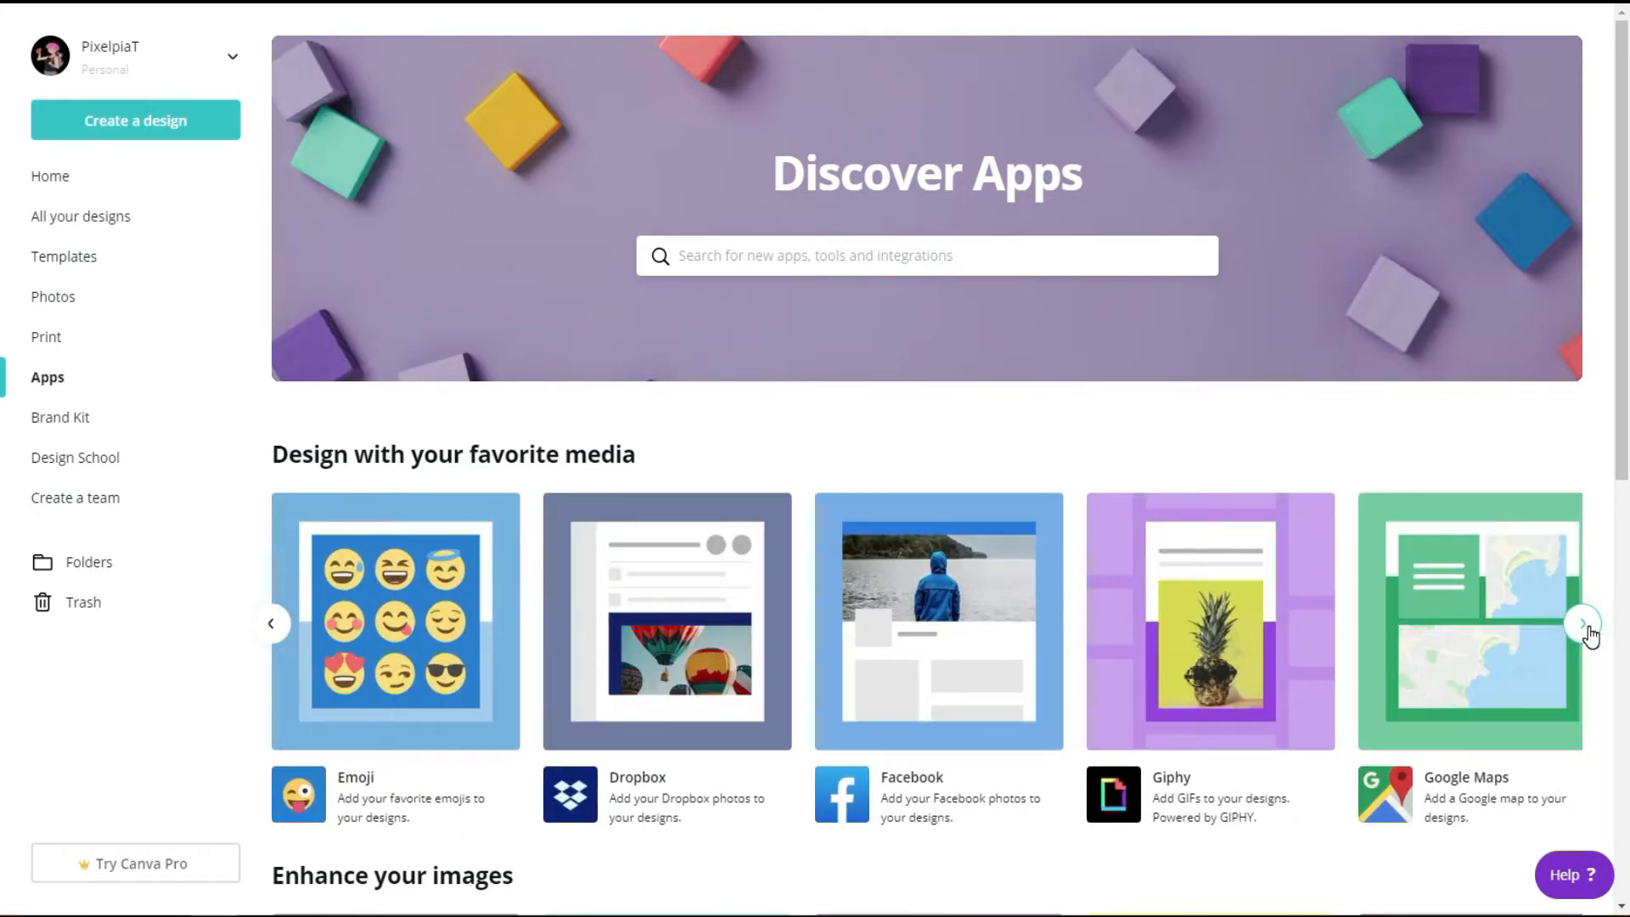
click(1585, 626)
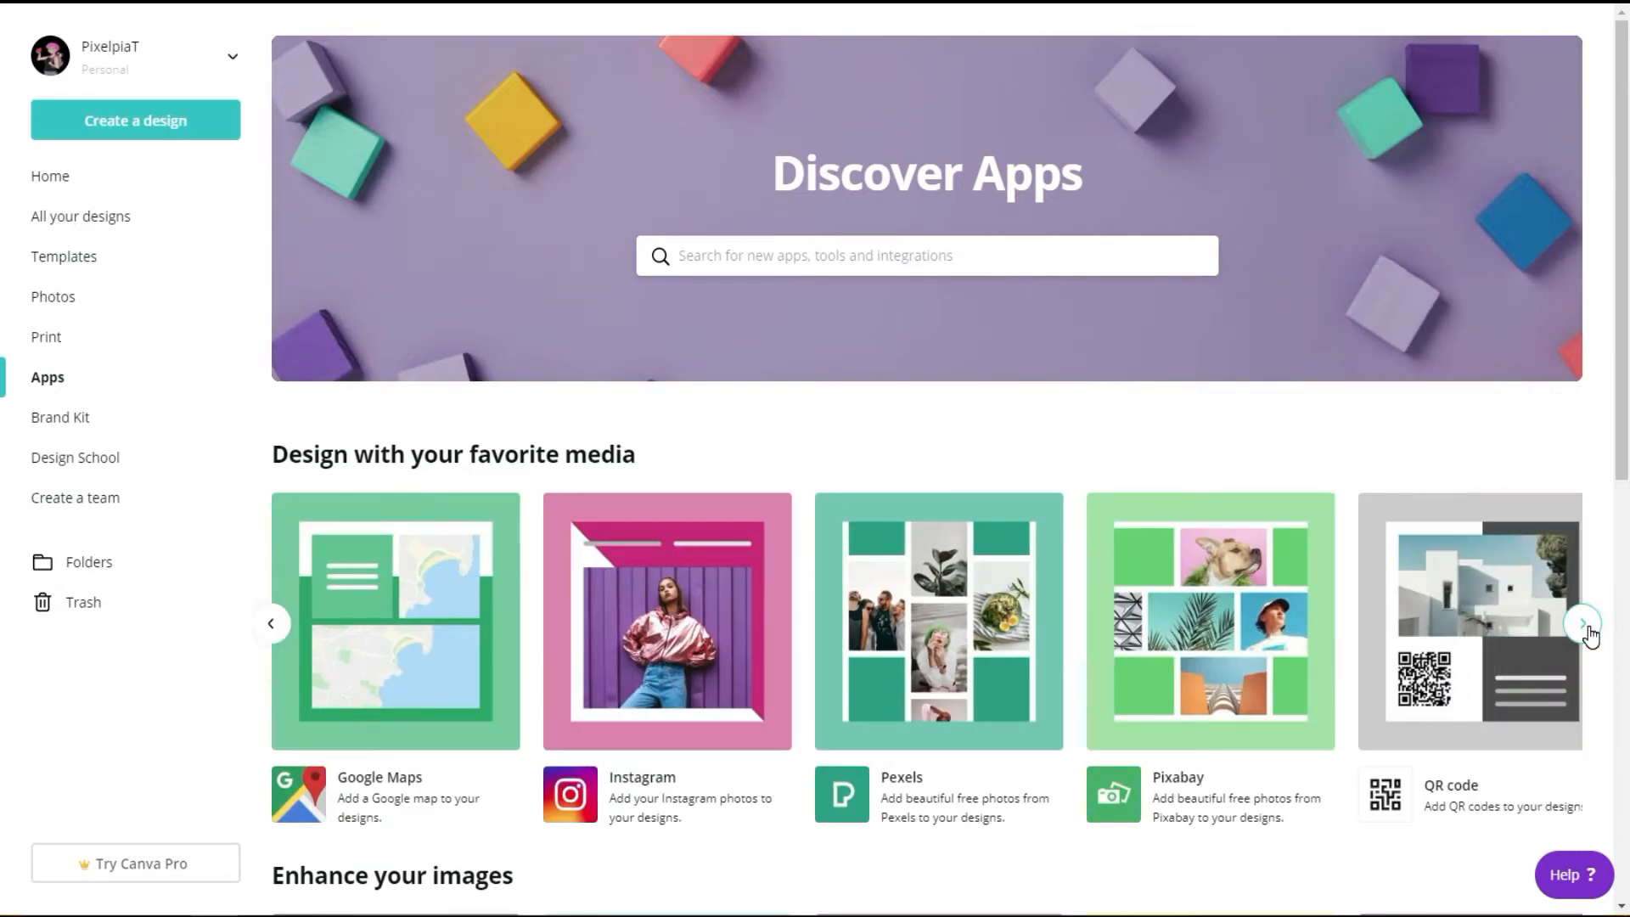
click(1584, 626)
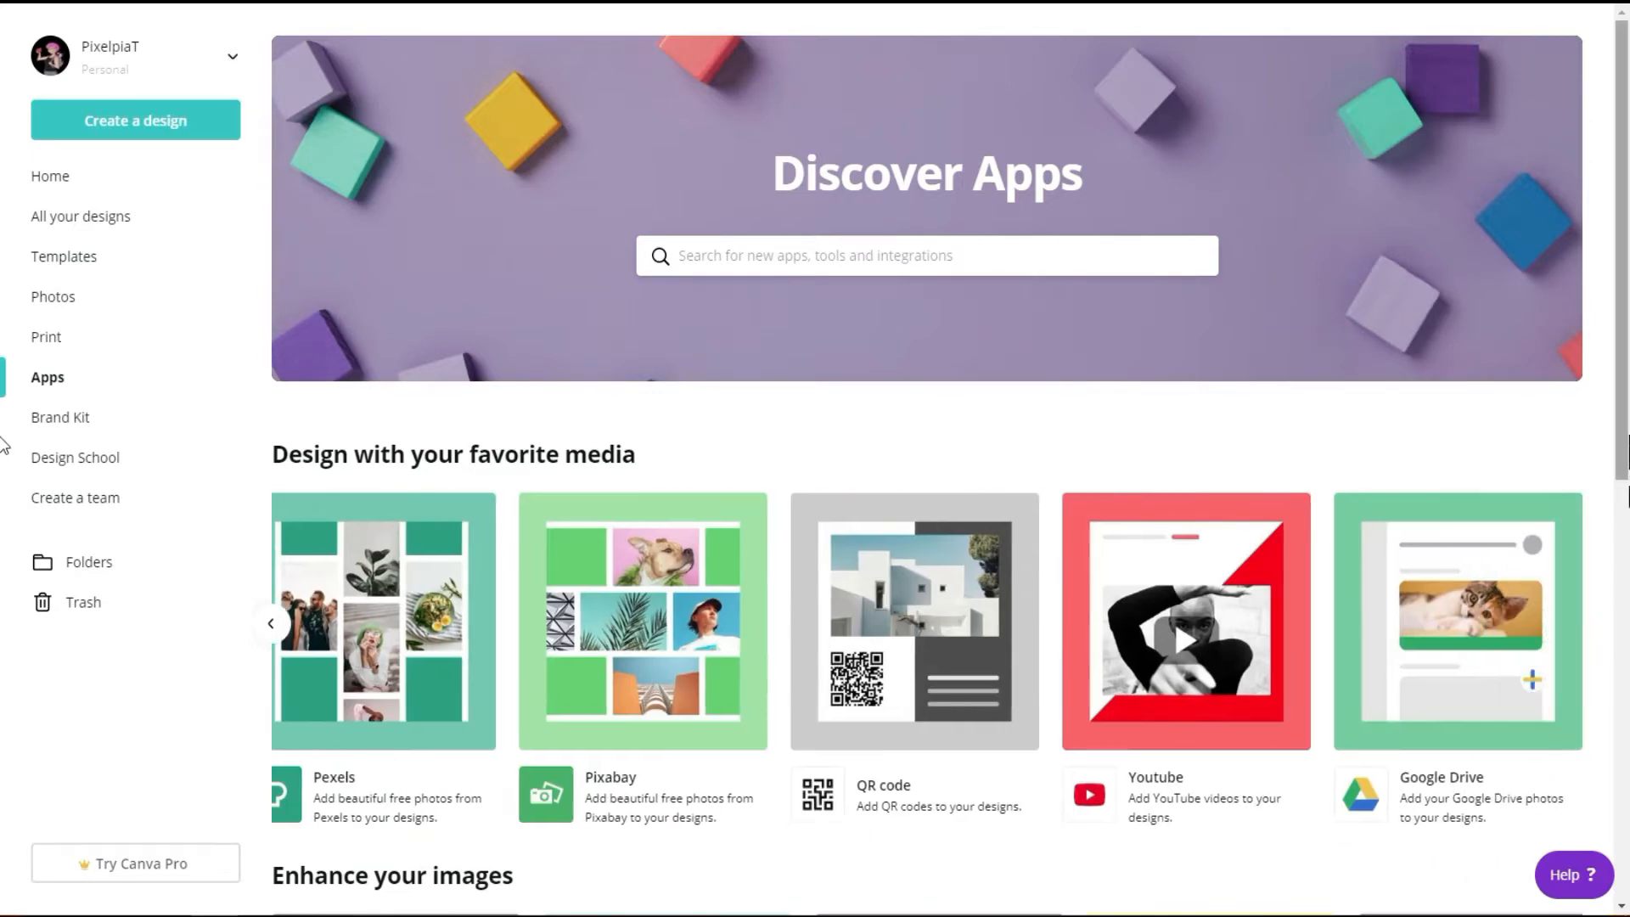
Step: Look through the image-enhancing and workflow apps, and review the Brand Kit's logos, colors and fonts
scroll(2, 476, down, 8)
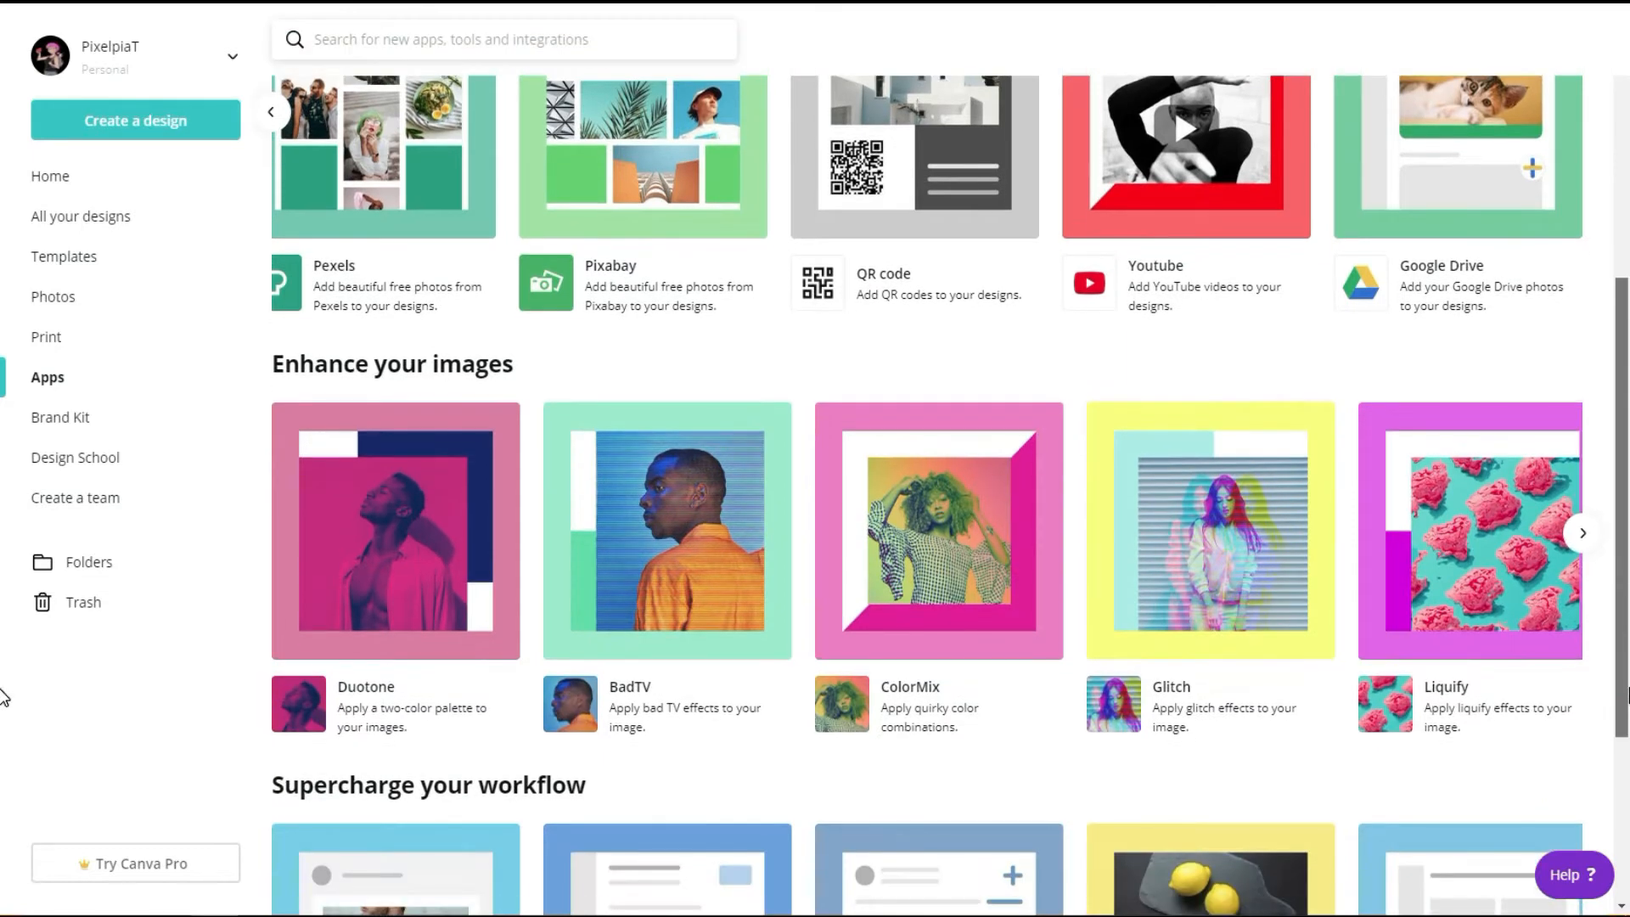
scroll(3, 797, down, 2)
scroll(3, 849, down, 1)
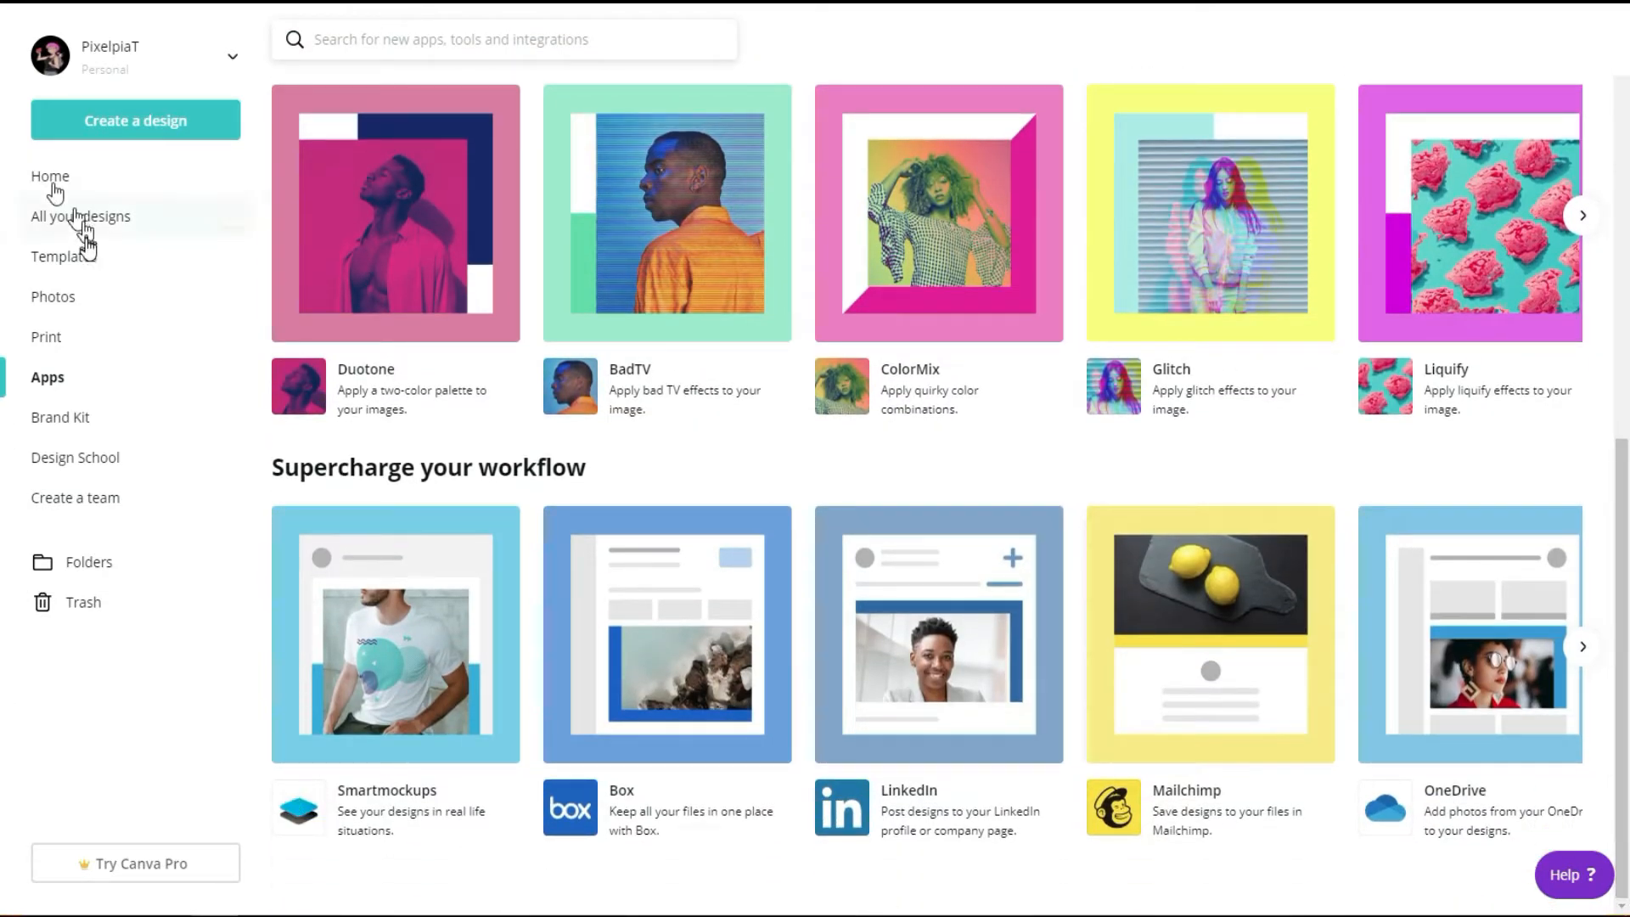
click(54, 428)
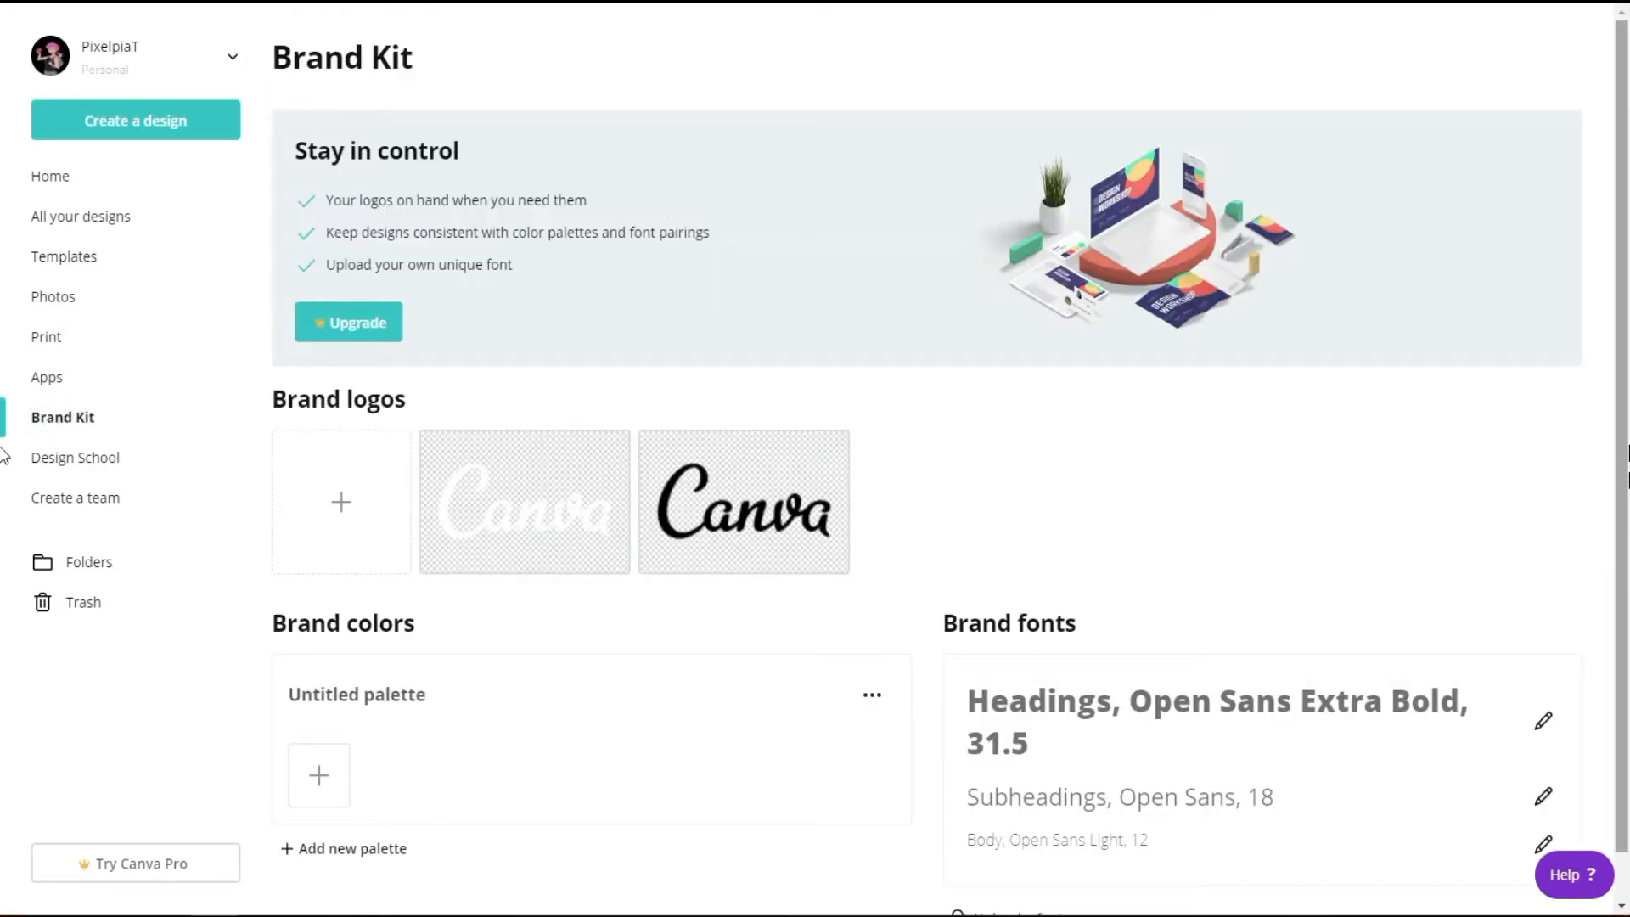
scroll(1621, 454, down, 1)
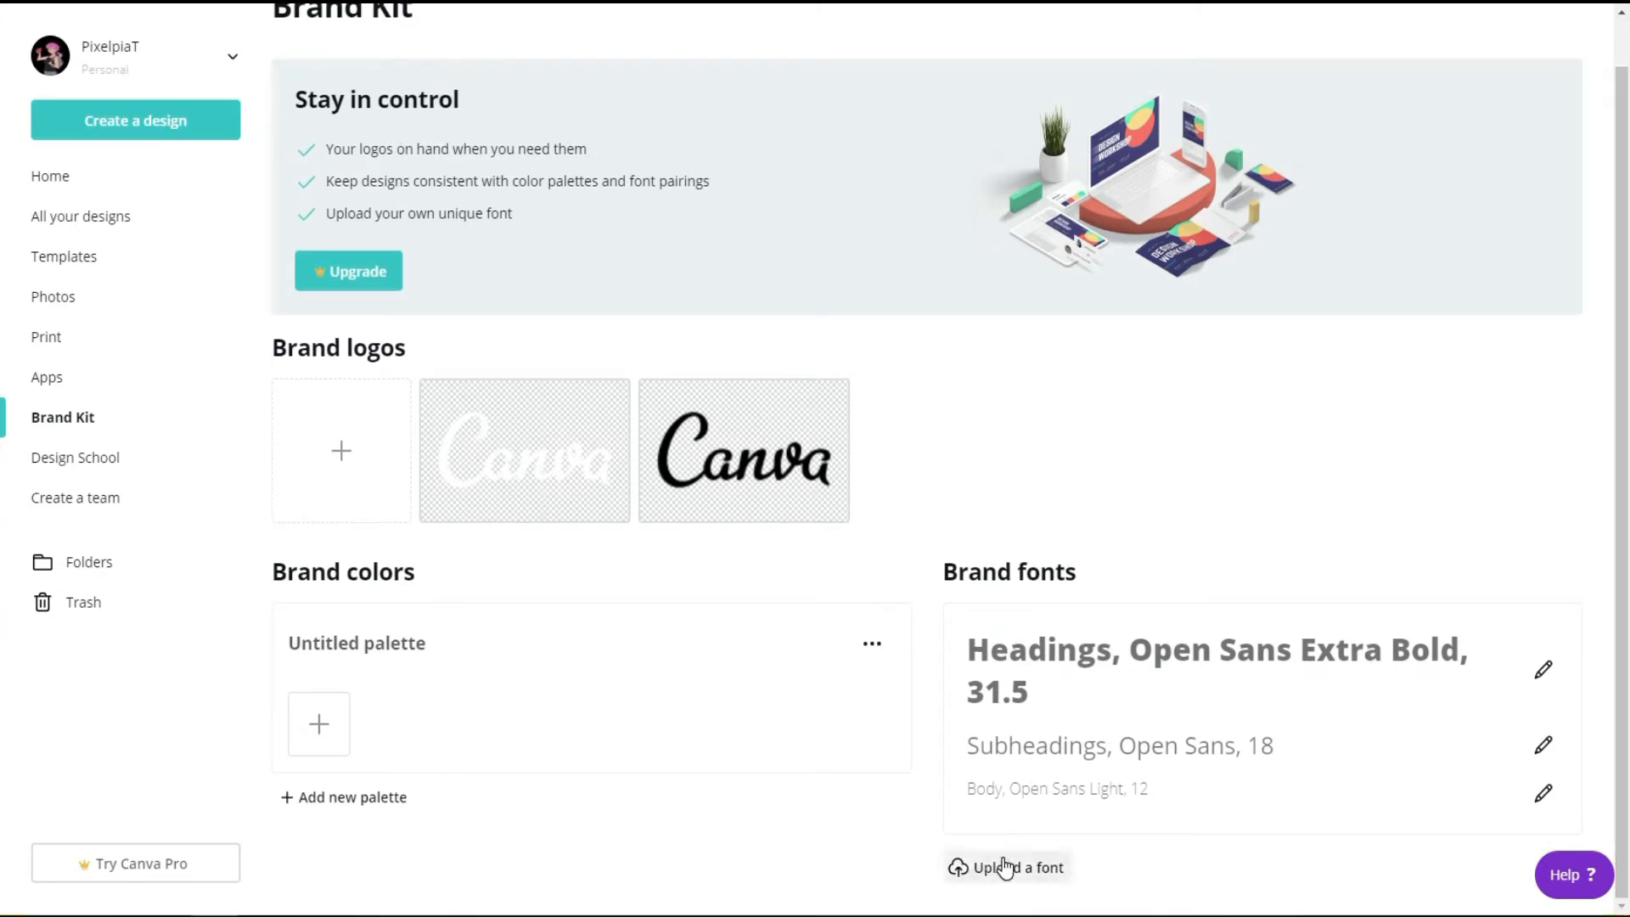
Step: Browse the Design School courses and review the page for creating a team and inviting members, including the Canva Pro note
click(113, 469)
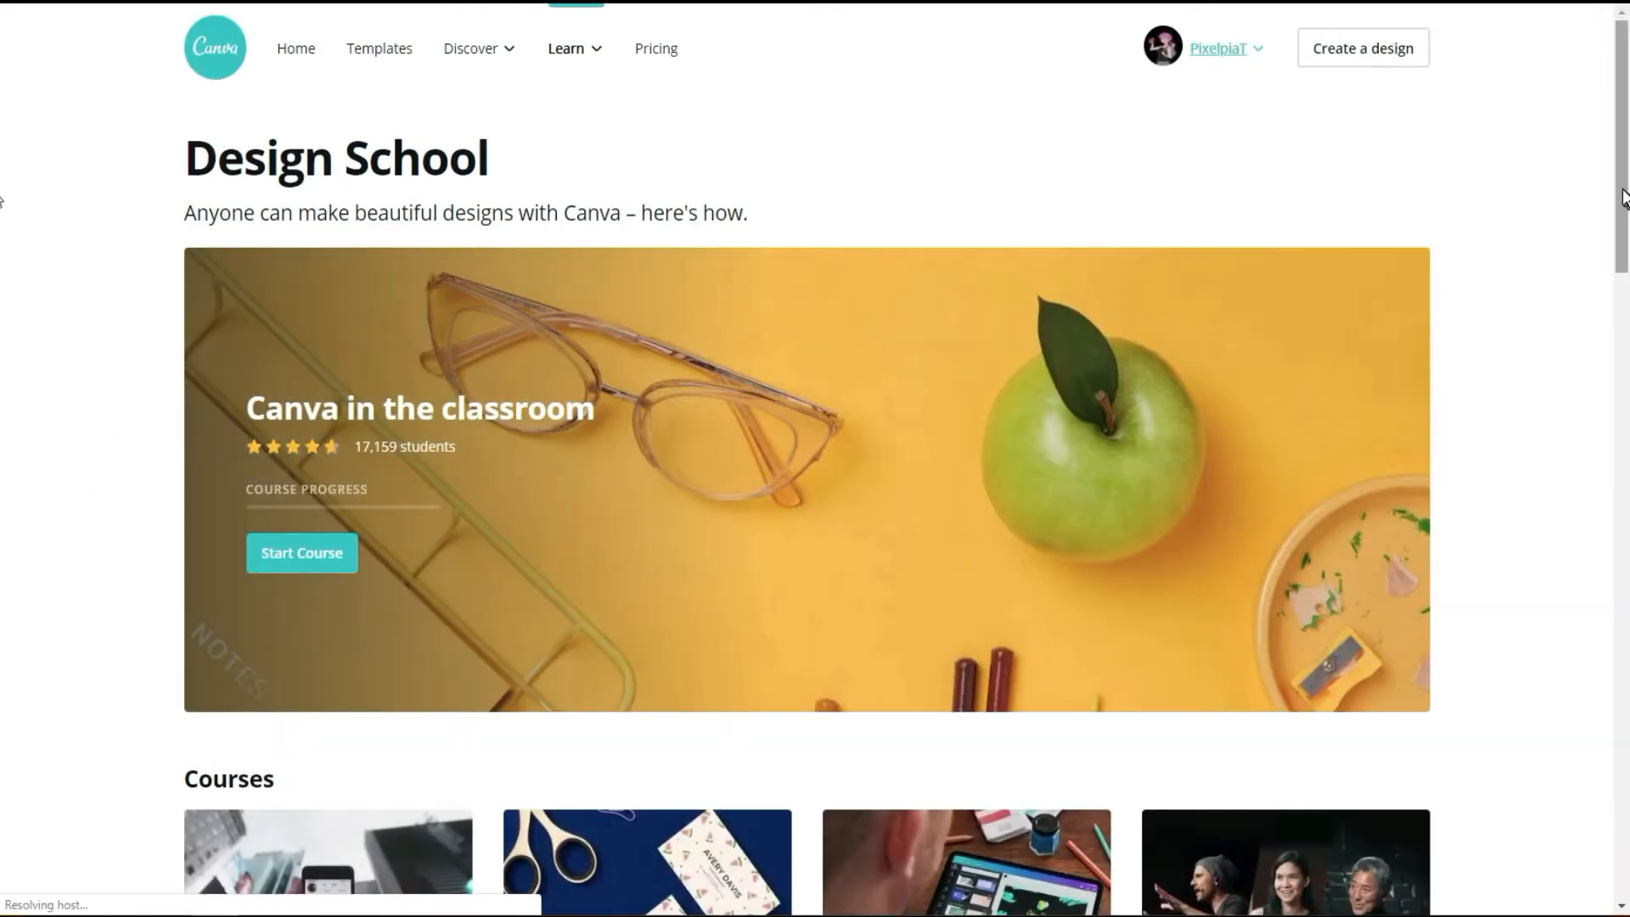
drag(1620, 190, 1626, 475)
scroll(3, 488, down, 3)
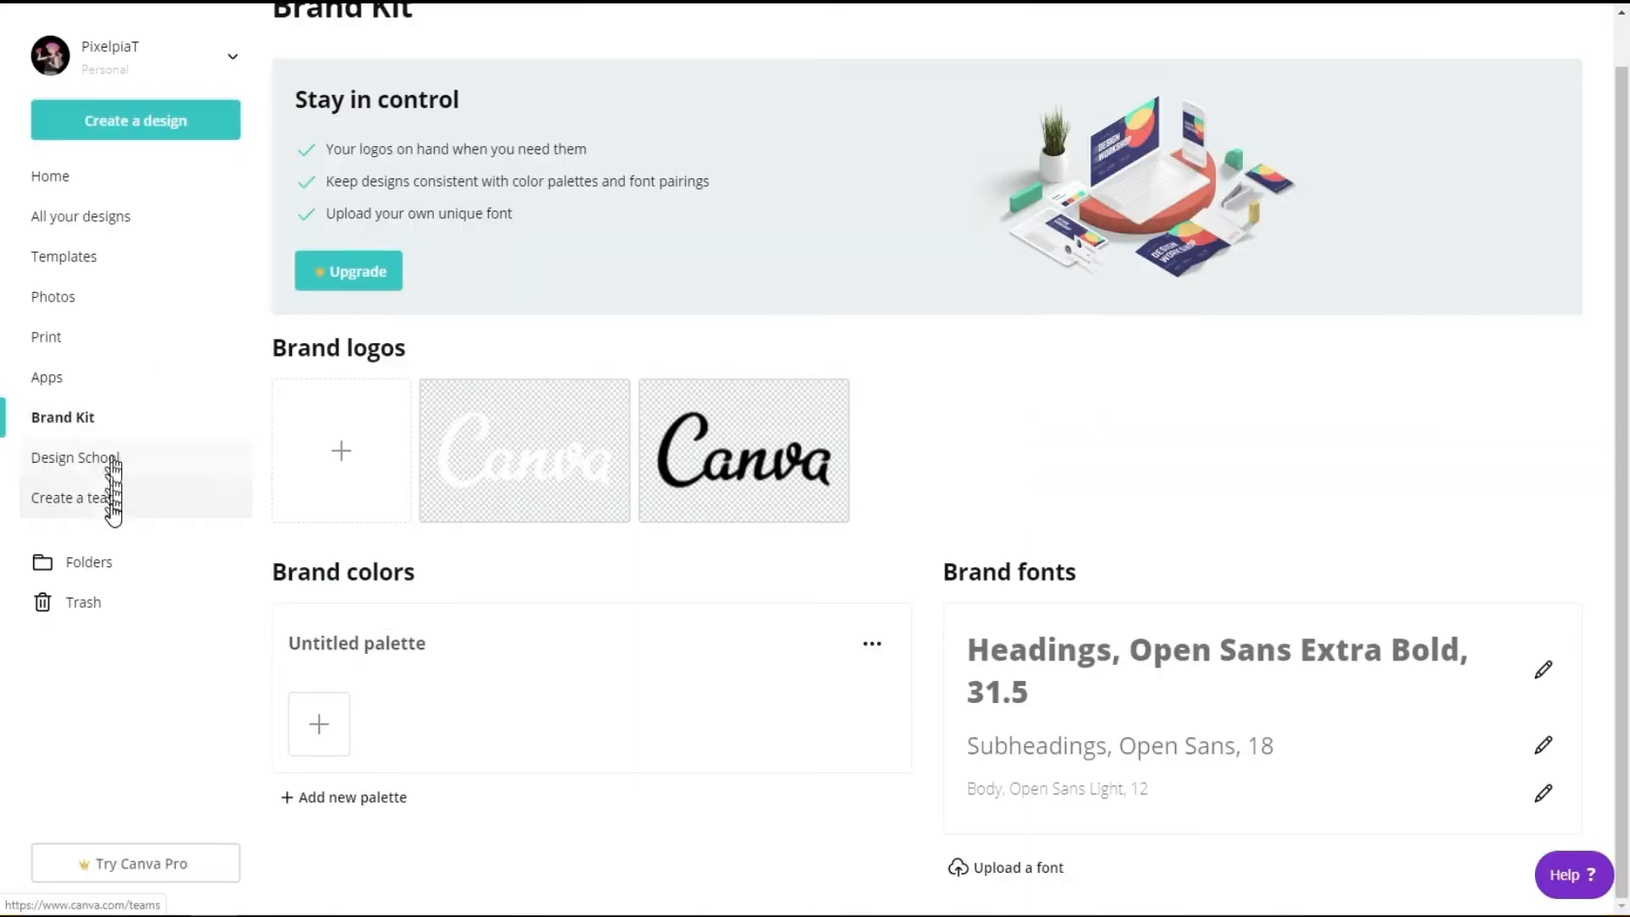
click(111, 507)
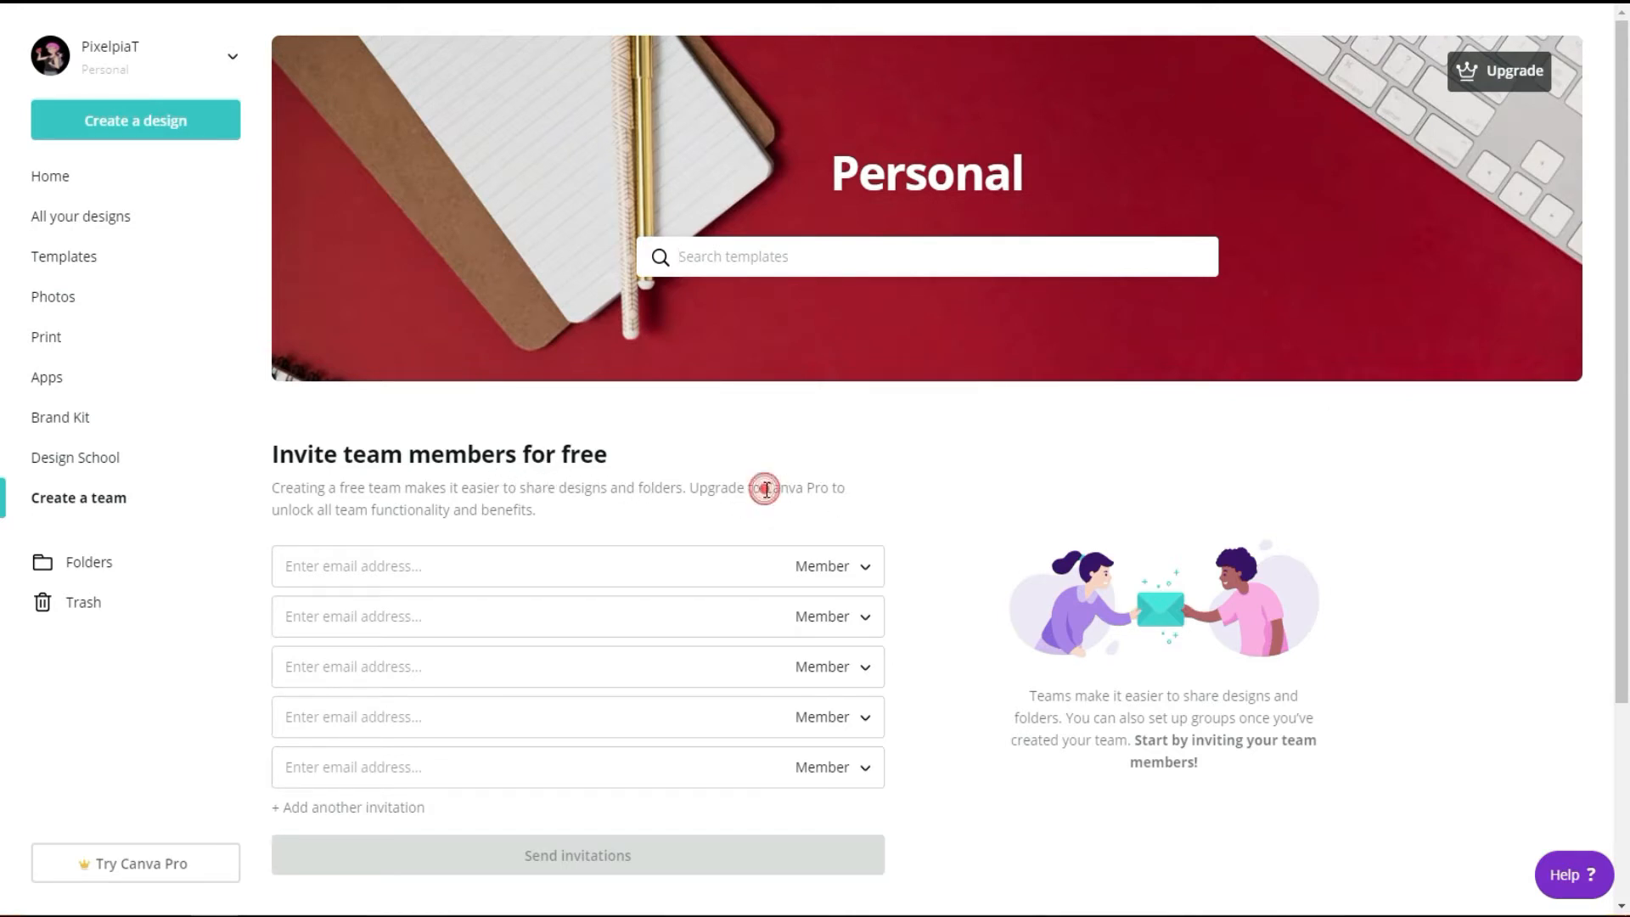
drag(764, 489, 841, 486)
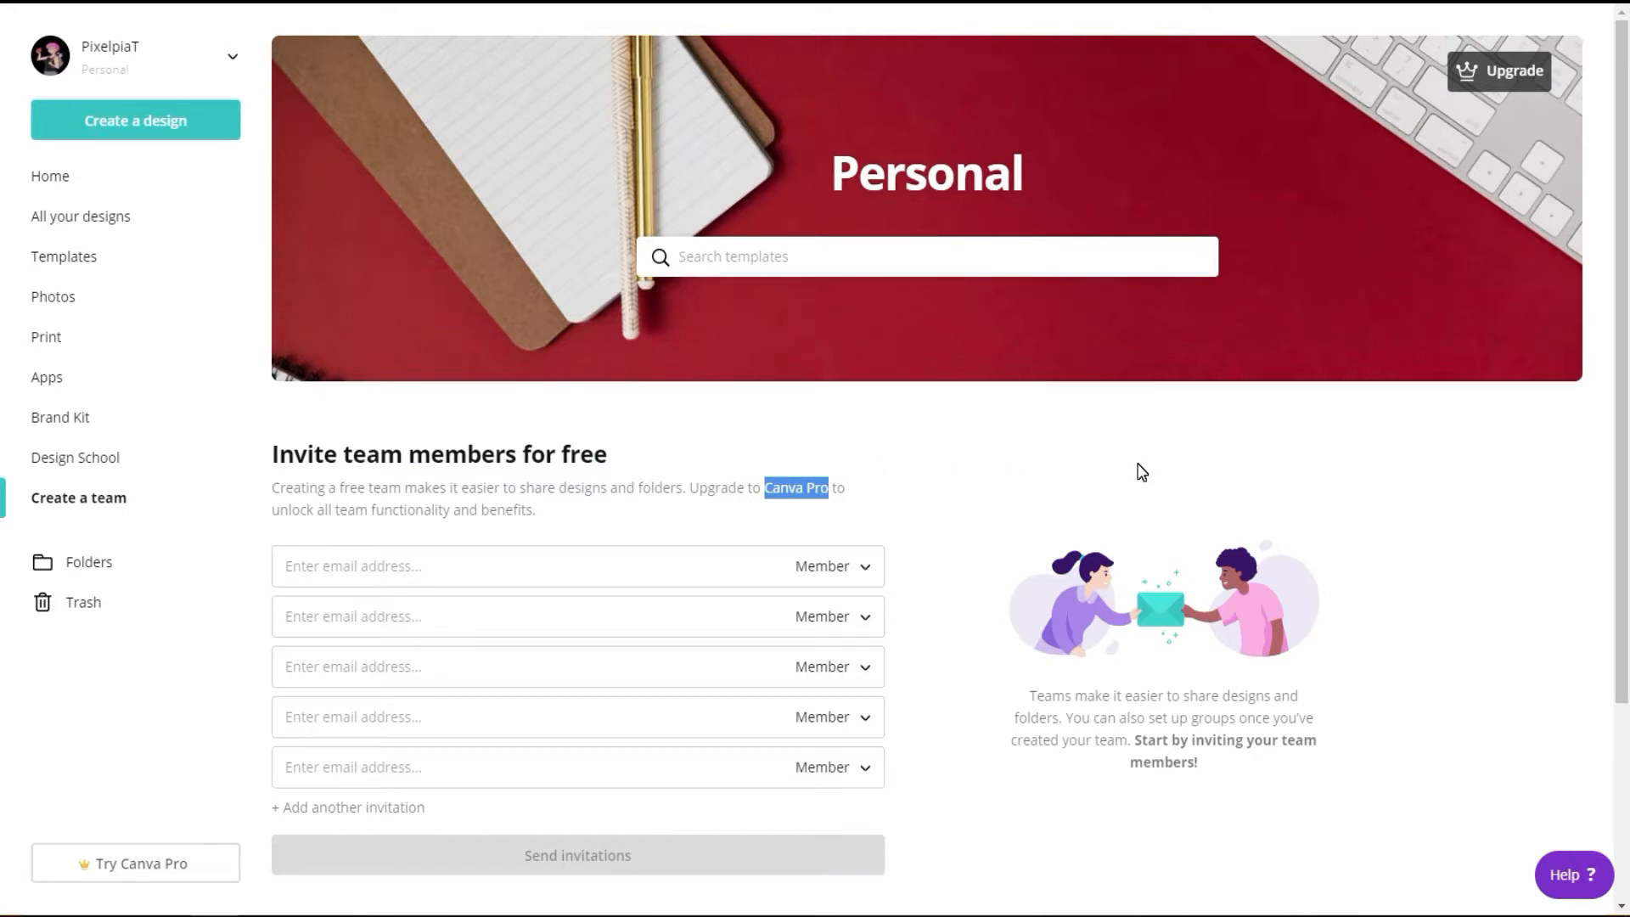
Step: View the folders and trash, and browse the design types offered on the home page
click(95, 562)
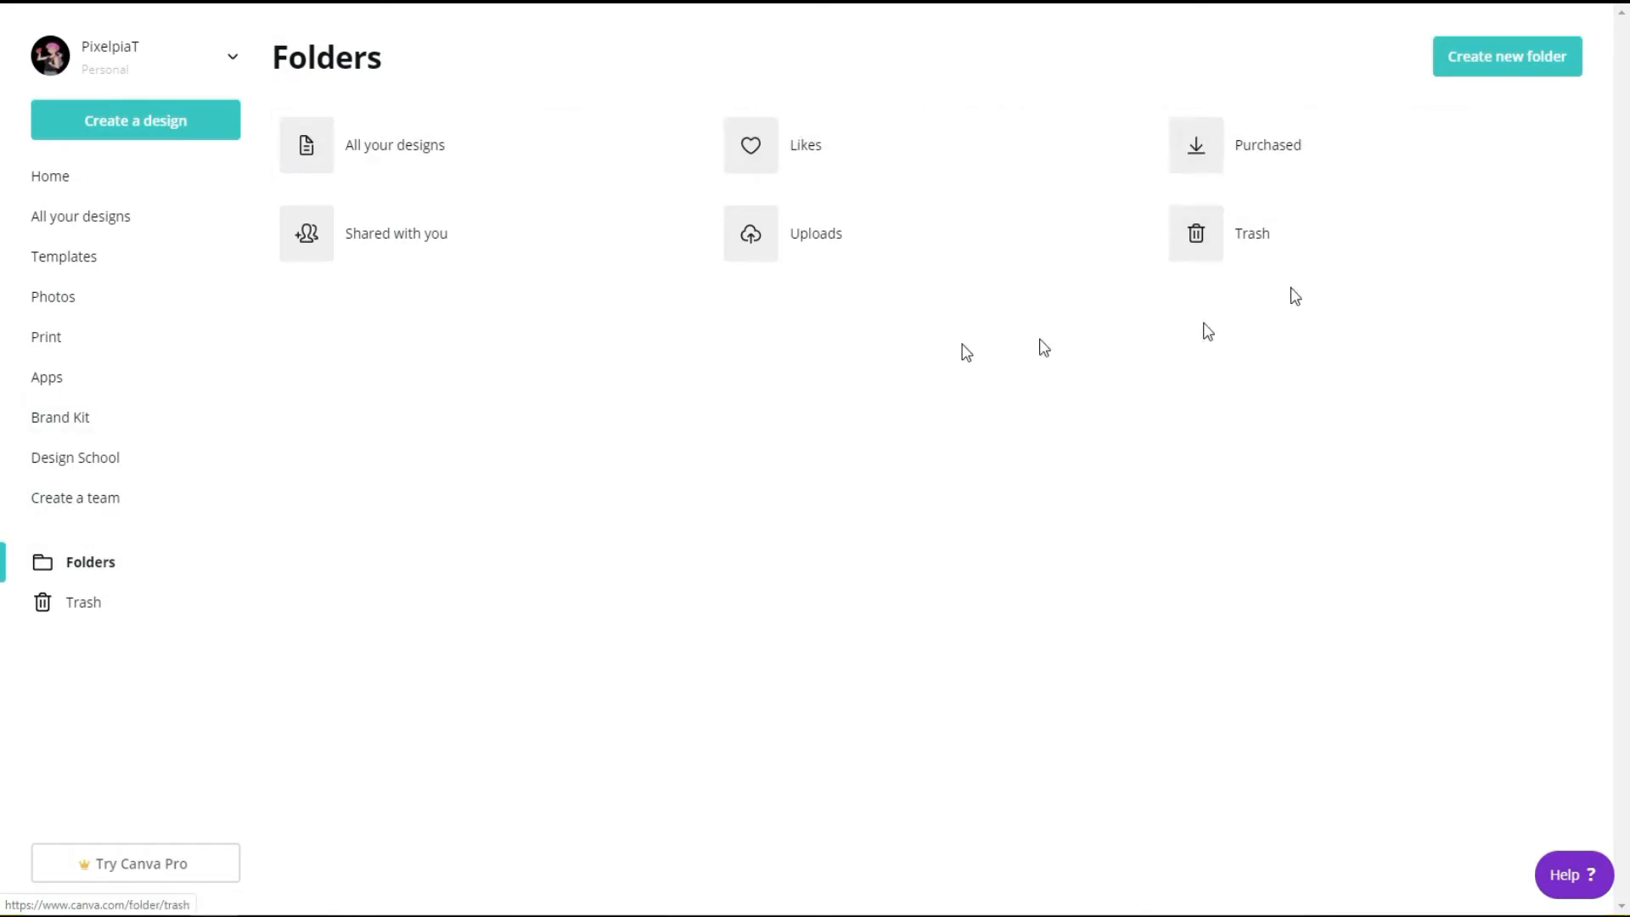
click(88, 604)
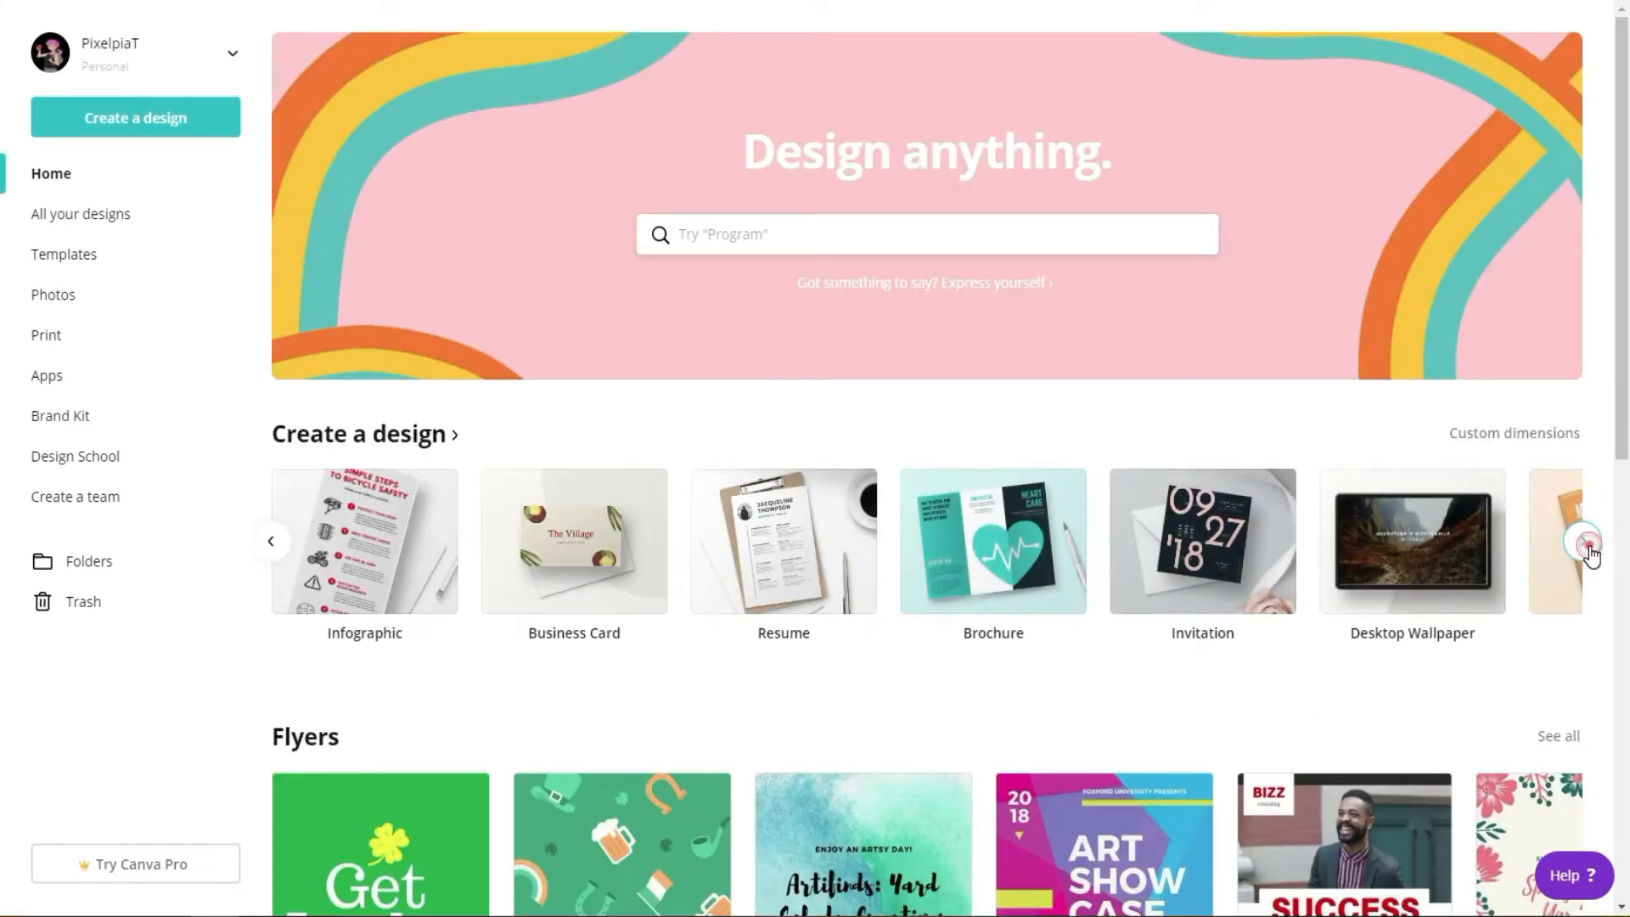
click(1583, 543)
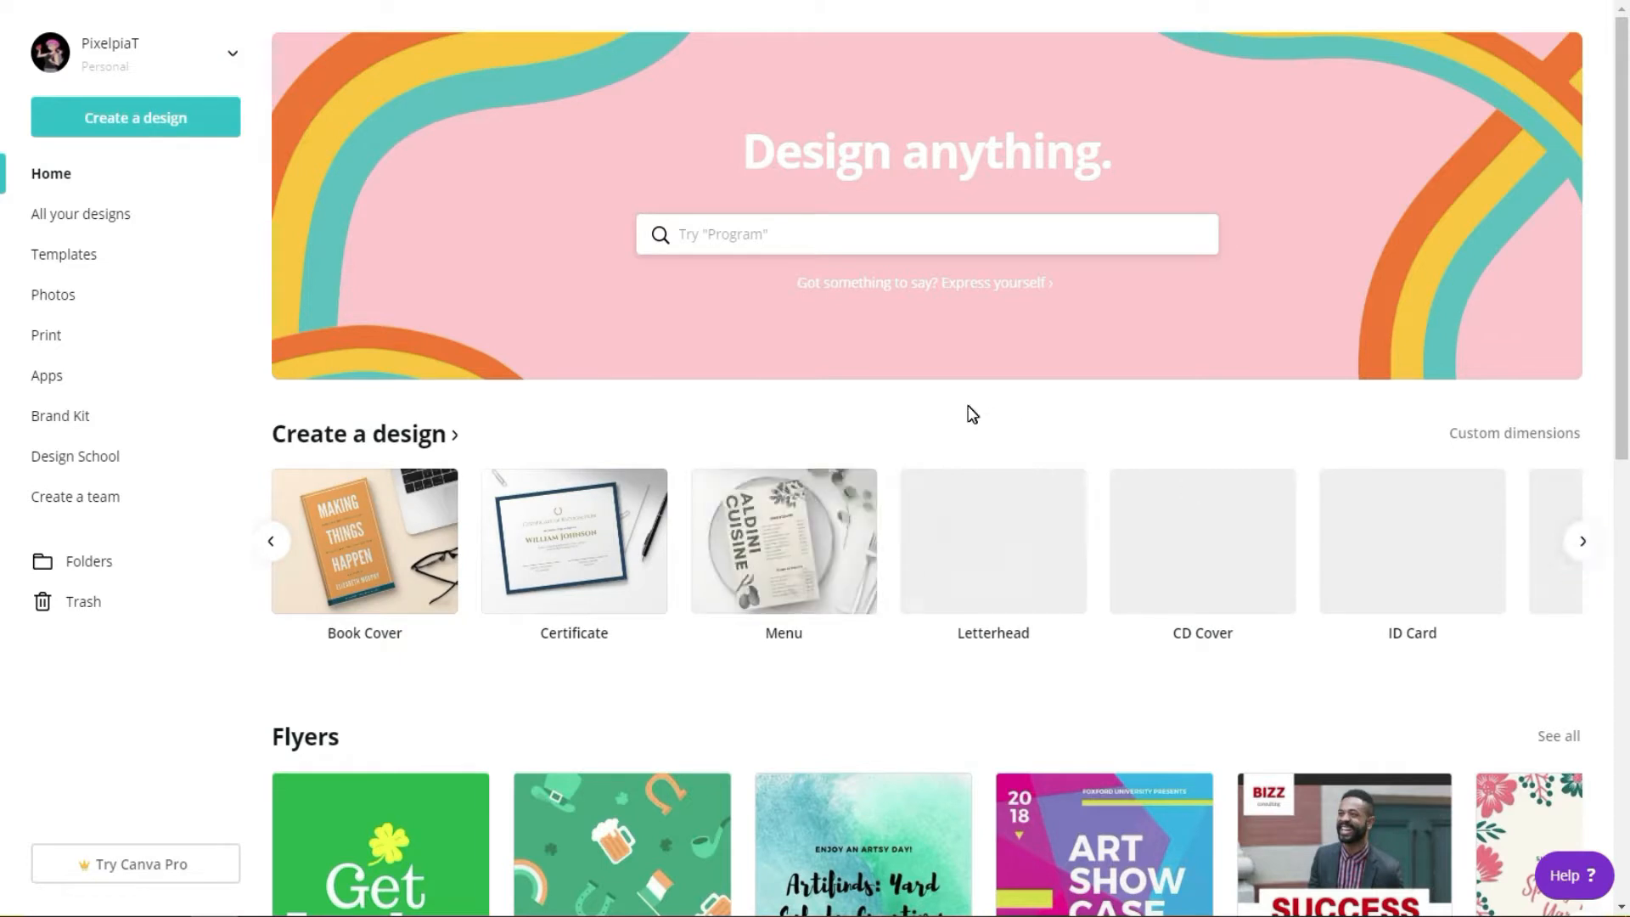
Step: Search the design types for "youtube thumbnail" from the home page
click(815, 240)
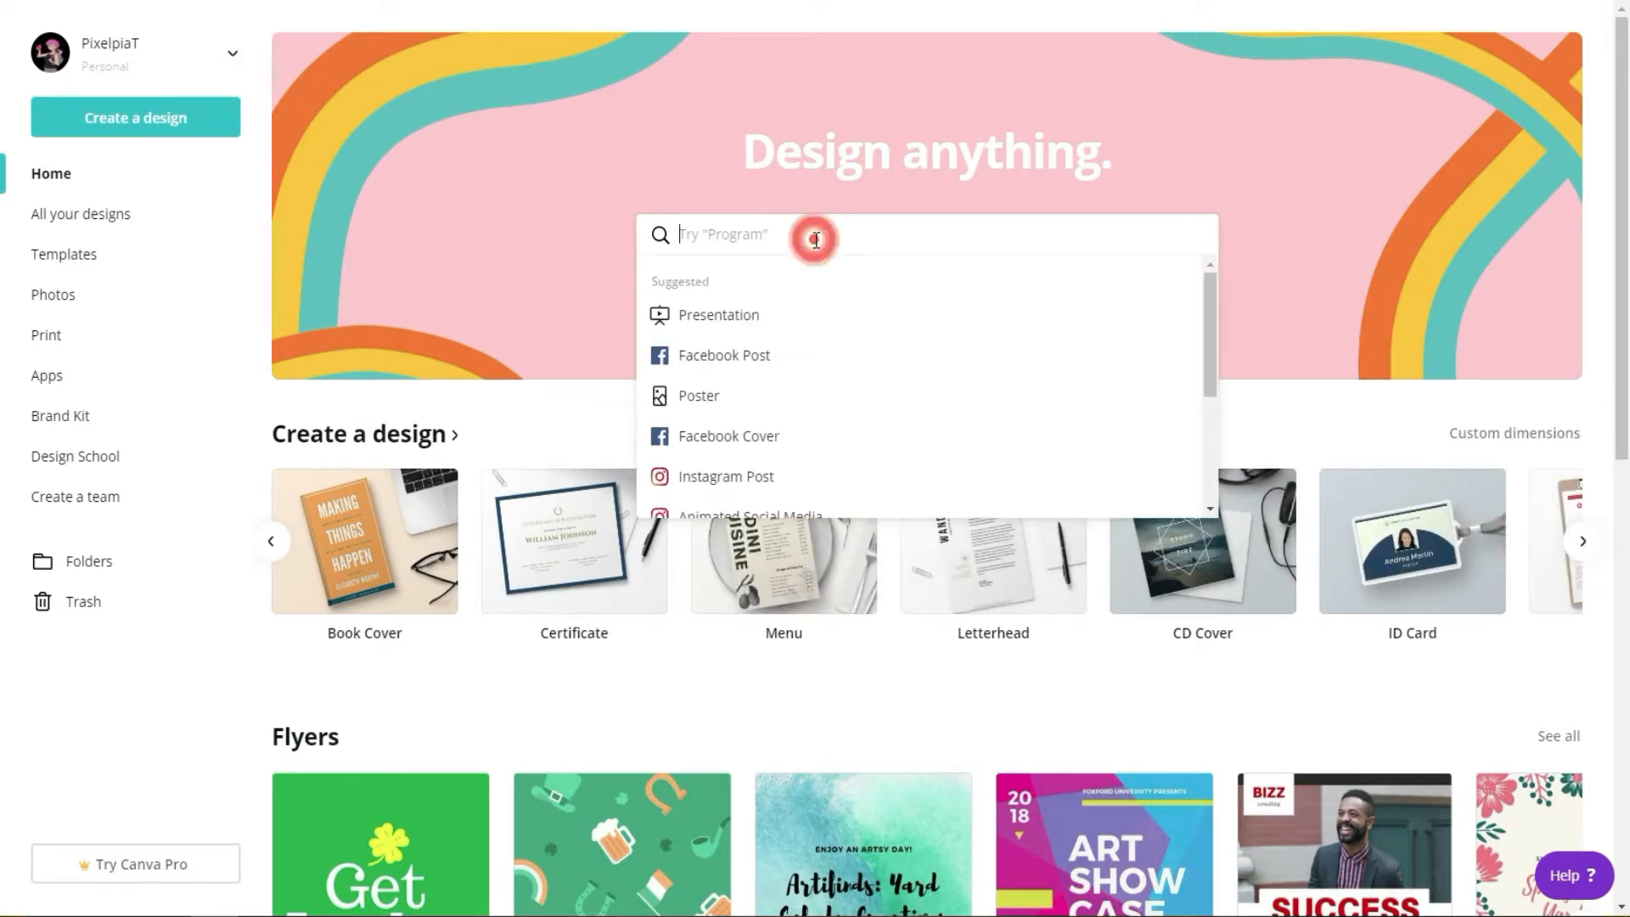
text(you)
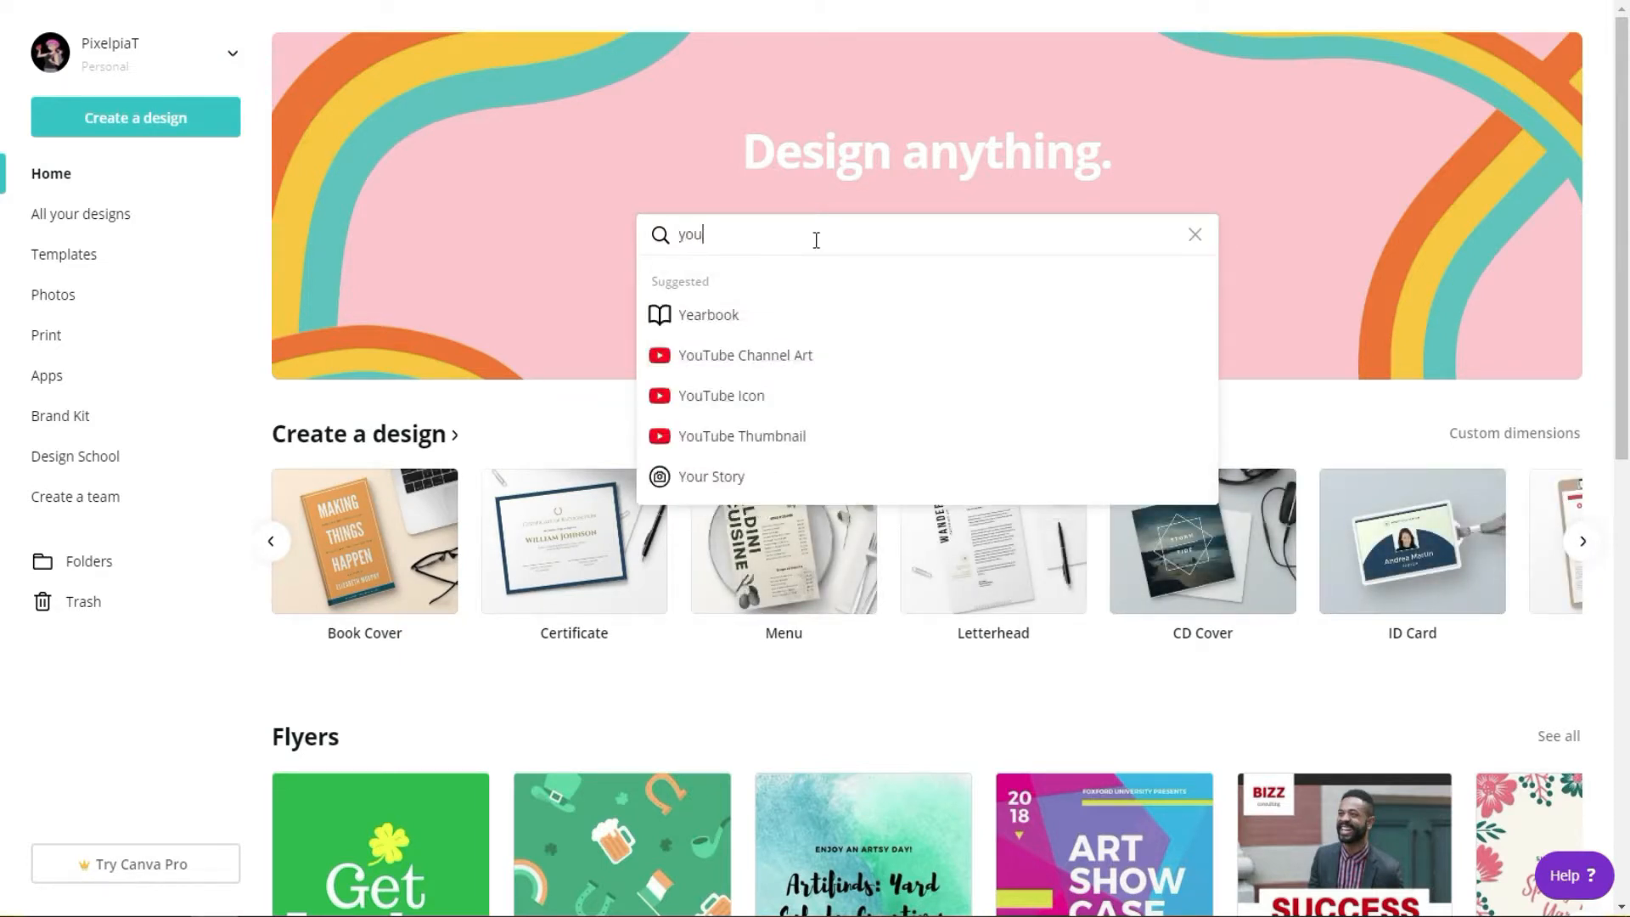
text(tube thumbnail)
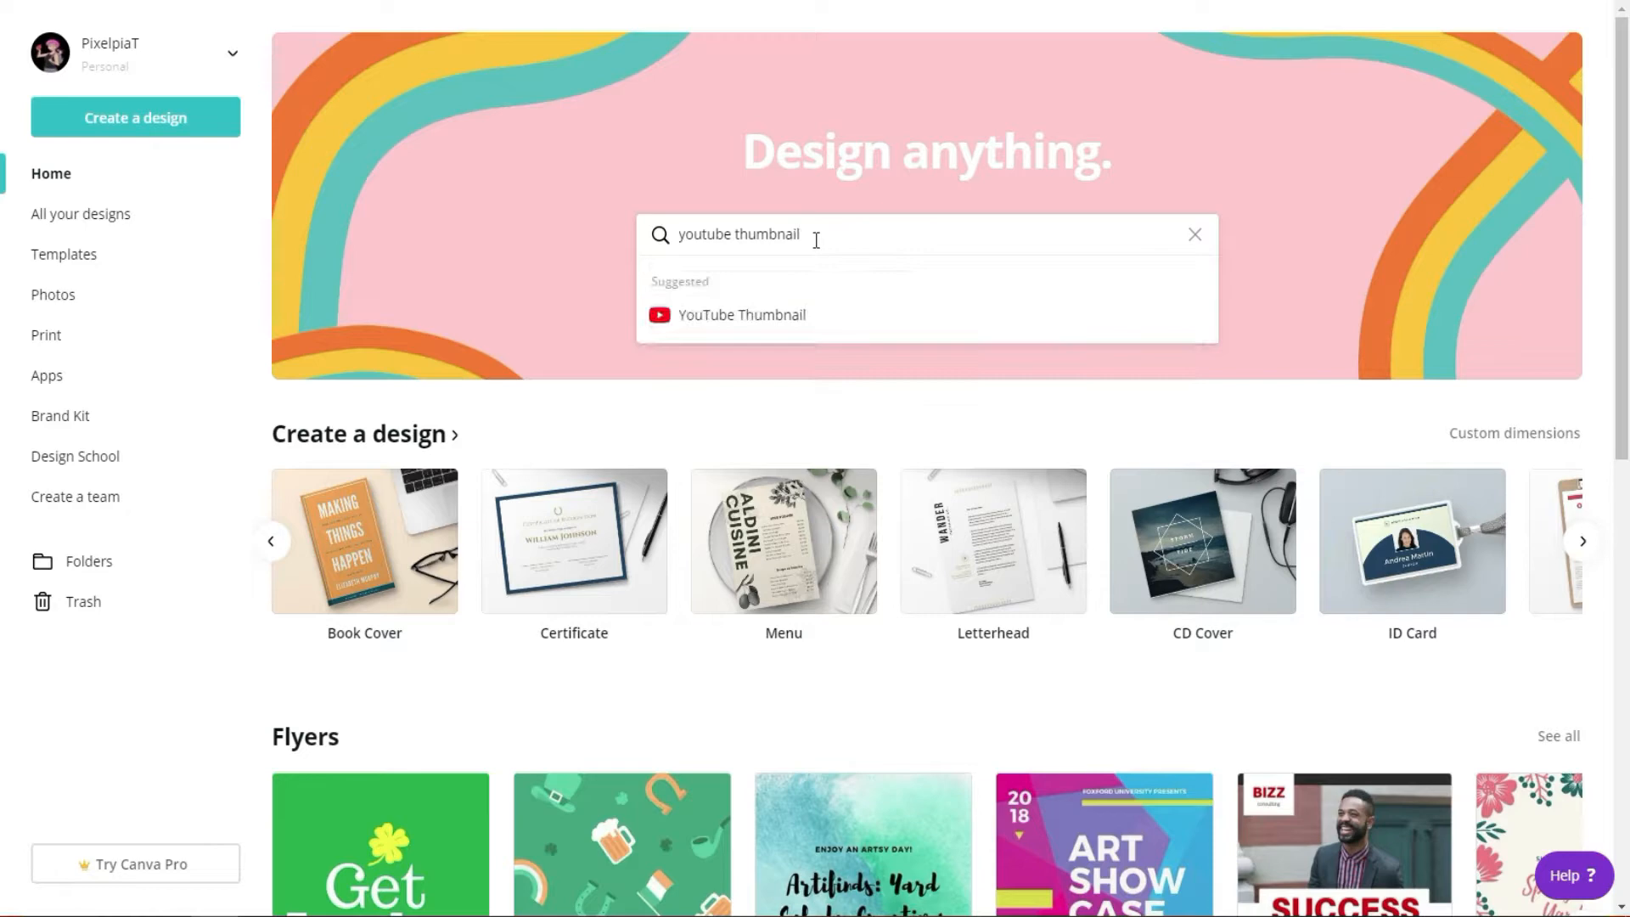
key(Return)
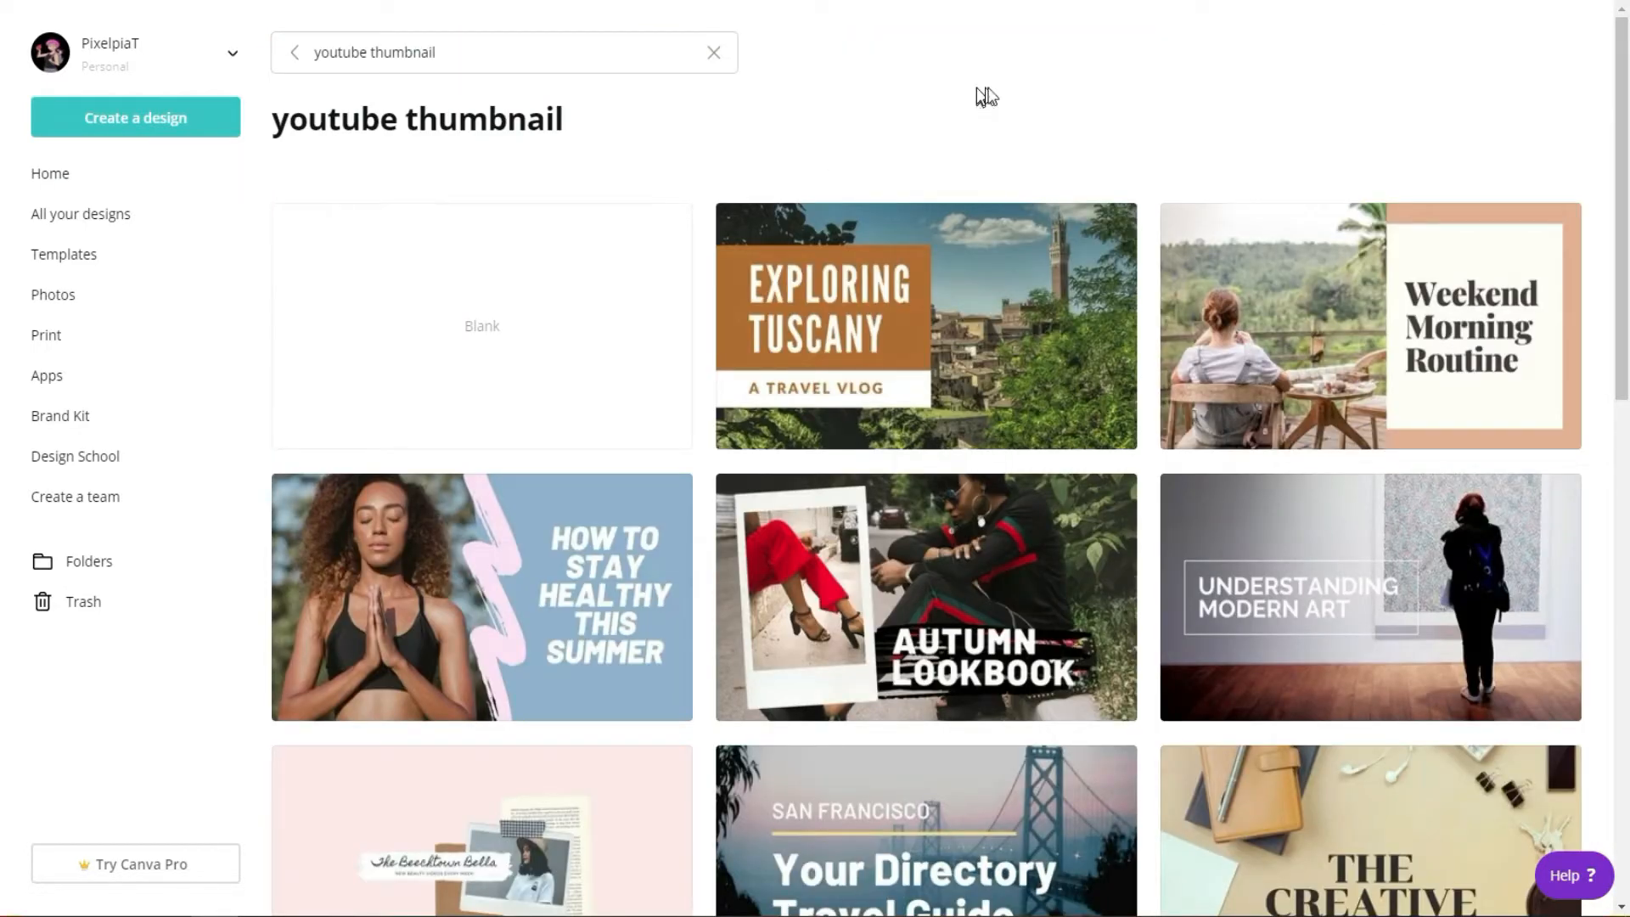
Step: Browse the thumbnail templates and open the "Making the Perfect Cup of Coffee" template for editing
scroll(1120, 61, down, 4)
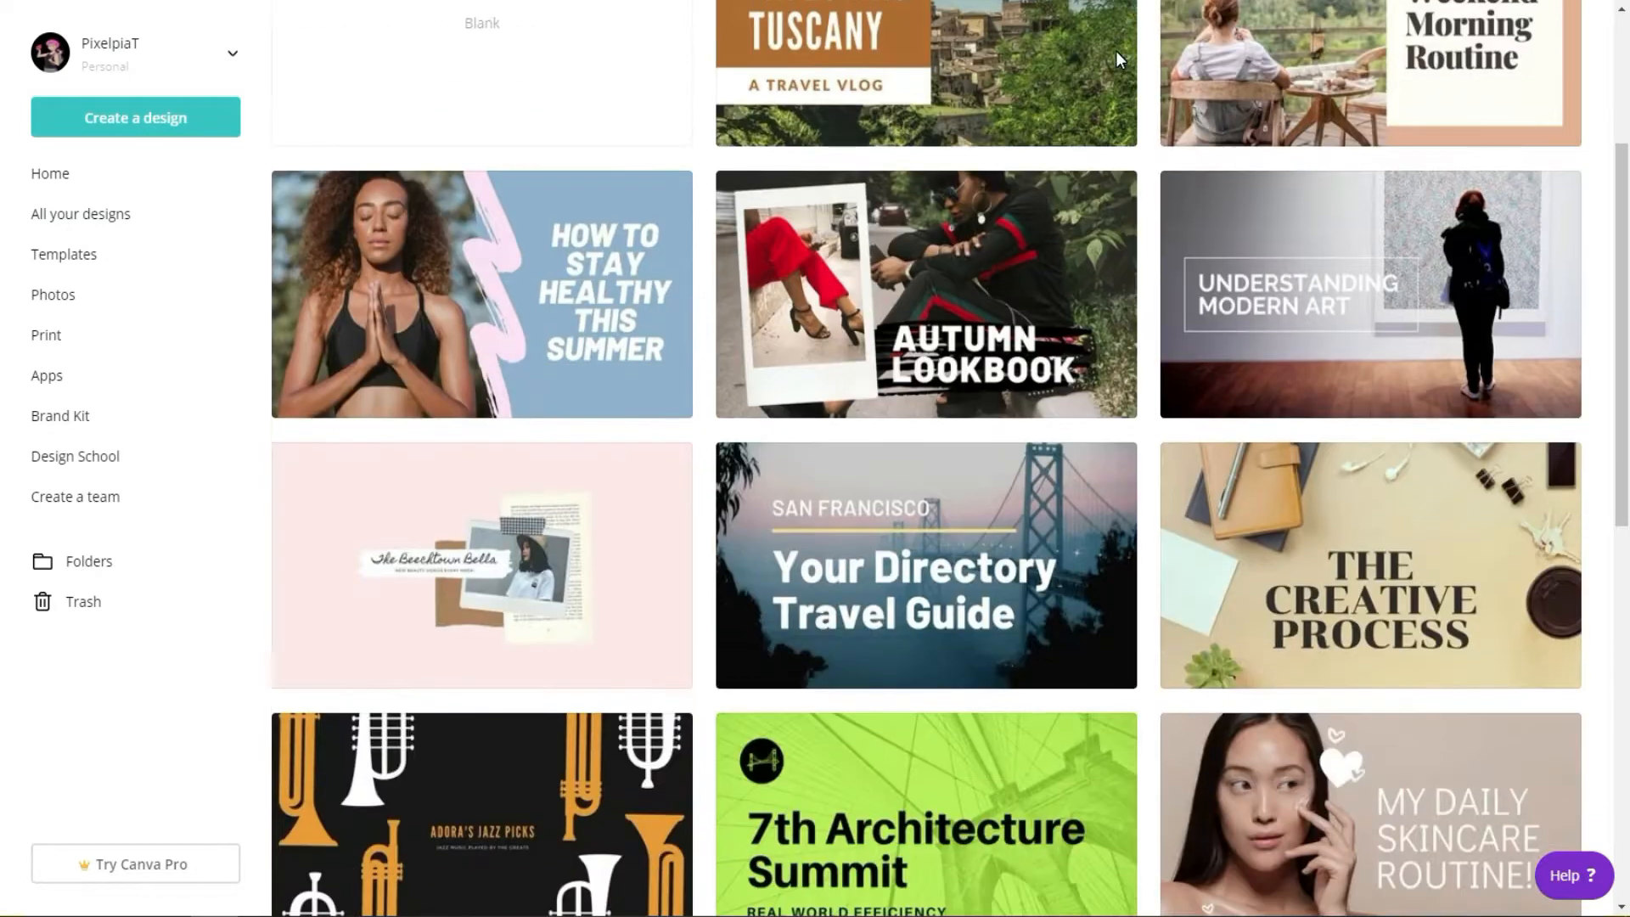
scroll(1118, 61, down, 4)
scroll(1116, 61, down, 5)
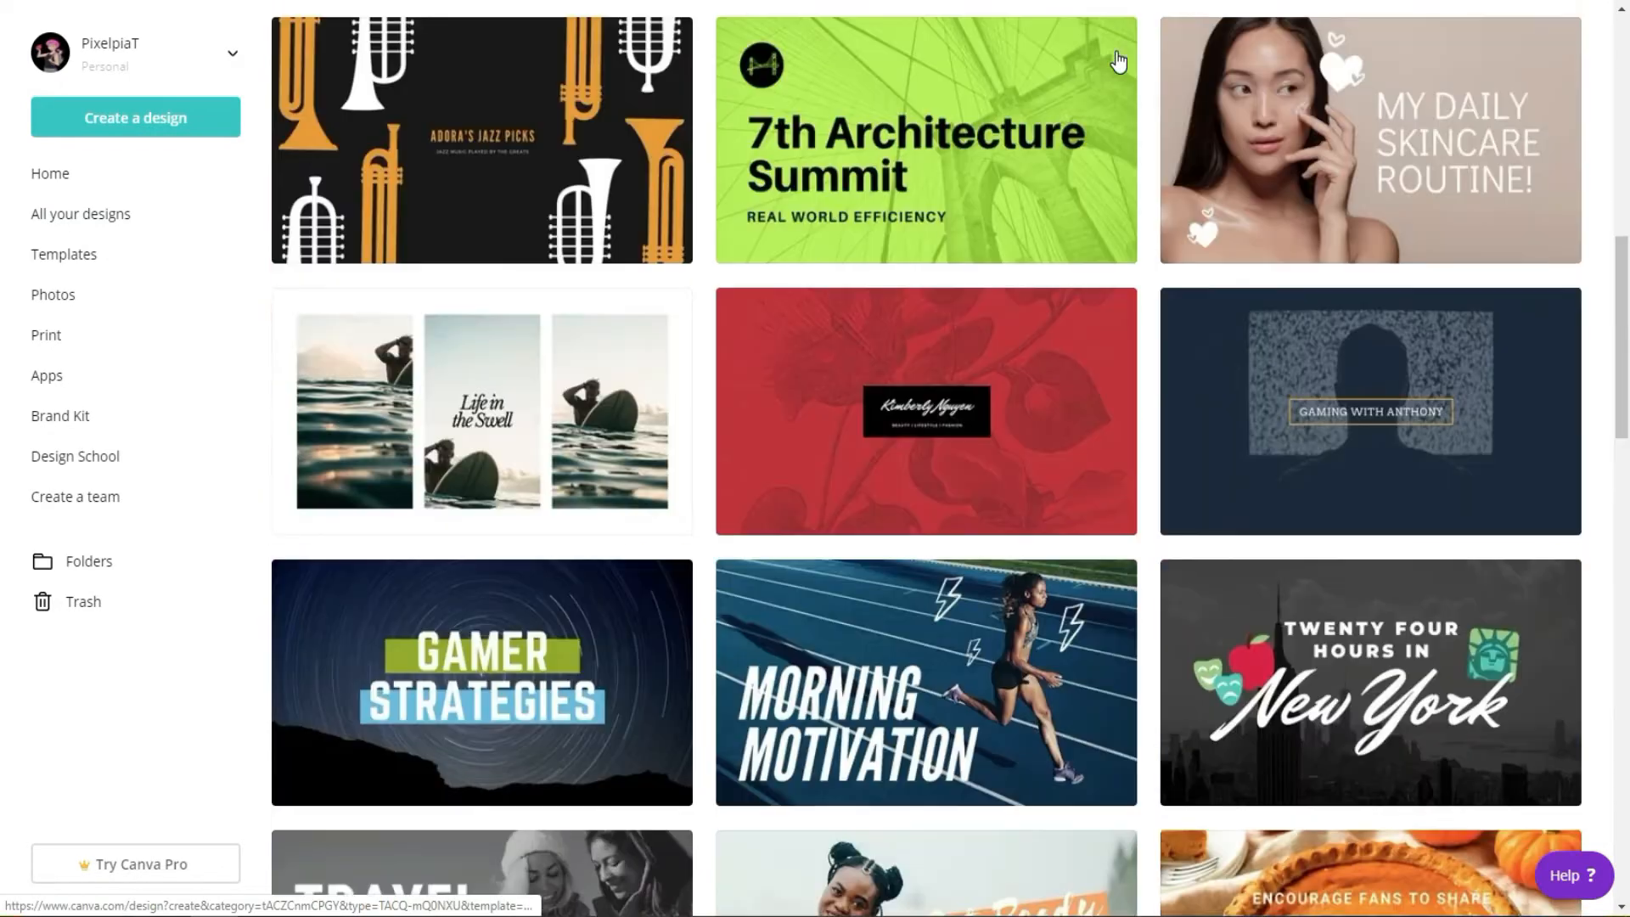
scroll(1117, 61, down, 5)
scroll(1117, 61, down, 8)
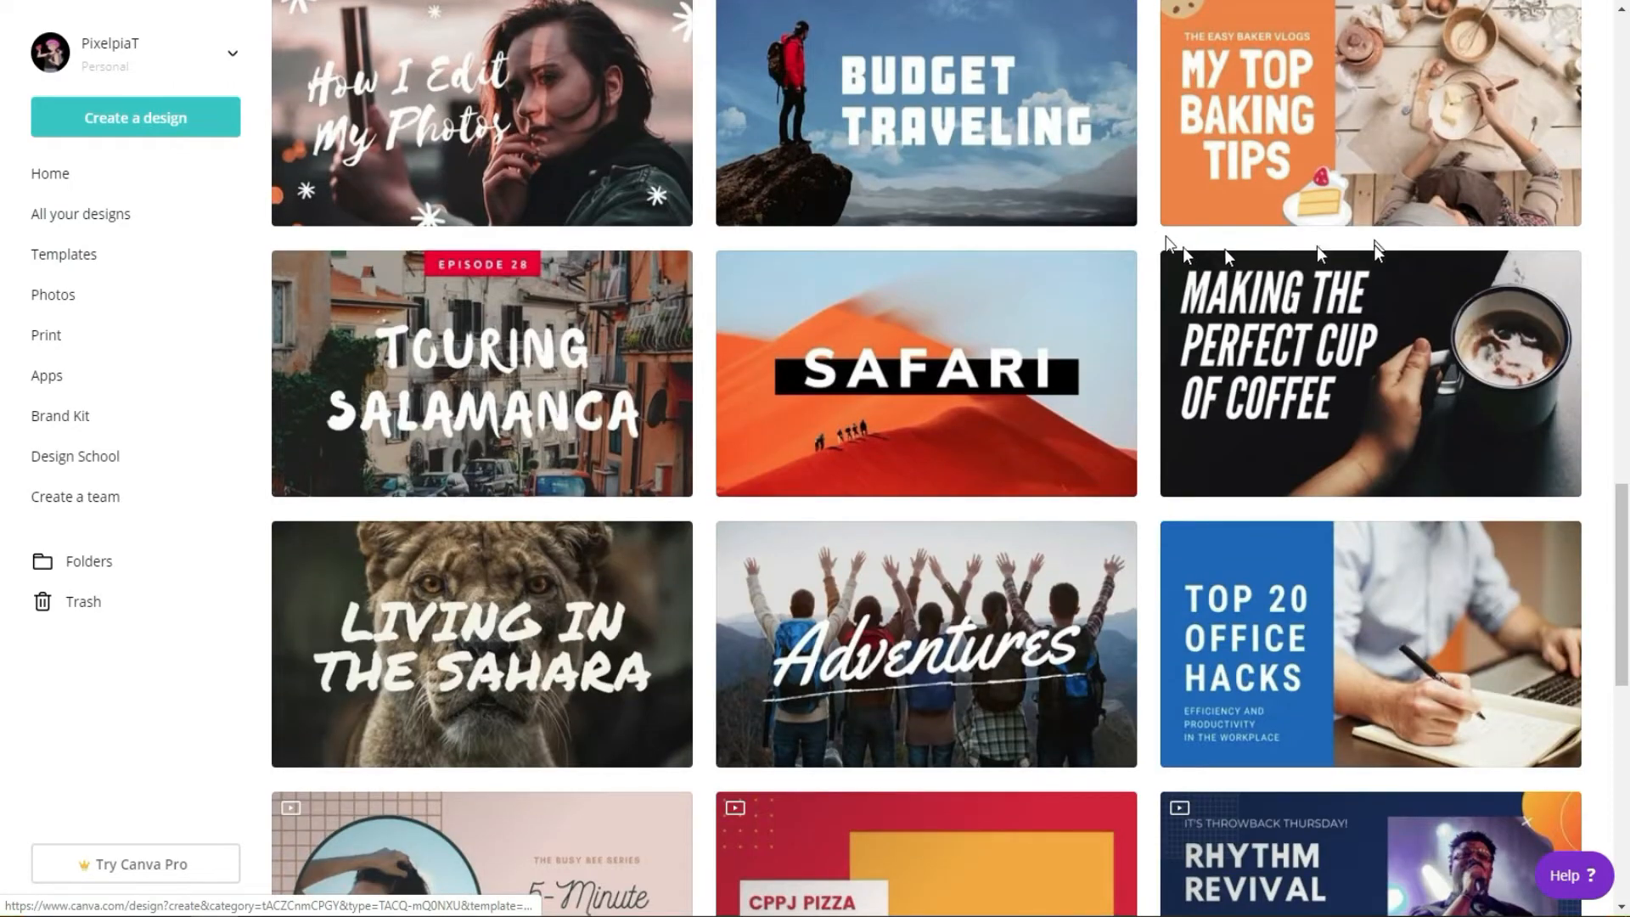
click(1268, 365)
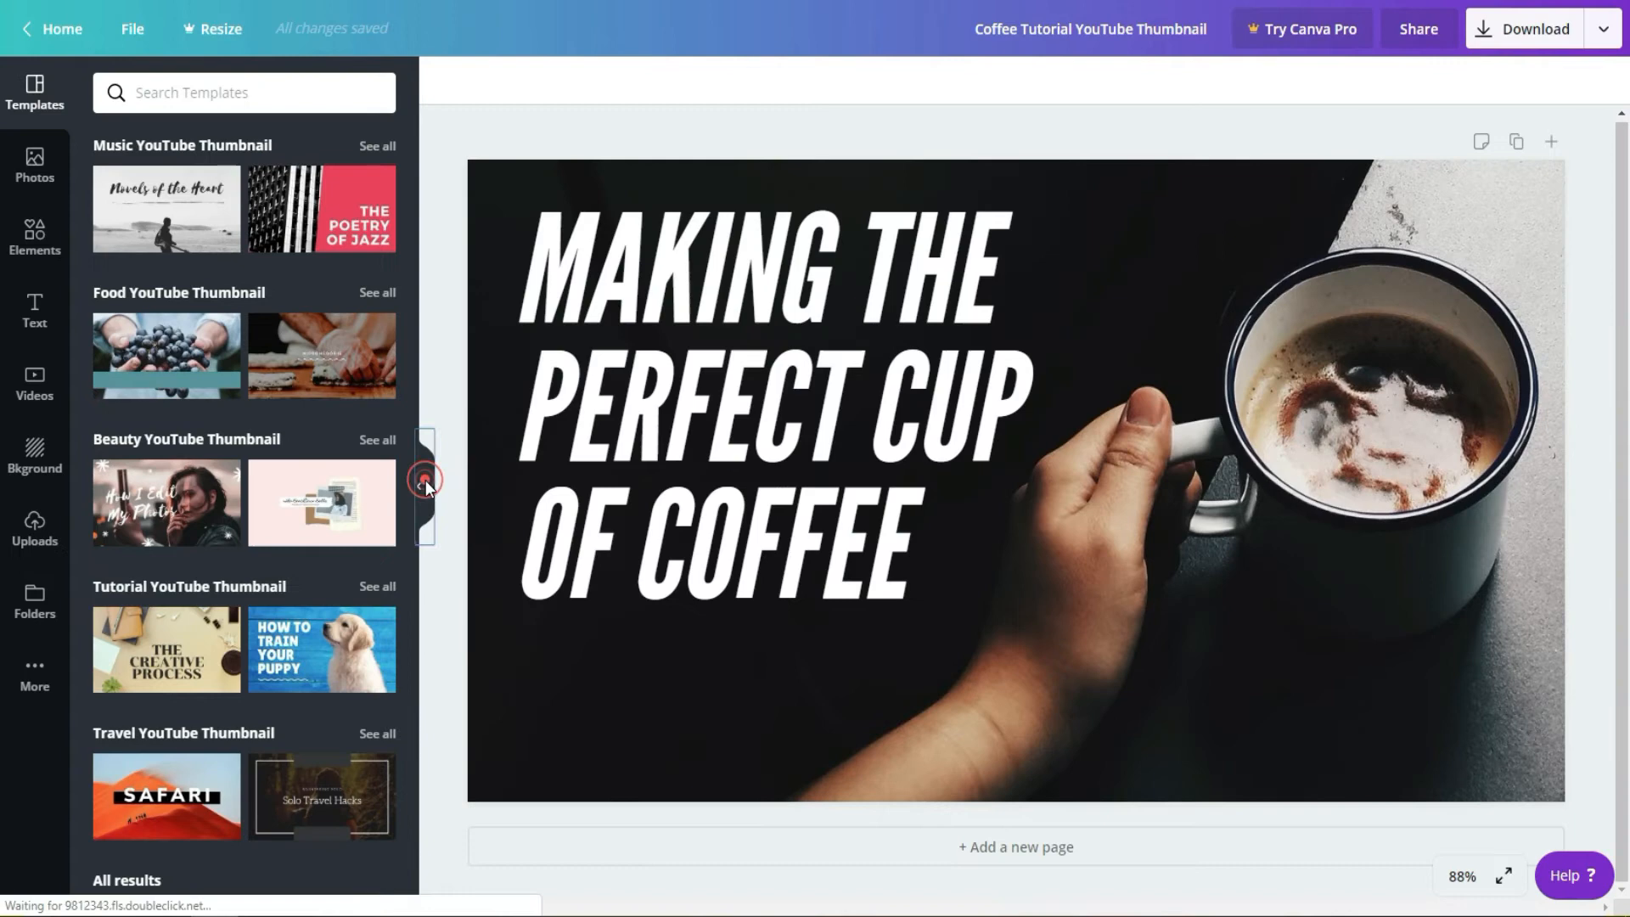
Step: Hide the side panel to enlarge the canvas, and copy the template's coffee background image
click(424, 476)
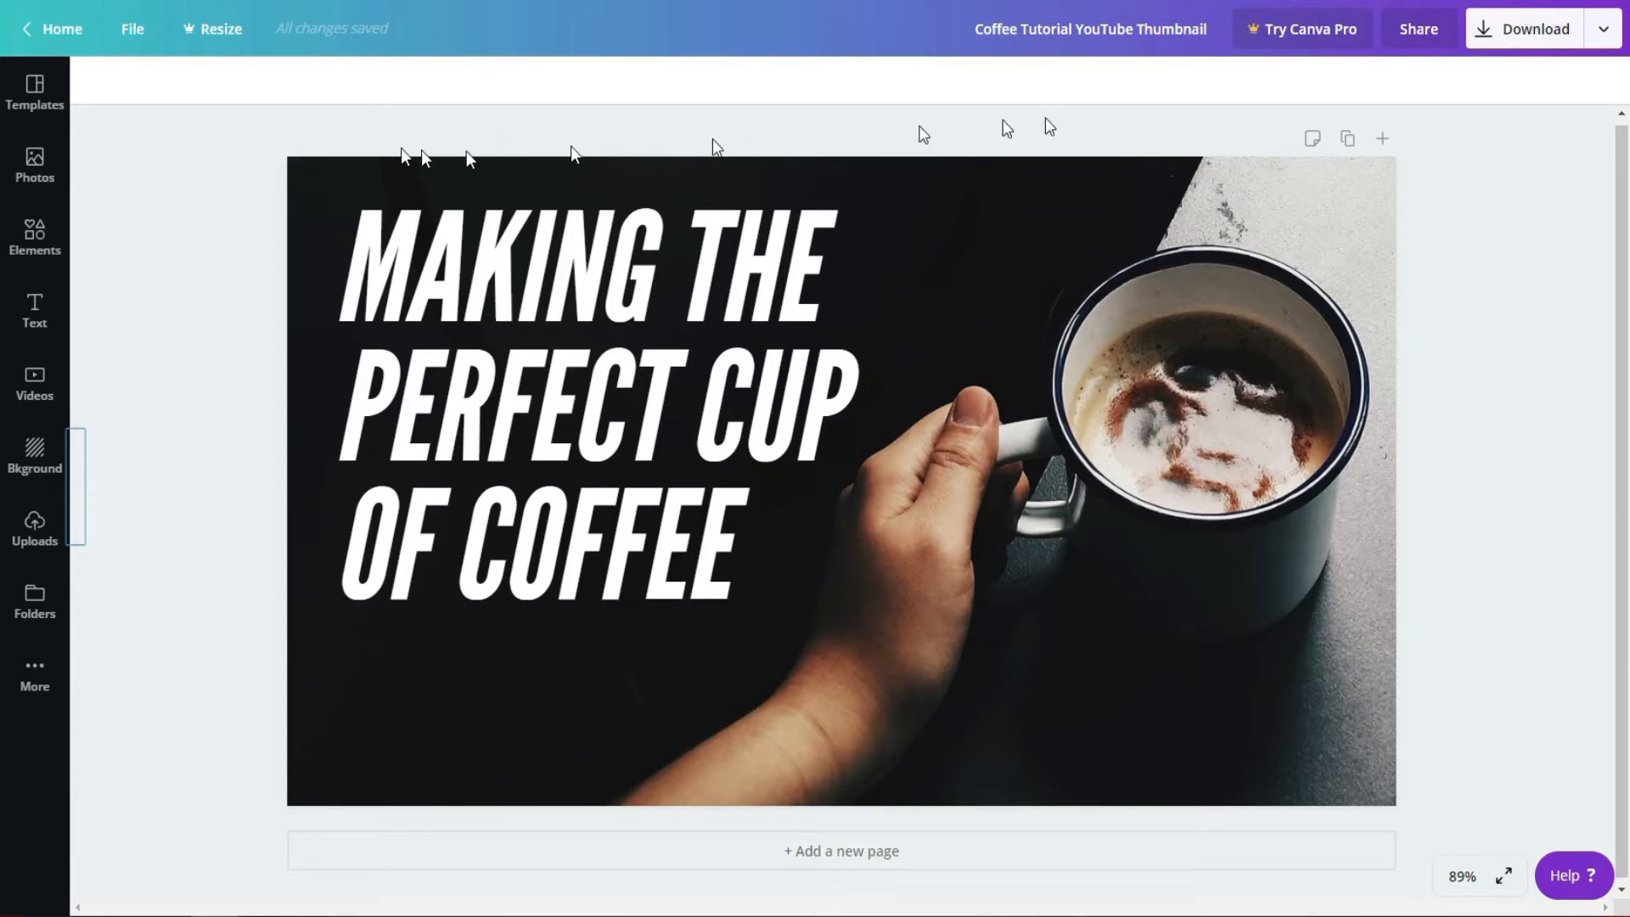
click(1010, 207)
right_click(1006, 197)
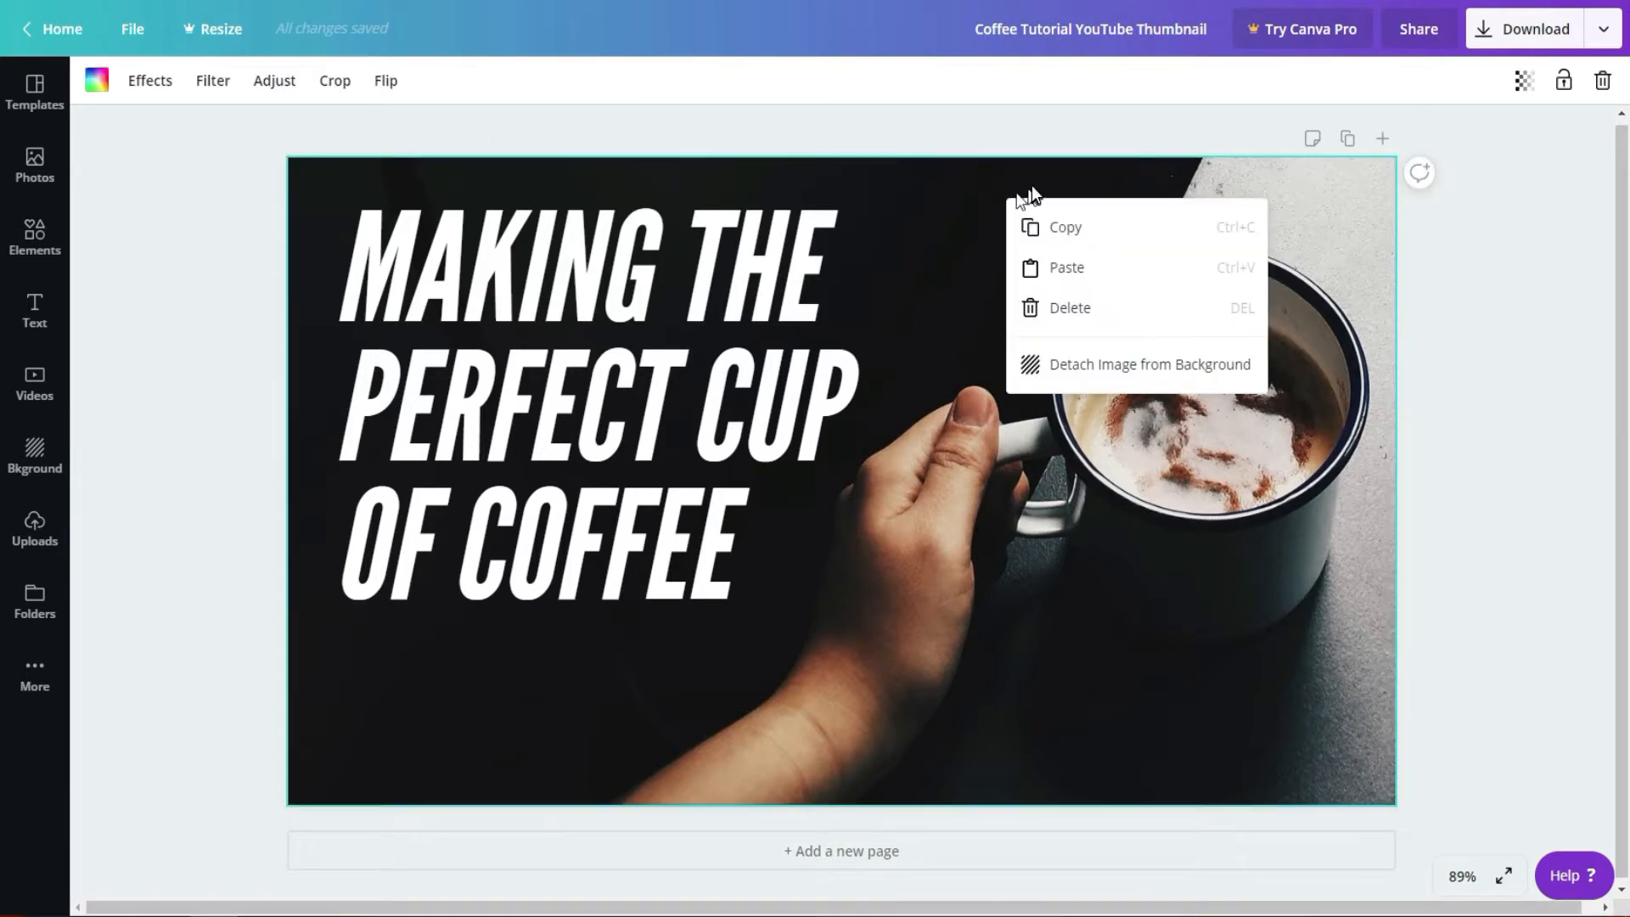
click(1060, 223)
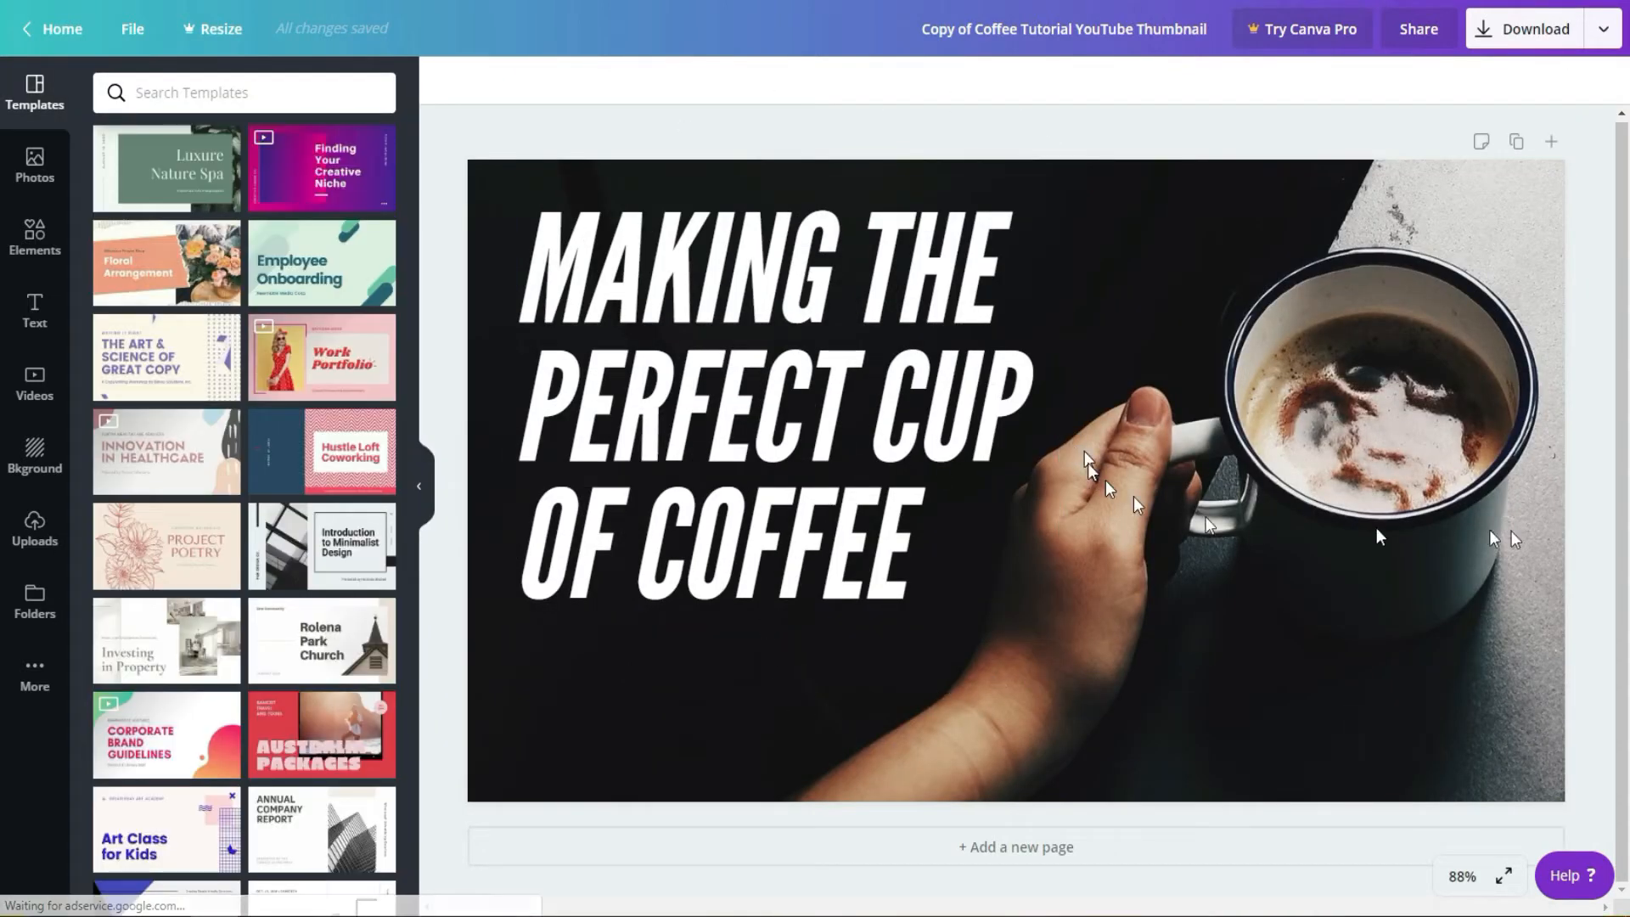
Step: Replace the coffee background with the free turquoise and pink wave image found among the "nature" backgrounds
click(1347, 569)
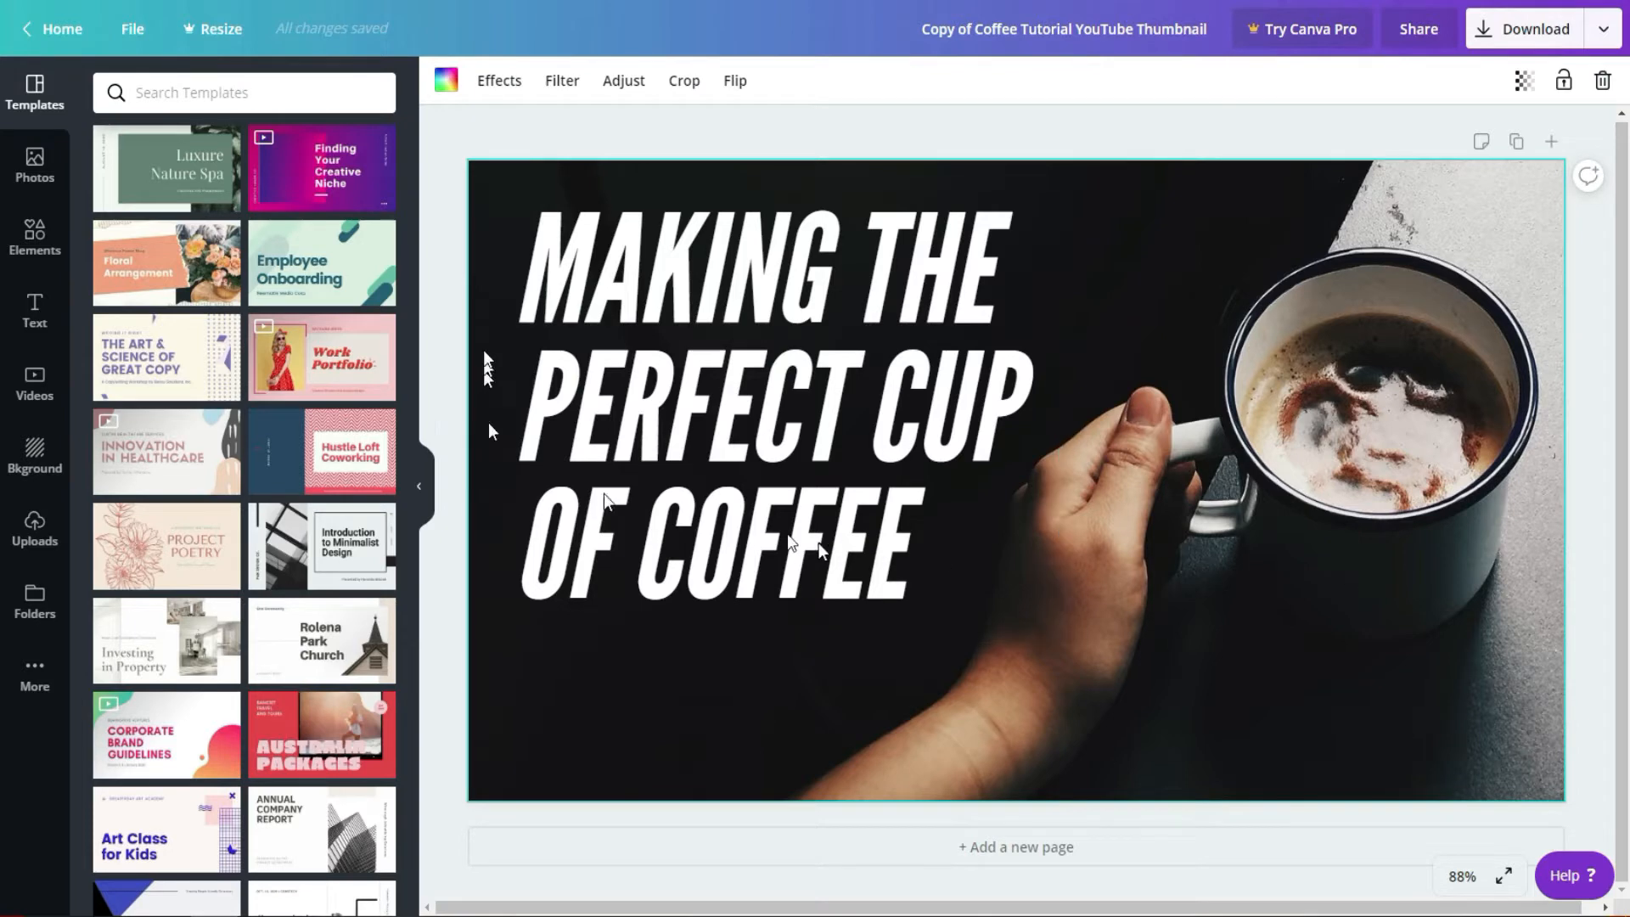
click(421, 485)
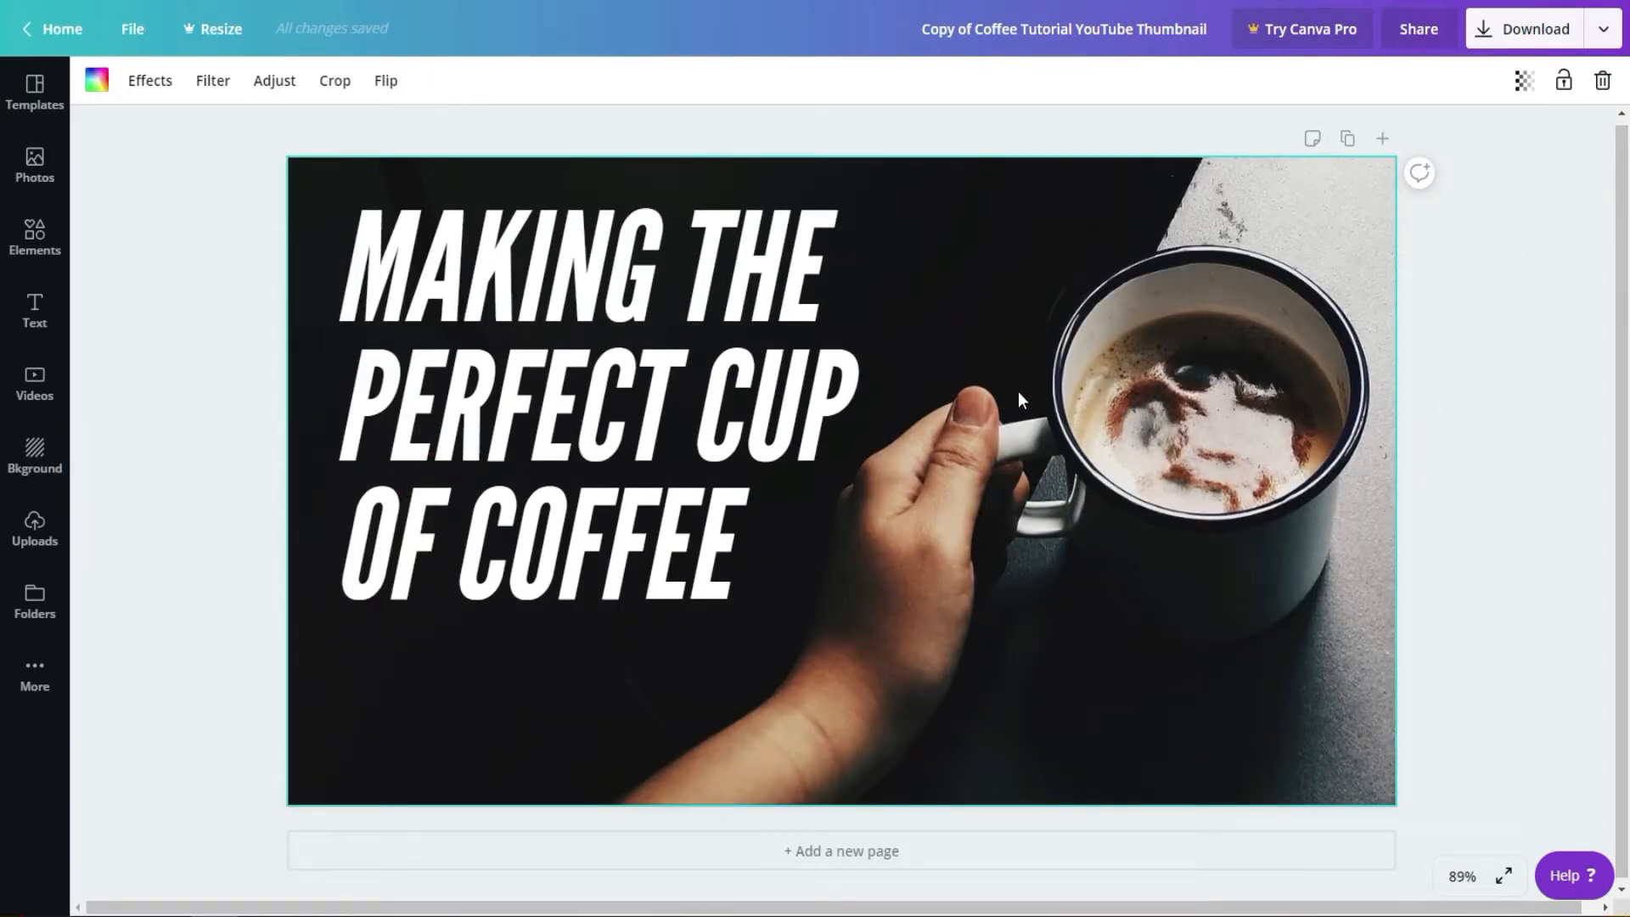
key(Delete)
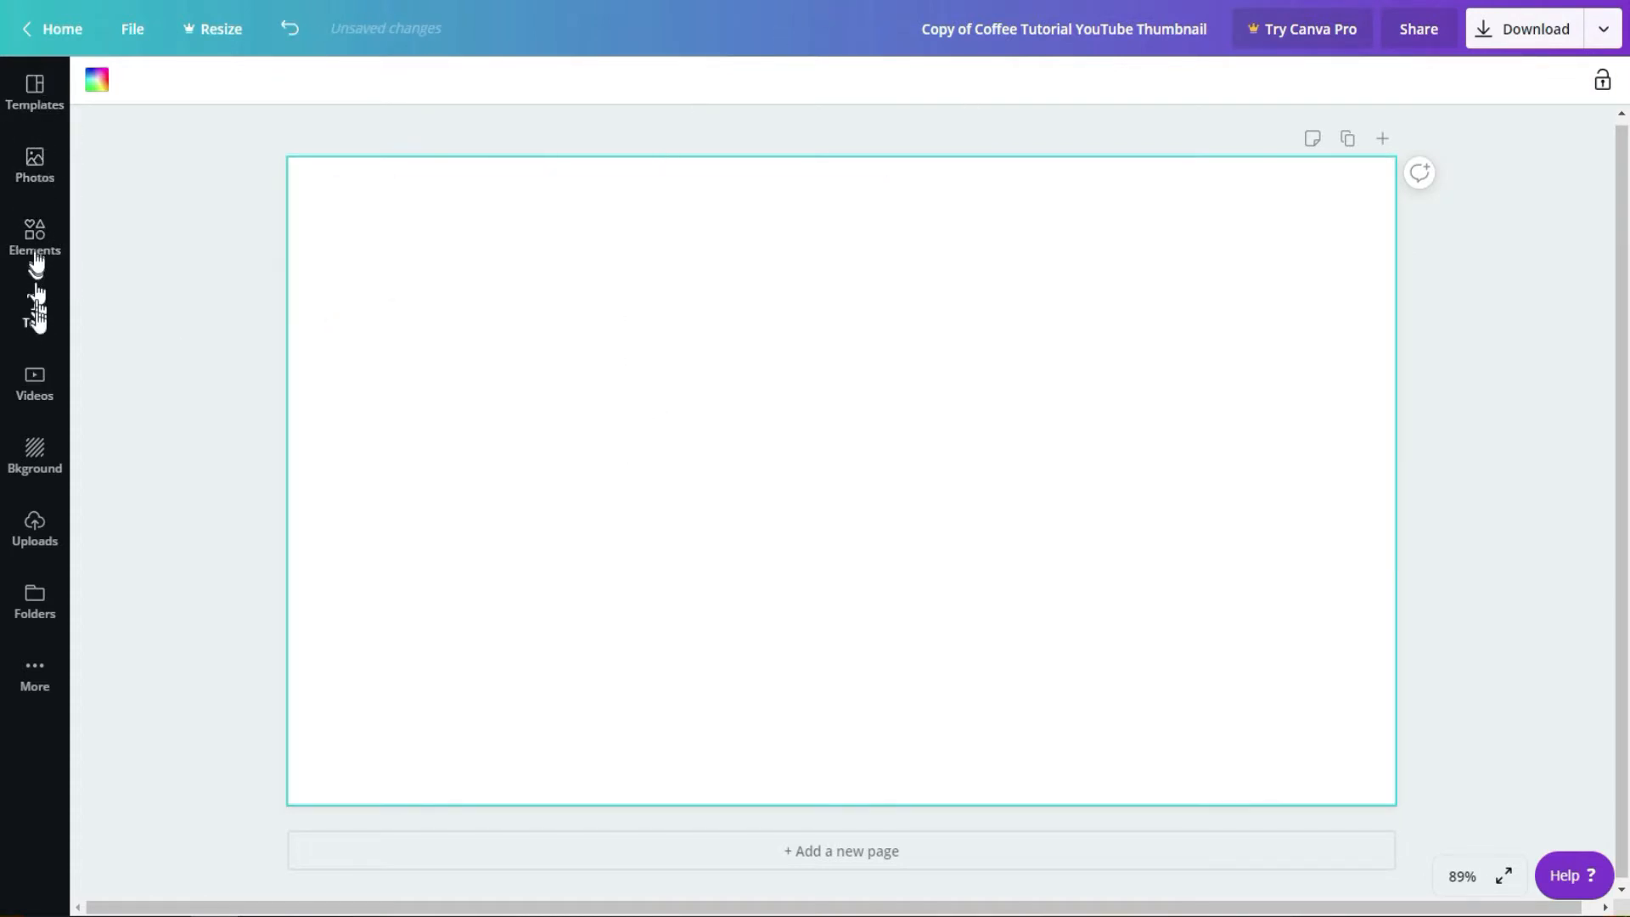
click(47, 466)
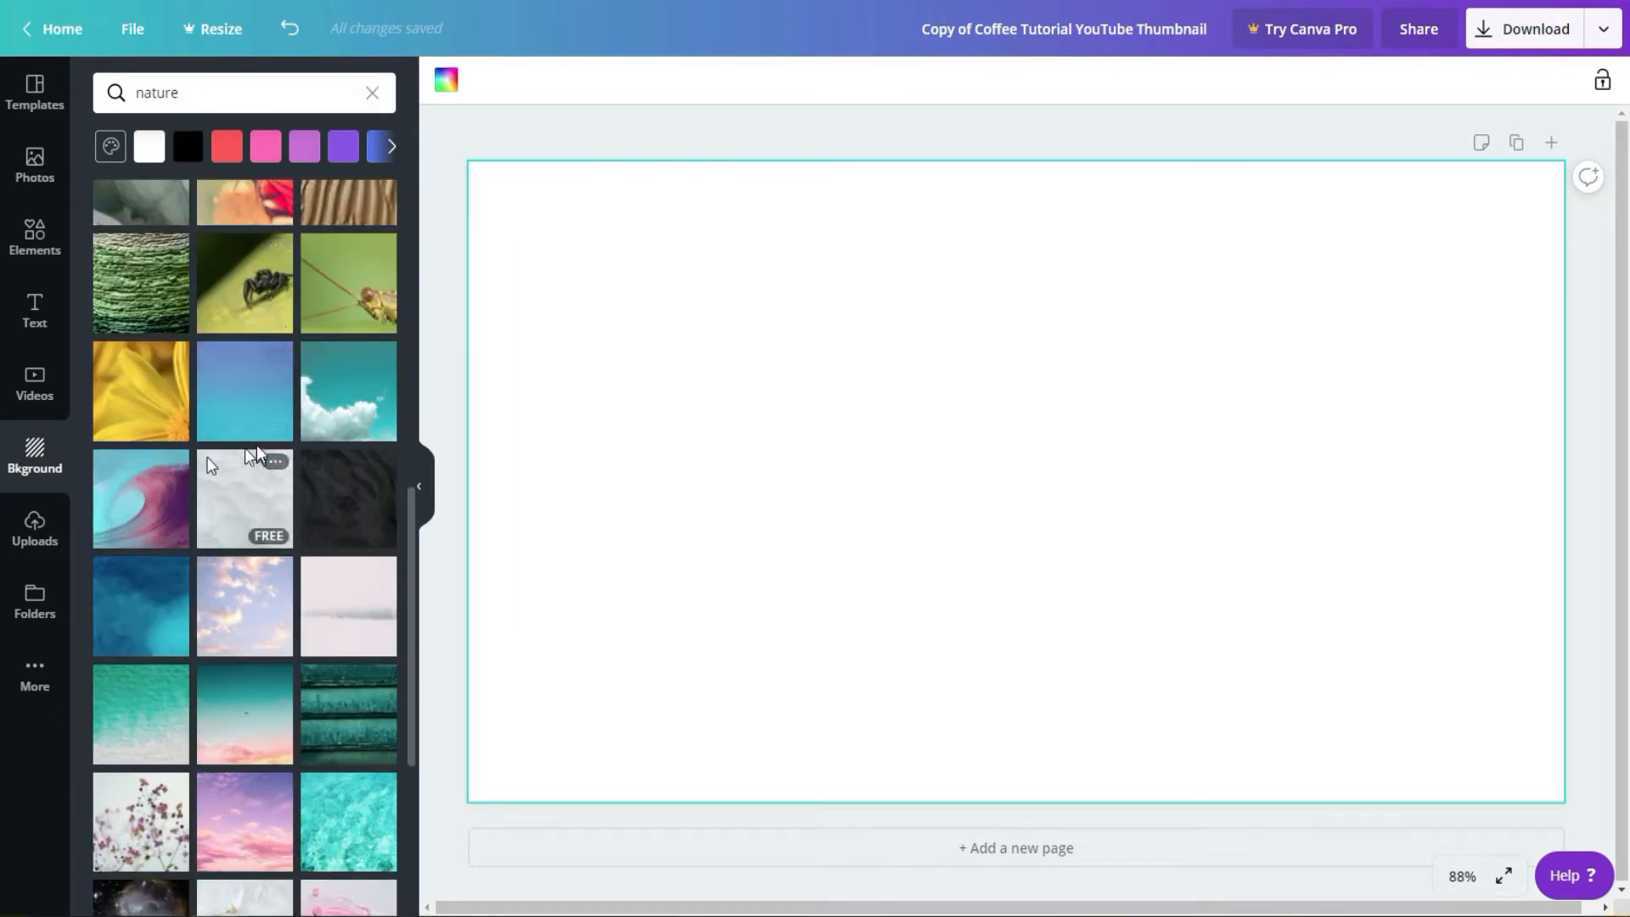
click(144, 480)
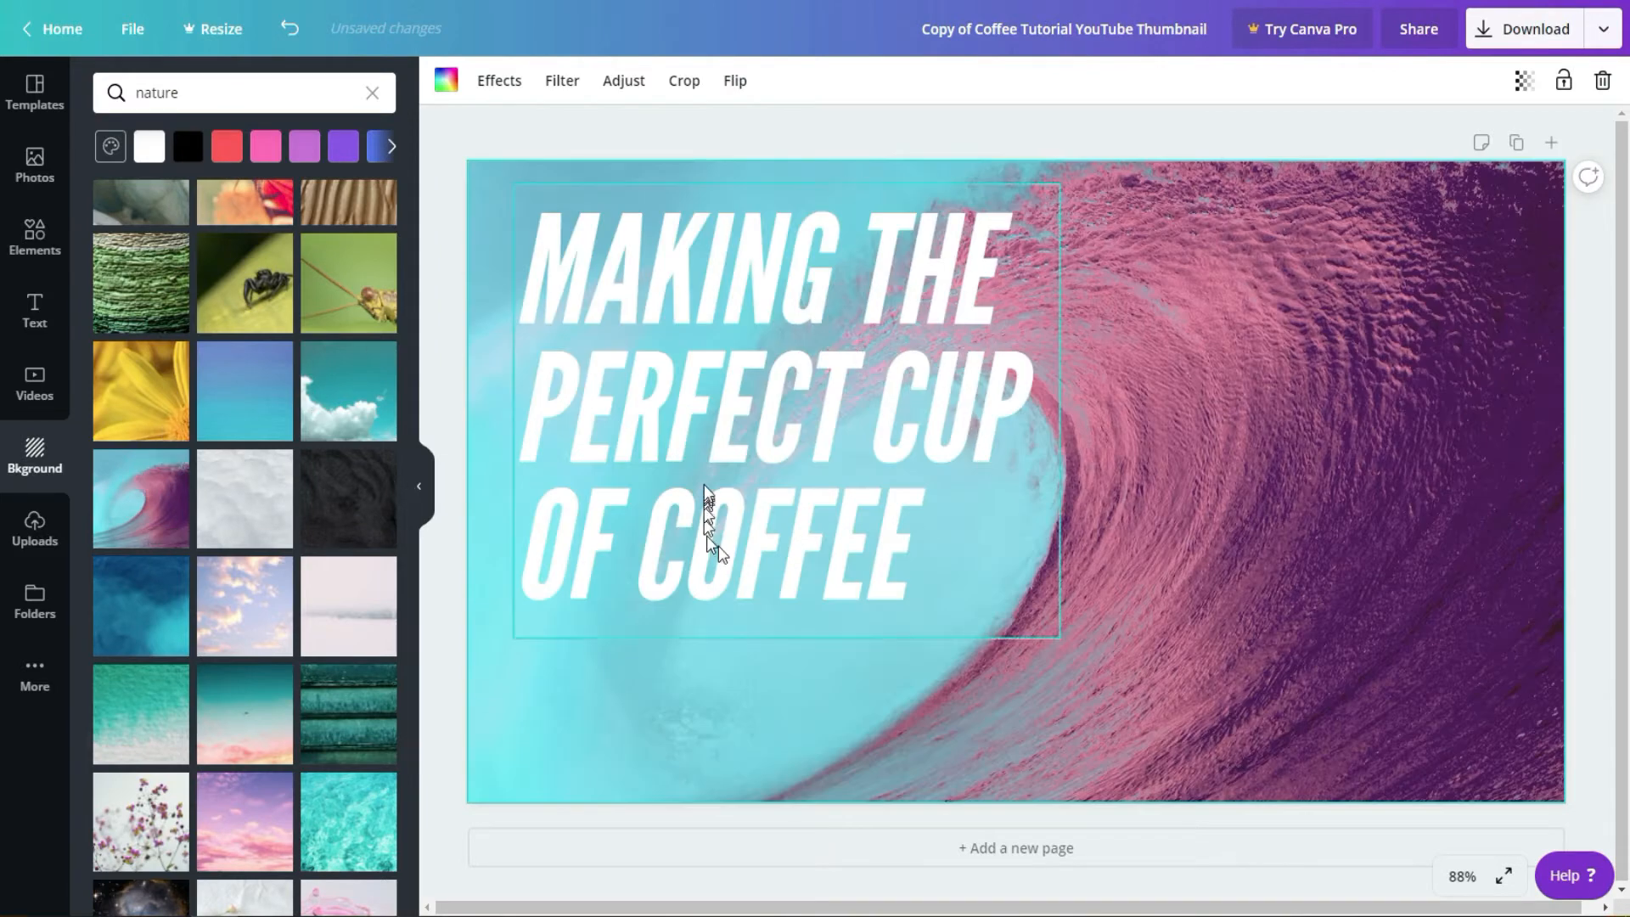
Step: Replace the coffee headline with the free "cold, smooth & tasty." font combination
click(704, 472)
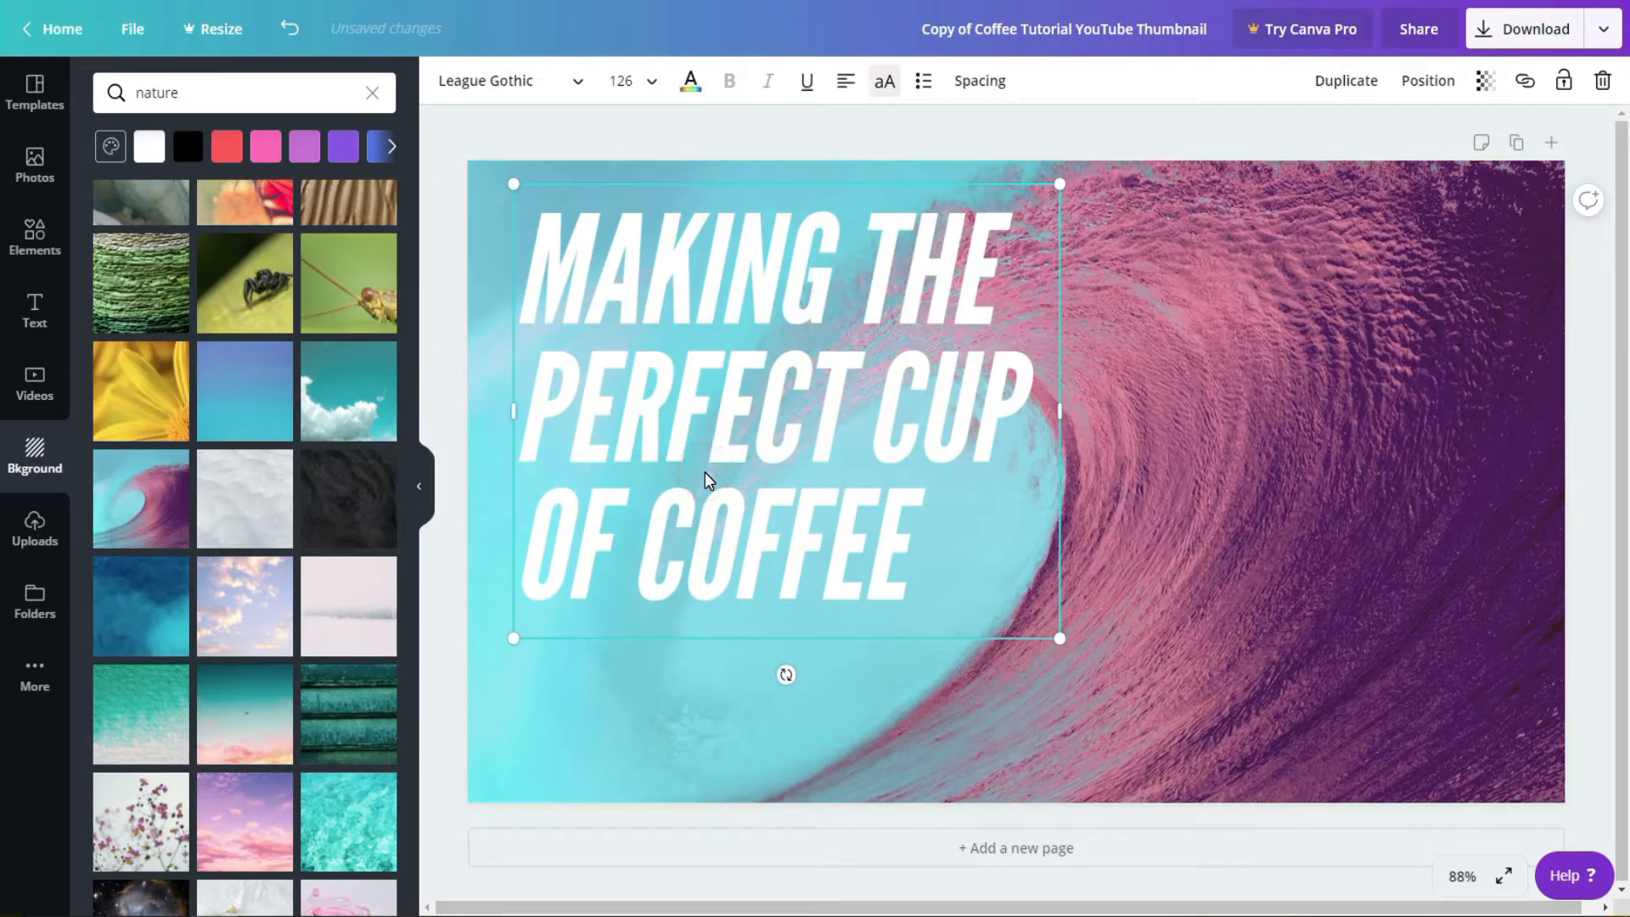
key(Delete)
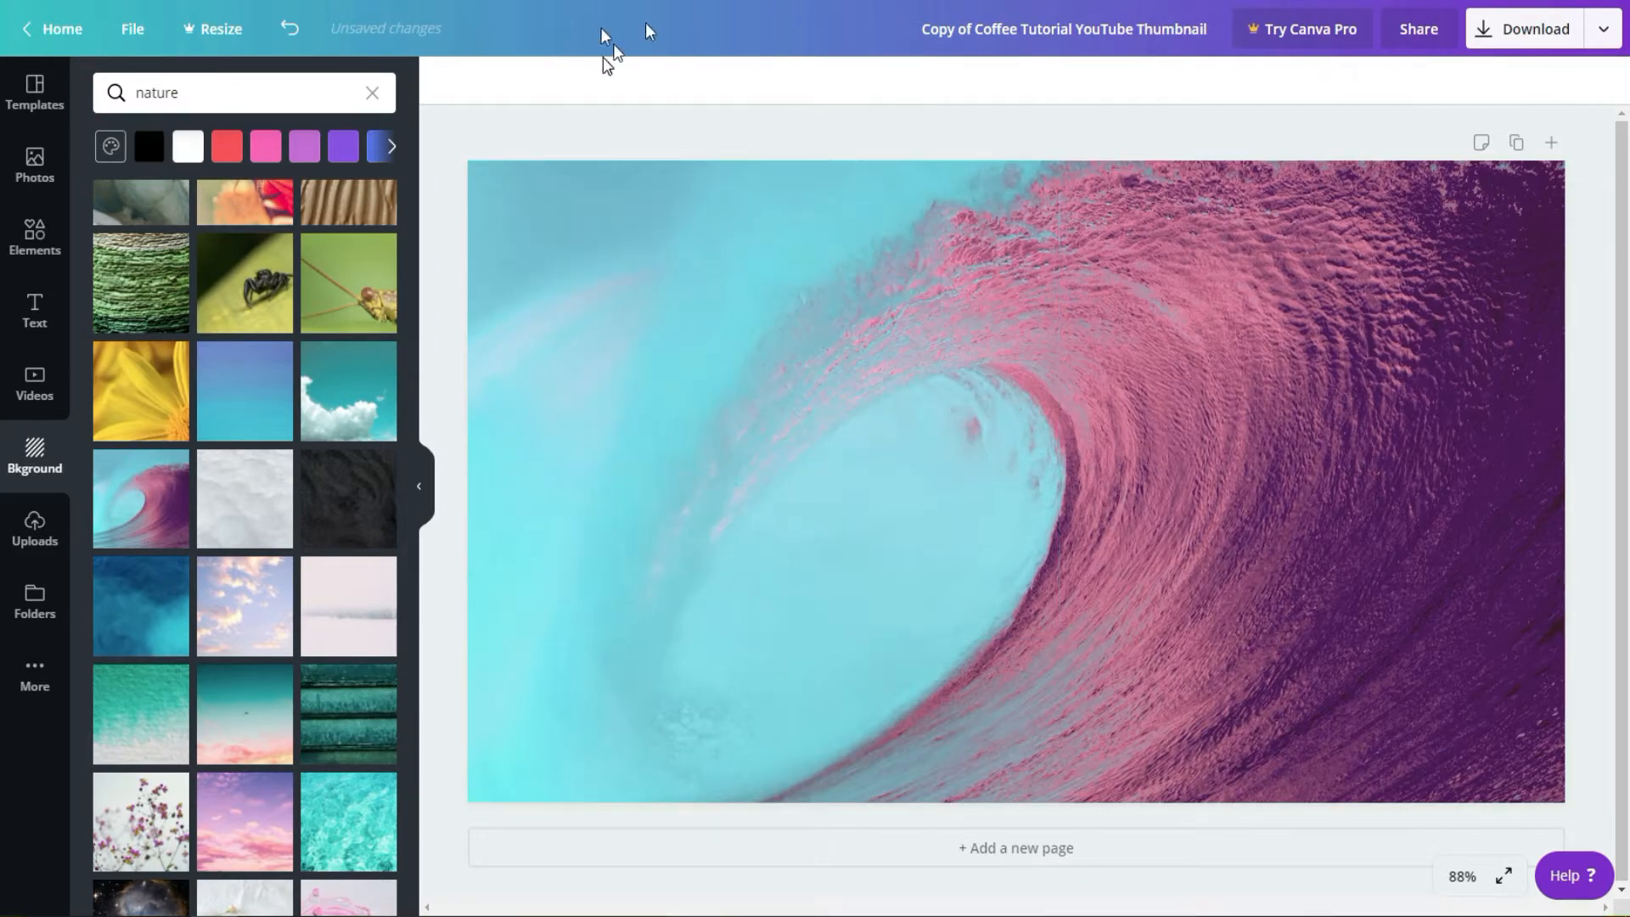
click(38, 312)
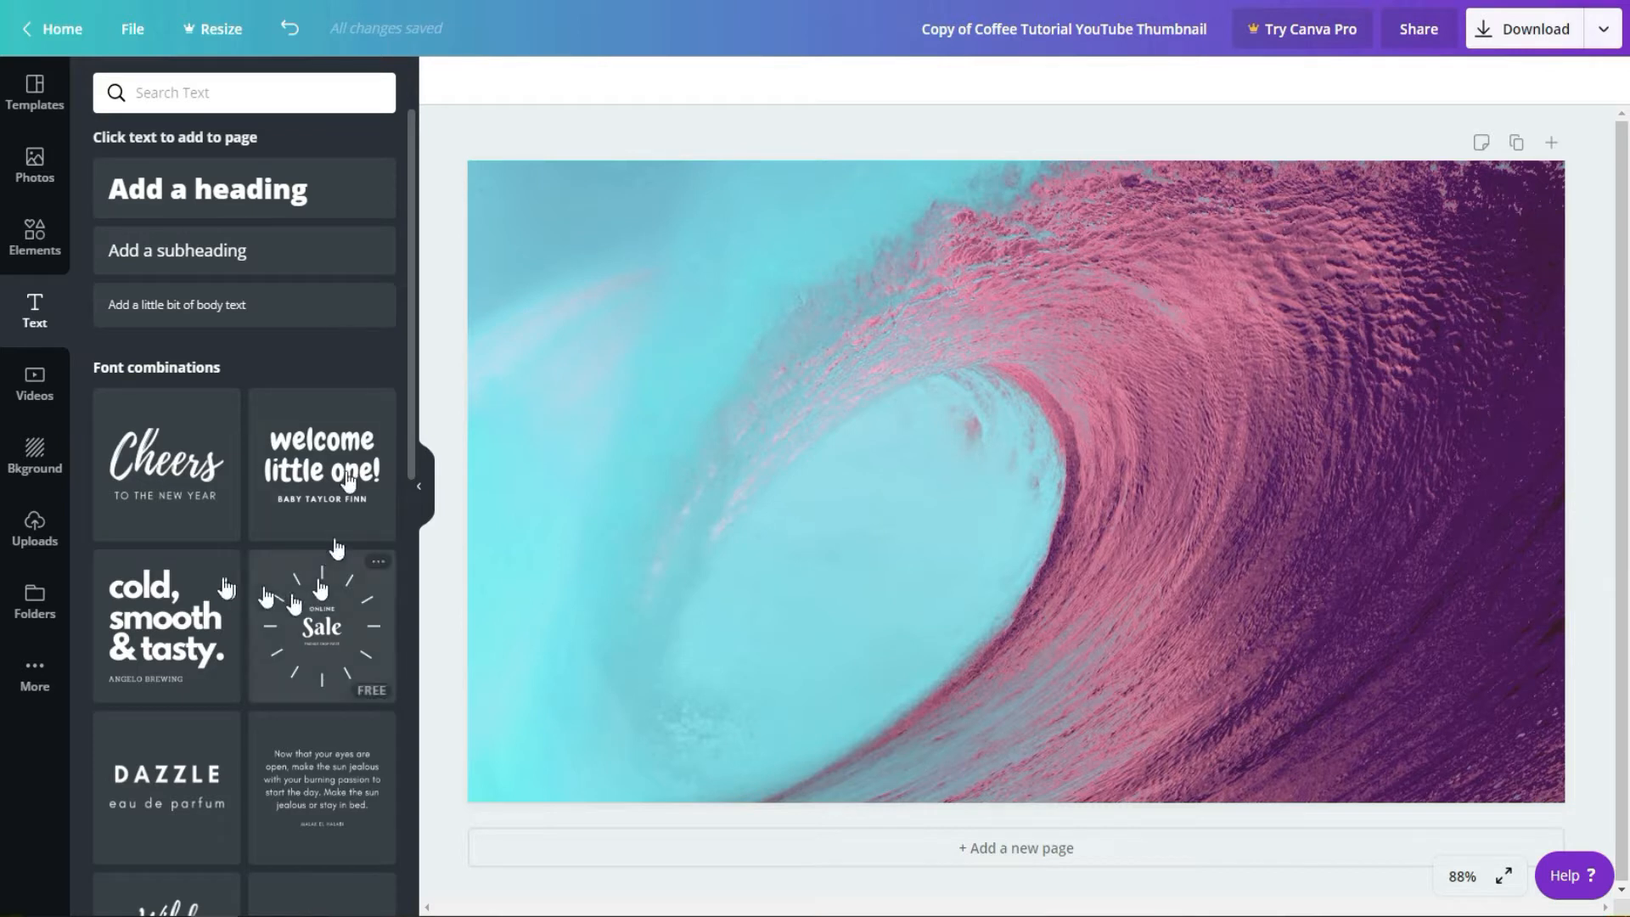
click(144, 592)
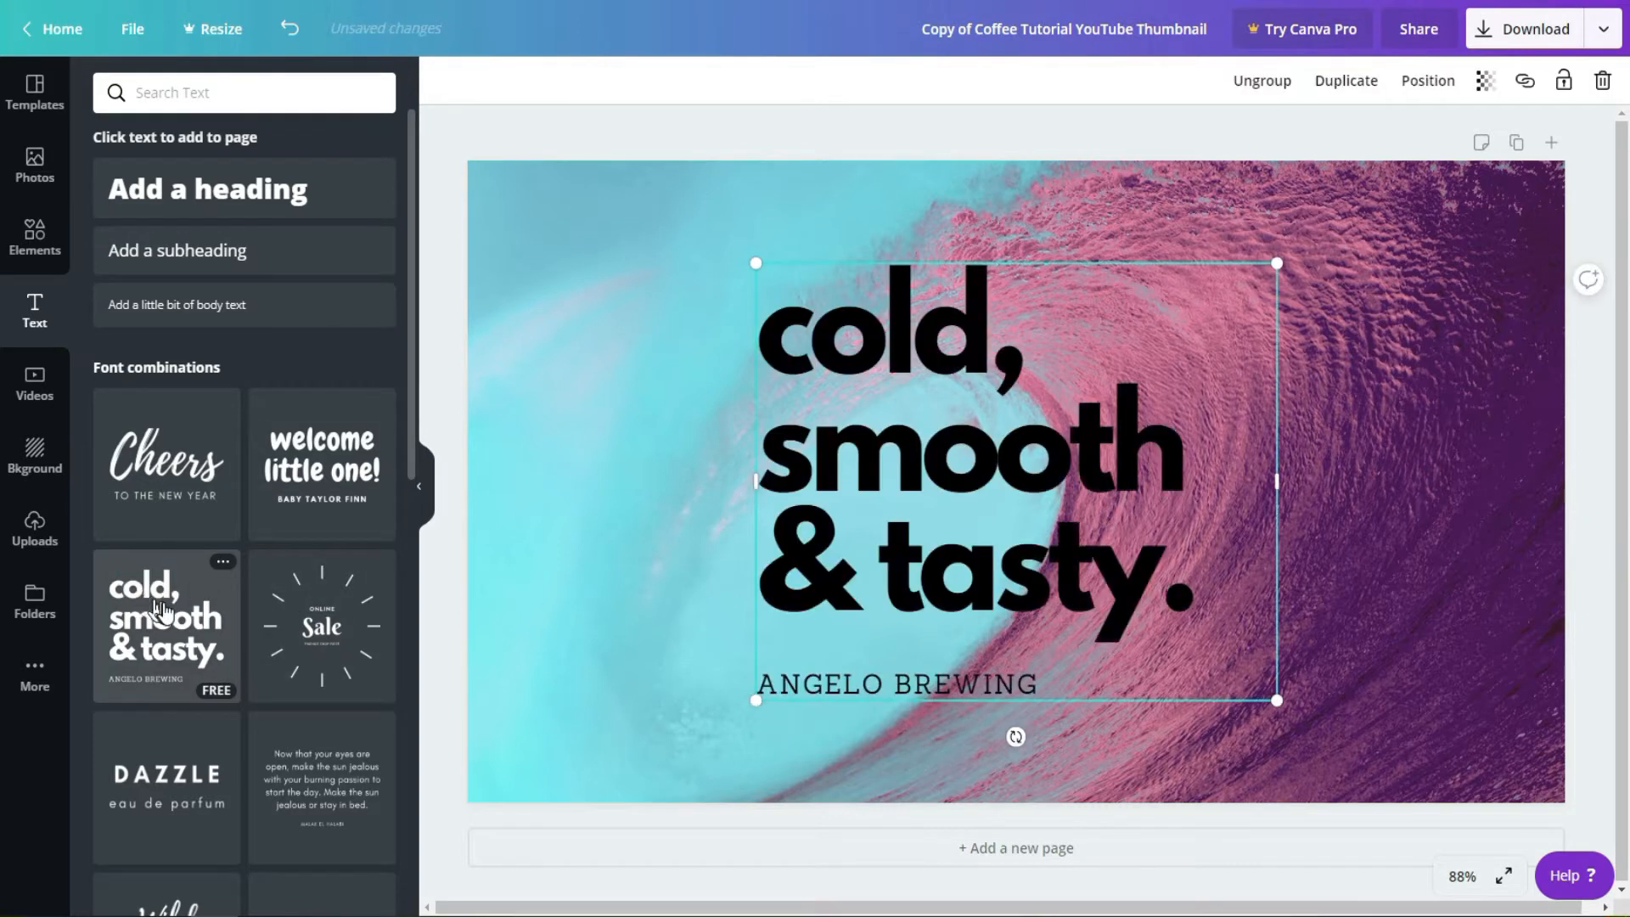
Step: Ungroup the "cold, smooth & tasty." font combination into separate text boxes and deselect them
click(974, 622)
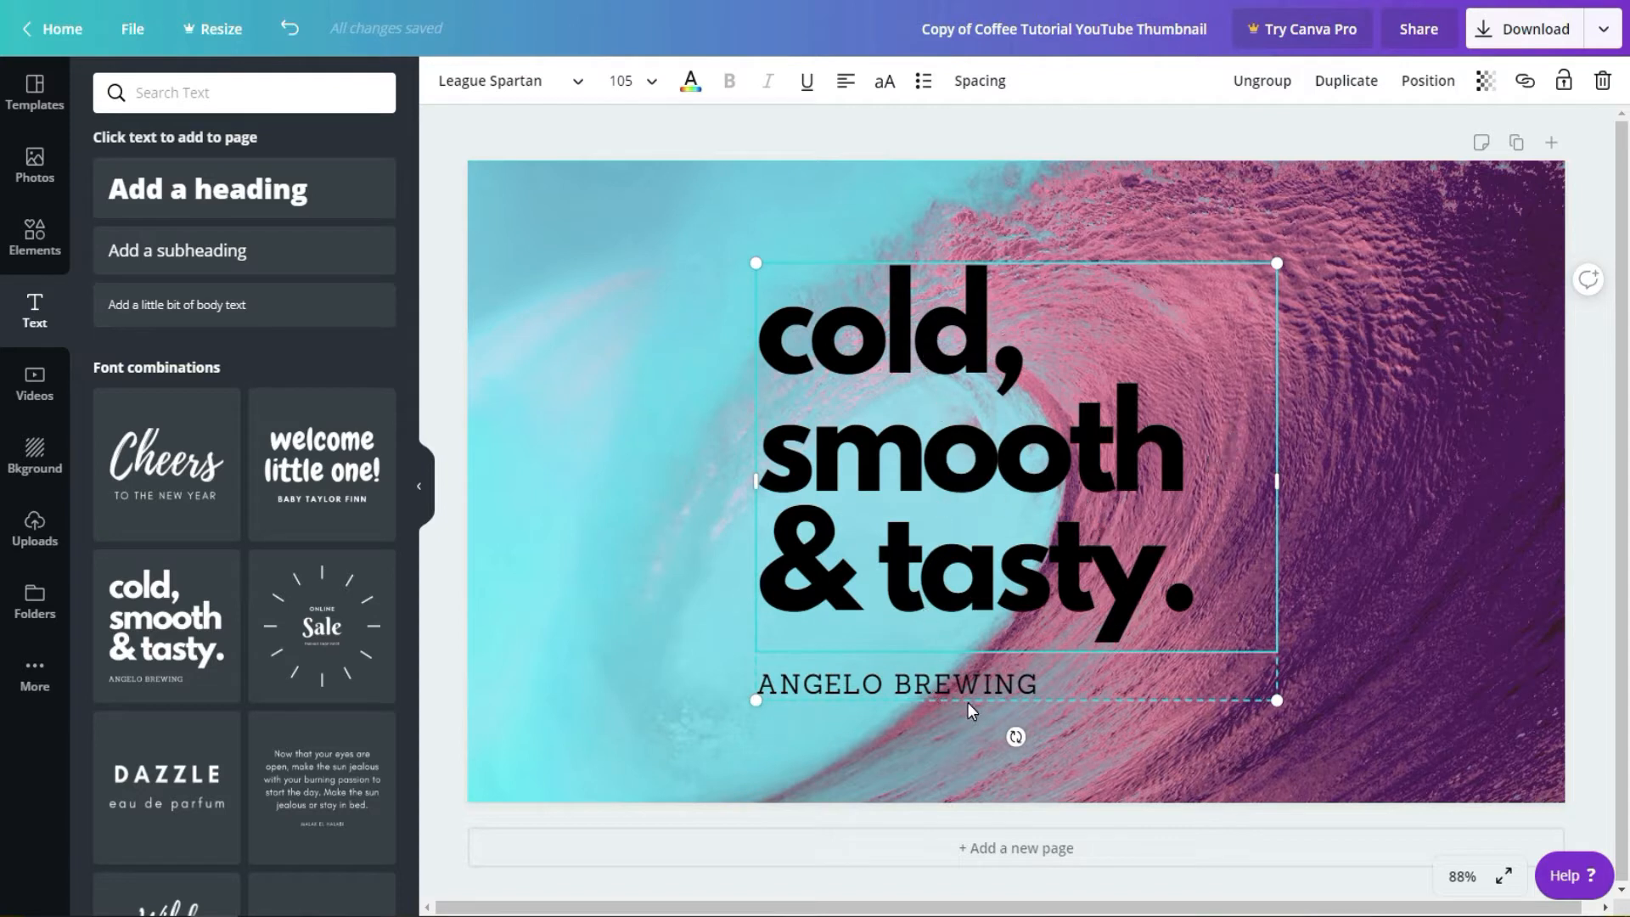
click(1264, 82)
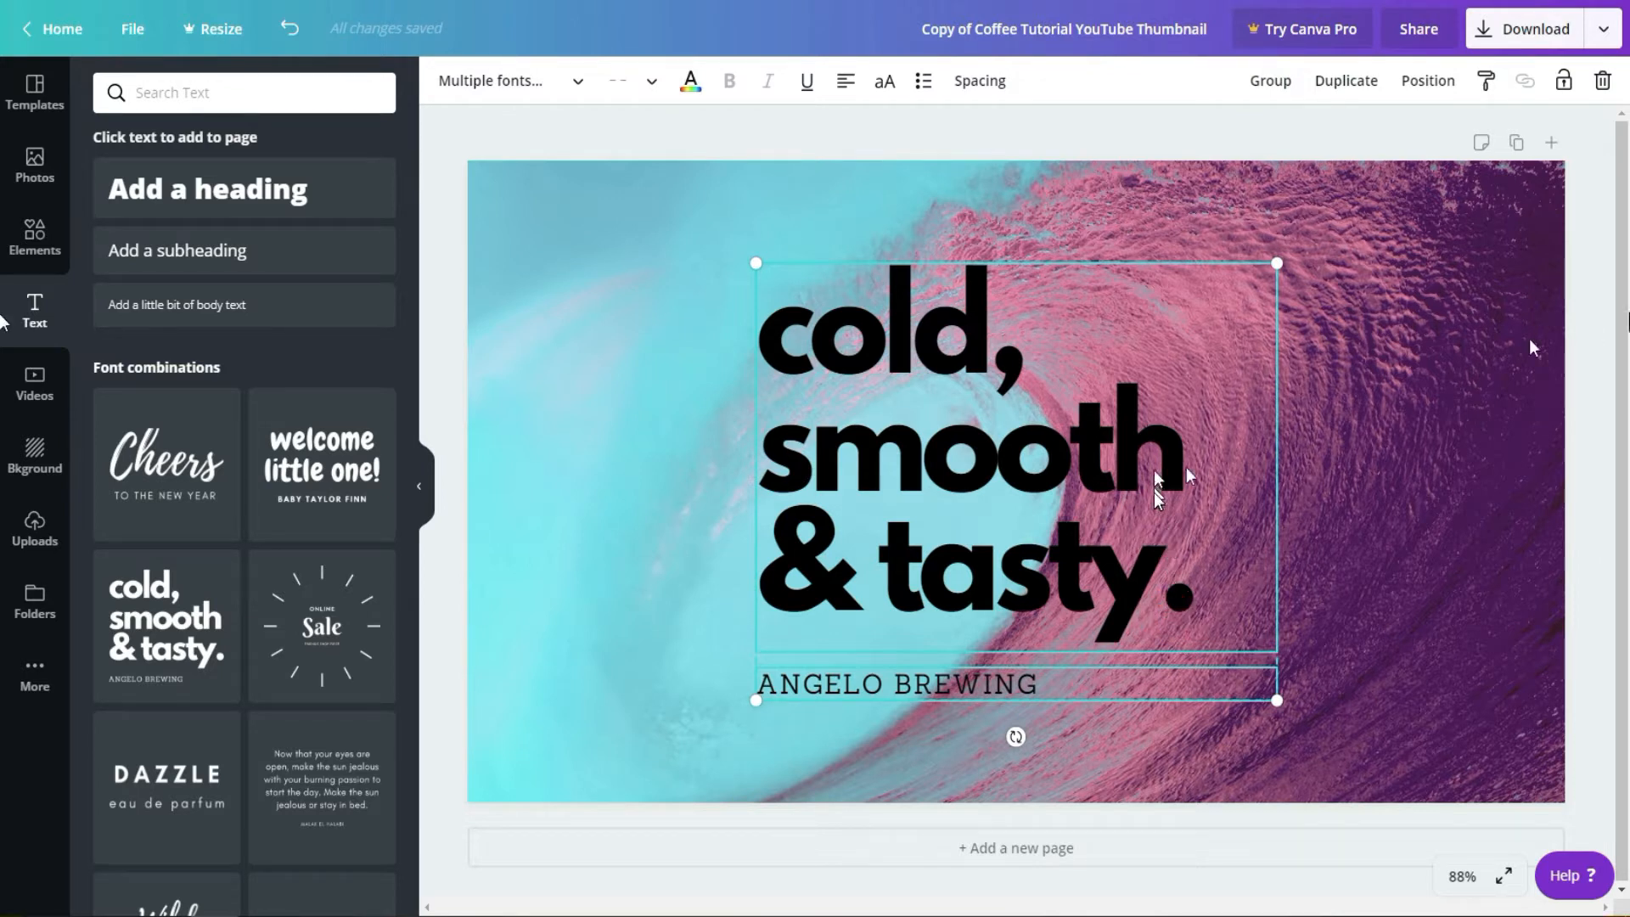
click(1417, 403)
Step: Replace the "cold, smooth & tasty." headline text with "Pixelpia Tutorials" on two lines
click(983, 501)
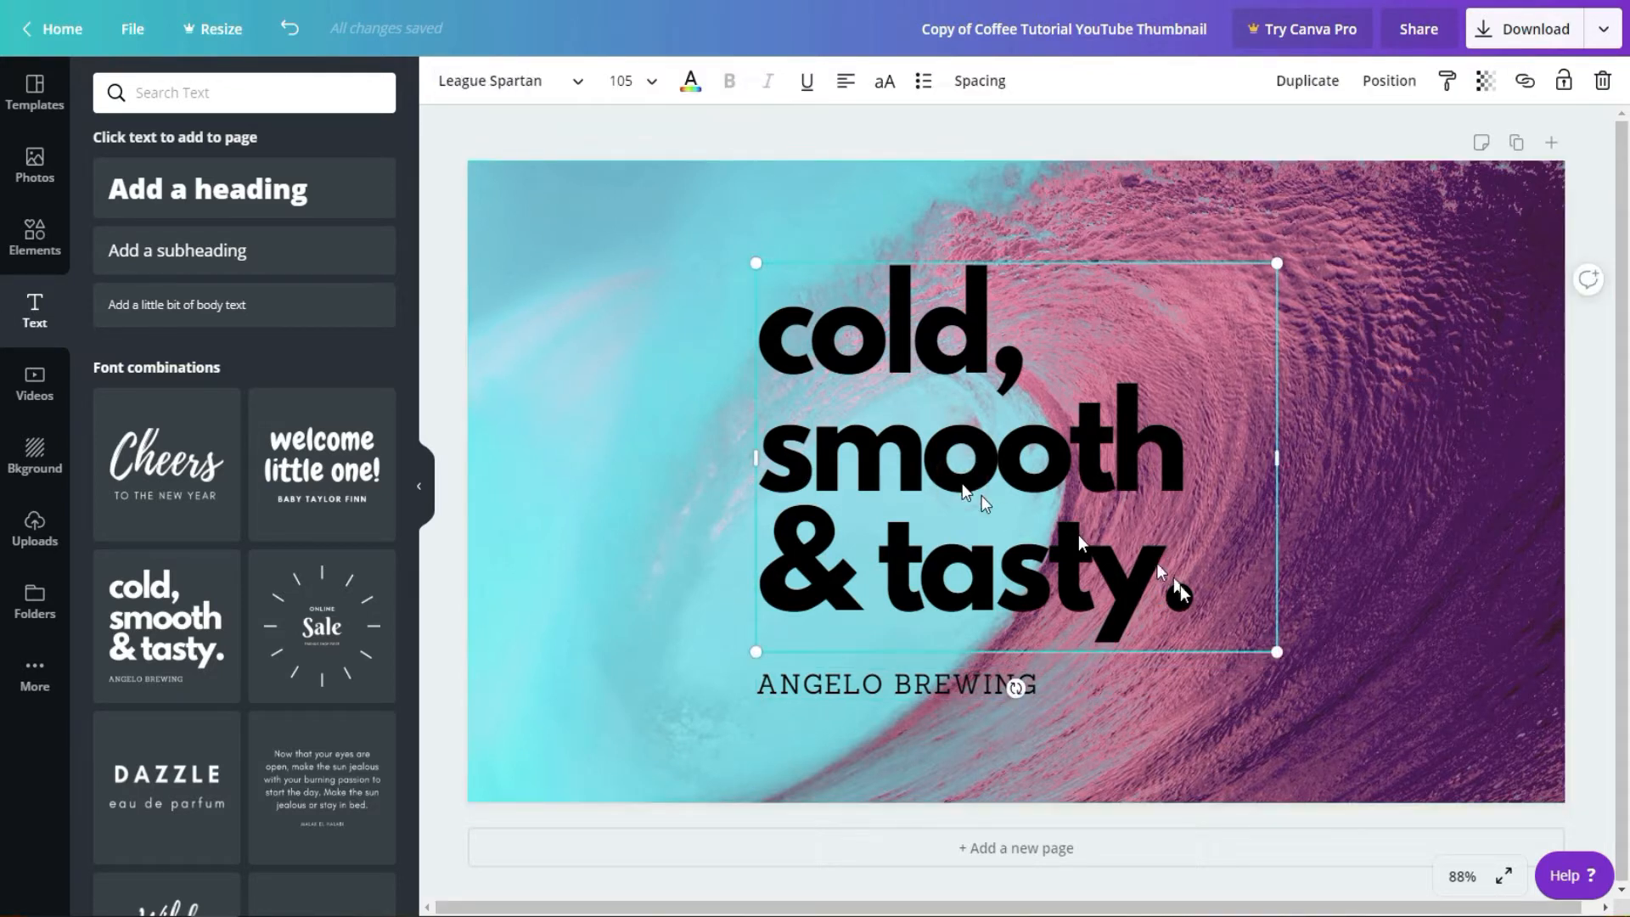
click(1213, 583)
drag(1214, 582, 769, 338)
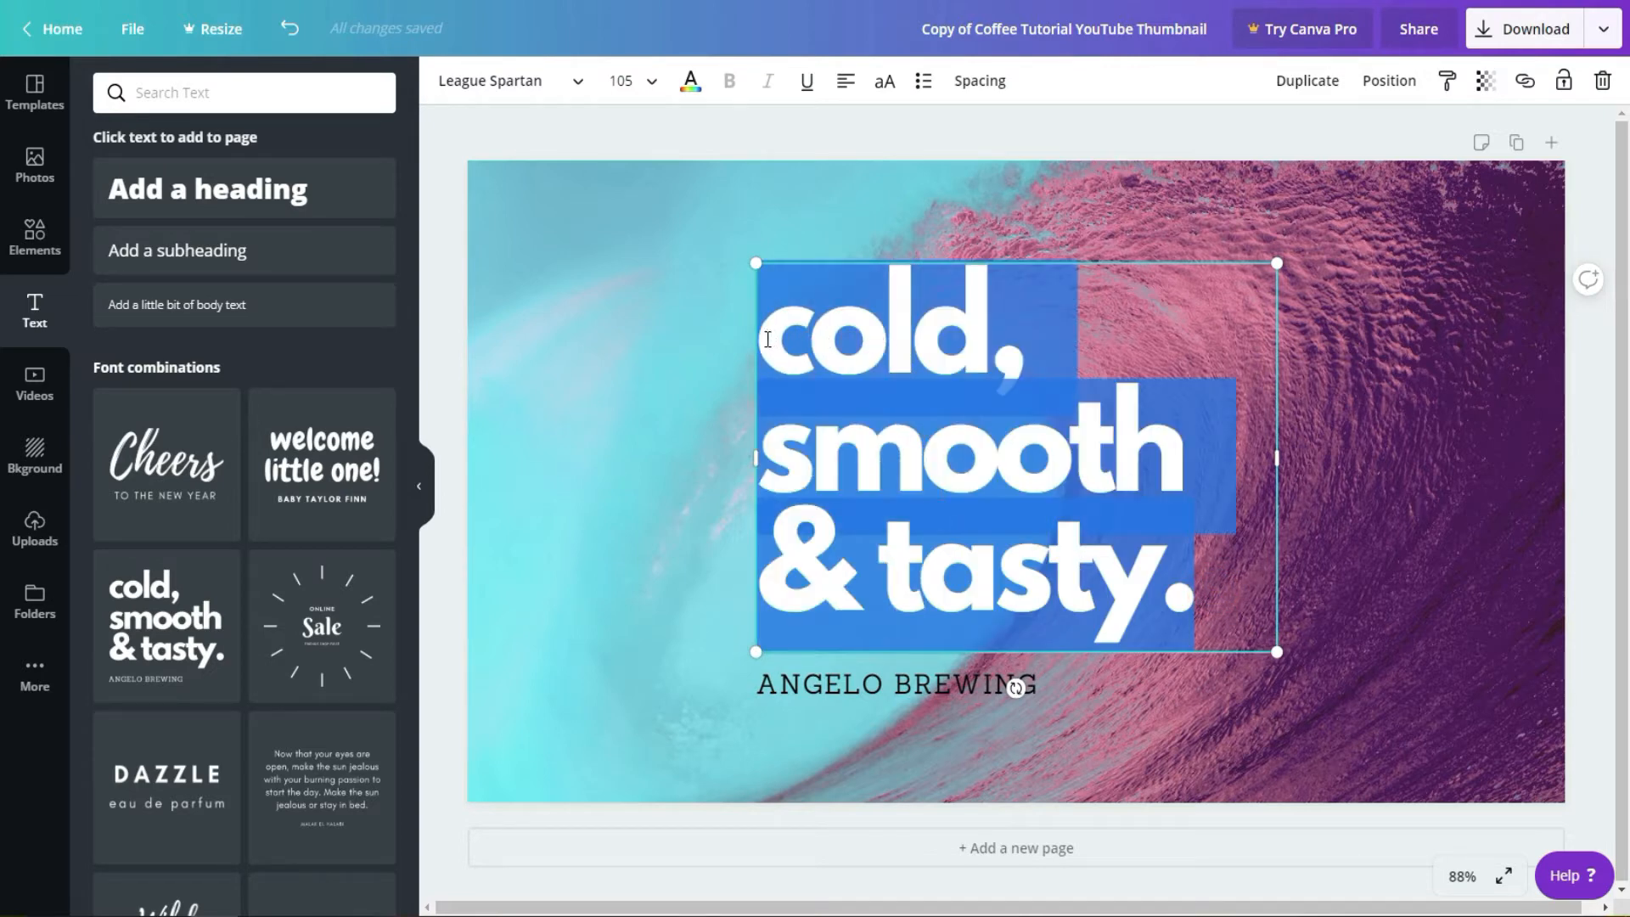
text(Pixelpia)
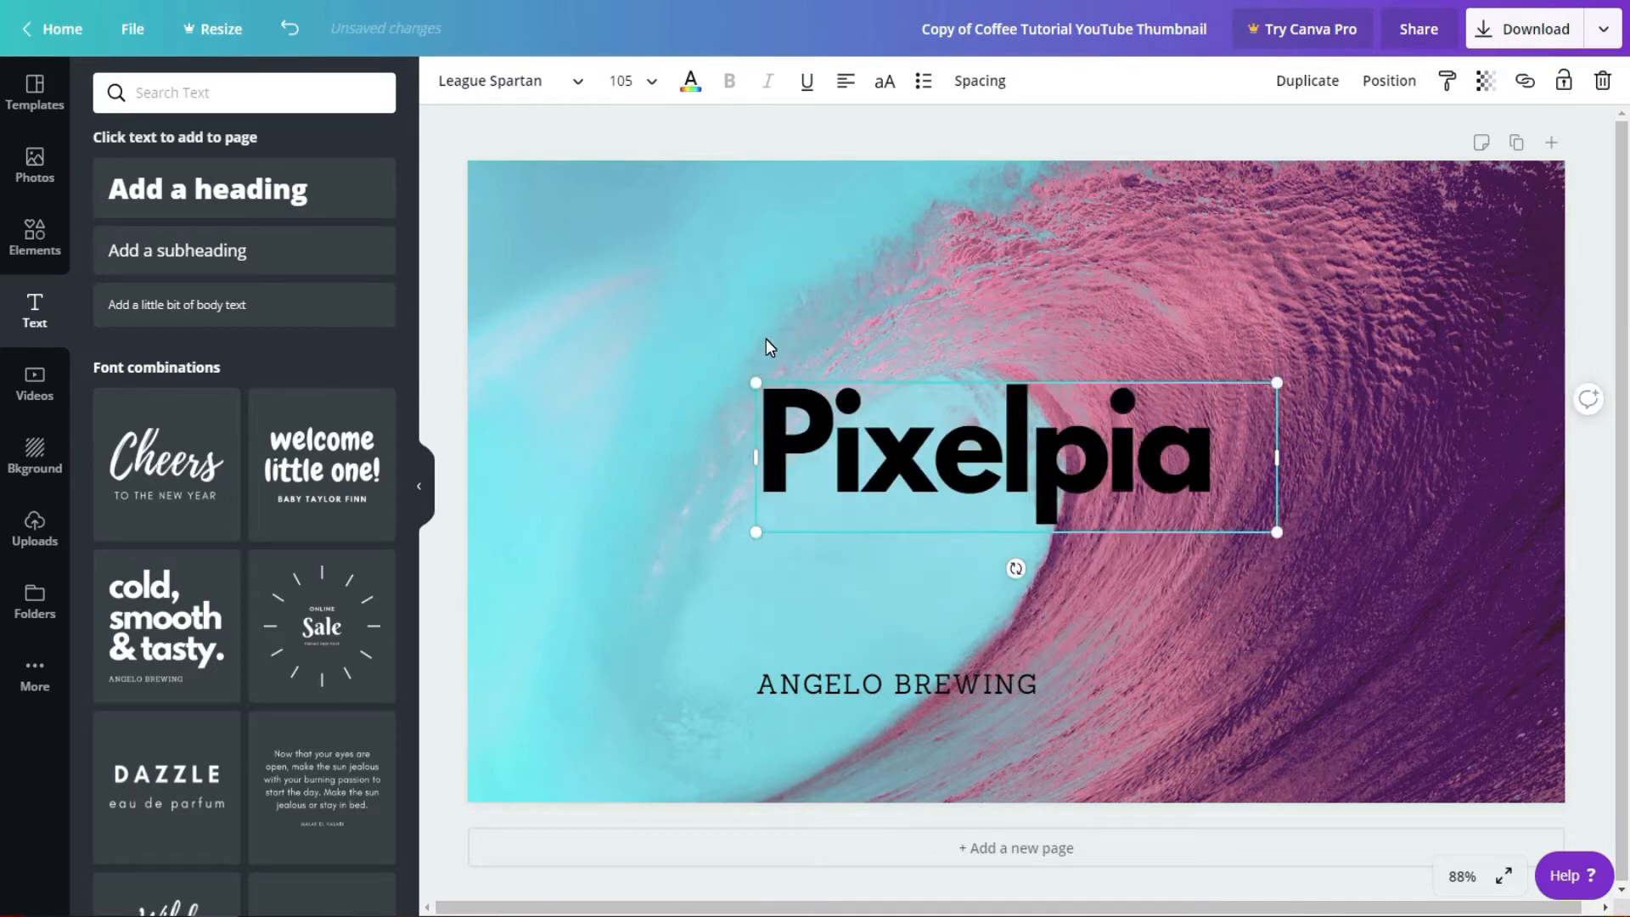
key(Return)
text(Tutorials)
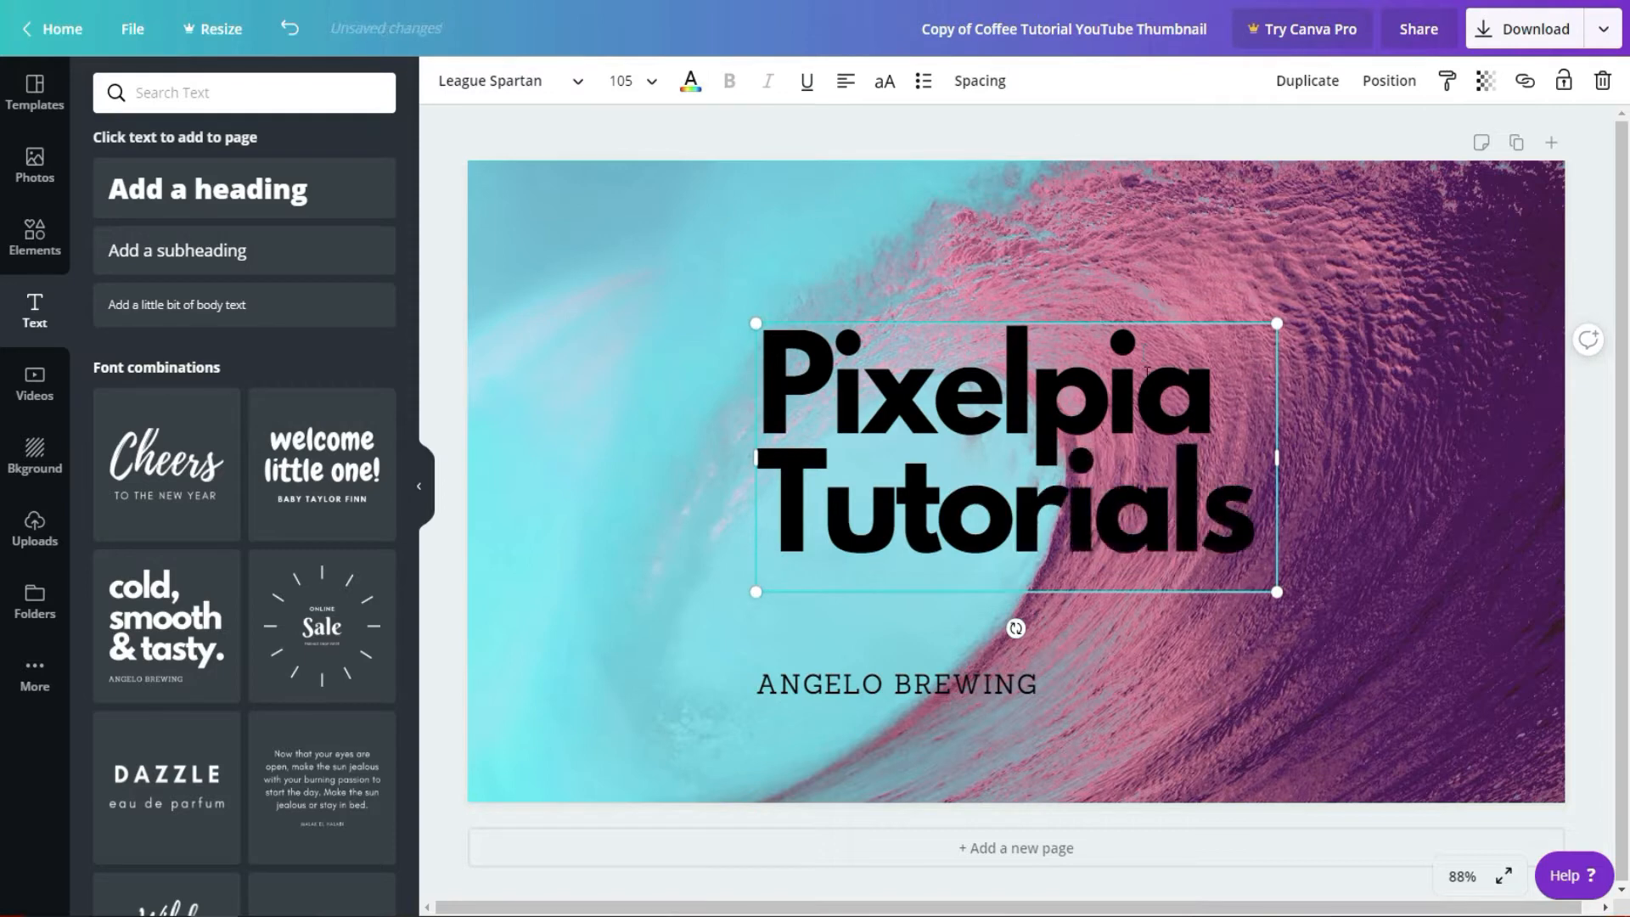
Step: Format the "Pixelpia Tutorials" text with font size 42, centred alignment and white colour
drag(1239, 522, 765, 127)
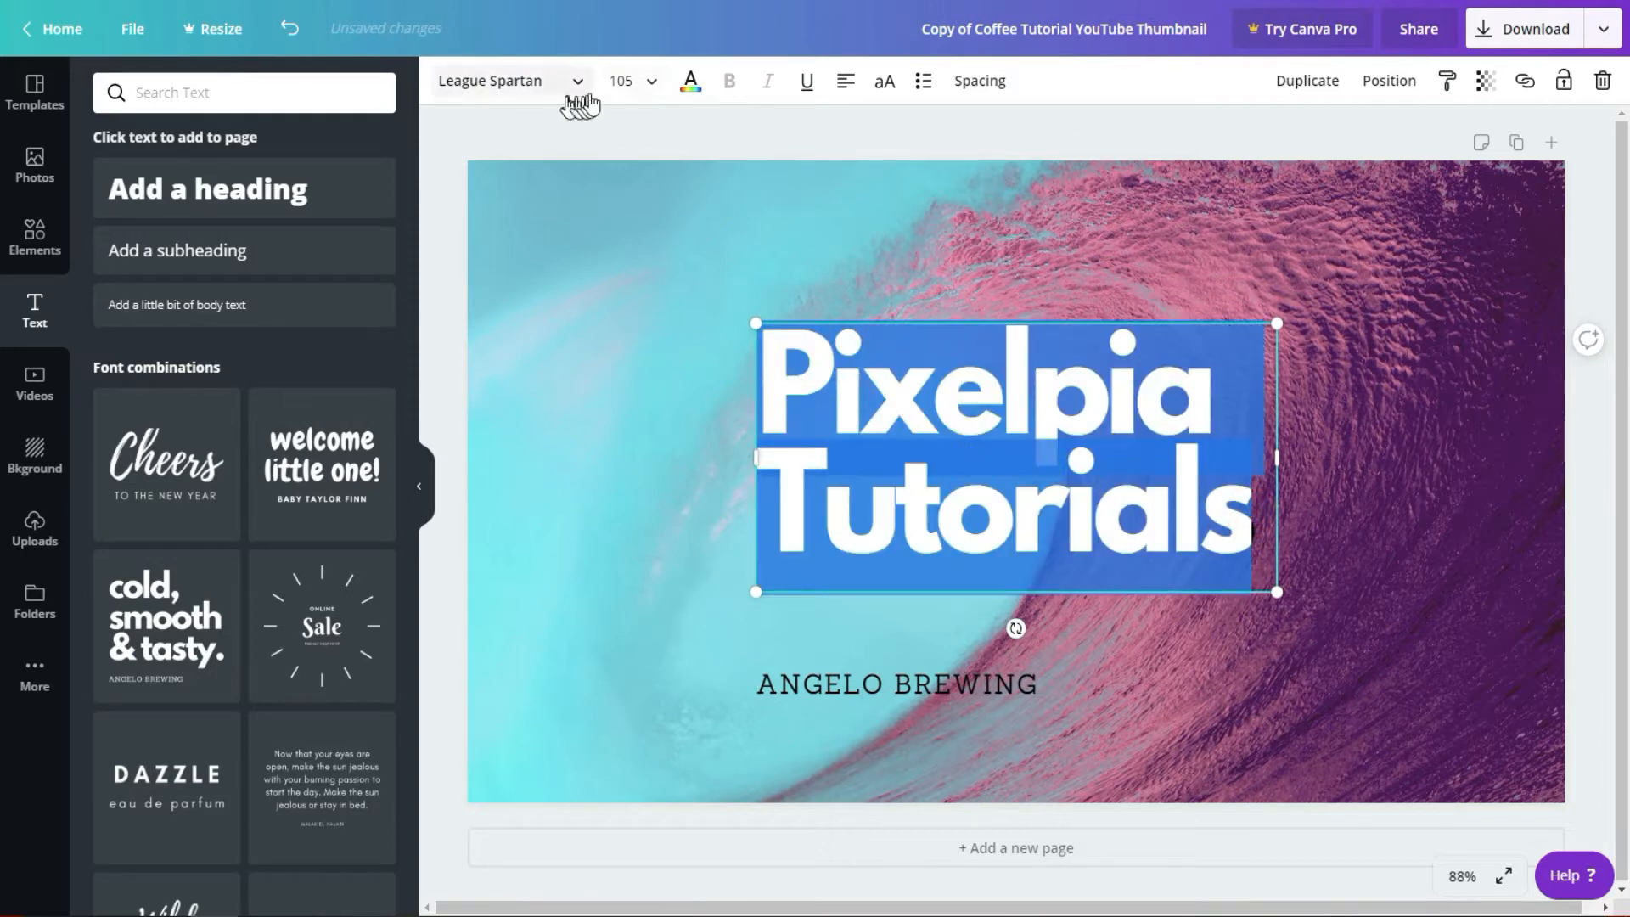
click(651, 82)
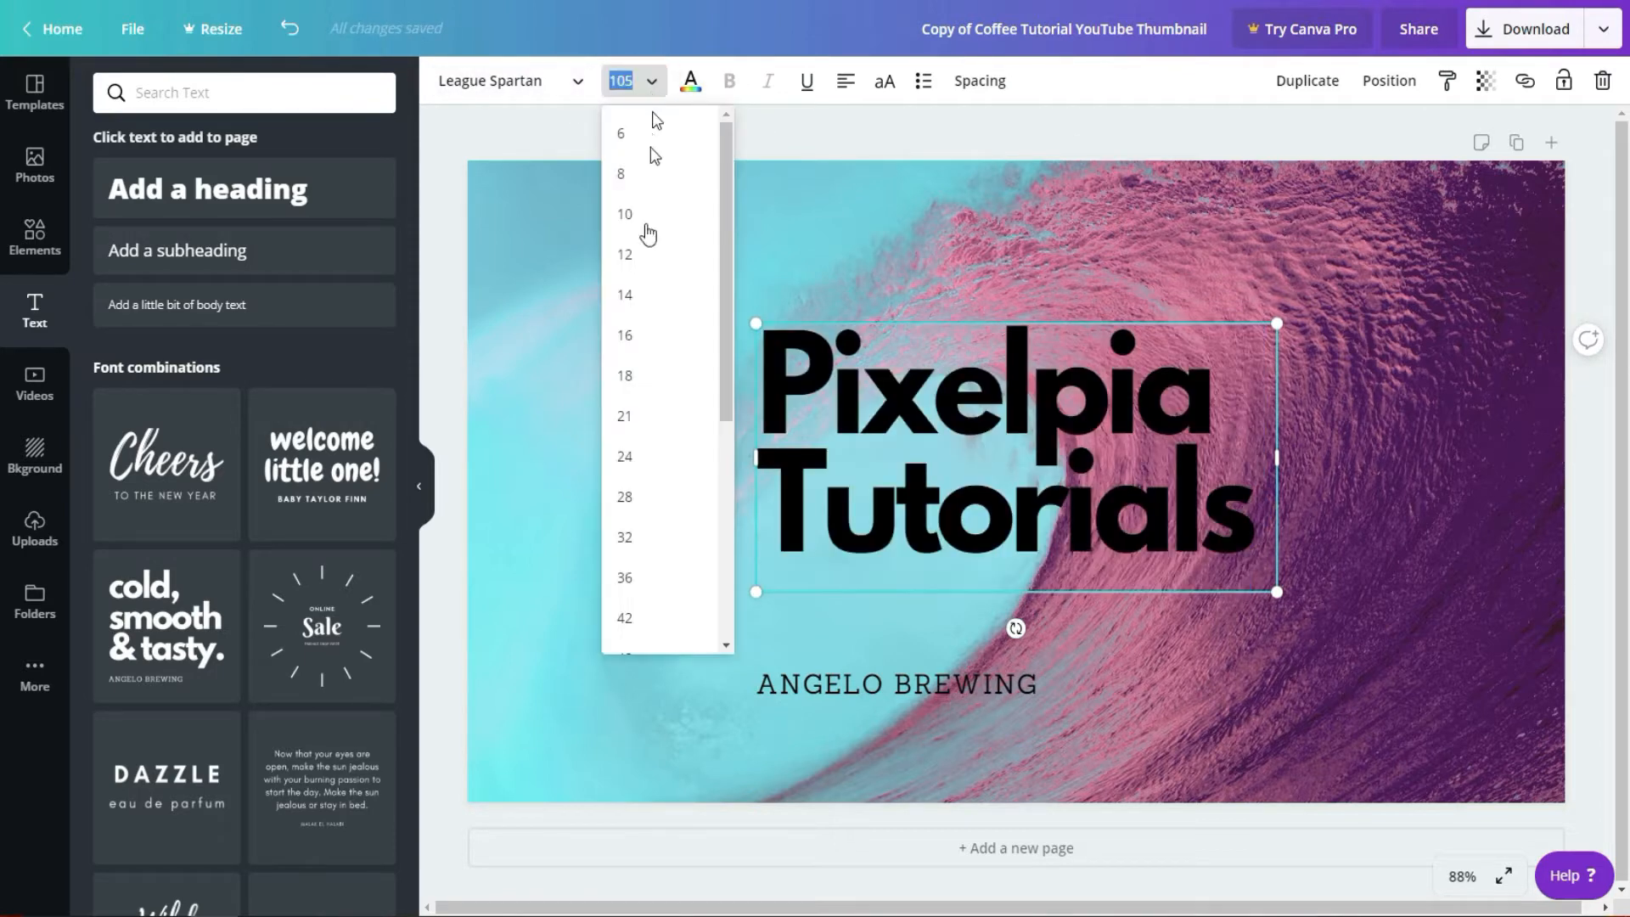
click(643, 619)
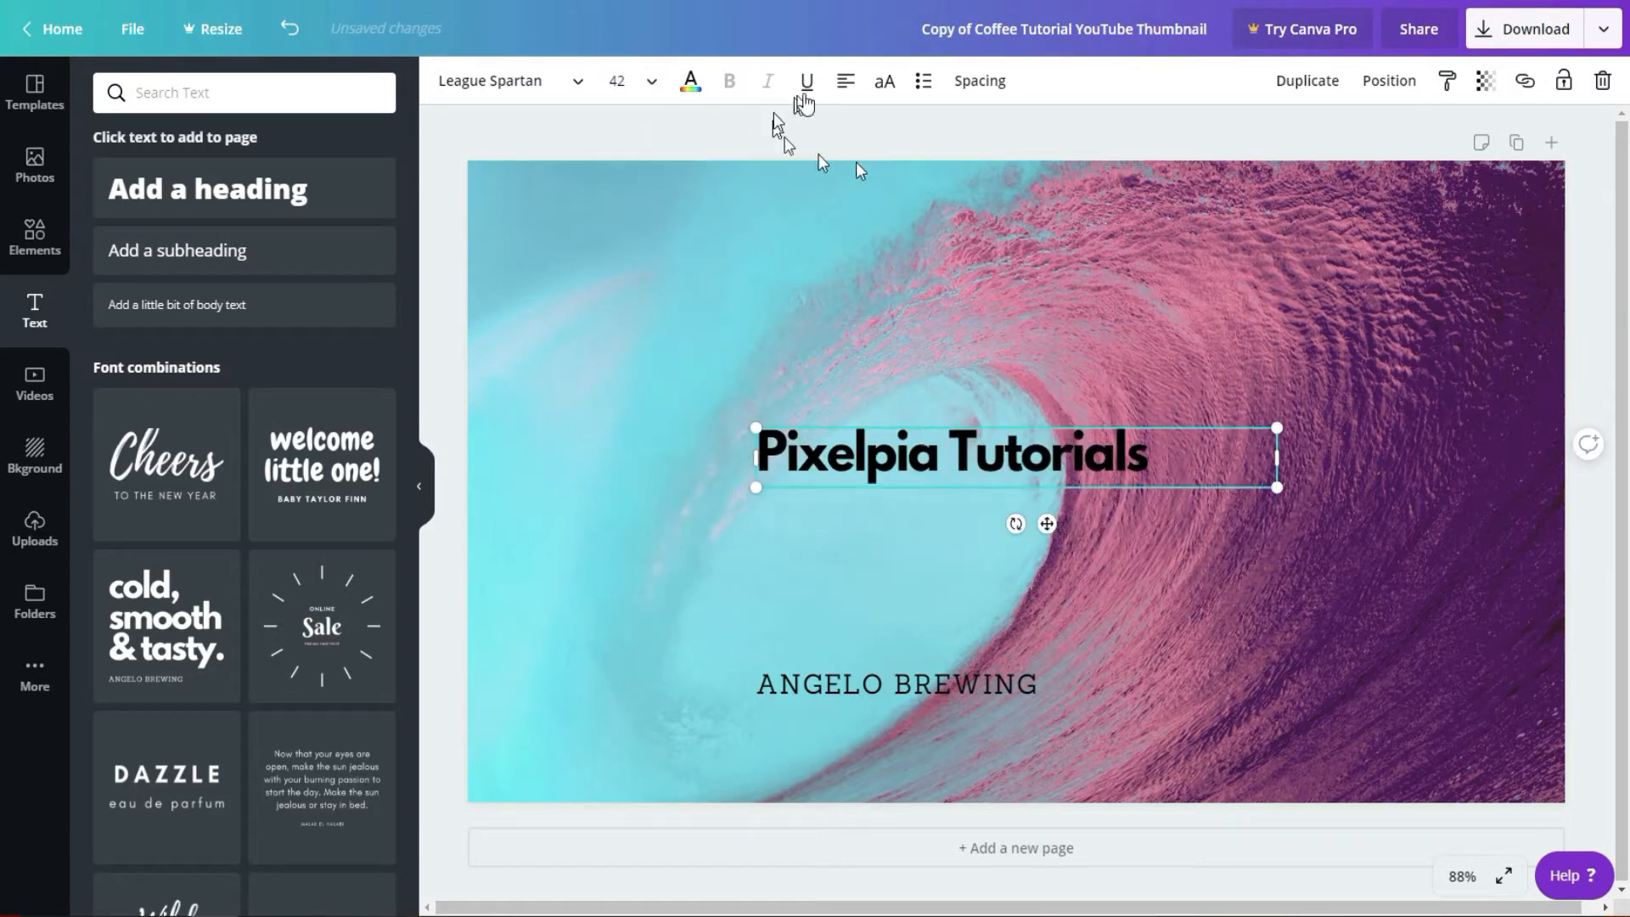
click(845, 80)
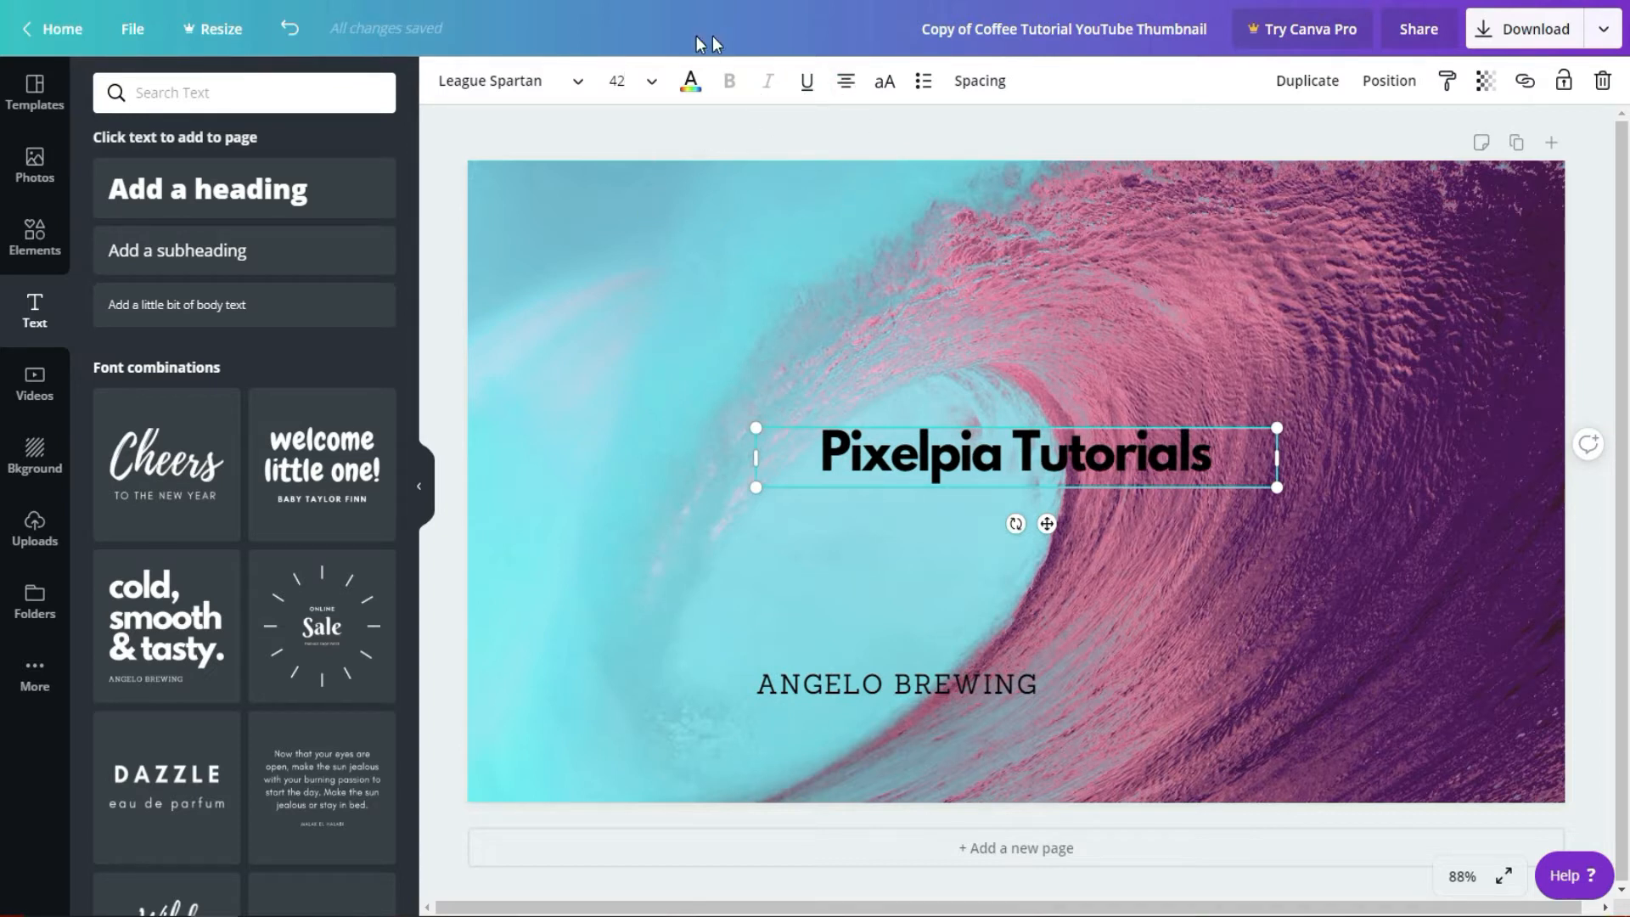
click(692, 82)
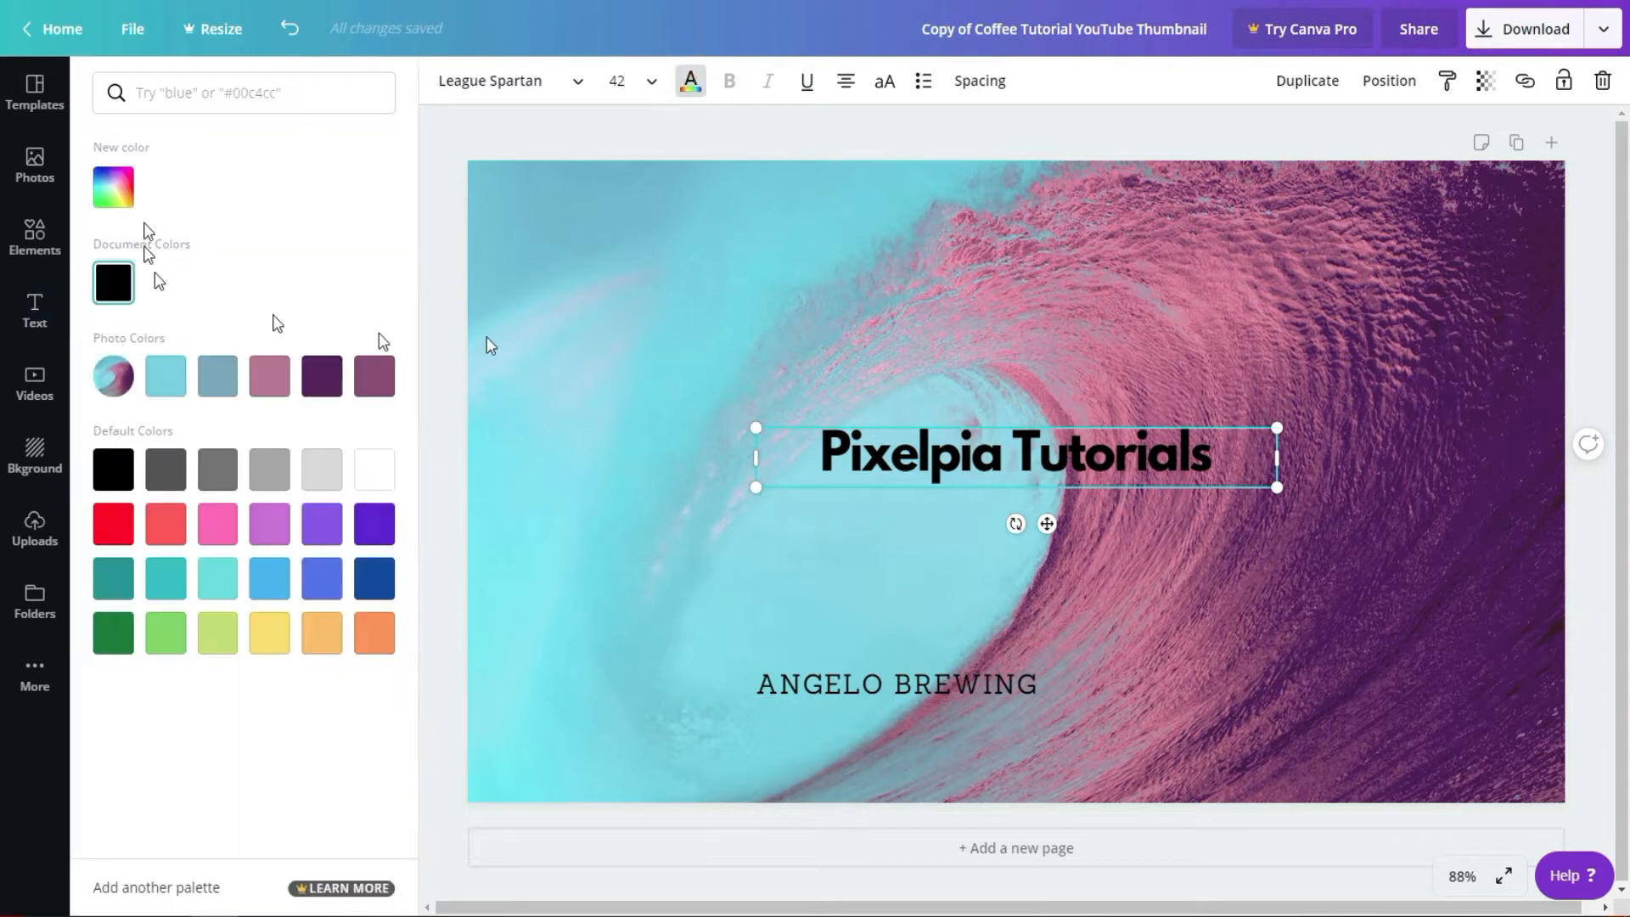
click(393, 476)
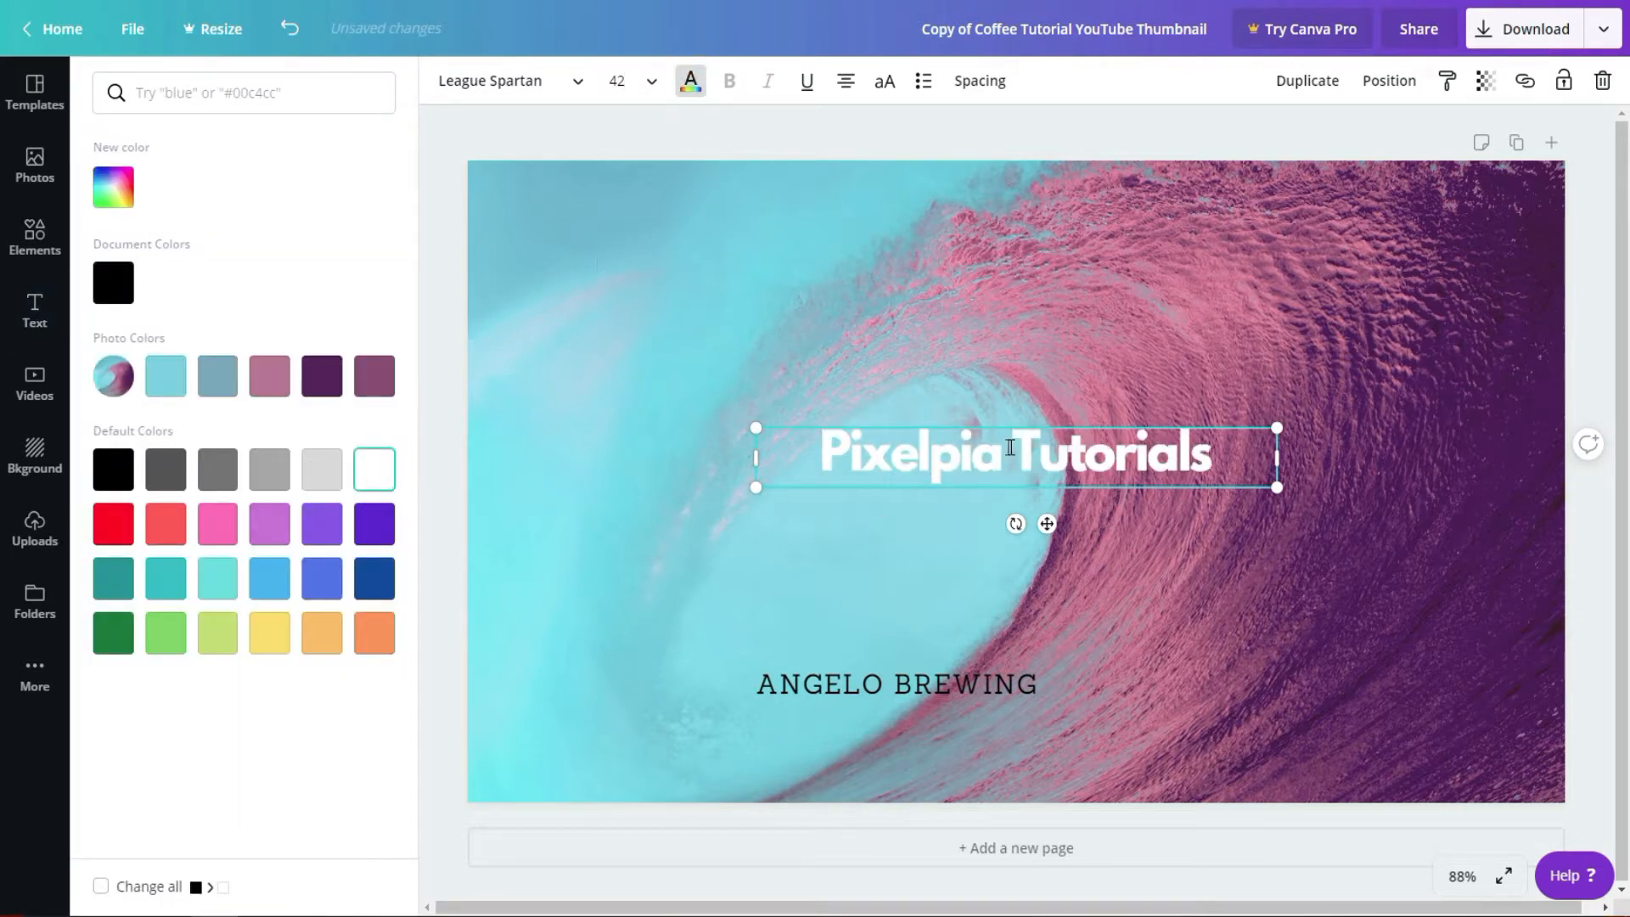
click(888, 228)
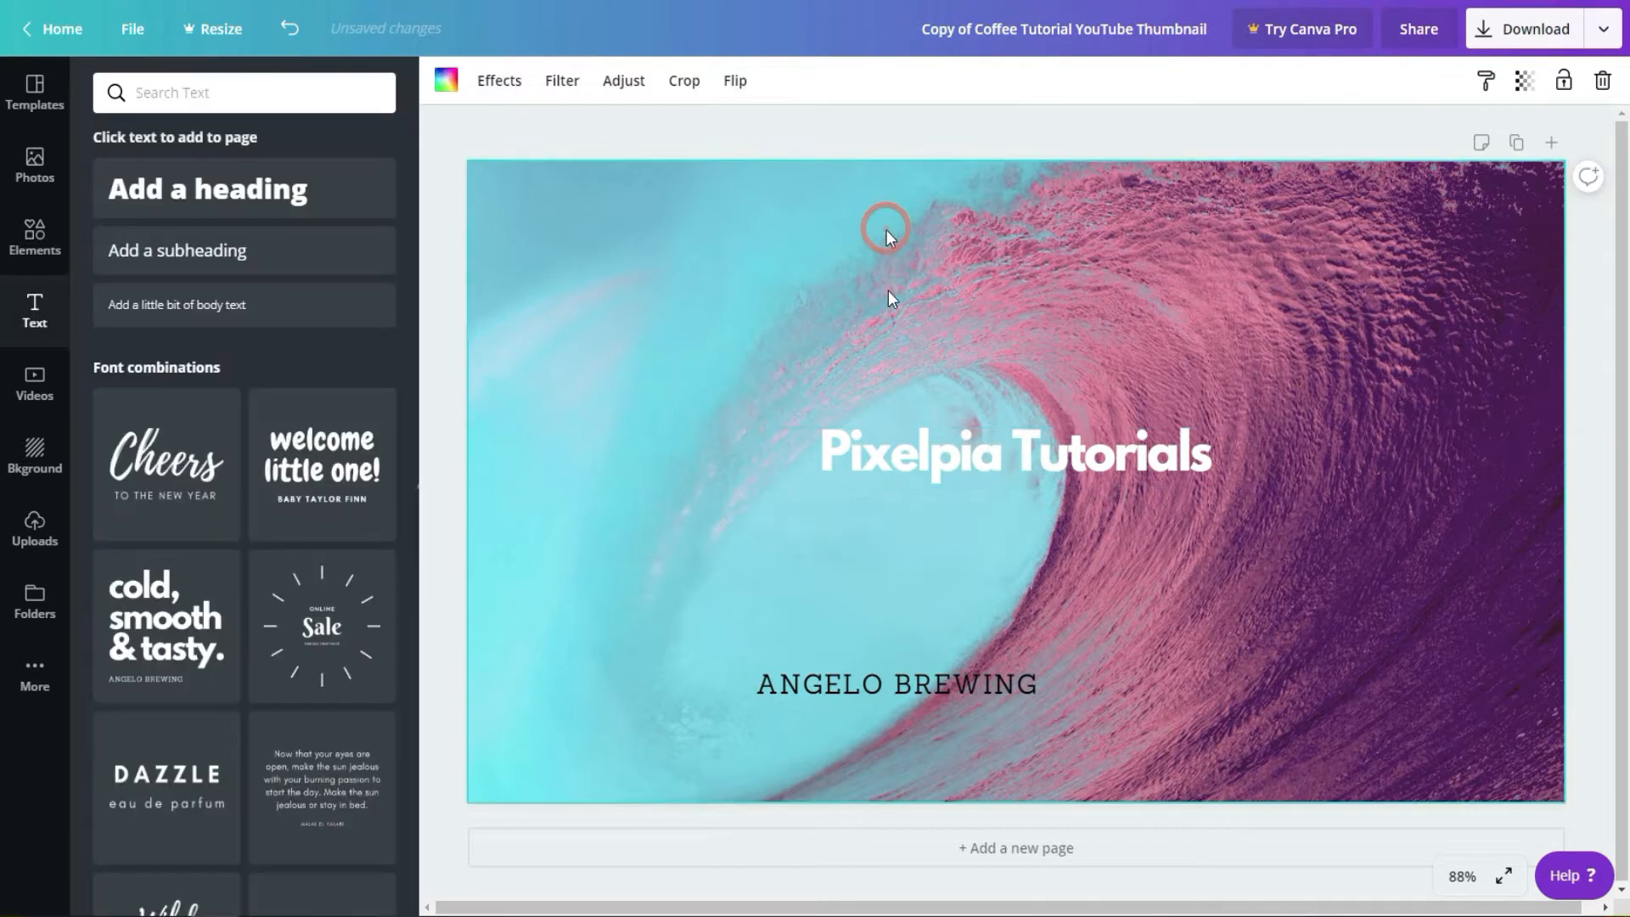
Step: Move the "Pixelpia Tutorials" text to the thumbnail's lower-right area and the small subtitle to its upper-left area
click(945, 454)
drag(968, 473, 1150, 668)
drag(847, 683, 625, 242)
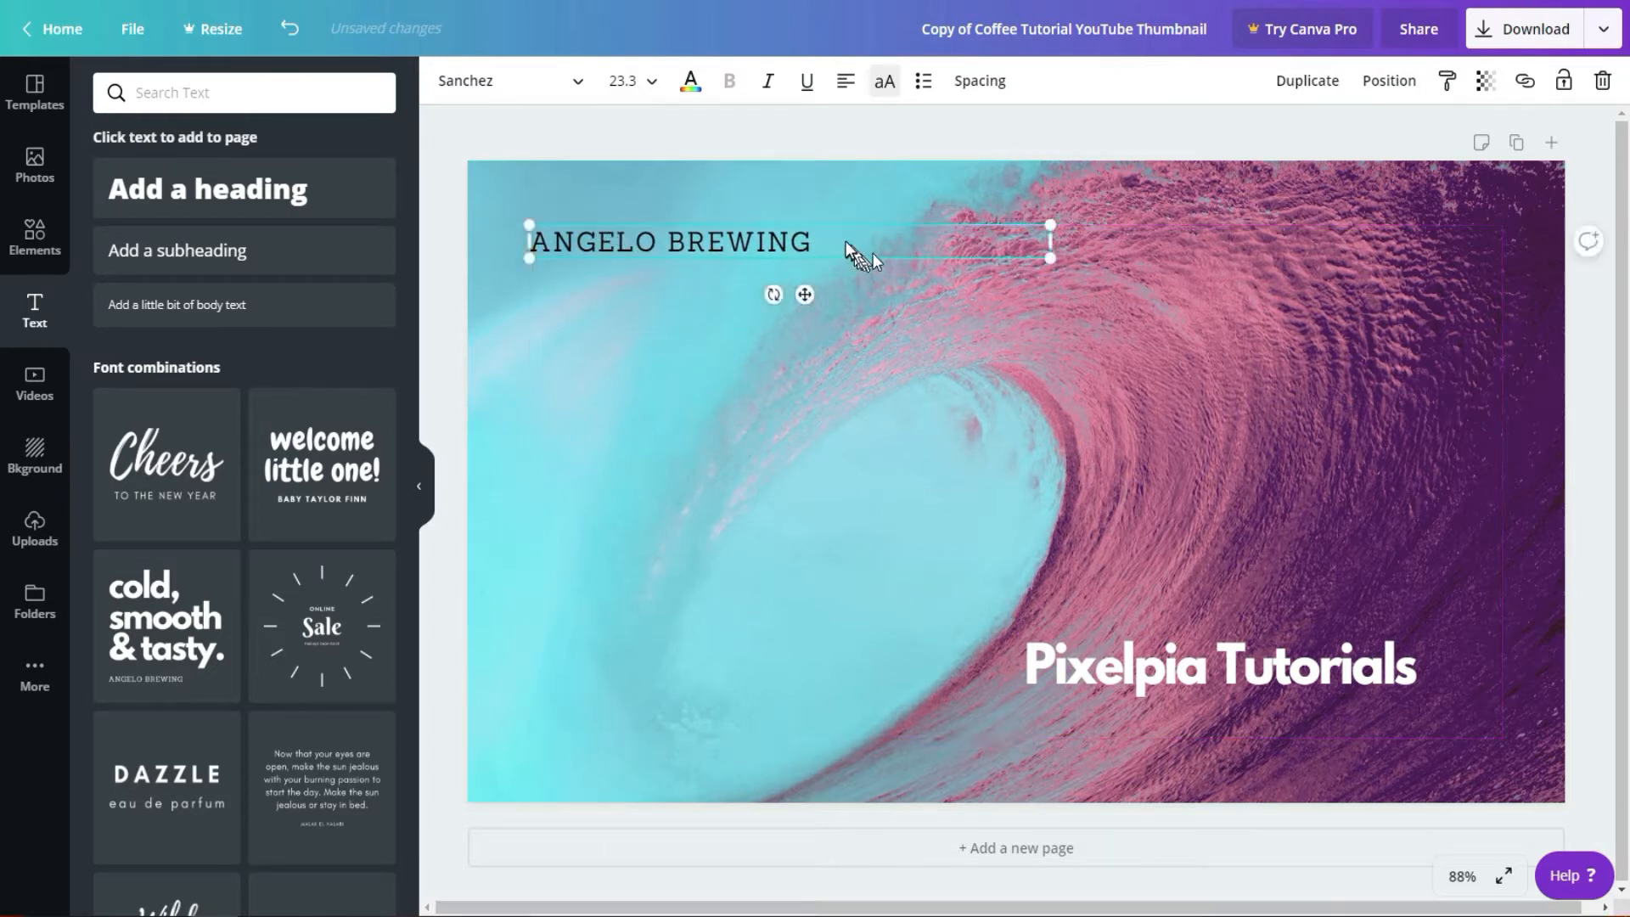
Step: Replace the subtitle text in the thumbnail's upper-left area with "Canva Tutorial part 1" on three lines
click(844, 241)
drag(845, 242, 556, 231)
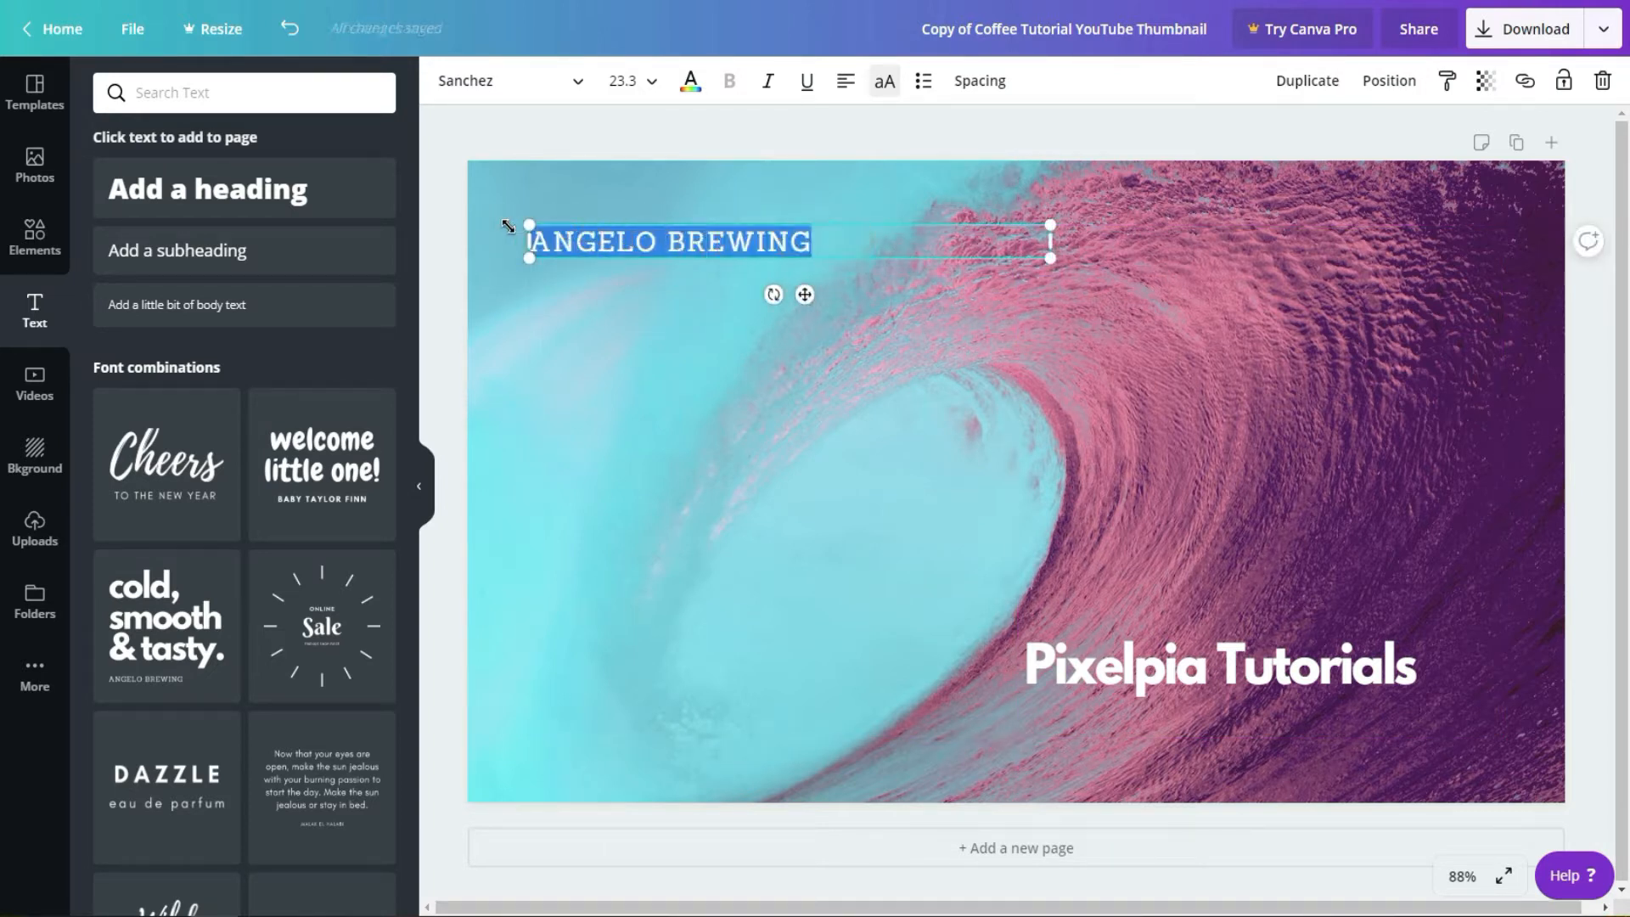
text(C)
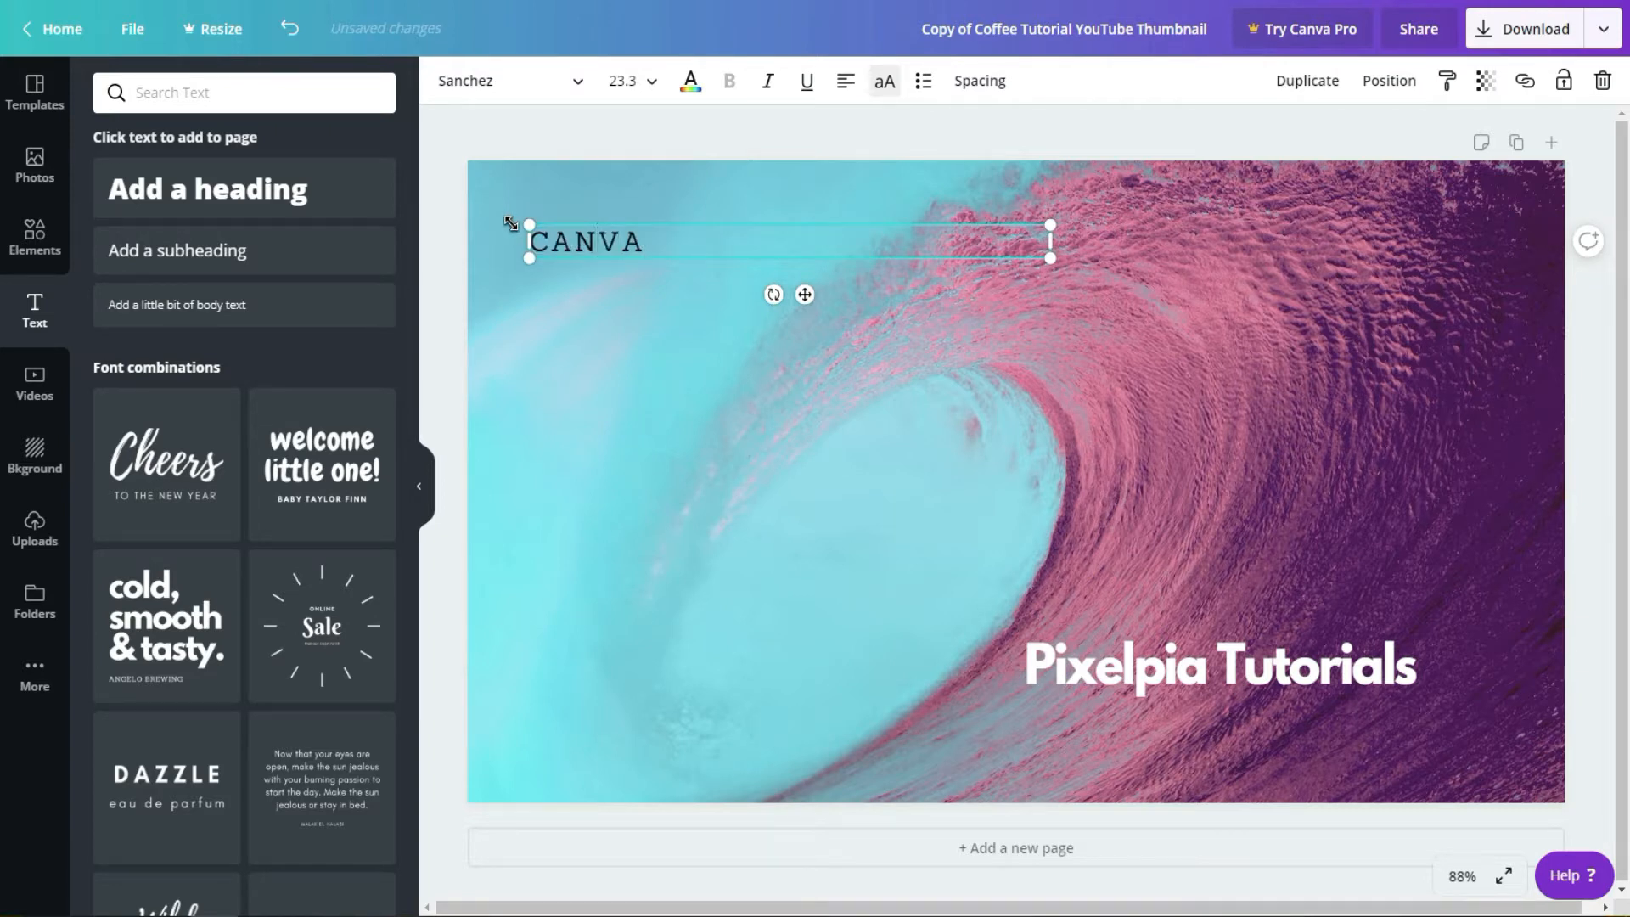
text(ANVA)
key(Return)
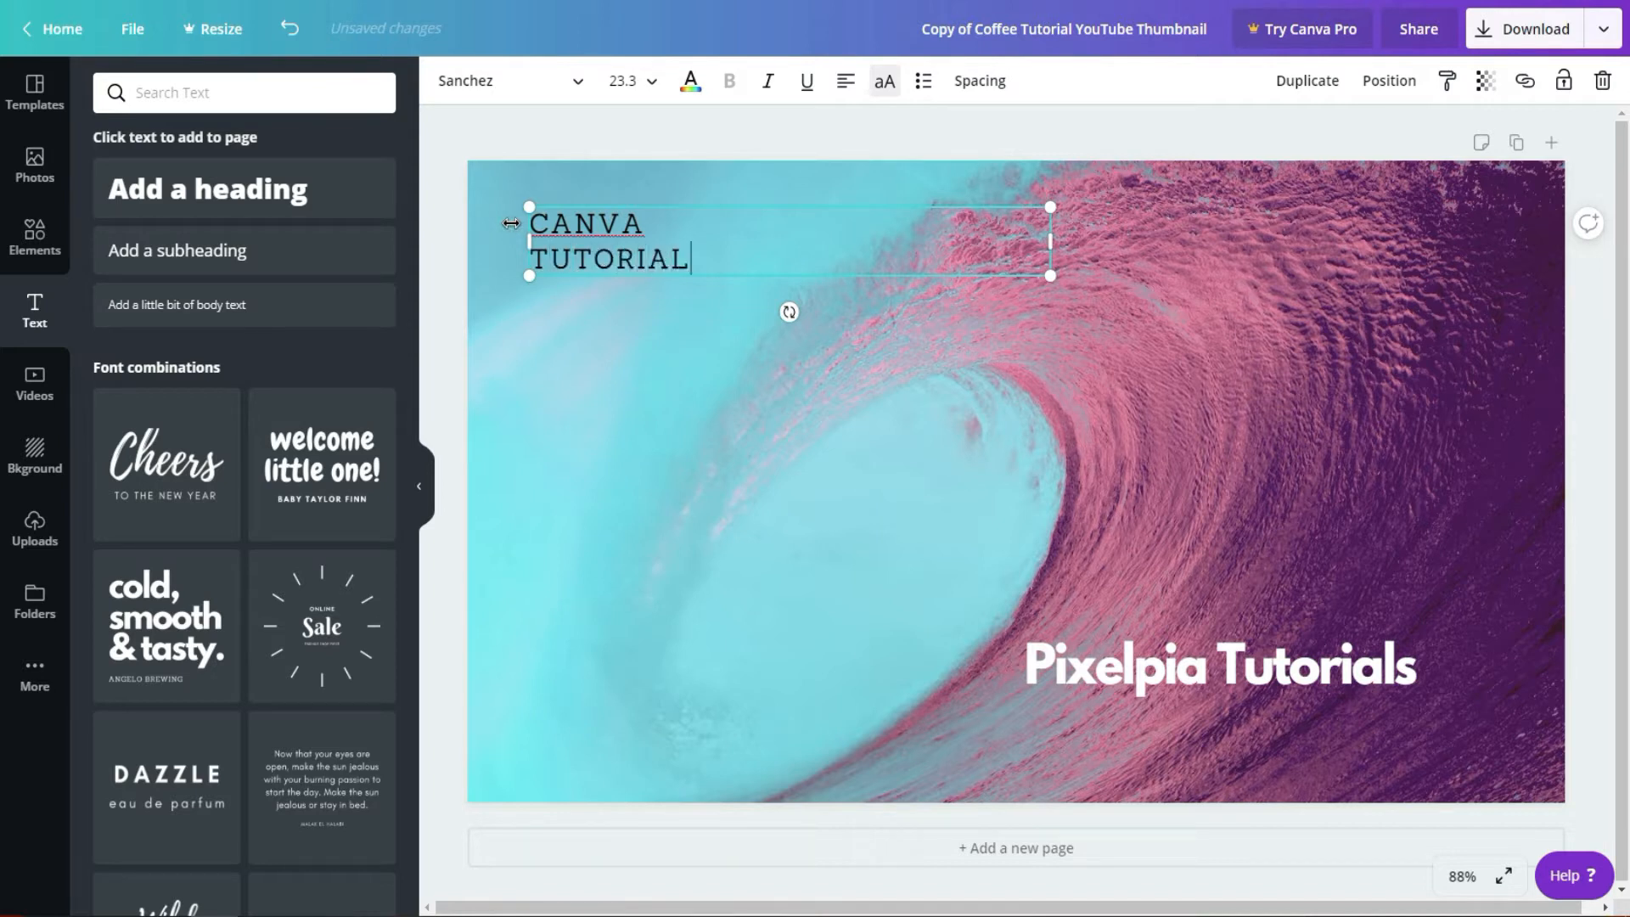
text(TUTORIAL)
key(Return)
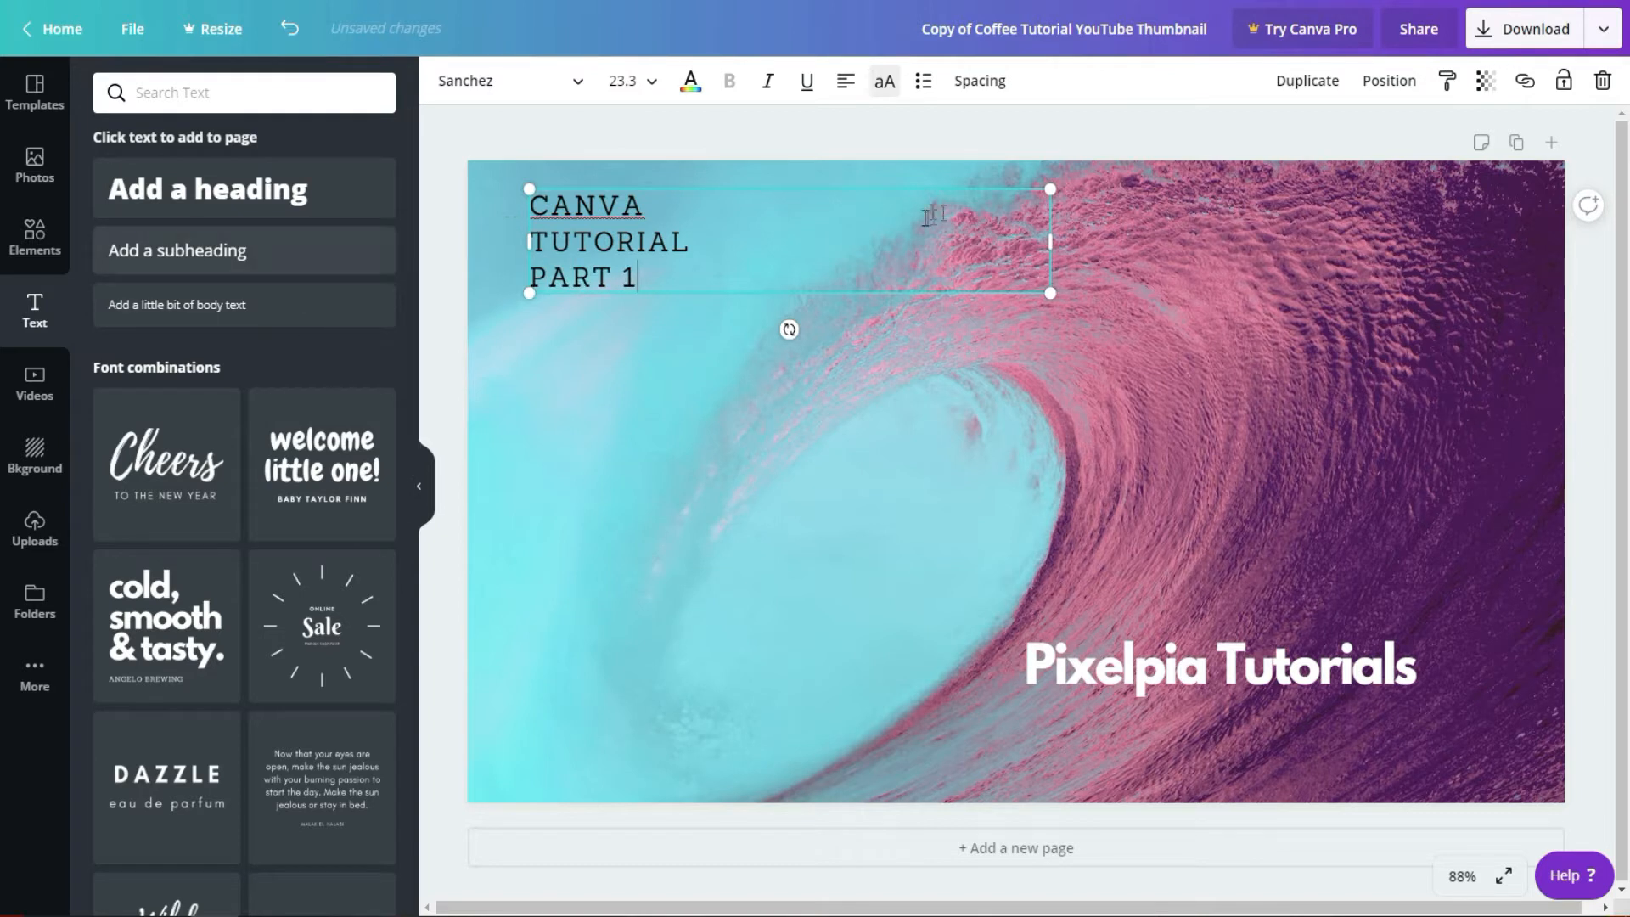
Step: Turn off the uppercase formatting for all three lines of the "Canva Tutorial part 1" text
triple_click(694, 276)
drag(465, 238, 467, 191)
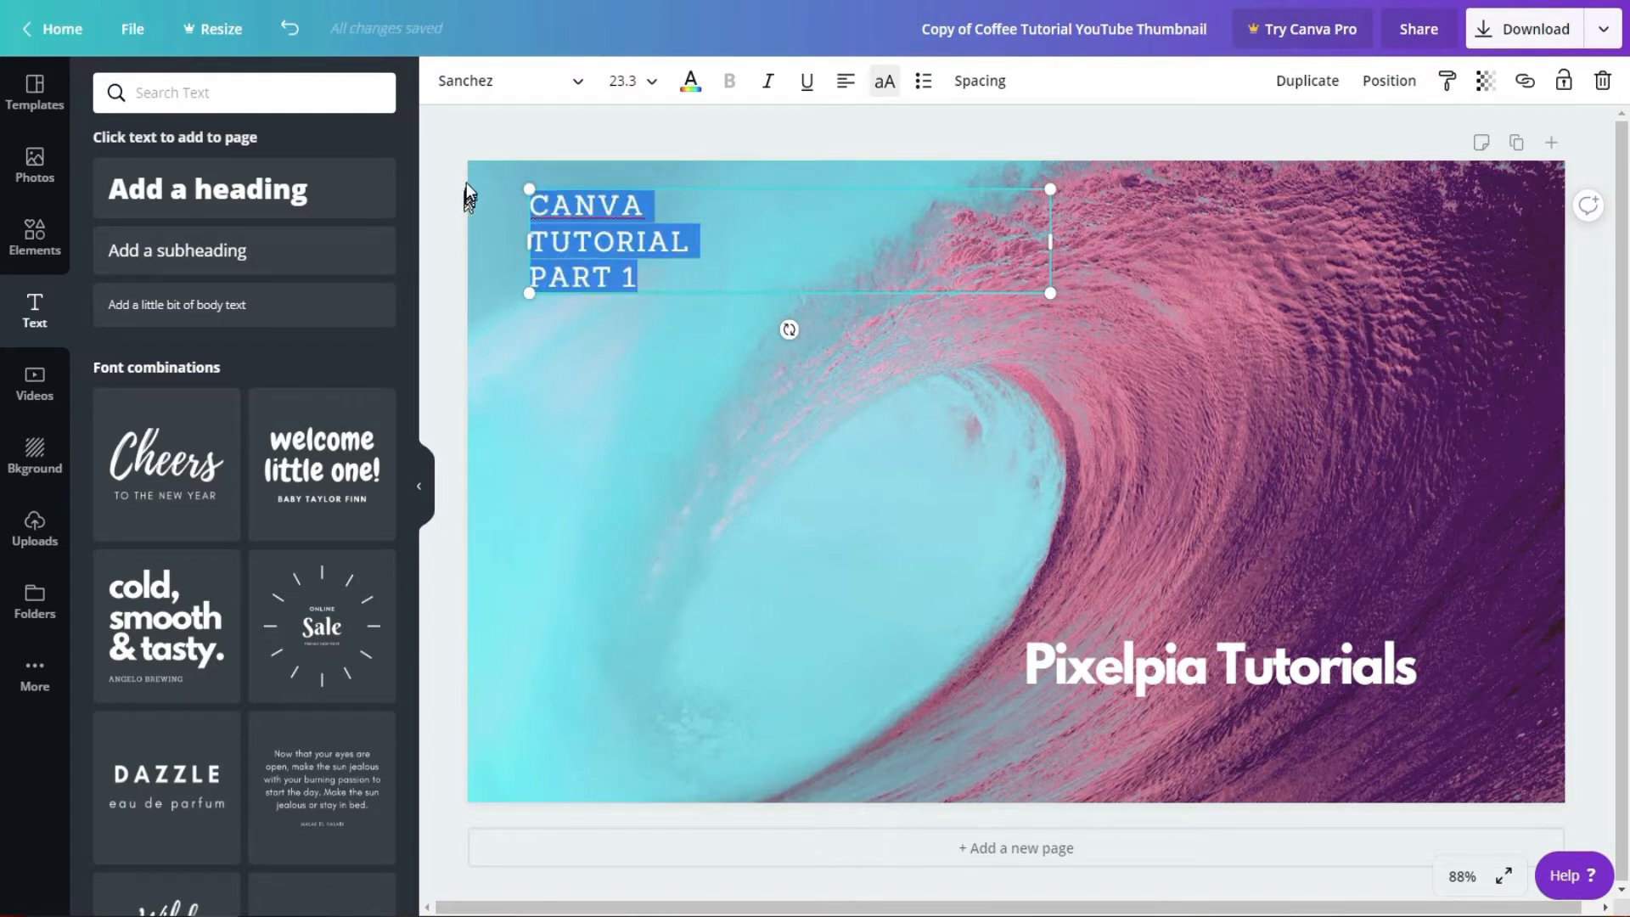
click(884, 82)
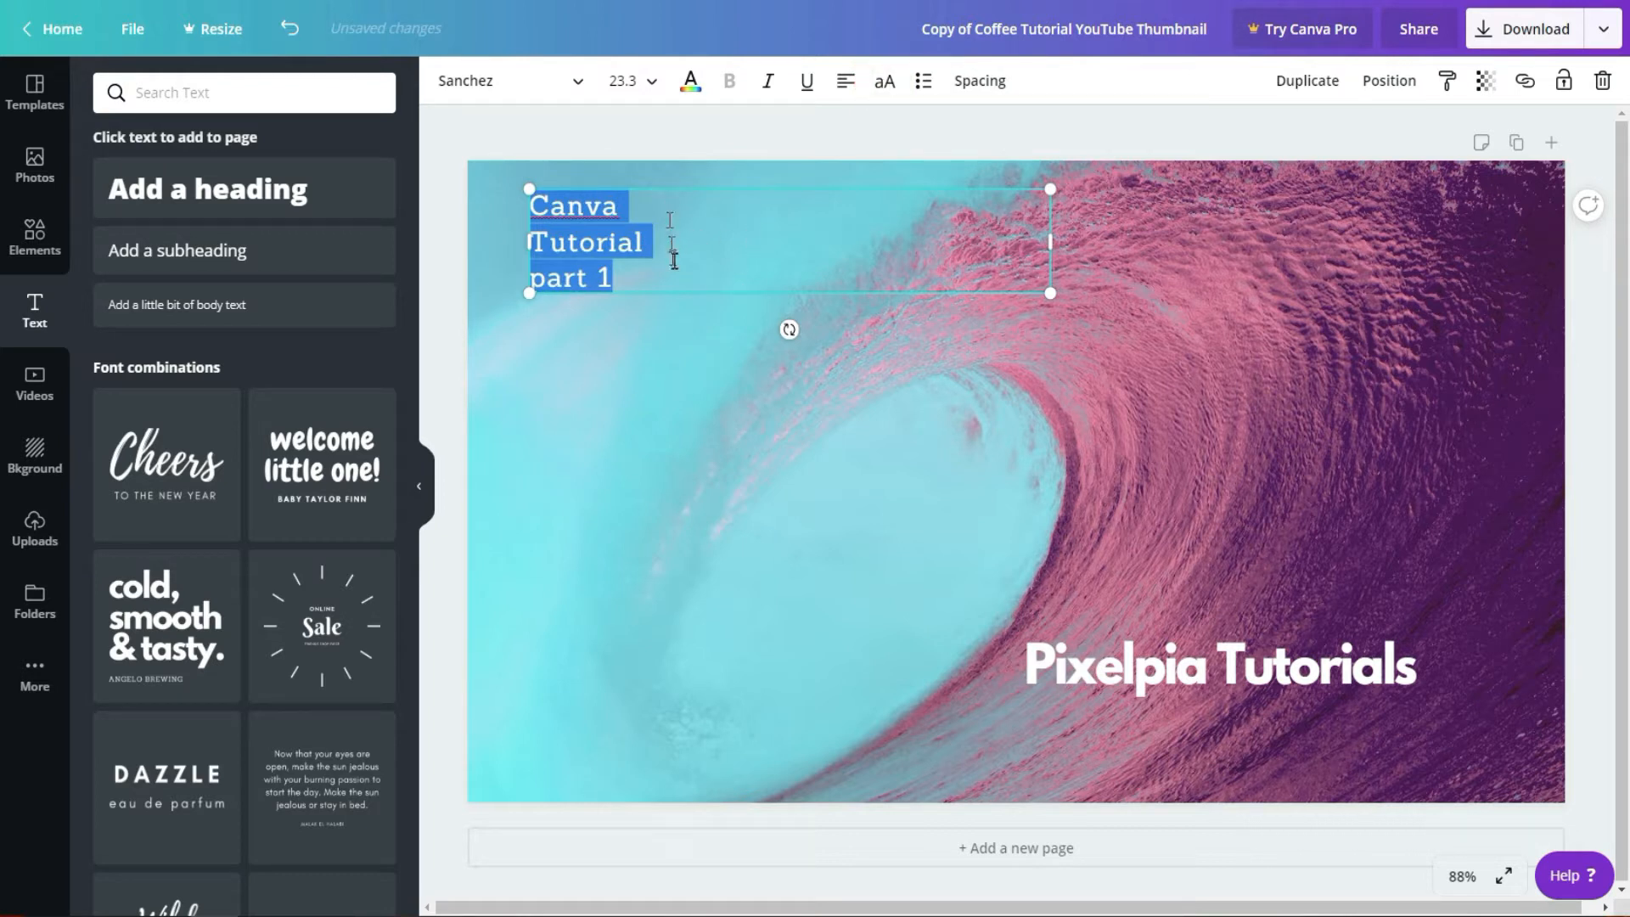
click(666, 272)
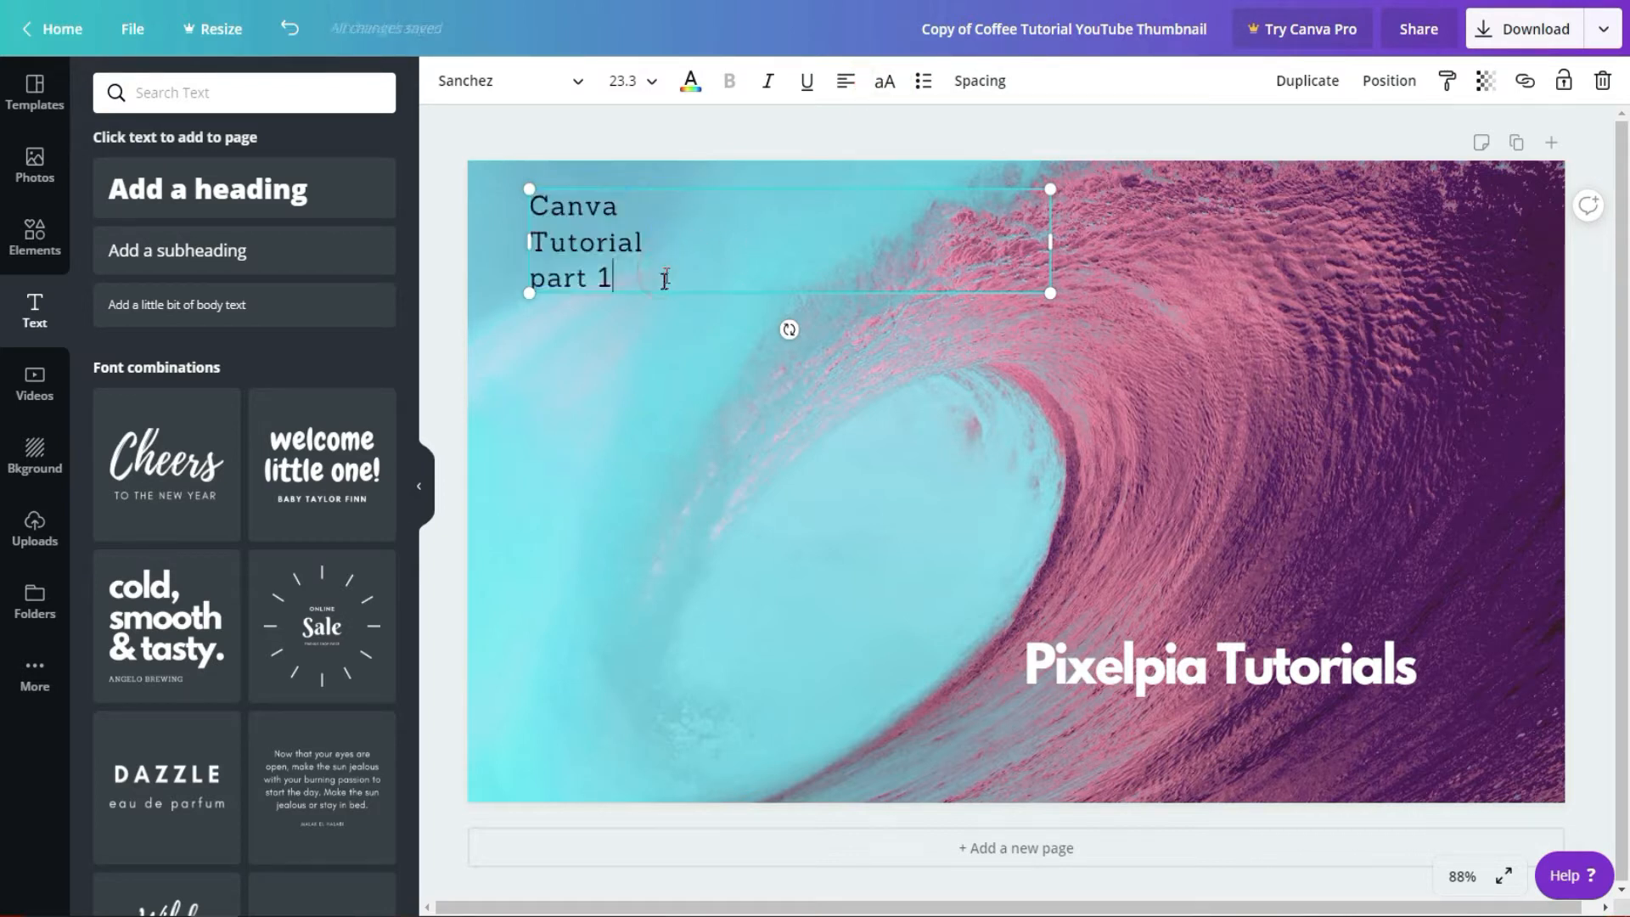
Step: Set the "Canva Tutorial part 1" text to font size 96 and move it down so it fits inside the thumbnail
drag(666, 273, 507, 201)
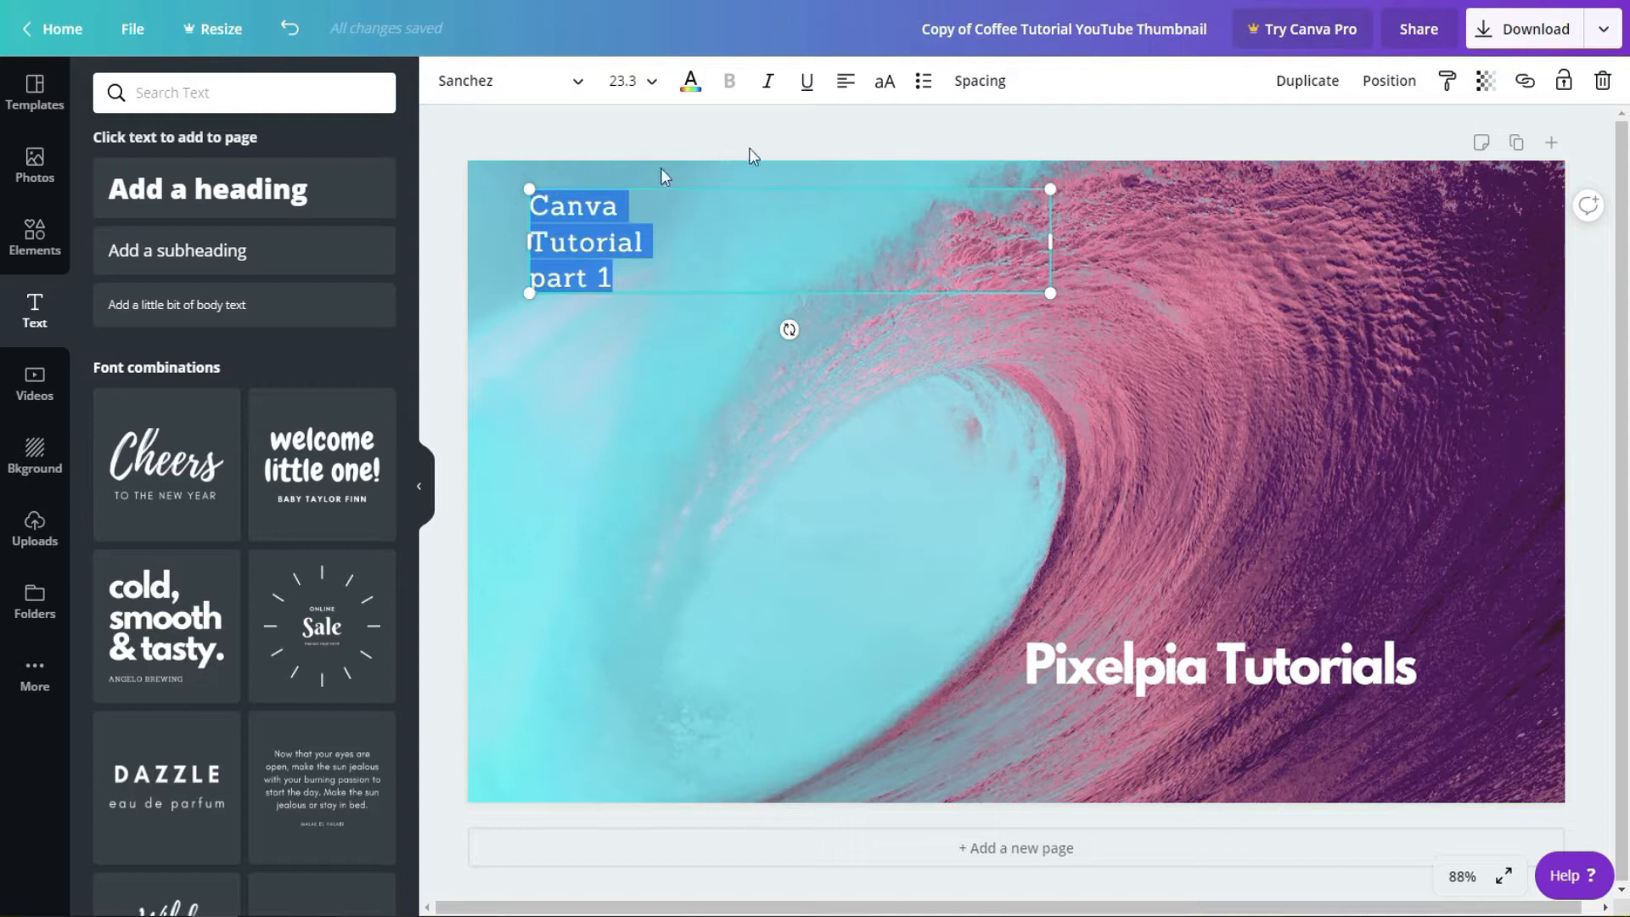
click(641, 80)
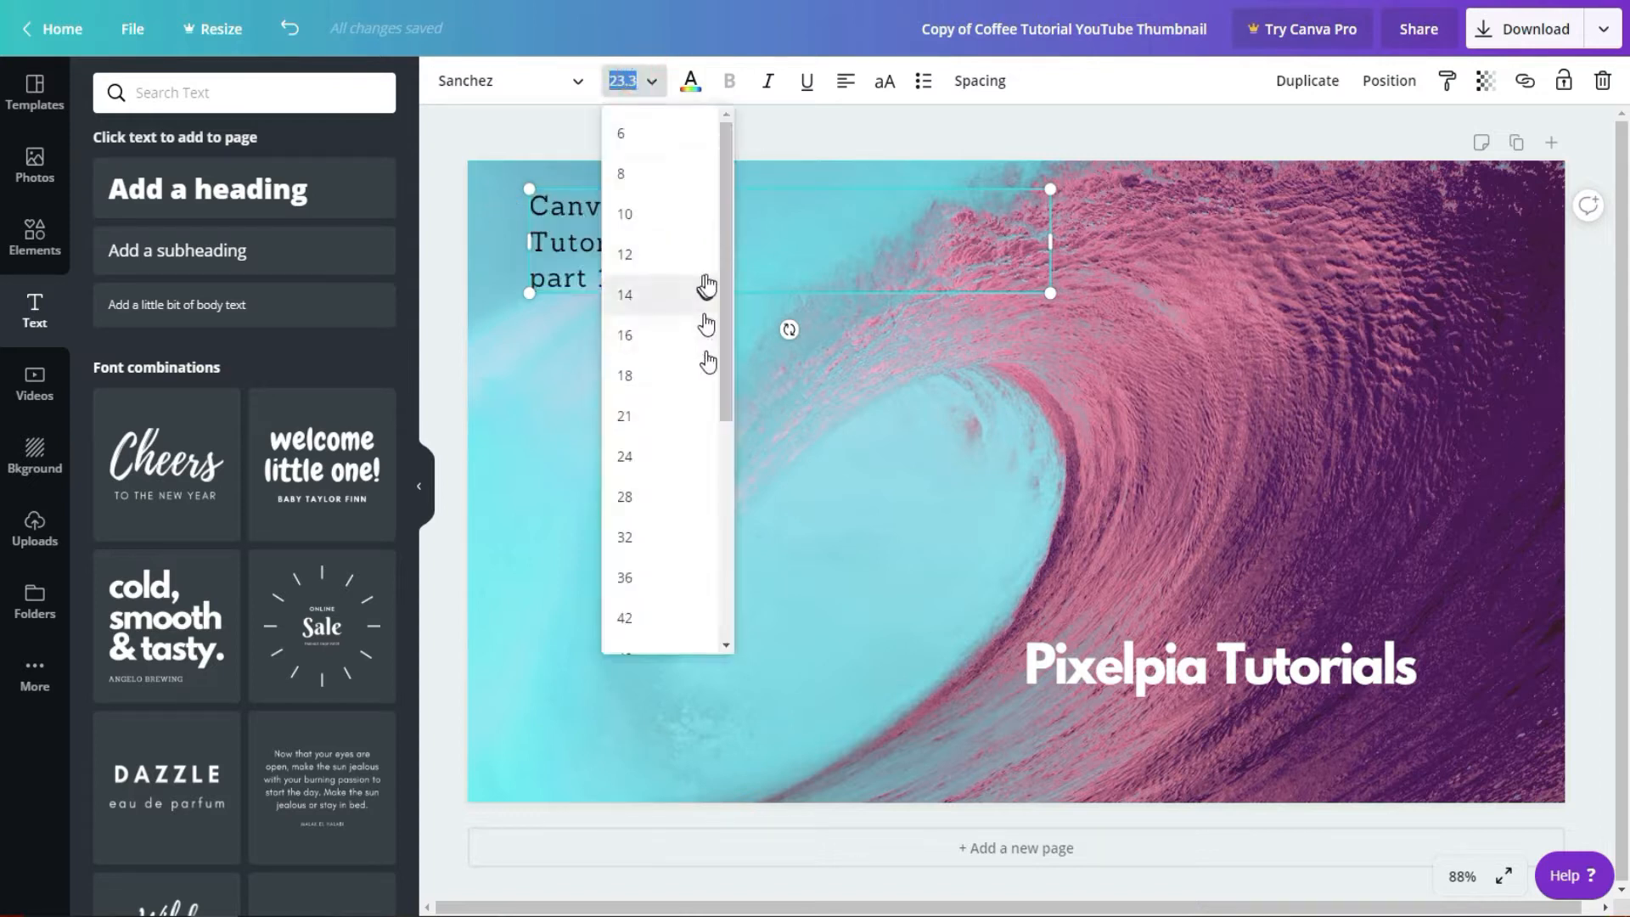
scroll(716, 291, down, 5)
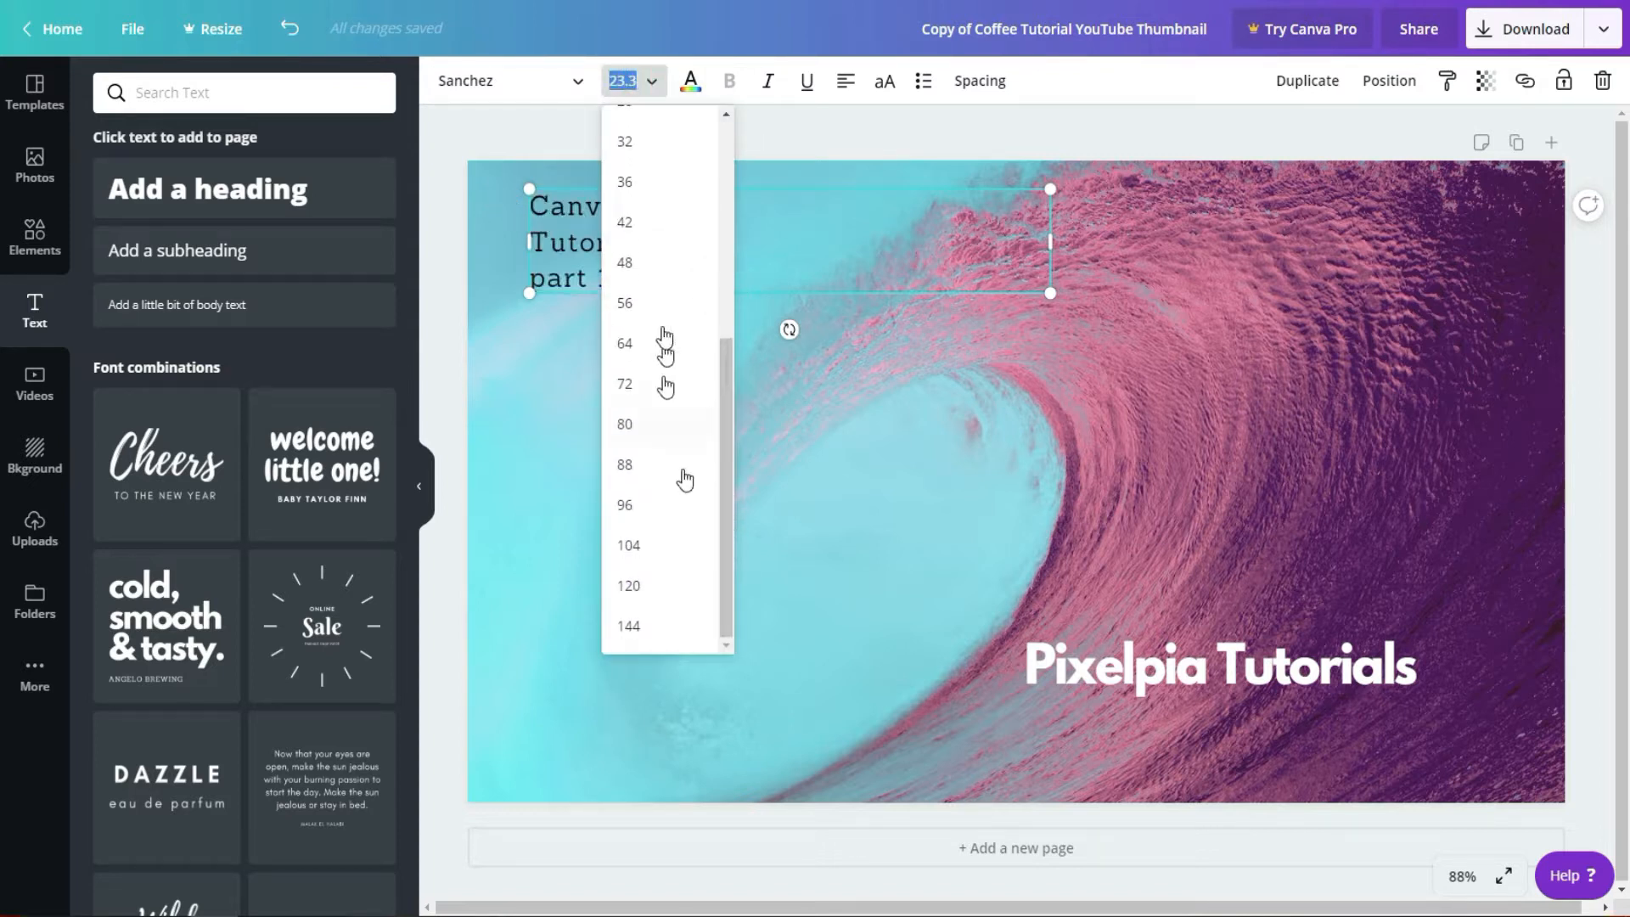
click(645, 506)
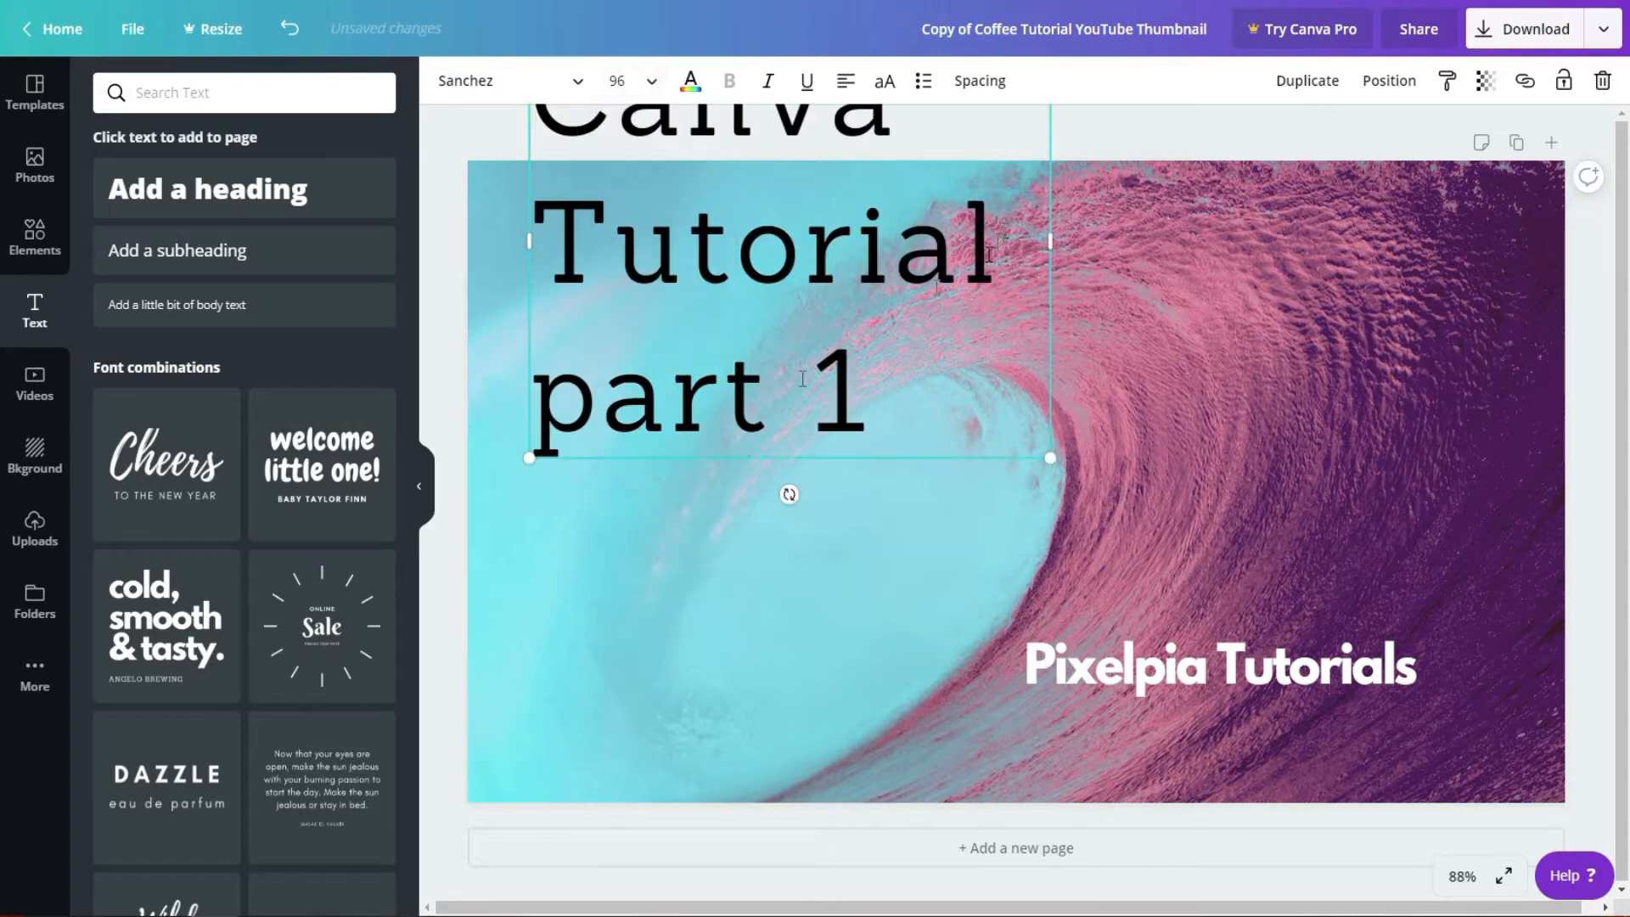
click(1251, 370)
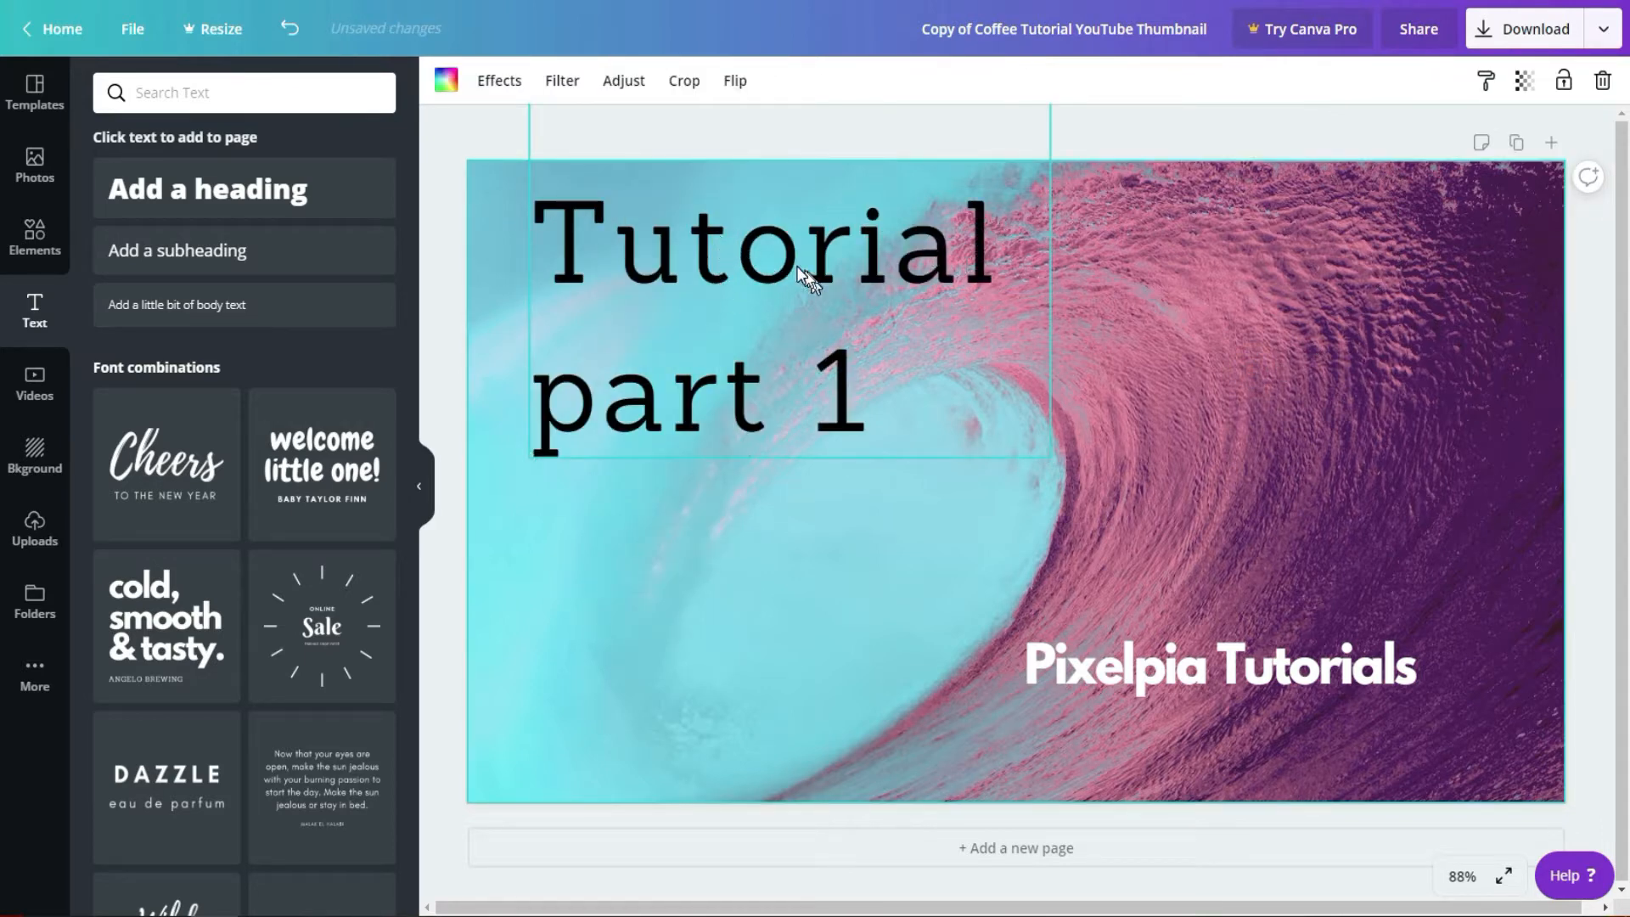
drag(793, 252, 784, 460)
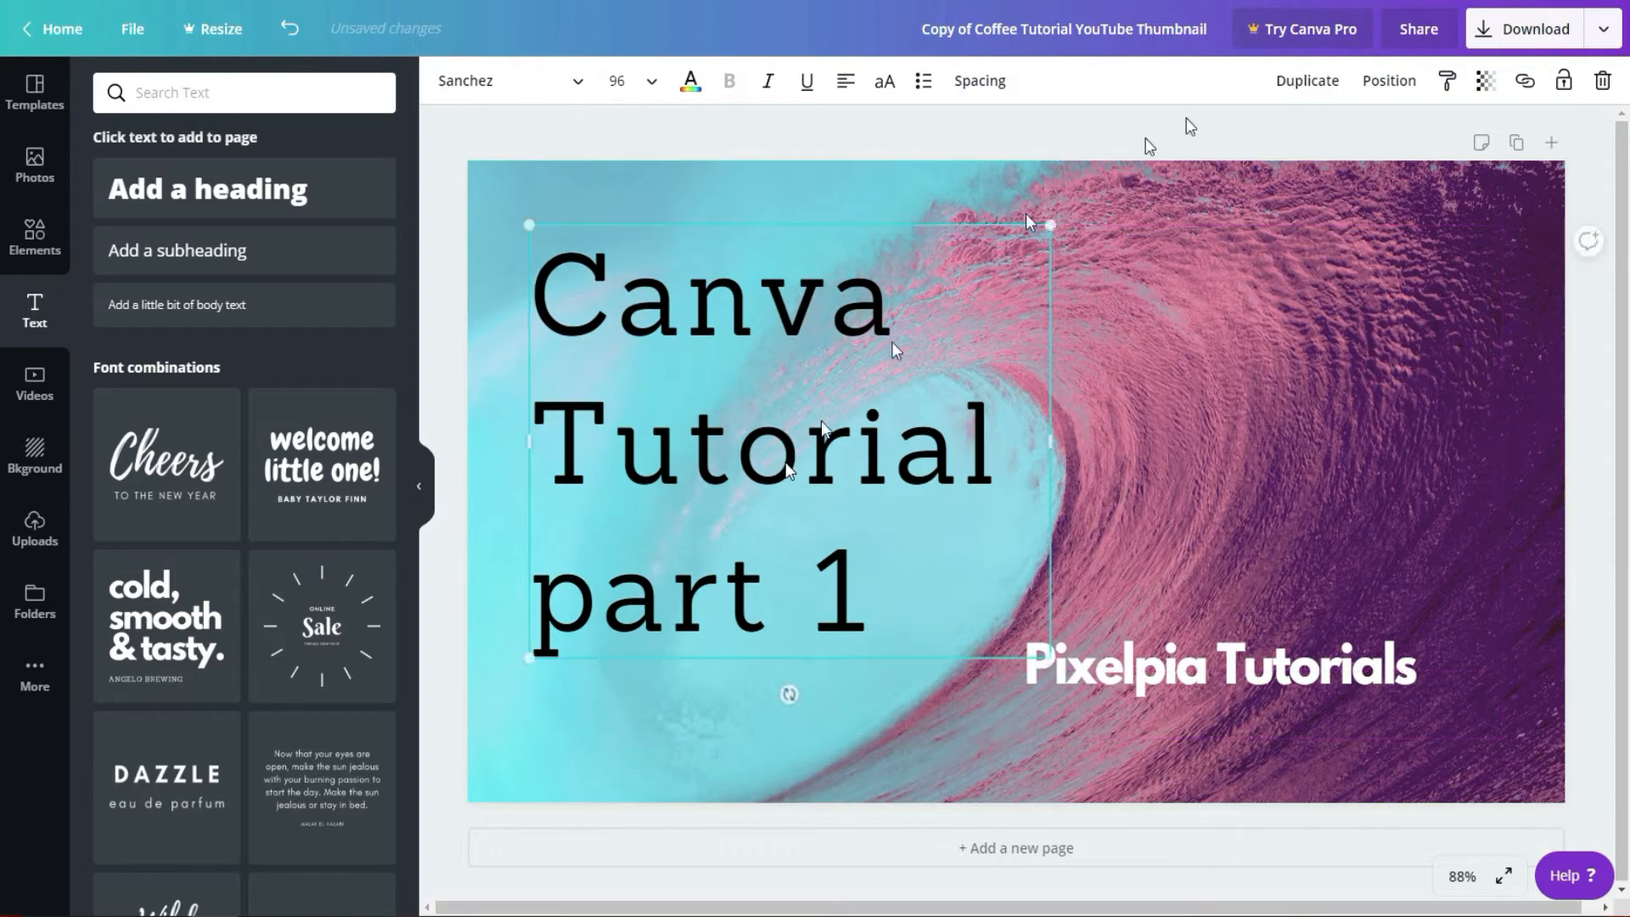
click(1360, 321)
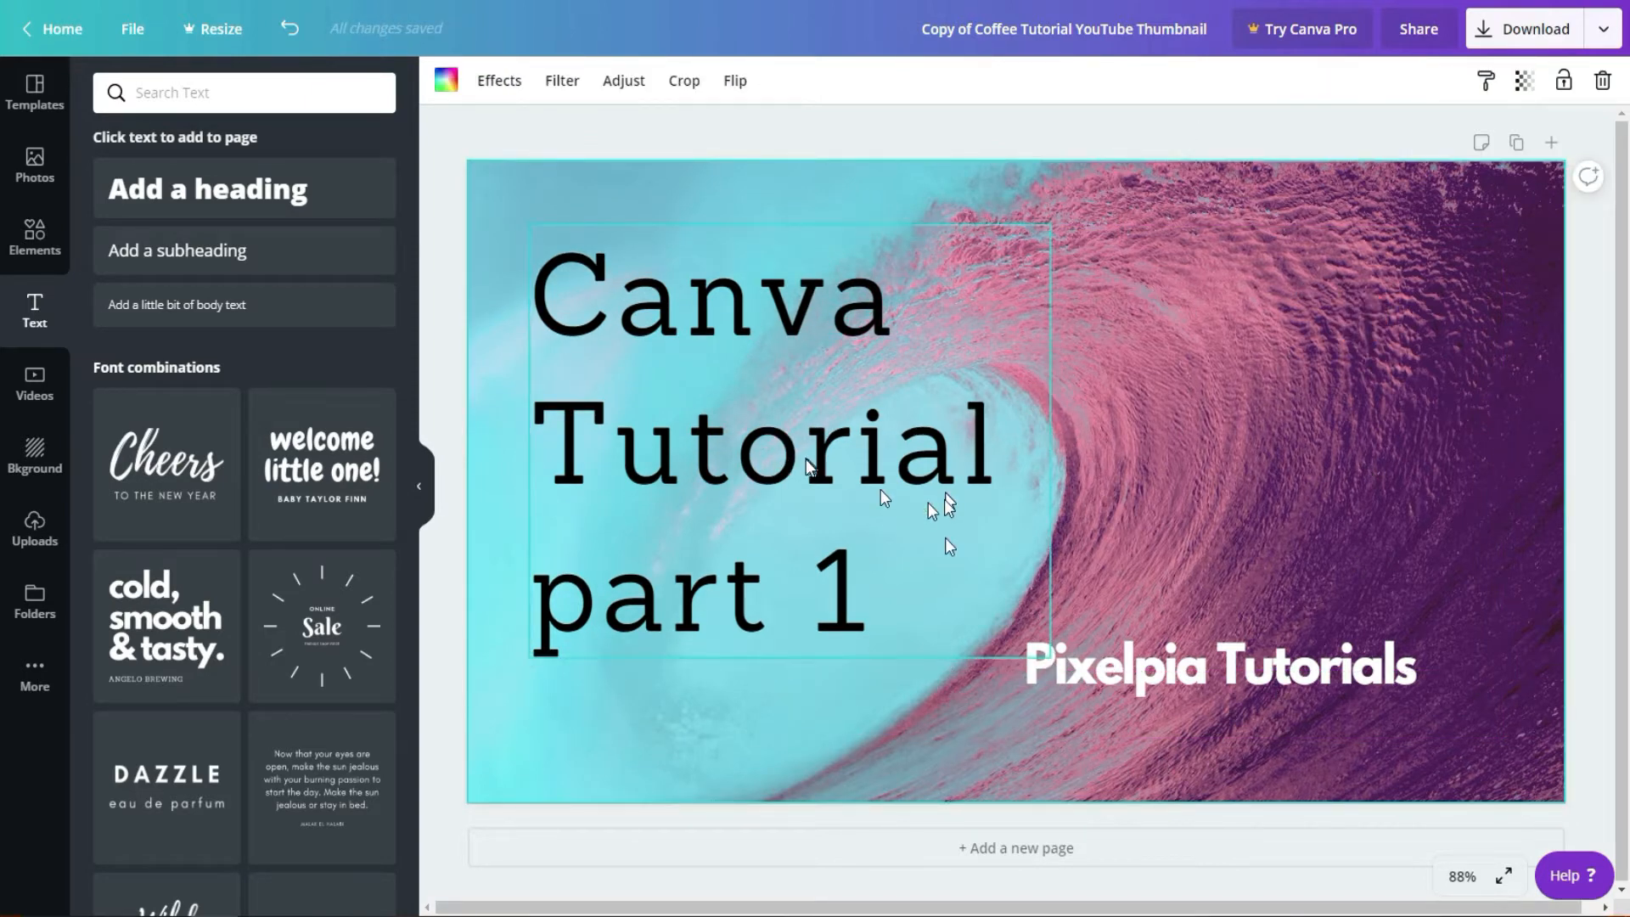
Step: Search the fonts for "hand writing" and apply Finger Paint to the "Canva Tutorial part 1" text
click(884, 613)
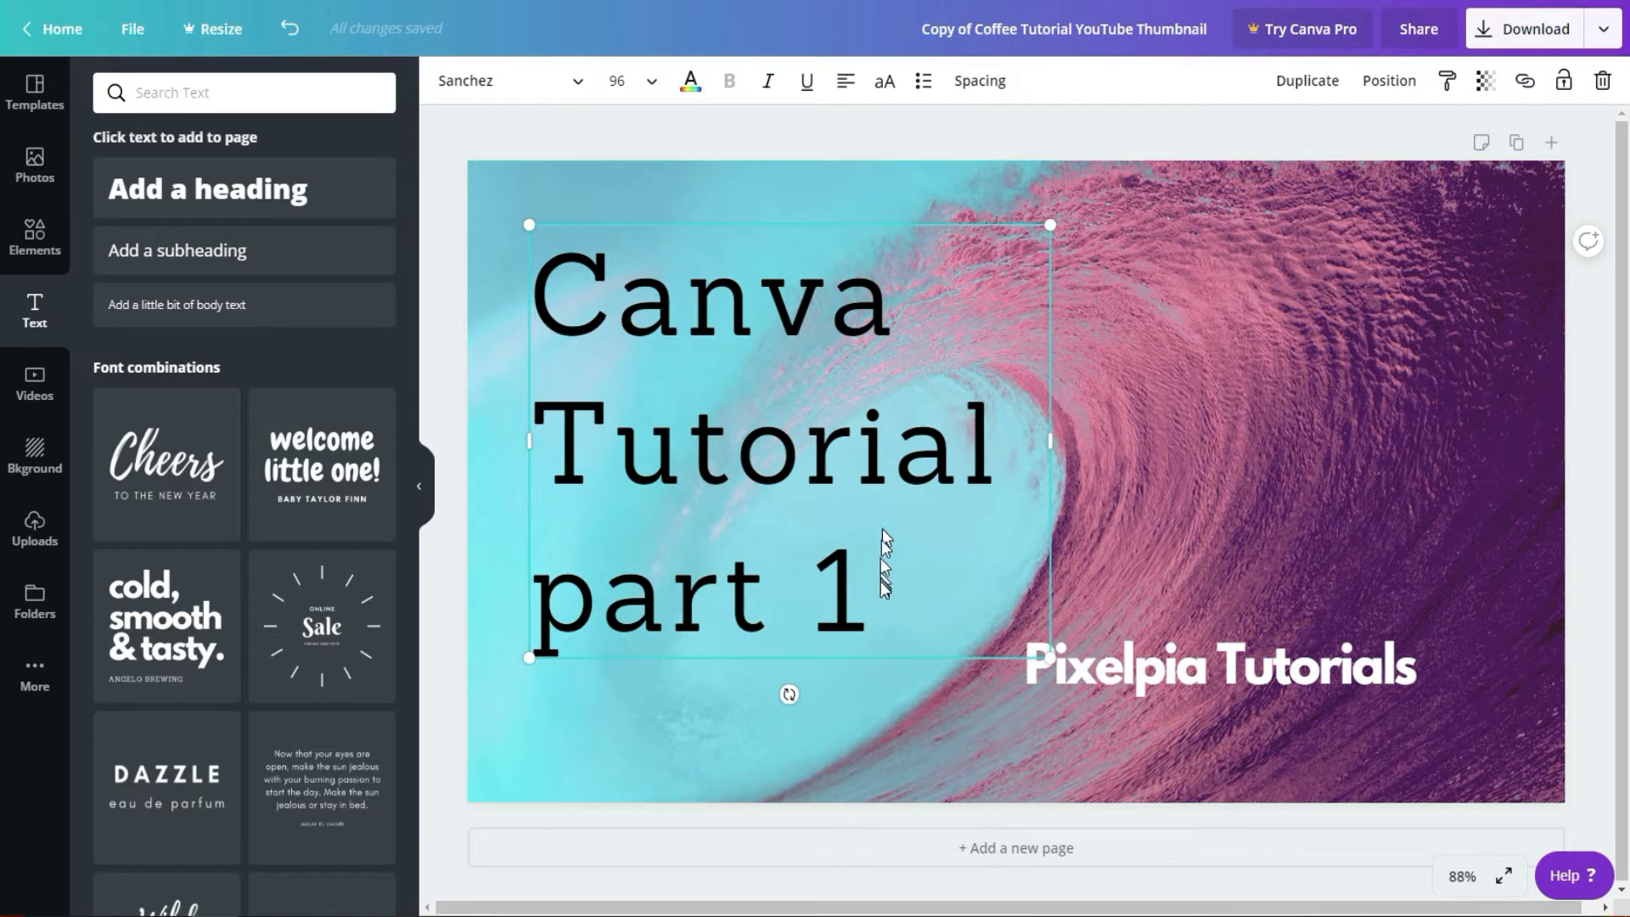
drag(879, 583, 522, 292)
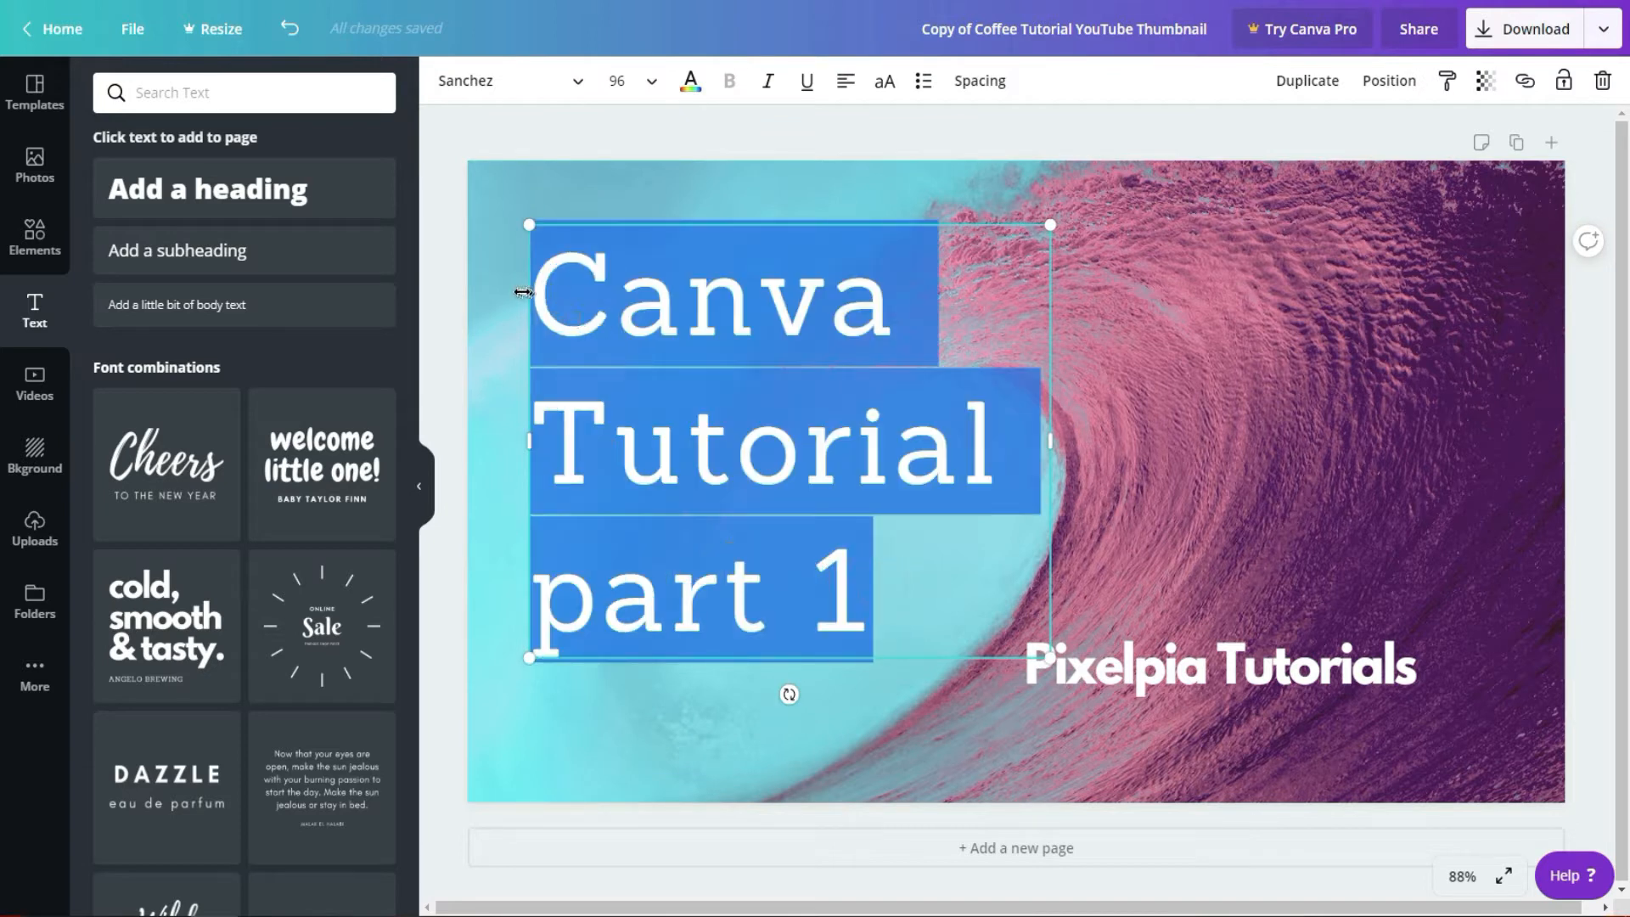
click(576, 86)
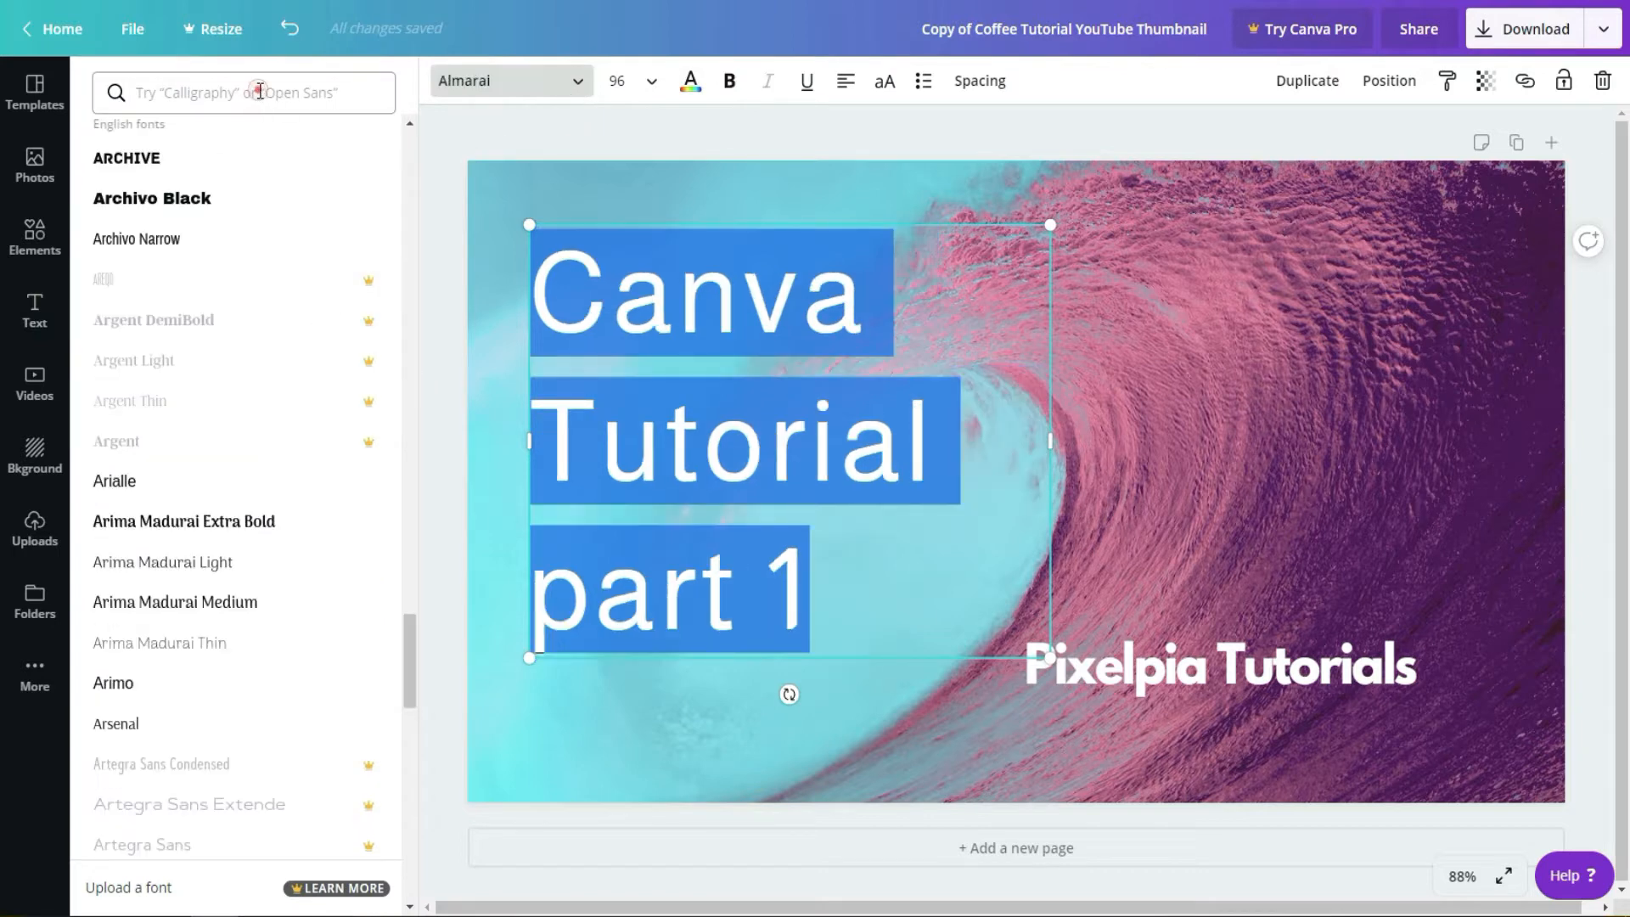
click(260, 90)
text(hand)
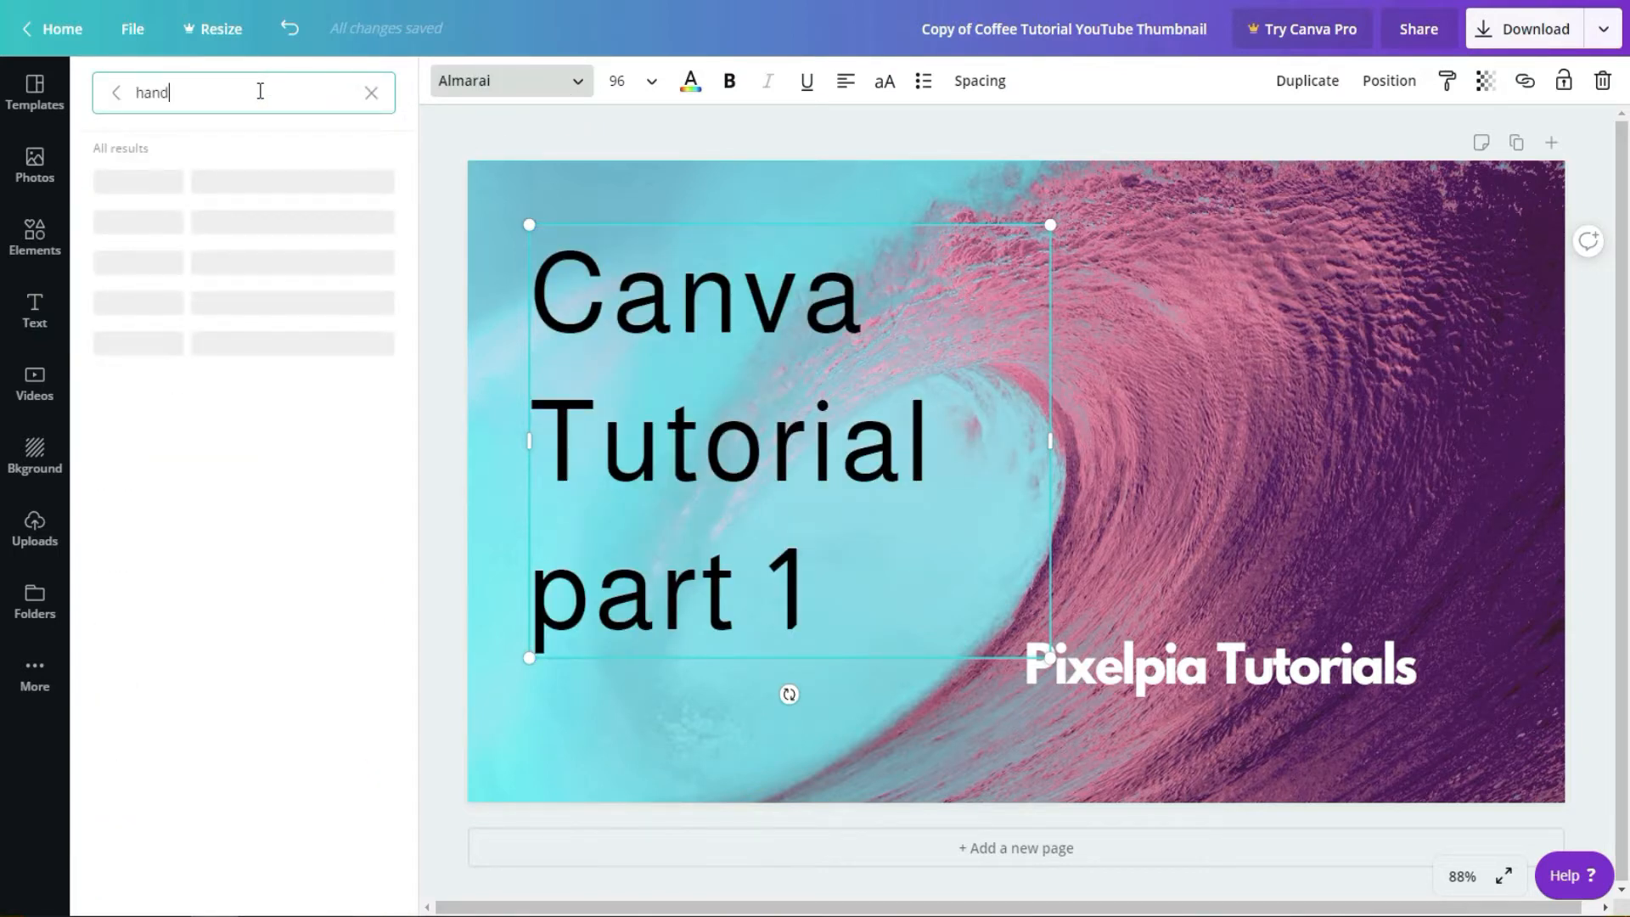
text( writing)
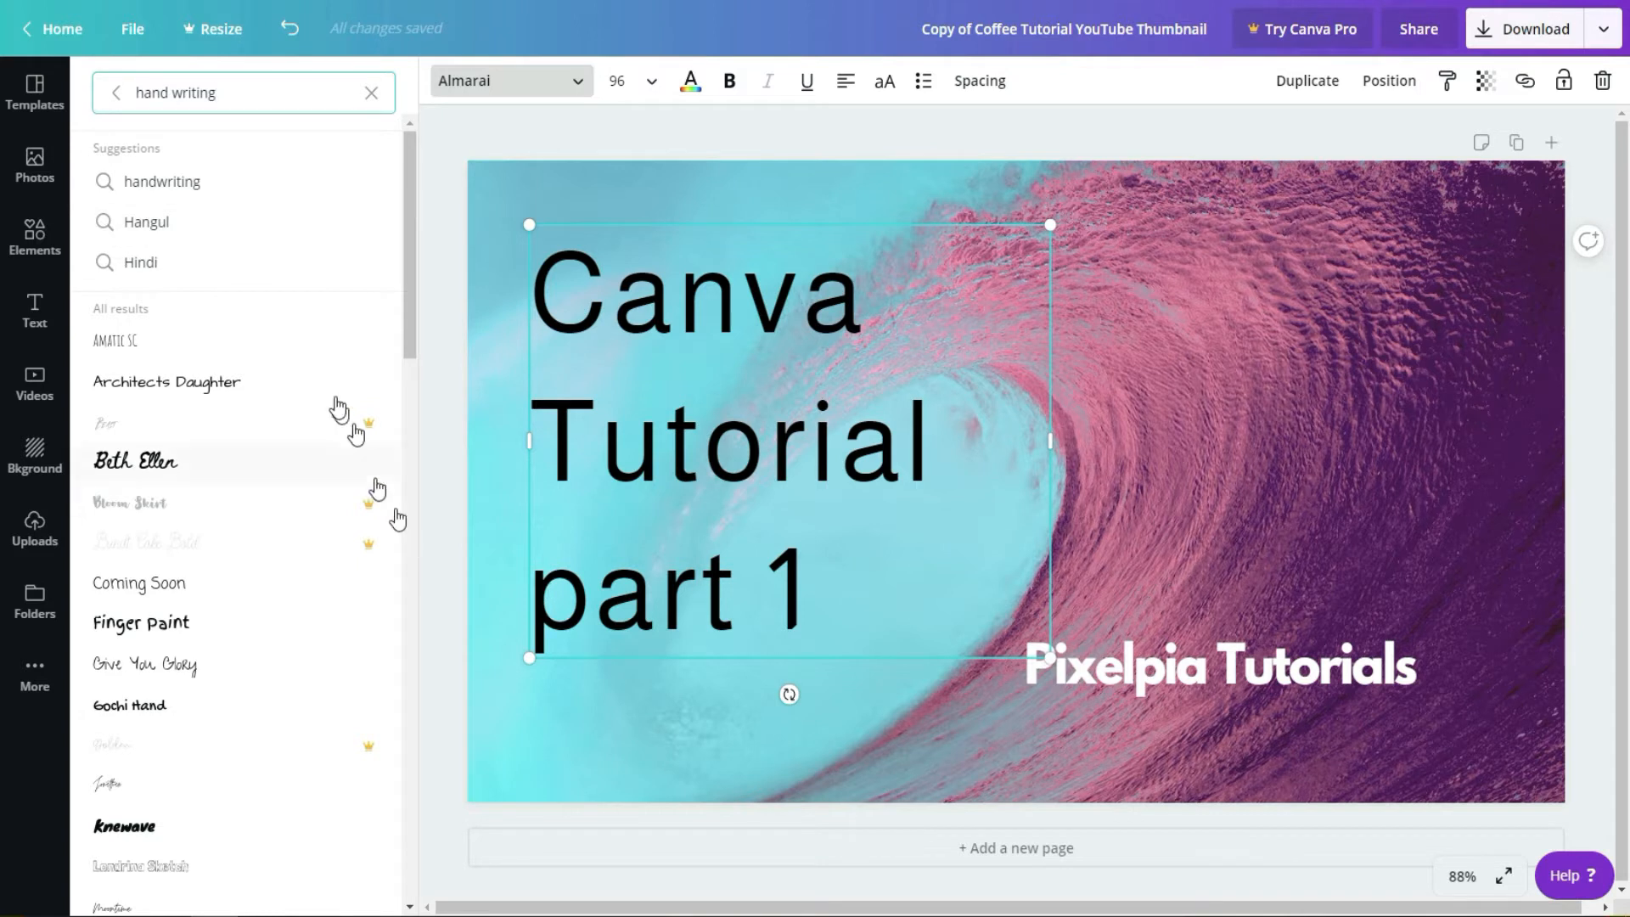
click(206, 392)
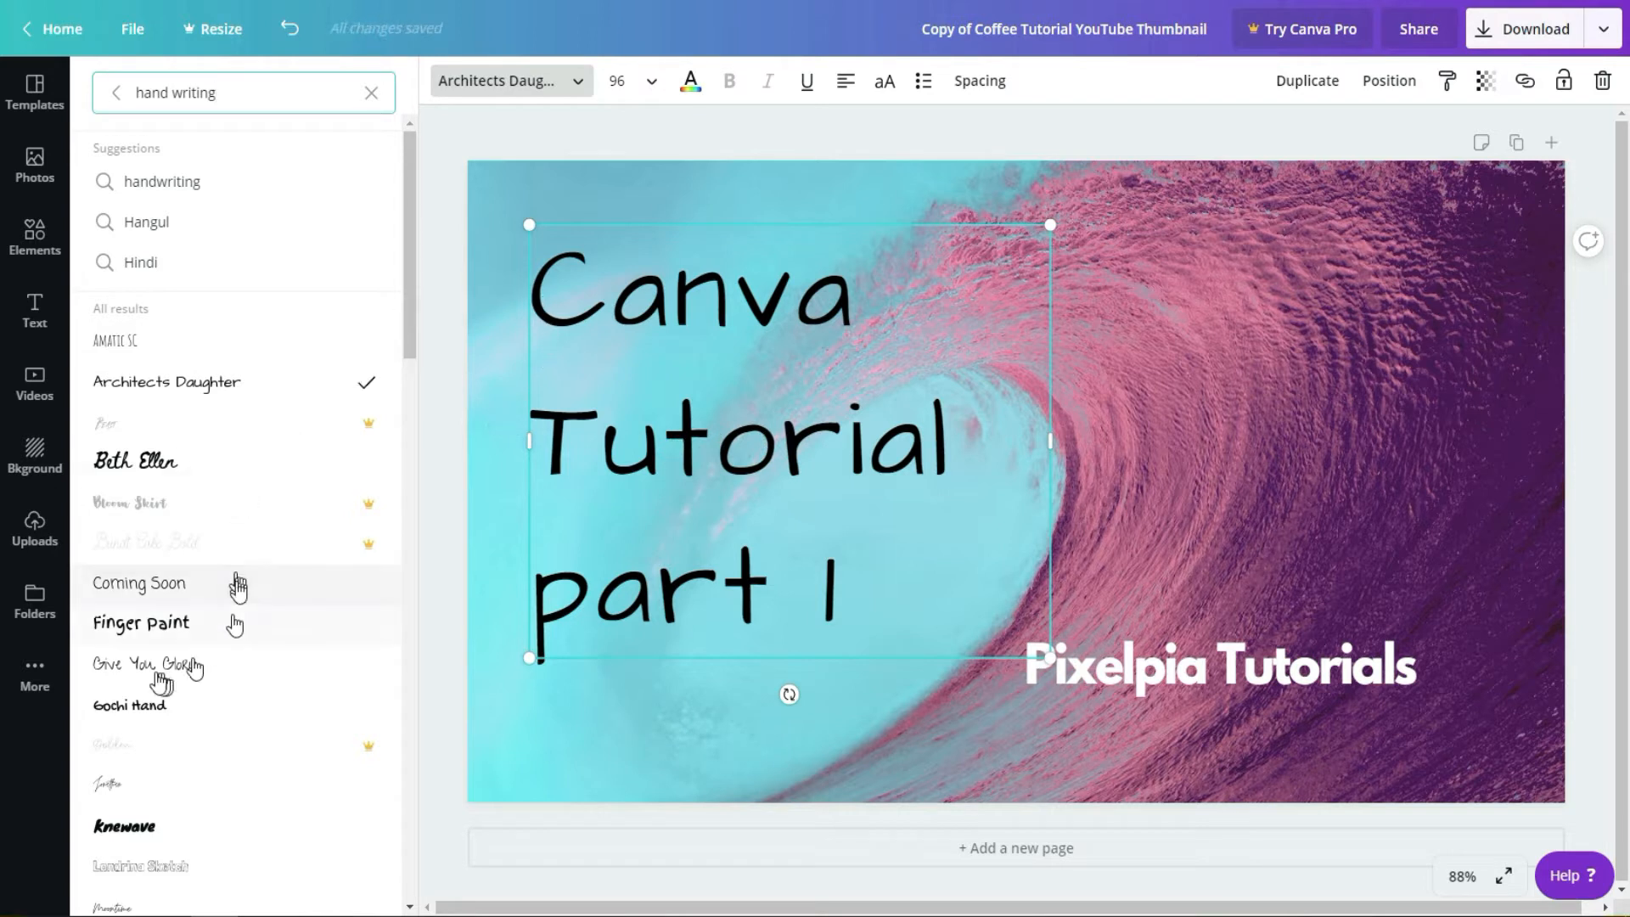
click(147, 626)
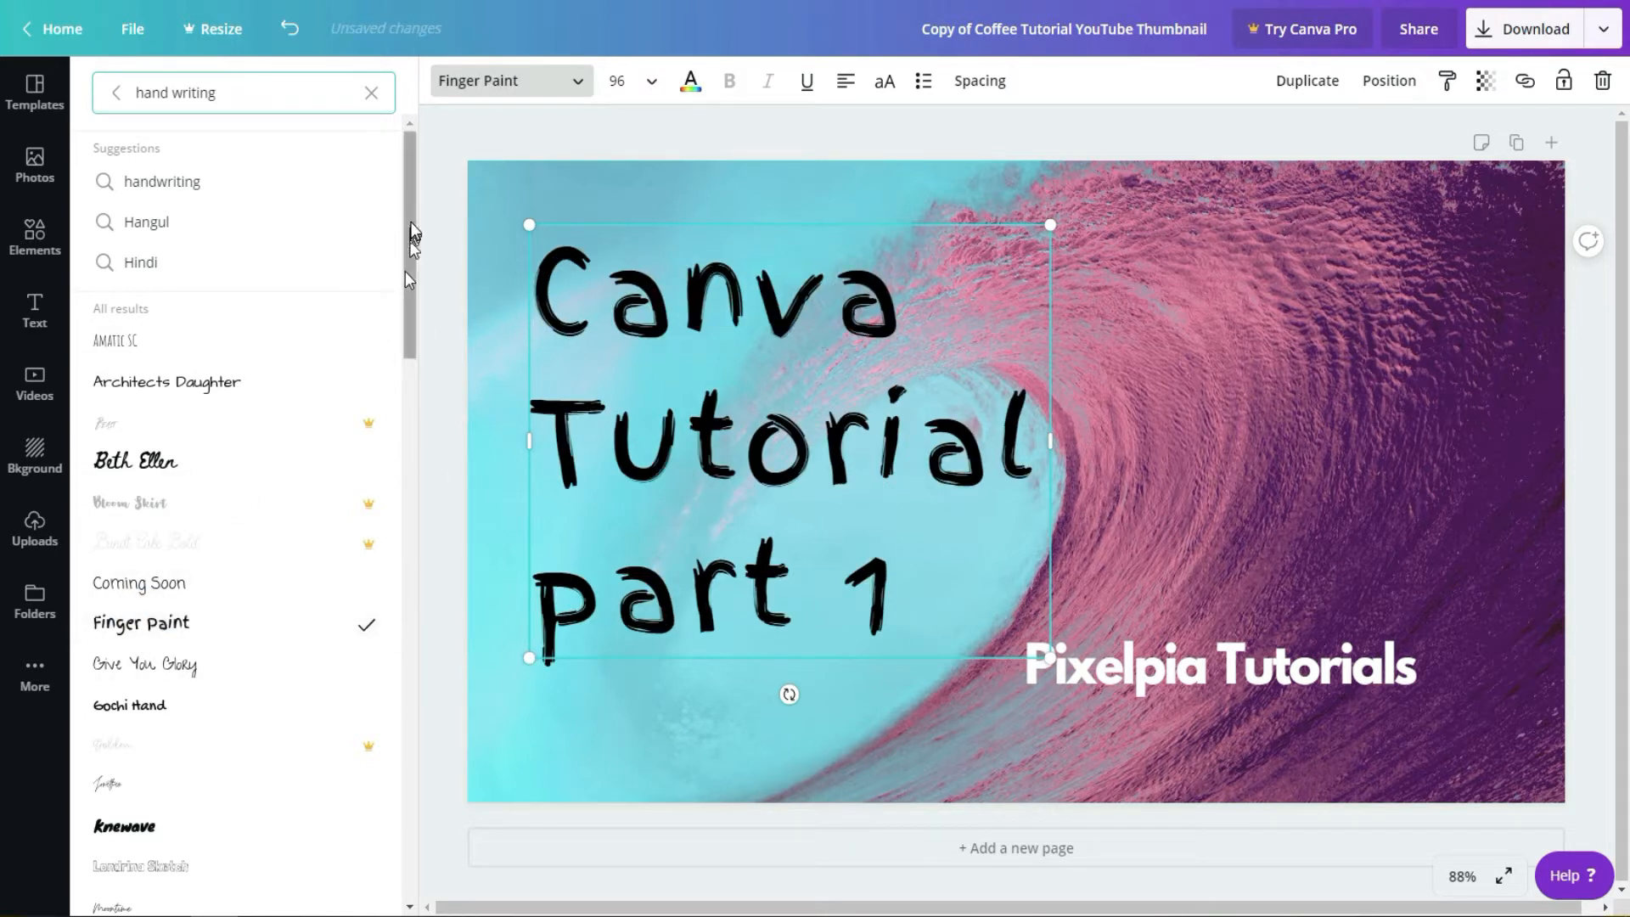
click(1384, 446)
Step: Copy the "Pixelpia Tutorials" text and paste a duplicate of it onto the thumbnail
click(1210, 674)
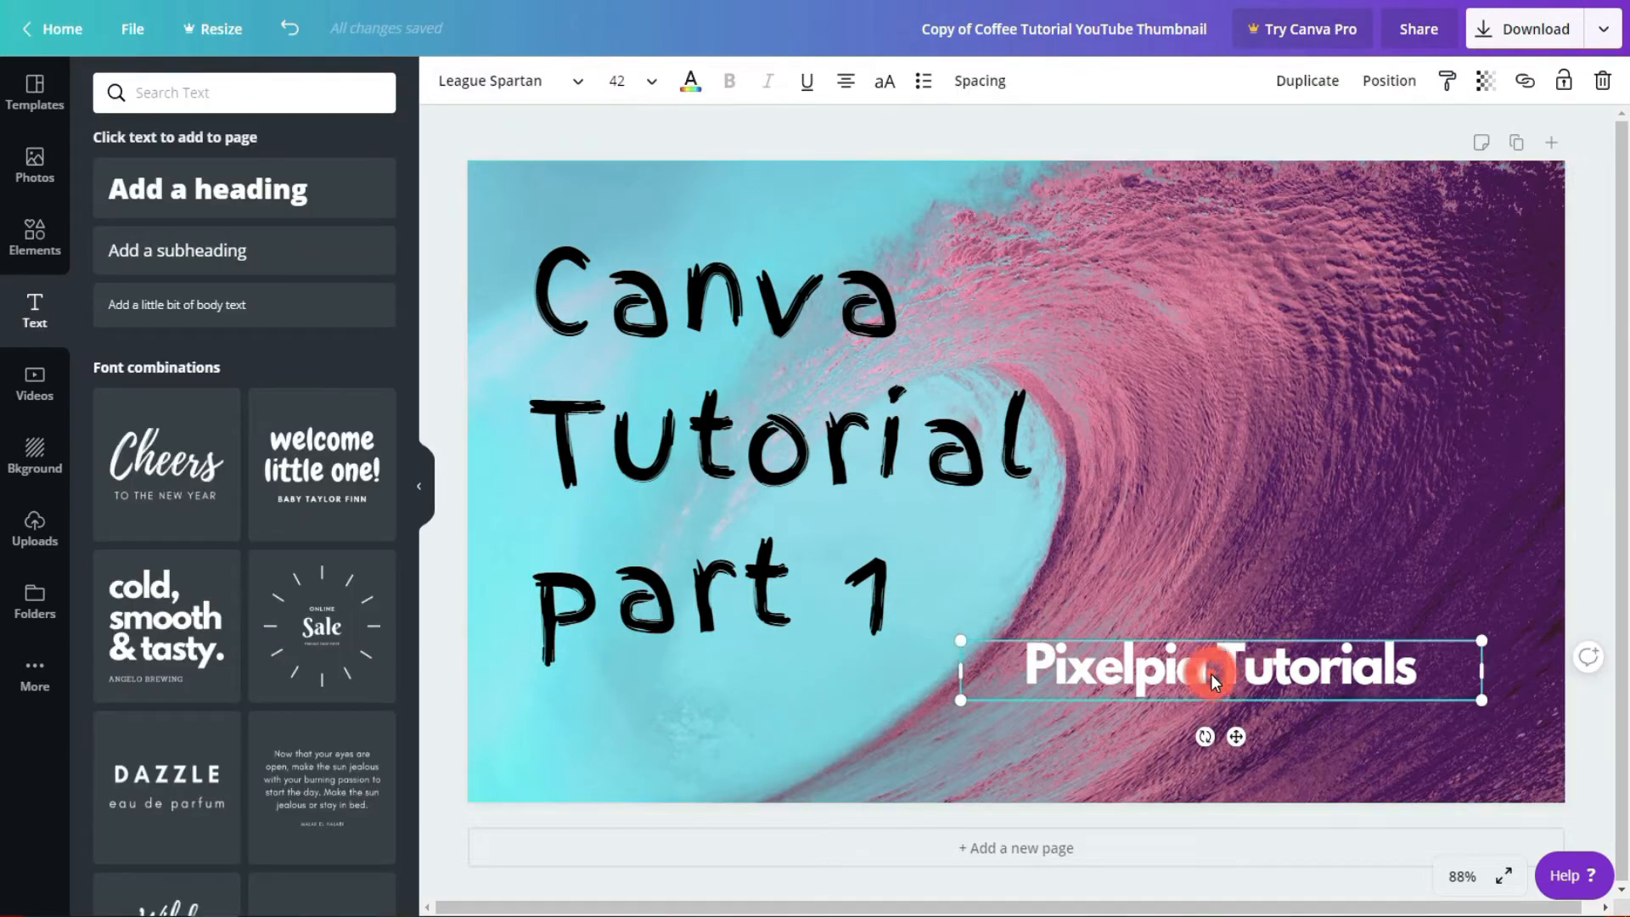
double_click(1211, 674)
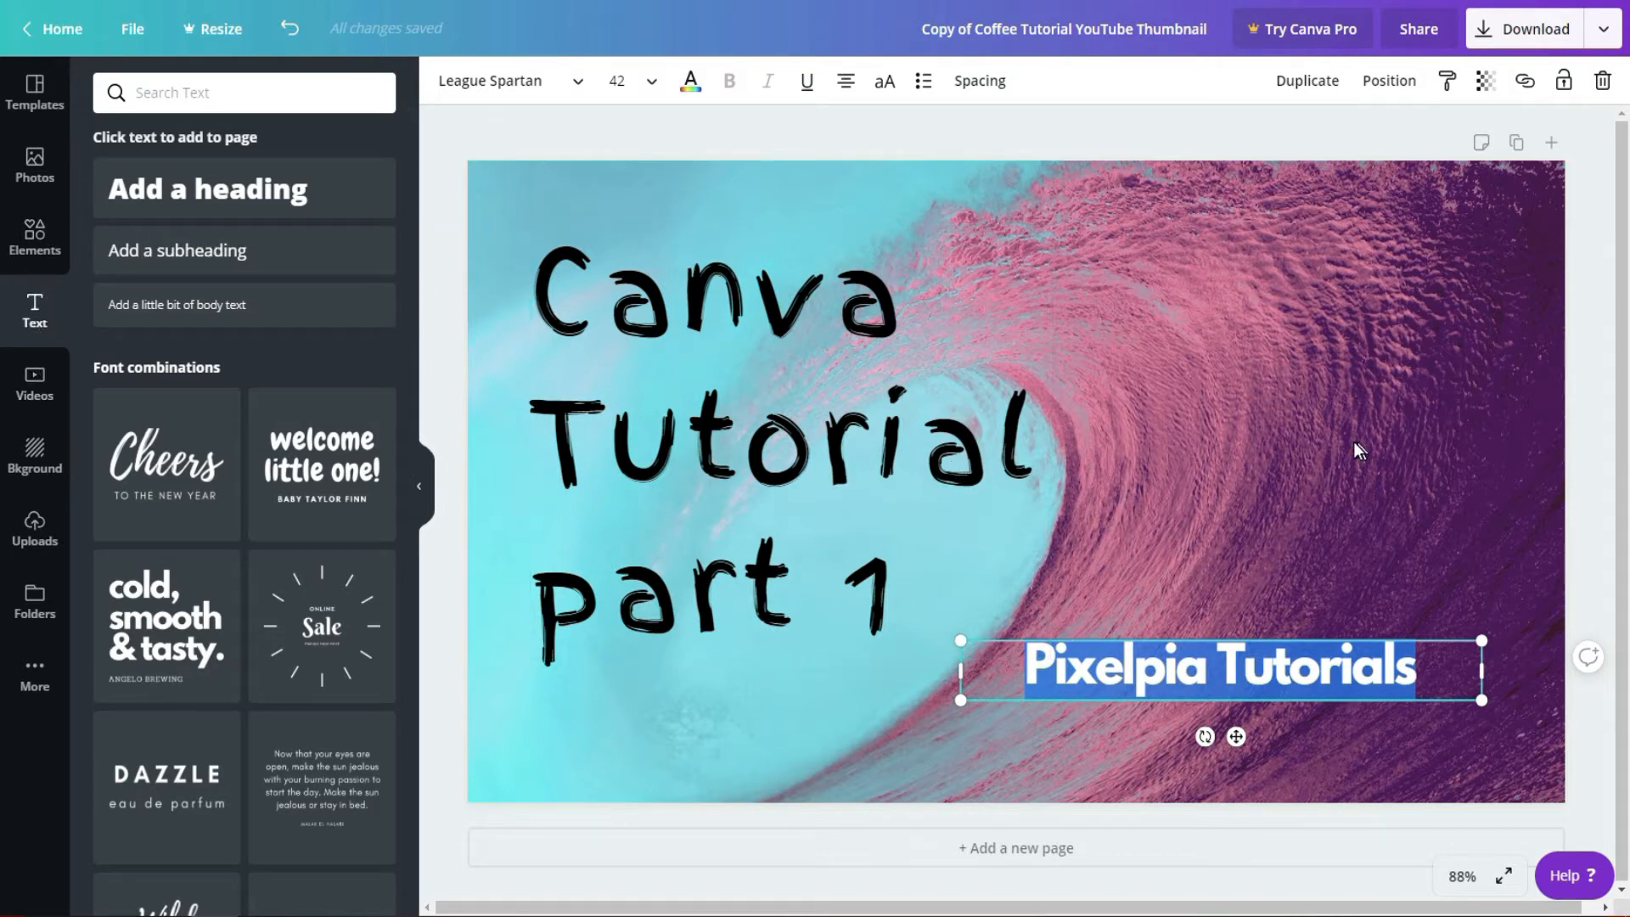
click(1212, 556)
right_click(1153, 662)
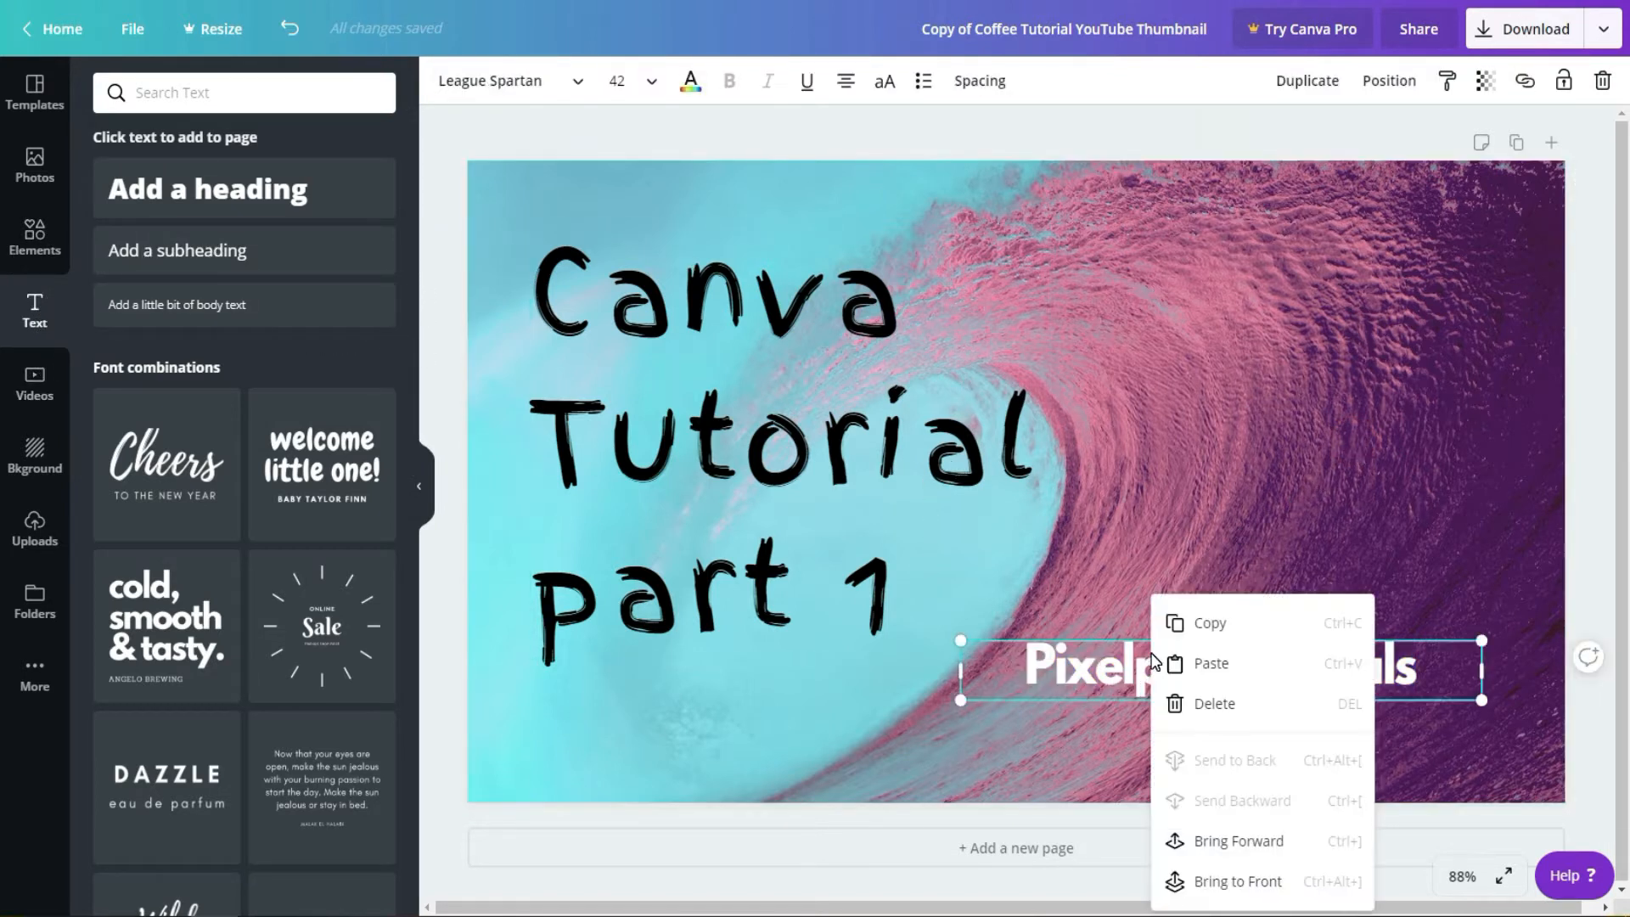
click(1227, 629)
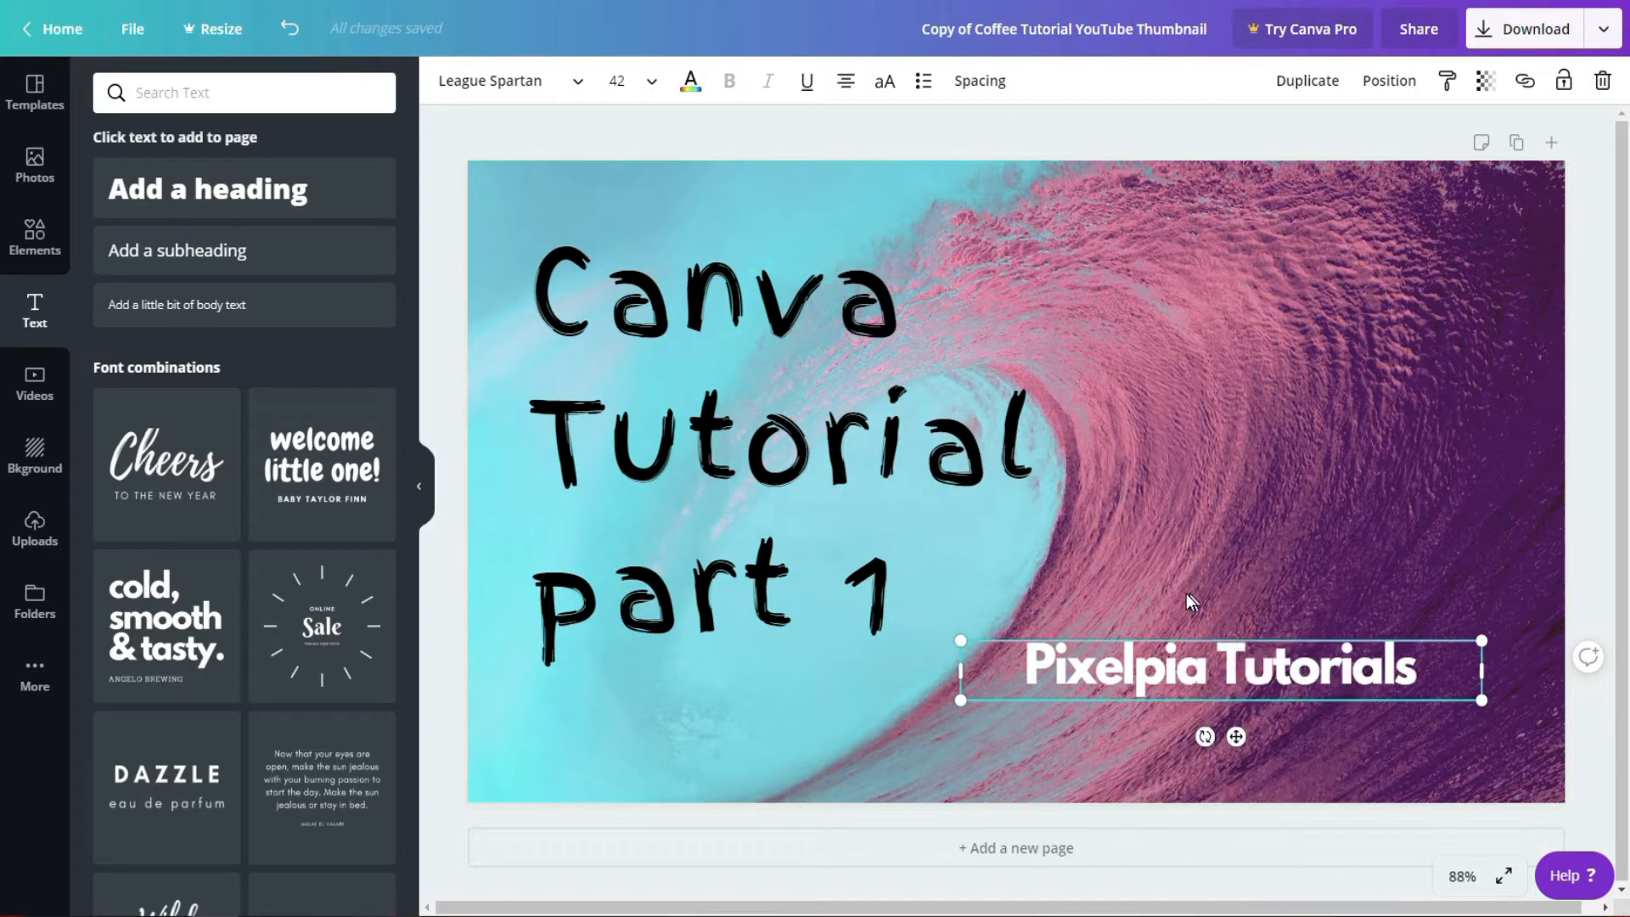
right_click(1202, 570)
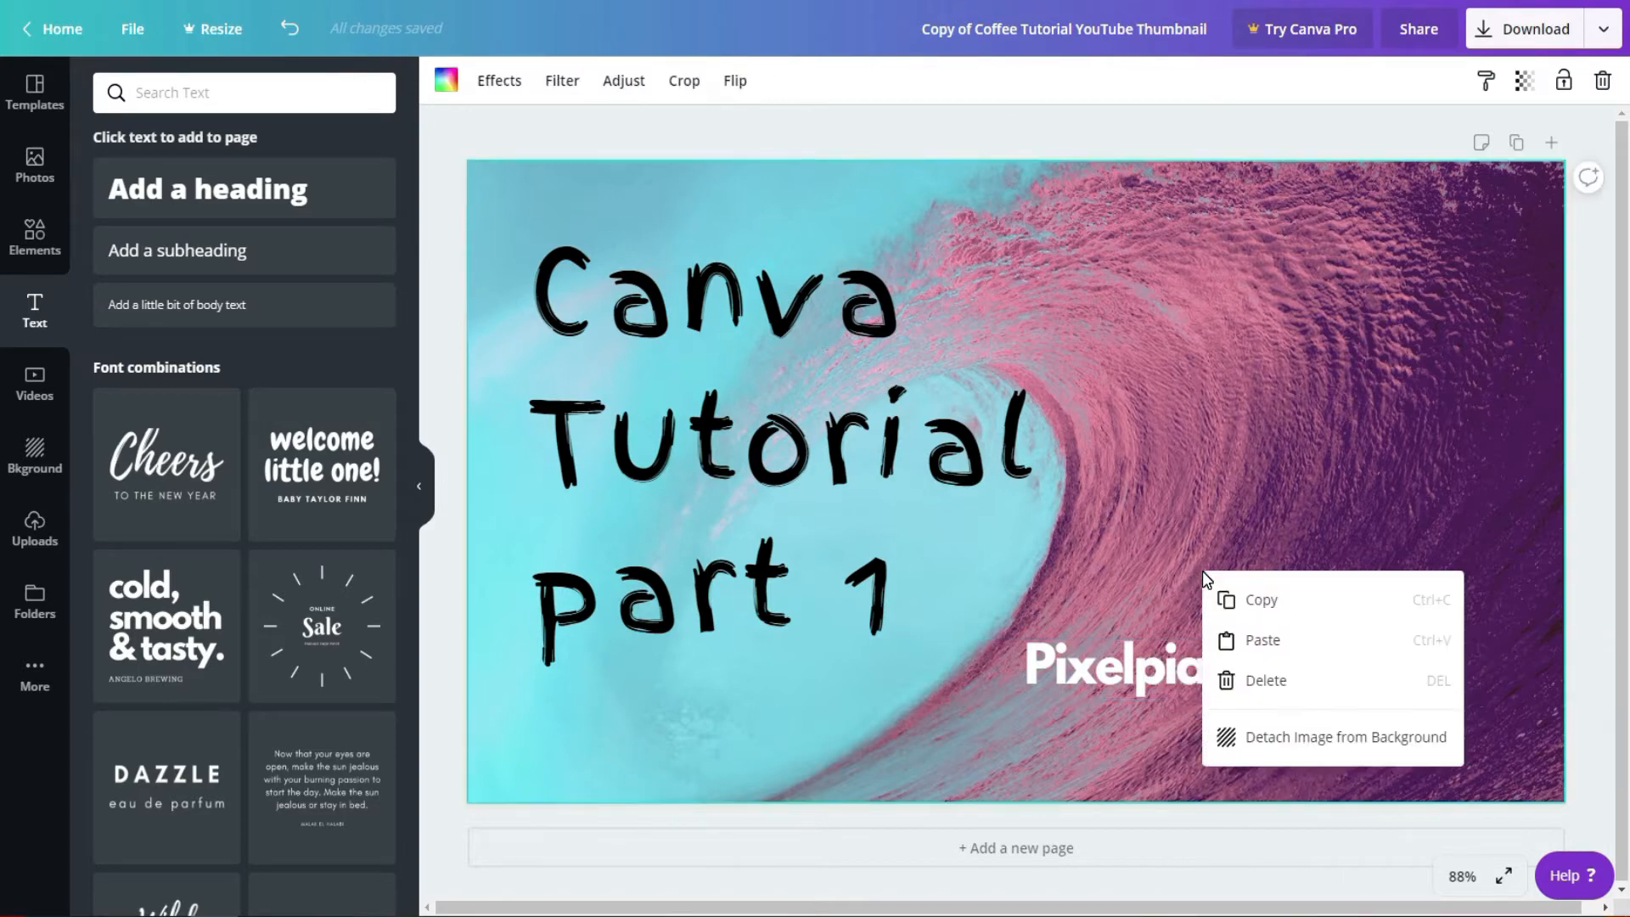
click(1279, 649)
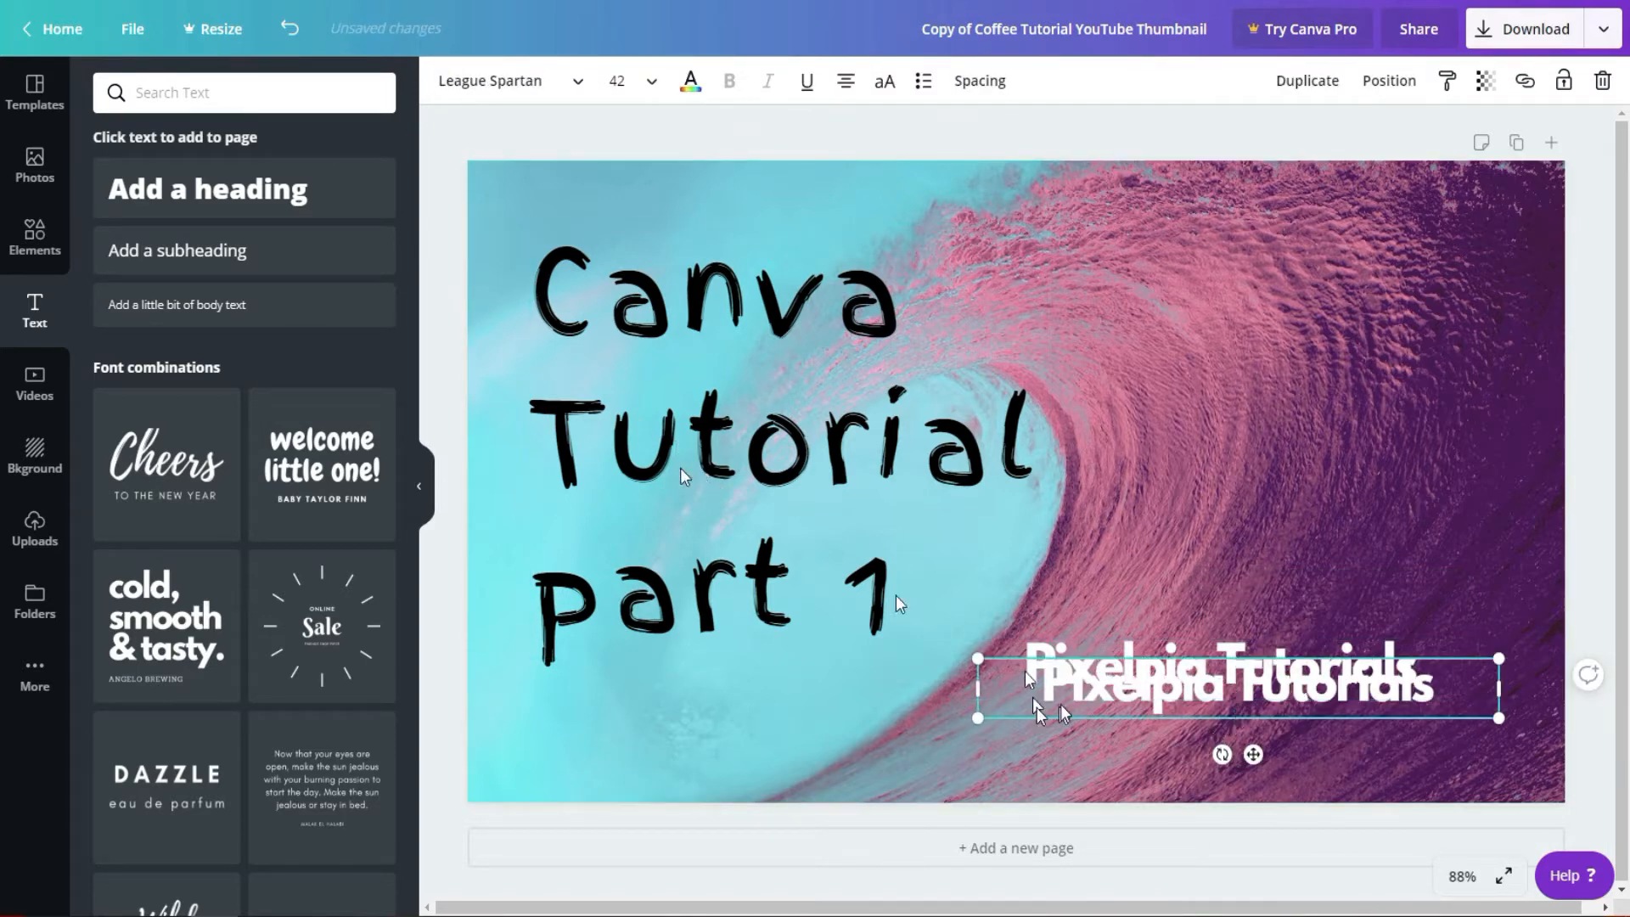
Step: Select all the text in the pasted "Pixelpia Tutorials" copy and color it dark grey from the default colors
double_click(1200, 692)
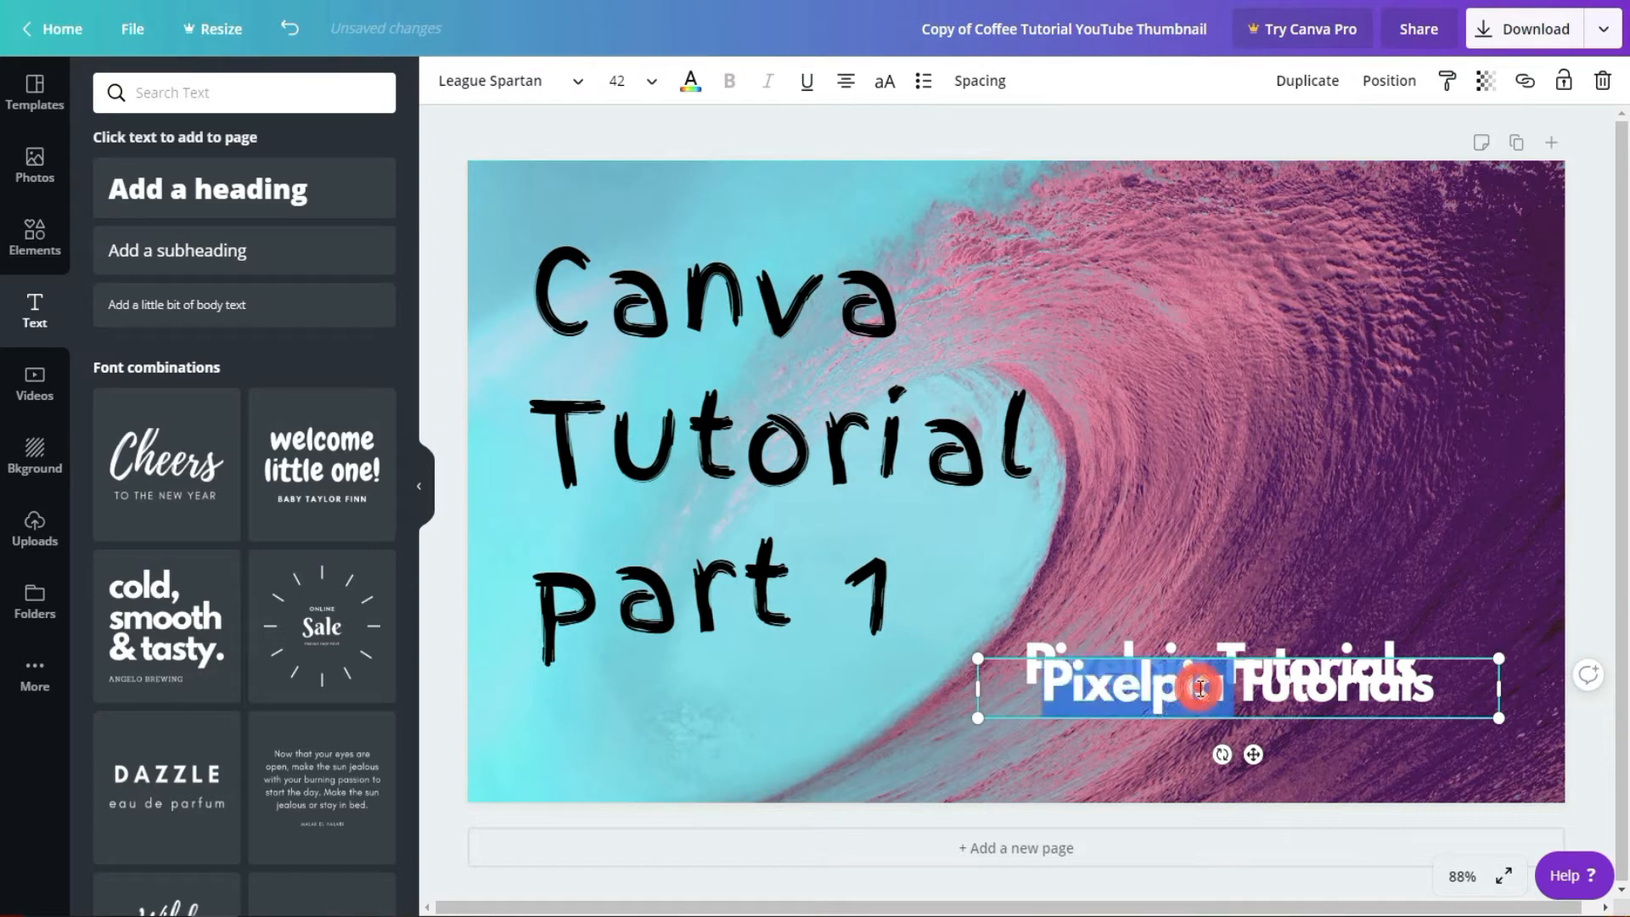
click(1022, 696)
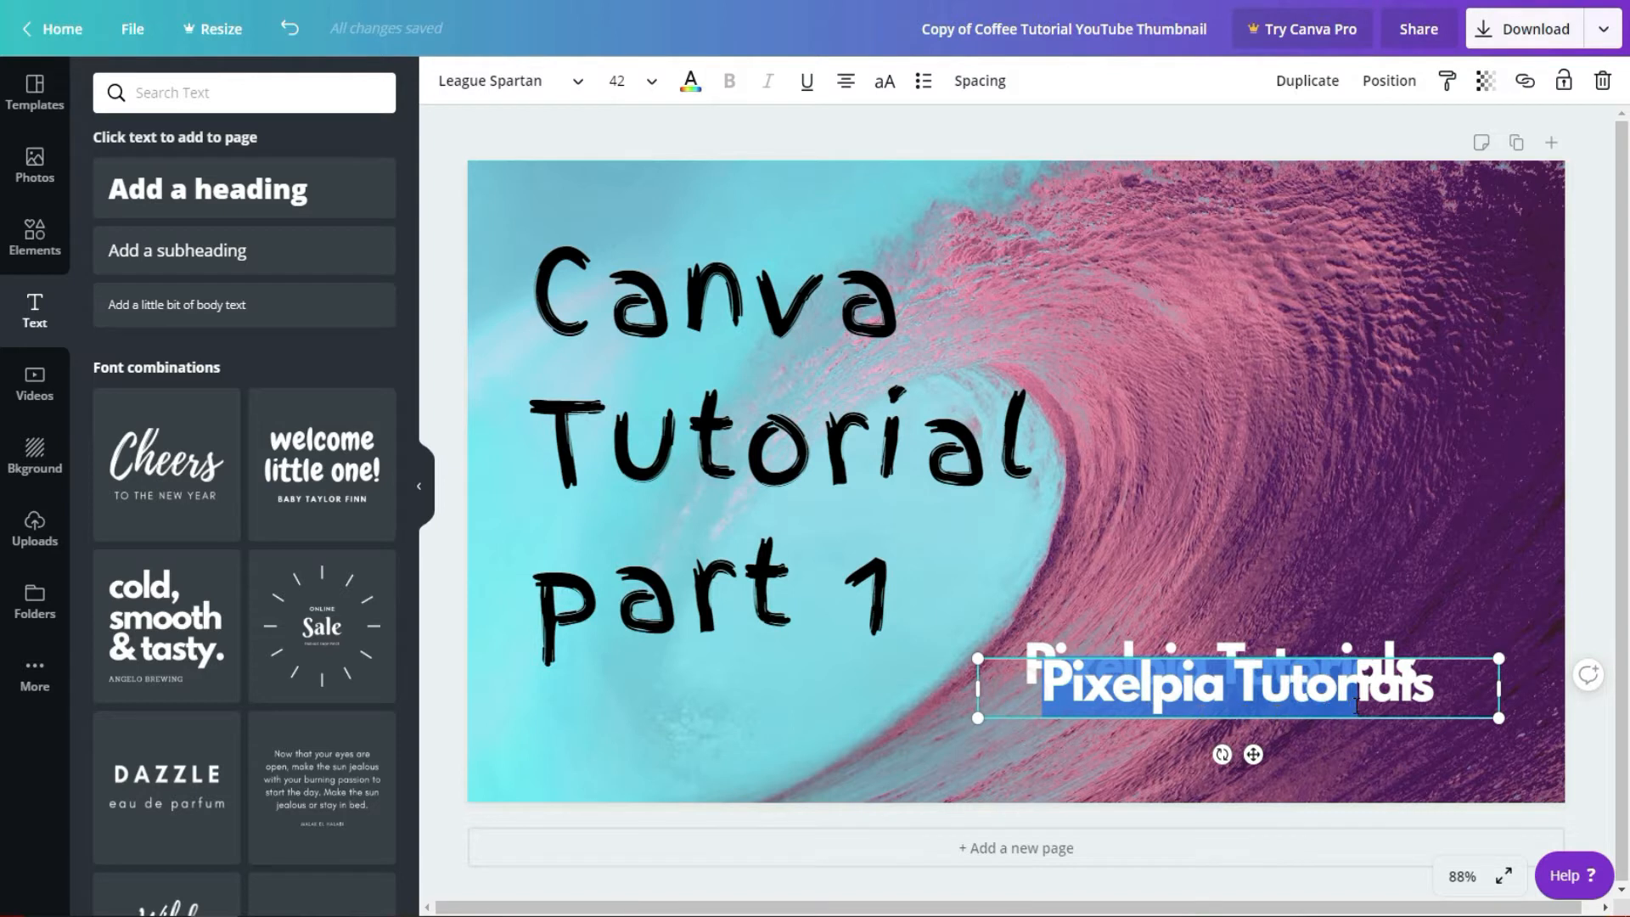
drag(1356, 704, 1443, 696)
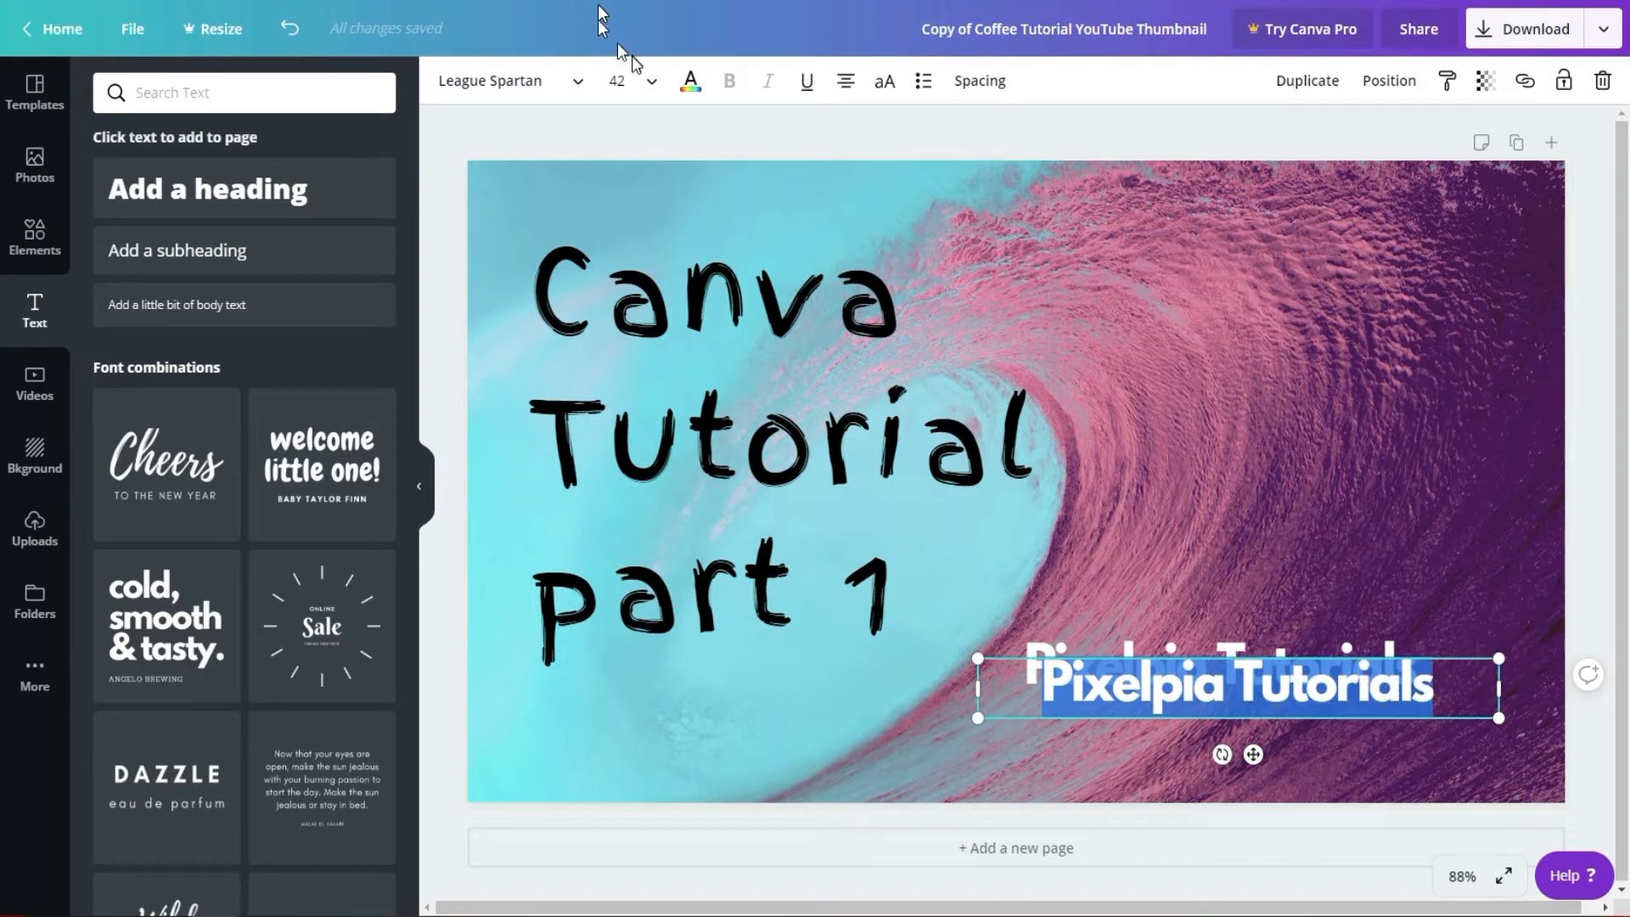
click(690, 81)
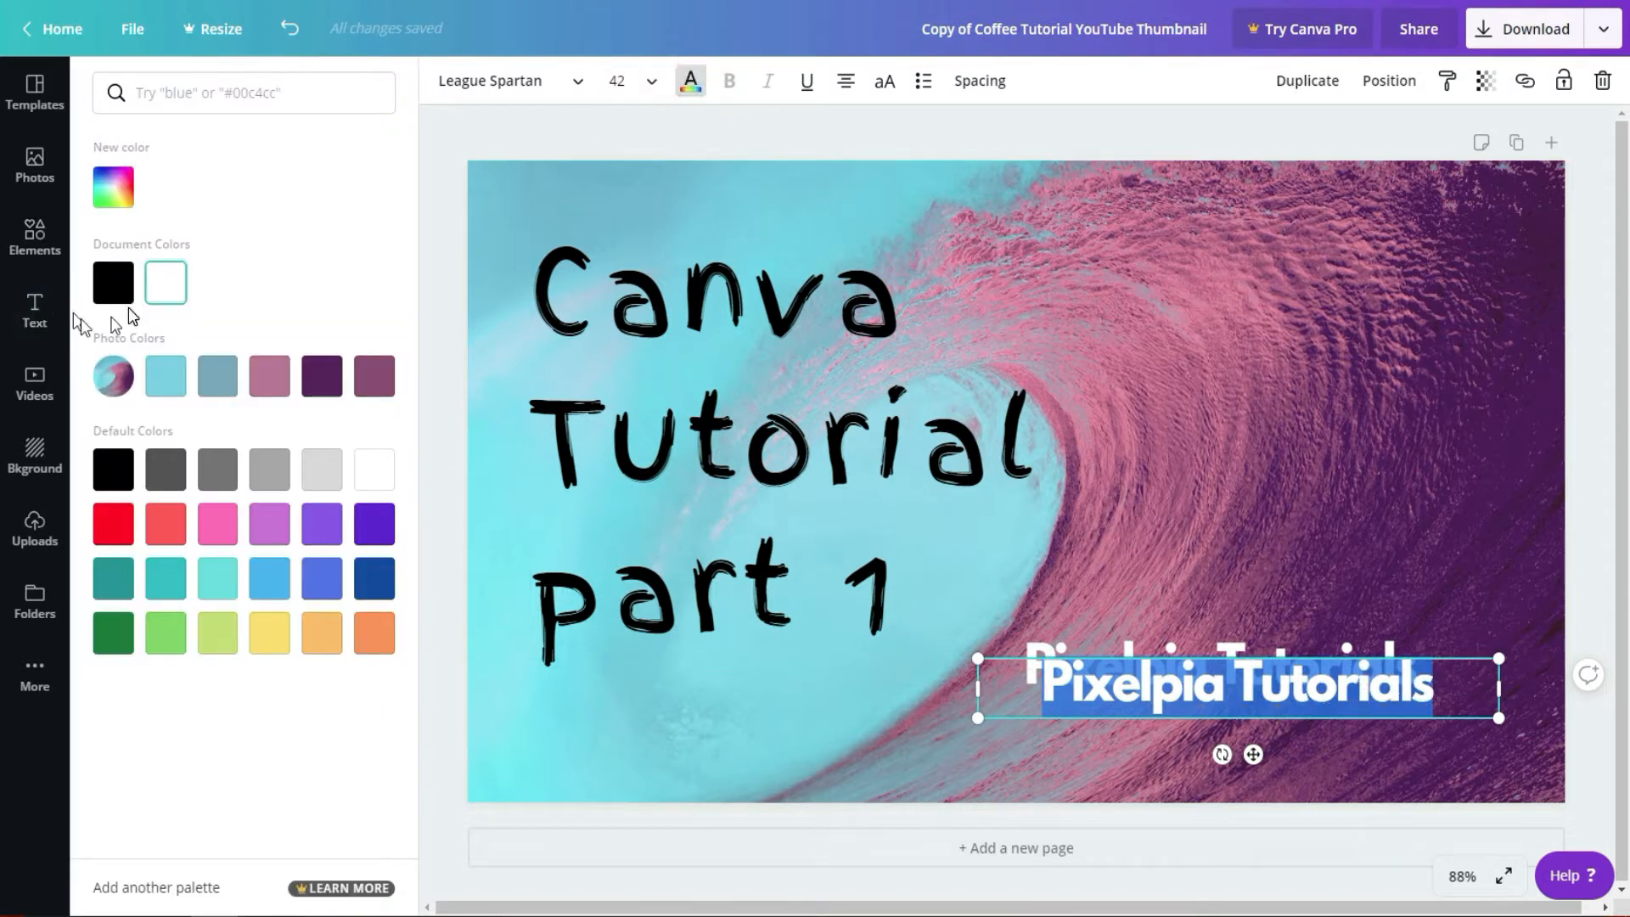
click(165, 469)
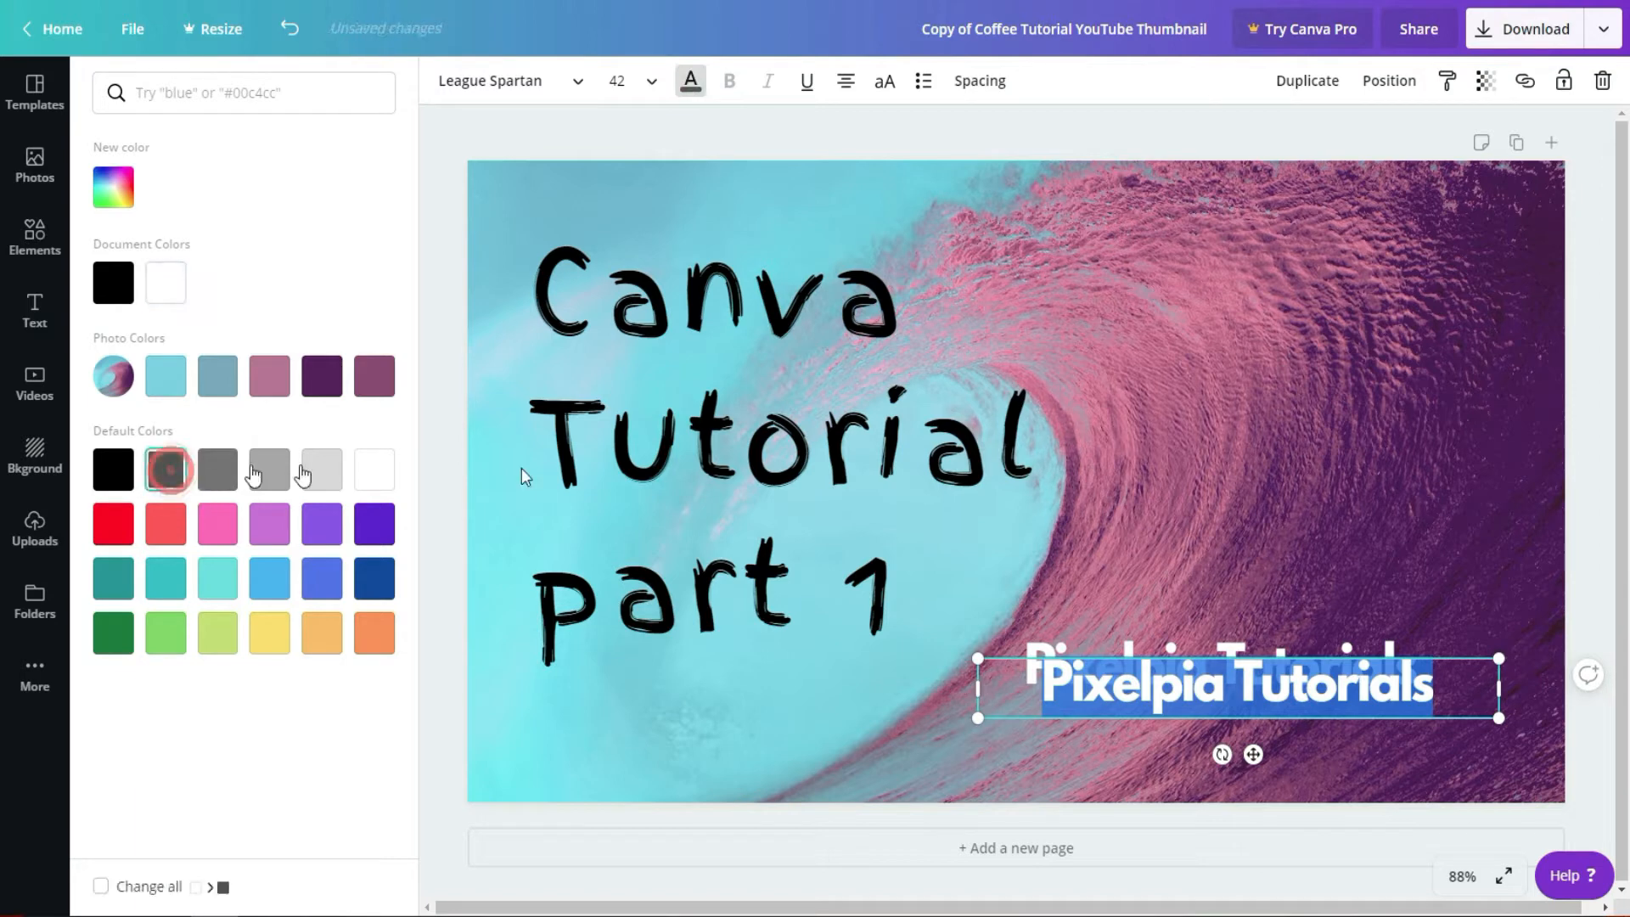
click(1254, 374)
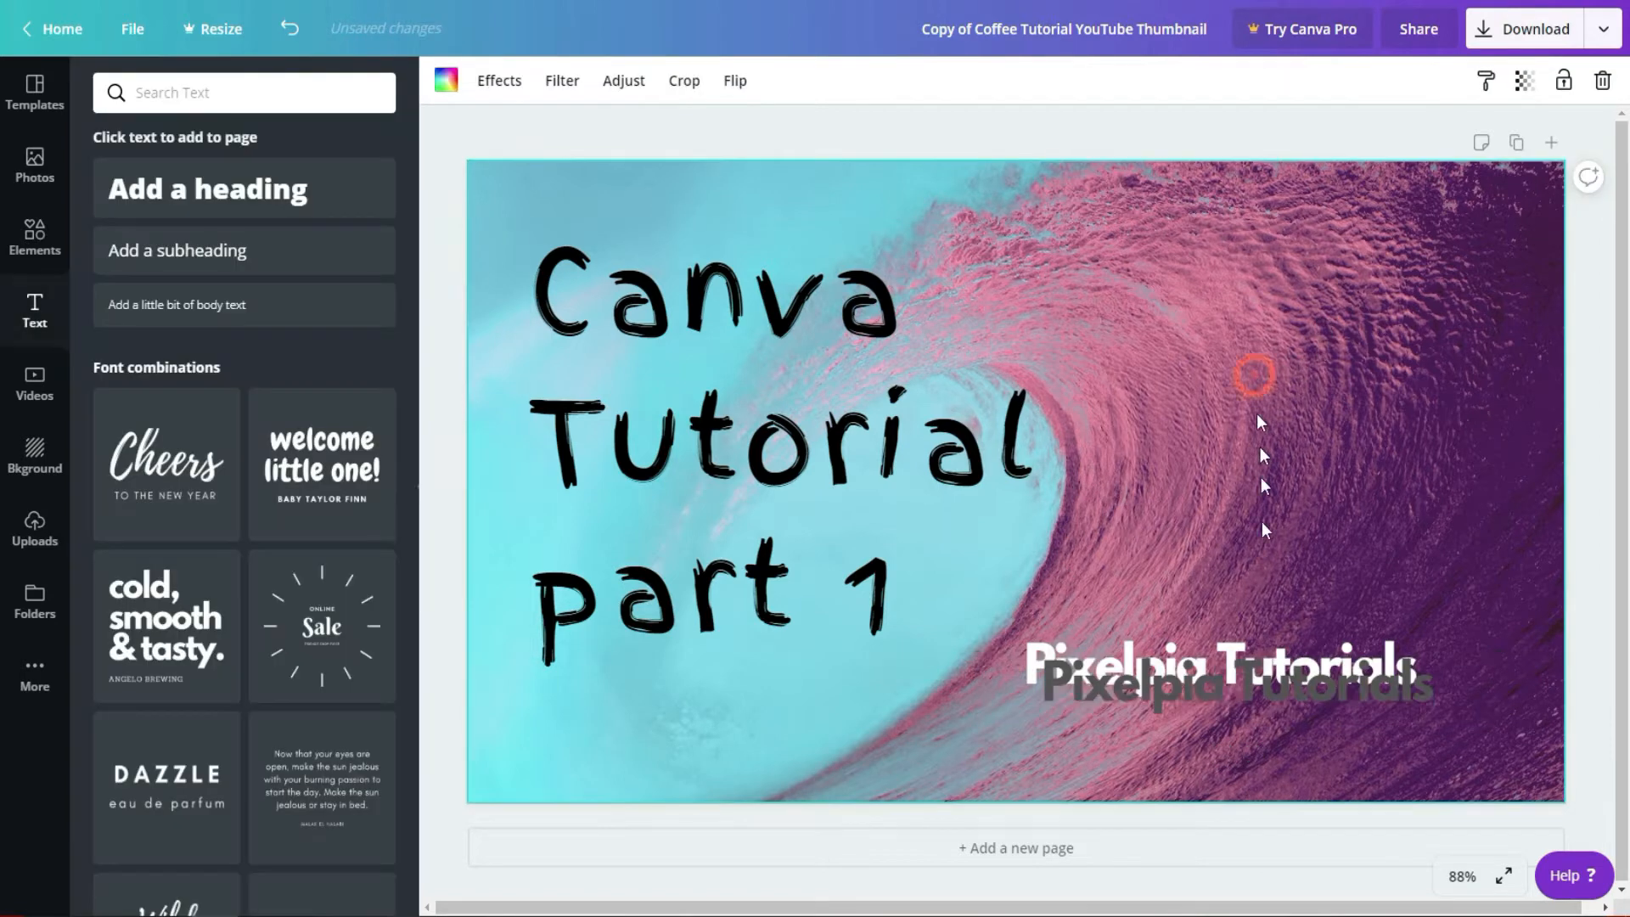
Step: Send the dark grey "Pixelpia Tutorials" copy backward behind the white text
click(1207, 694)
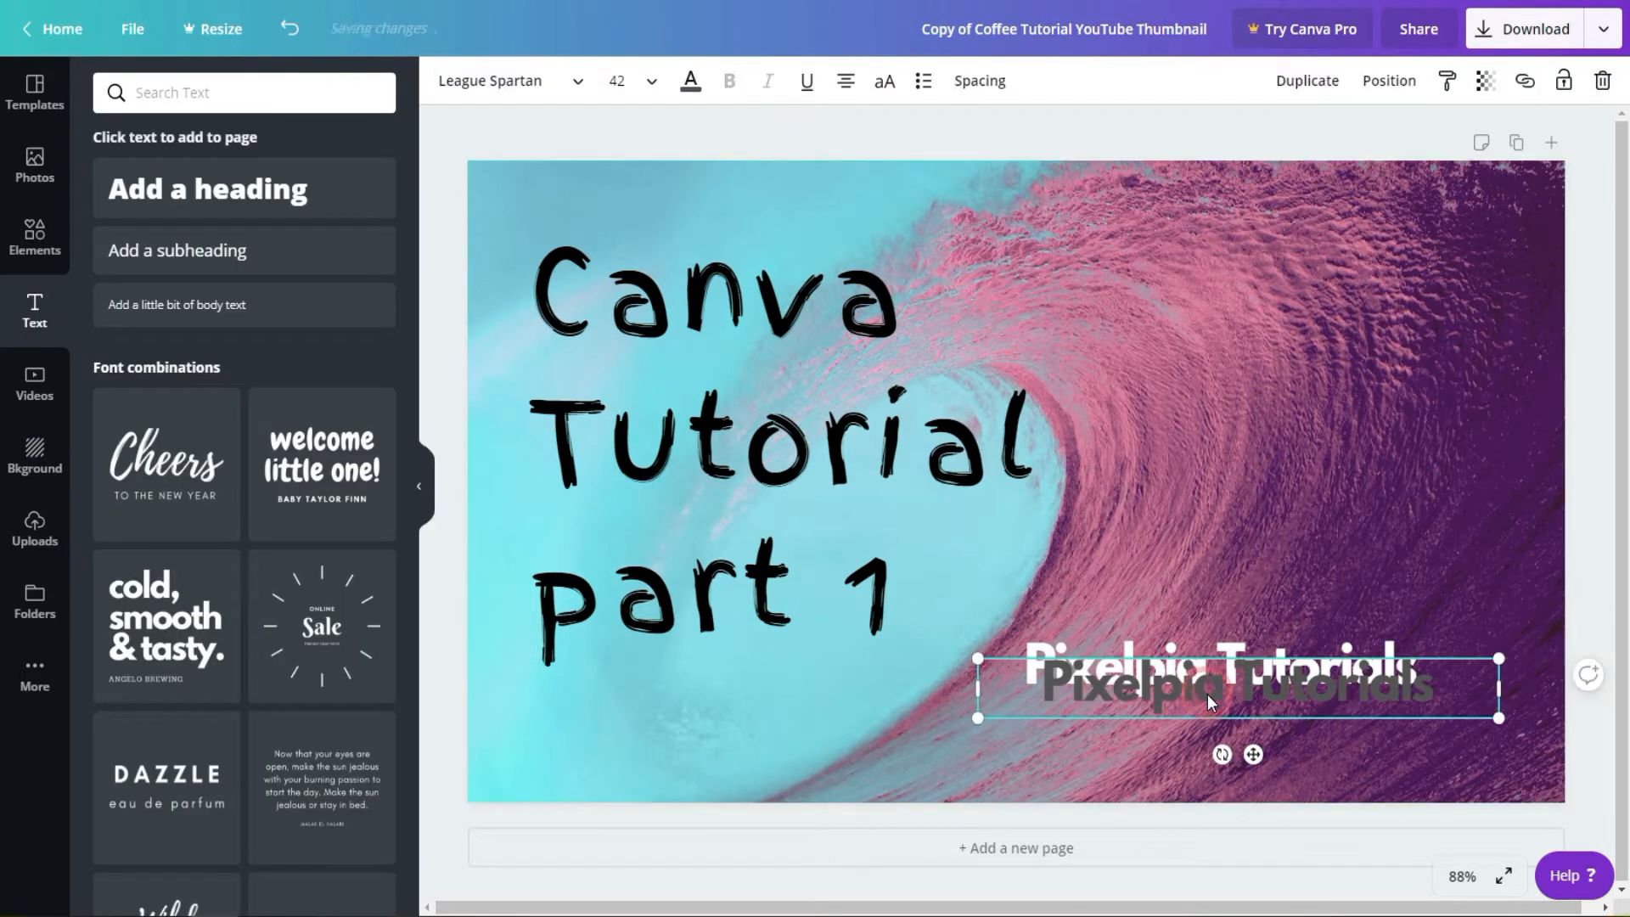
click(1389, 81)
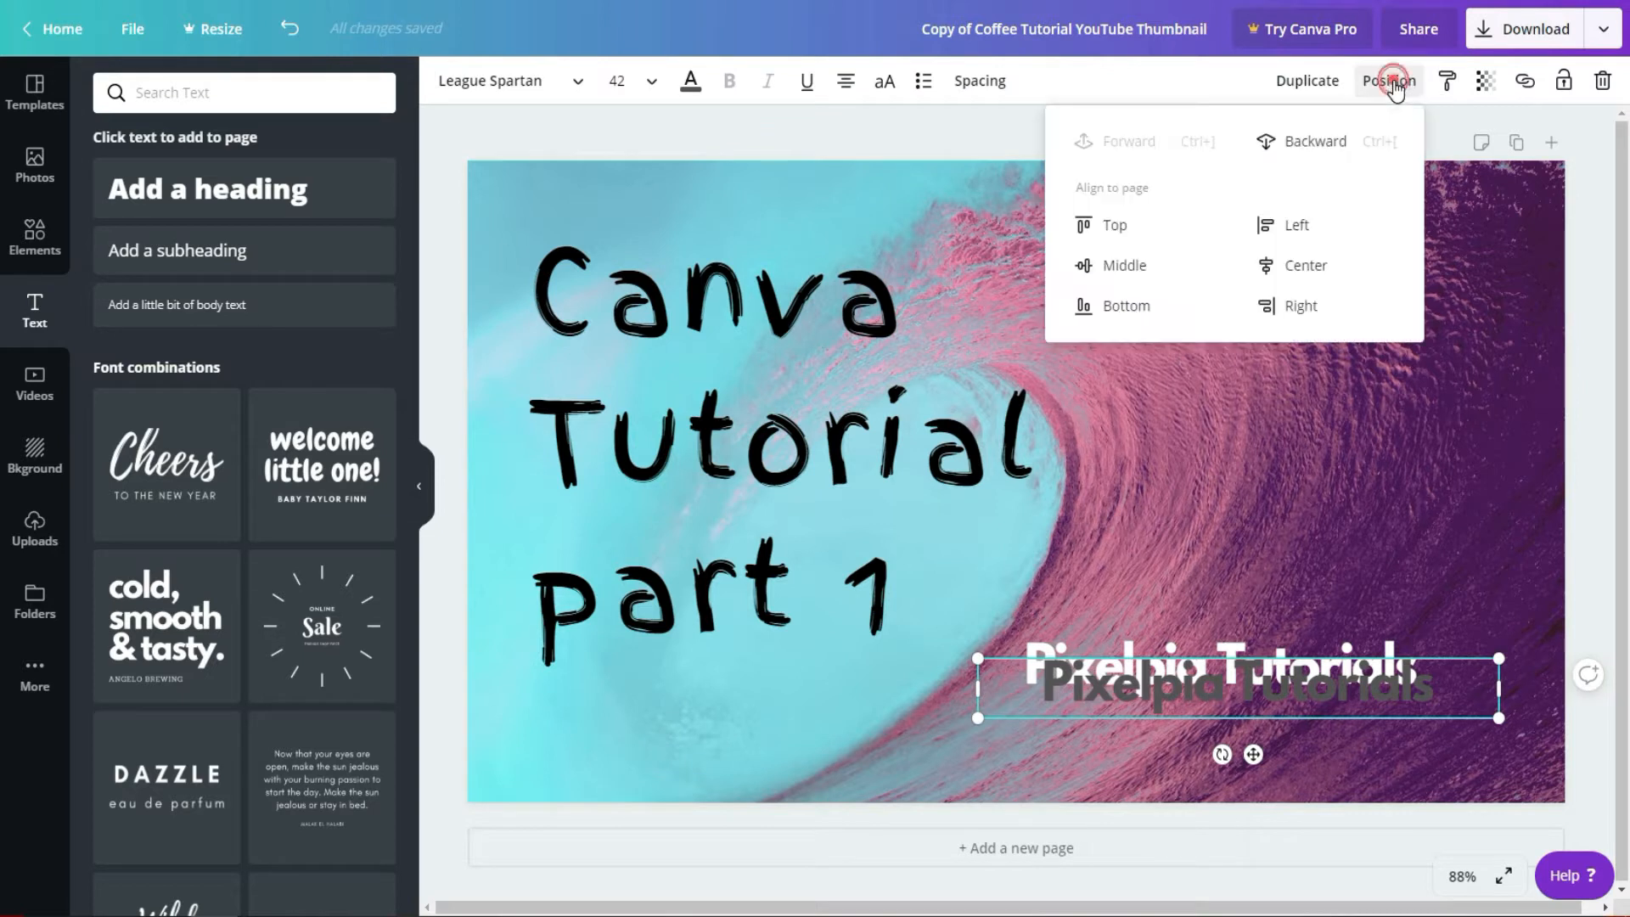
click(1291, 148)
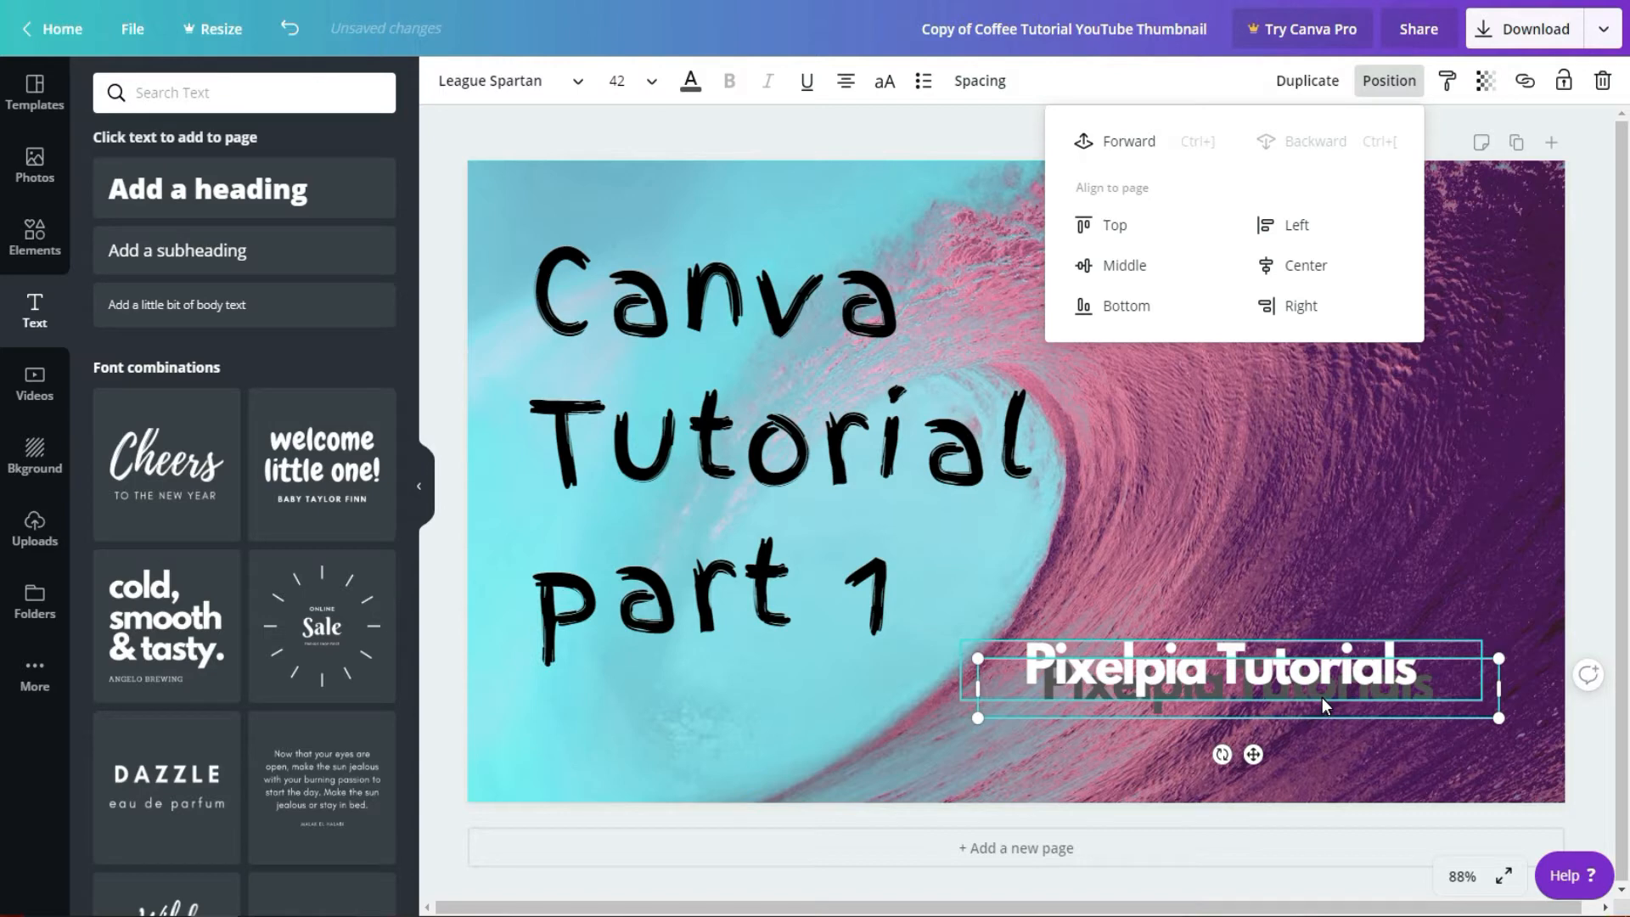
Step: Align the dark grey copy under the white text and nudge it slightly right and down as a drop shadow
drag(1323, 708, 1310, 691)
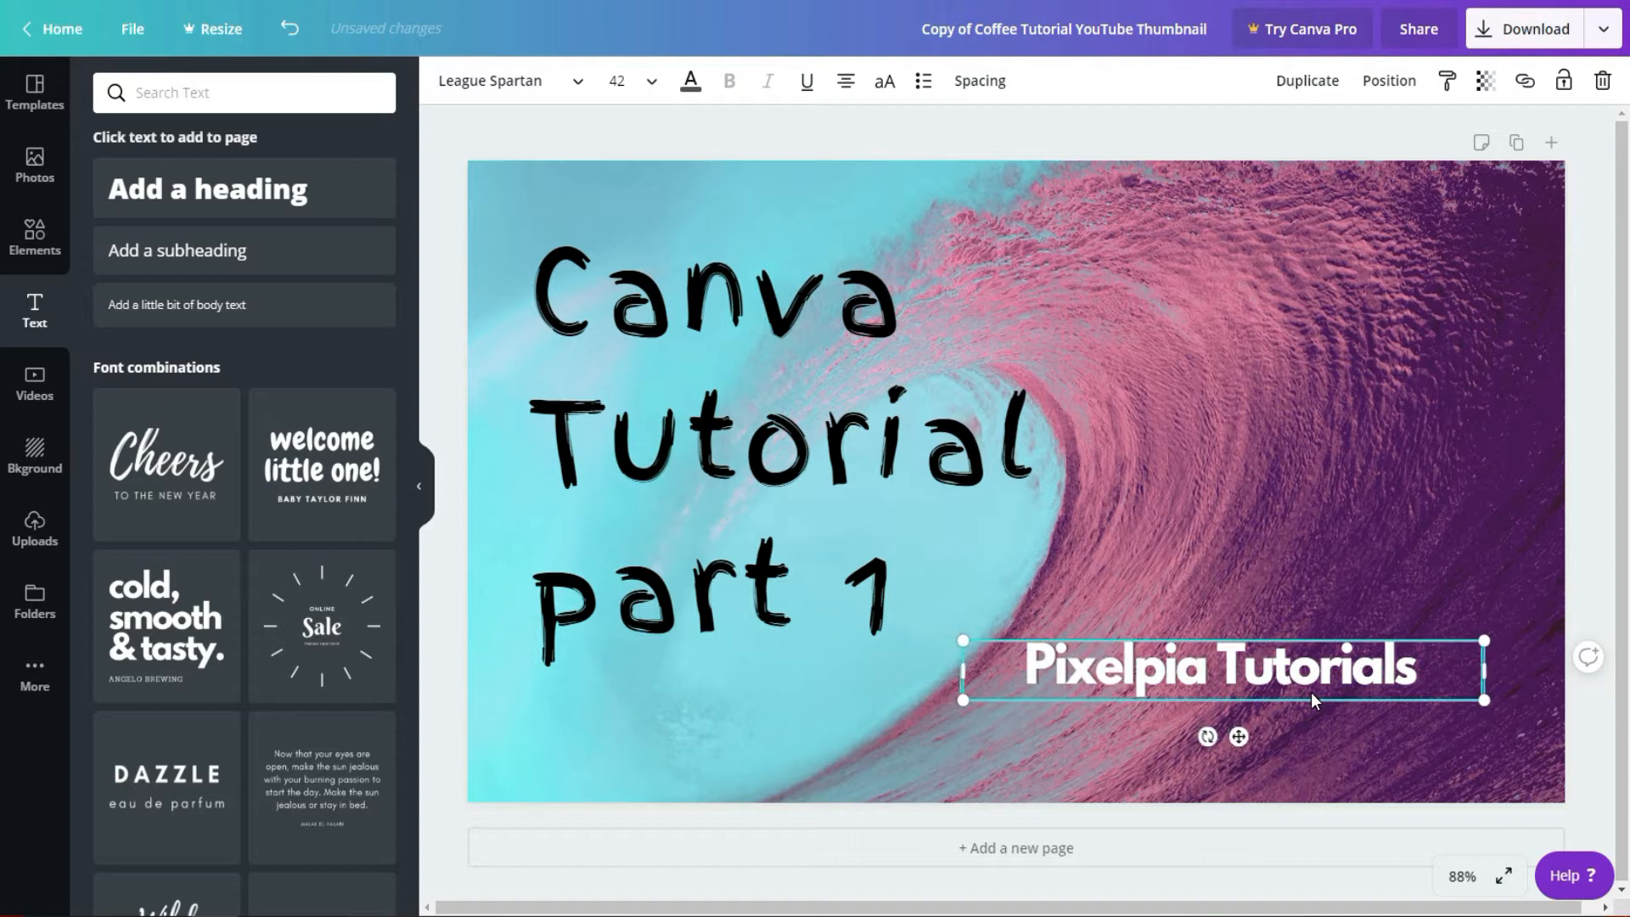
key(Right)
key(Right)
key(Down)
key(Down)
key(Down)
key(Down)
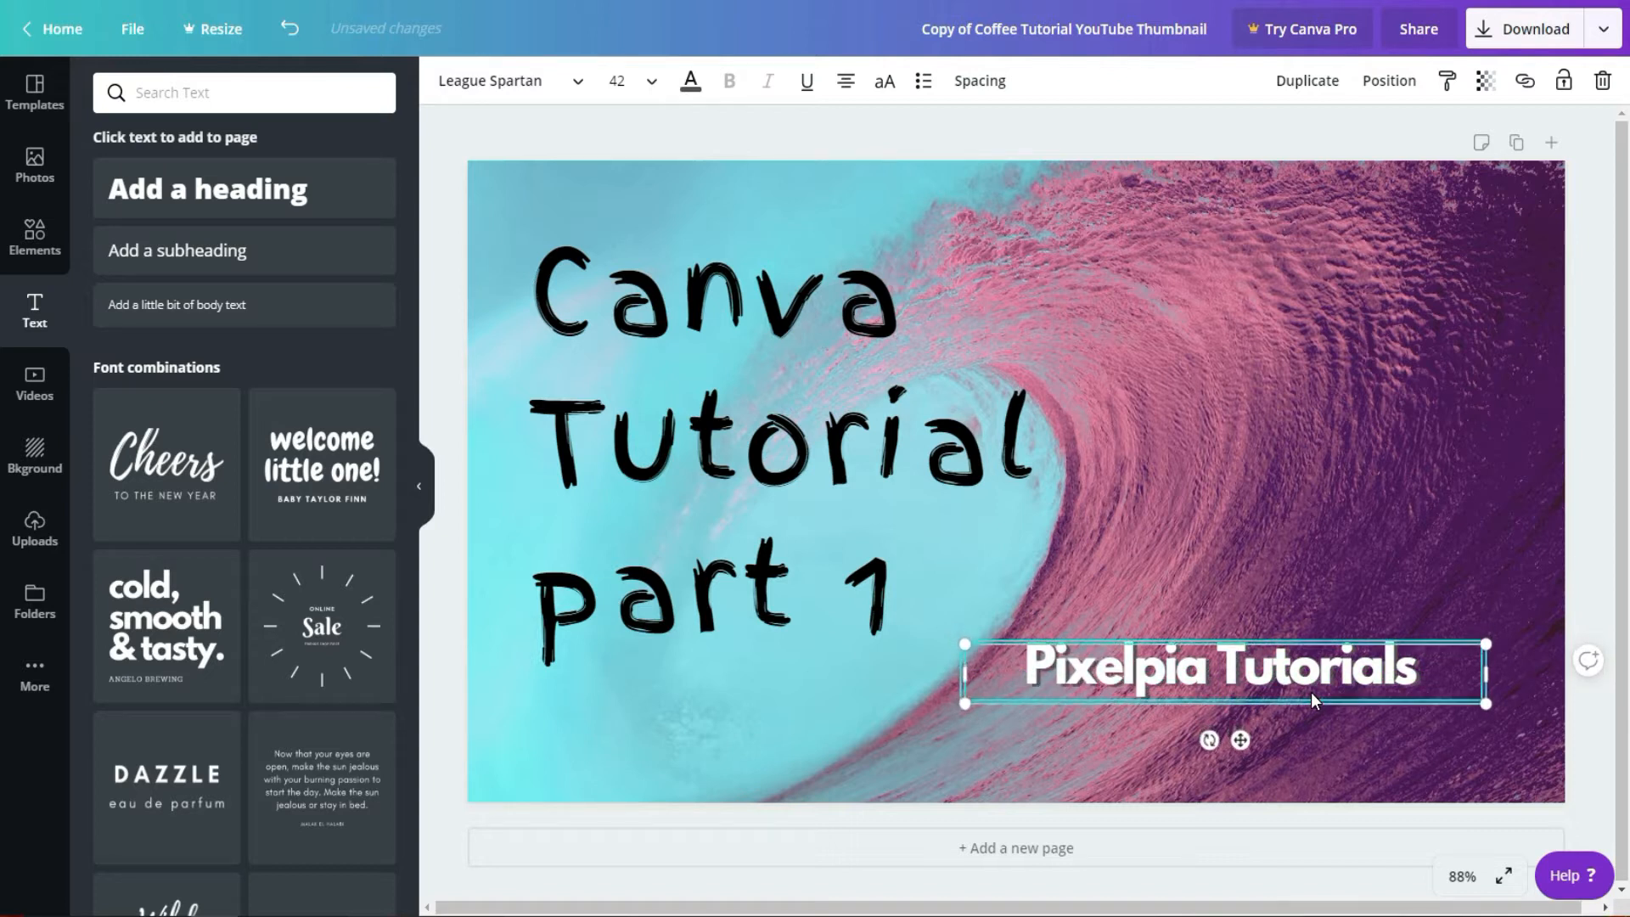
key(Down)
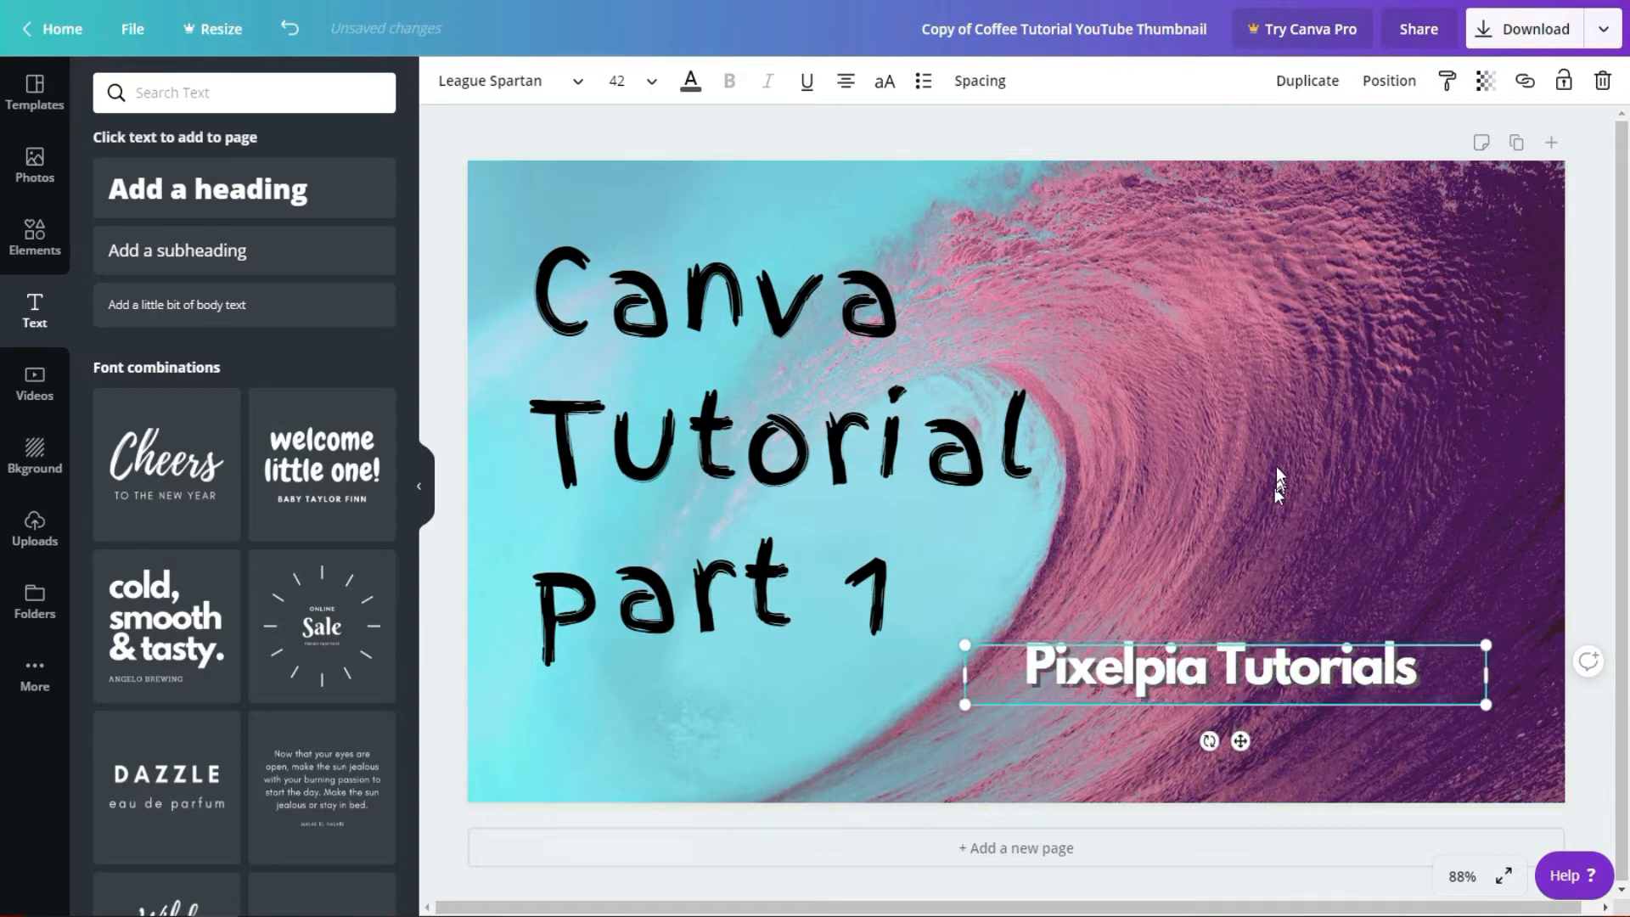
Step: Group the white and dark grey "Pixelpia Tutorials" texts and move the group slightly down and to the right
click(1318, 725)
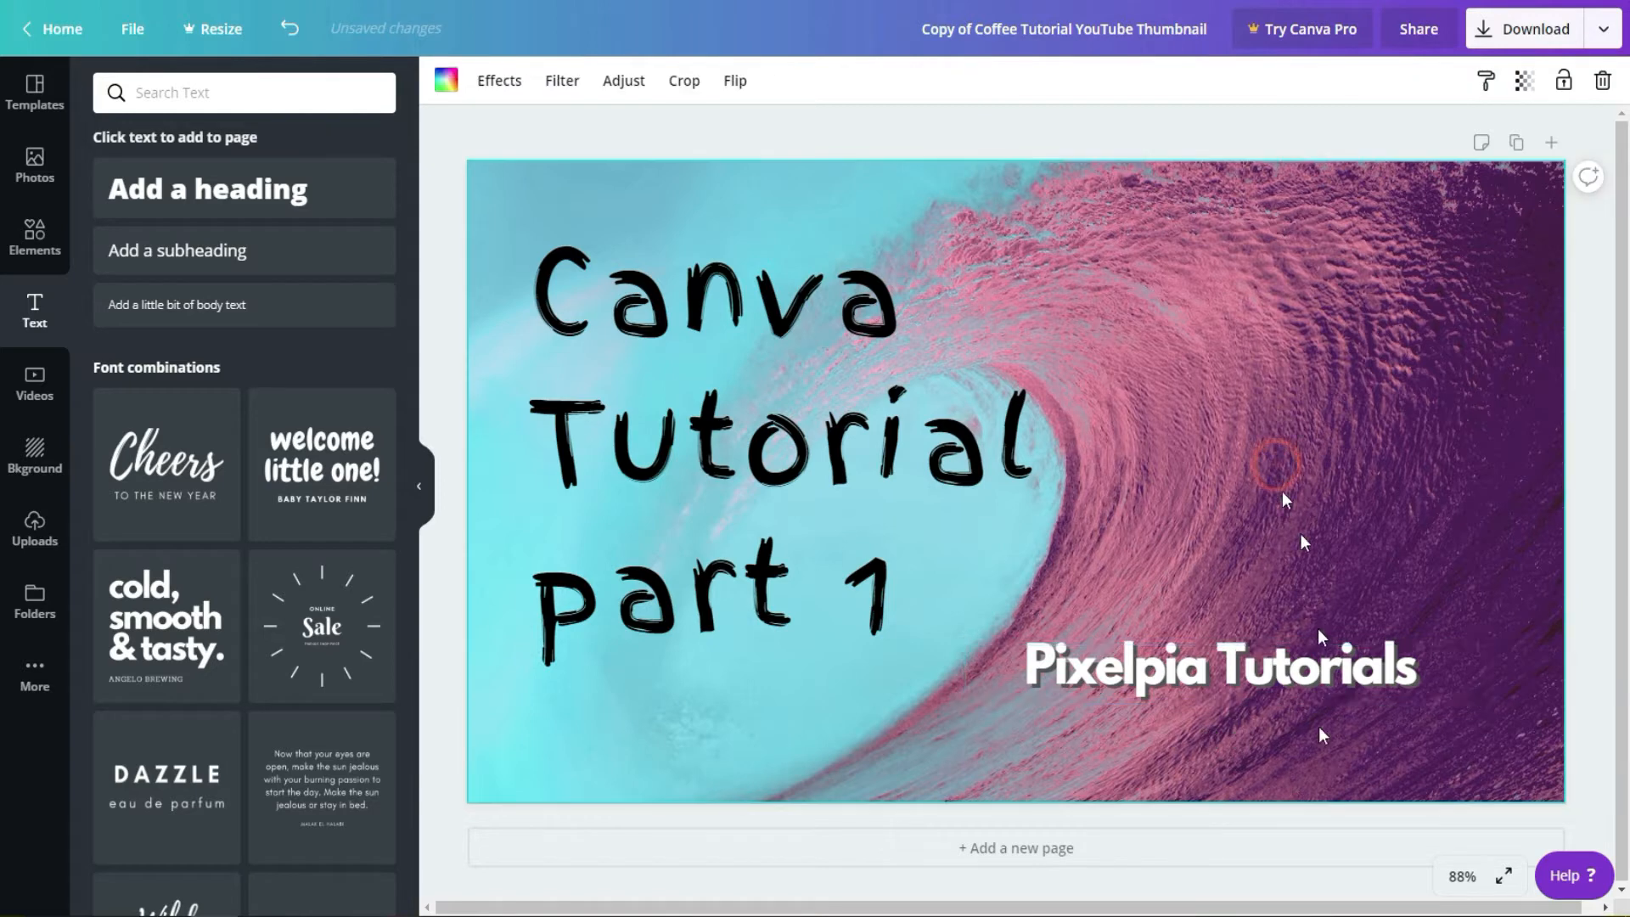
click(1122, 626)
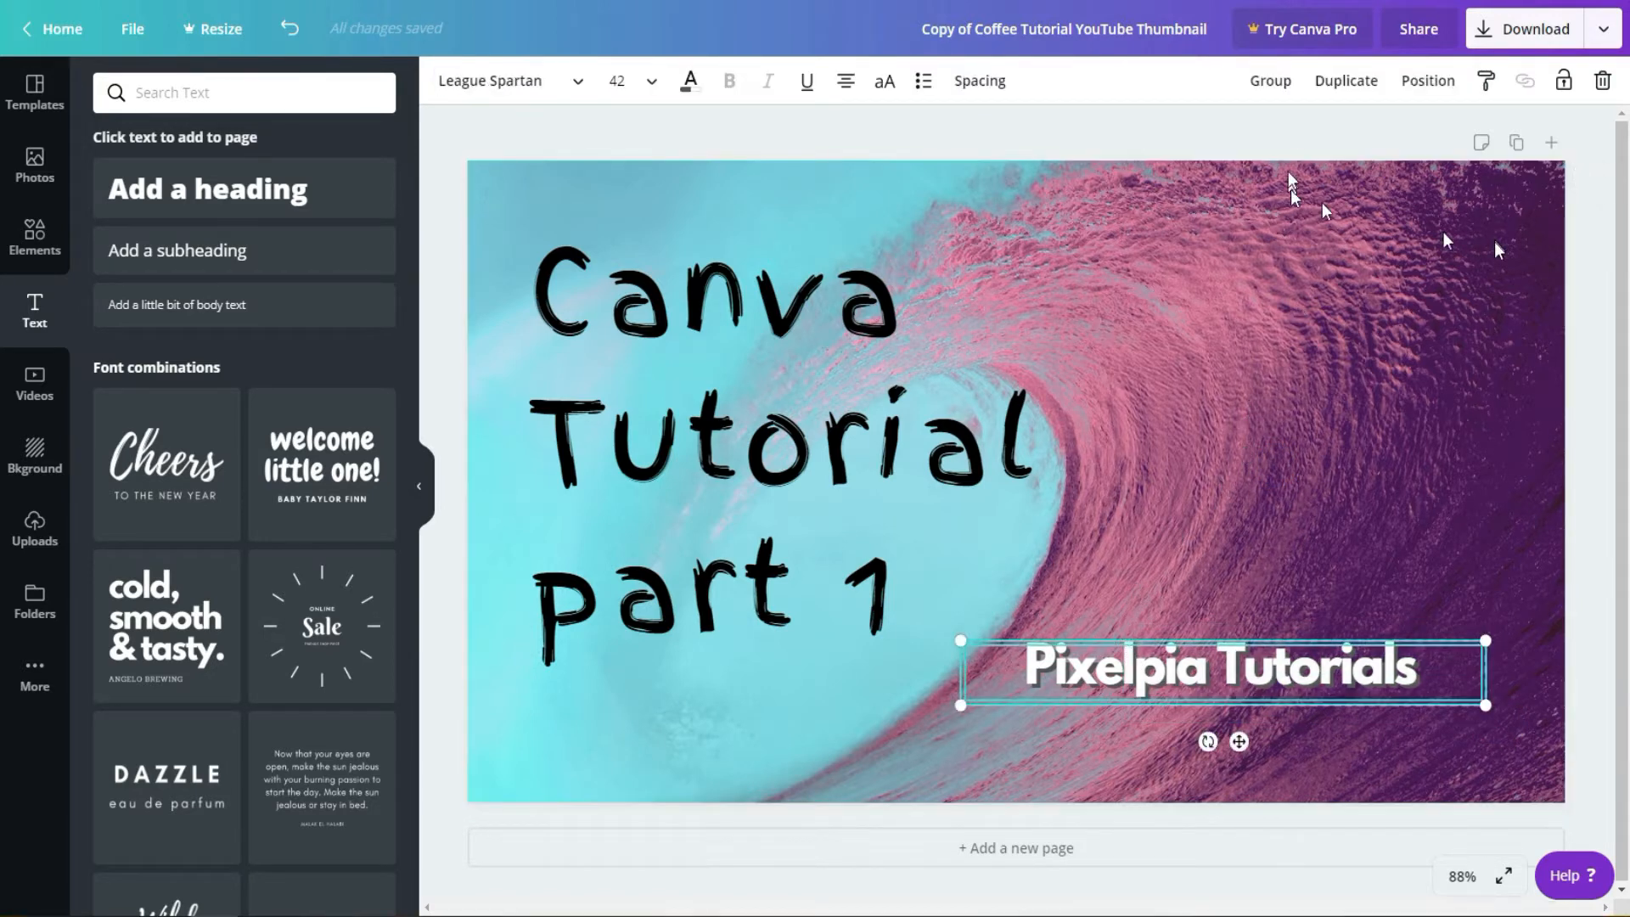
click(1270, 82)
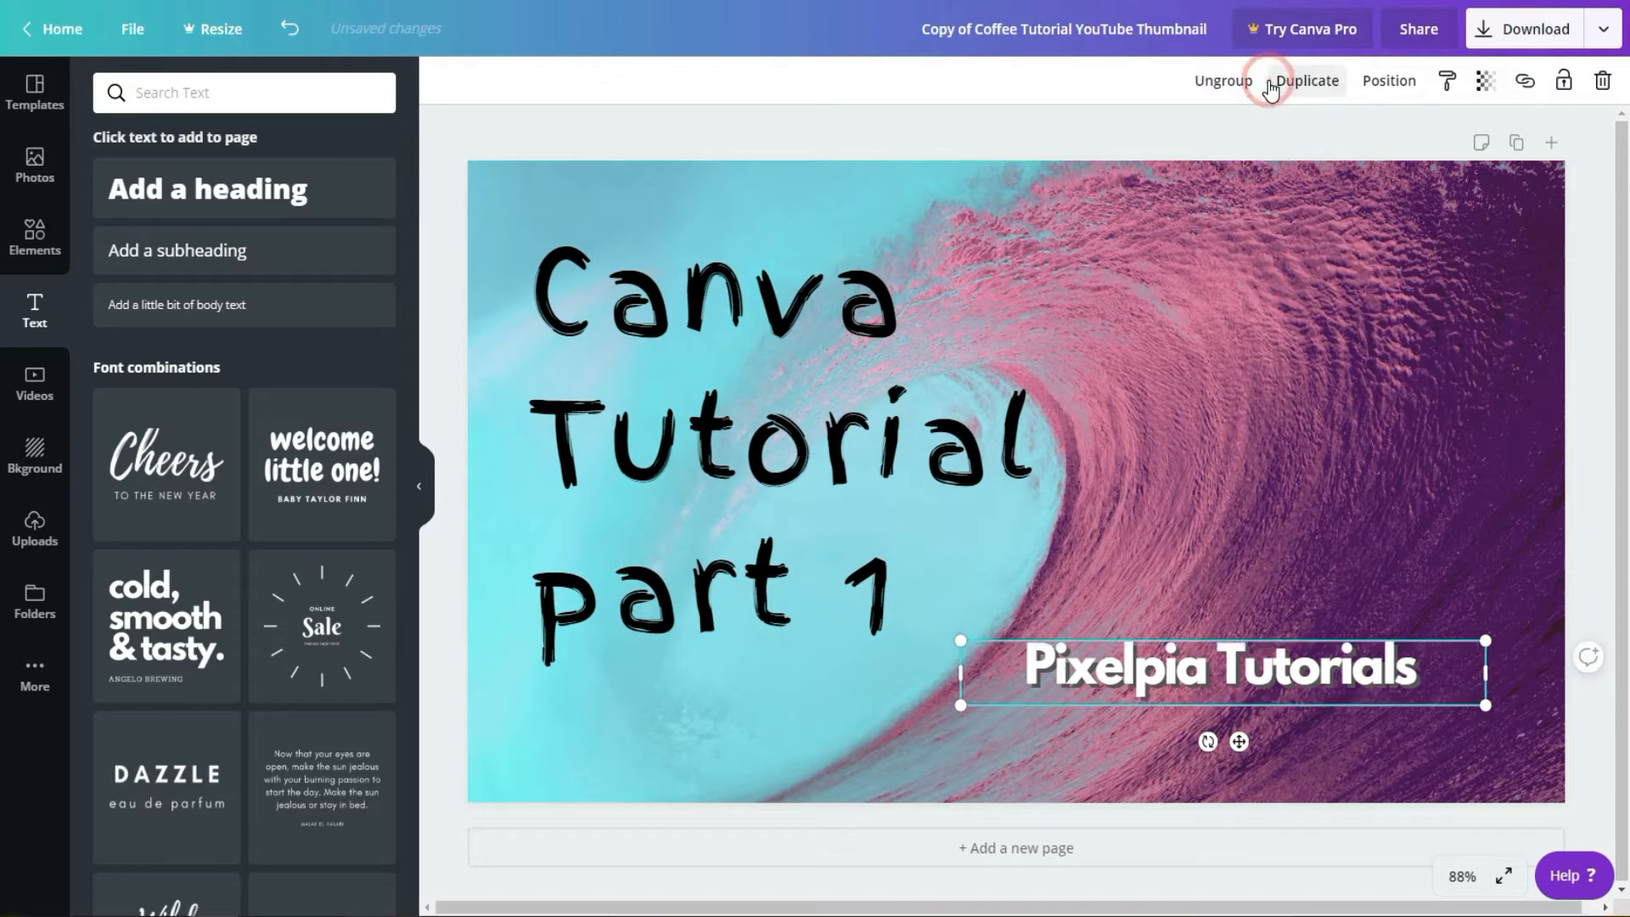
click(1532, 431)
click(1316, 671)
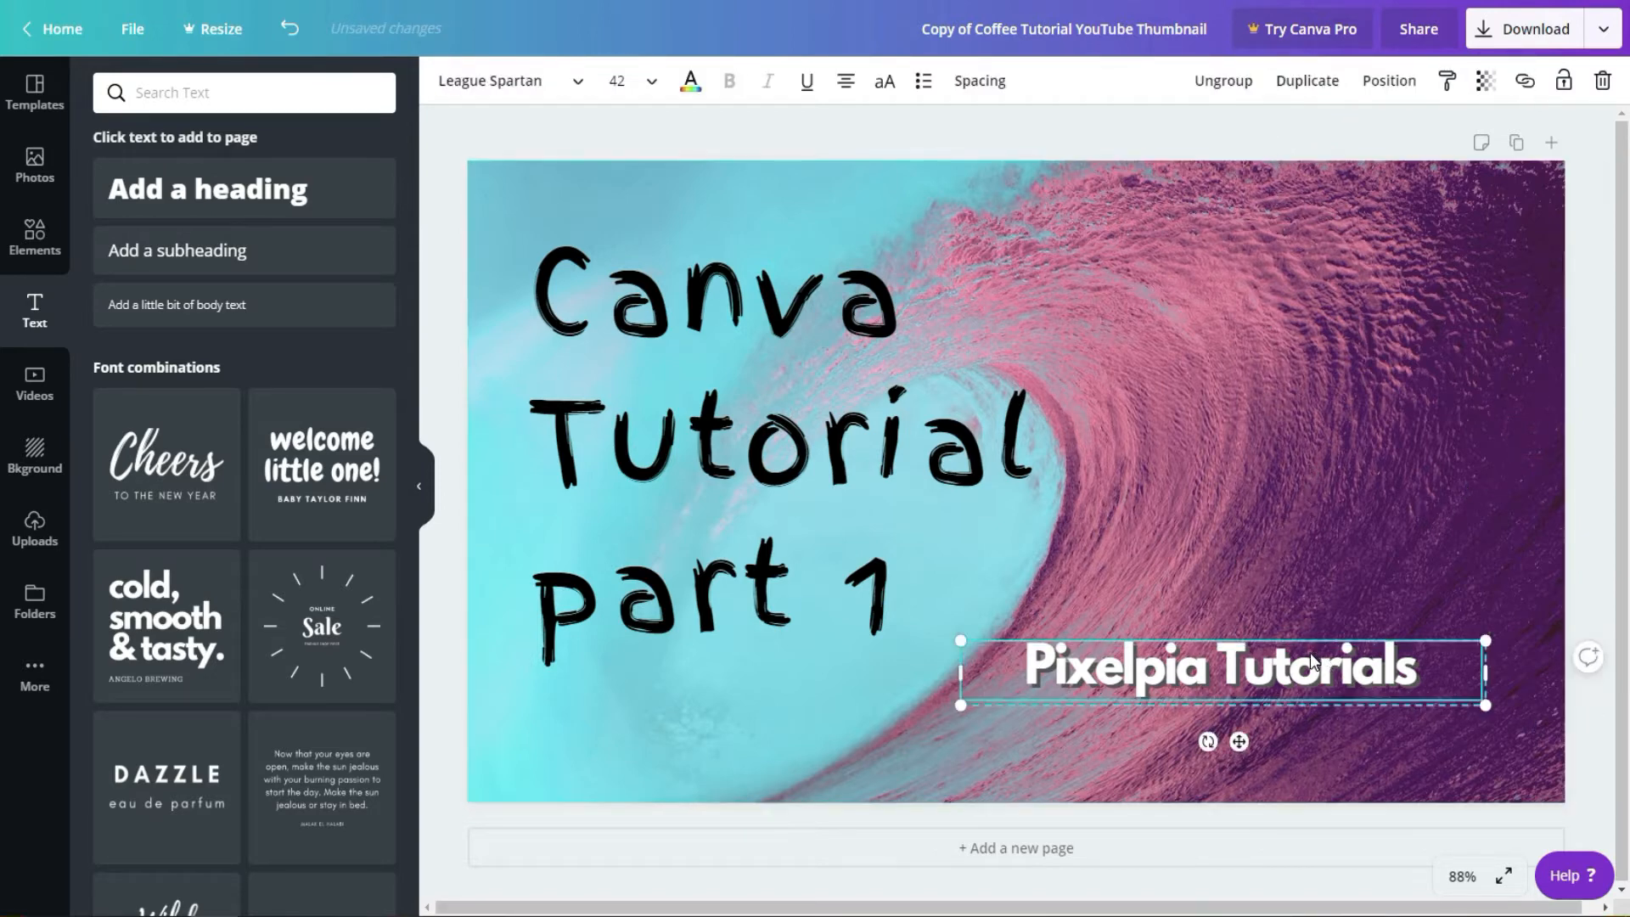
mouse_move(1316, 671)
mouse_down()
mouse_move(1037, 695)
mouse_move(1301, 484)
mouse_move(1291, 313)
mouse_move(1316, 221)
mouse_move(1409, 225)
mouse_move(1320, 240)
mouse_move(1273, 654)
mouse_move(1375, 727)
mouse_move(1307, 679)
mouse_move(1358, 681)
mouse_move(1327, 685)
mouse_up()
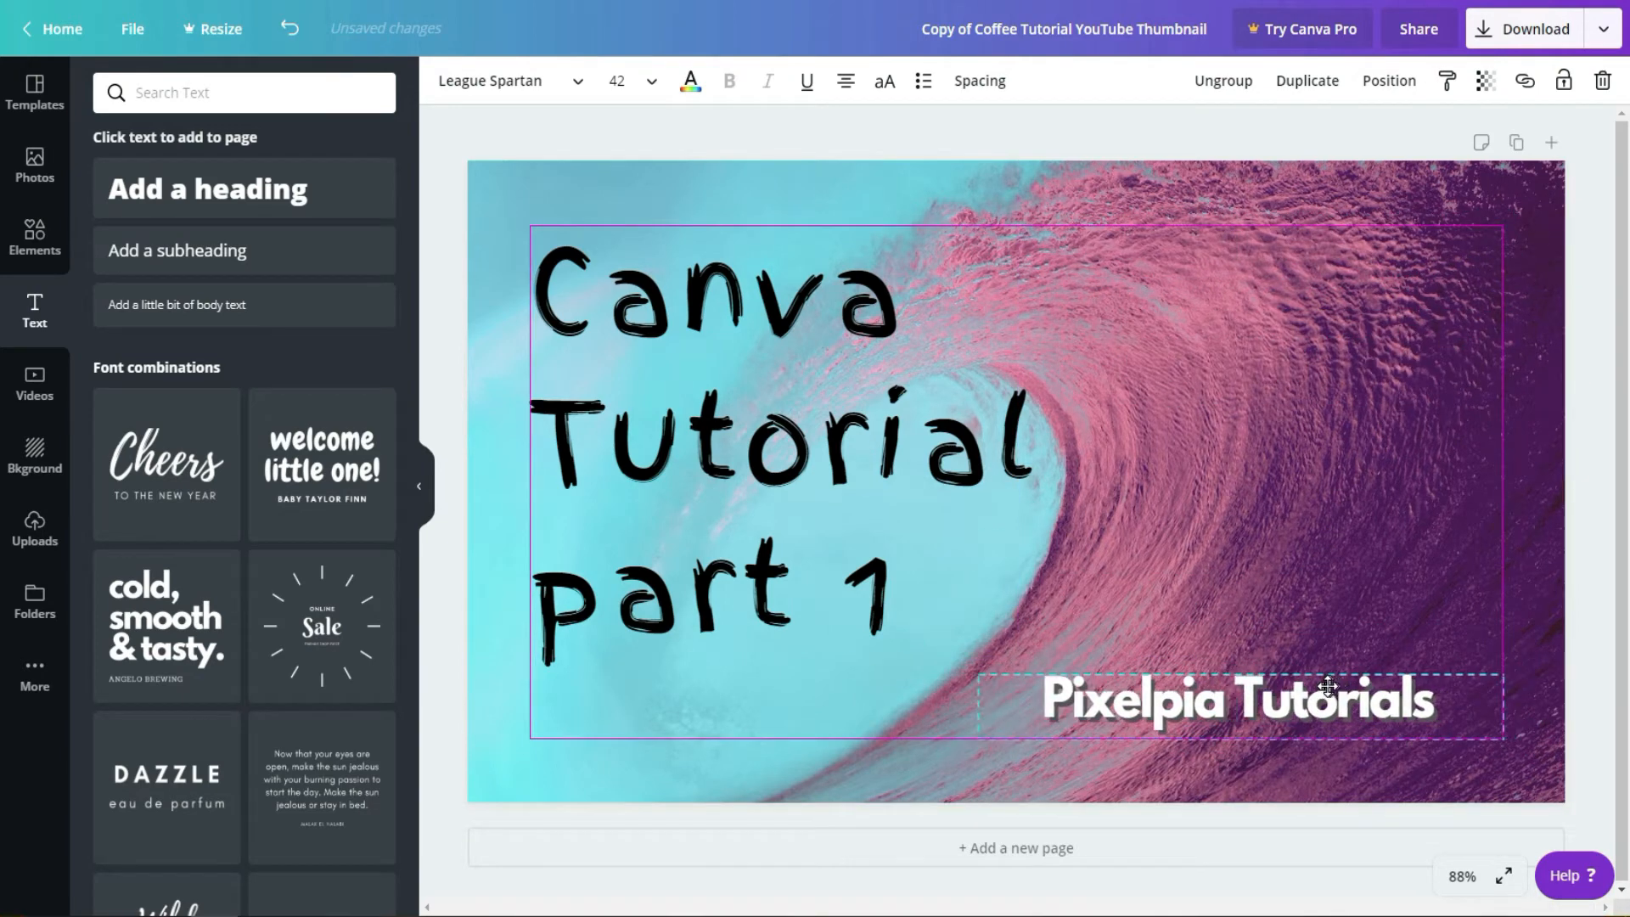
Step: Download the finished thumbnail as a PNG file
click(1427, 378)
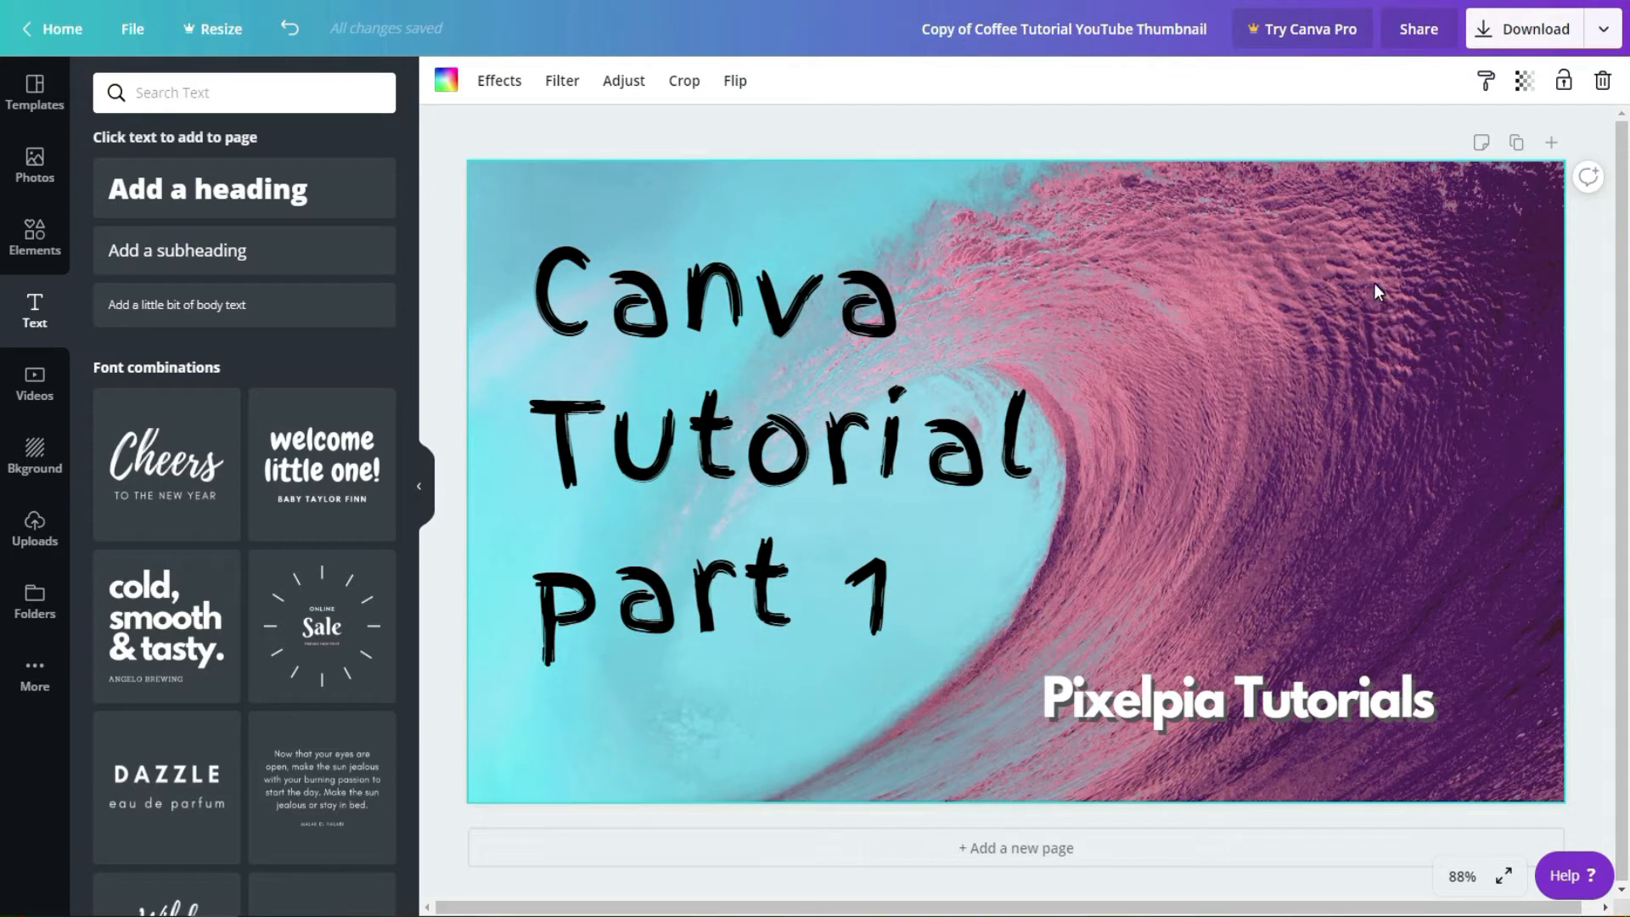
click(1525, 32)
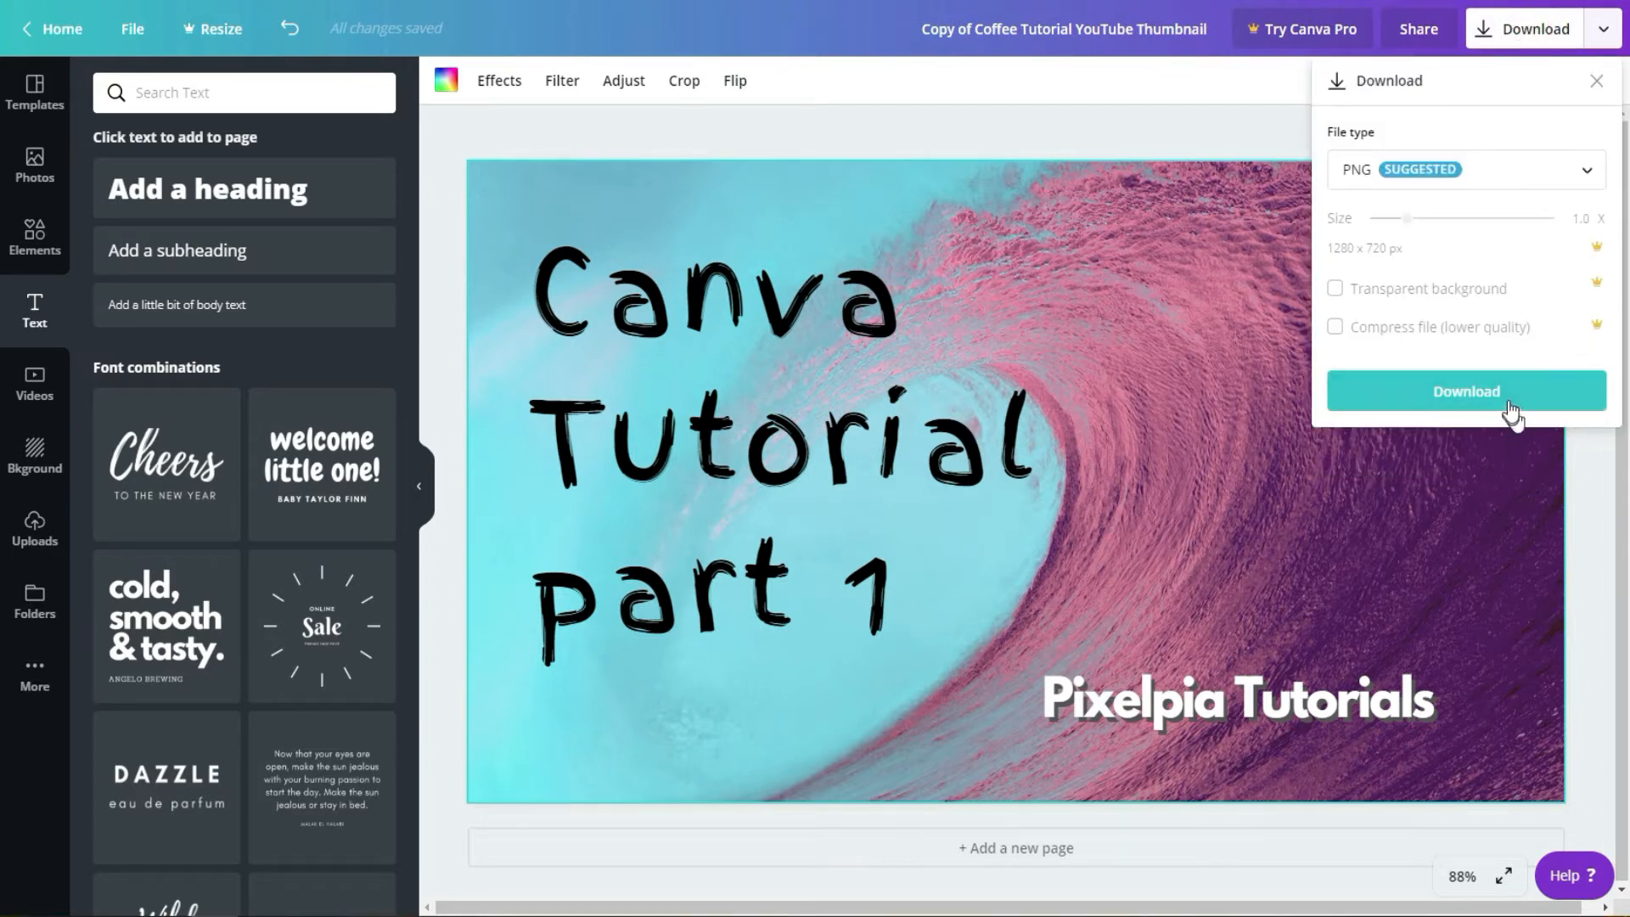
click(1510, 411)
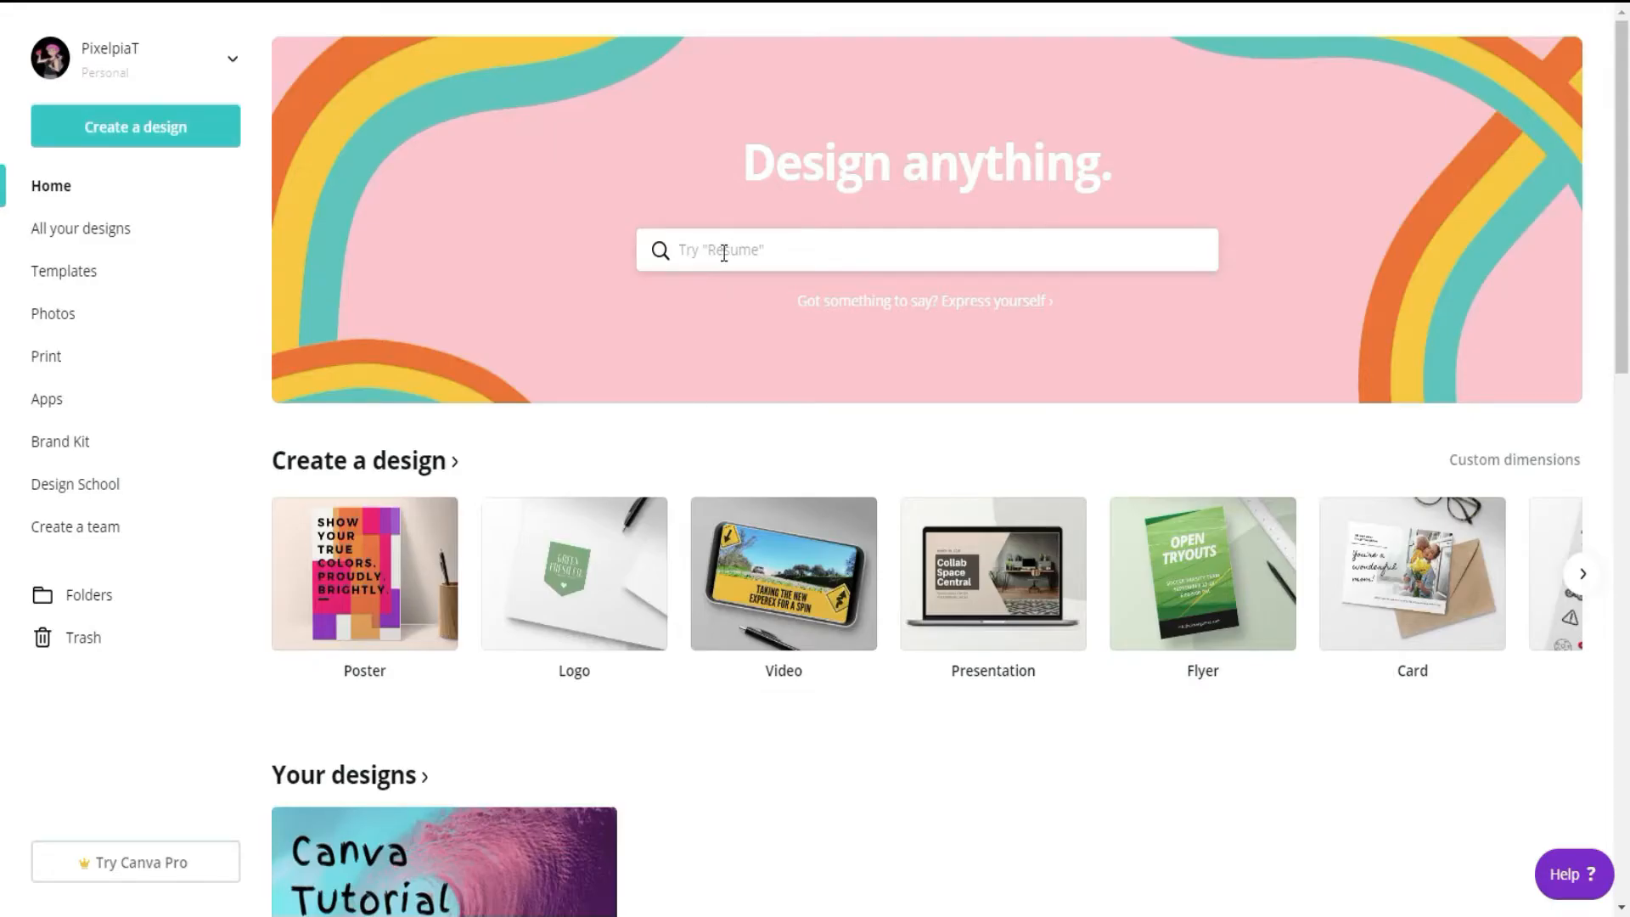
Step: Search the design types for YouTube Channel Art and start a blank design
click(723, 251)
text(youtu)
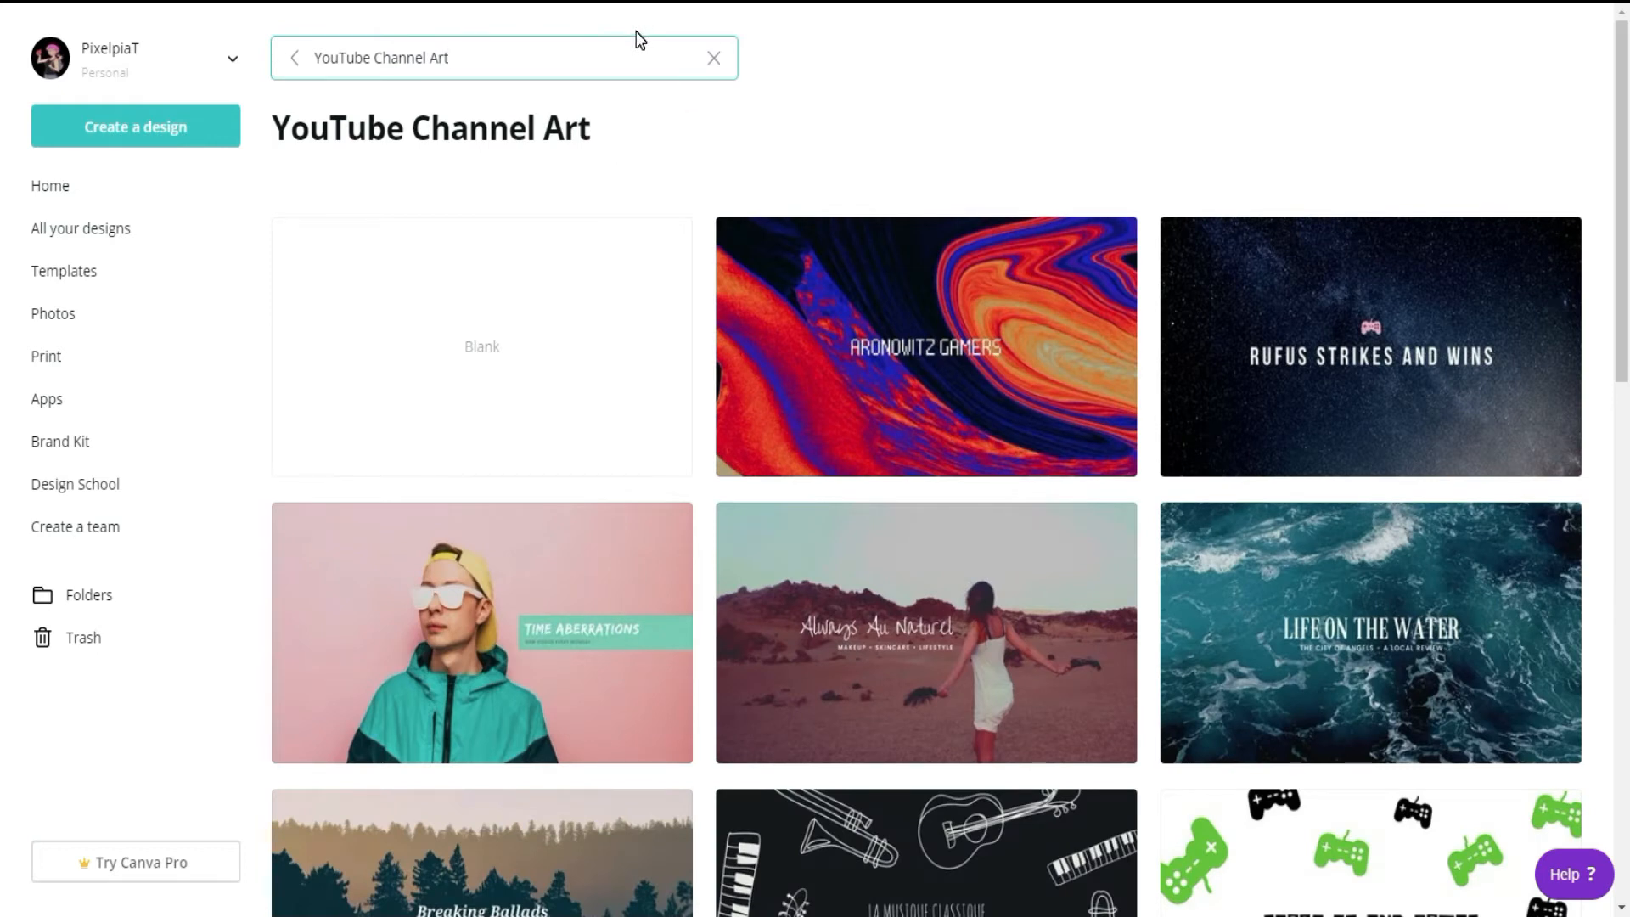
click(484, 374)
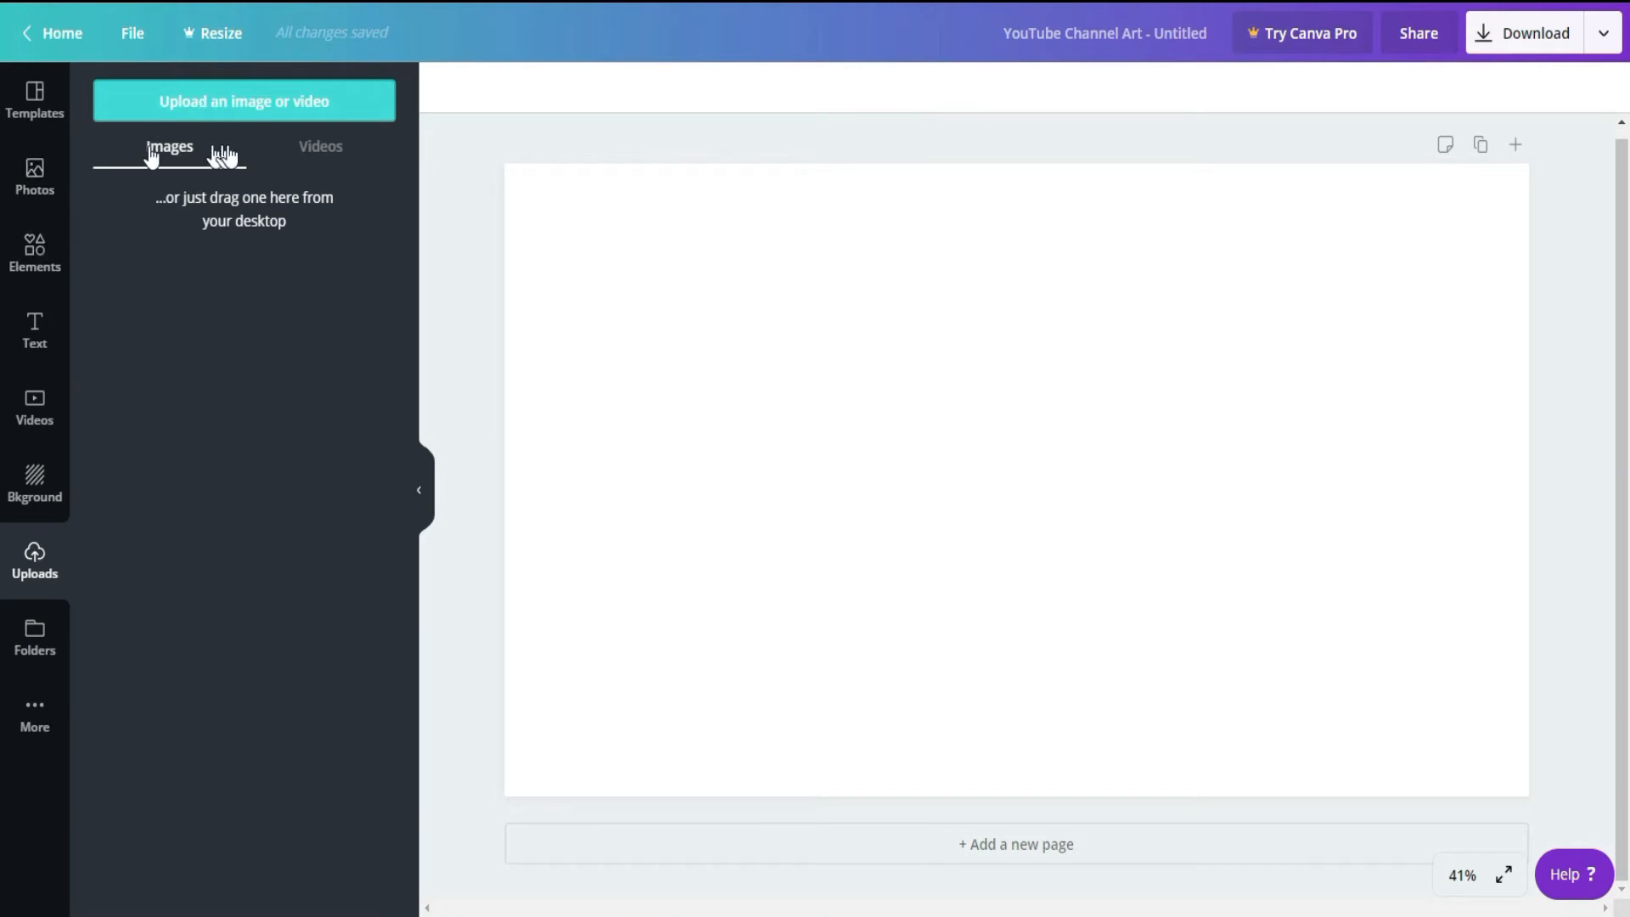
Step: Add the channel art size guide image from the computer to the blank design
click(244, 101)
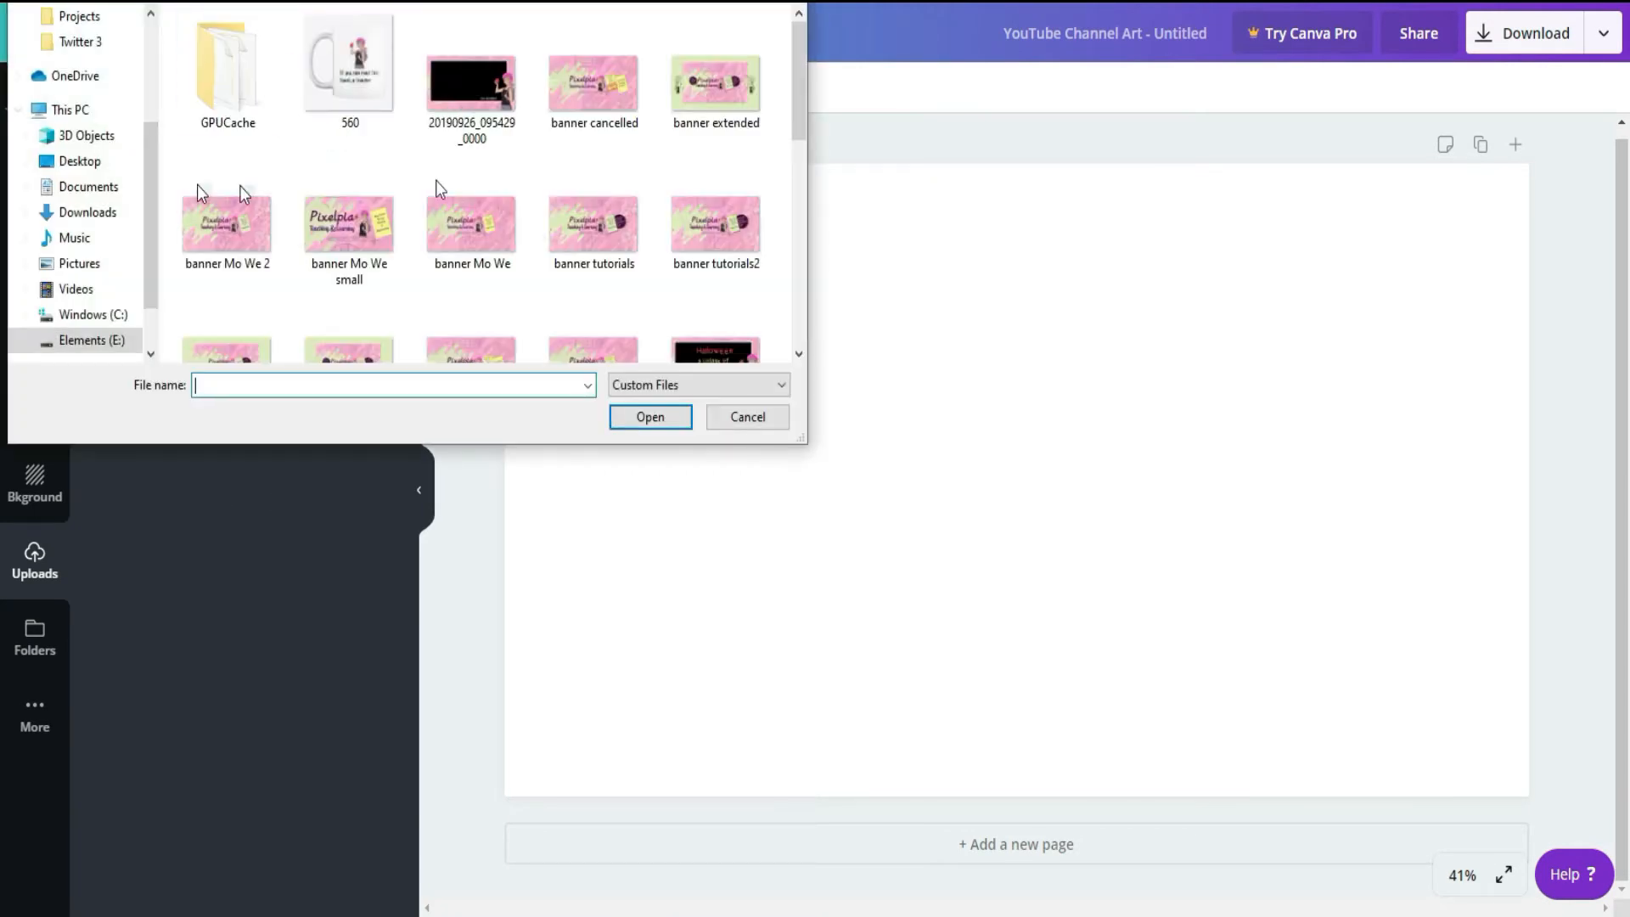
scroll(595, 220, down, 10)
click(590, 305)
double_click(587, 304)
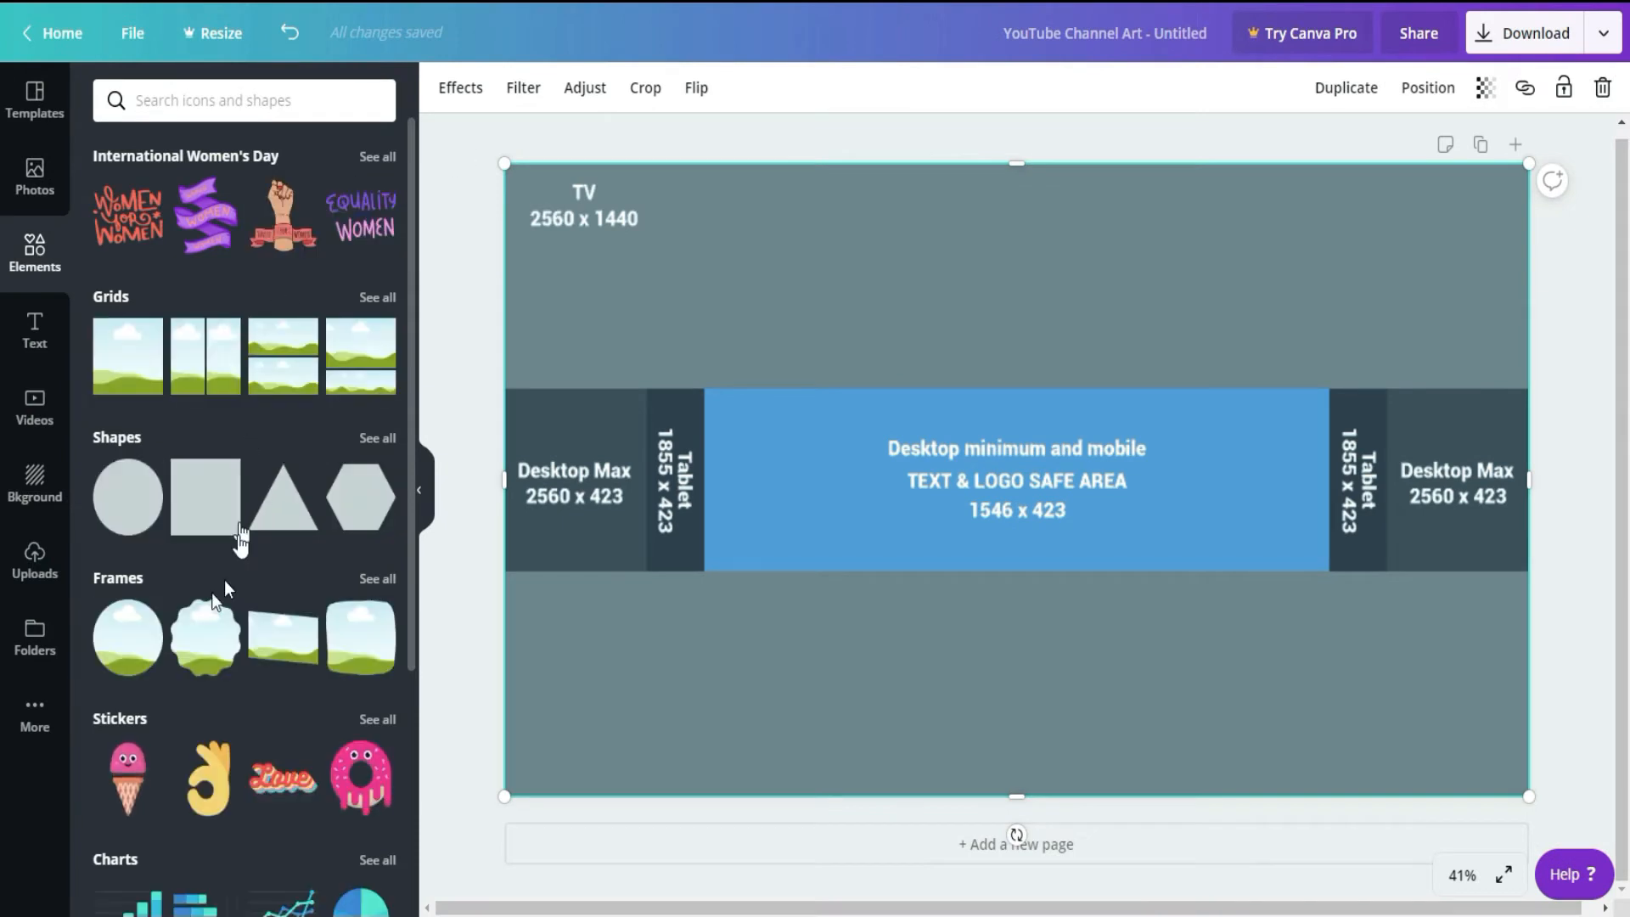
Step: Add a square shape and stretch it across the full-width Desktop Max 2560 x 423 band of the guide
click(383, 440)
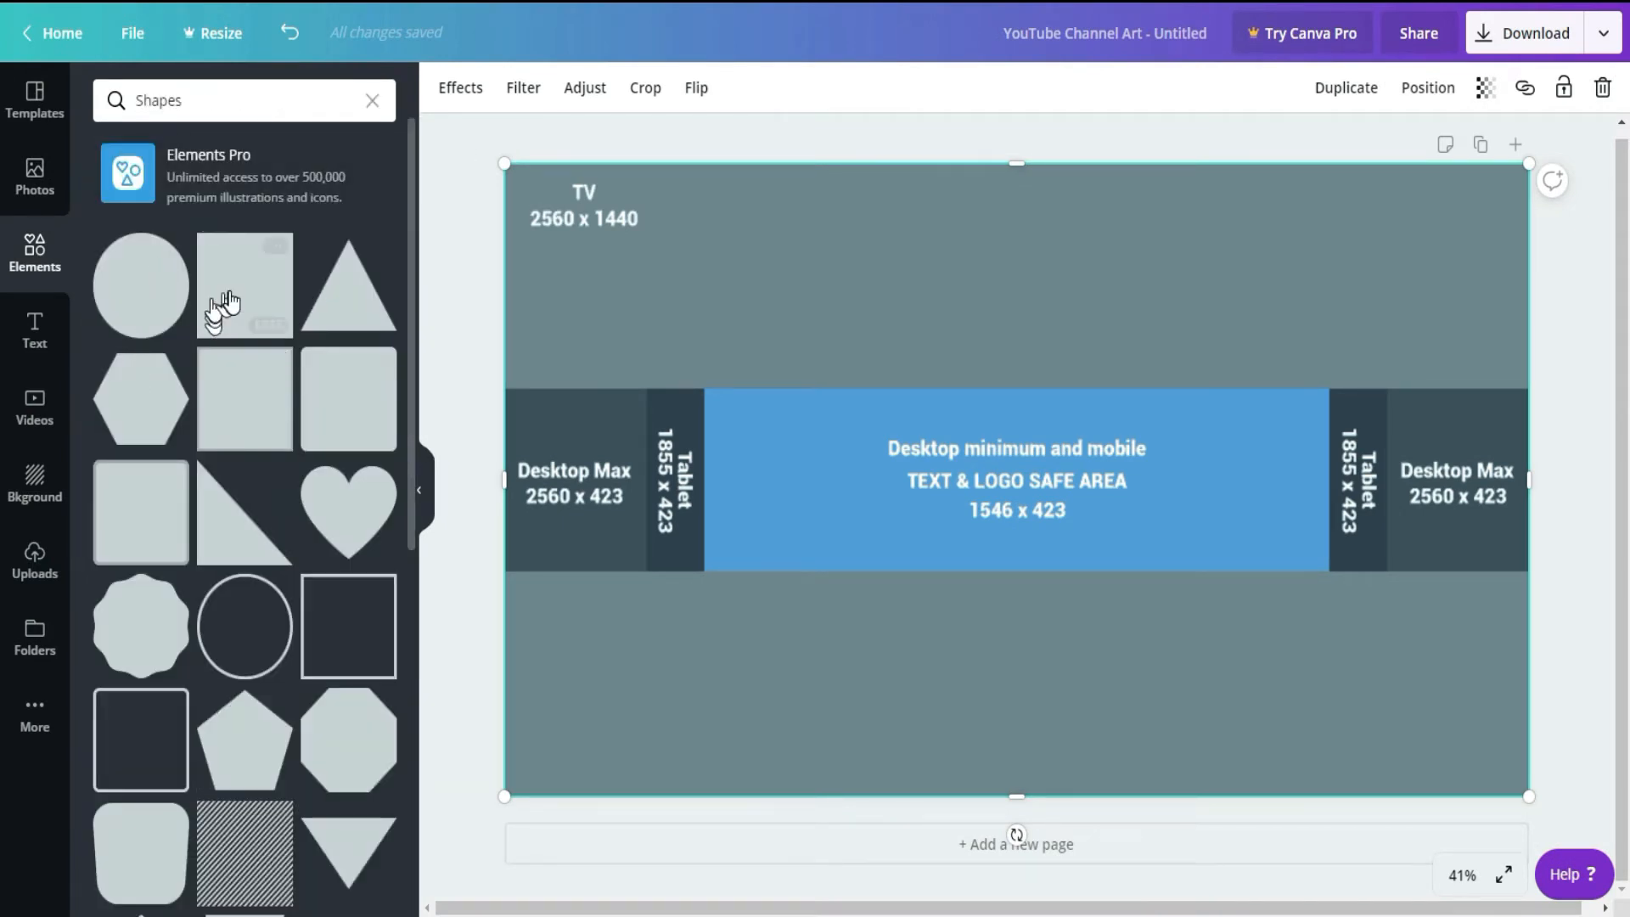
click(229, 297)
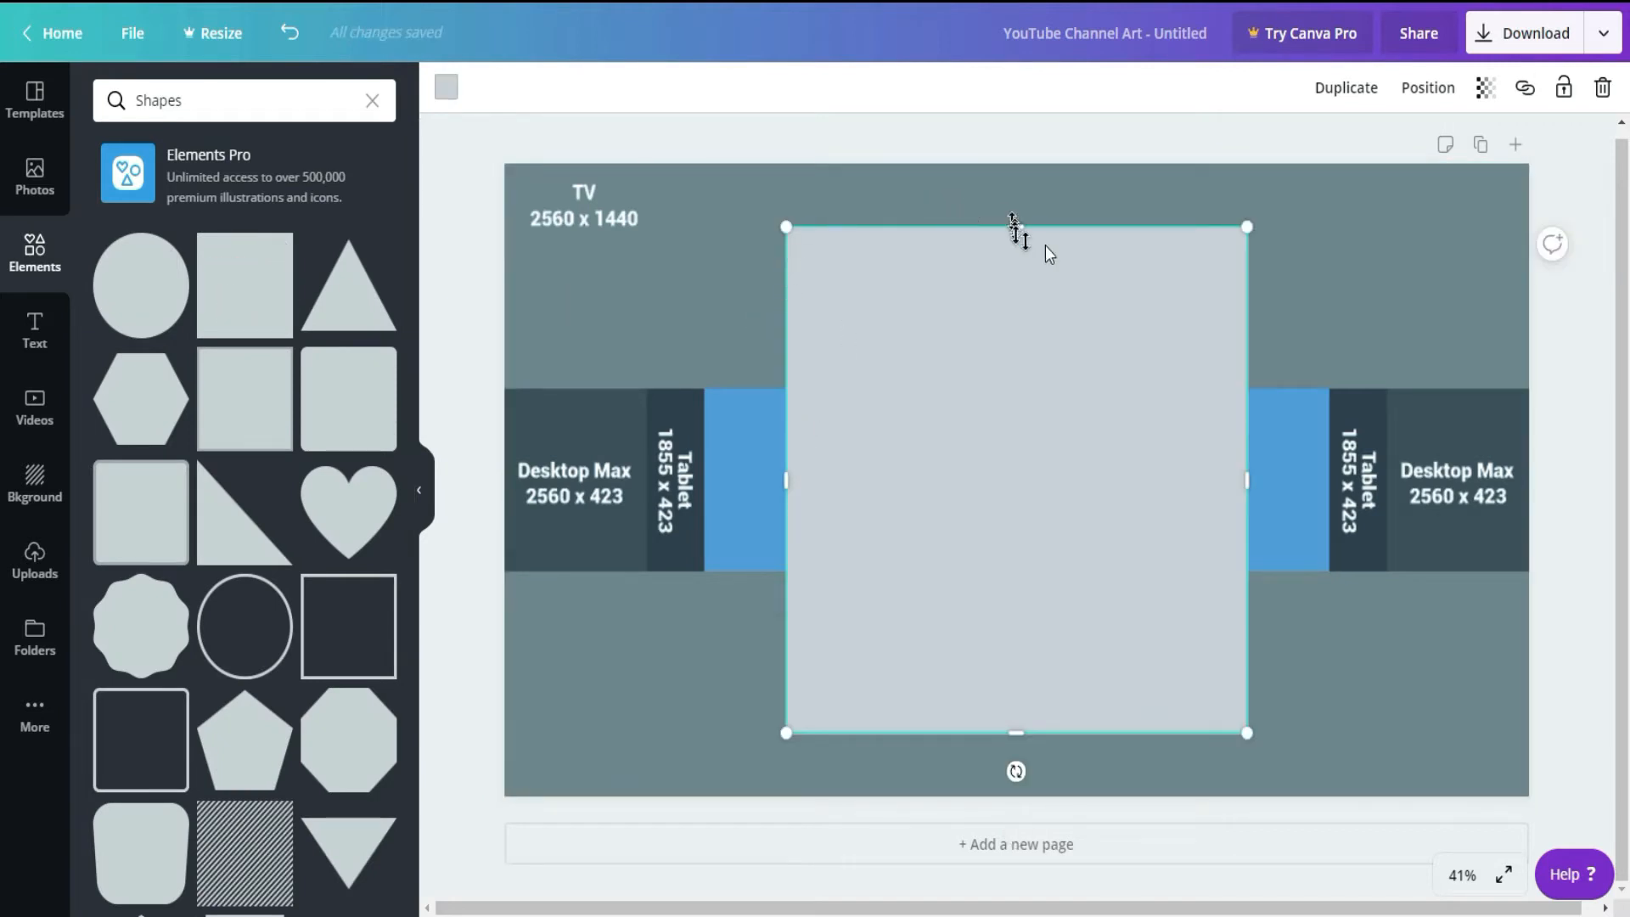
drag(1019, 224, 1016, 388)
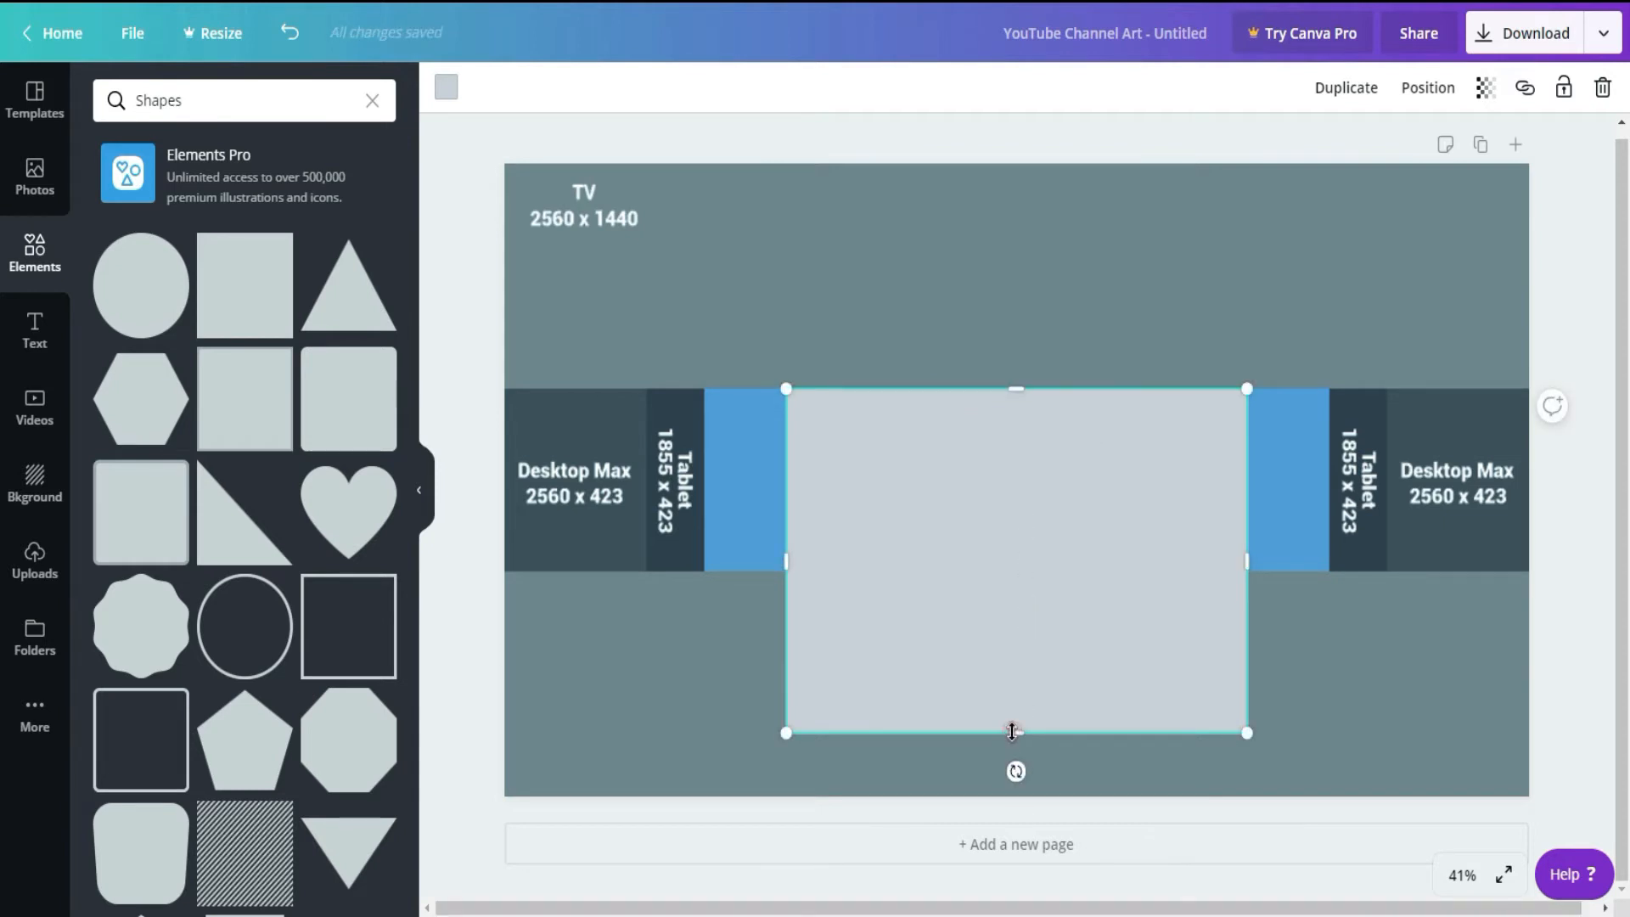
drag(1012, 731, 1012, 573)
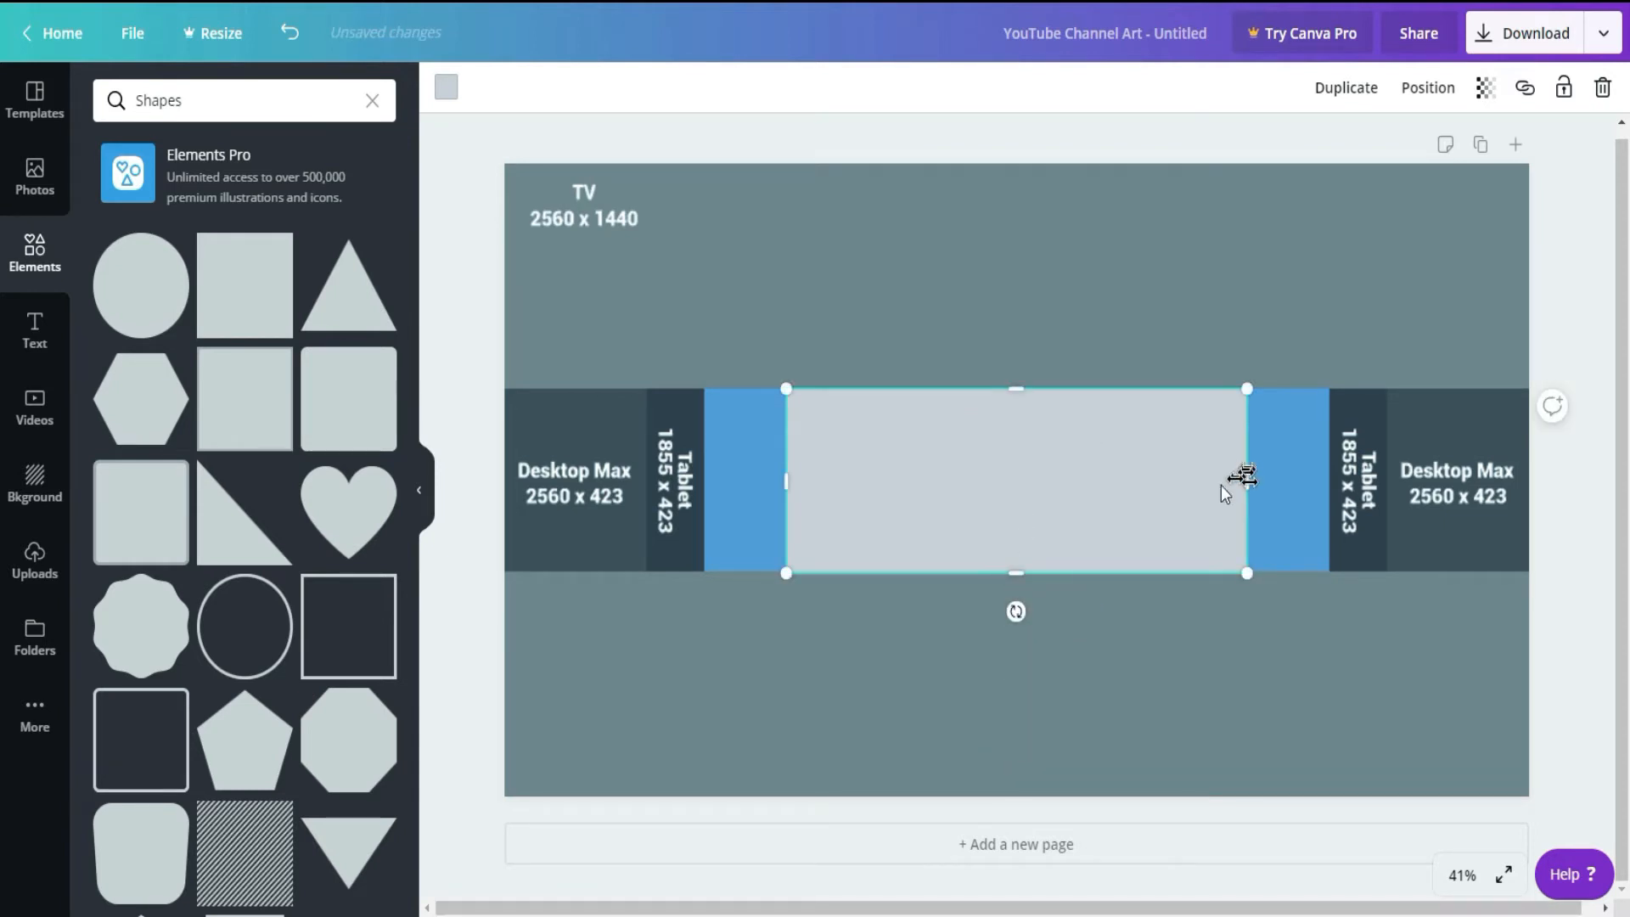
drag(1249, 481, 1526, 479)
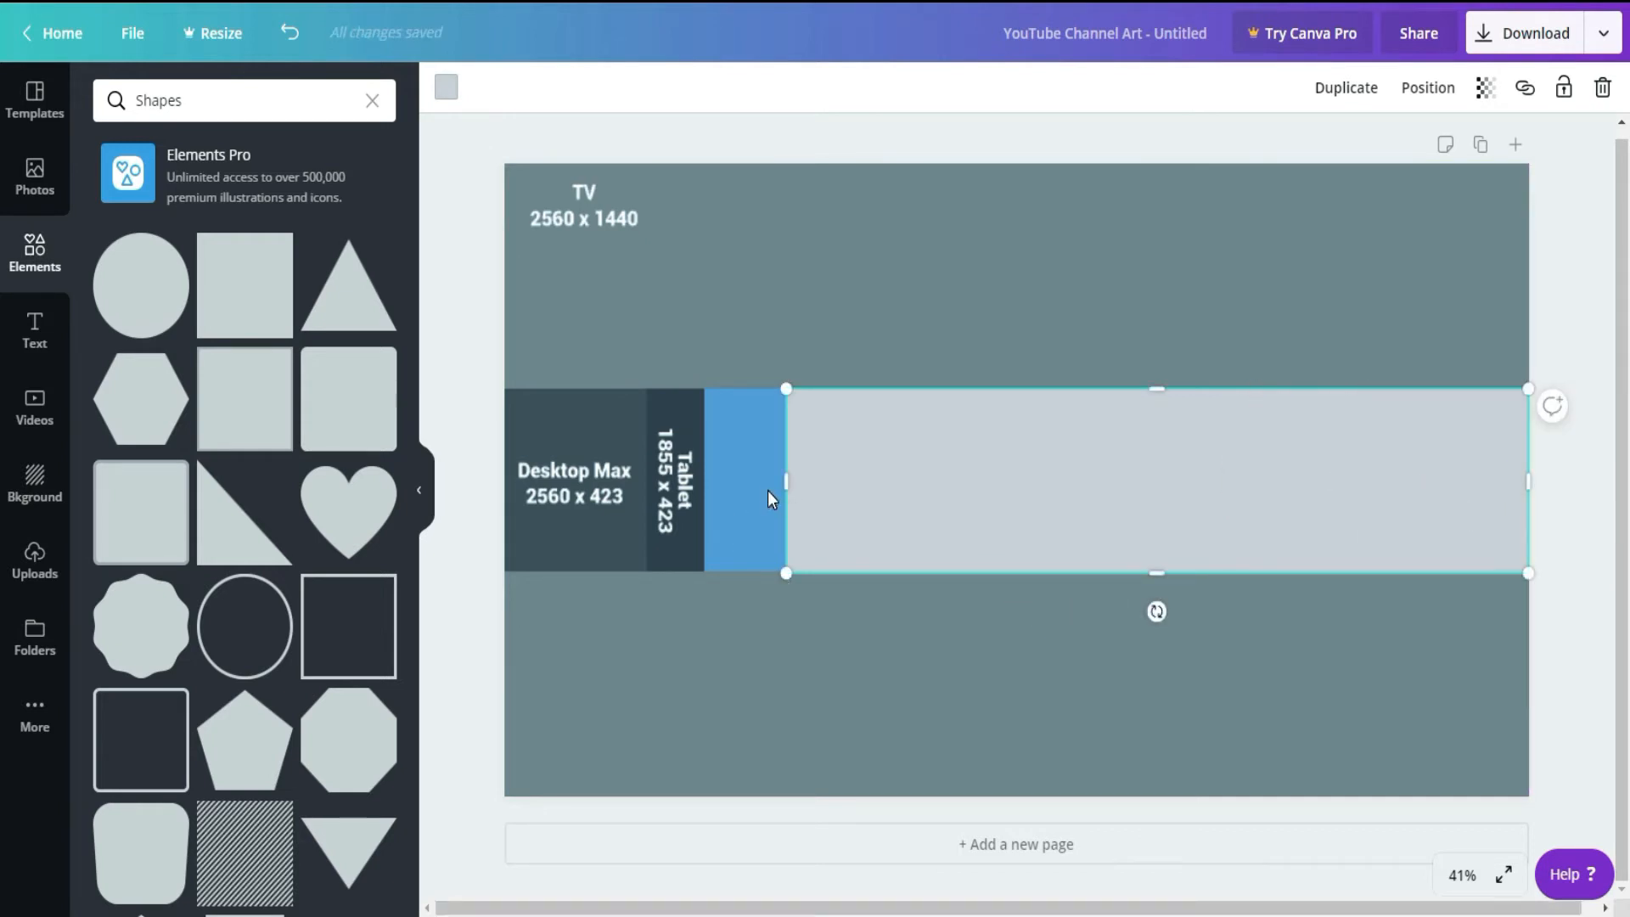
drag(786, 486, 503, 481)
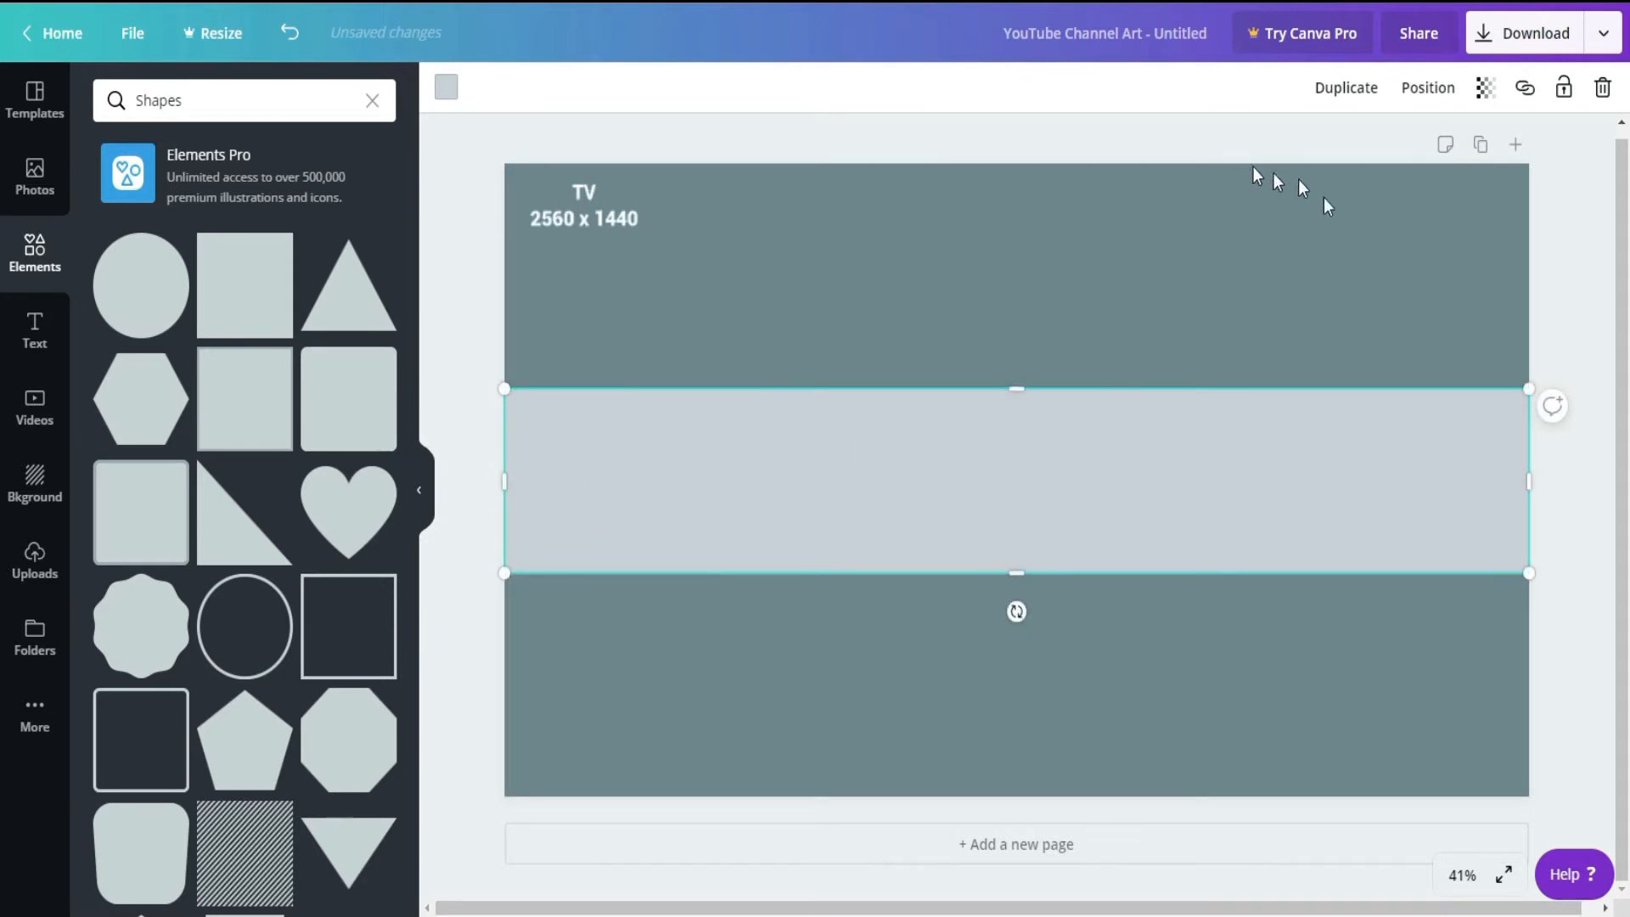
Step: Set the transparency of the full-width rectangle to 48
click(1485, 90)
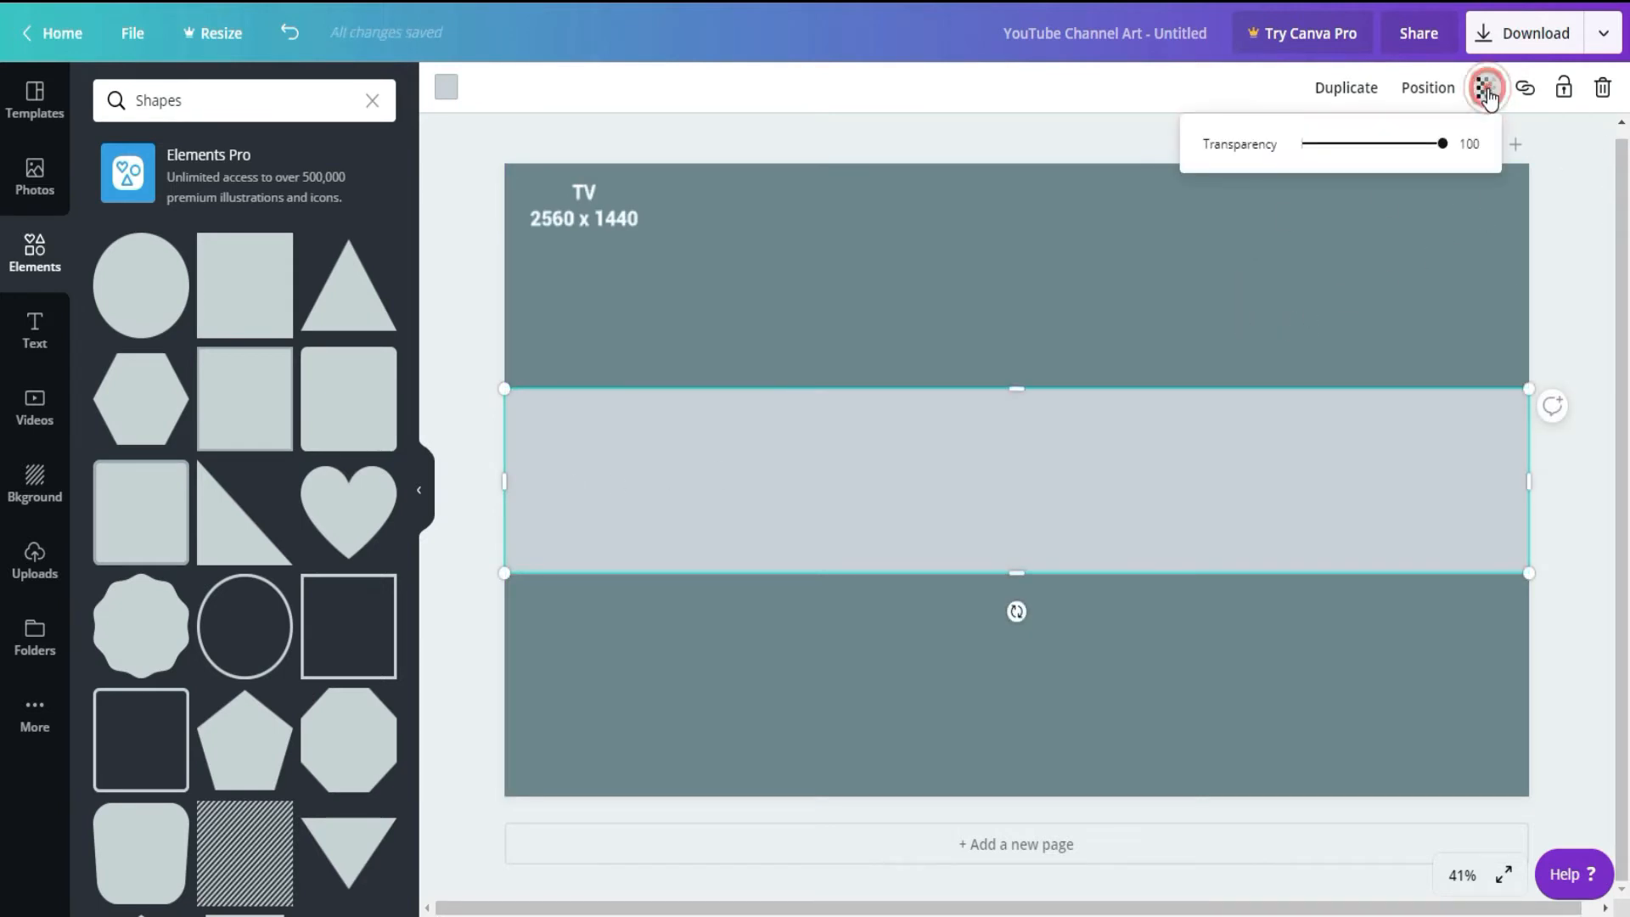
click(1376, 144)
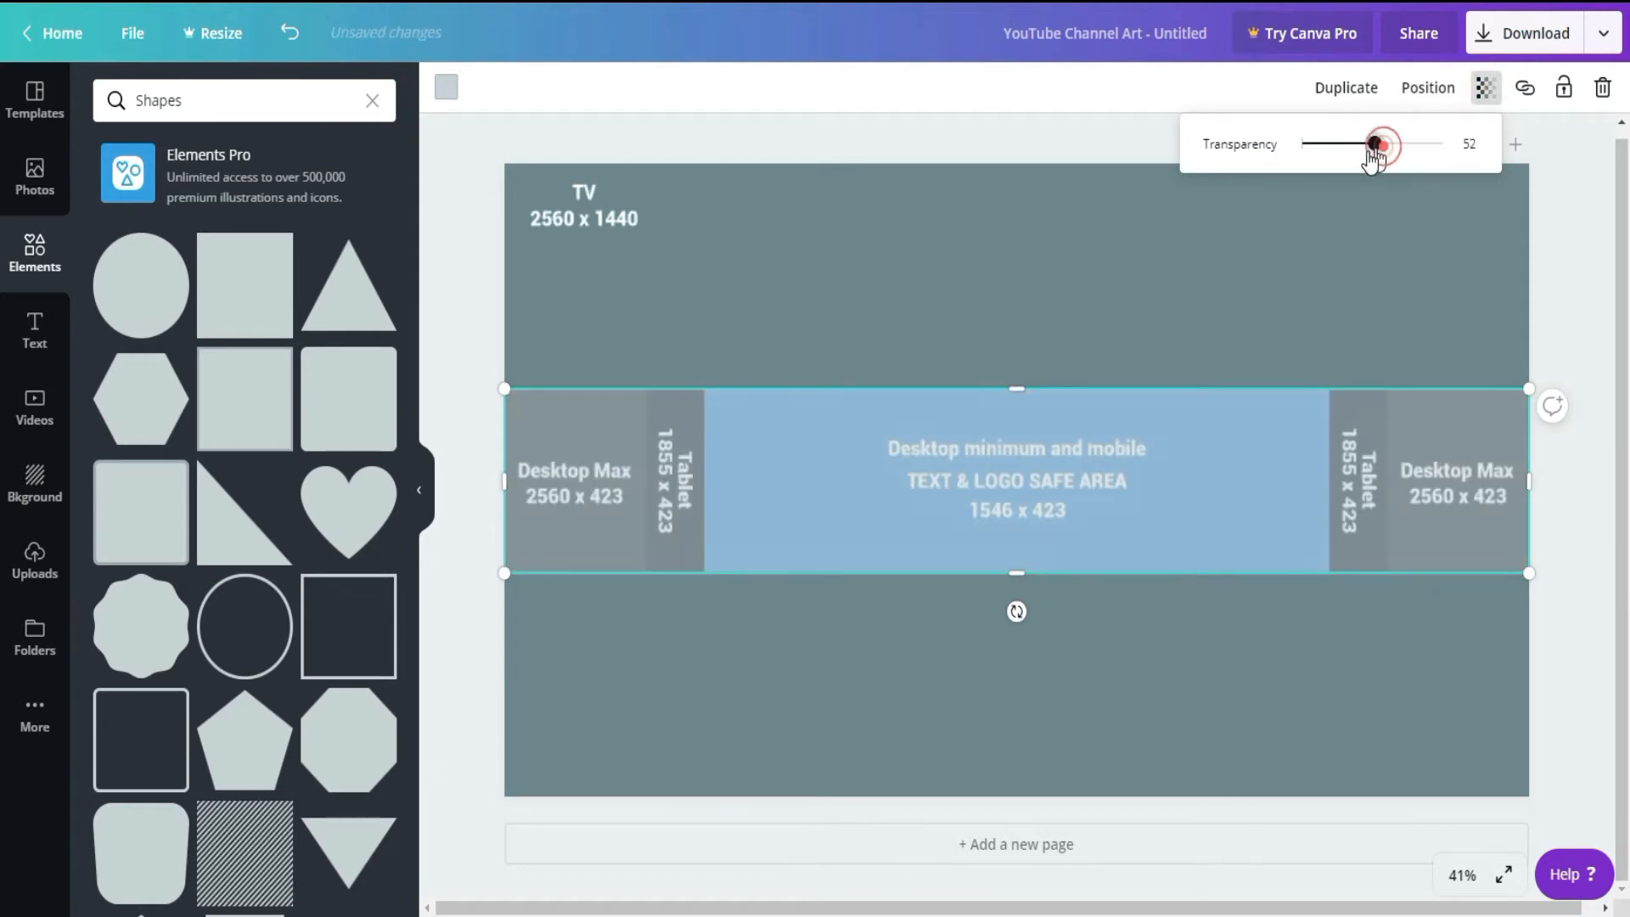
drag(1373, 146, 1367, 146)
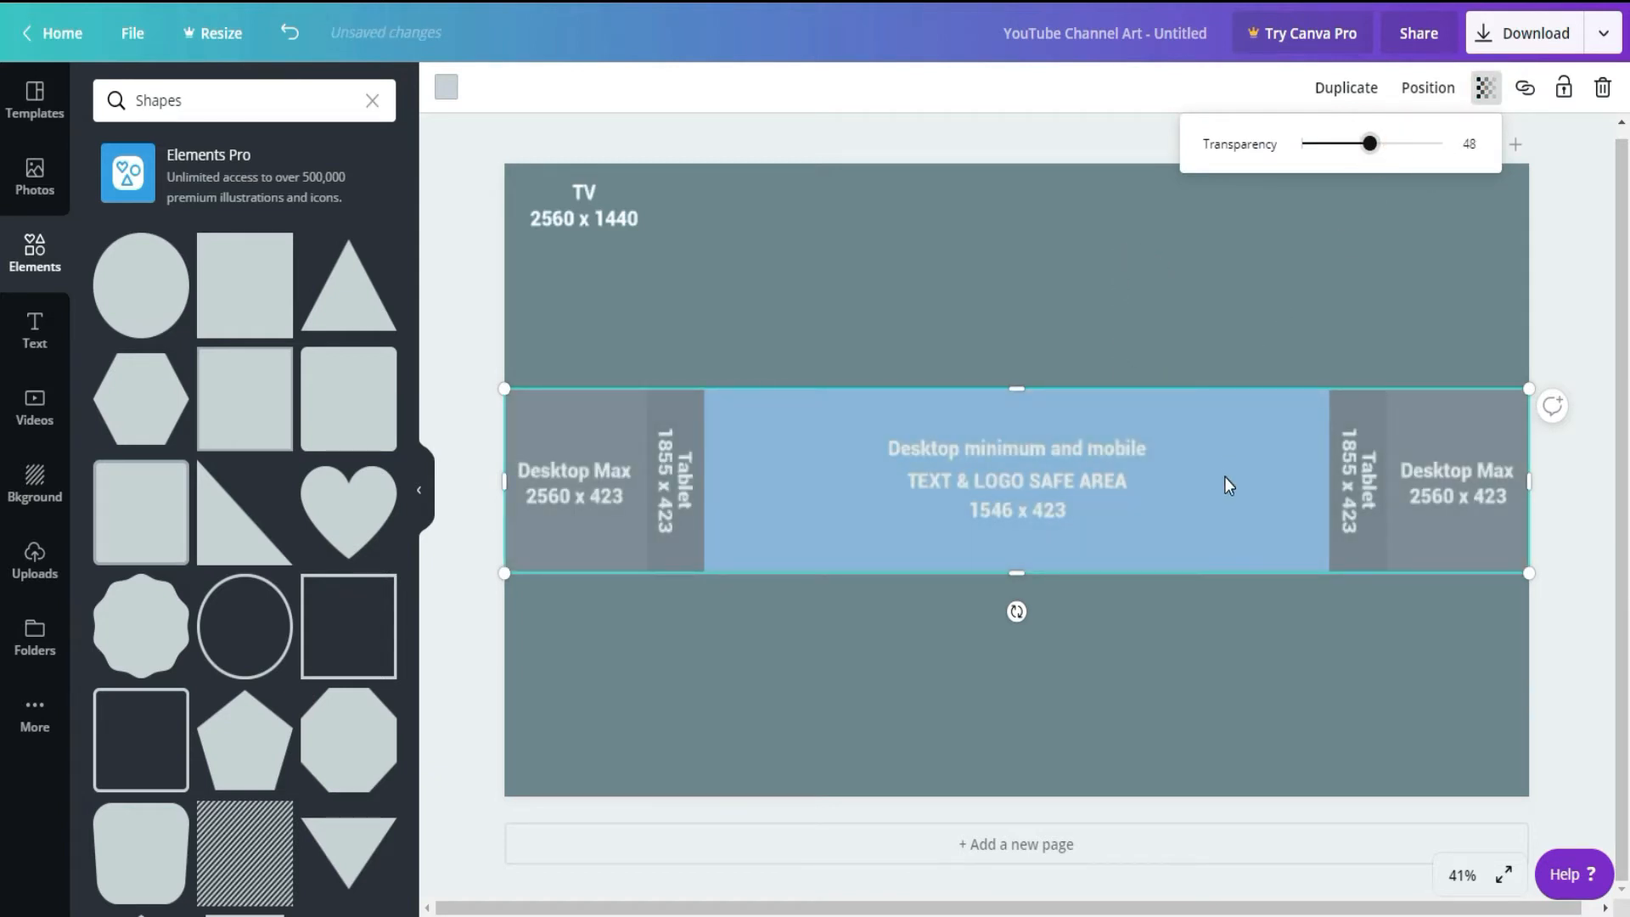
click(1053, 246)
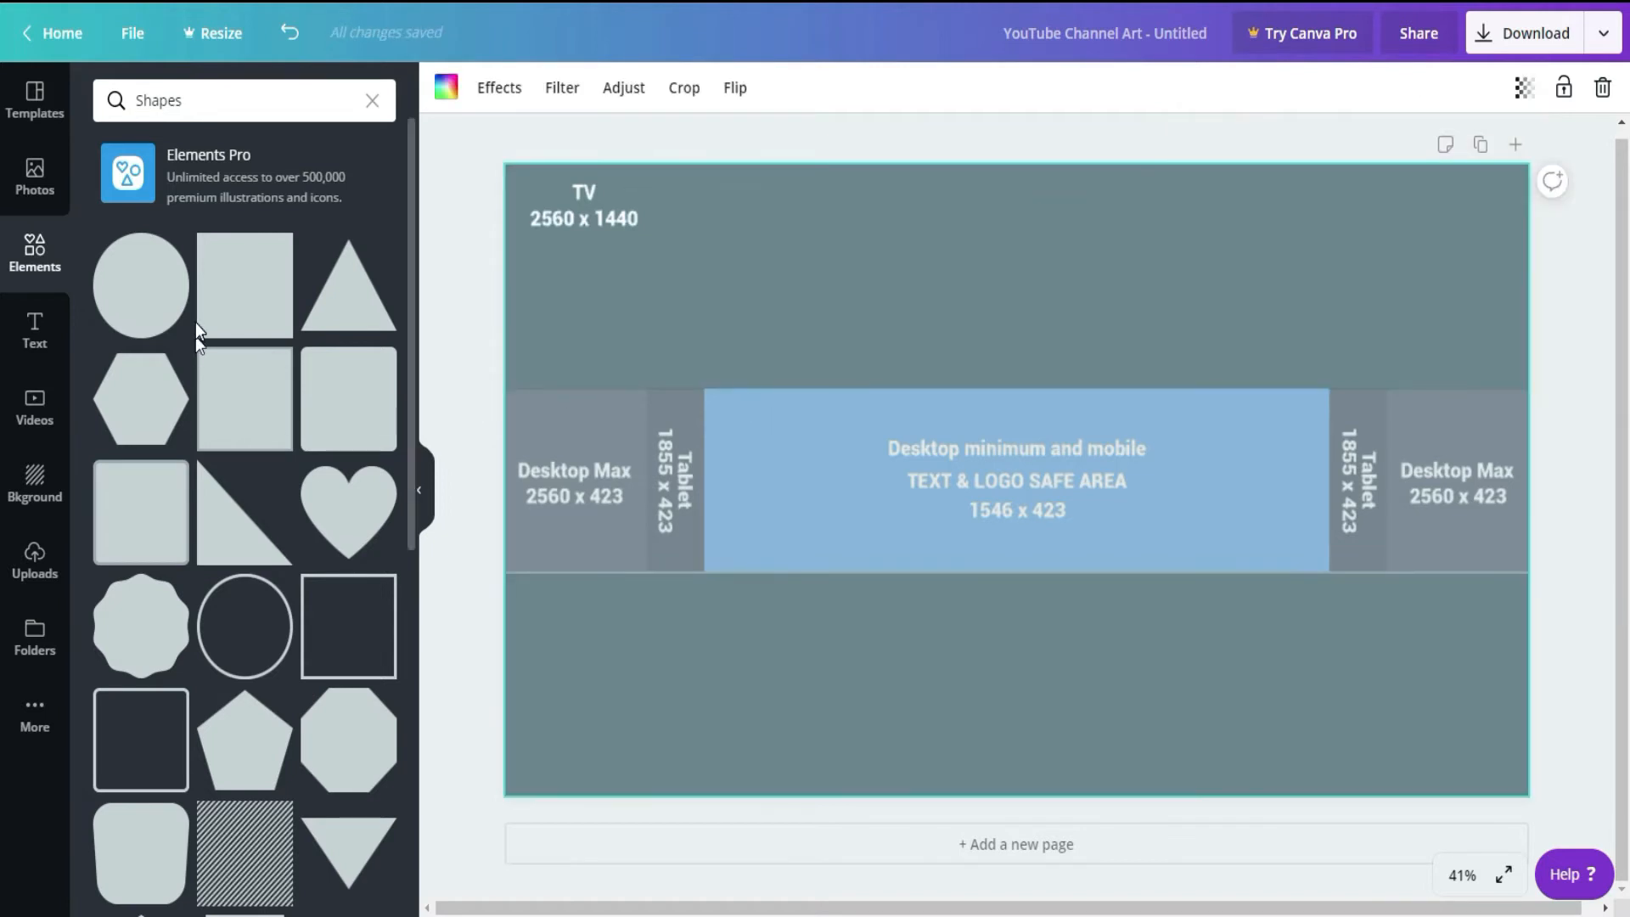
Step: Add a second square and resize it to cover the guide's Tablet 1855 x 423 area
click(240, 288)
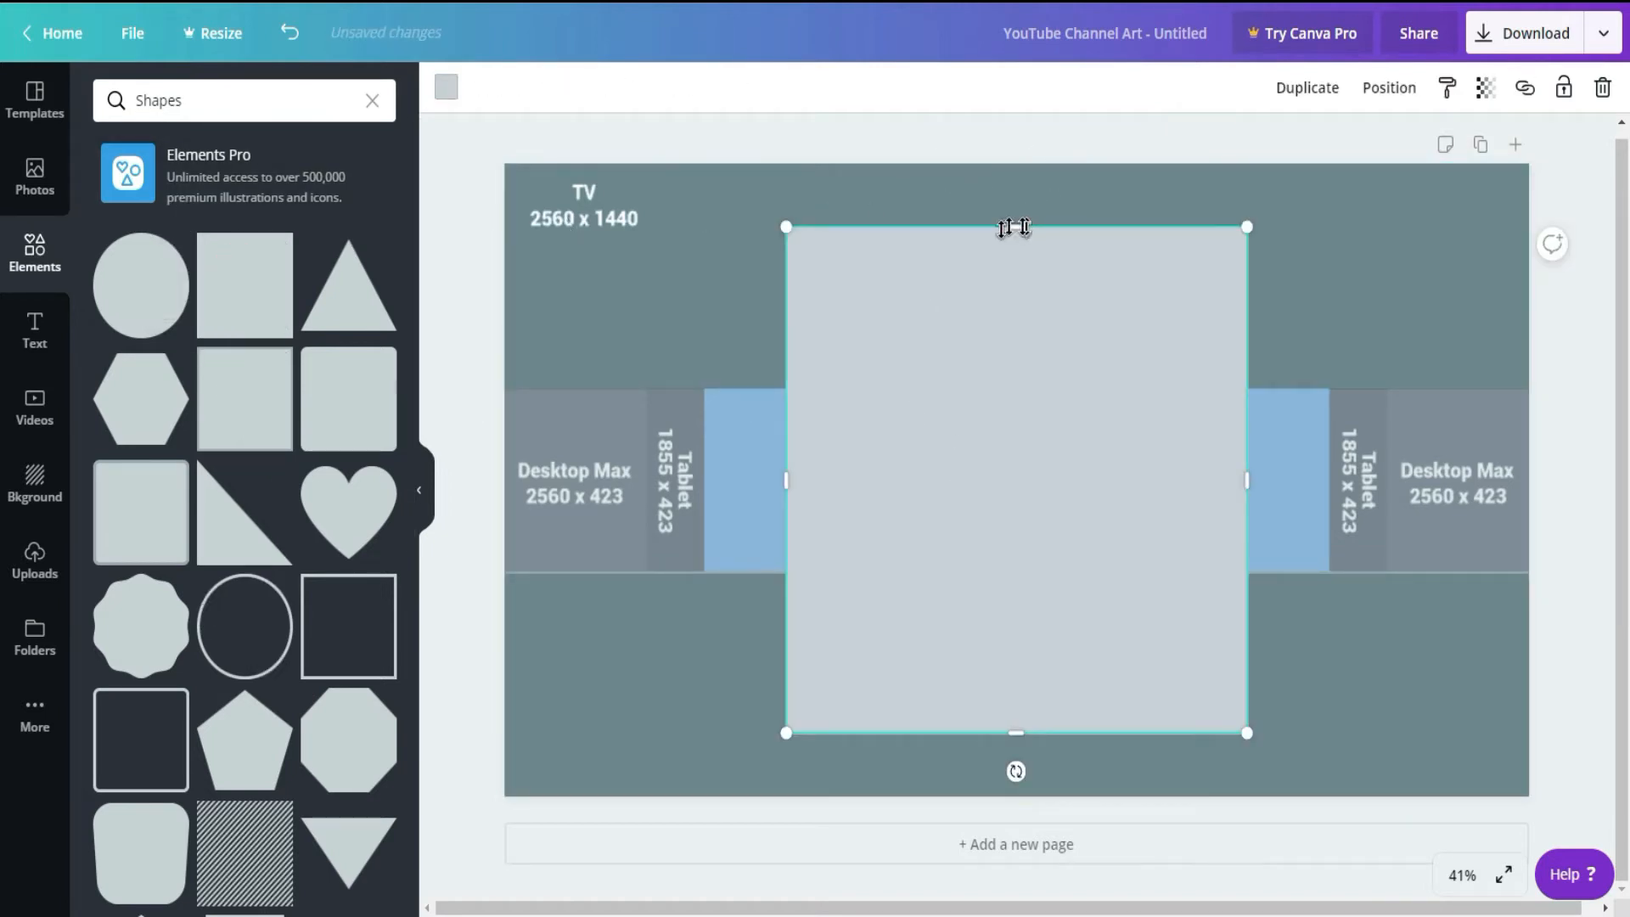
drag(1016, 226, 1000, 385)
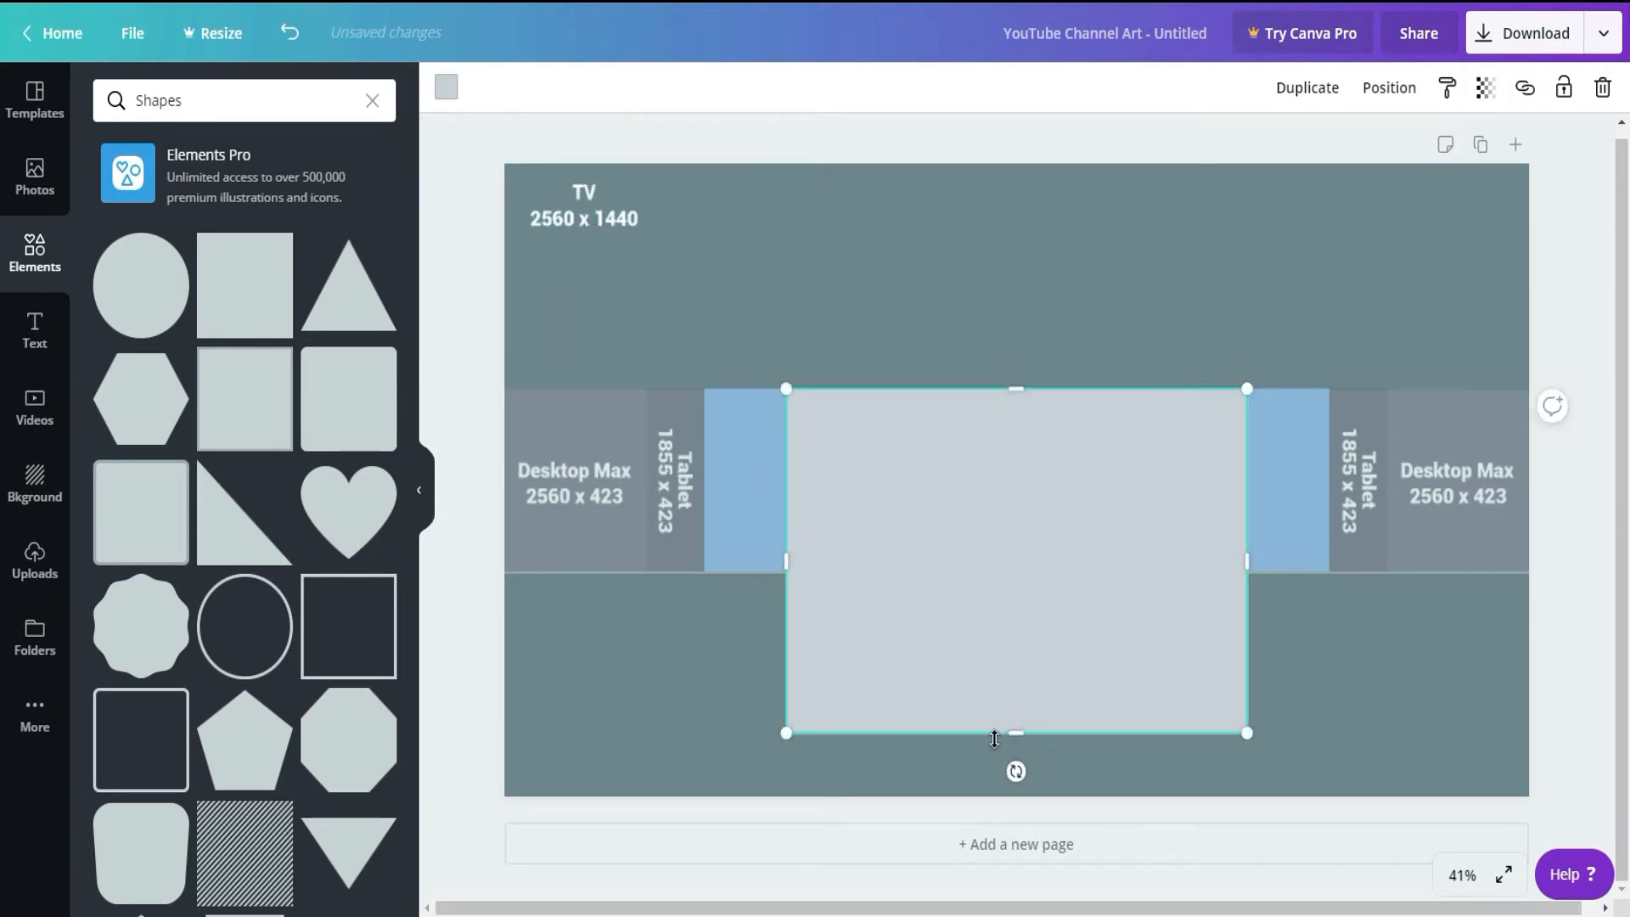
drag(1017, 736, 1015, 571)
drag(1247, 484, 1380, 473)
drag(782, 476, 645, 480)
Step: Make the tablet-area rectangle slightly transparent so the guide shows through
click(1486, 87)
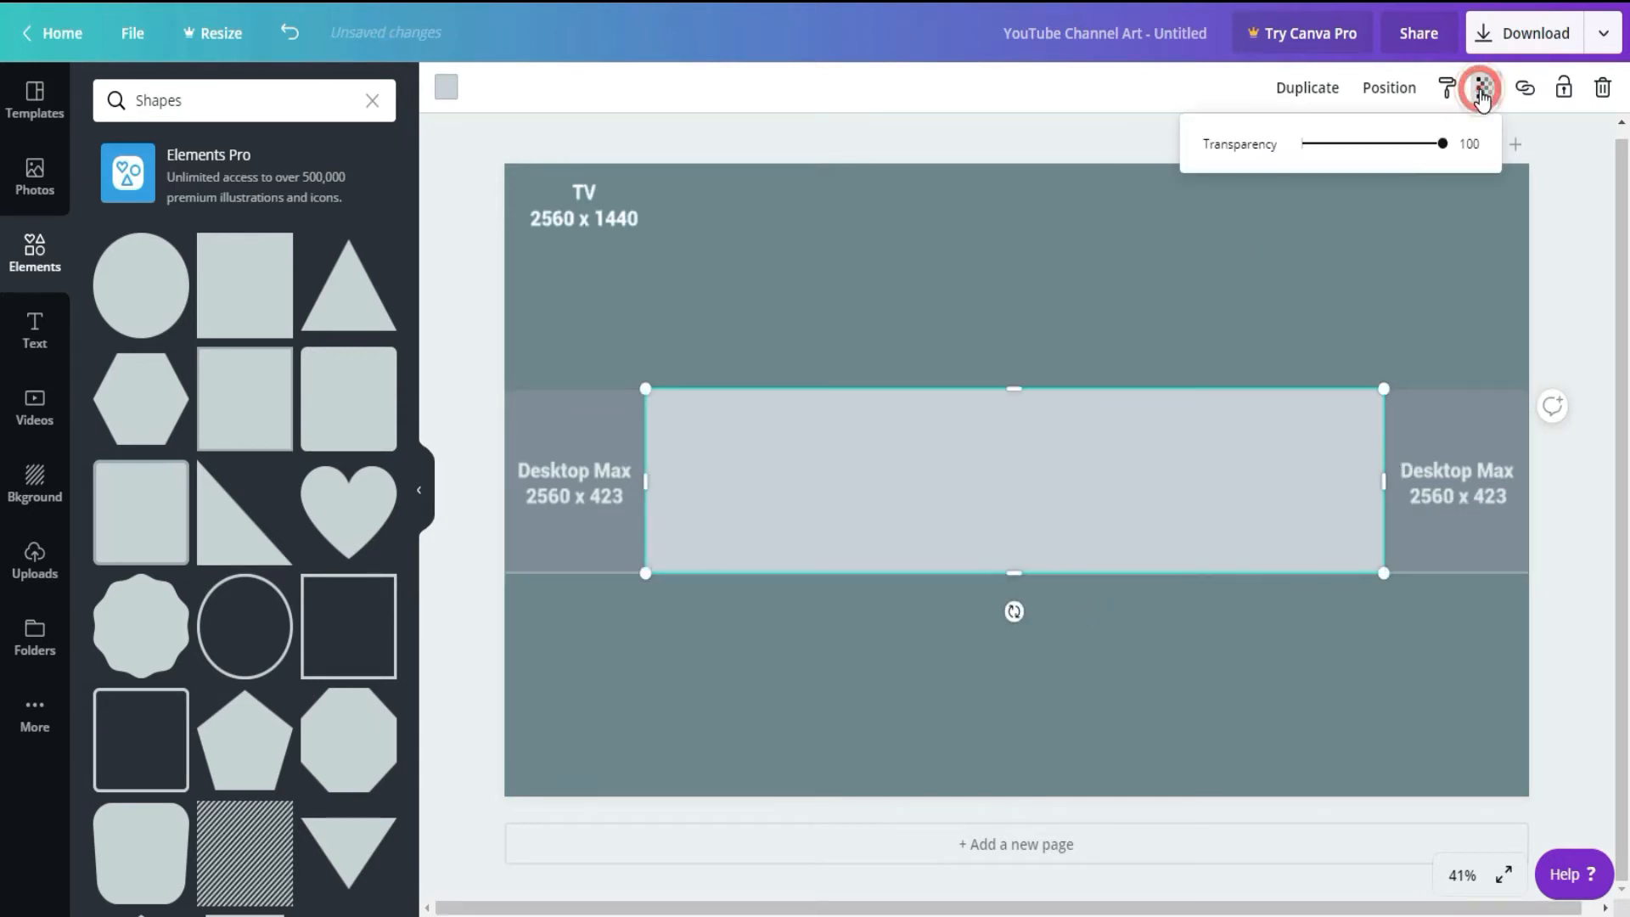
click(1412, 146)
click(1103, 251)
click(883, 505)
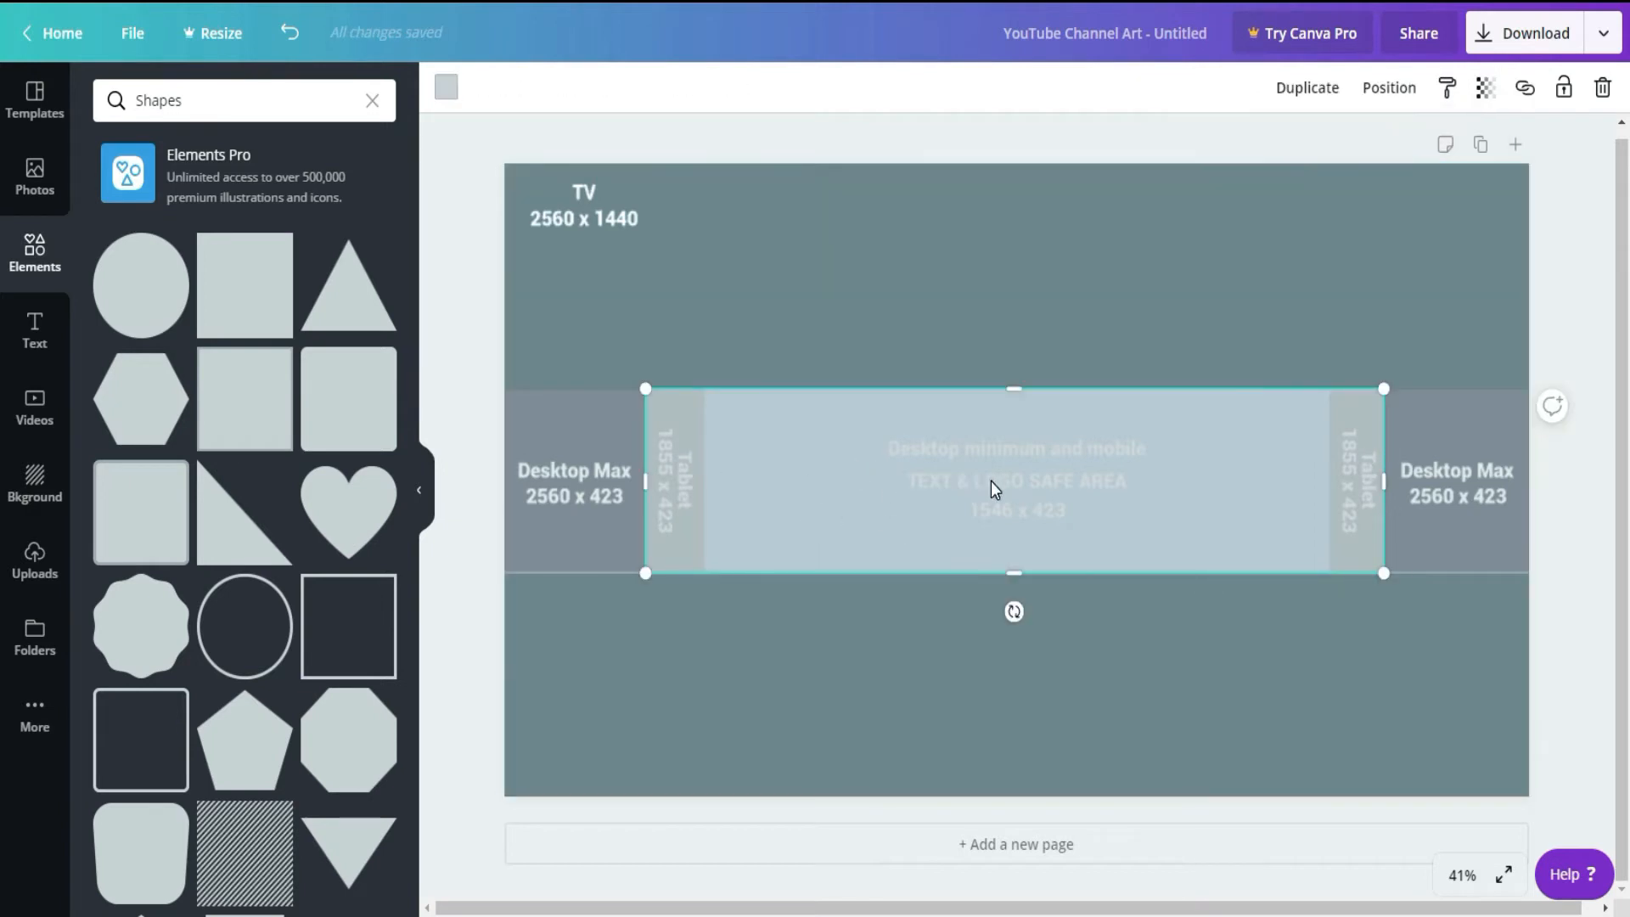
click(527, 538)
Step: Add a third square over the 1546 x 423 text and logo safe area and set its transparency to 93
click(246, 280)
drag(1016, 227, 1015, 389)
drag(1016, 731, 995, 574)
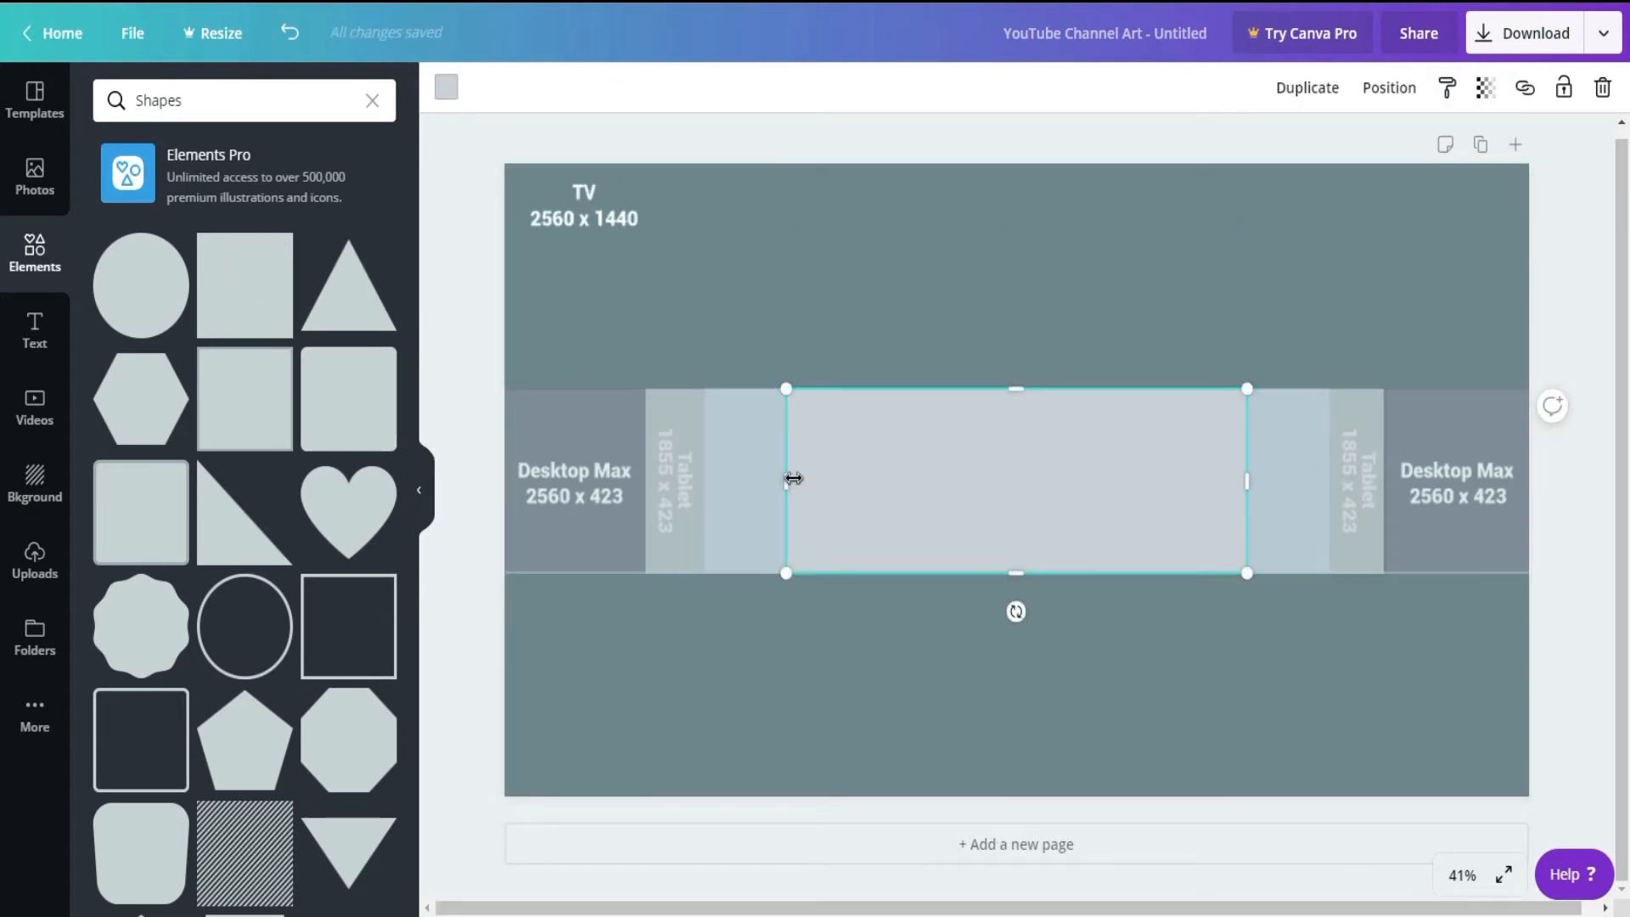
drag(787, 480, 713, 481)
drag(1246, 480, 1315, 487)
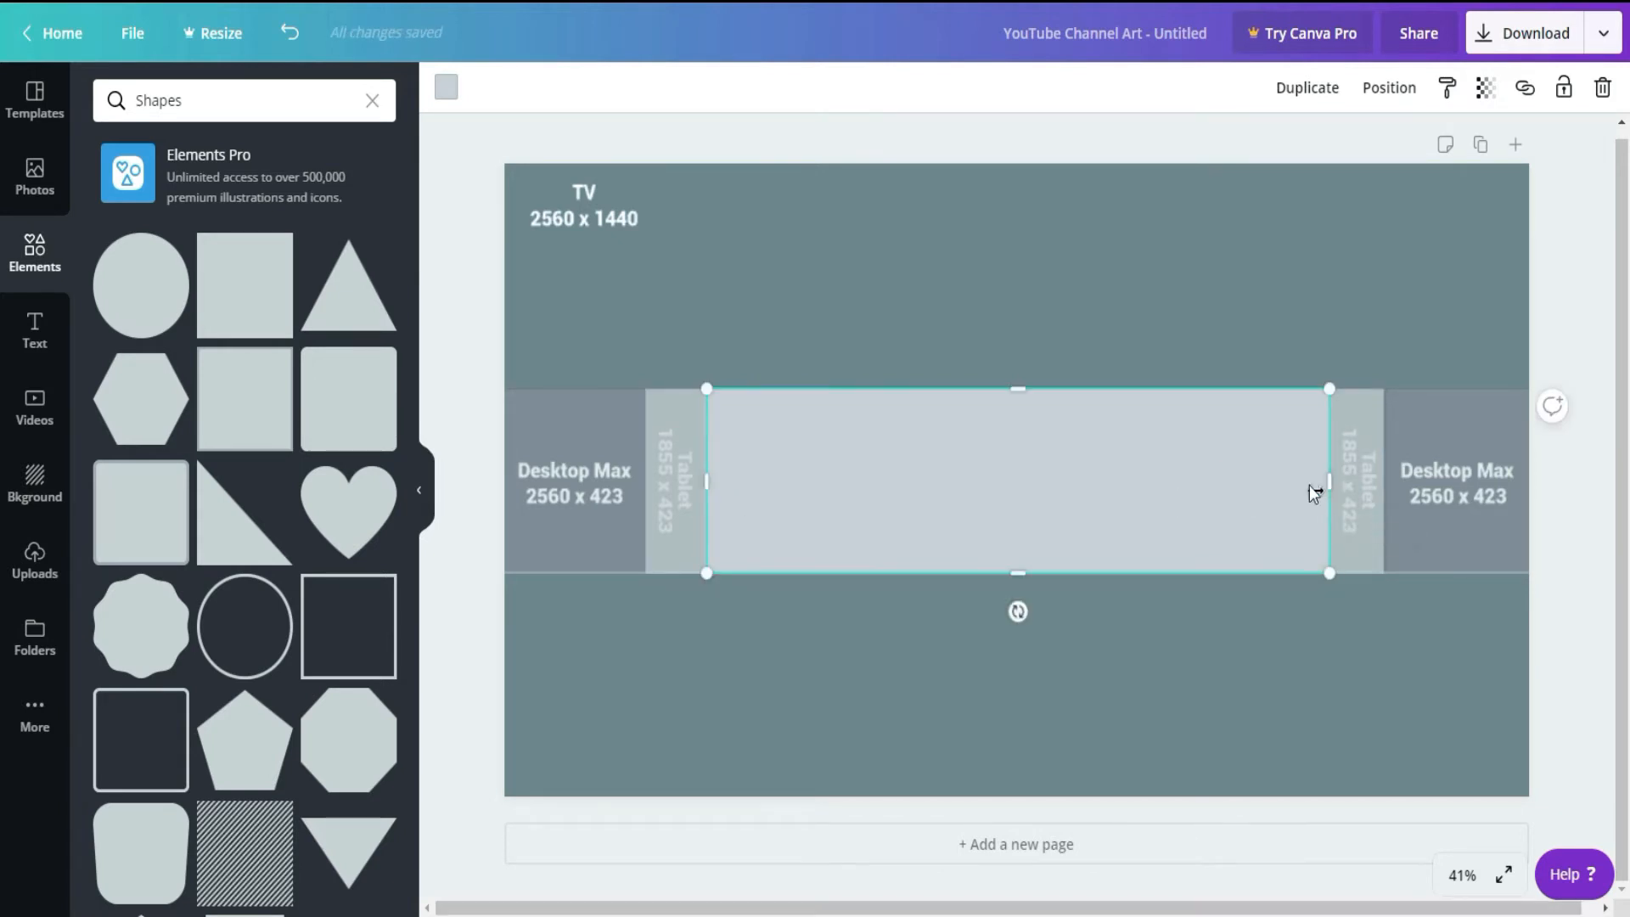
click(1484, 87)
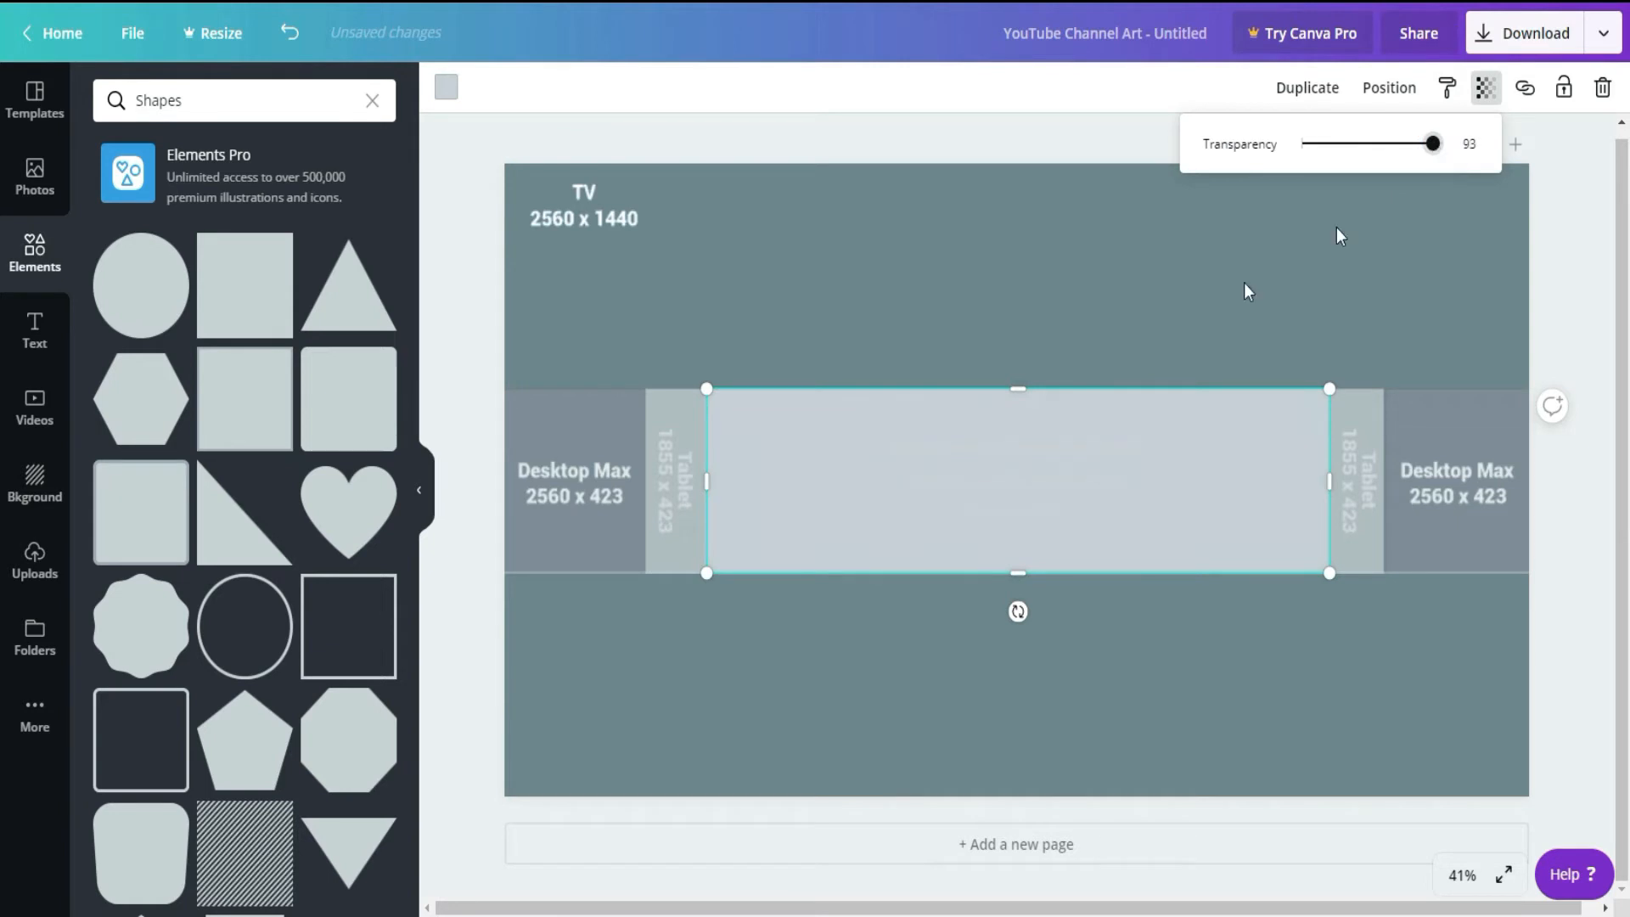
Step: Delete the size guide image and group the three overlapping rectangles
click(1083, 288)
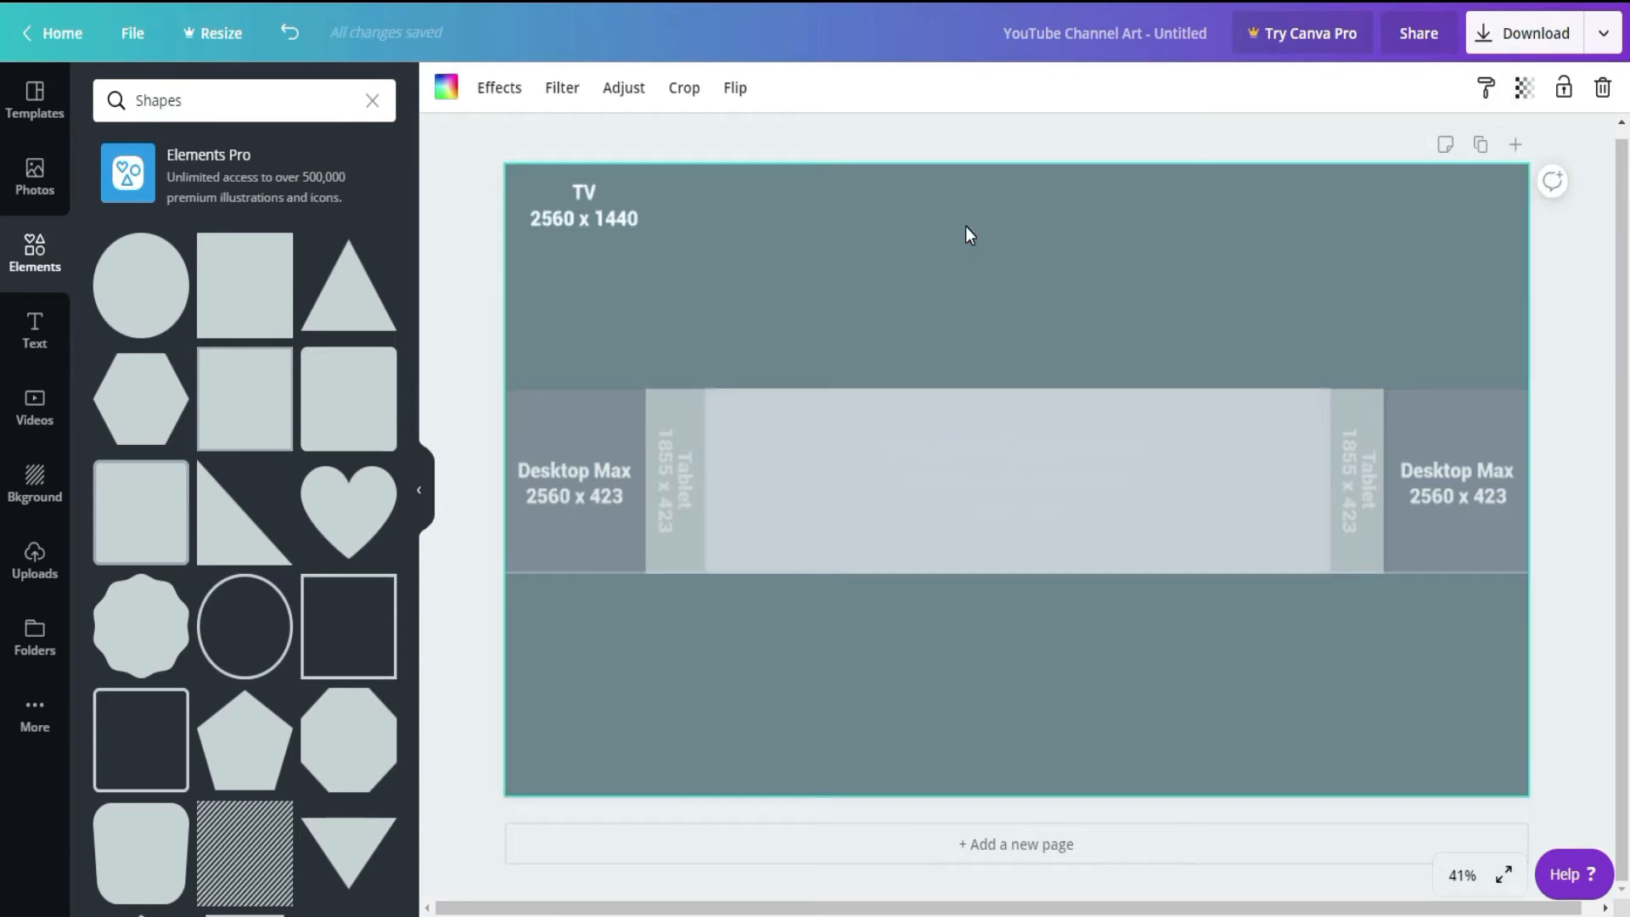
key(Delete)
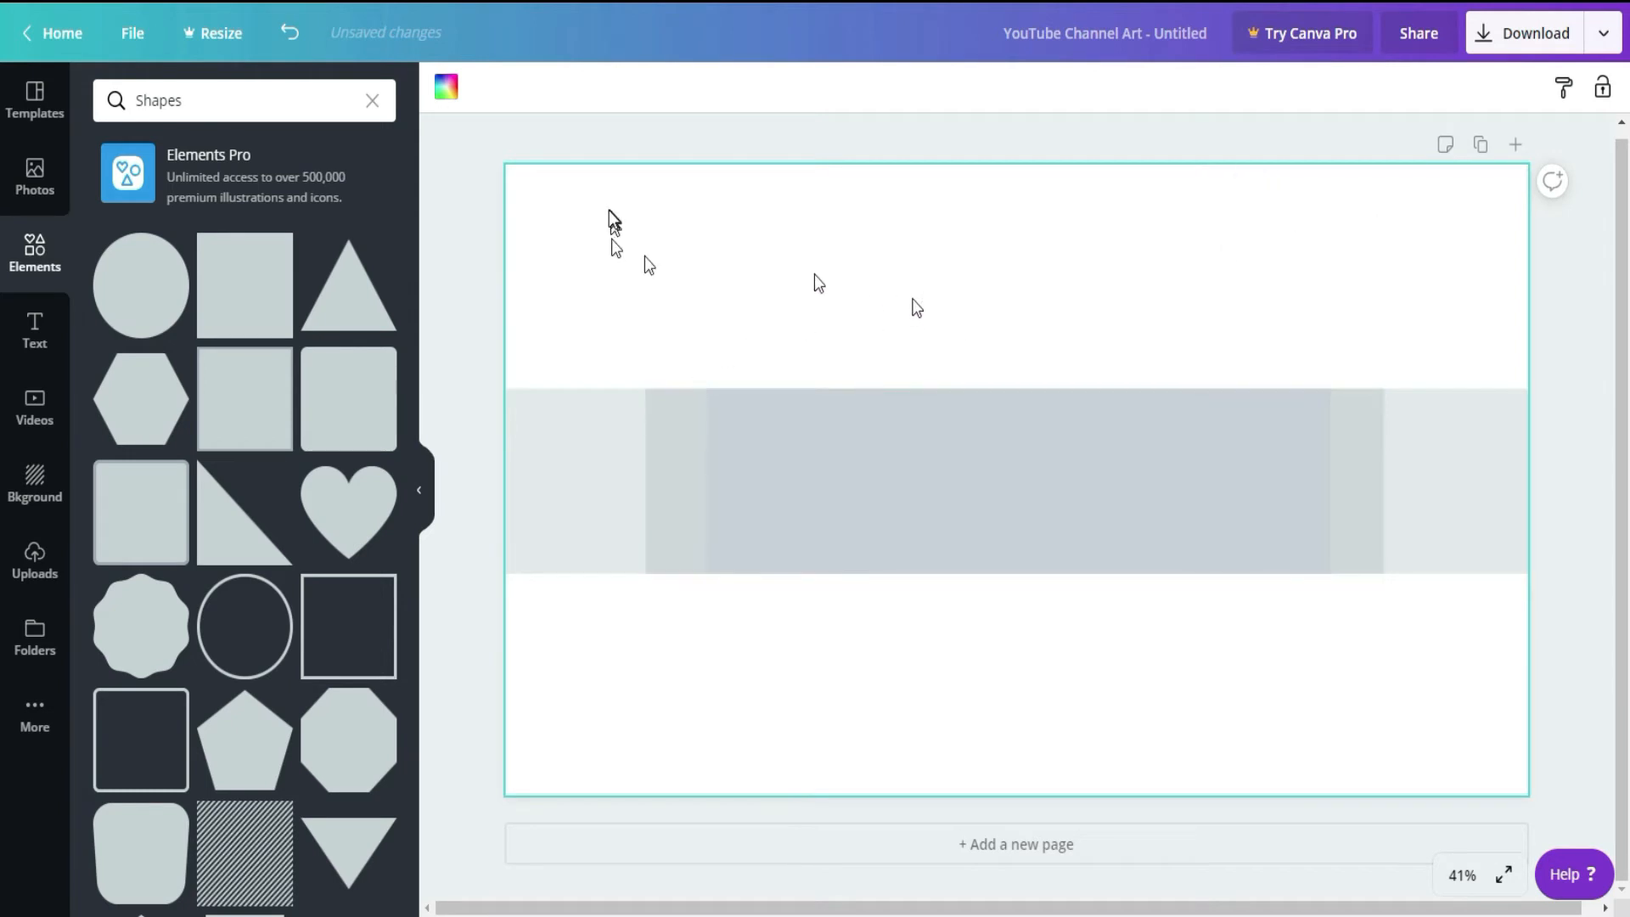
drag(519, 220, 1490, 638)
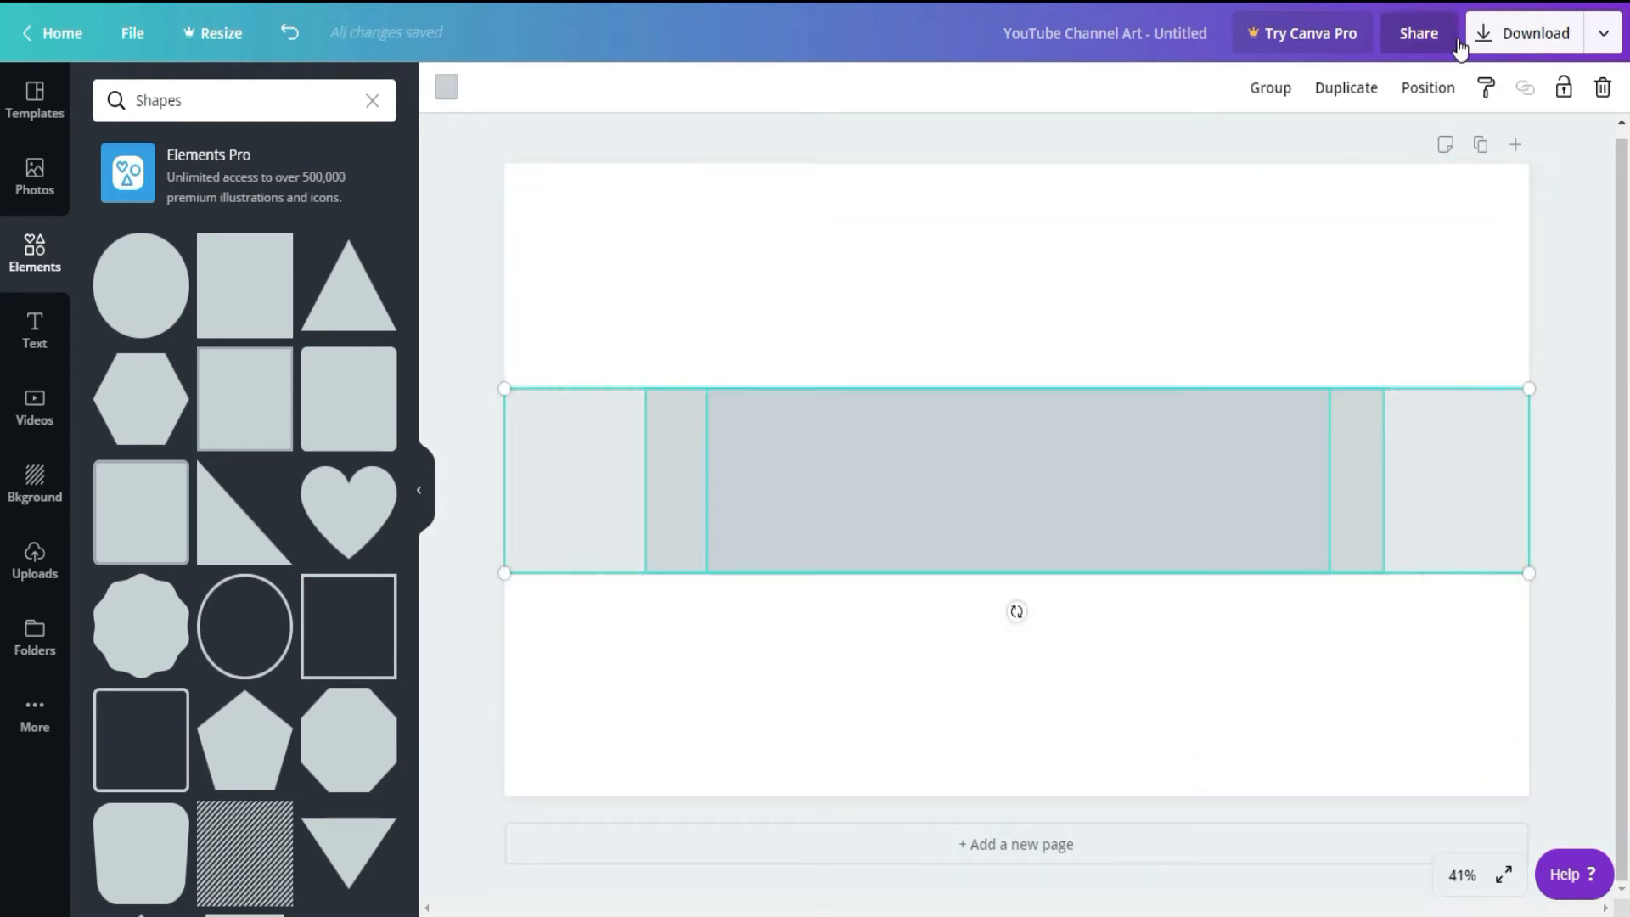
click(1271, 88)
click(1051, 176)
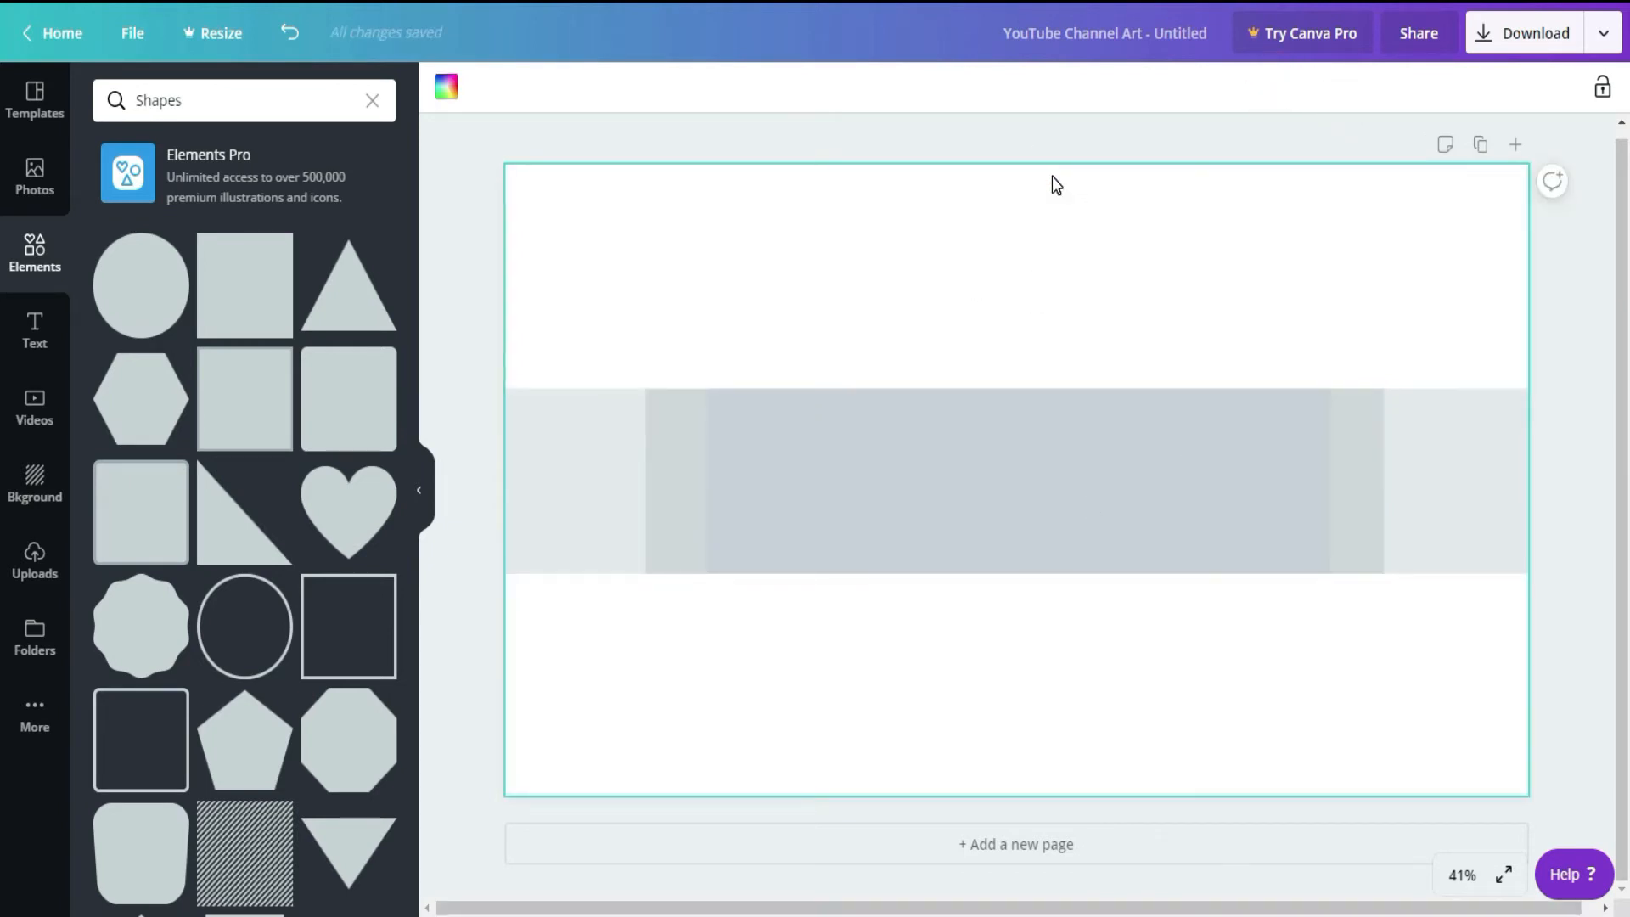
Step: Apply the free multicoloured smoke image as the design's background
click(42, 487)
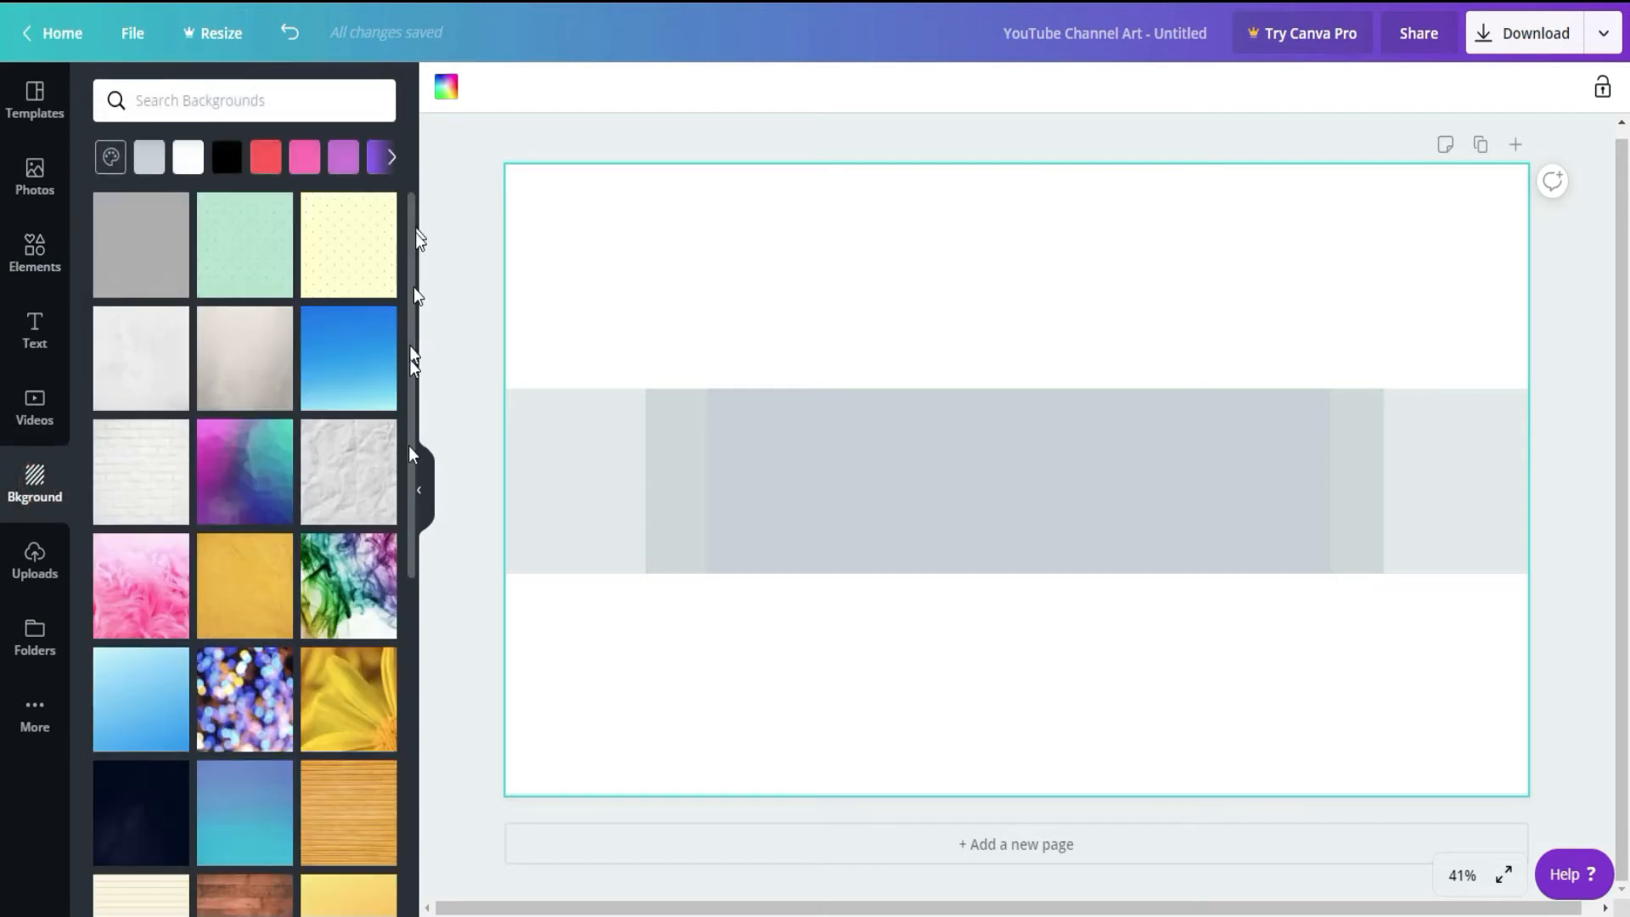
click(365, 584)
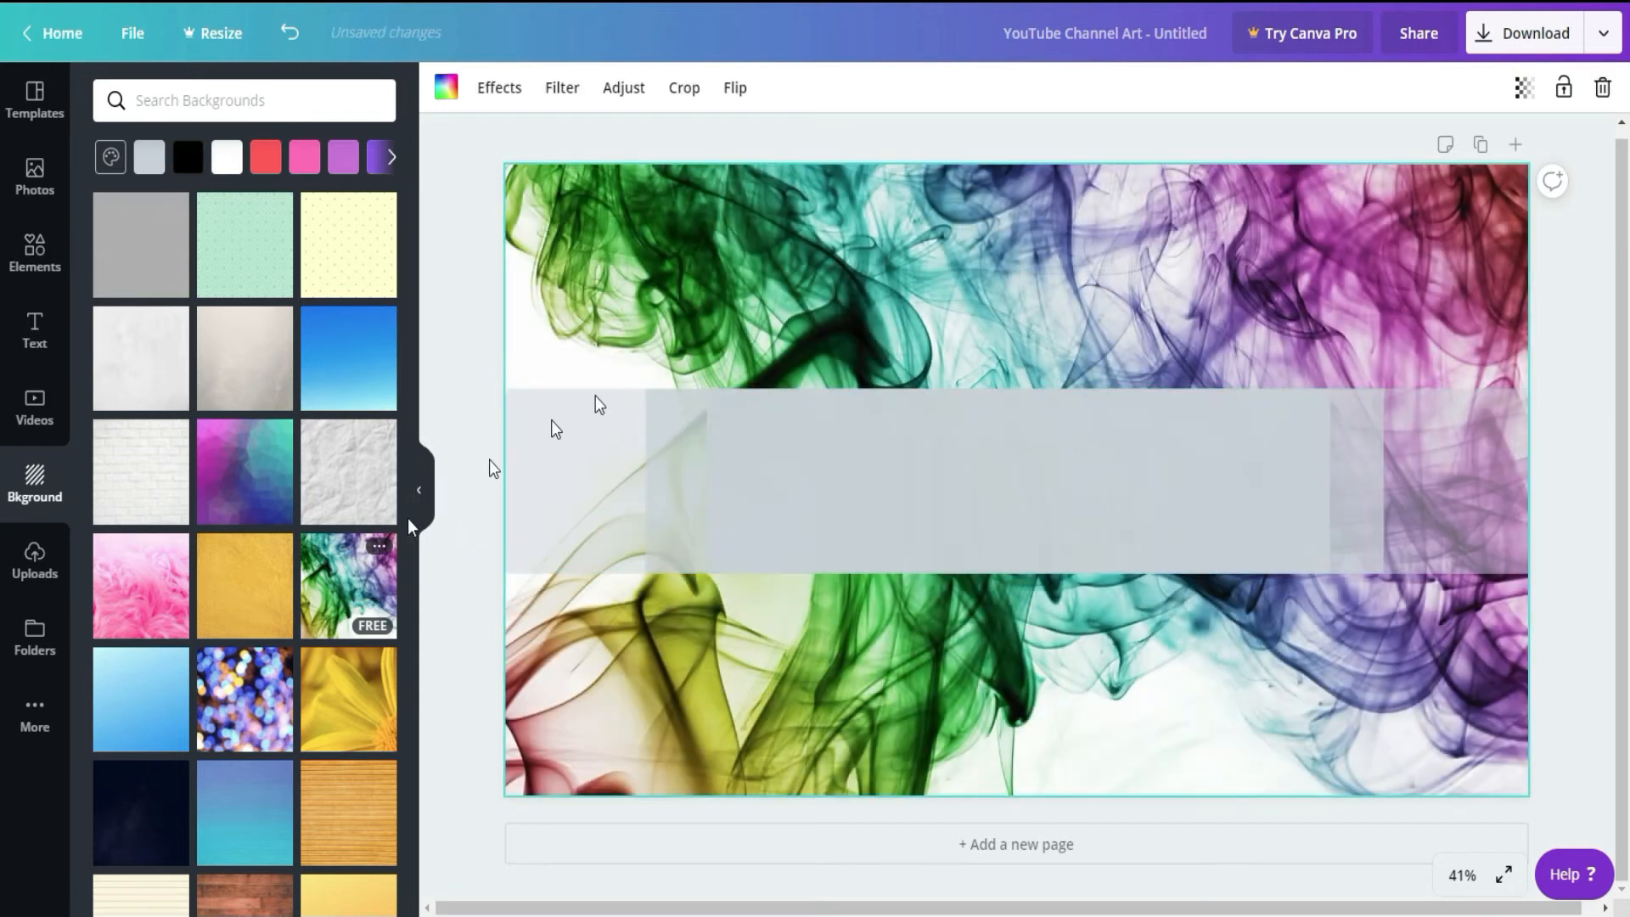
Step: Add a heading reading "Pixelpia Teaching & Learning" over the safe area
click(34, 324)
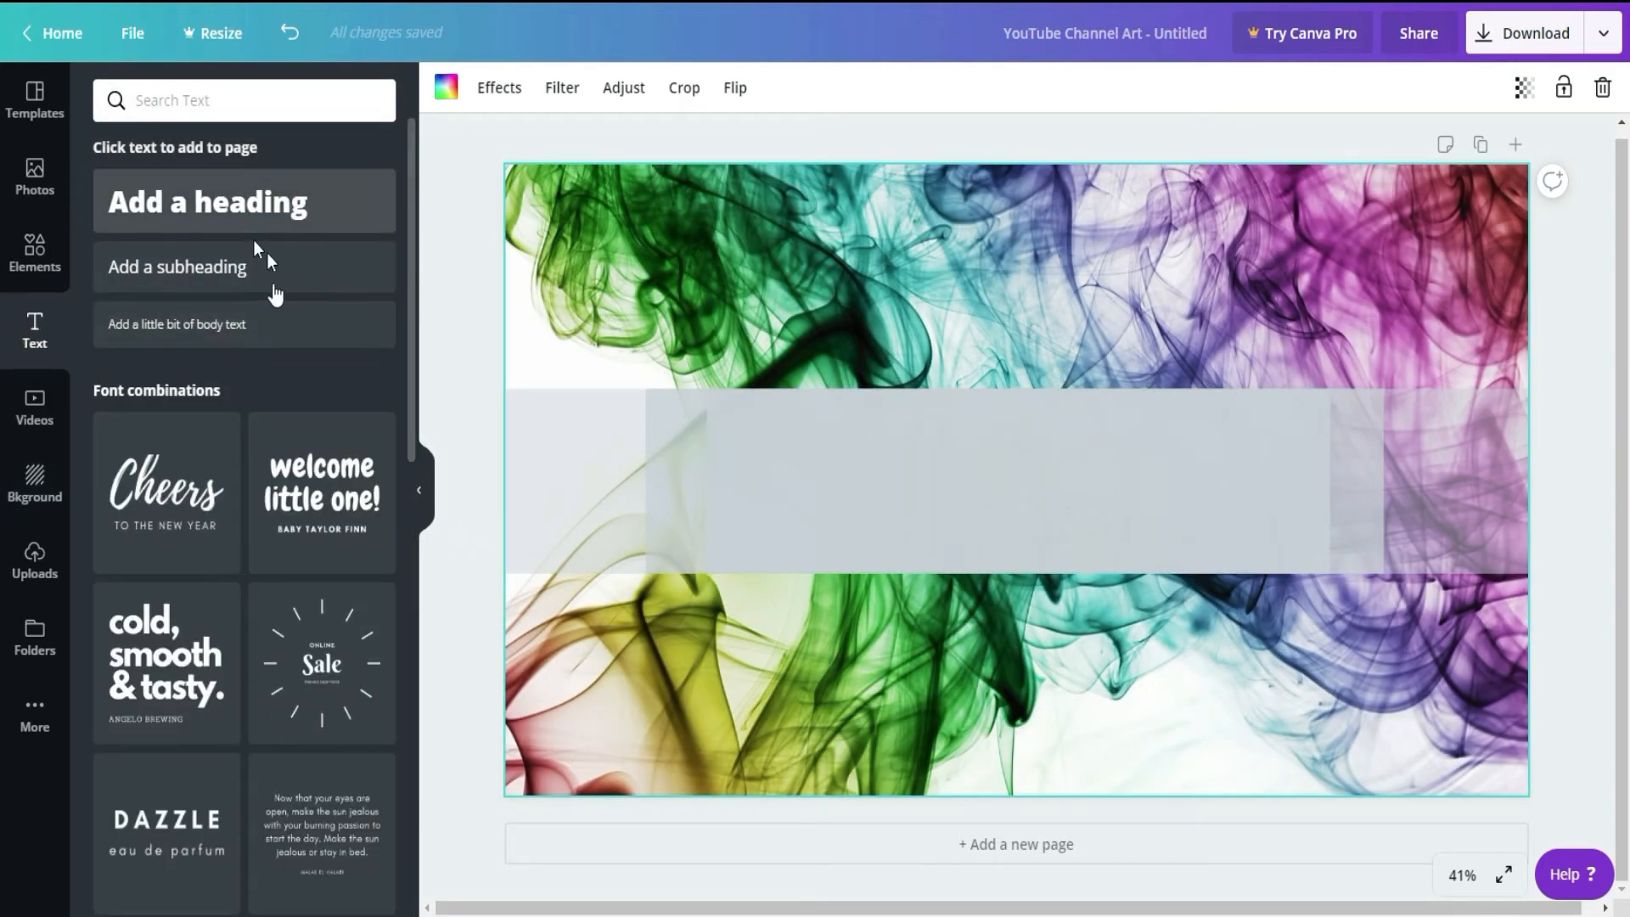
click(280, 206)
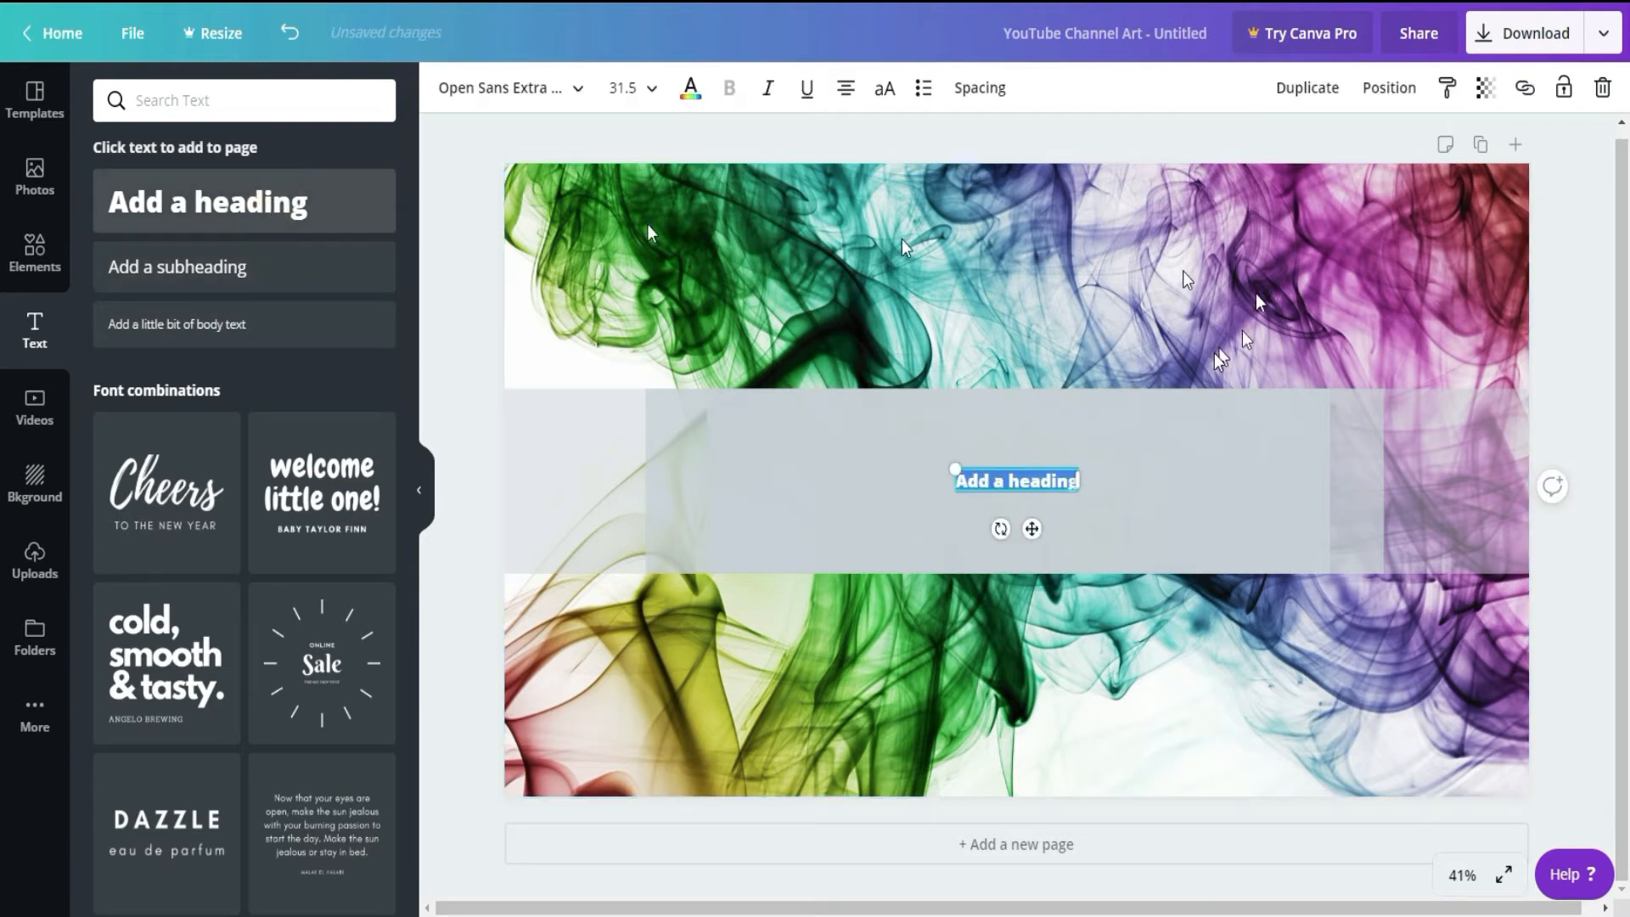
text(Pixelp)
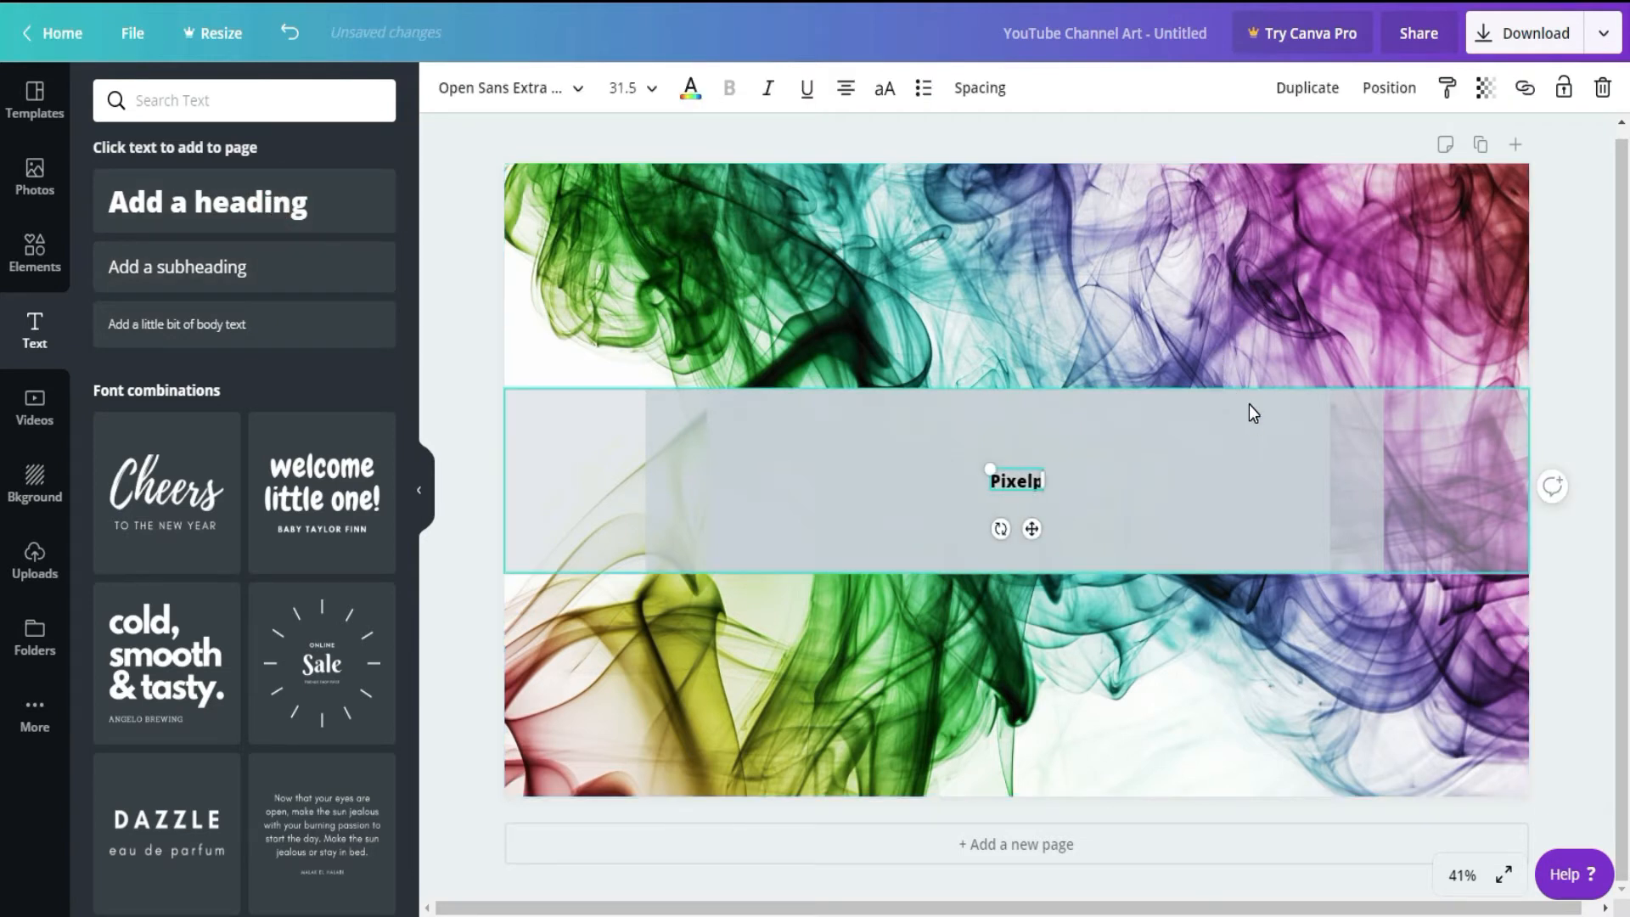
text(ia Teaching & Learning)
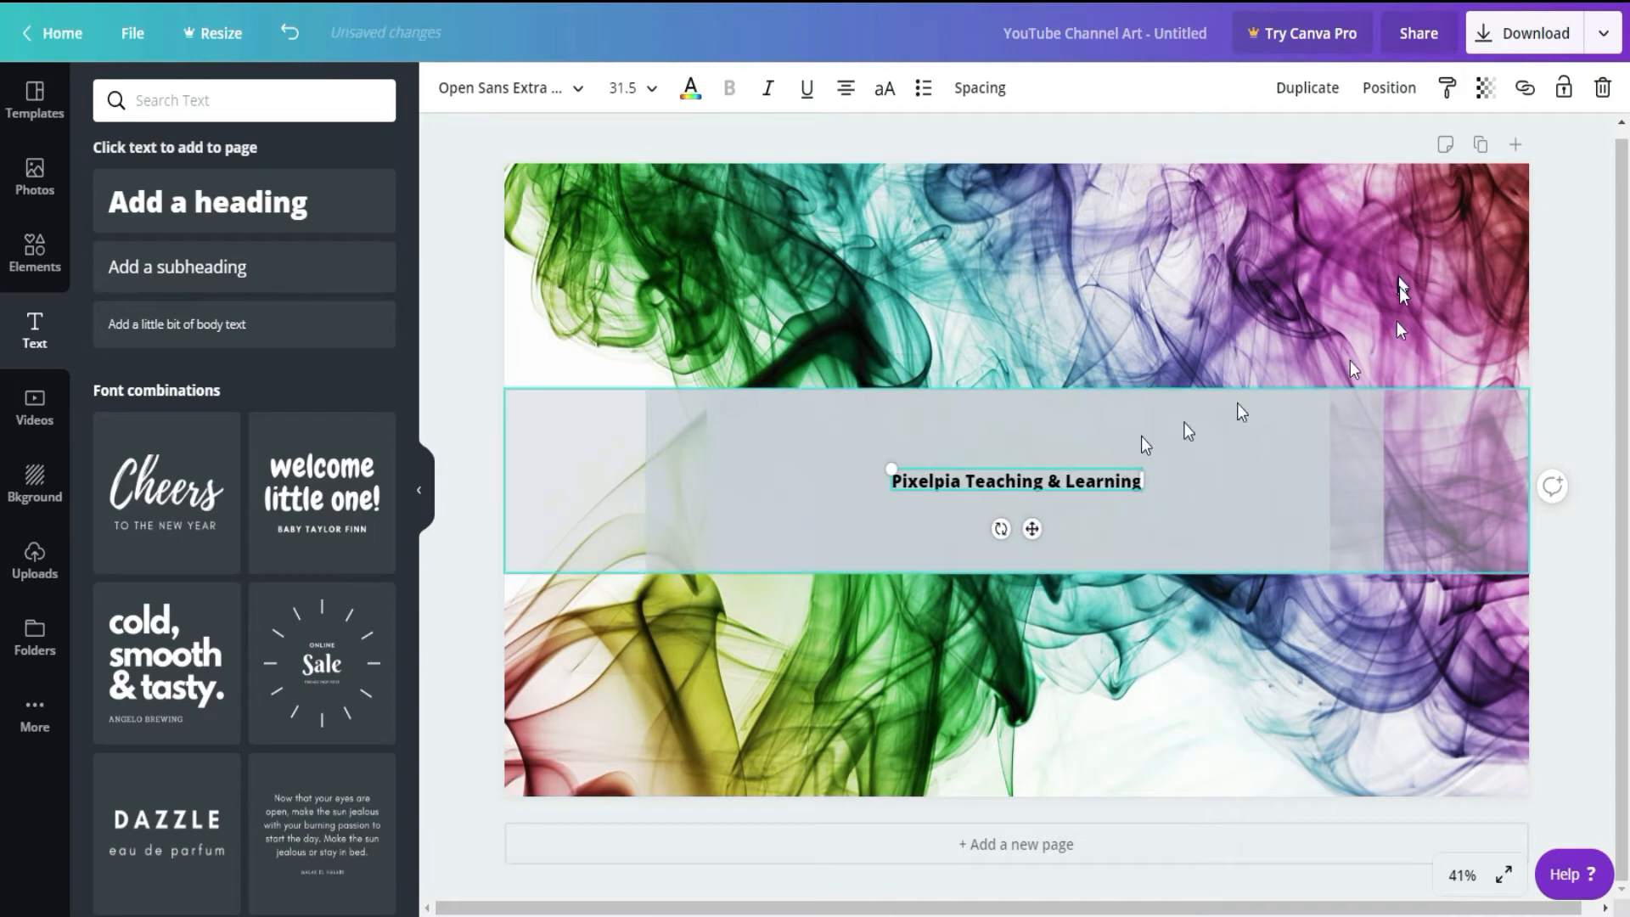
Step: Set the heading's font size to 72 and move it up within the safe area
double_click(1032, 483)
drag(897, 480, 1157, 484)
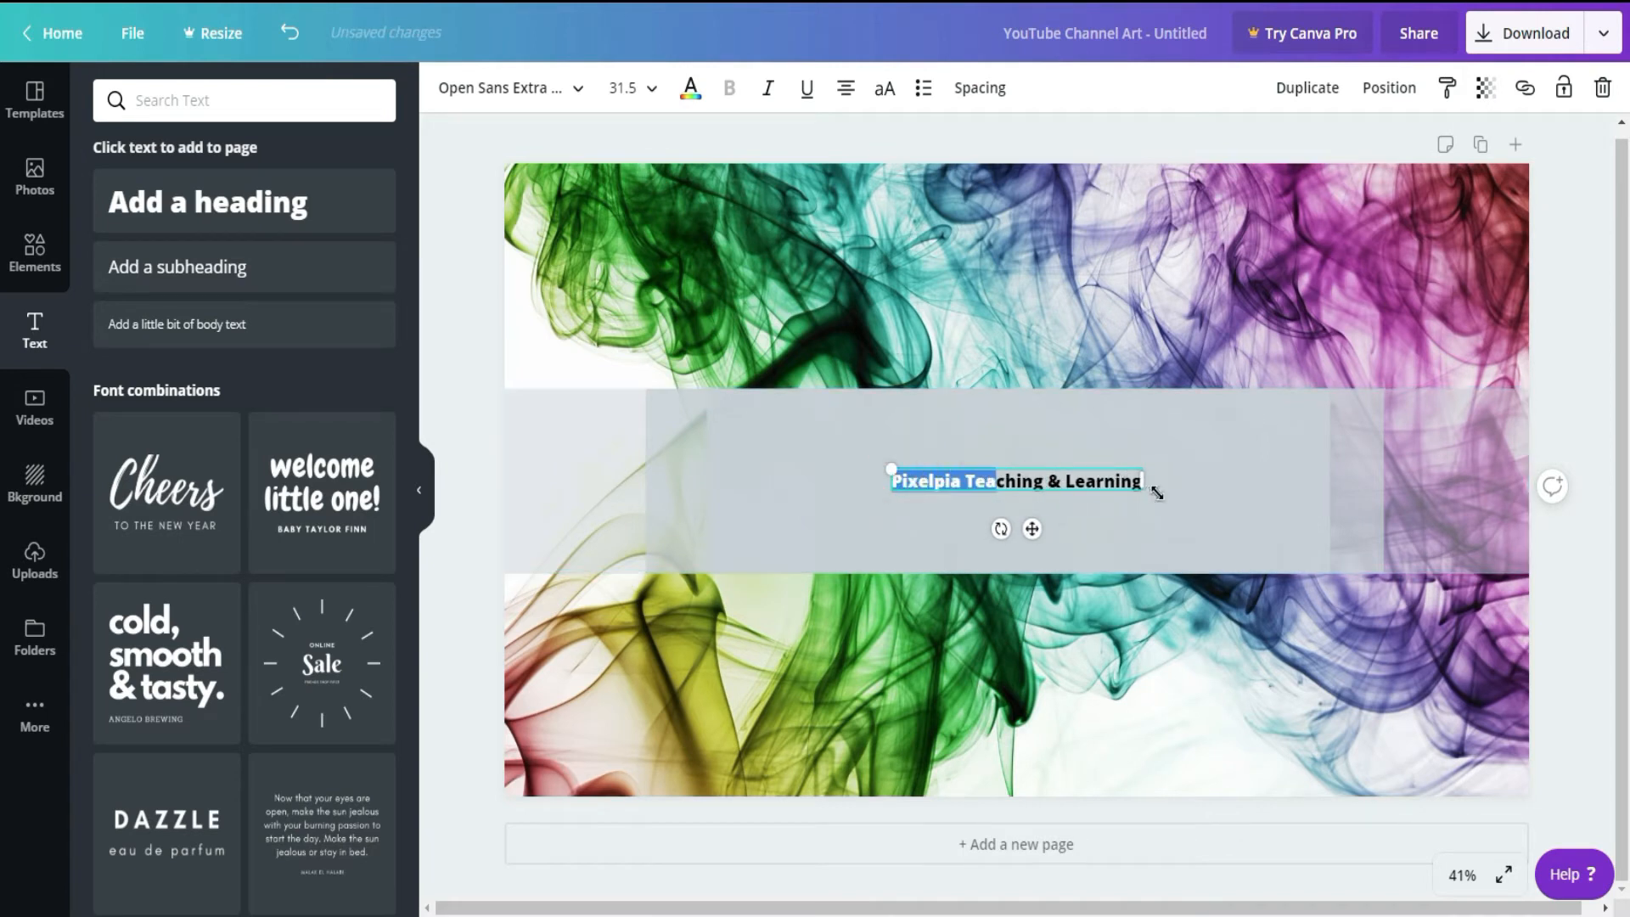
click(647, 89)
scroll(684, 615, down, 3)
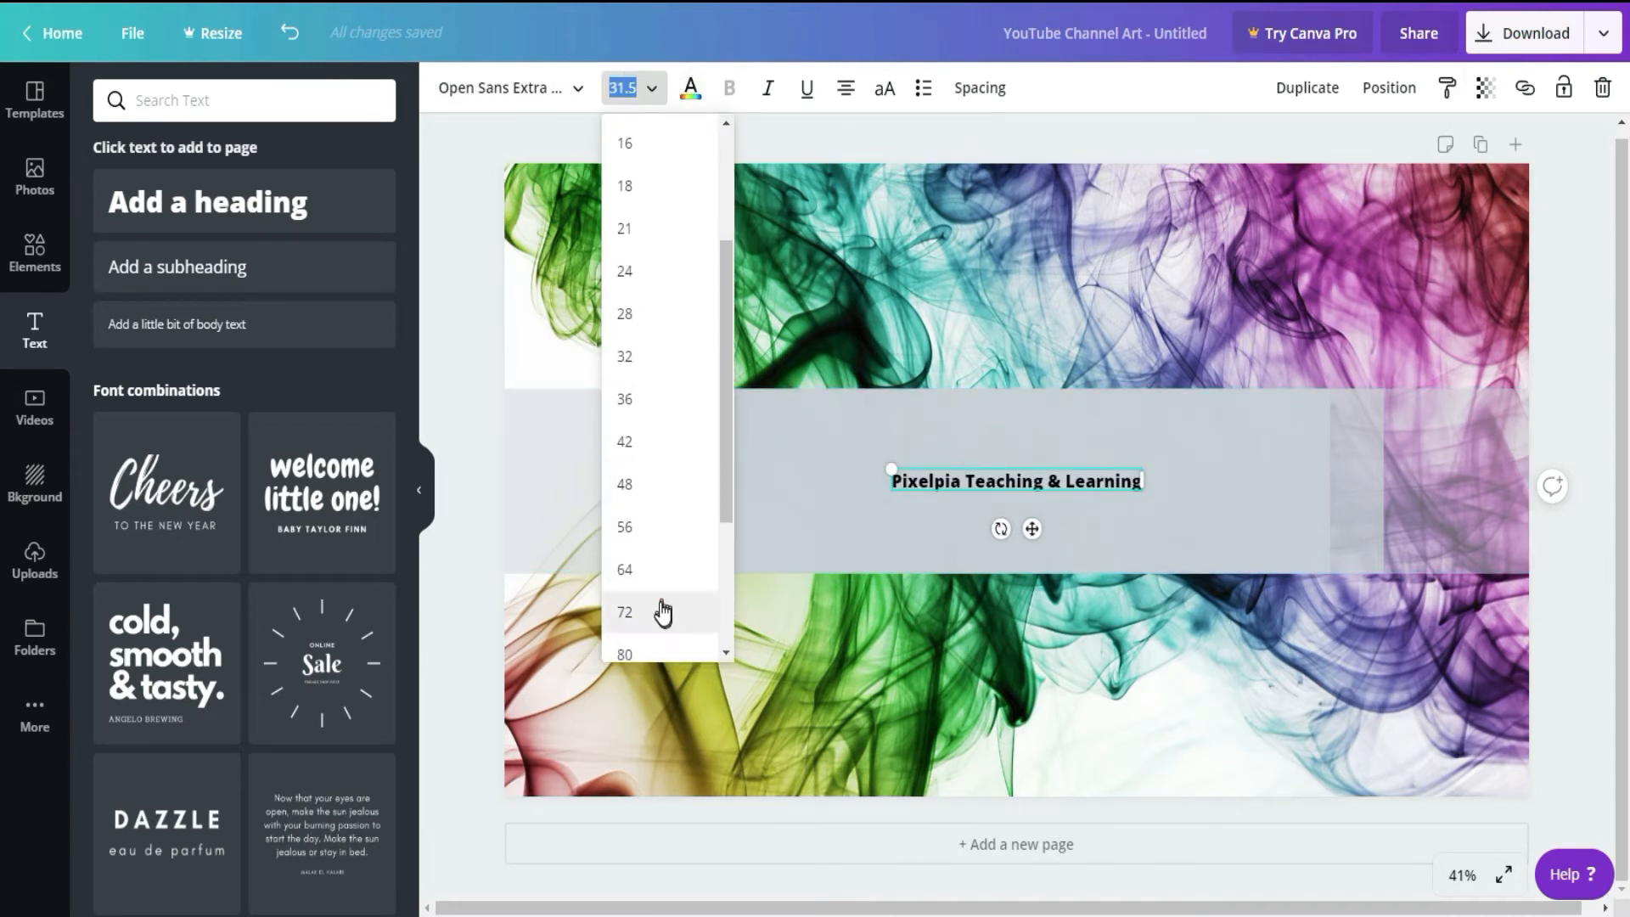
click(662, 612)
drag(1032, 557, 1042, 482)
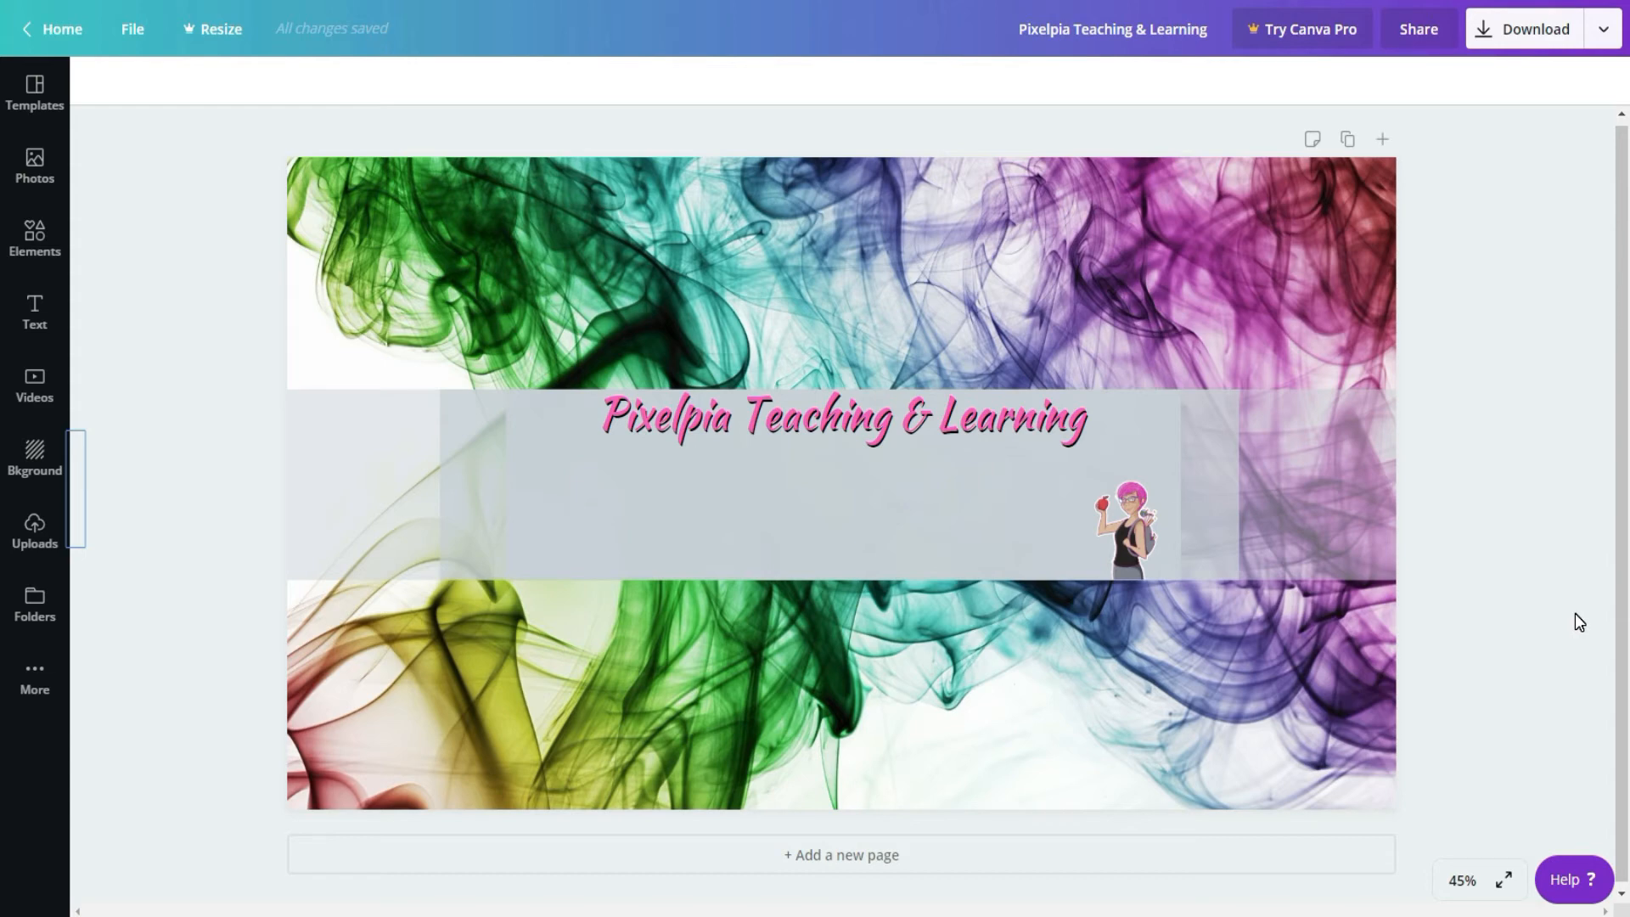
Step: Browse the elements library and view the details of the free Square shape
click(34, 236)
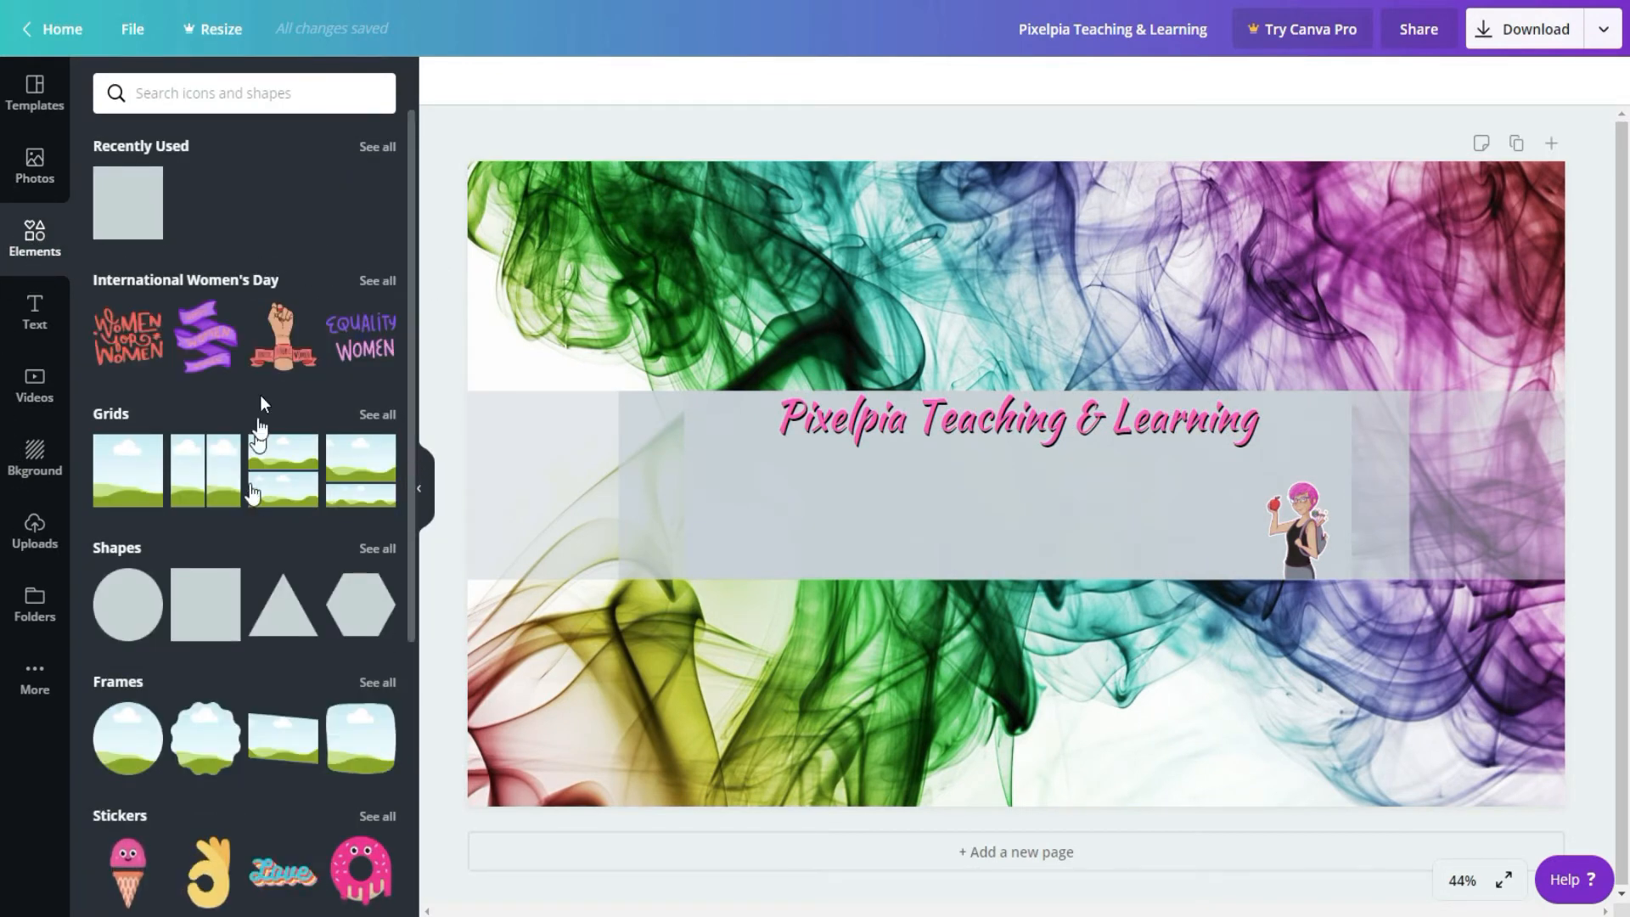
scroll(260, 394, down, 8)
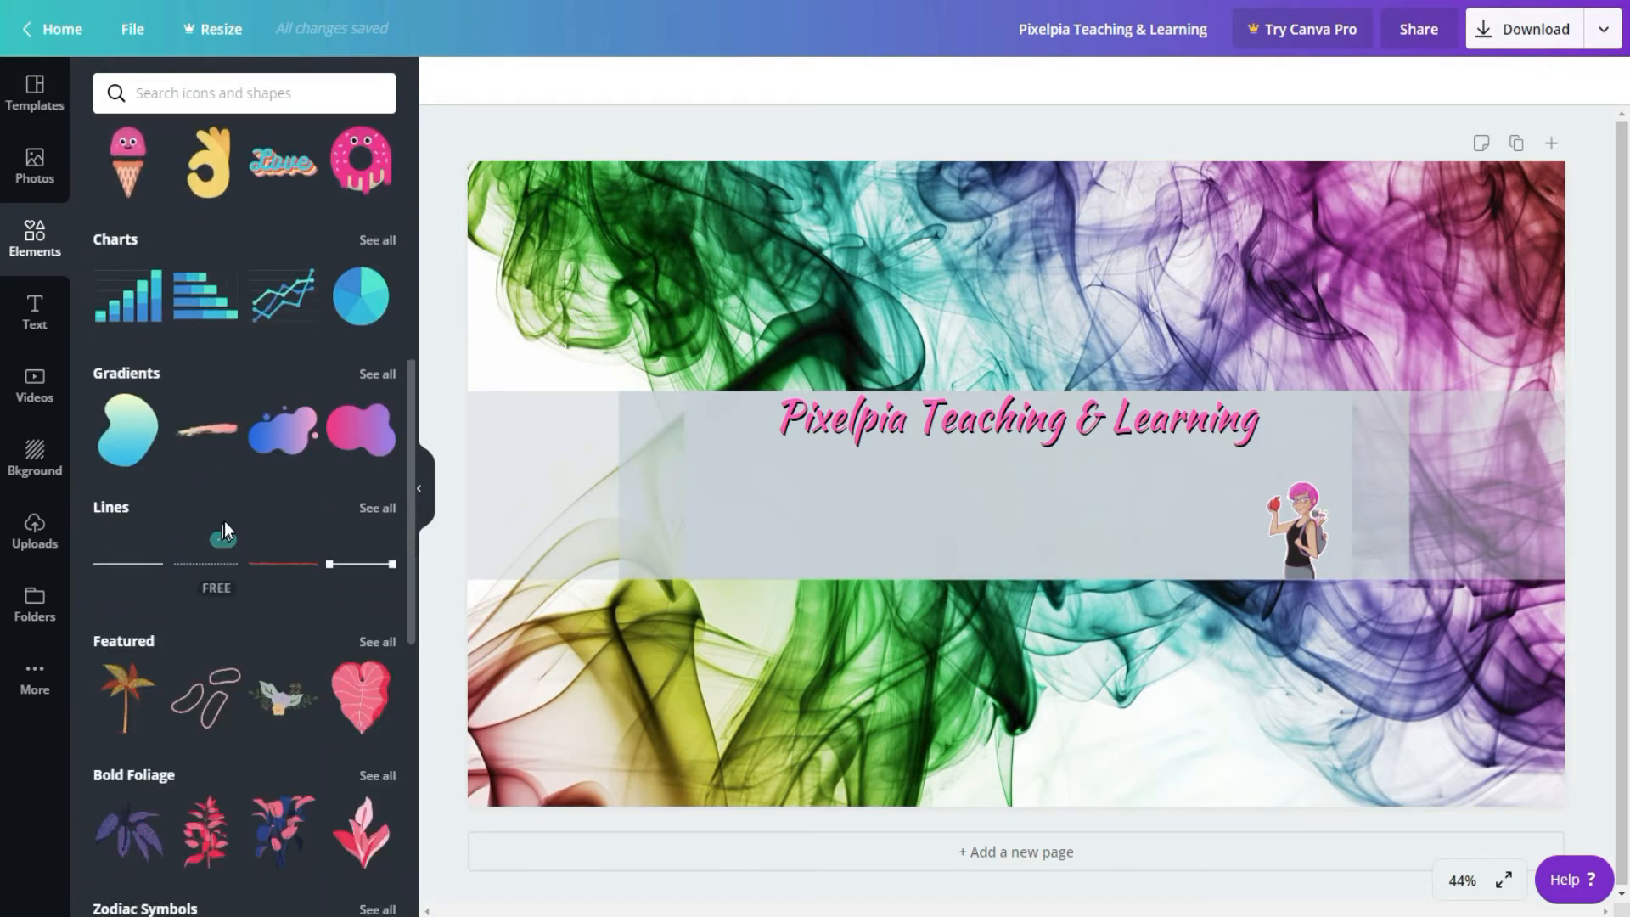
scroll(225, 505, up, 8)
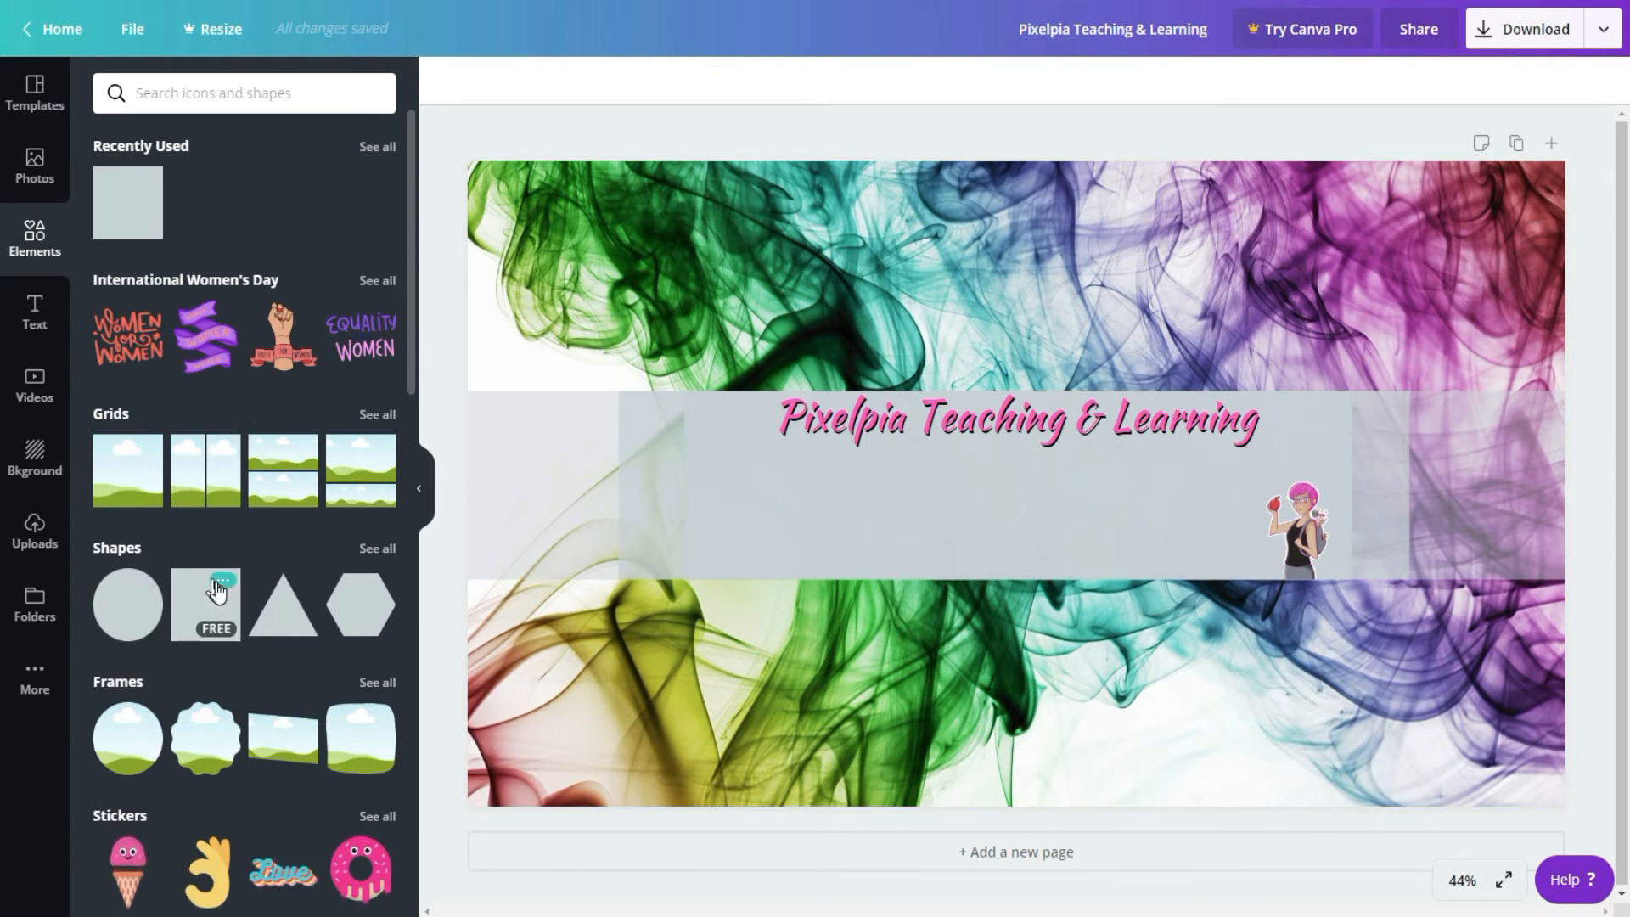
click(219, 582)
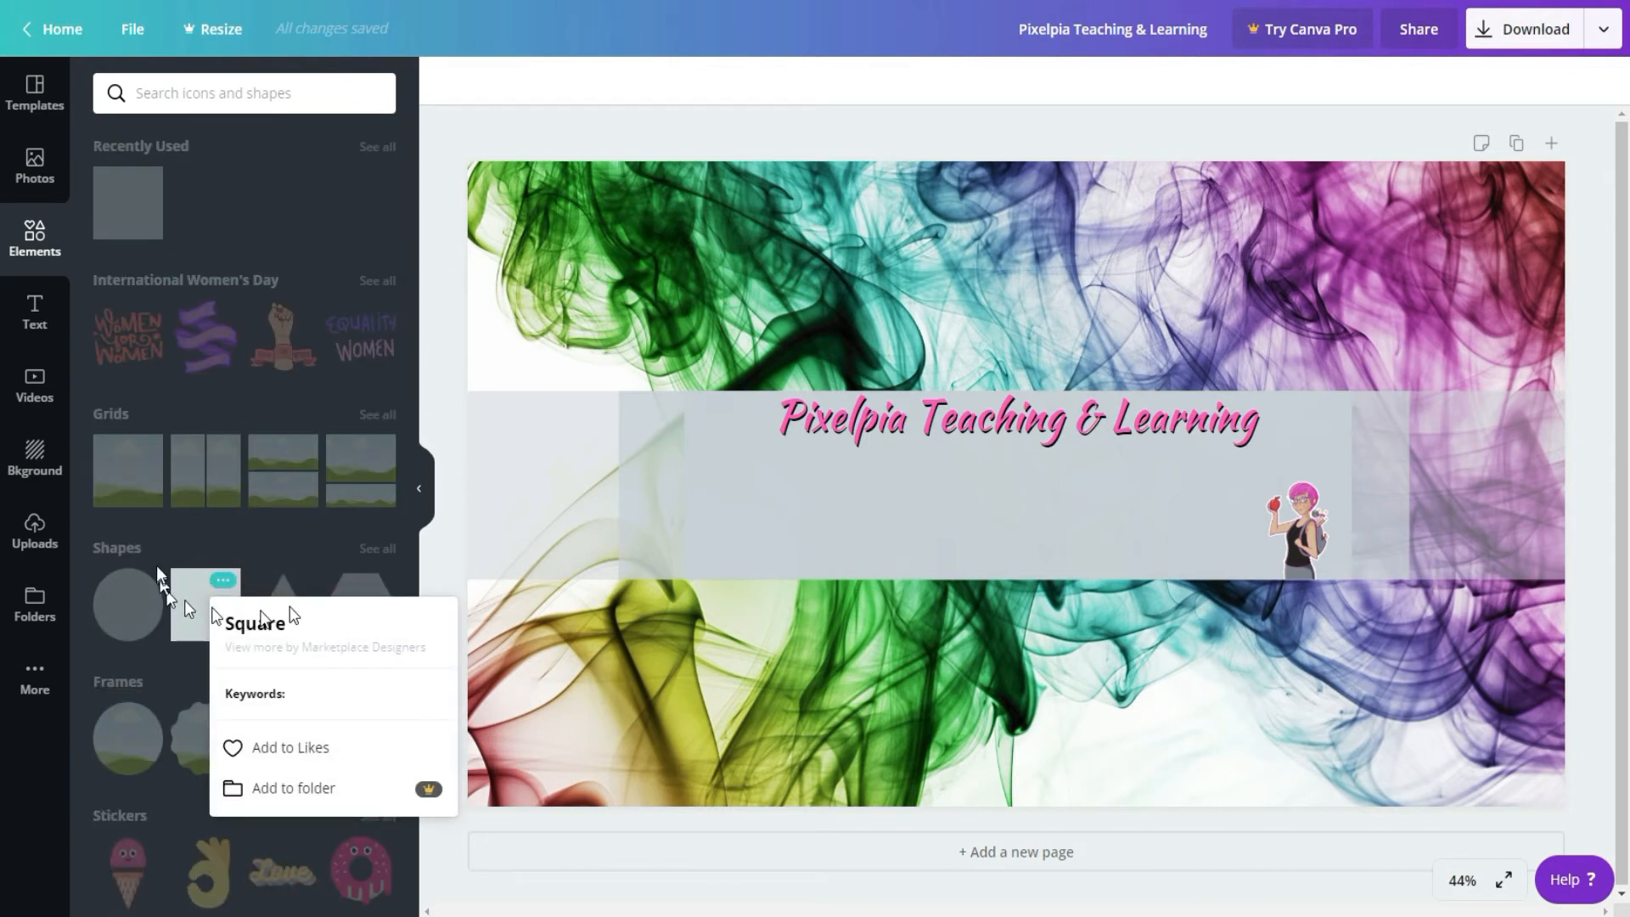
click(191, 603)
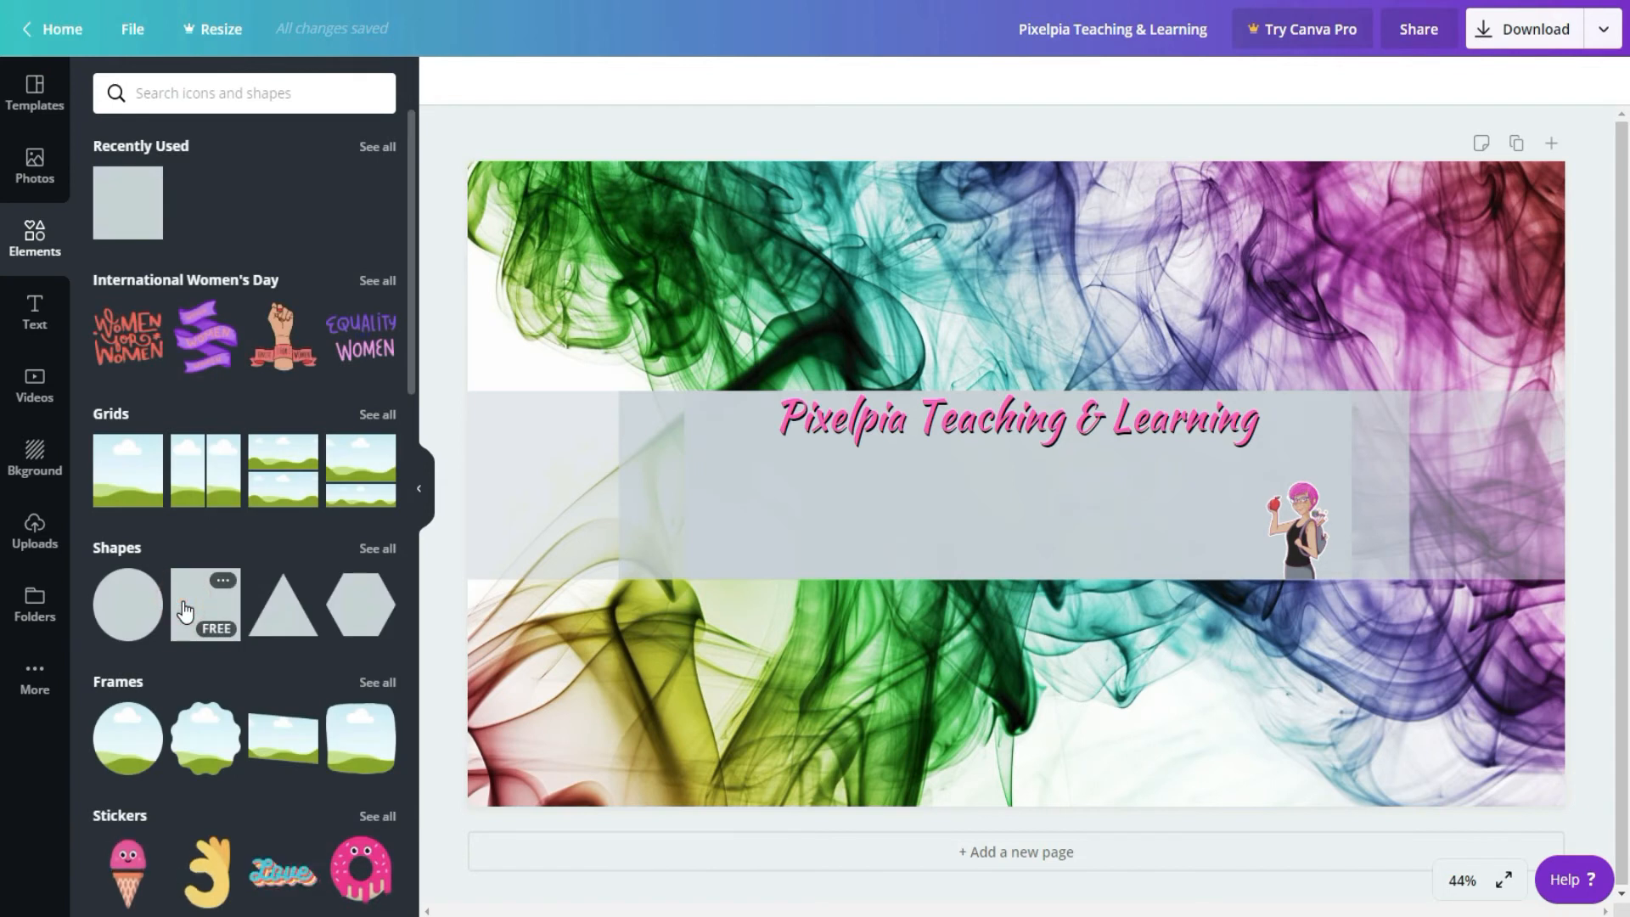
Step: Add the free square shape to the design and colour it white
click(184, 609)
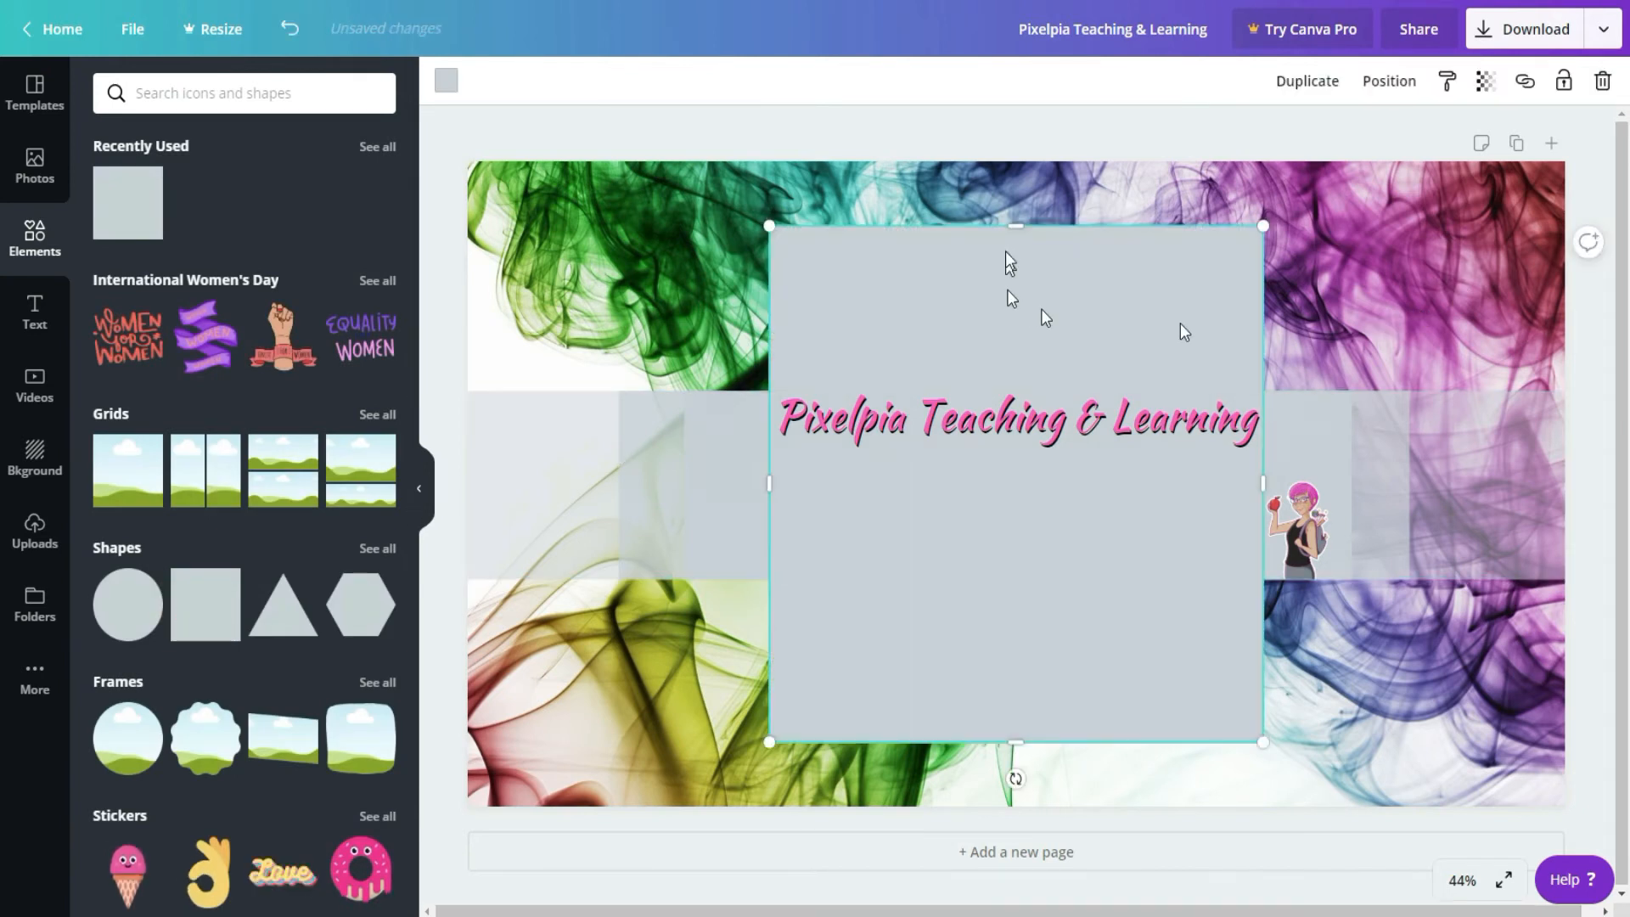
click(441, 83)
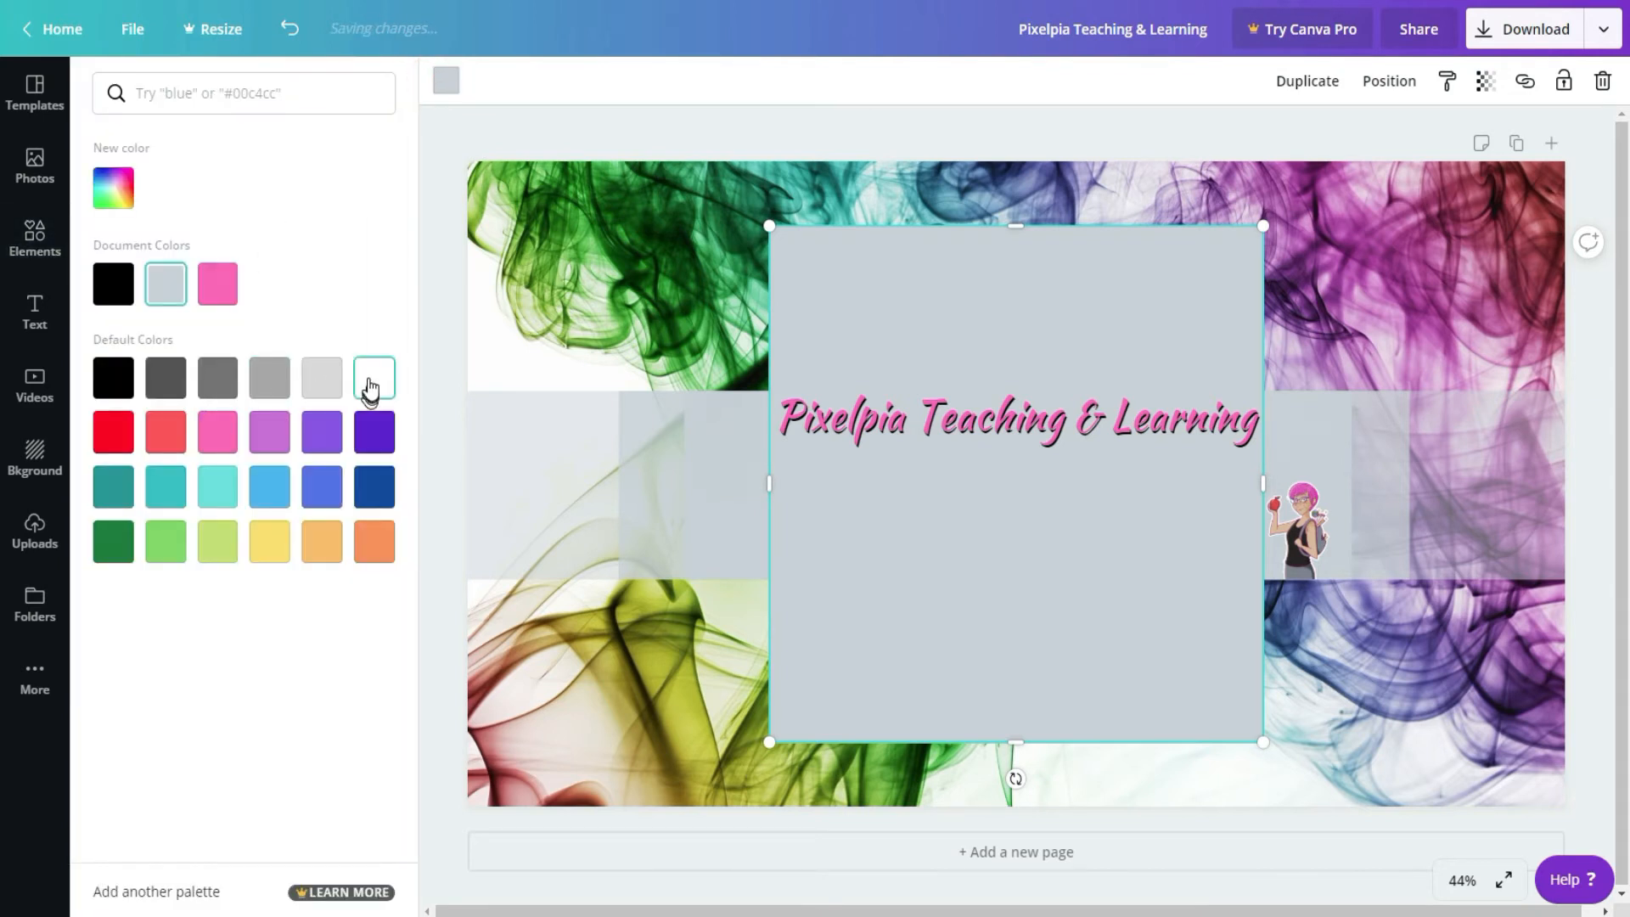
click(371, 387)
Step: Resize the white square into a wide rectangle that covers the central safe-area guides within the middle band
drag(1012, 226, 1011, 389)
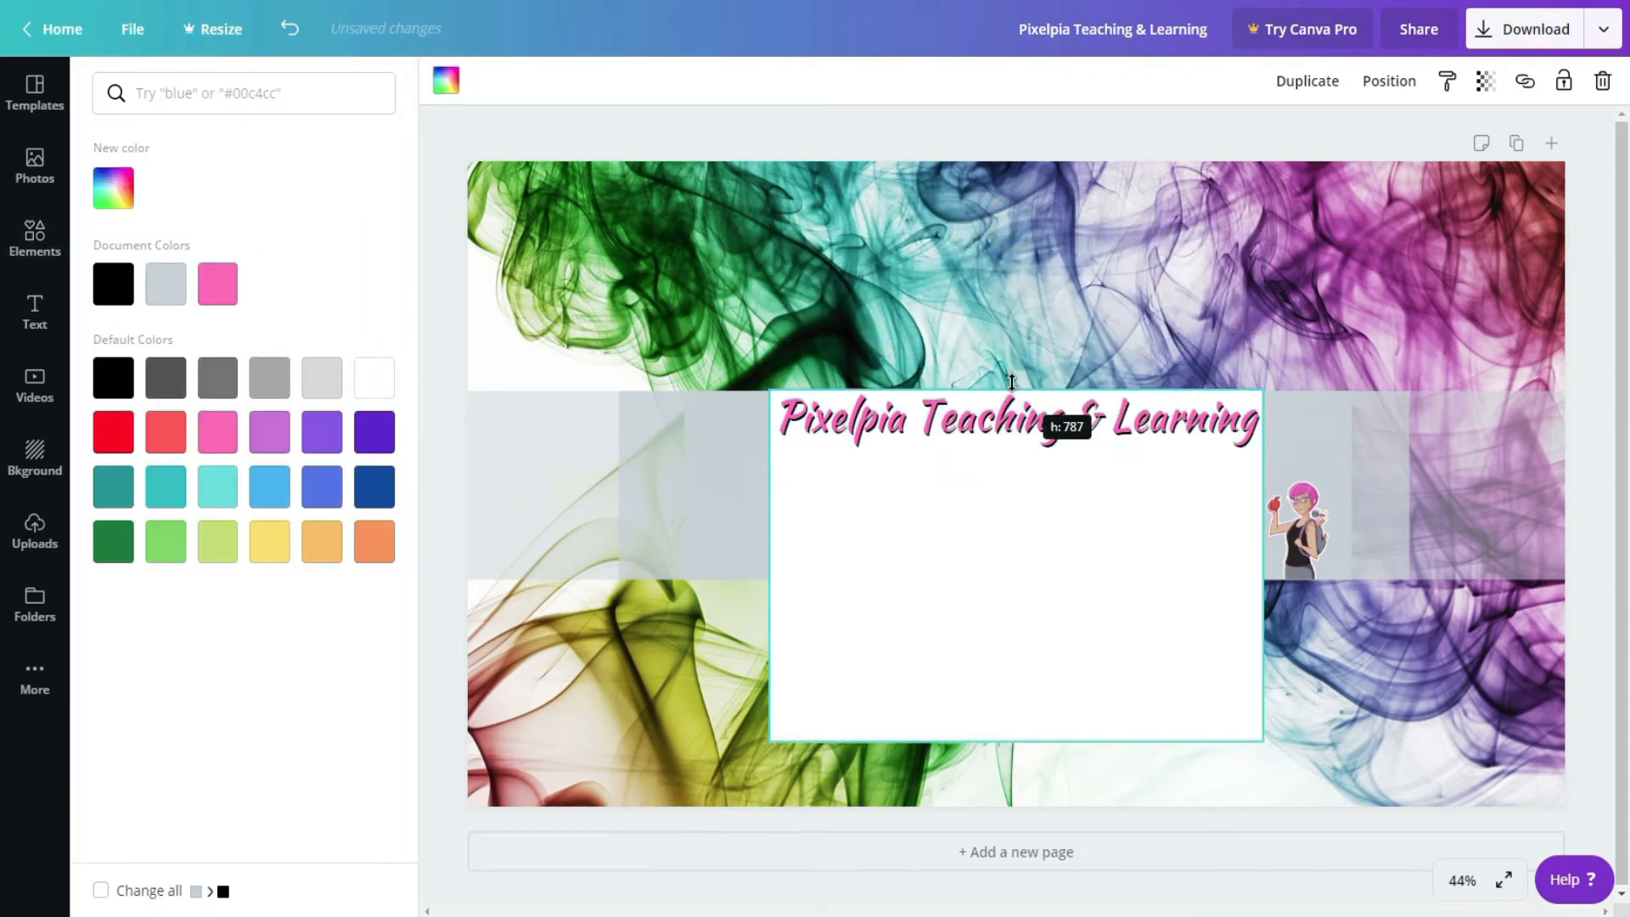
drag(1264, 565, 1347, 565)
drag(769, 567, 619, 567)
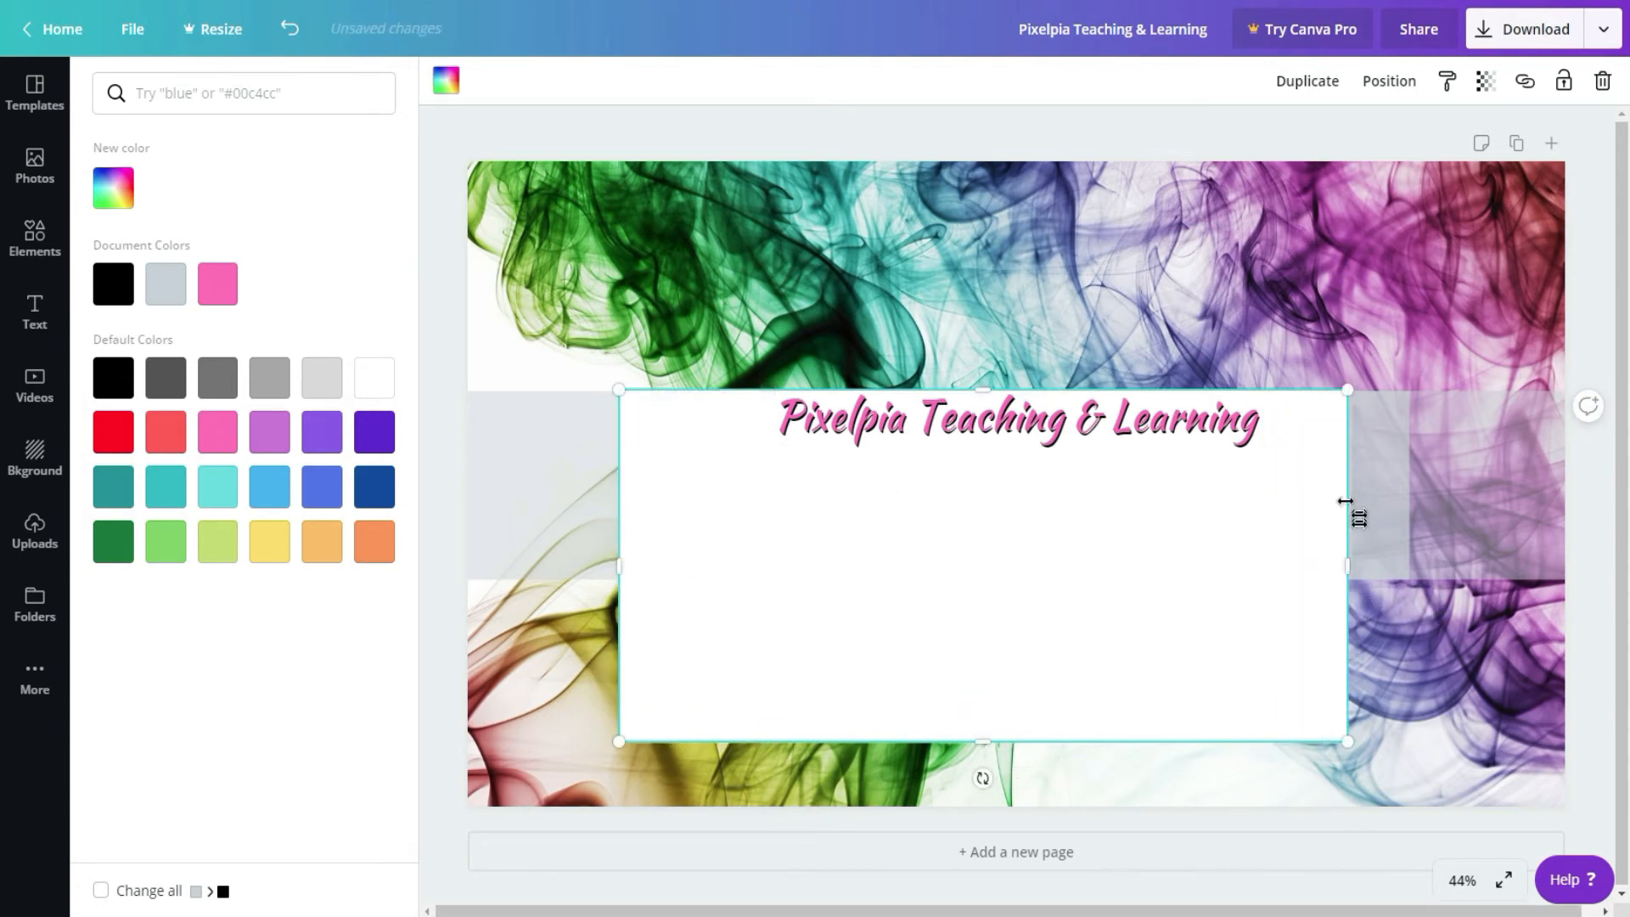
drag(1343, 567, 1350, 567)
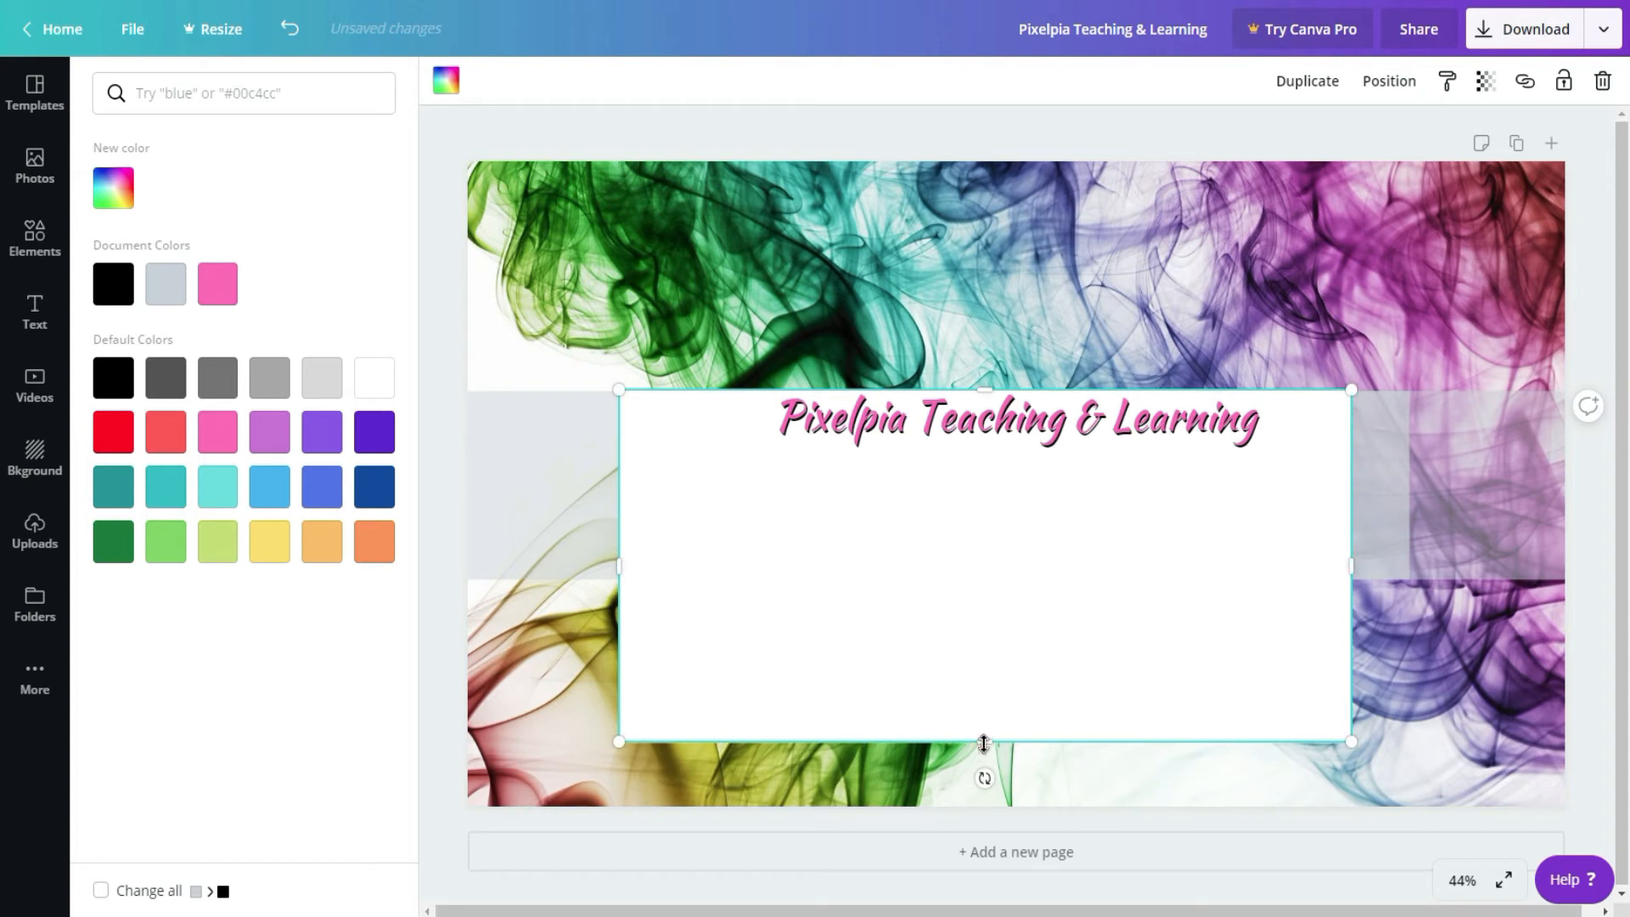
drag(984, 742, 986, 578)
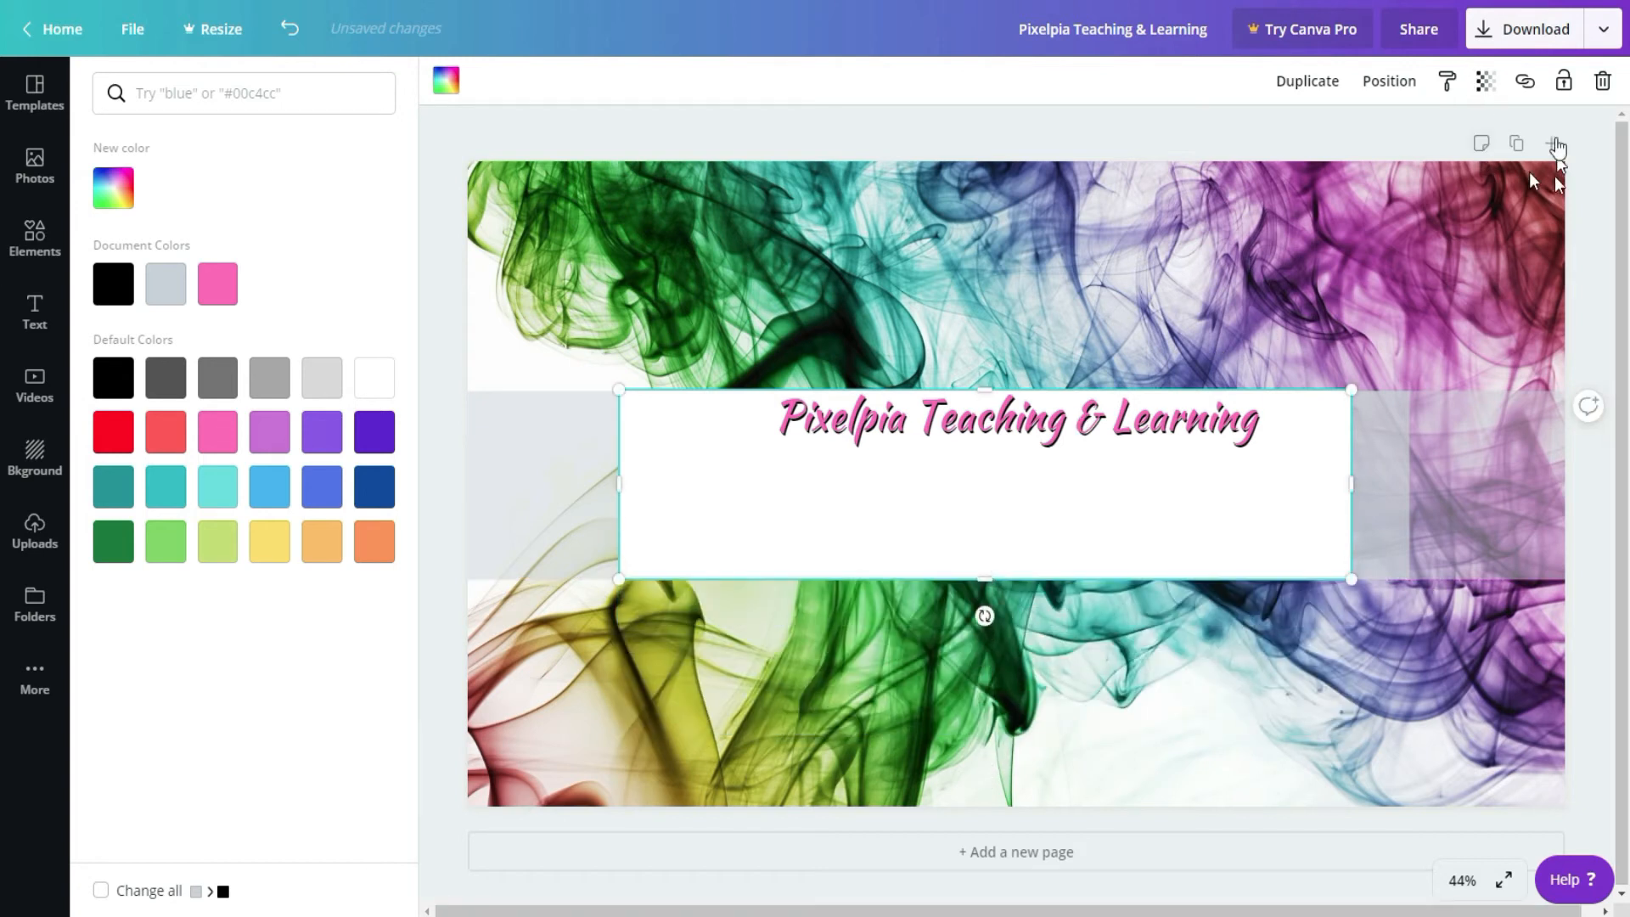
Step: Send the white rectangle backward so it sits behind the heading and the character image
click(1368, 80)
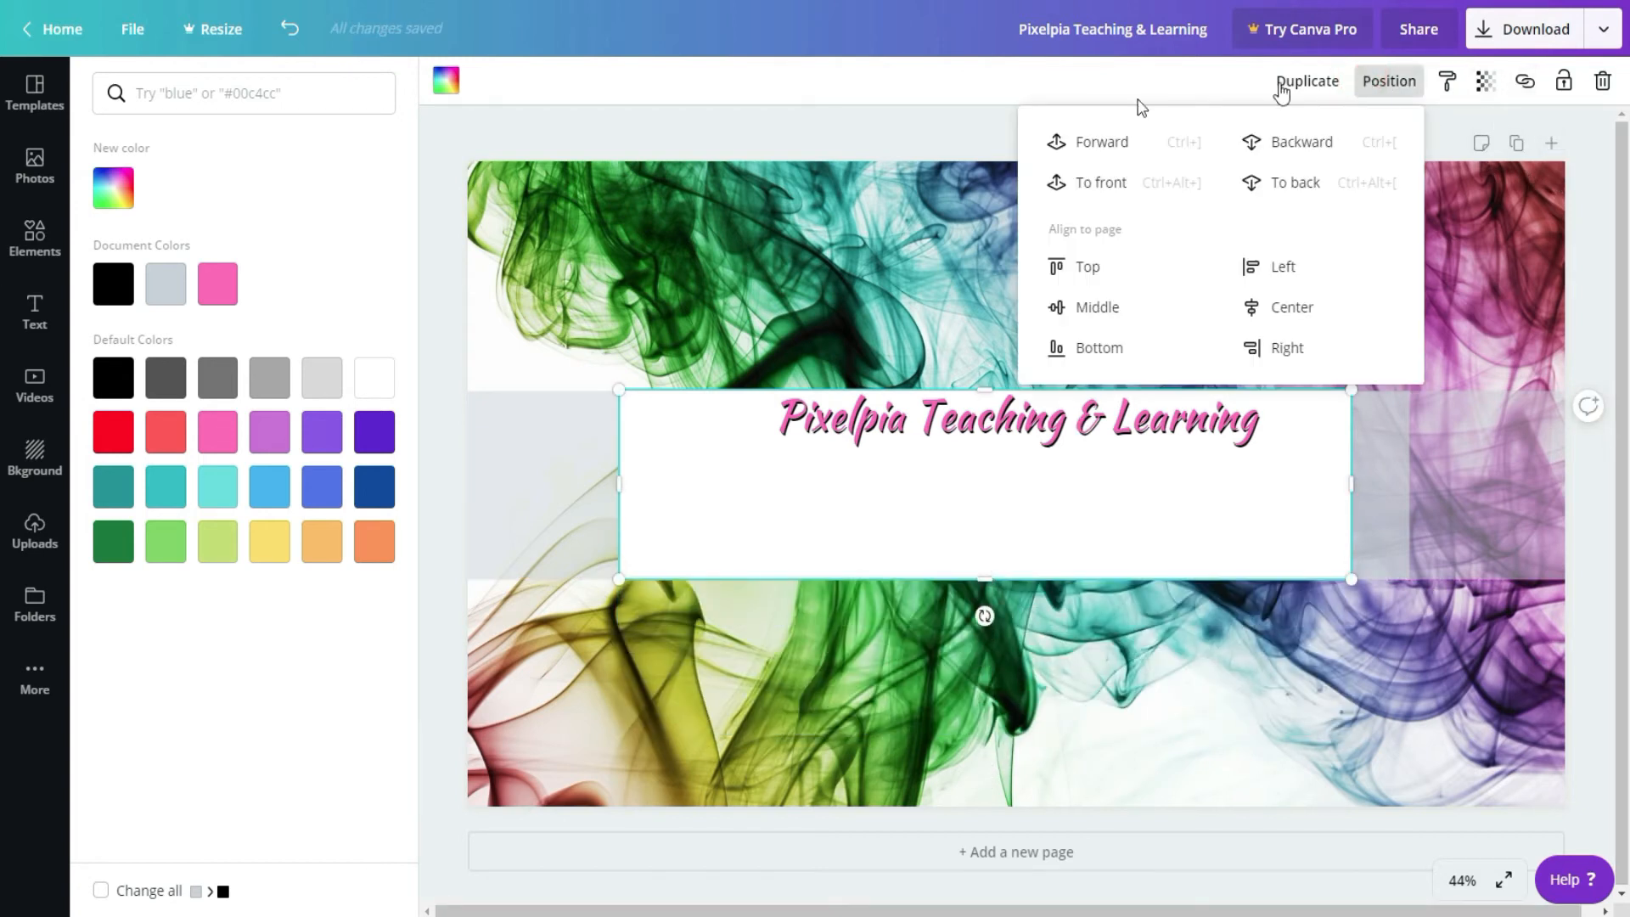
click(1303, 142)
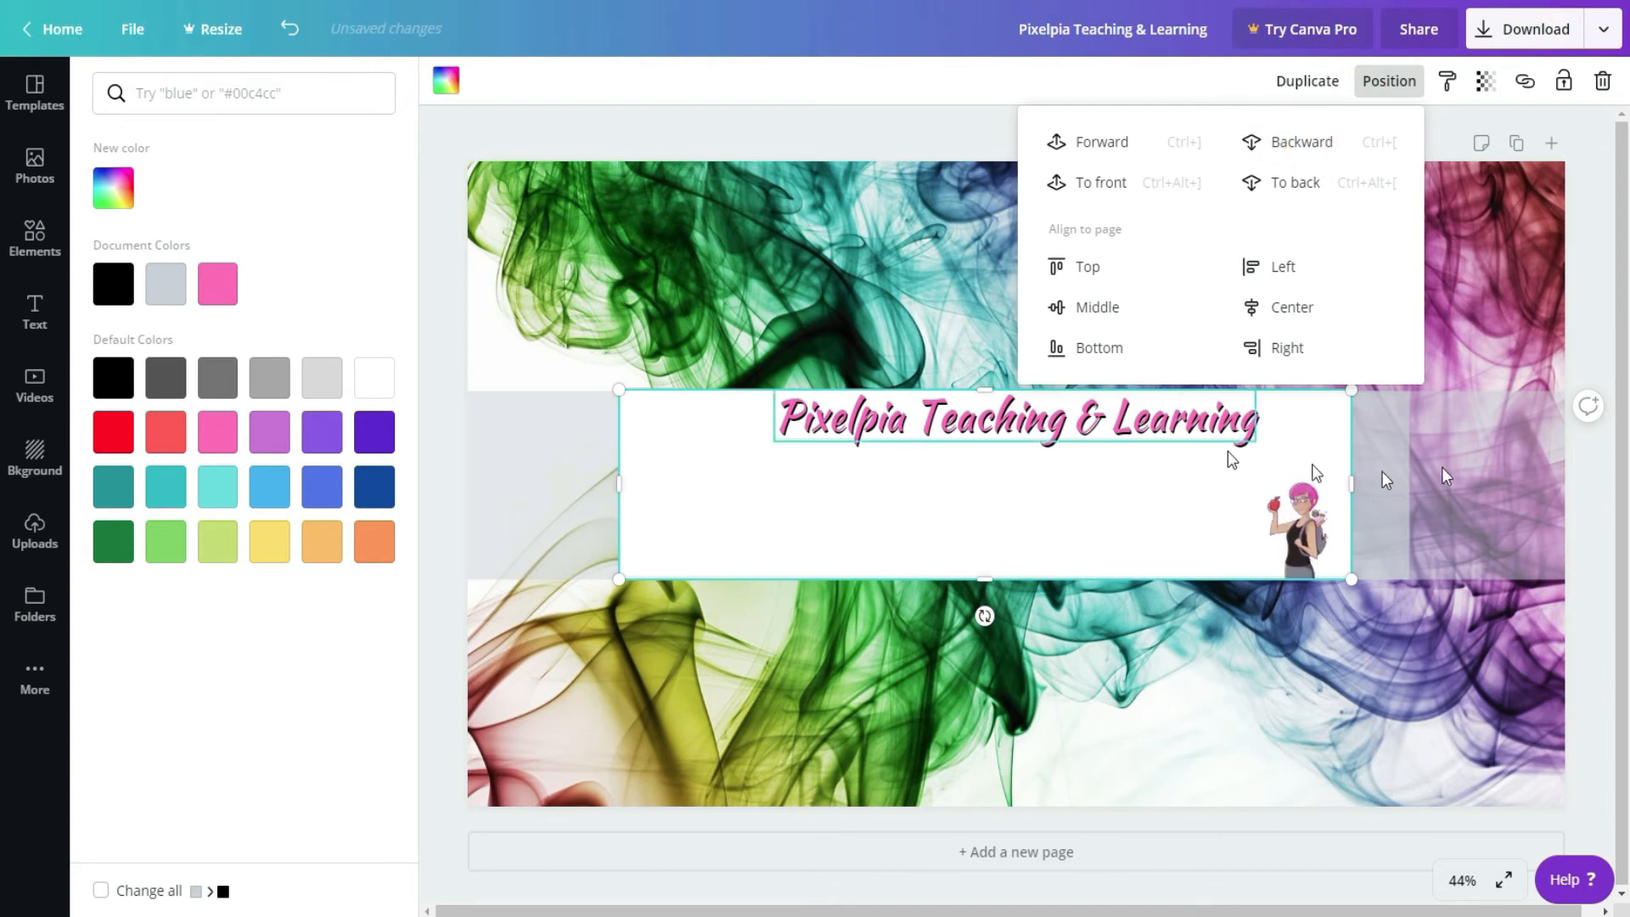
click(947, 20)
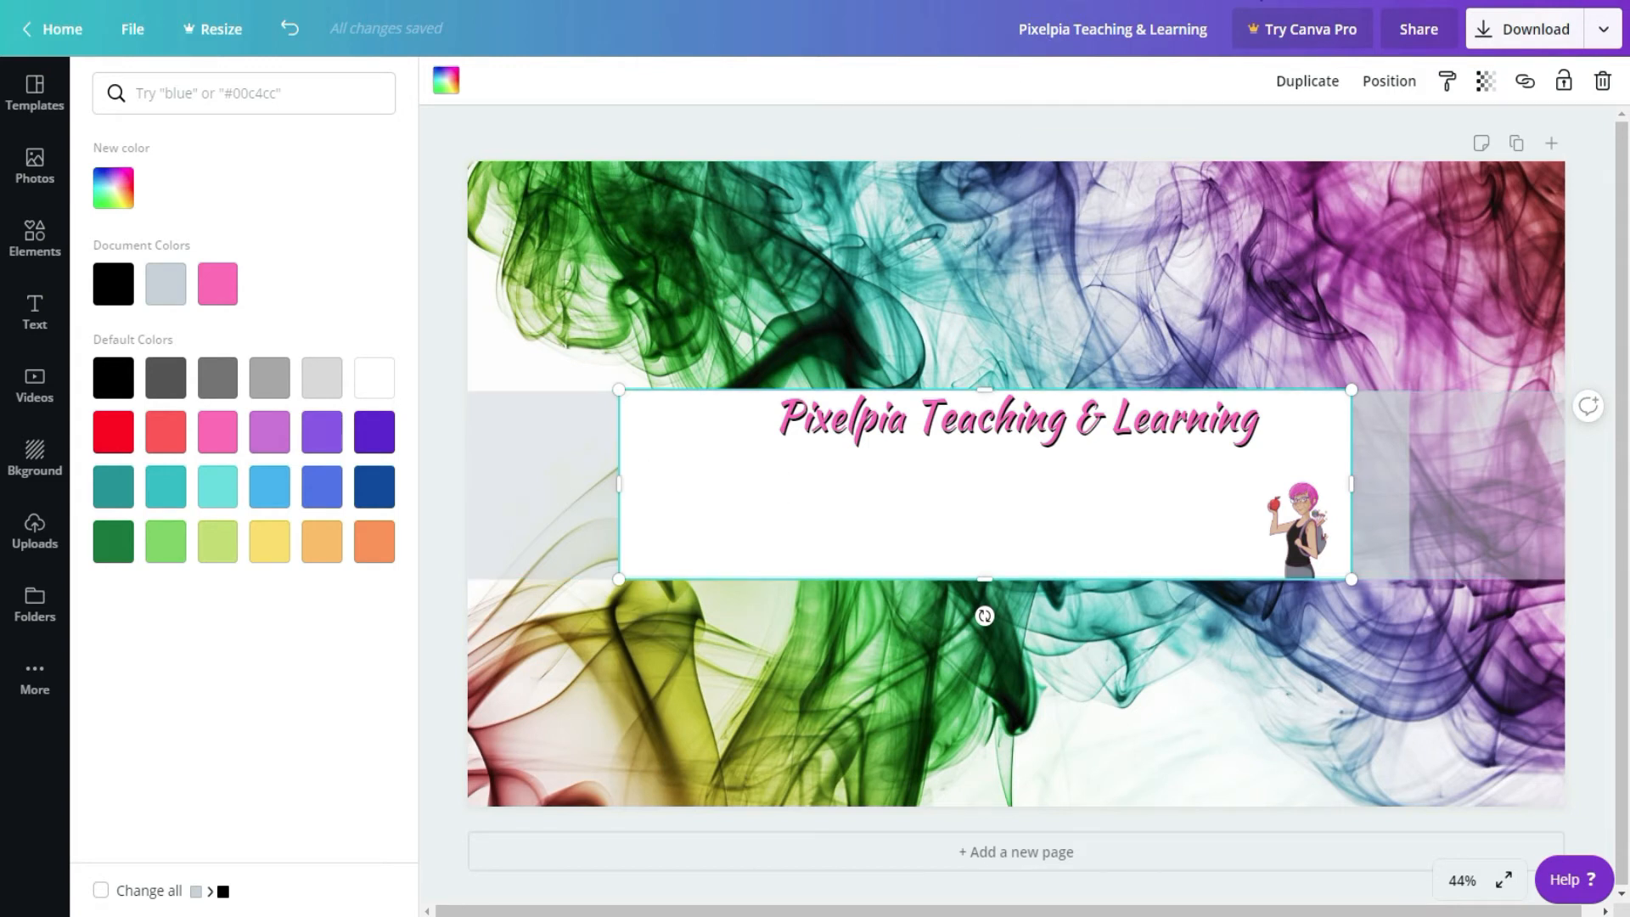
Step: Lower the white rectangle's transparency to 24, fine-tune its side edges against the guides, and restore the transparency to 100
click(1491, 83)
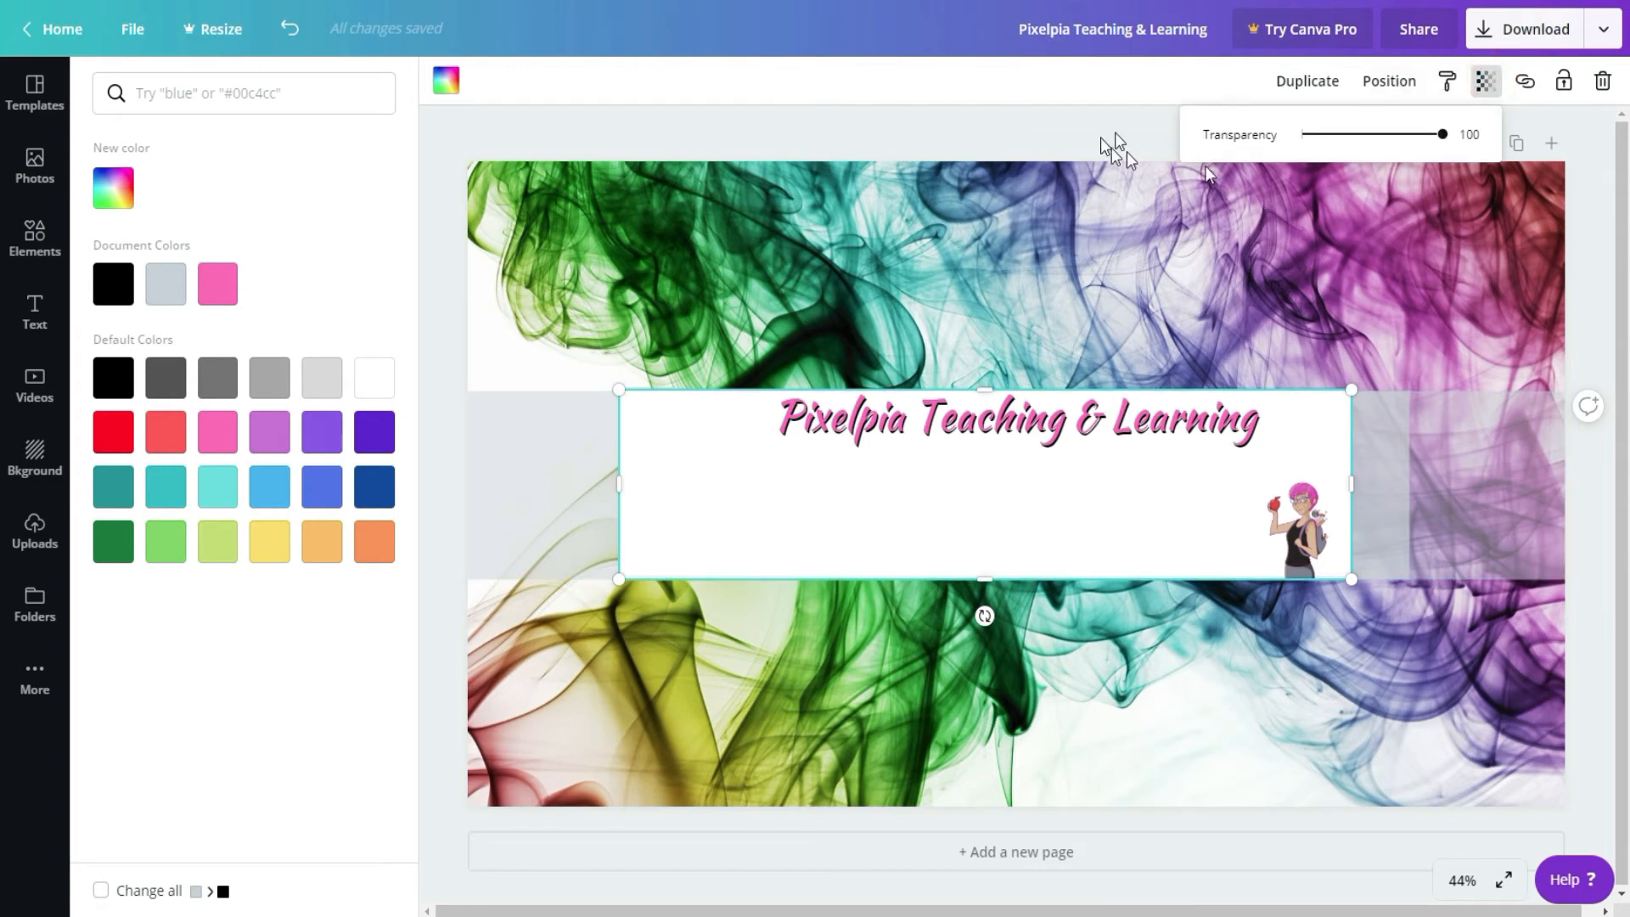
click(1329, 136)
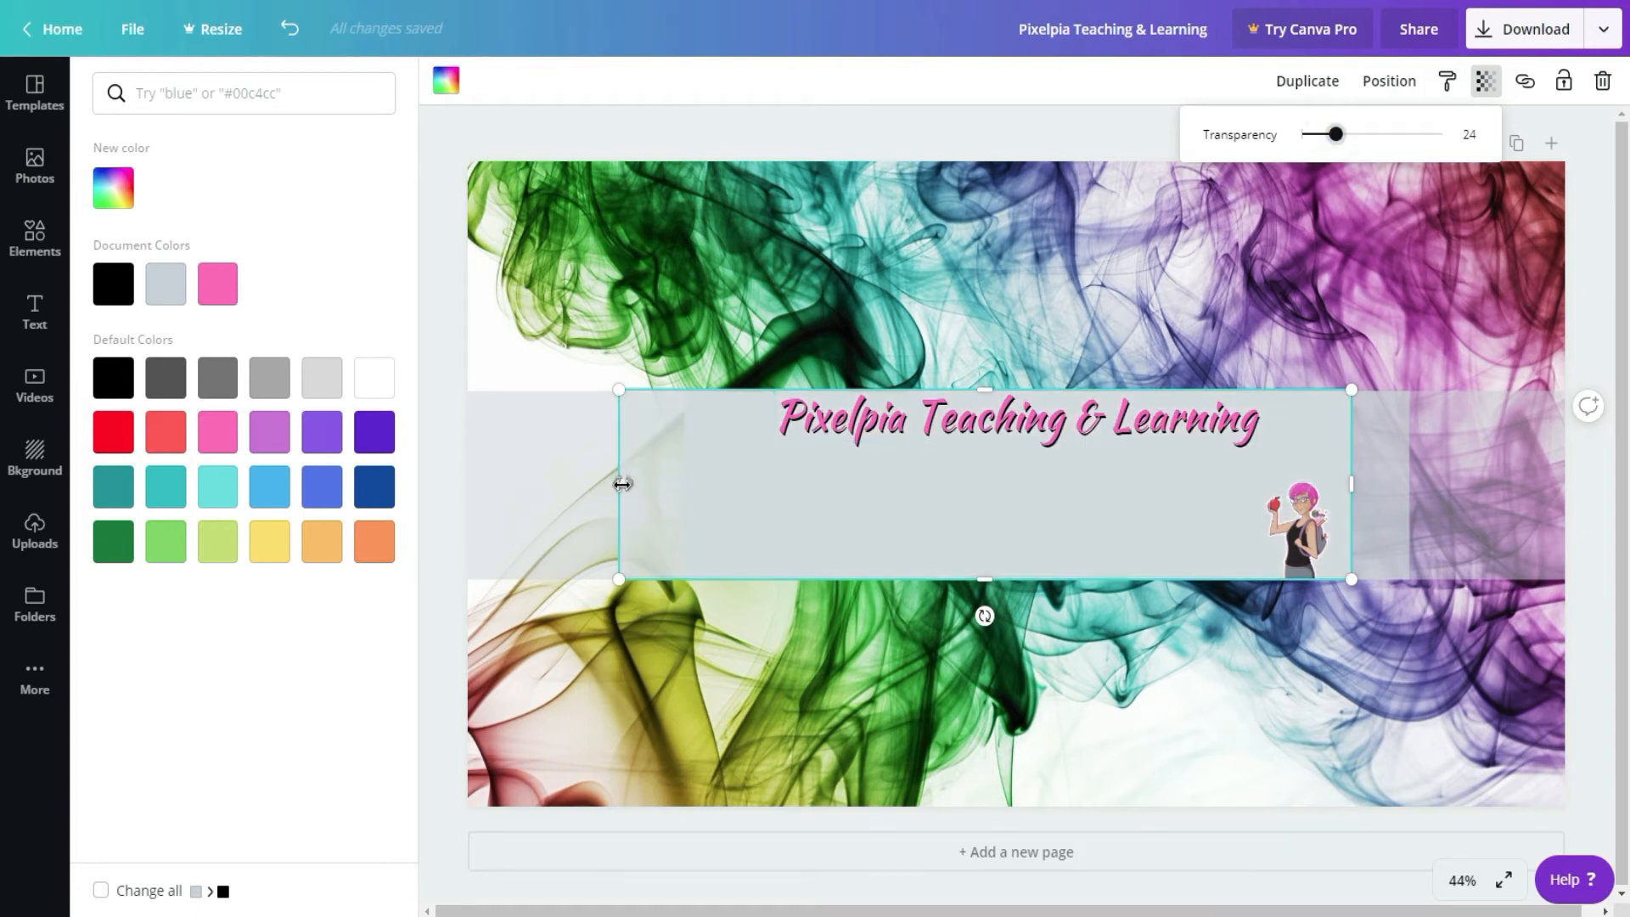
drag(622, 483, 624, 483)
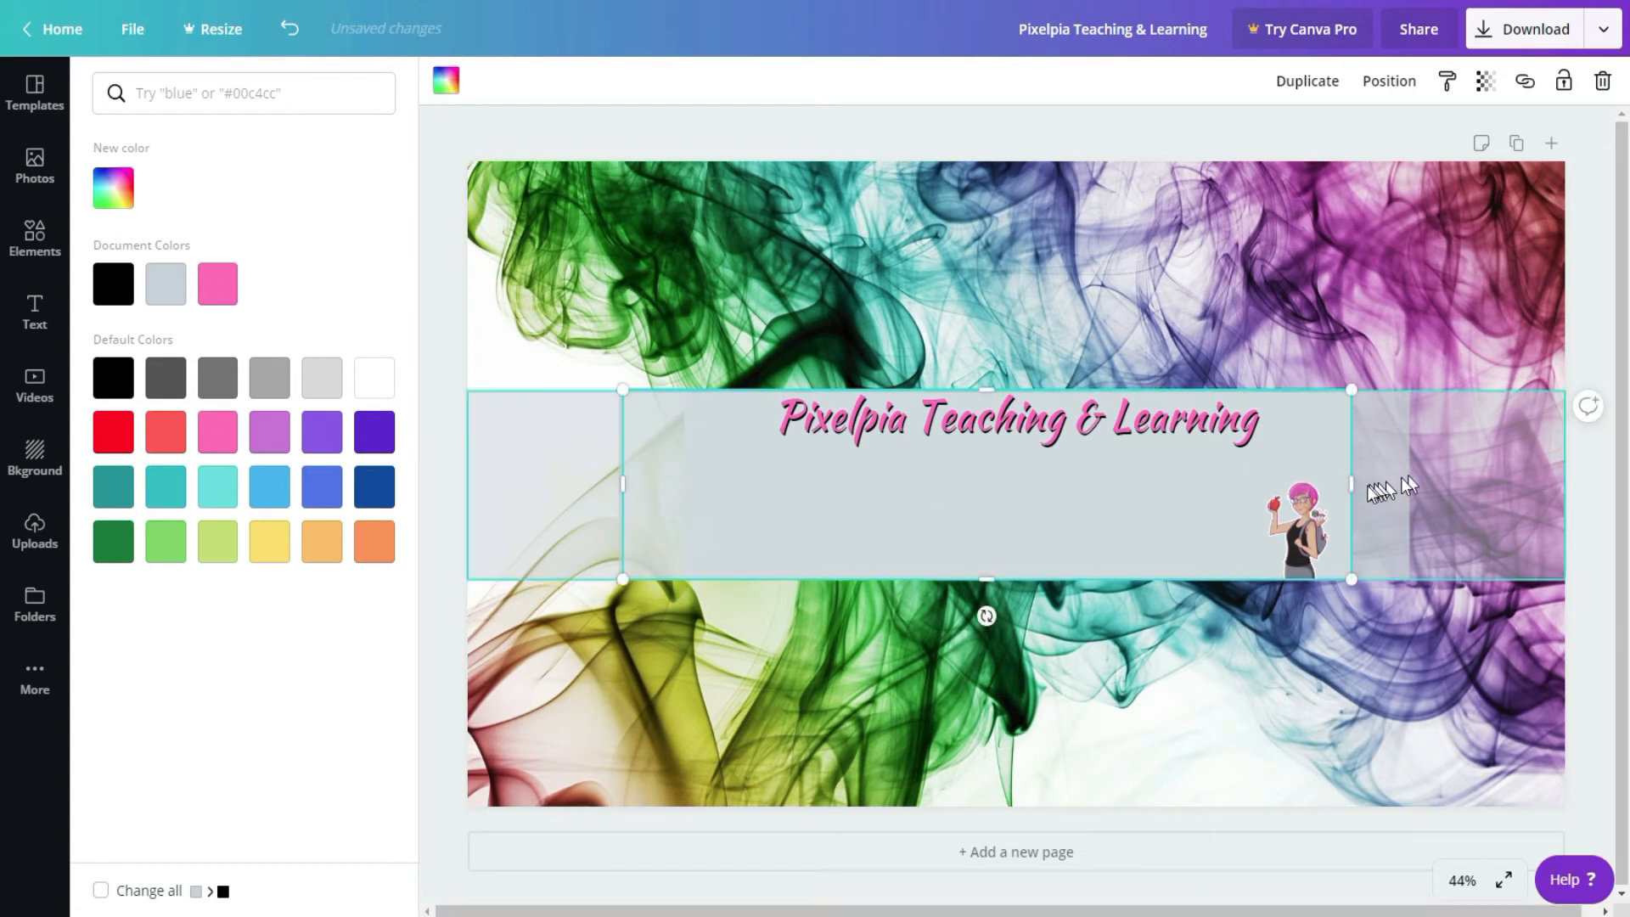
drag(1333, 488, 1346, 488)
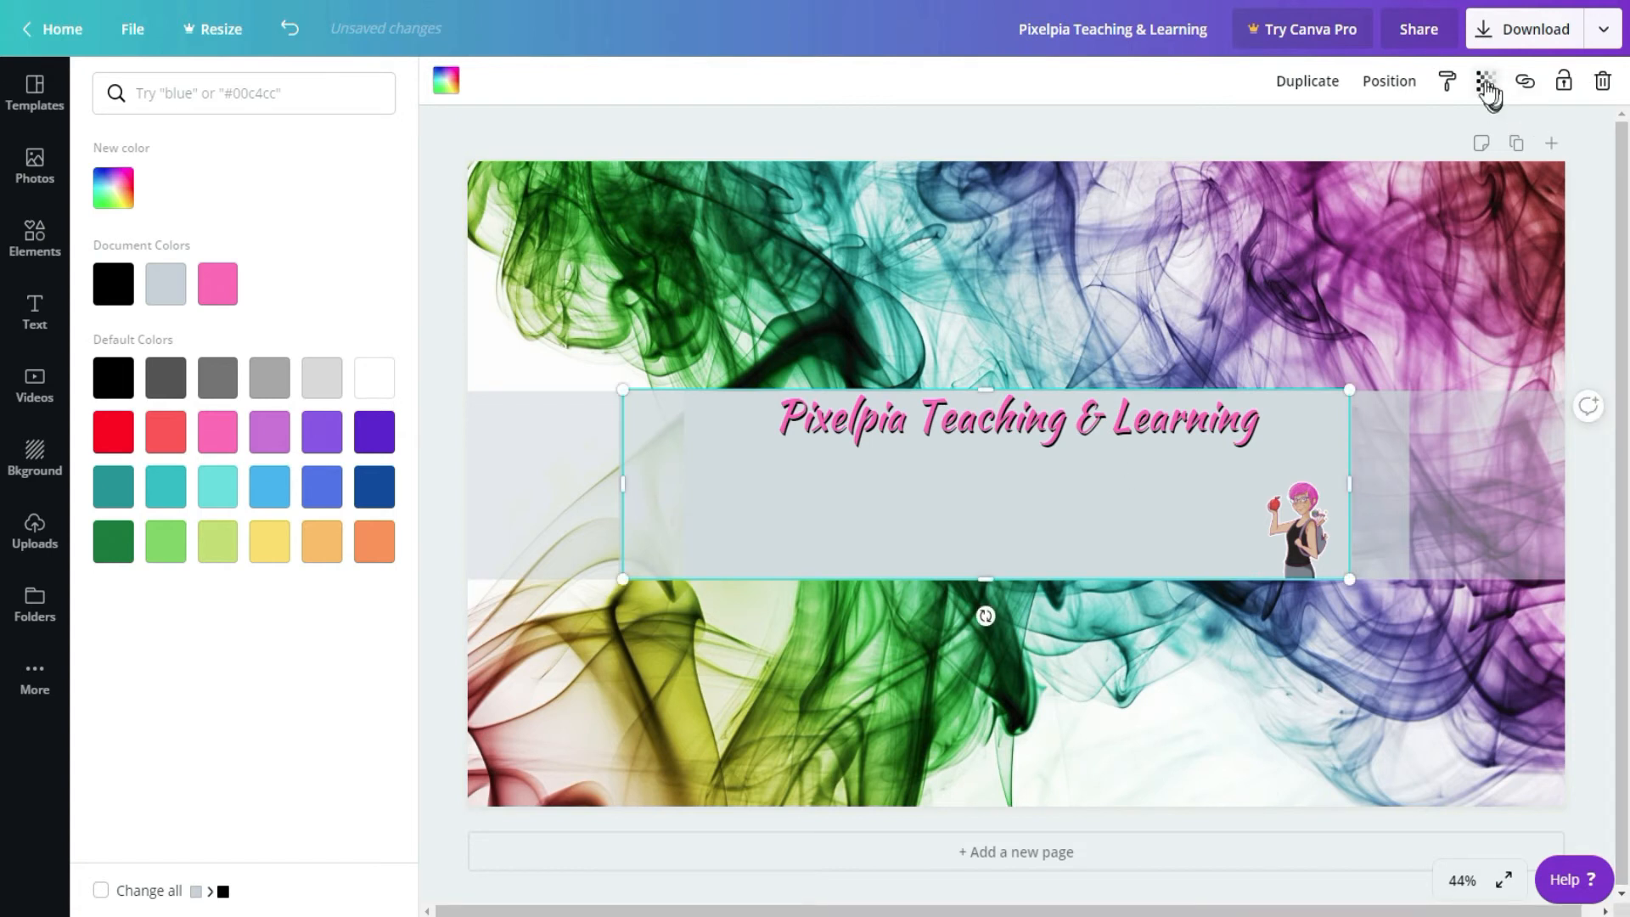
click(1487, 85)
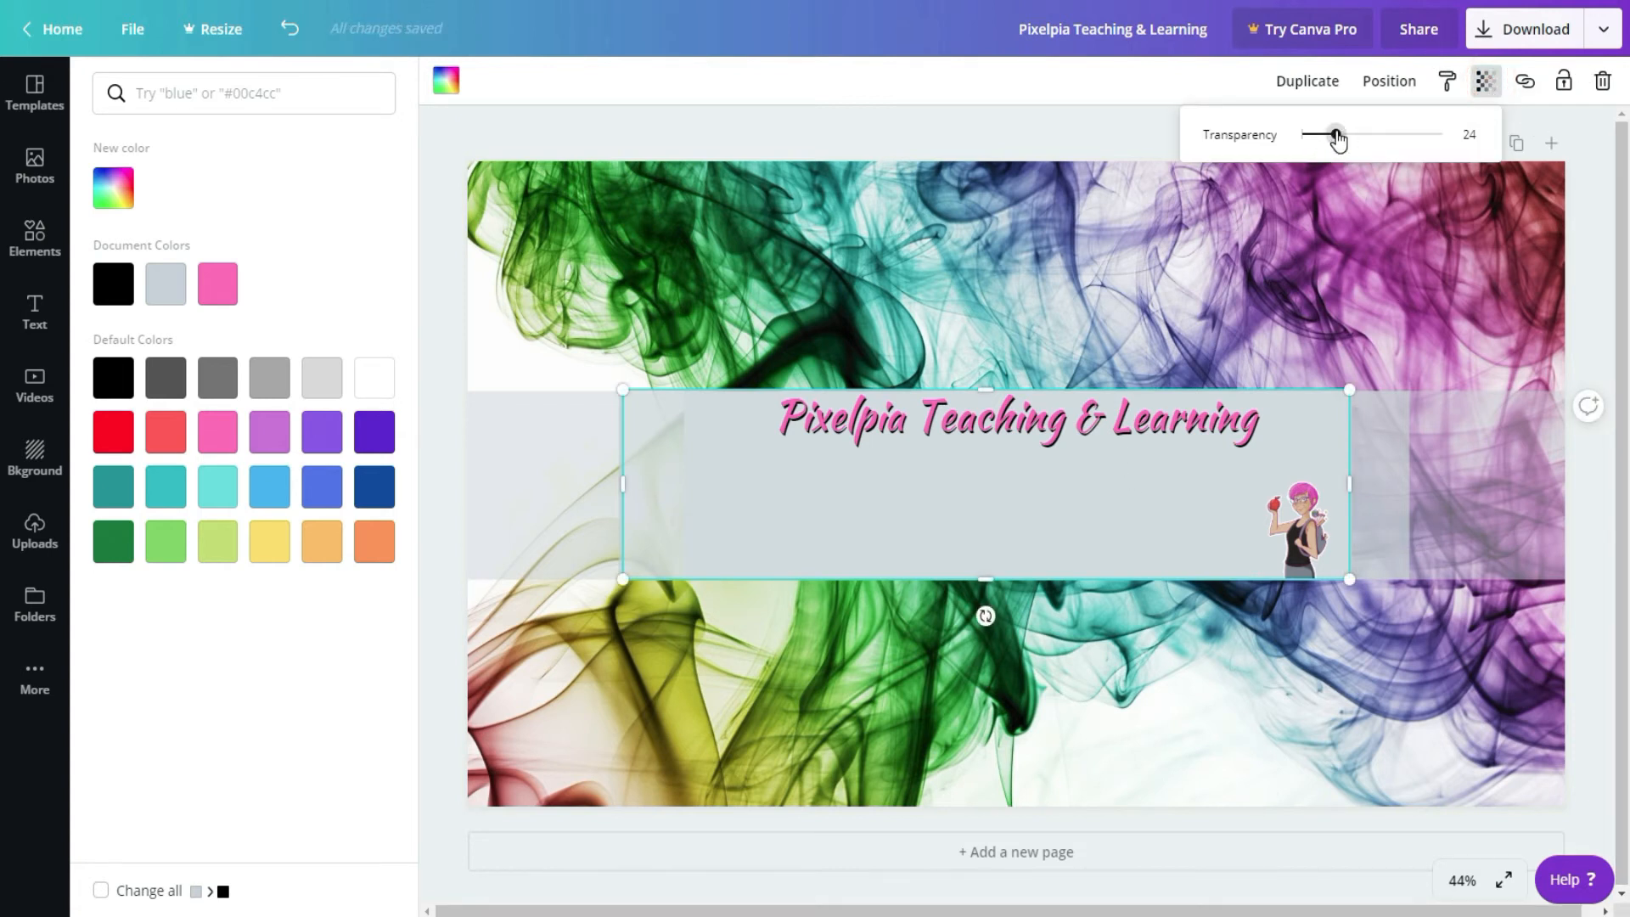
drag(1374, 137, 1501, 148)
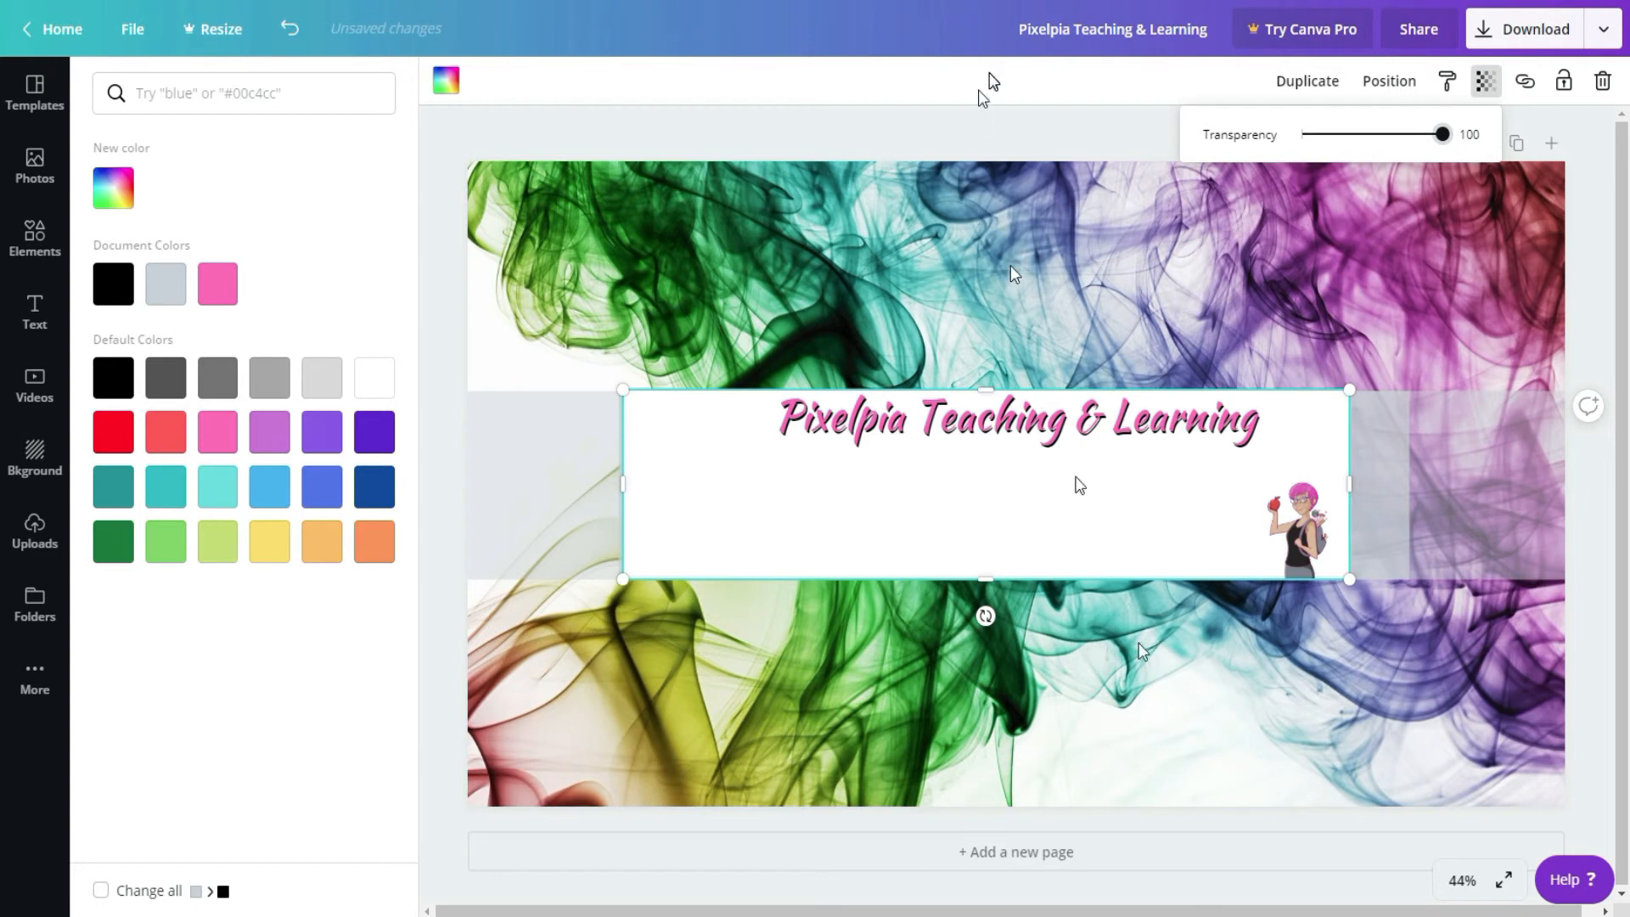
click(882, 85)
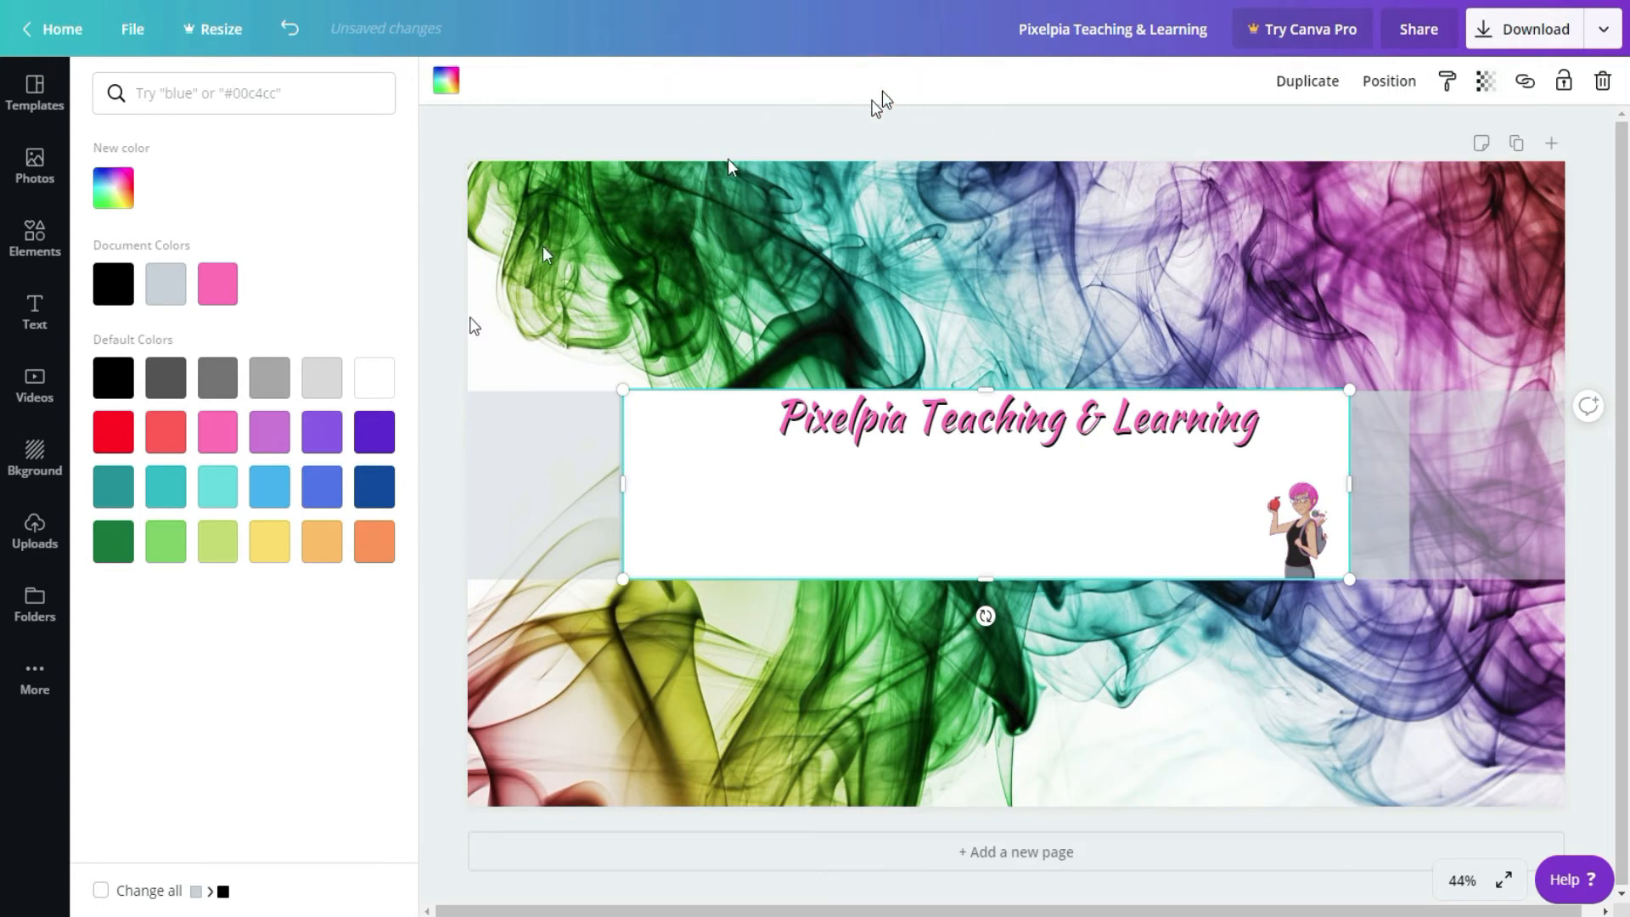
Step: Add the grey ribbon banner with a white outline from the Lines elements collection to the design
click(18, 234)
click(18, 233)
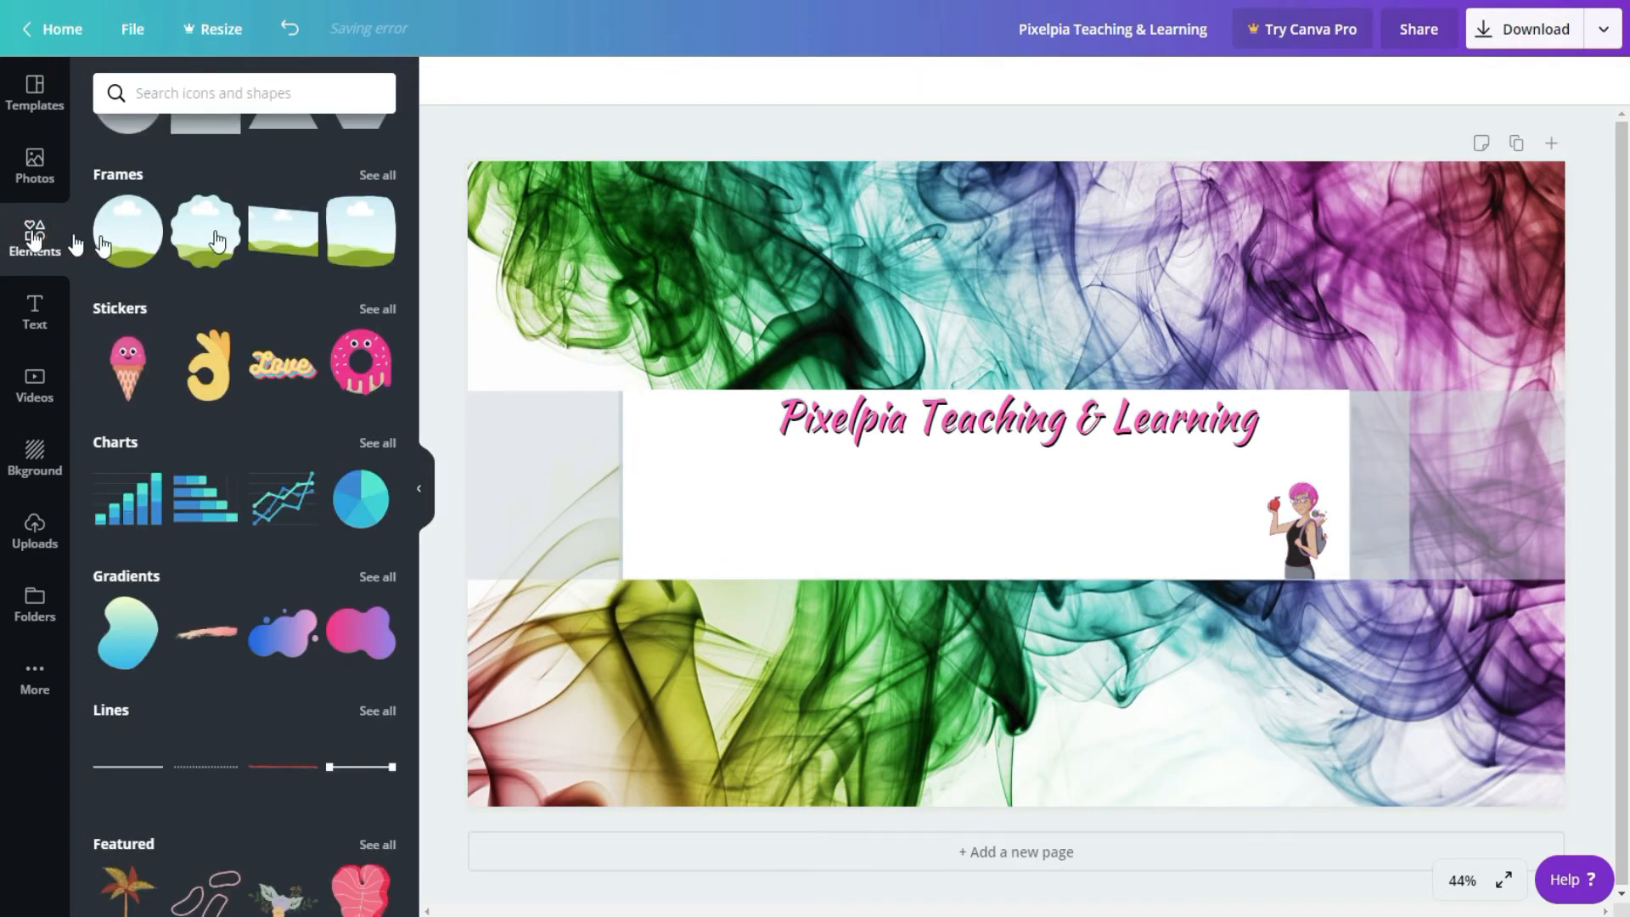
click(380, 711)
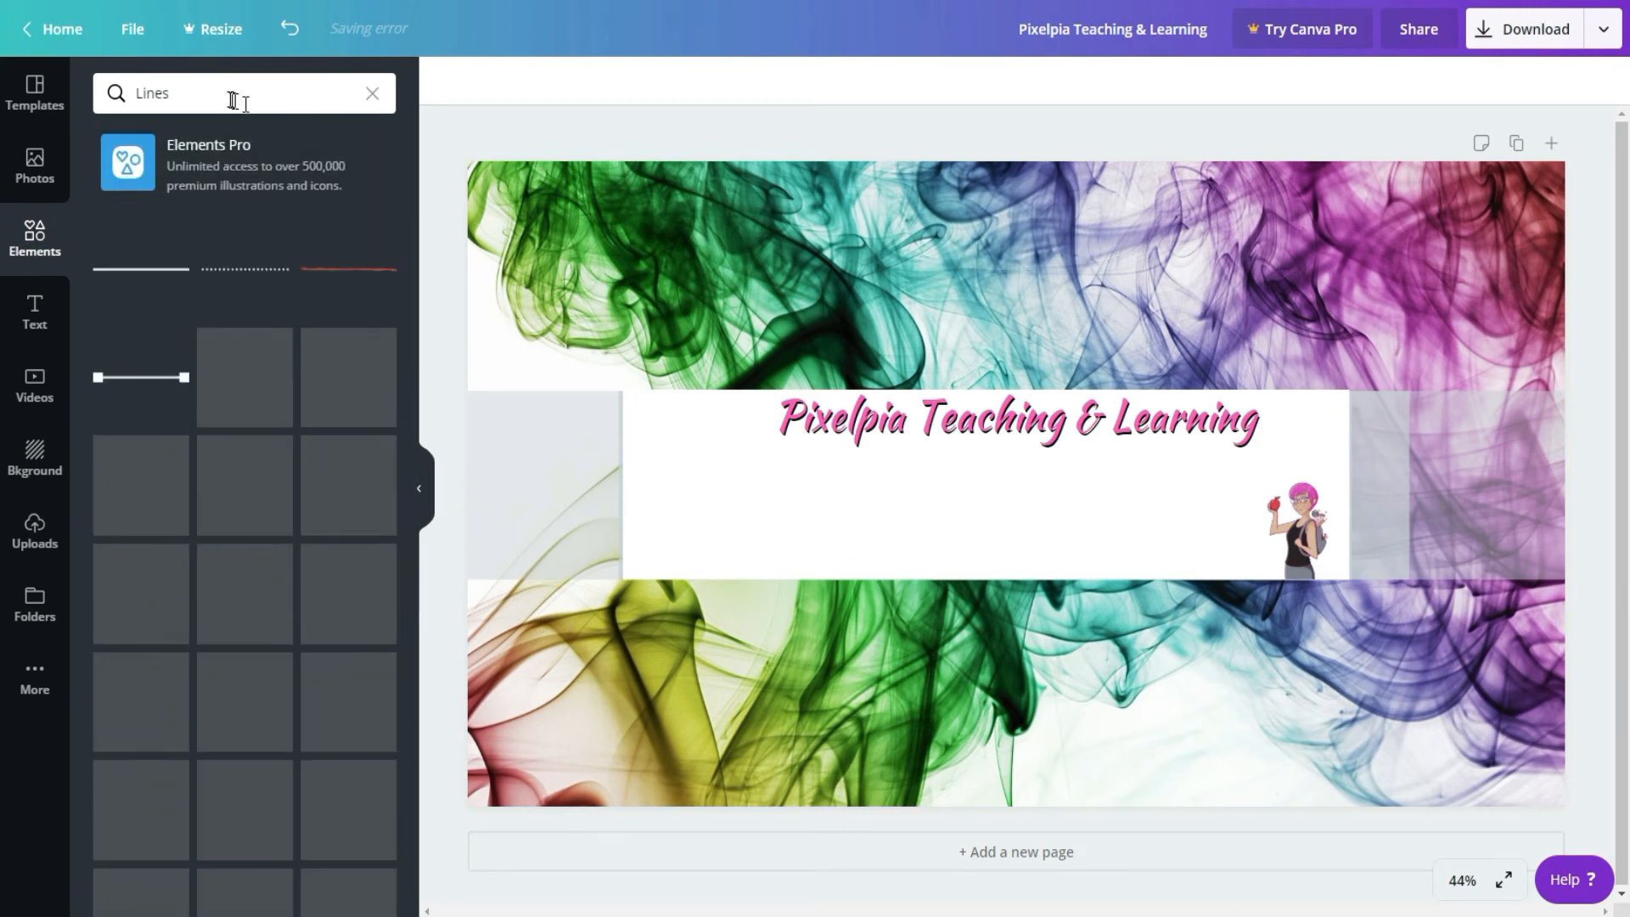
scroll(258, 415, down, 5)
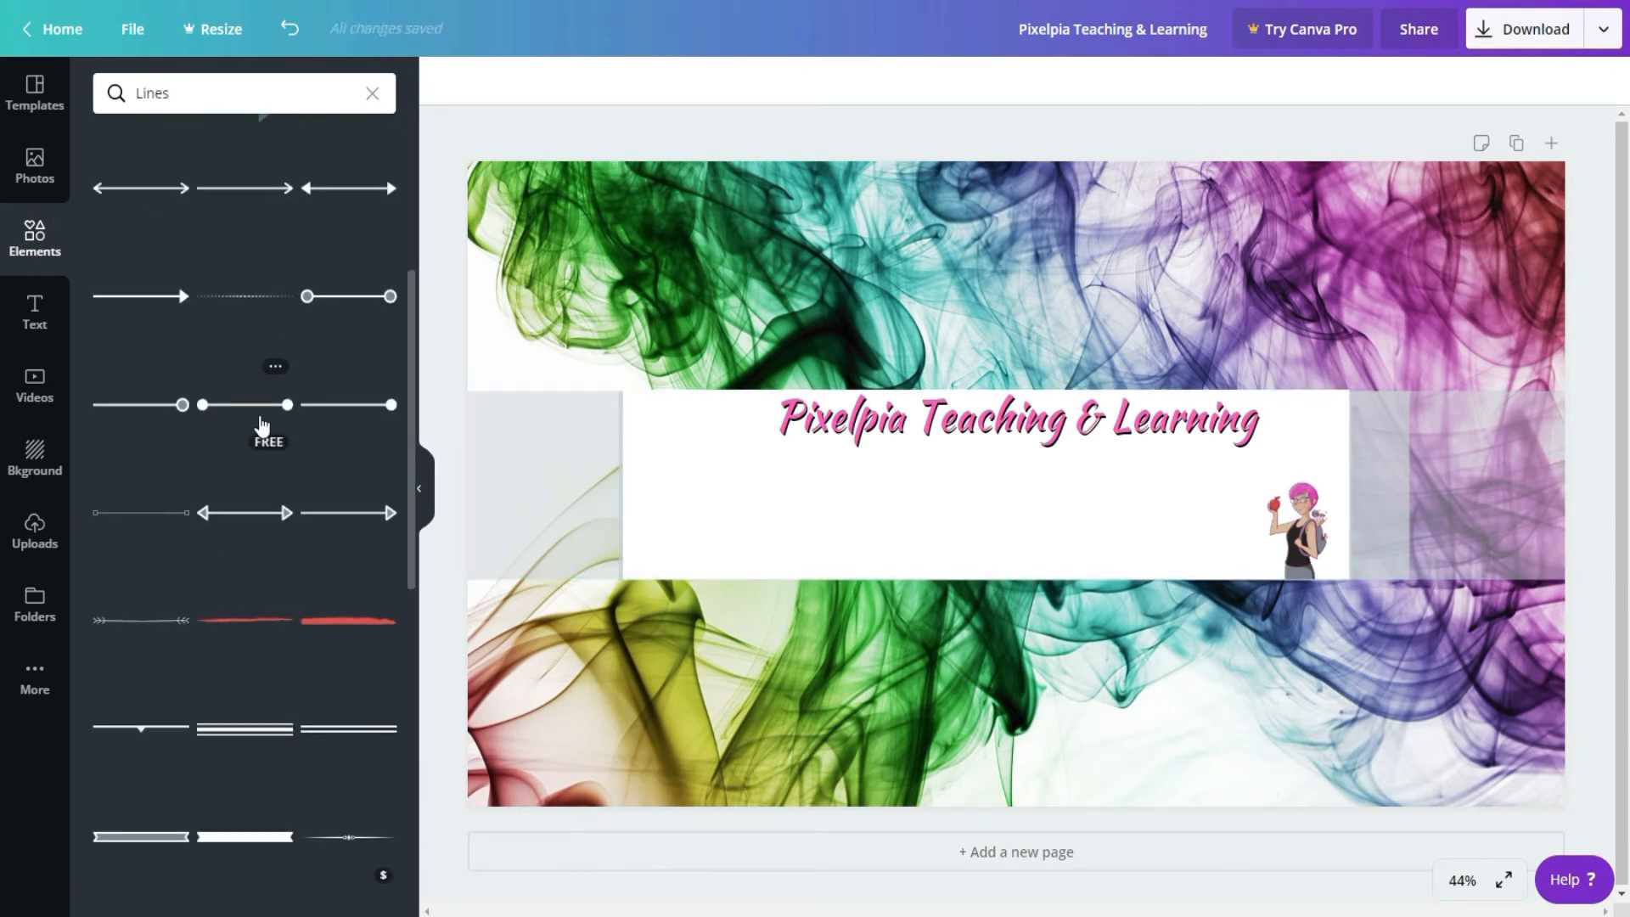
scroll(261, 424, down, 4)
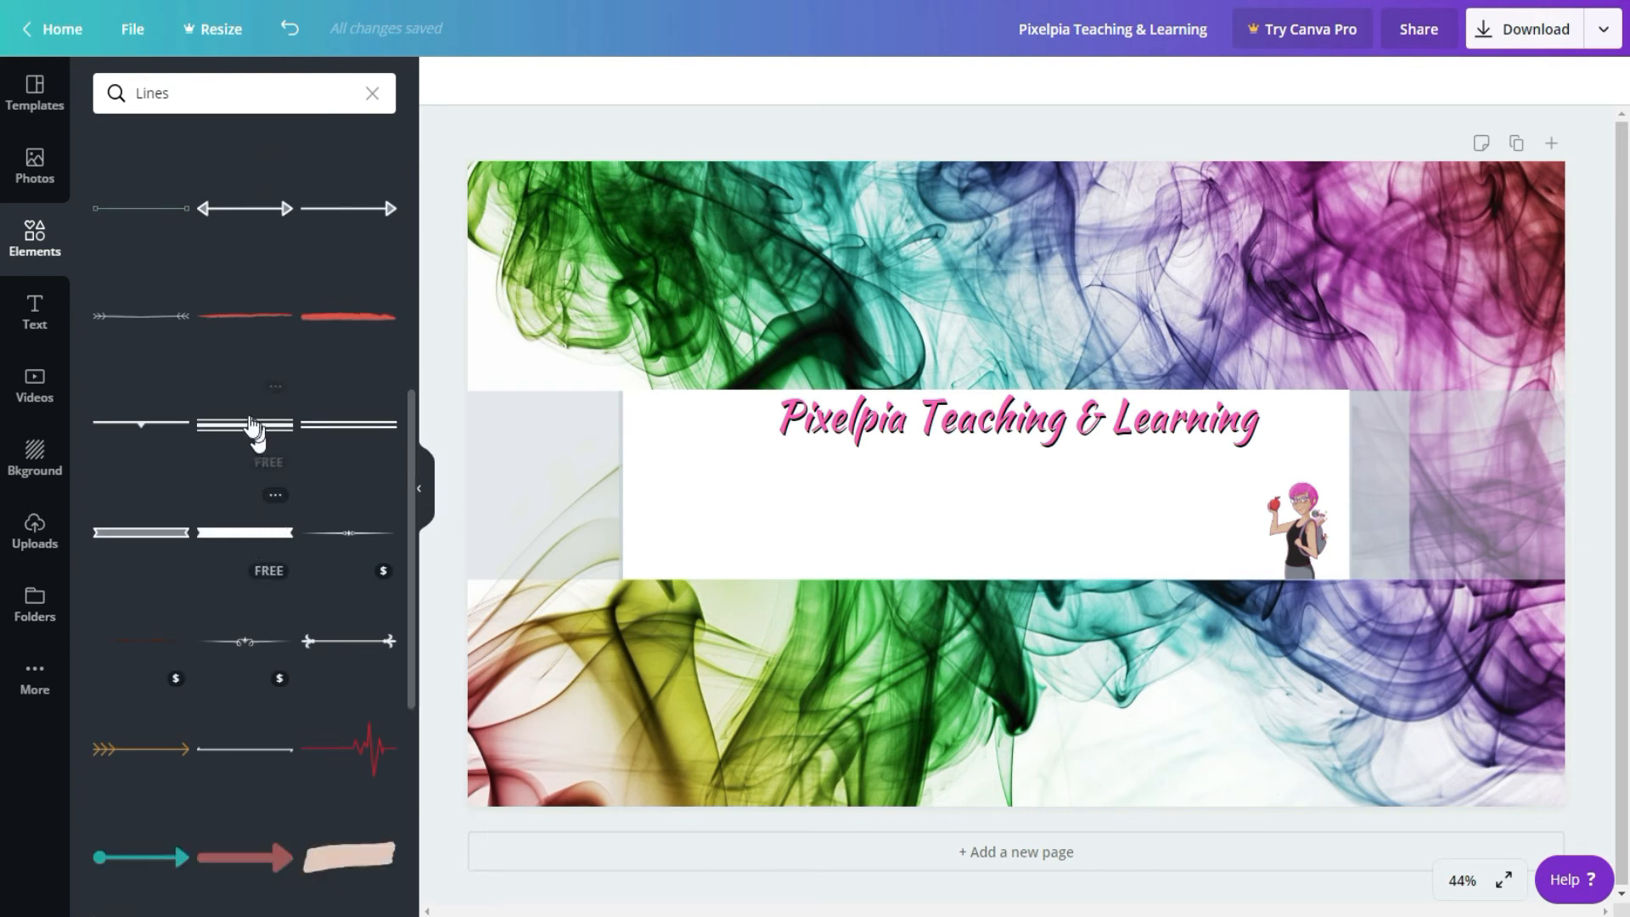
click(150, 533)
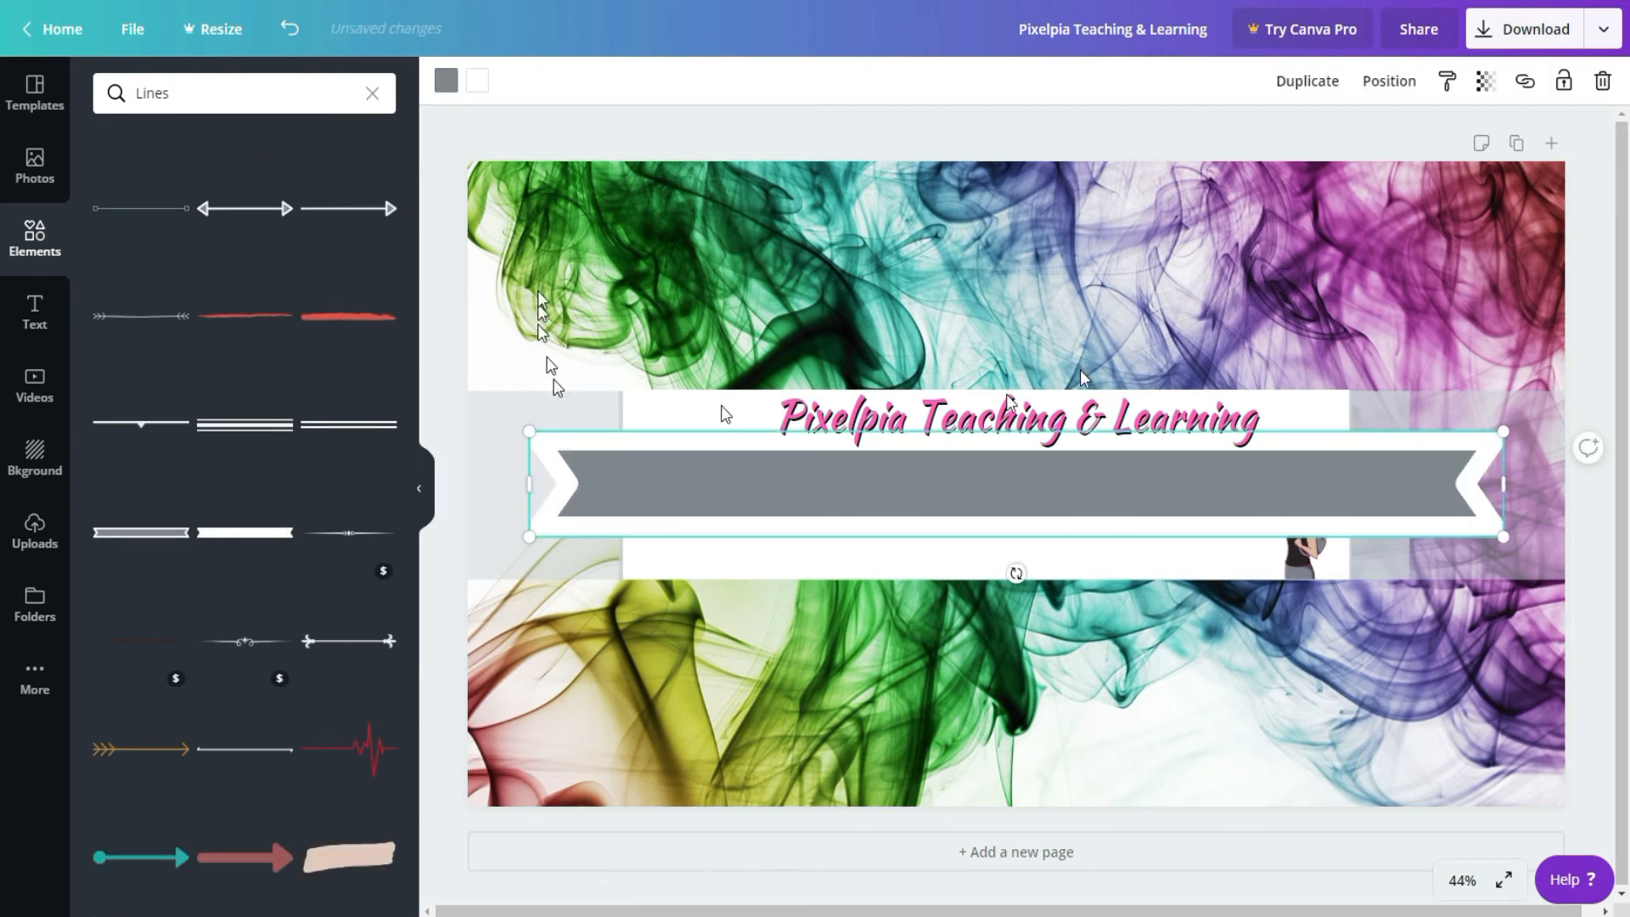
Step: Recolour the ribbon banner's grey fill pink and scale the banner down to about two thirds of its width
click(446, 81)
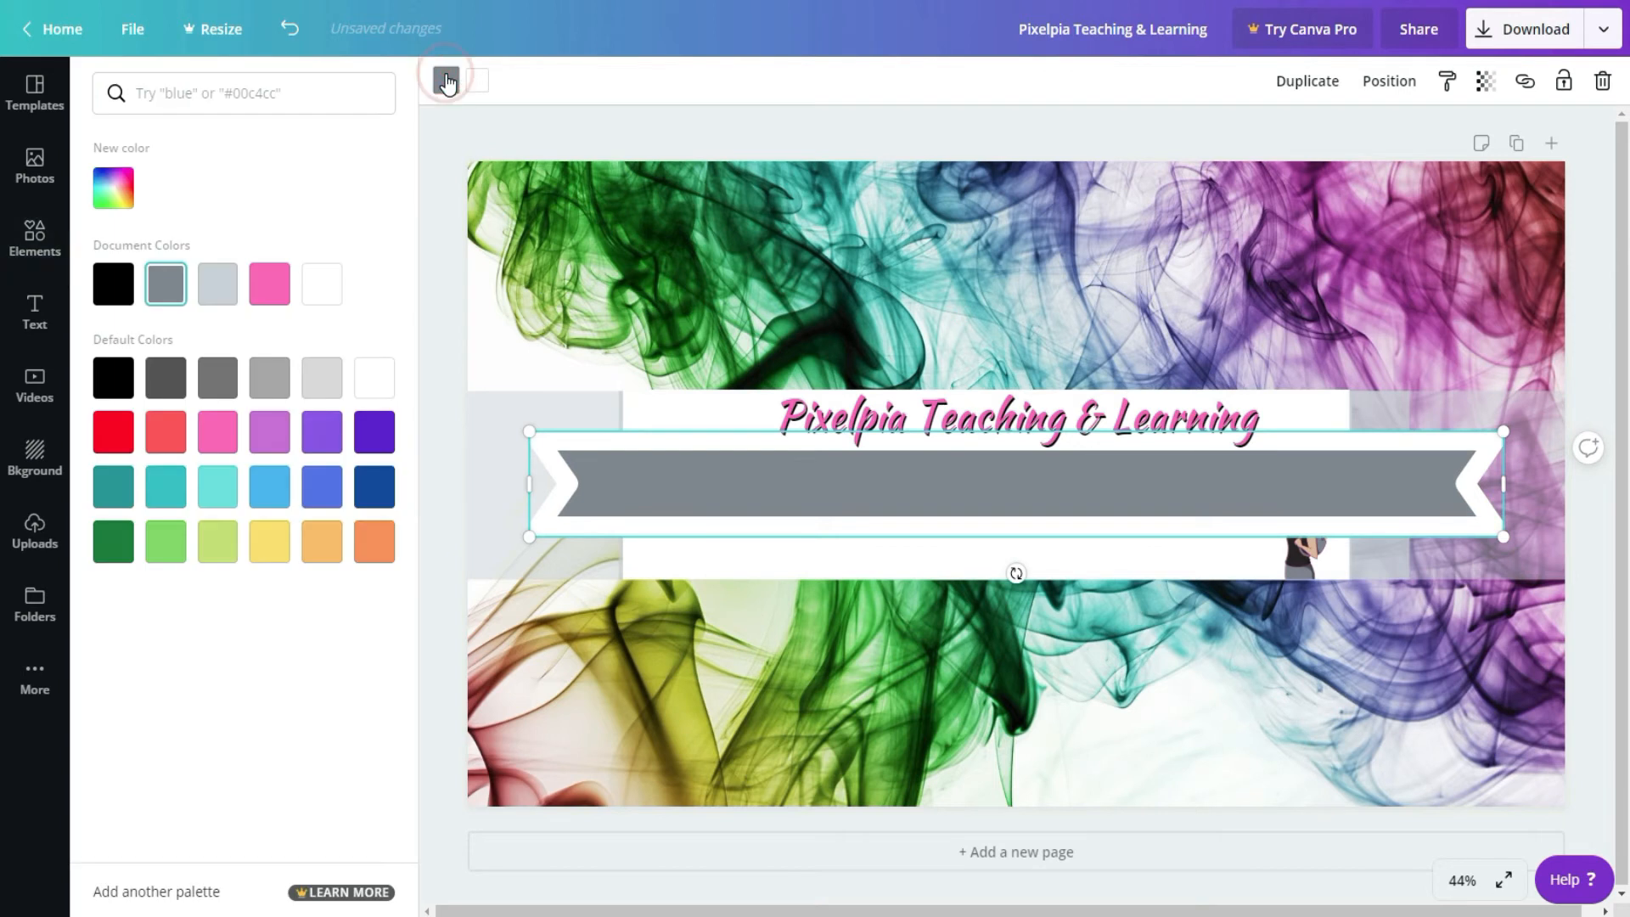
click(266, 292)
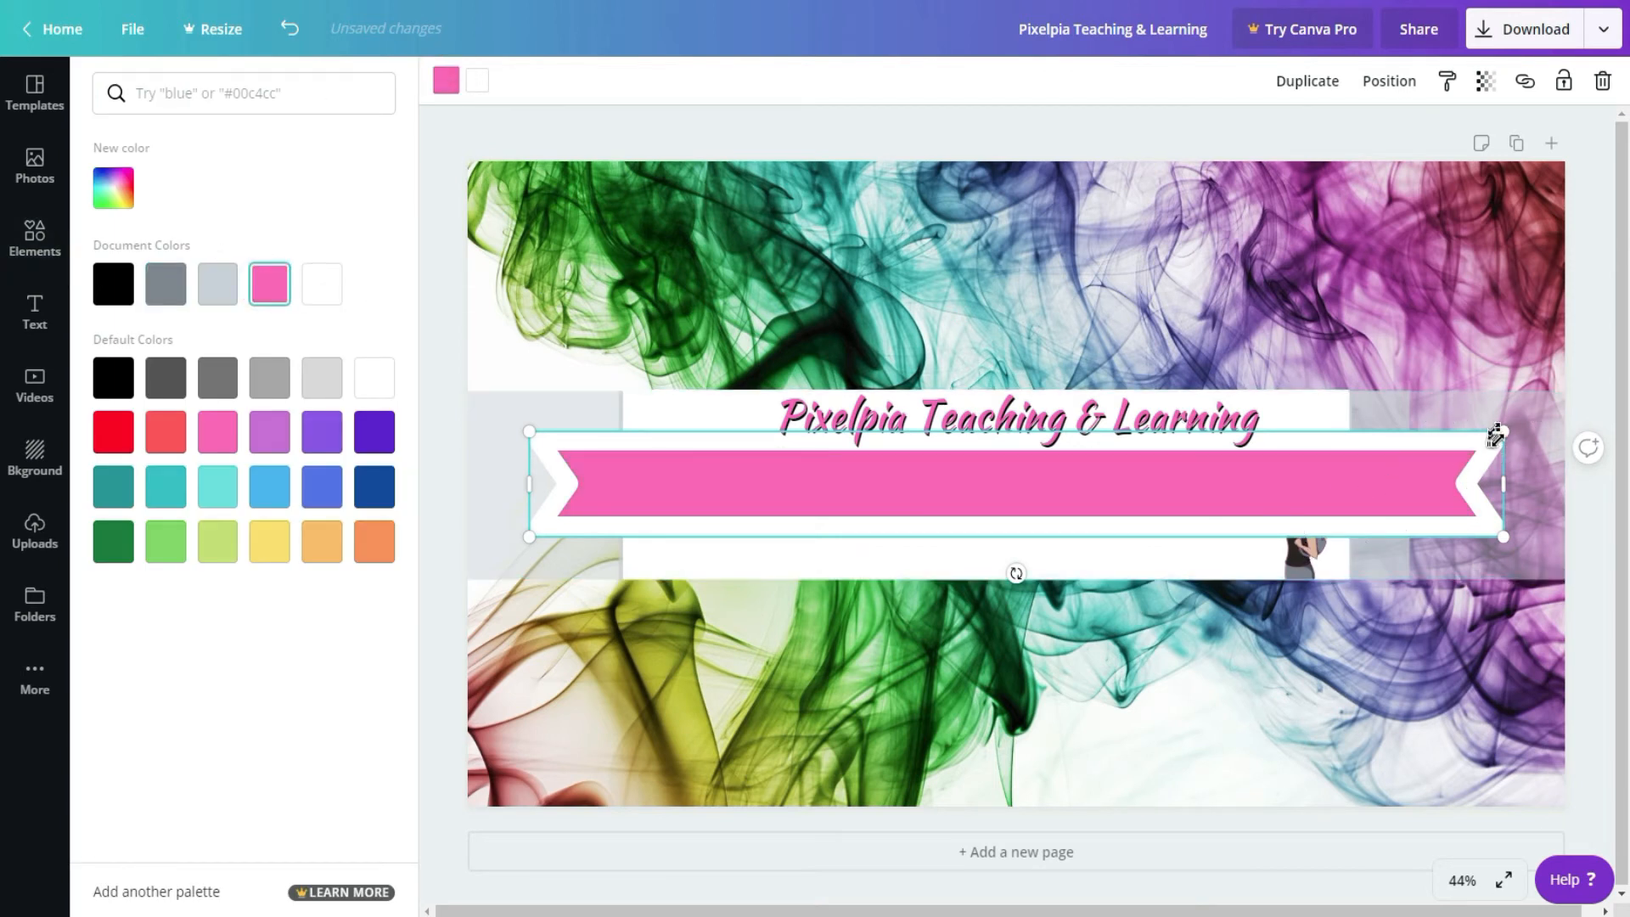
drag(1501, 446, 1193, 633)
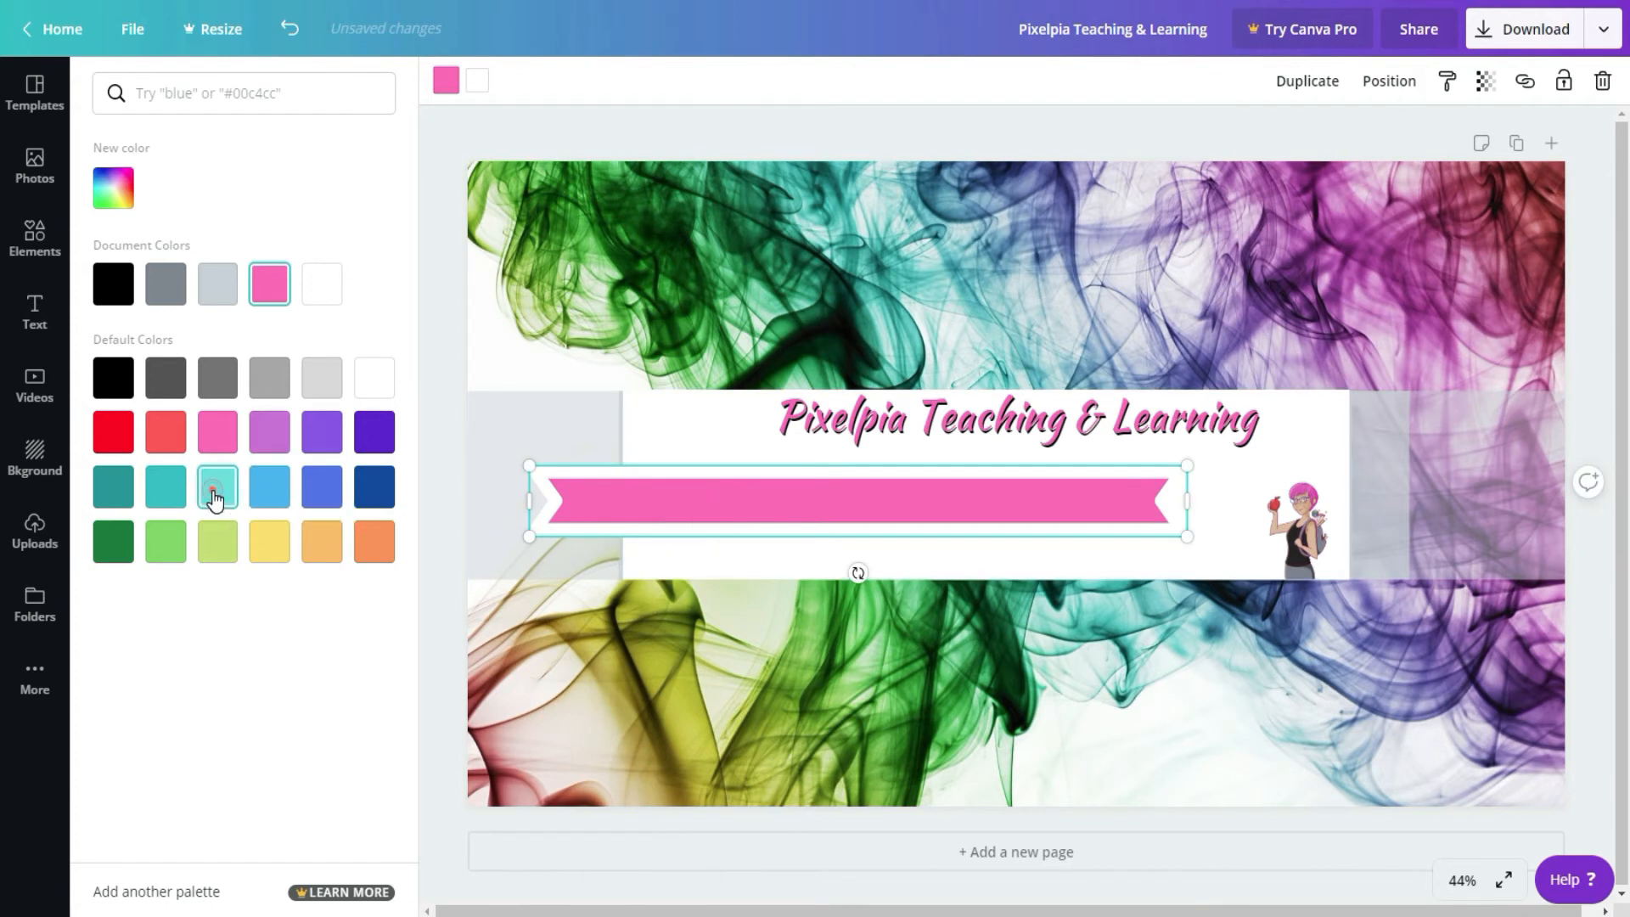
Step: Change the ribbon banner's fill to turquoise and place it behind the "Pixelpia Teaching & Learning" heading
click(215, 488)
drag(966, 506, 1034, 437)
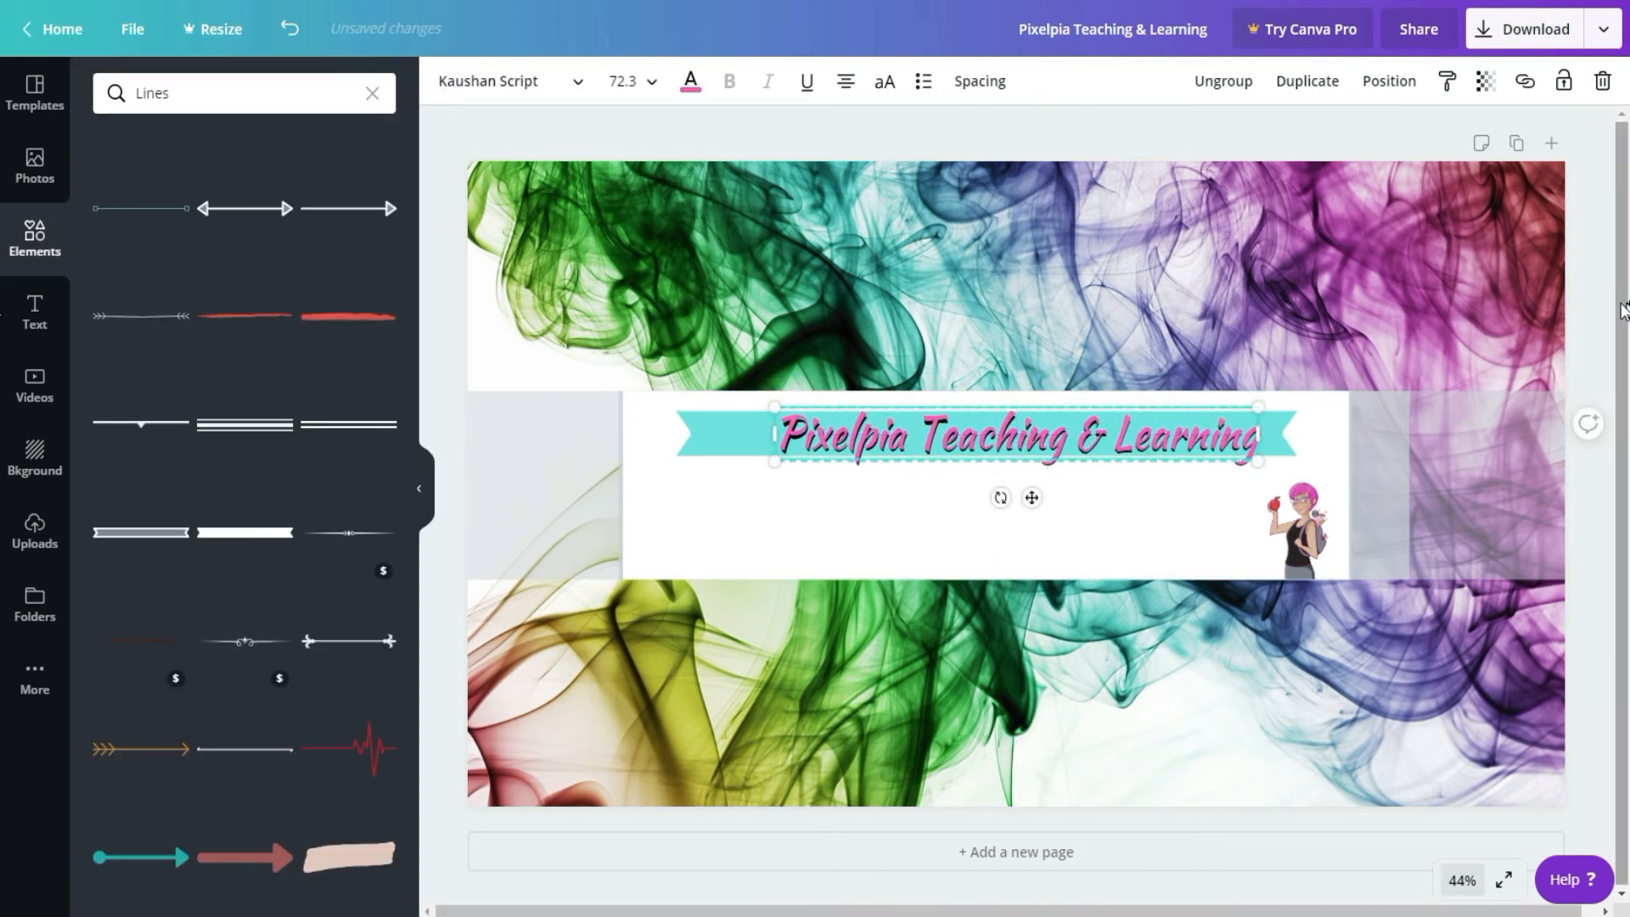
click(1507, 301)
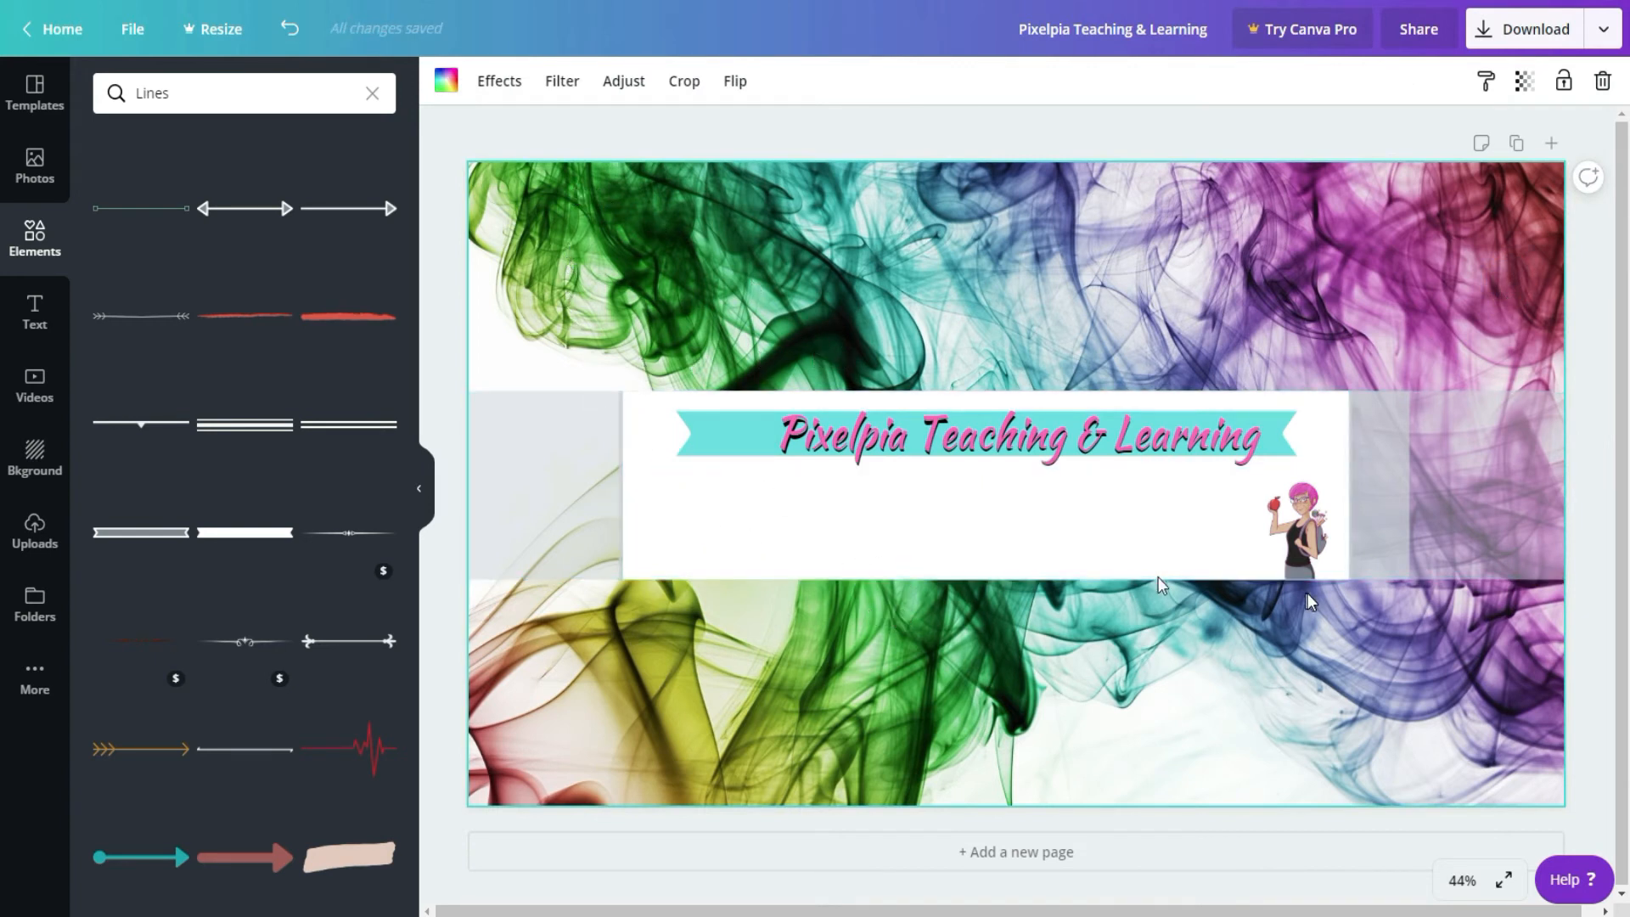
Step: Add the free coloured pencils photo from the school photos to the canvas and scale it down
click(35, 164)
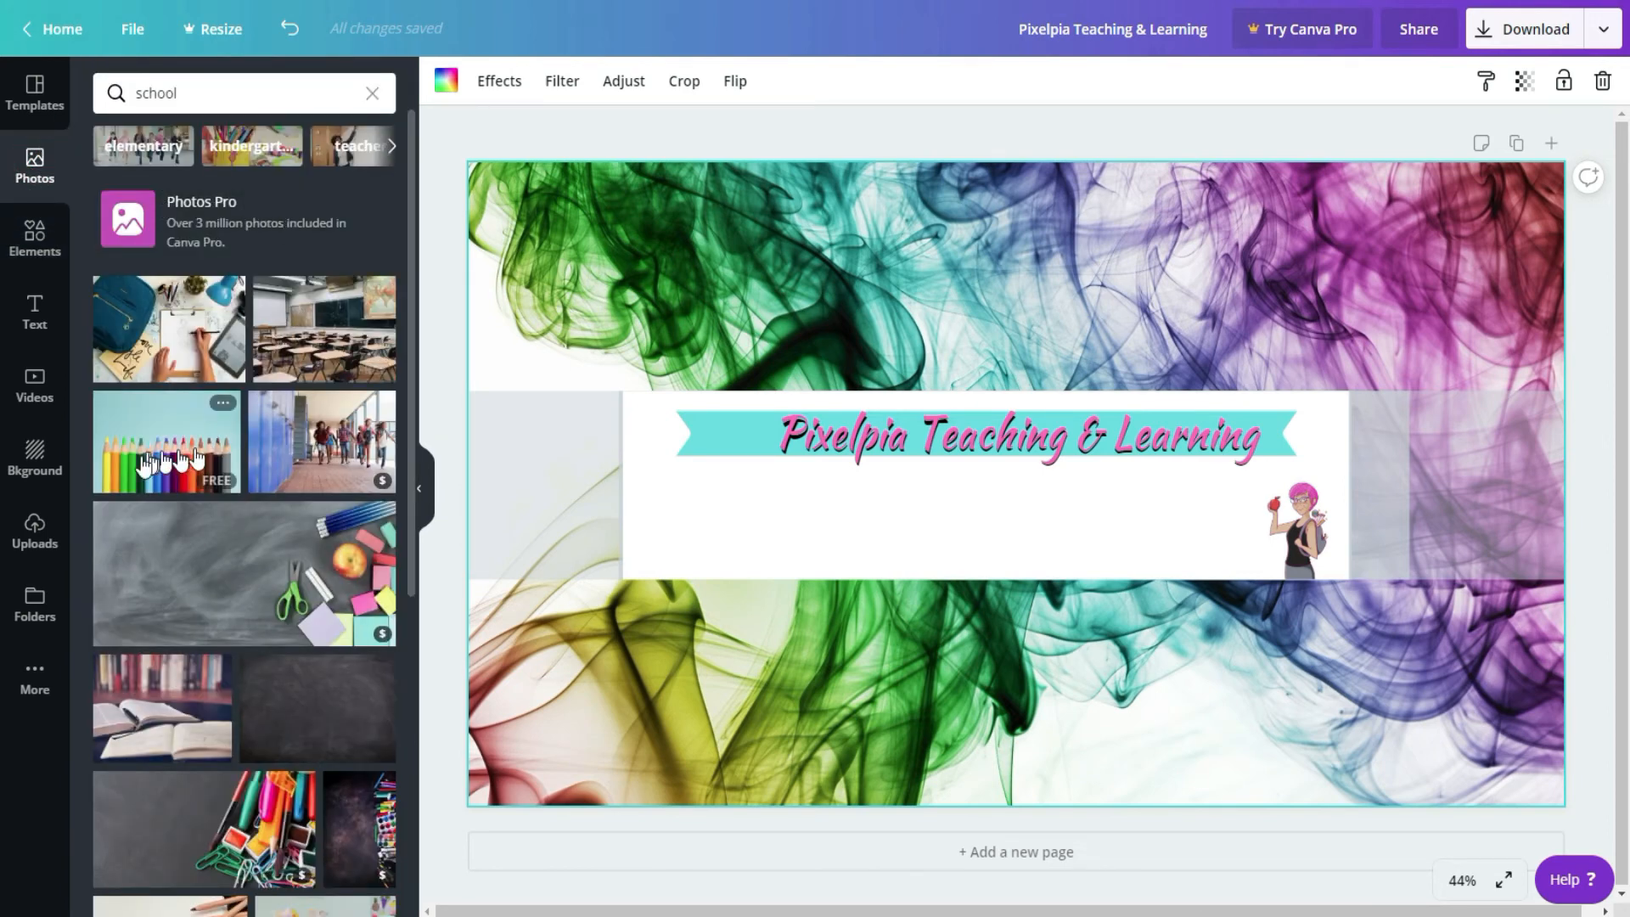
mouse_move(133, 468)
mouse_down()
mouse_move(773, 455)
mouse_move(669, 352)
mouse_up()
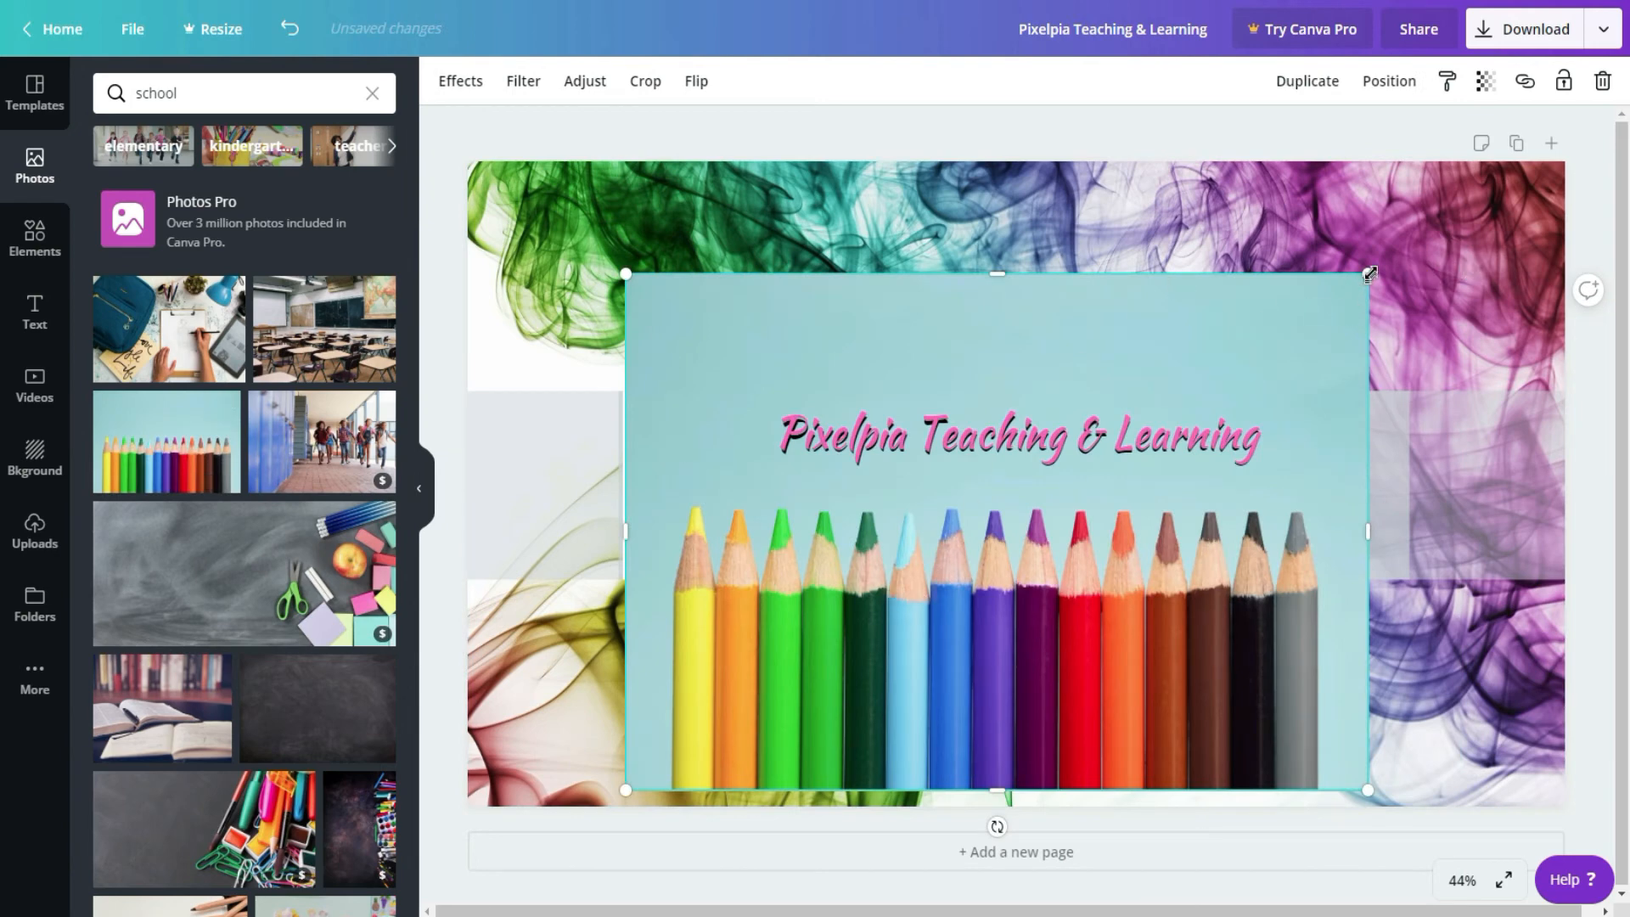
mouse_move(1368, 273)
mouse_down()
mouse_move(1307, 509)
mouse_move(1174, 673)
mouse_move(1137, 679)
mouse_up()
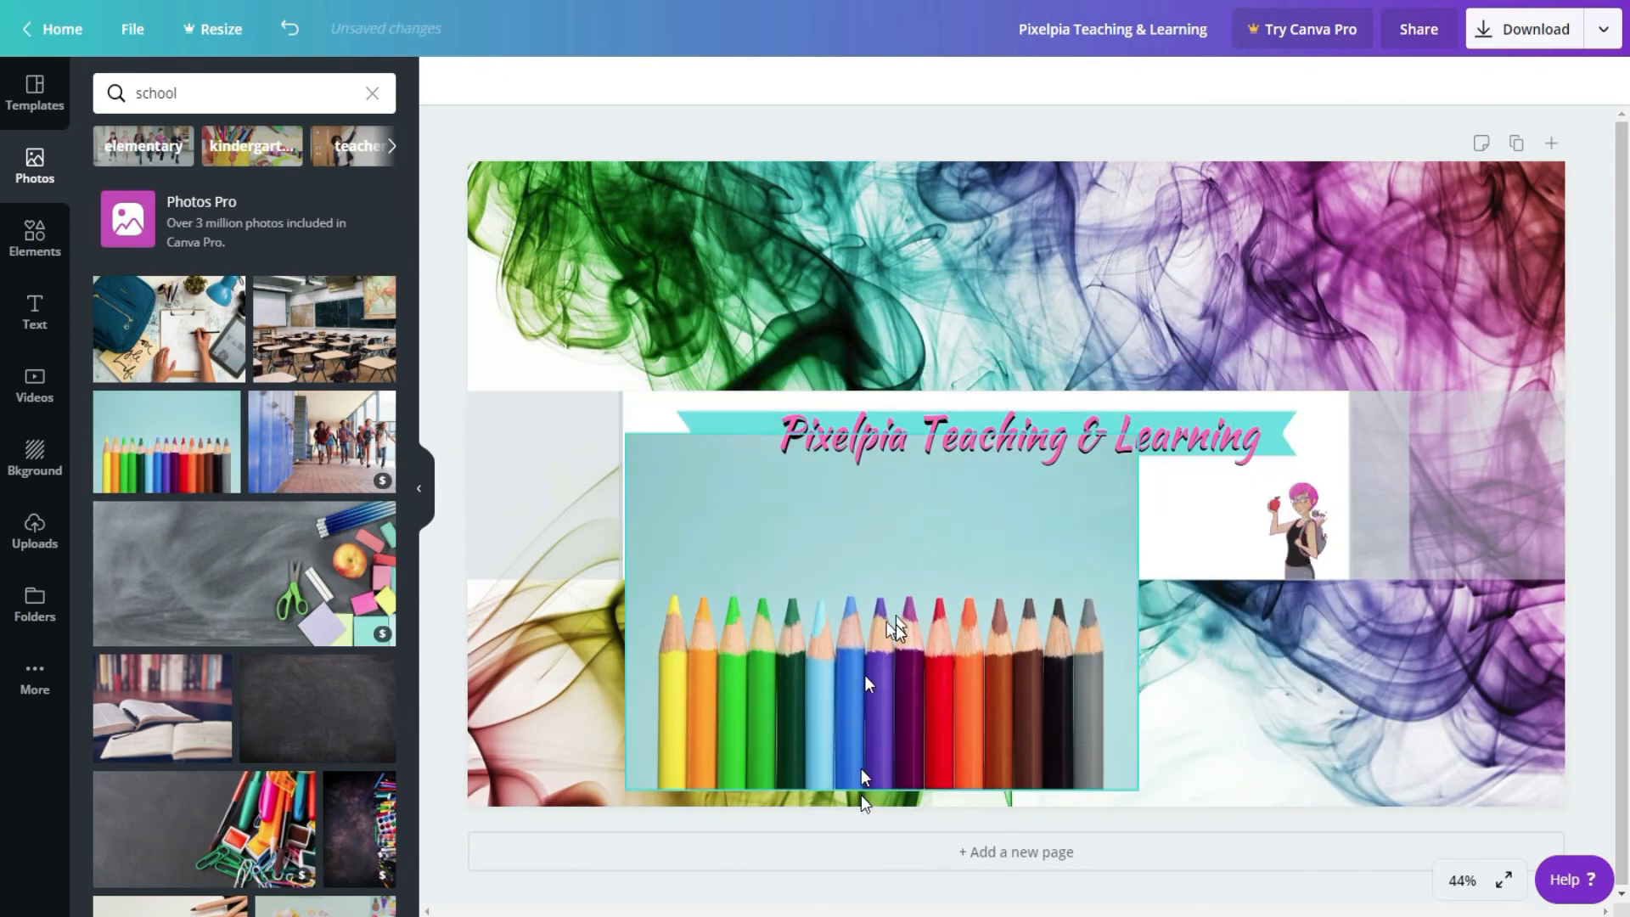
Step: Crop the coloured pencils photo to the pencils, removing the empty area above them and at both sides
click(861, 503)
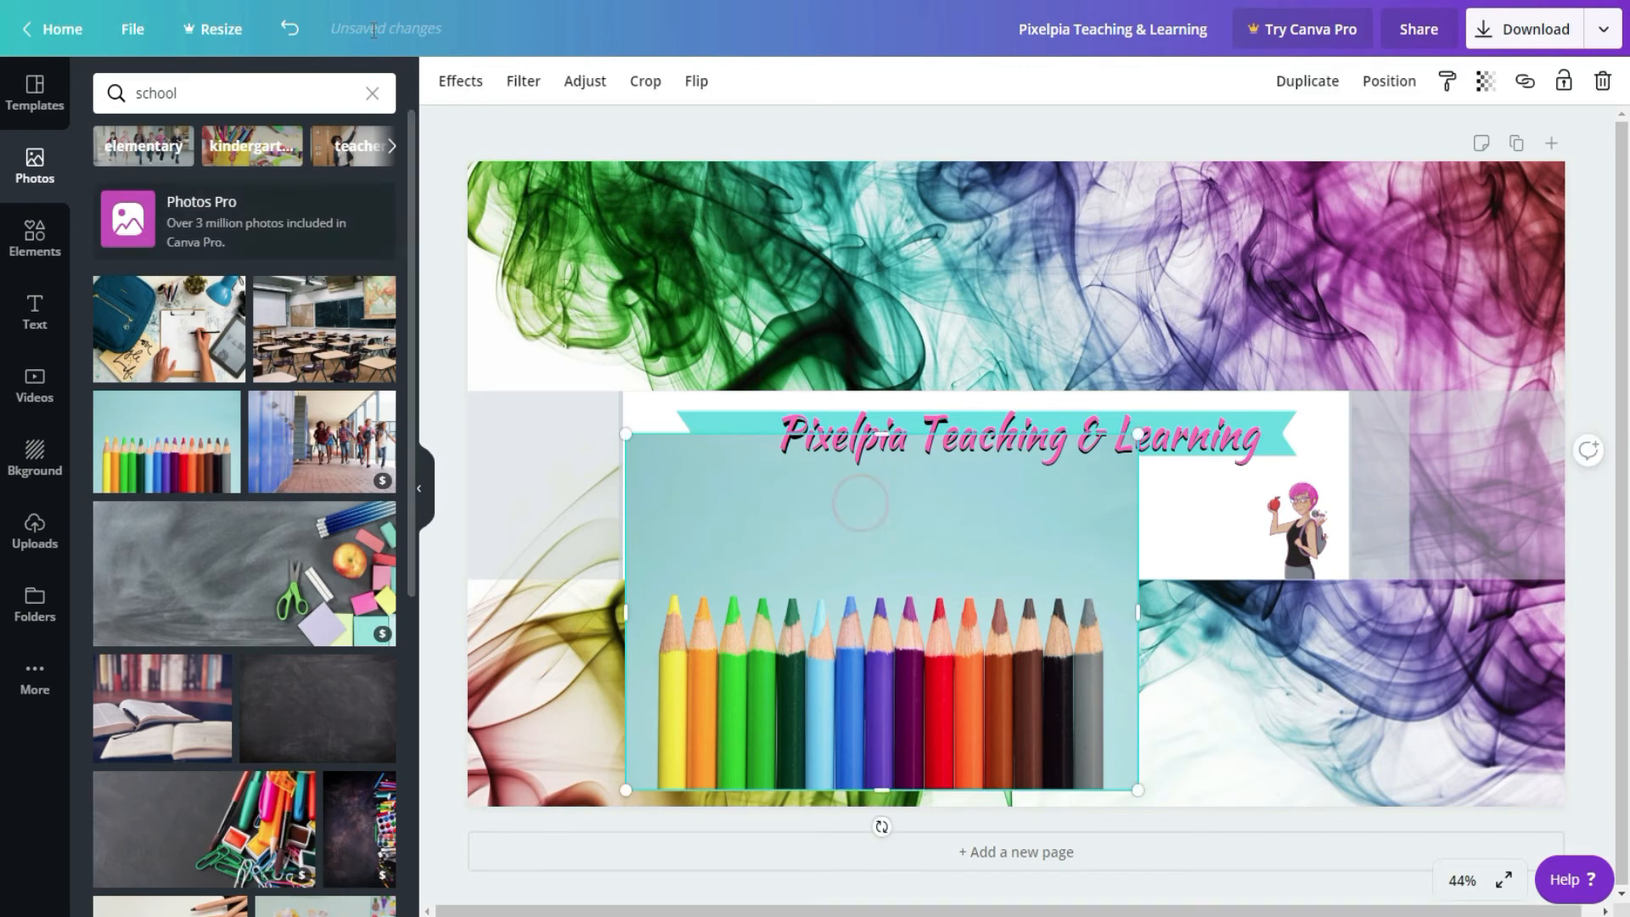
click(648, 83)
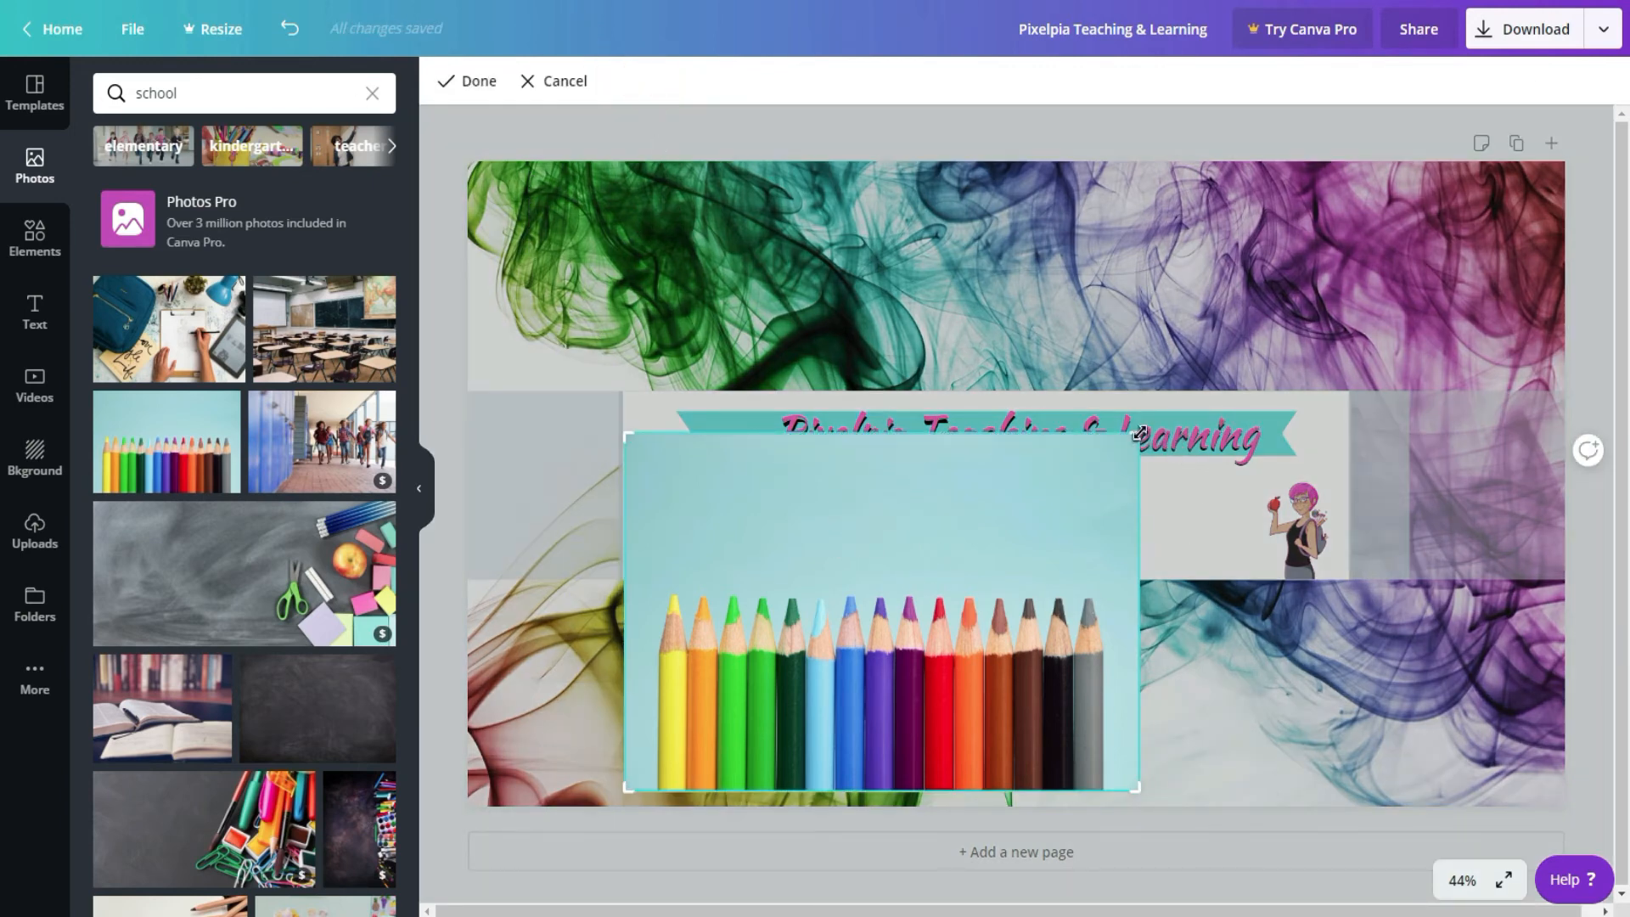
drag(1138, 433, 1133, 594)
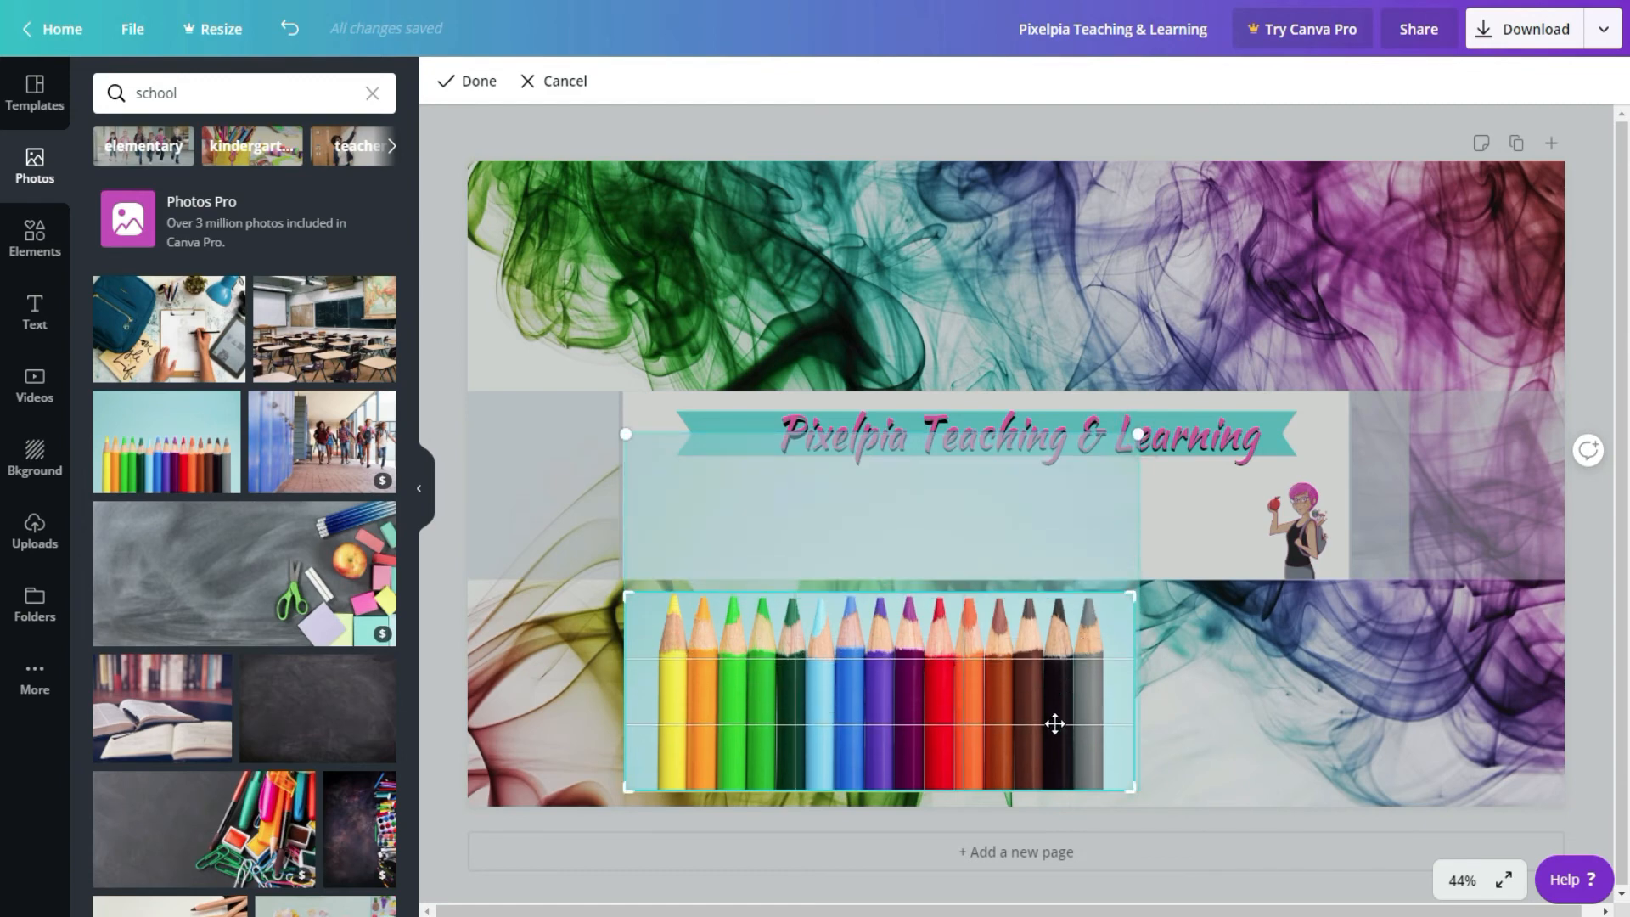
drag(1134, 793, 1103, 789)
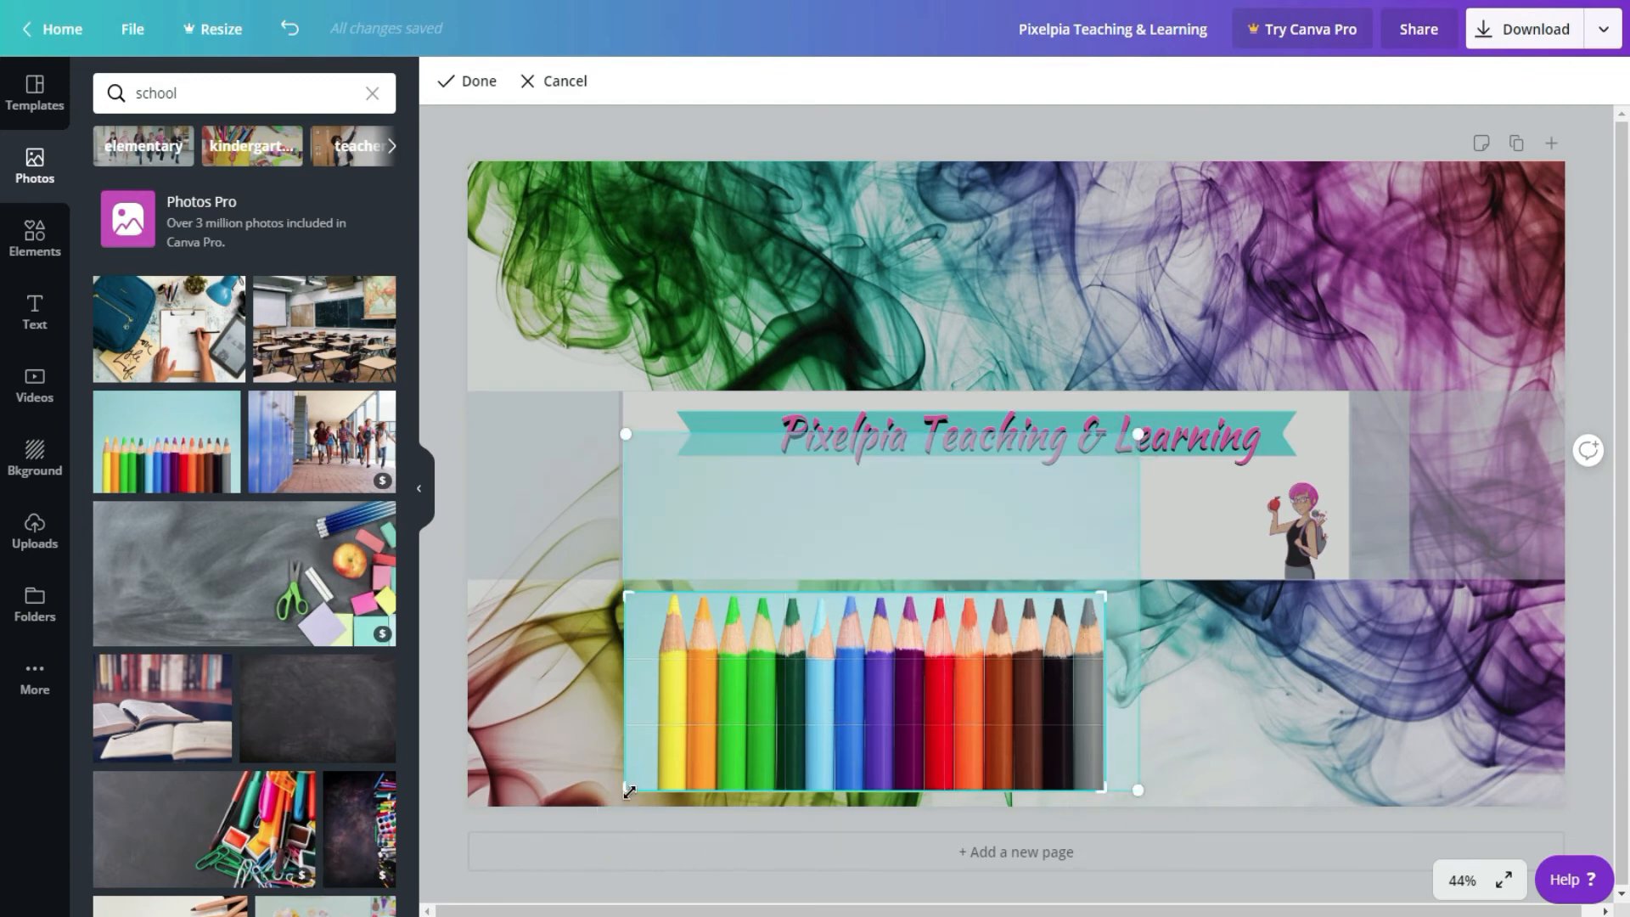
drag(629, 792, 659, 794)
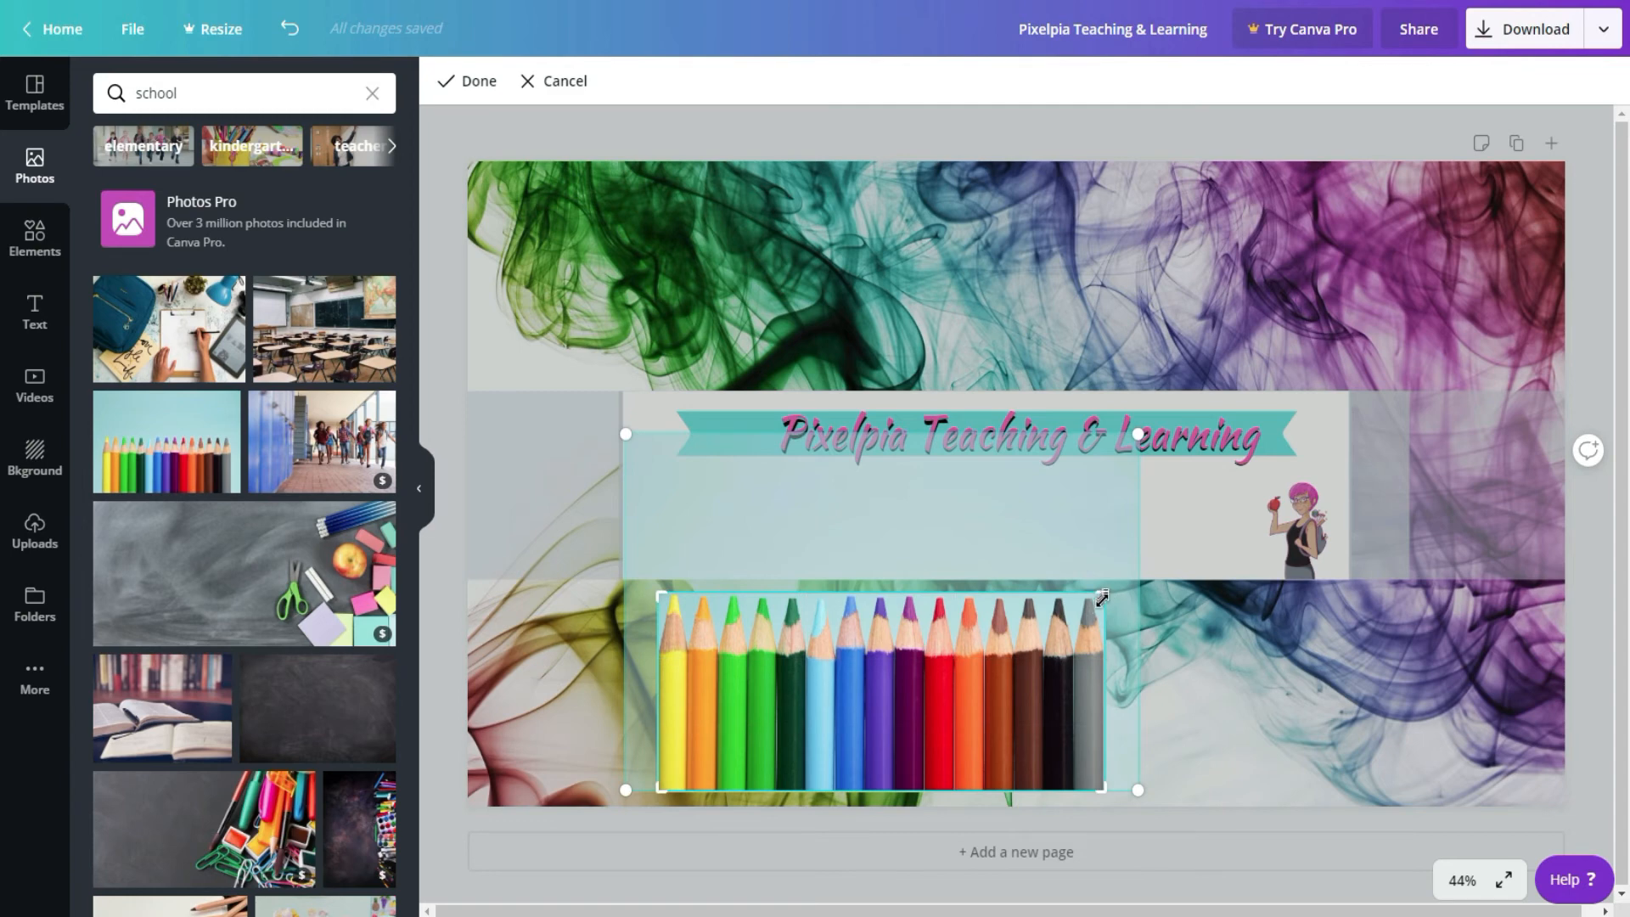
click(461, 81)
Step: Enlarge the cropped coloured pencils photo to the width of the white rectangle and align its left edge with that rectangle
drag(1104, 697, 1344, 718)
drag(937, 722, 936, 803)
drag(1000, 683, 1001, 635)
drag(1338, 738, 1447, 747)
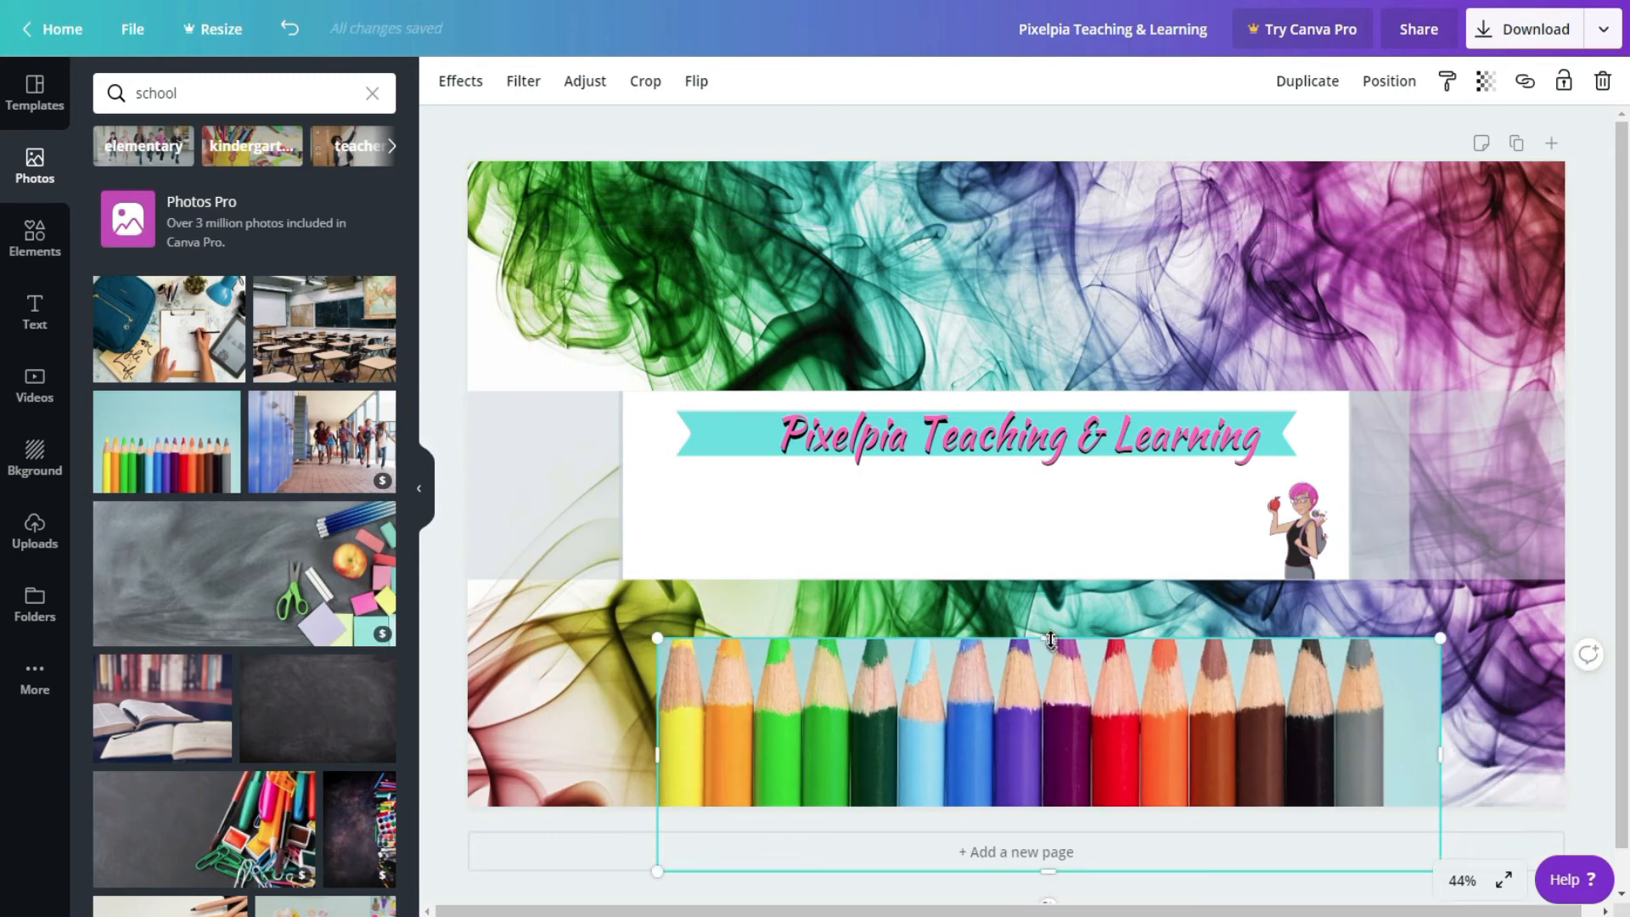
drag(1045, 727, 1004, 664)
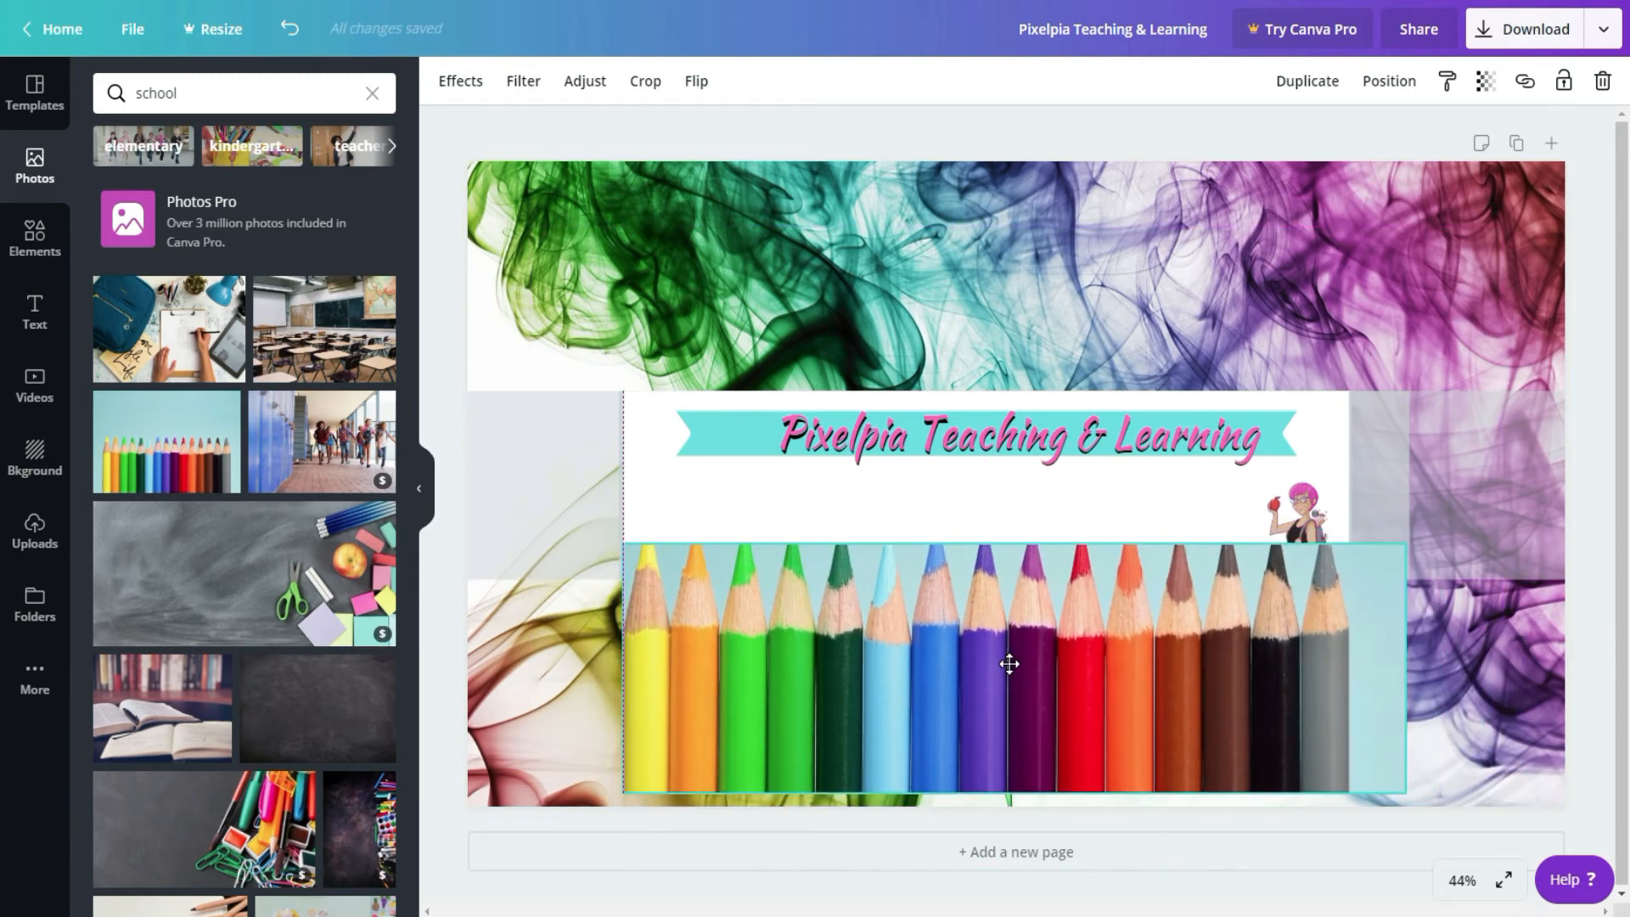
Step: Crop the coloured pencils photo to a thin strip of pencil tips ending at the white rectangle's lower edge
click(645, 82)
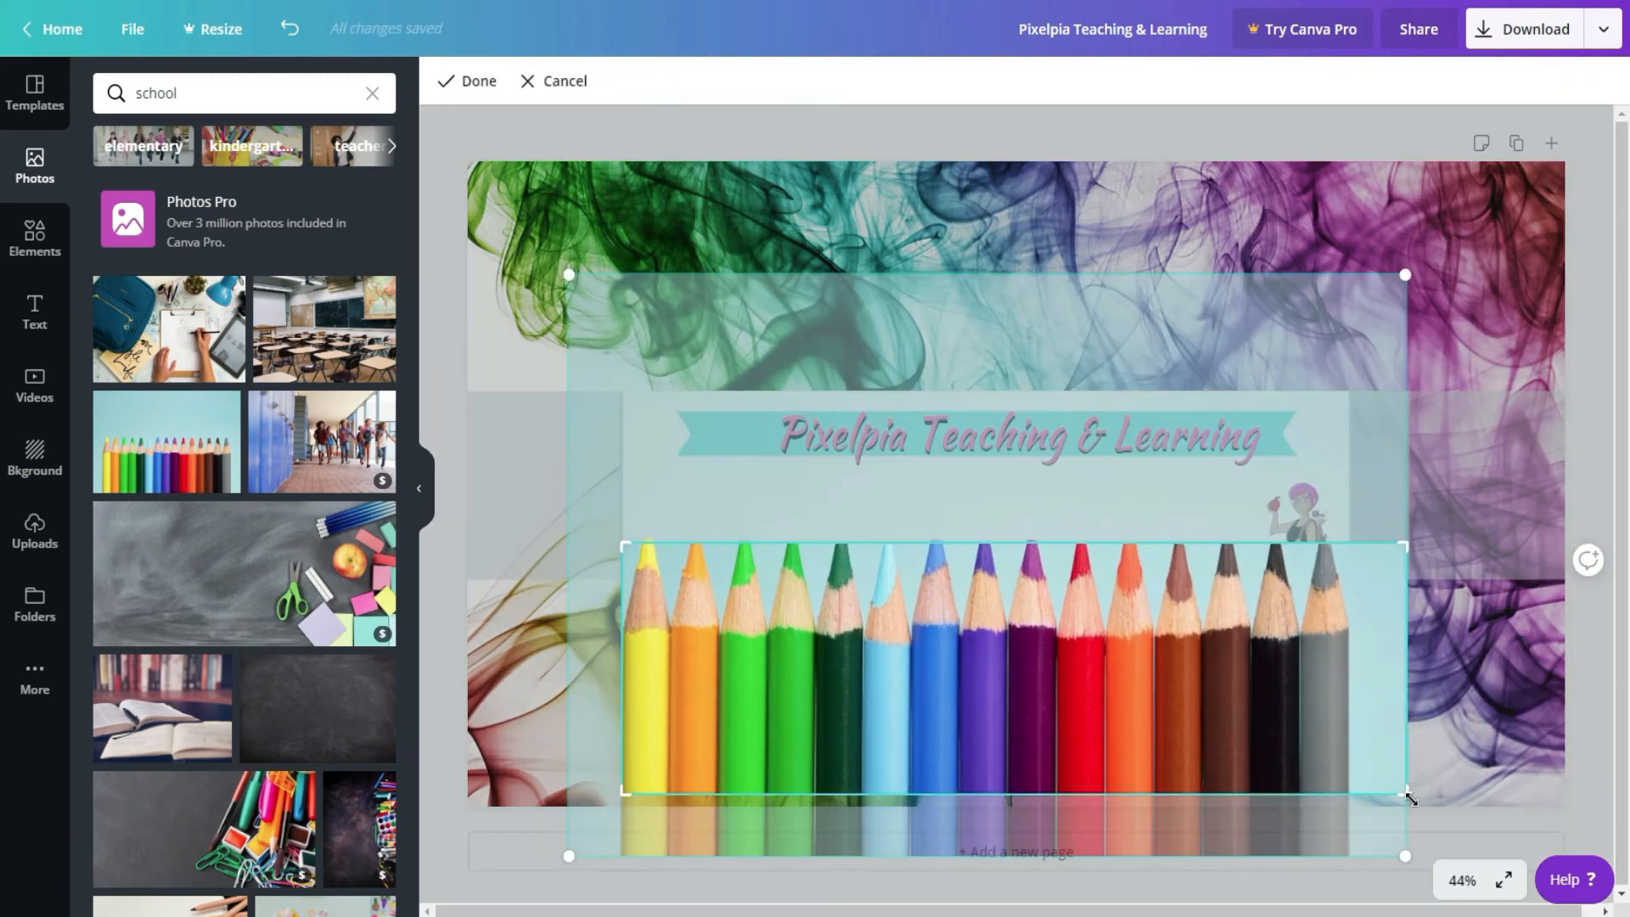
mouse_move(1409, 798)
mouse_down()
mouse_move(1368, 586)
mouse_move(1368, 716)
mouse_move(1373, 677)
mouse_up()
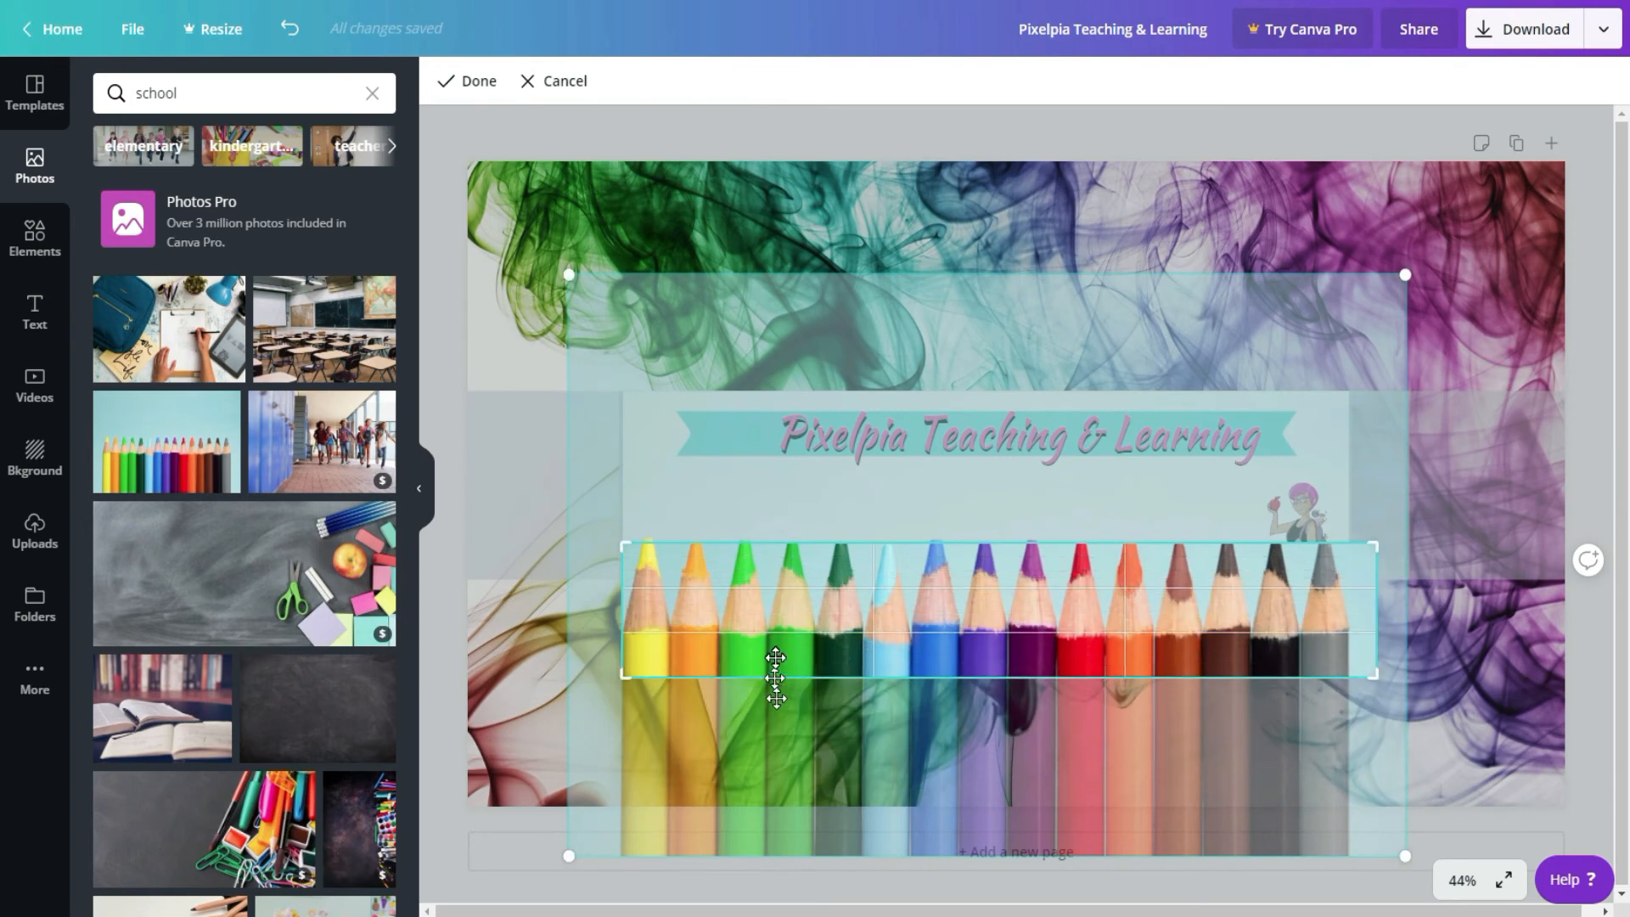
click(469, 81)
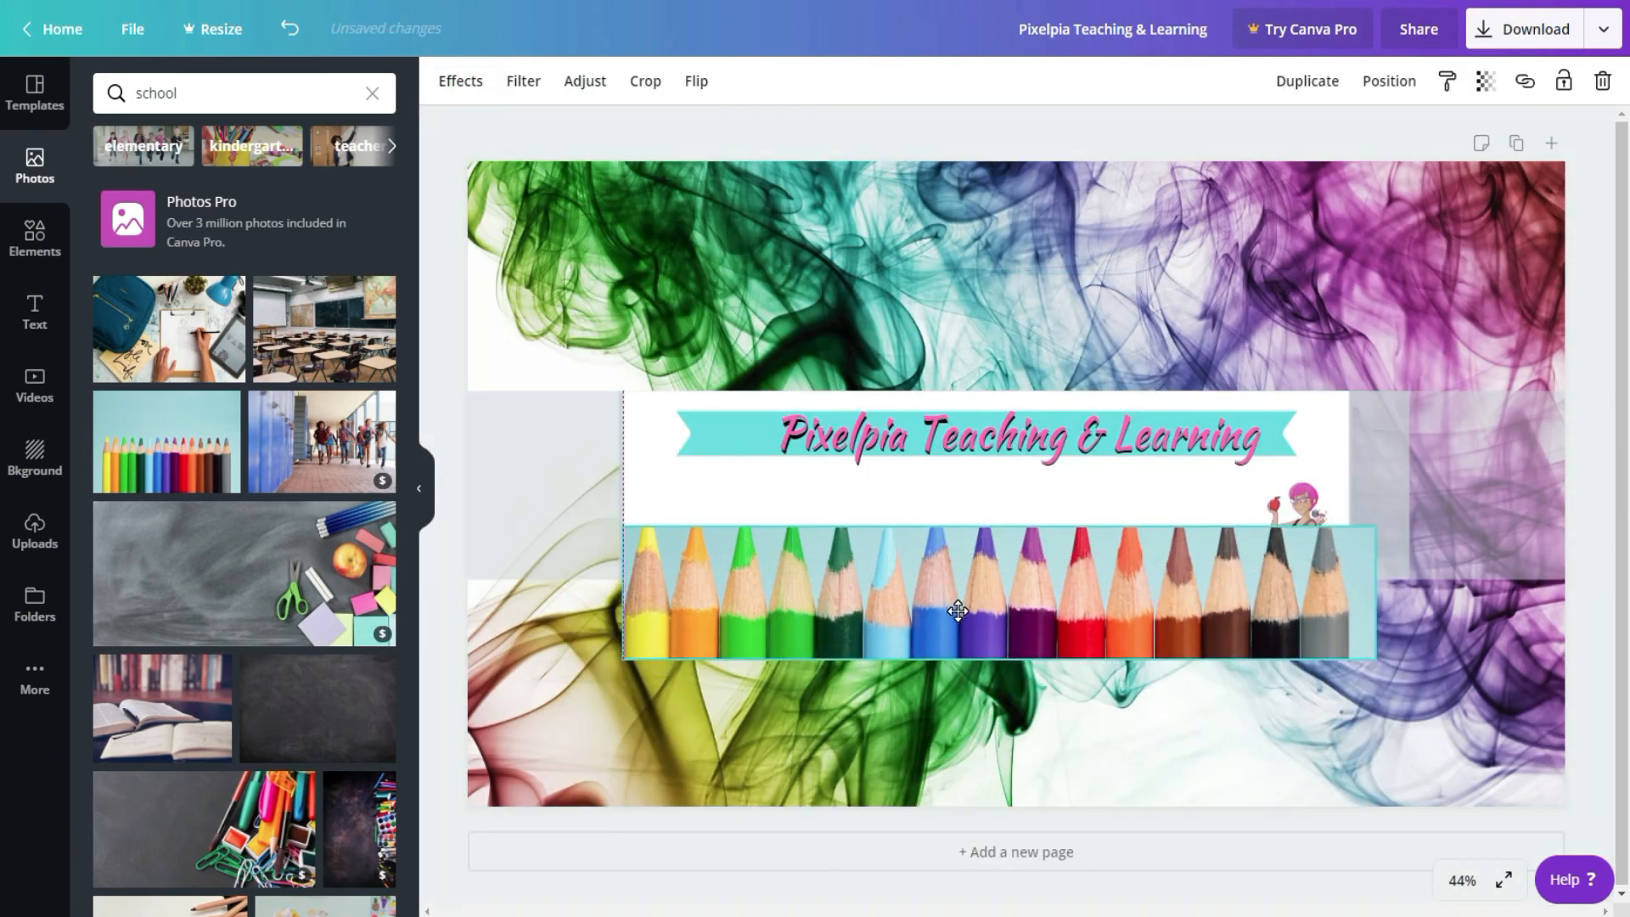
click(647, 81)
drag(628, 661, 626, 579)
click(458, 81)
Step: Send the pencil strip backward behind the teacher character and reduce its opacity to roughly half
click(1388, 80)
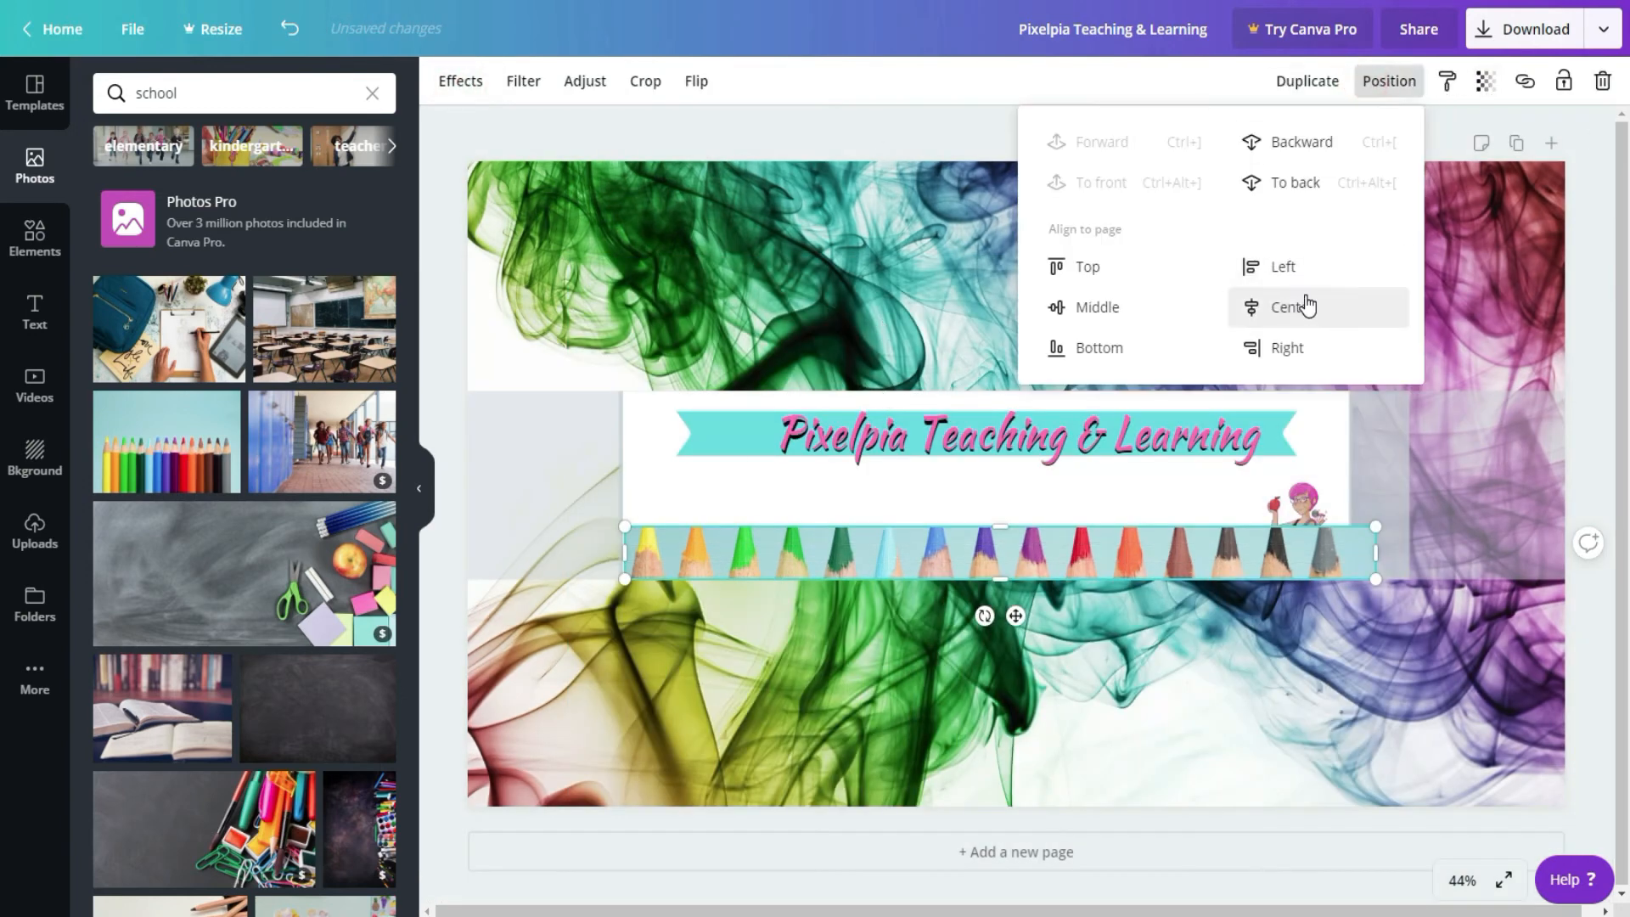
click(1298, 141)
click(1485, 80)
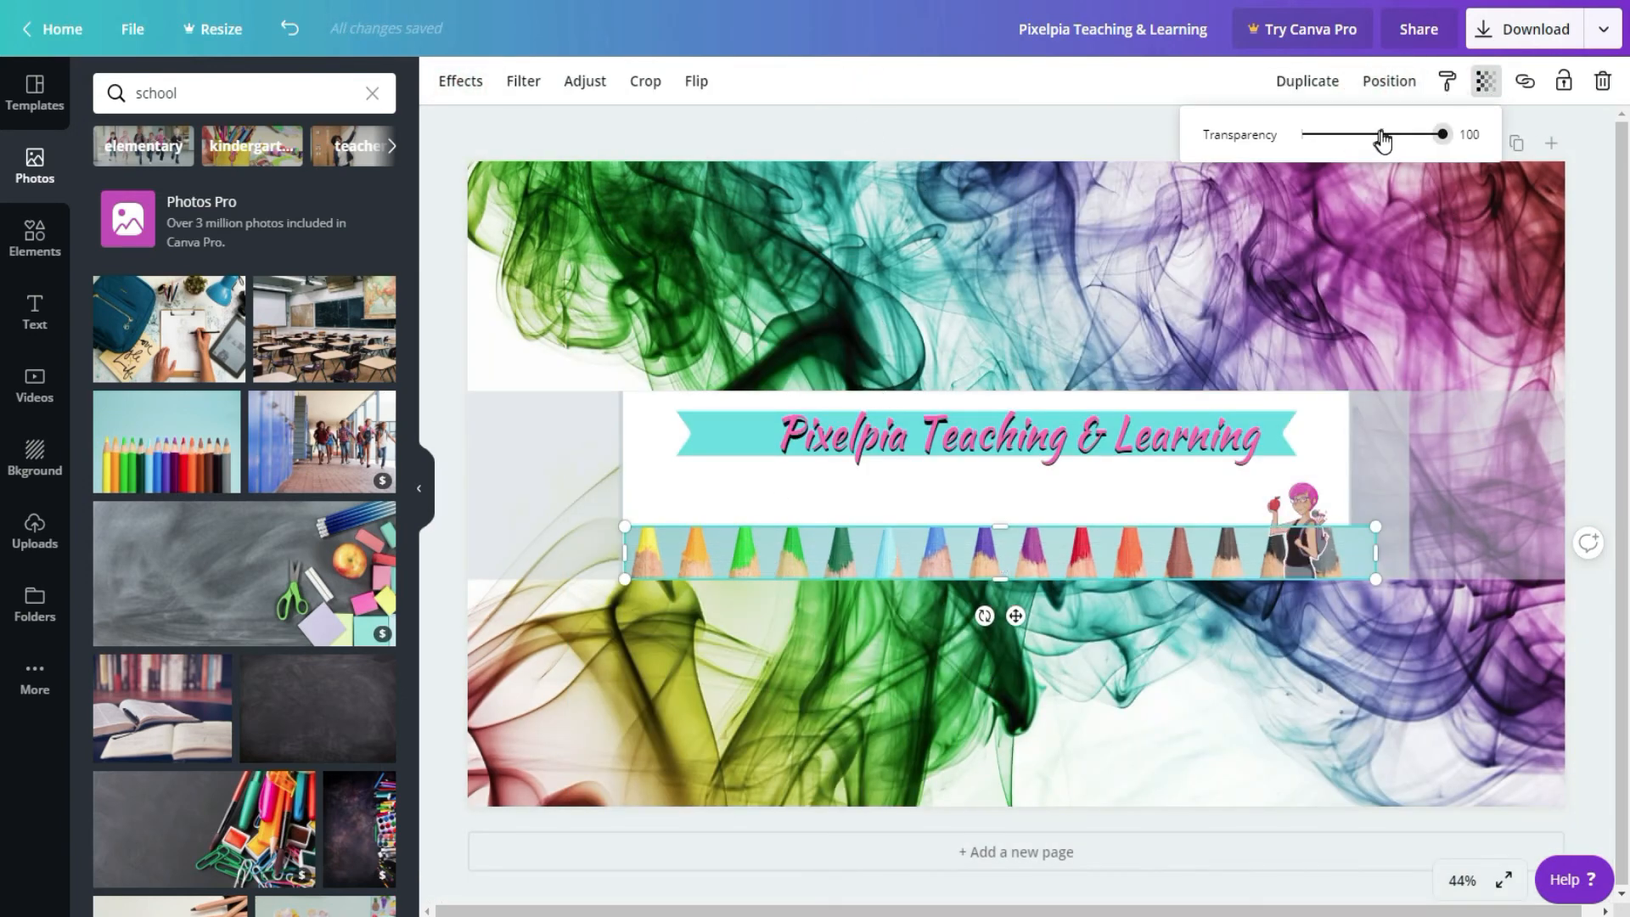
drag(1383, 135, 1376, 135)
click(968, 80)
Step: Shift the white rectangle slightly left and stretch its right side back out
click(610, 124)
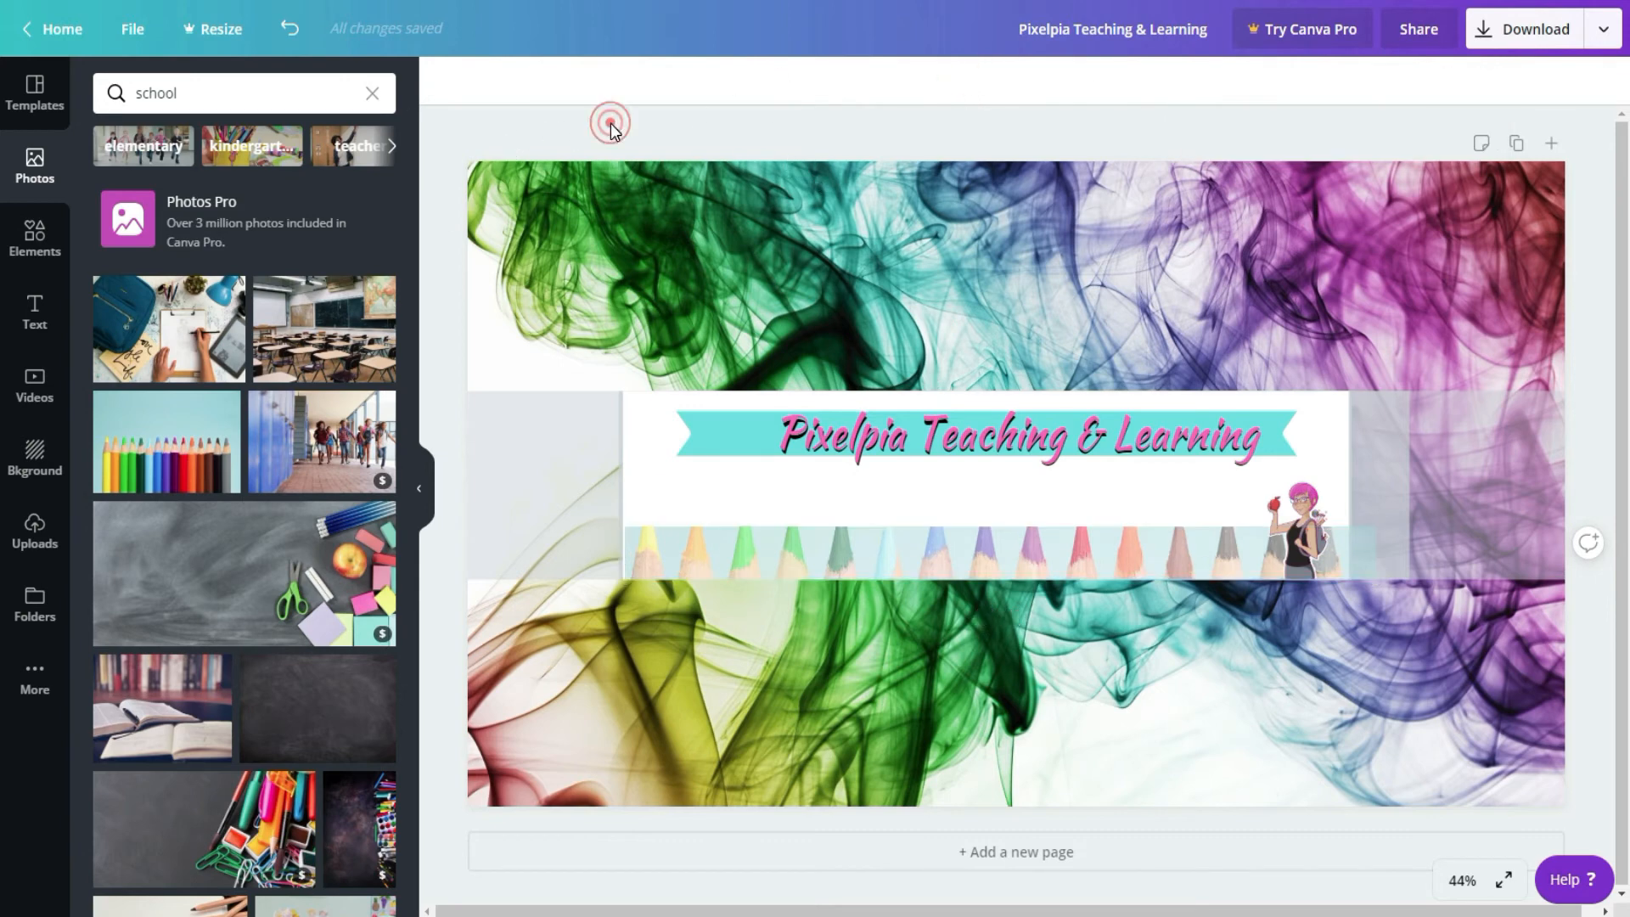
click(647, 464)
drag(621, 484, 624, 481)
drag(738, 497, 731, 495)
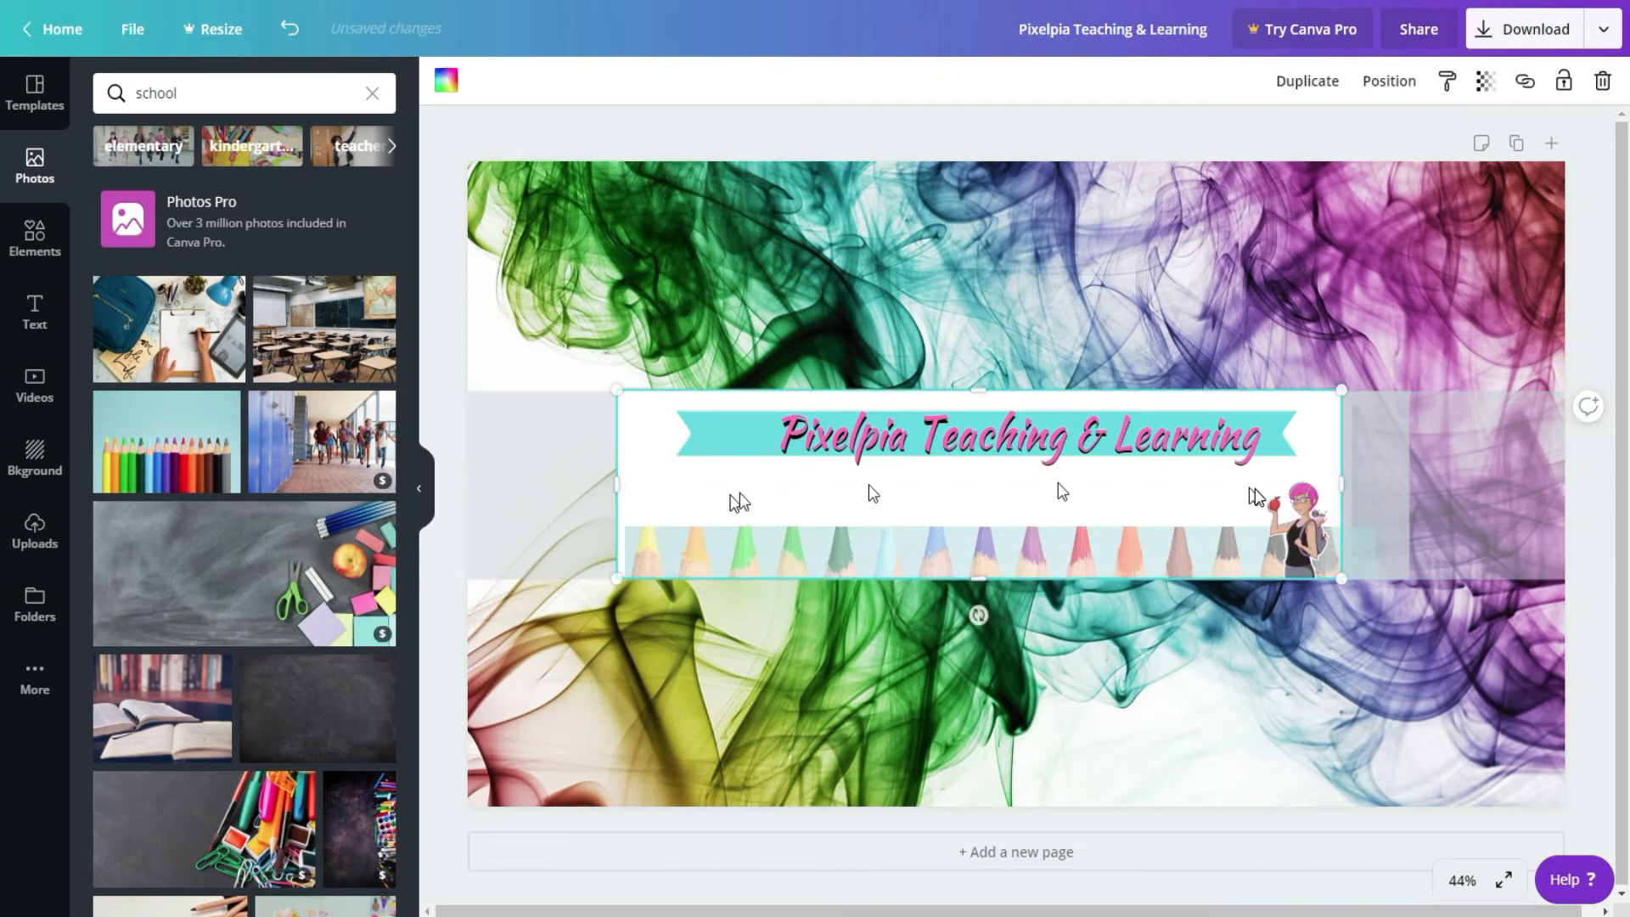
drag(1342, 485, 1349, 485)
click(1016, 124)
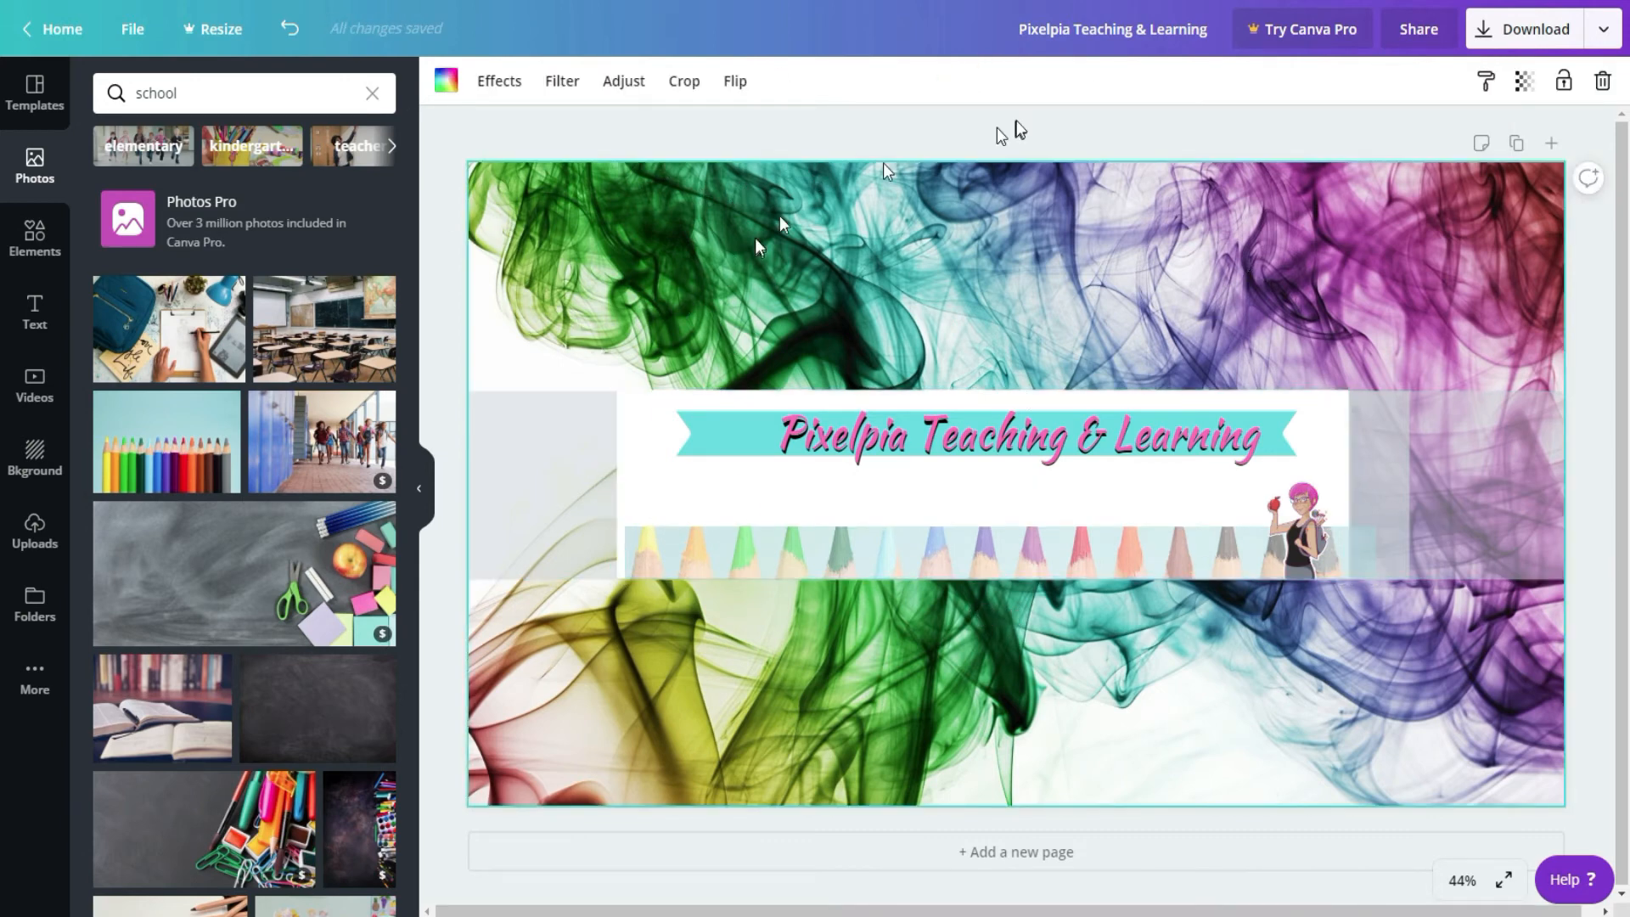
Step: Narrow the white rectangle from its left side and move it above the guide band to expose the safe-area guides
click(617, 482)
drag(617, 483, 864, 487)
drag(965, 515, 975, 308)
click(650, 489)
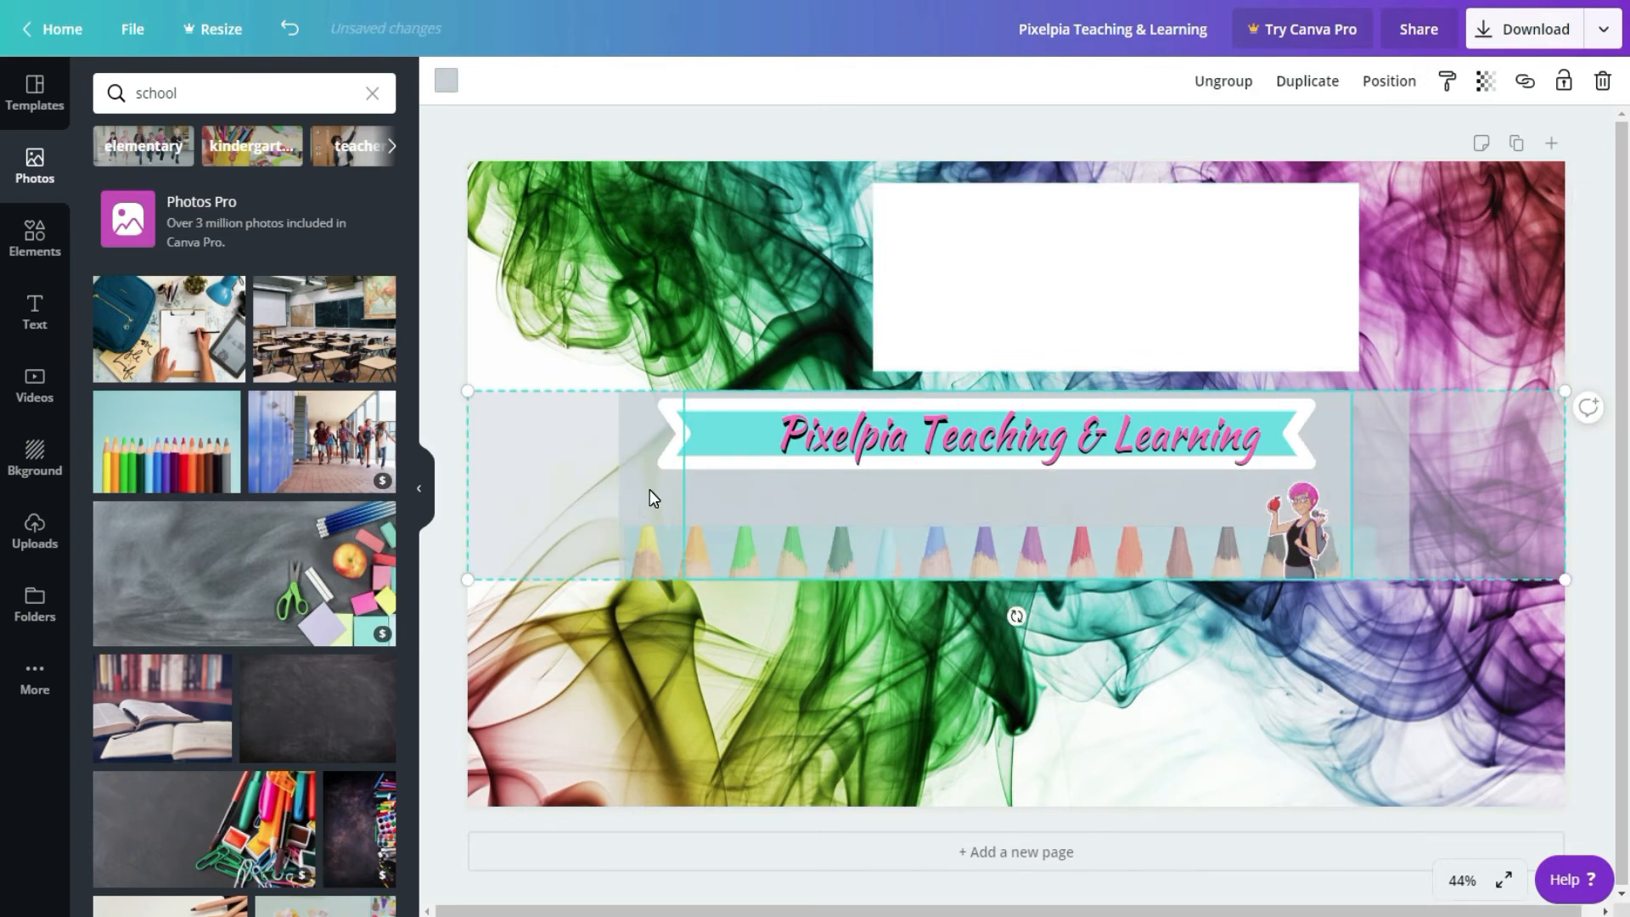
click(1485, 80)
drag(1441, 134, 1625, 123)
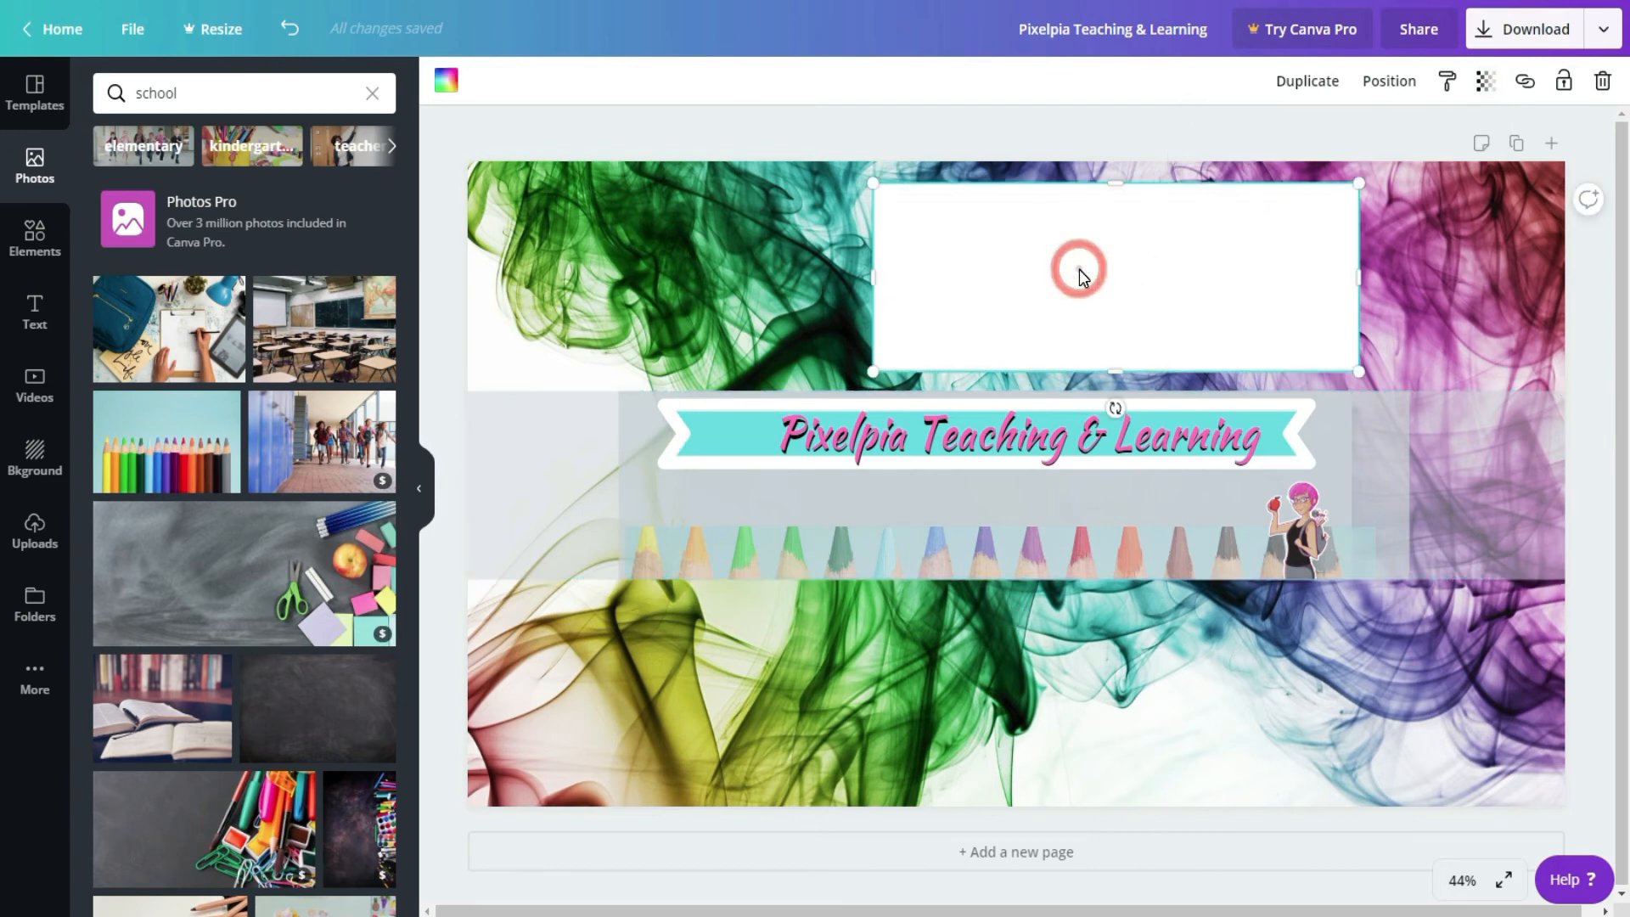
Step: Delete the smoke background and fit the white rectangle exactly over the innermost safe-area guide
drag(1077, 269, 884, 477)
click(1073, 256)
key(Delete)
drag(998, 488, 1003, 489)
drag(1171, 485, 1350, 484)
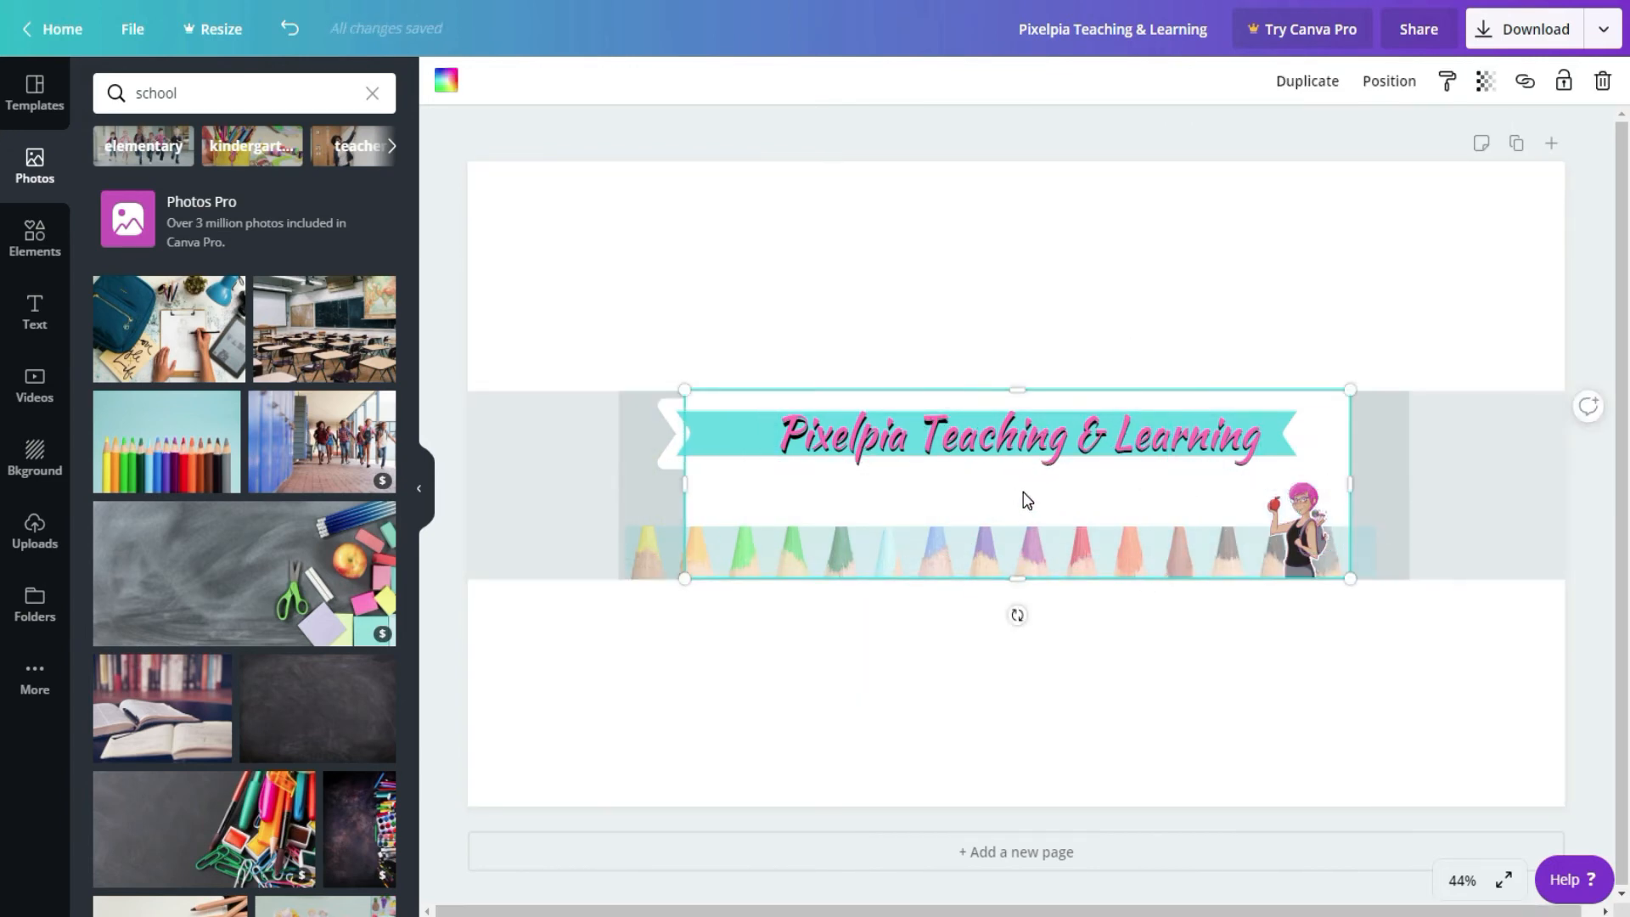
Step: Trim both ends of the pencil strip to match the white rectangle's width
click(659, 571)
mouse_move(621, 552)
mouse_down()
mouse_move(702, 553)
mouse_move(684, 552)
mouse_up()
drag(1375, 552, 1352, 554)
Step: Reapply the free multicoloured smoke background and shift the turquoise ribbon right to centre it behind the heading
click(34, 459)
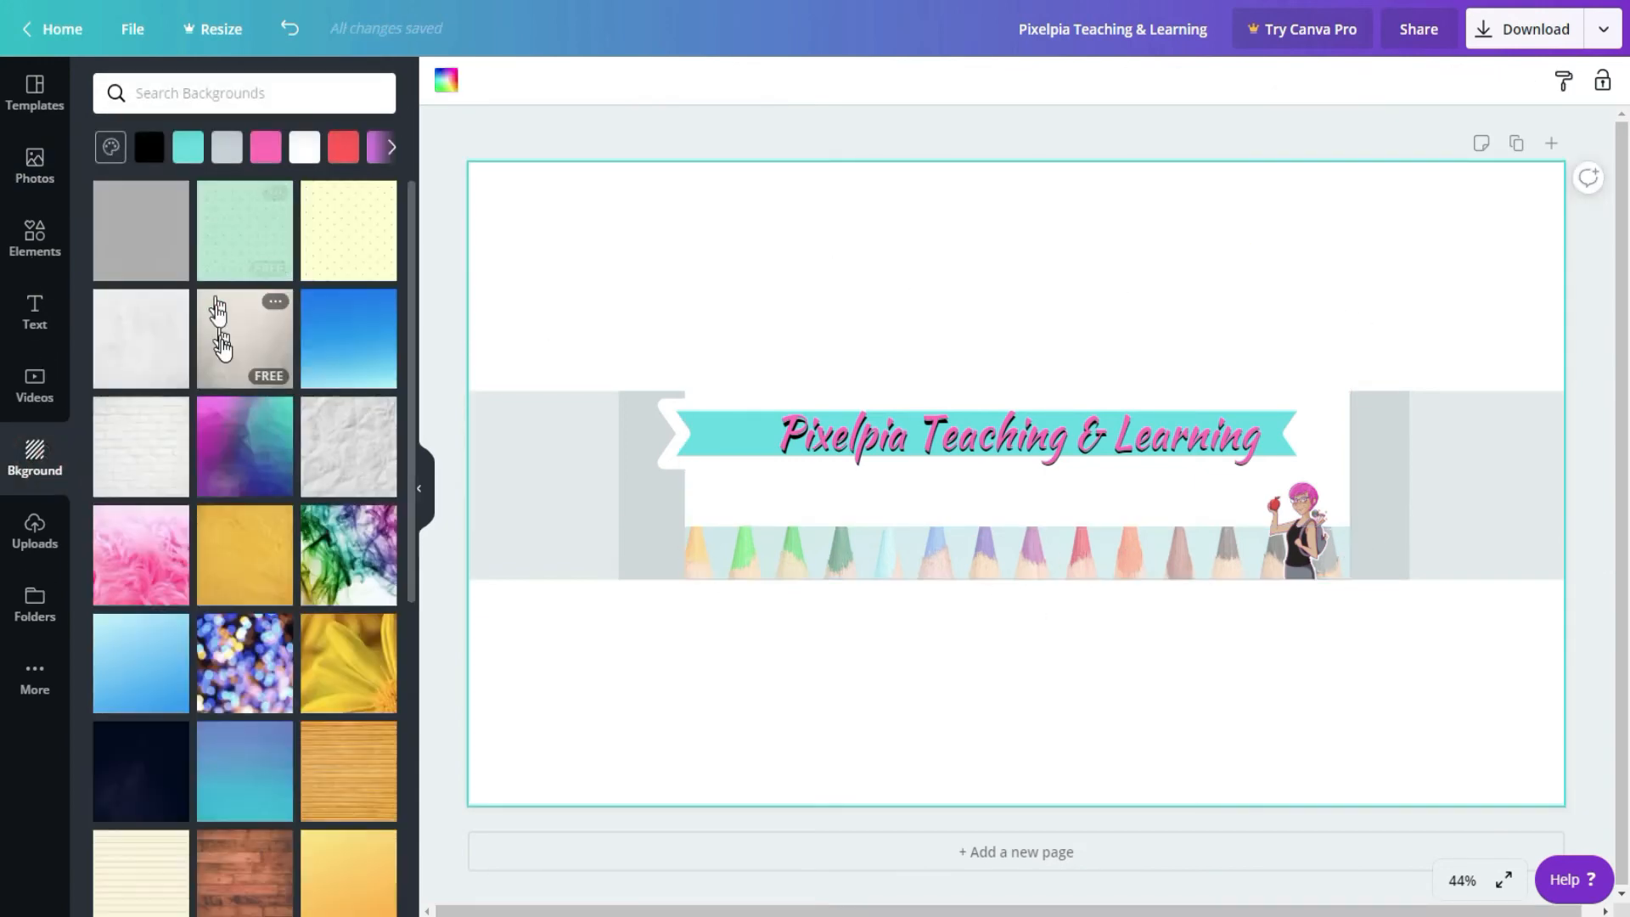
click(352, 560)
drag(713, 436, 759, 437)
click(1127, 286)
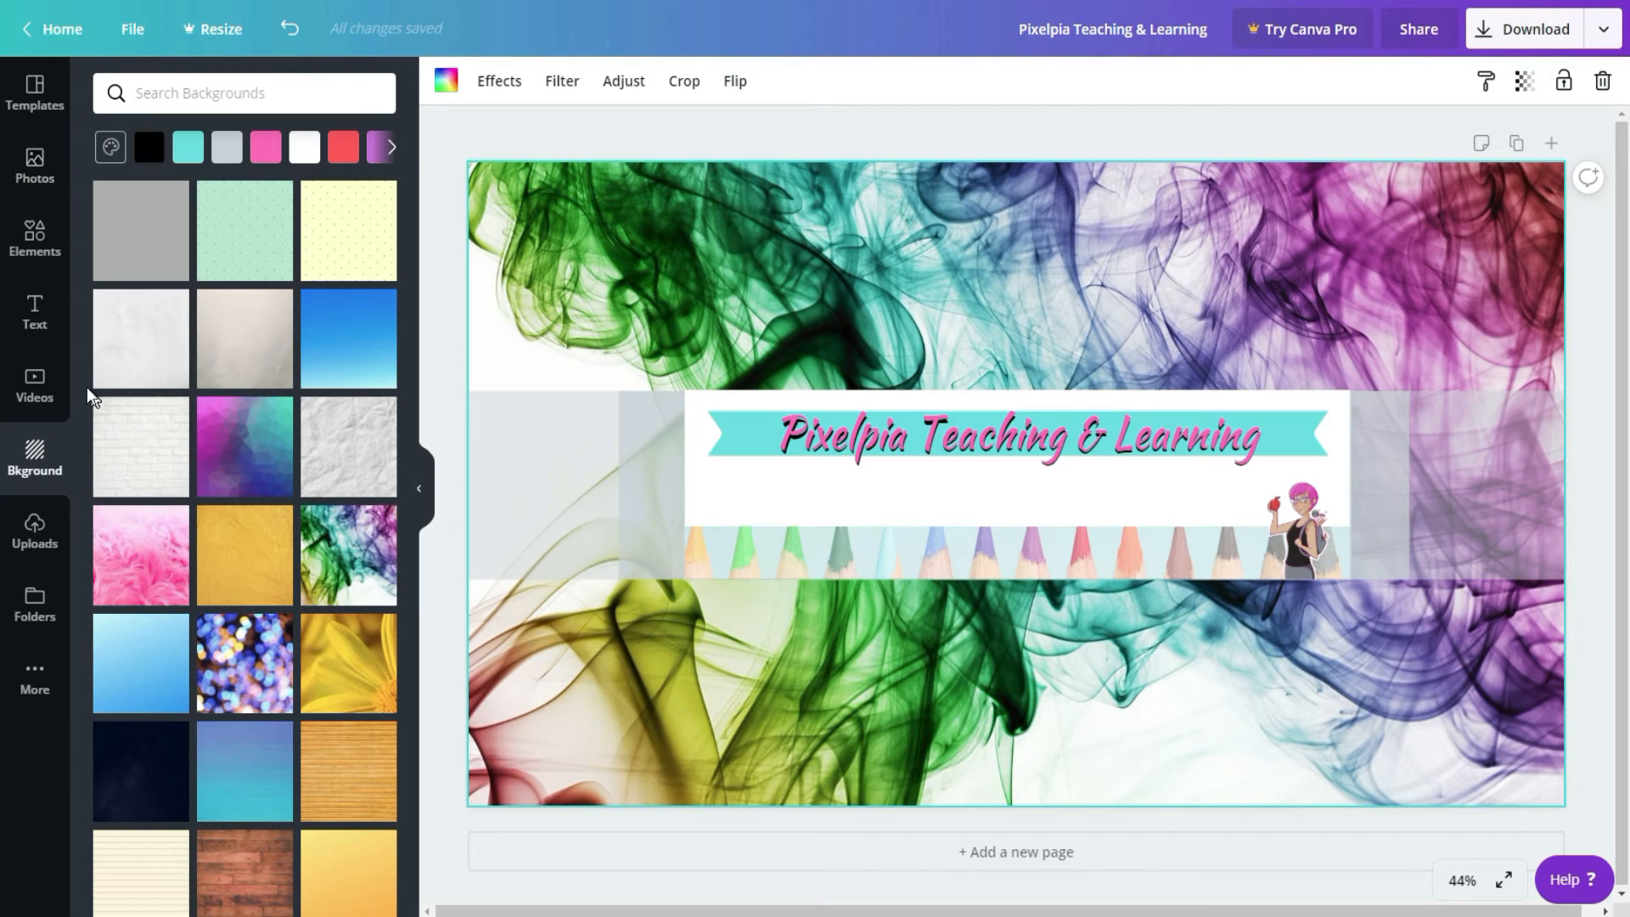
Step: Add a subheading reading "Posting every Monday and Wednesday", enlarge it and place it under the heading's left end
click(42, 316)
click(280, 263)
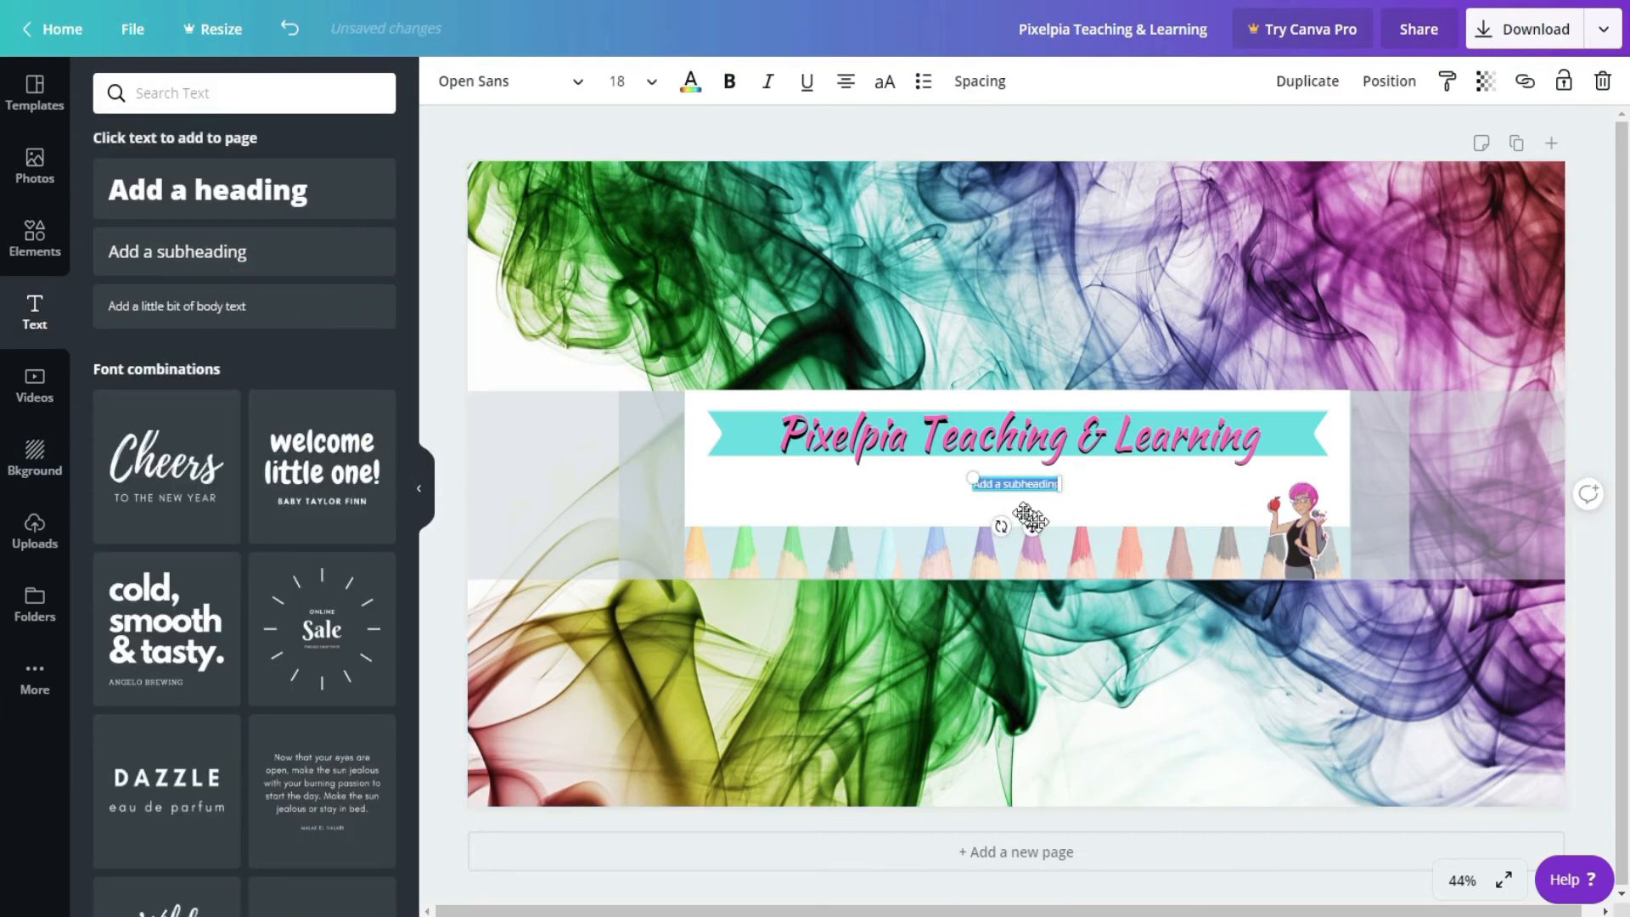
click(509, 81)
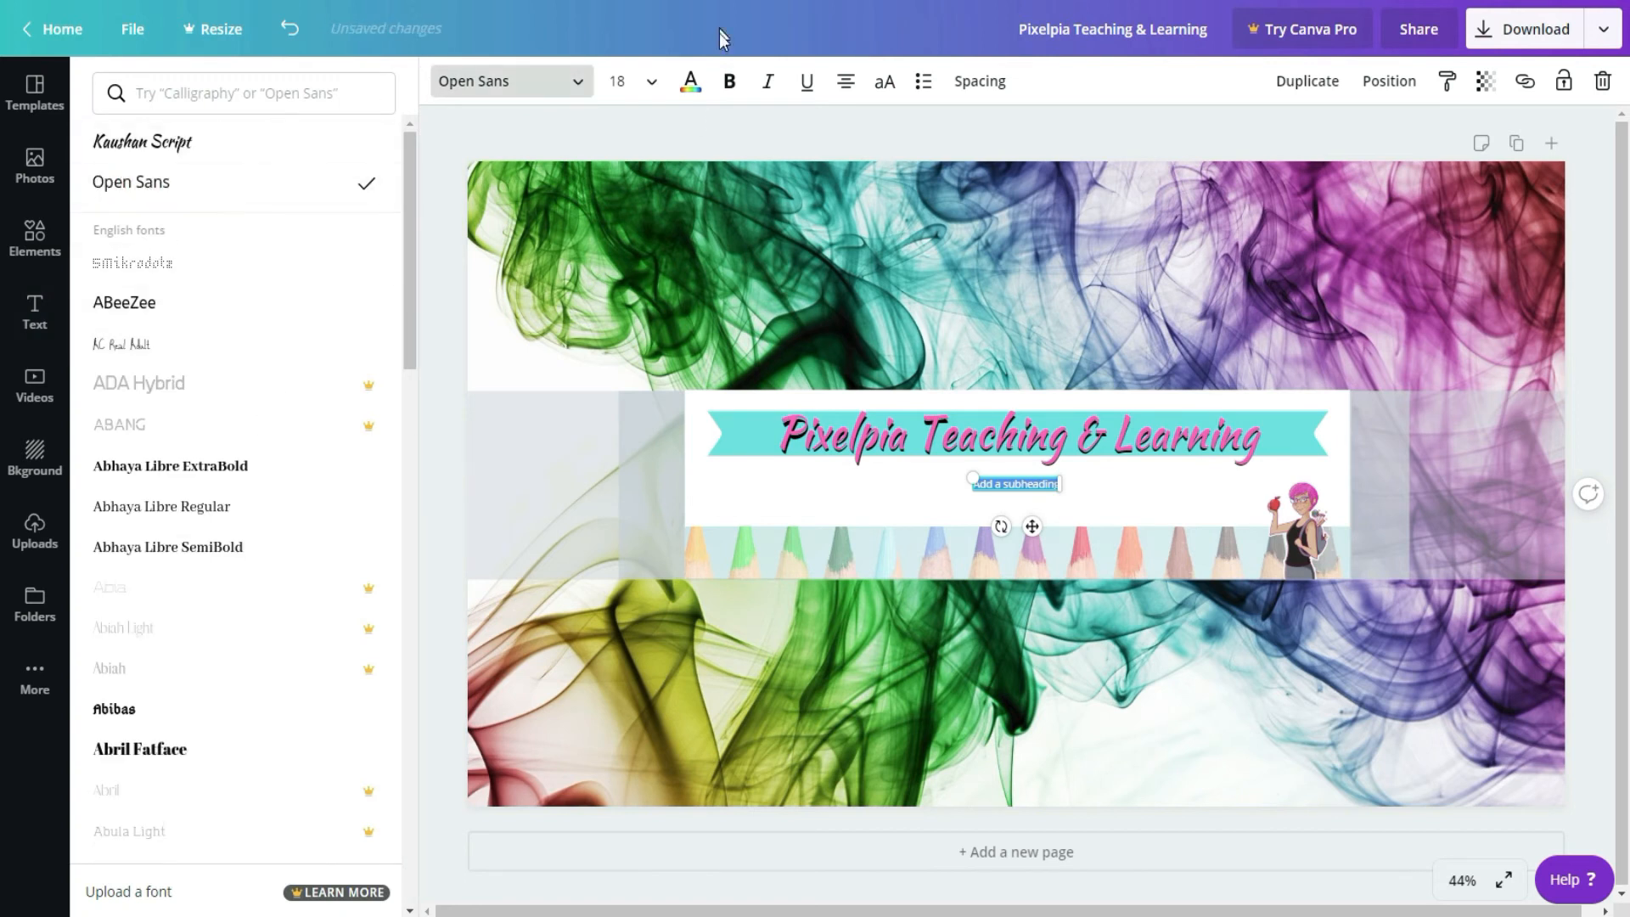
click(690, 80)
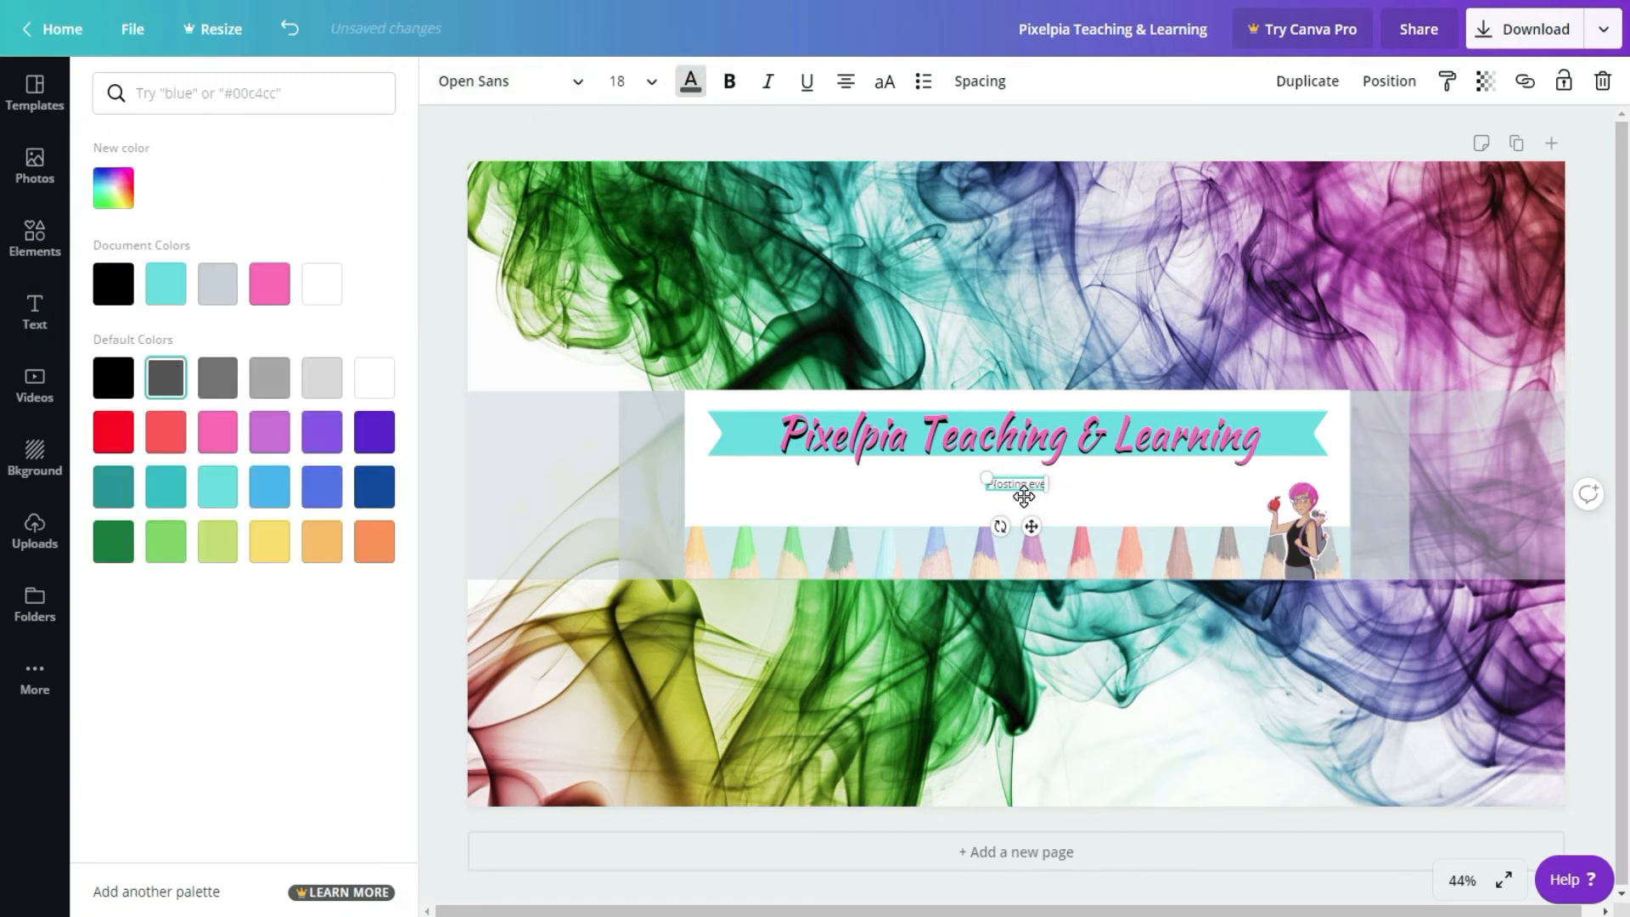
text(Tu)
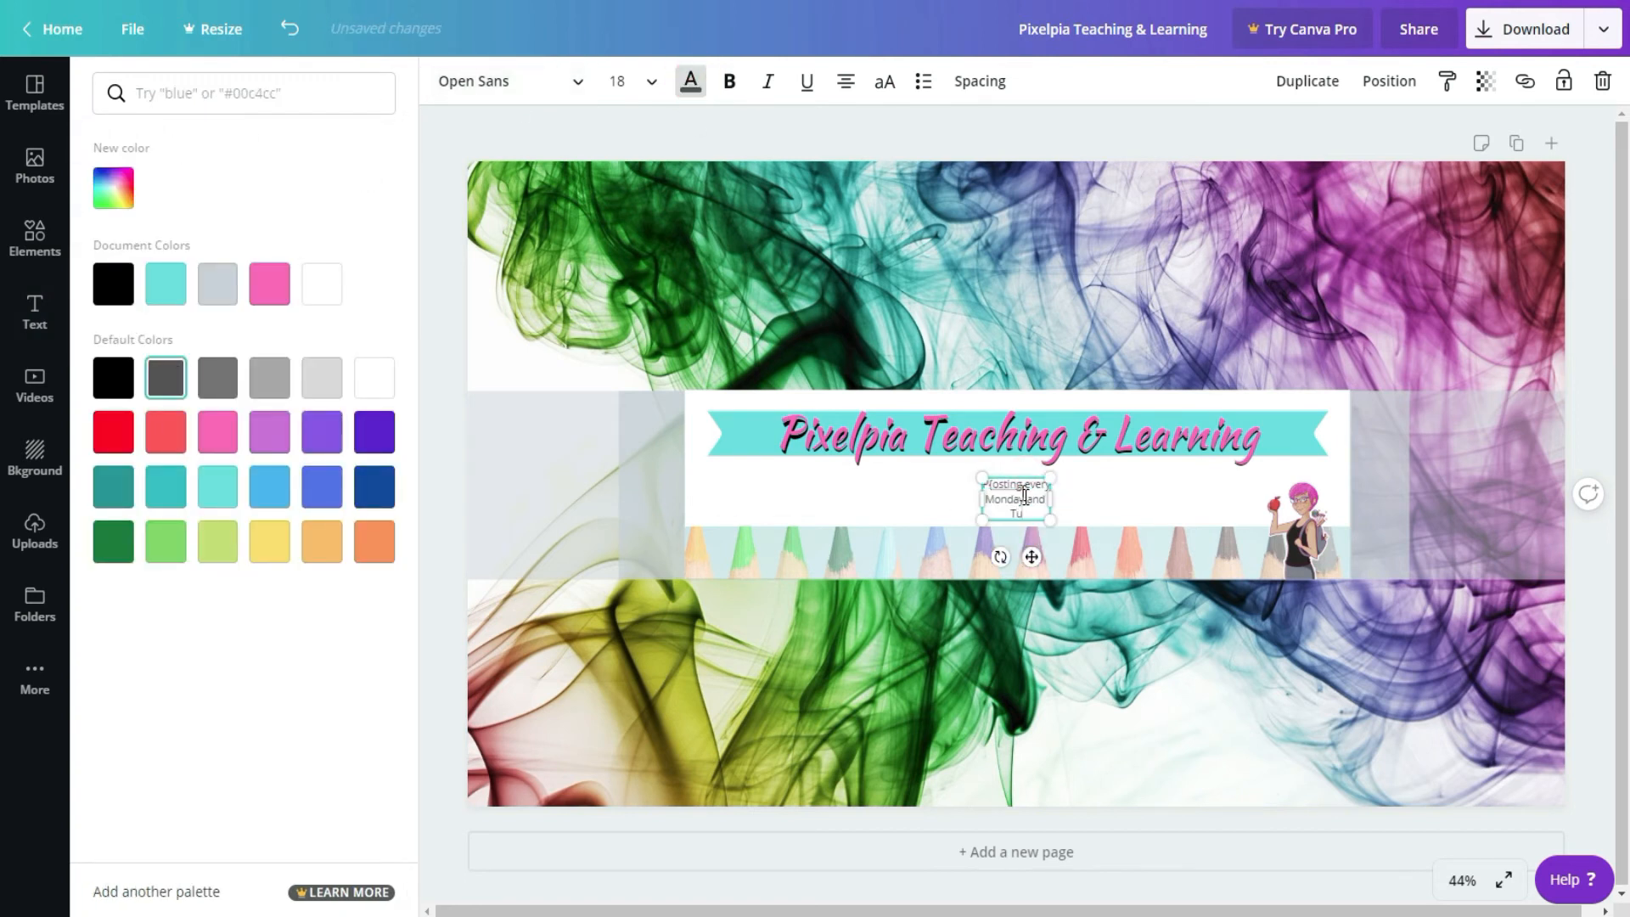
drag(1050, 519, 809, 520)
Step: Enlarge the teacher character at the white rectangle's right end and bring it in front of the heading and ribbon
click(1209, 501)
click(1310, 472)
drag(1340, 461, 1363, 408)
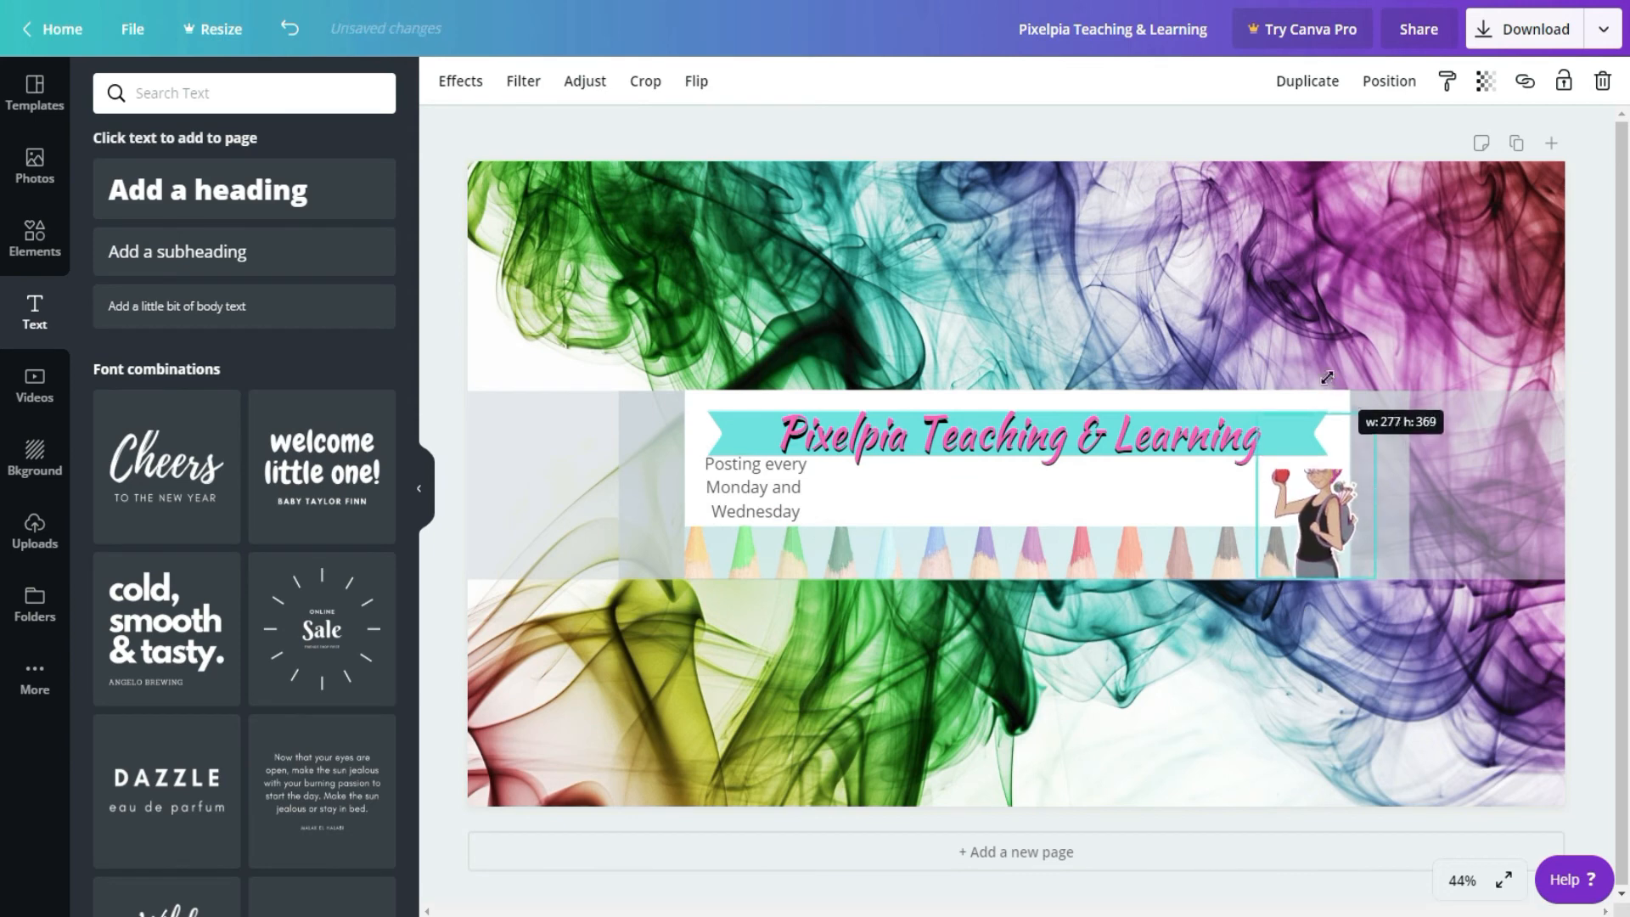
click(1389, 80)
click(1133, 170)
drag(1244, 576, 1233, 585)
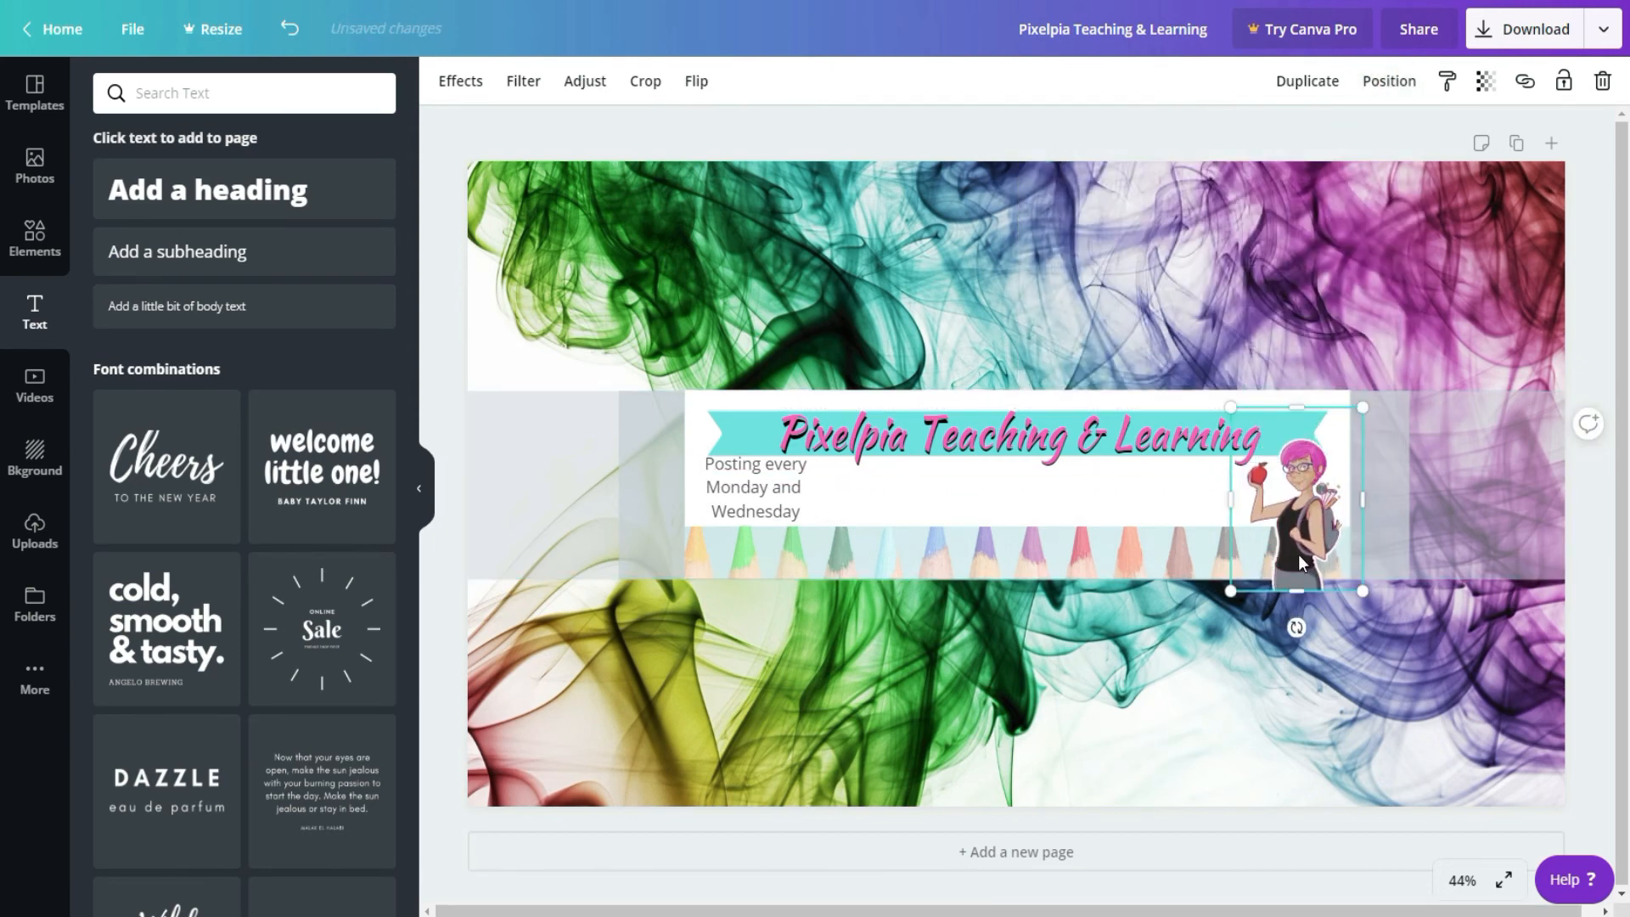
Step: Scale the posting schedule text down slightly to size 27.2
click(795, 488)
drag(806, 453, 802, 456)
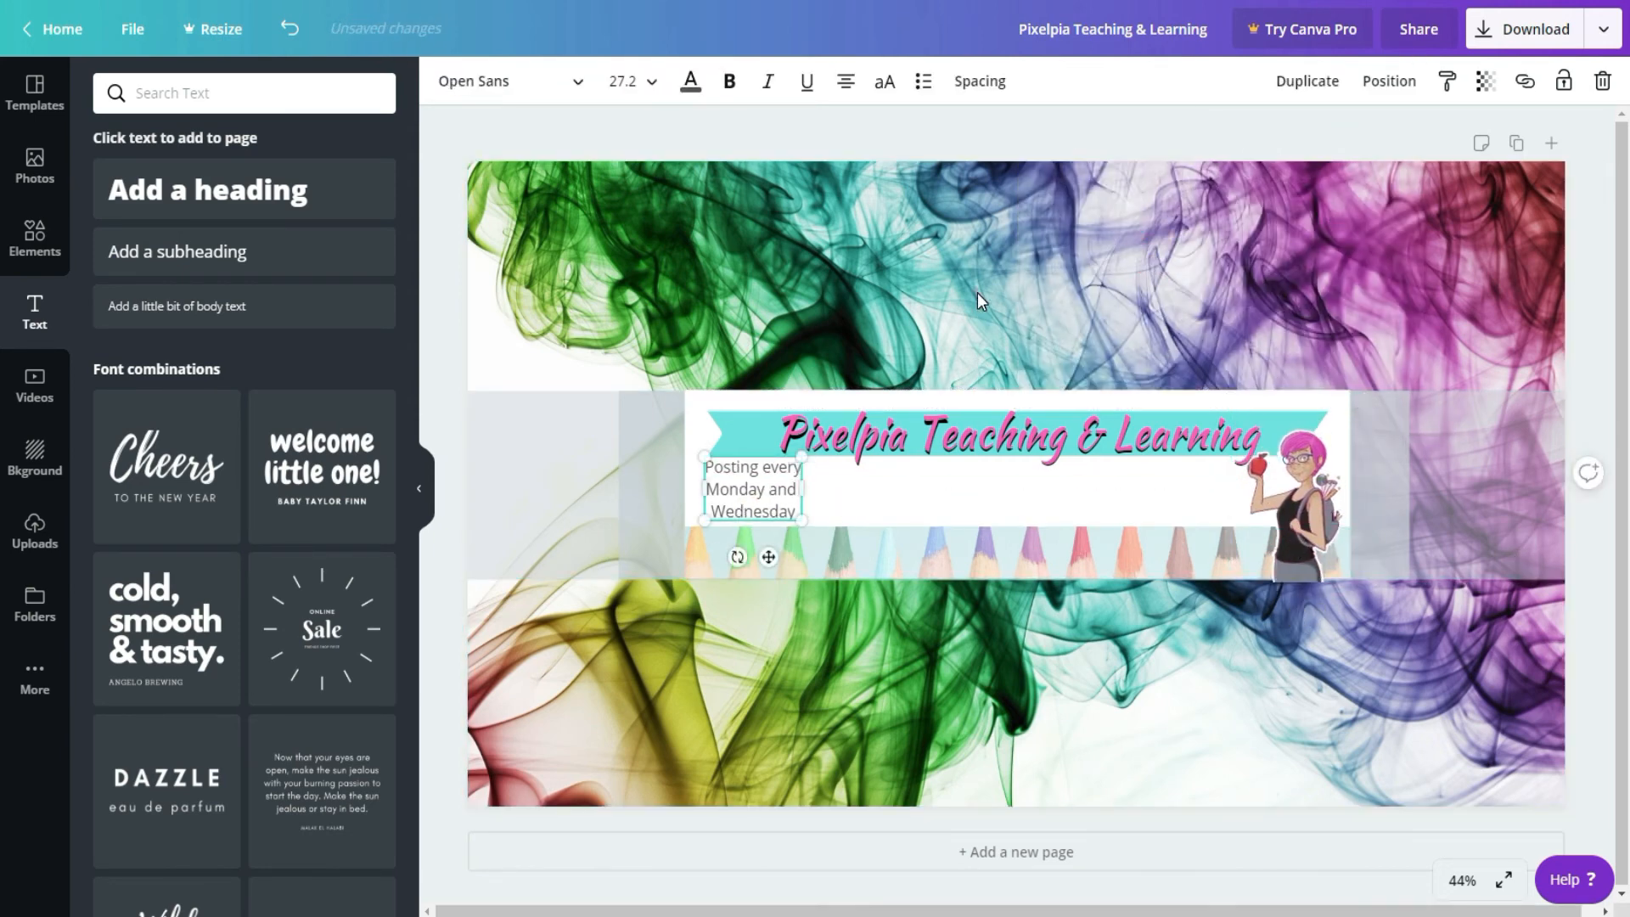
click(976, 292)
Step: Add a subheading reading "Never Stop Learning" and place it beside the teacher character, just above the pencil strip
click(244, 252)
text(Never Stop Learning)
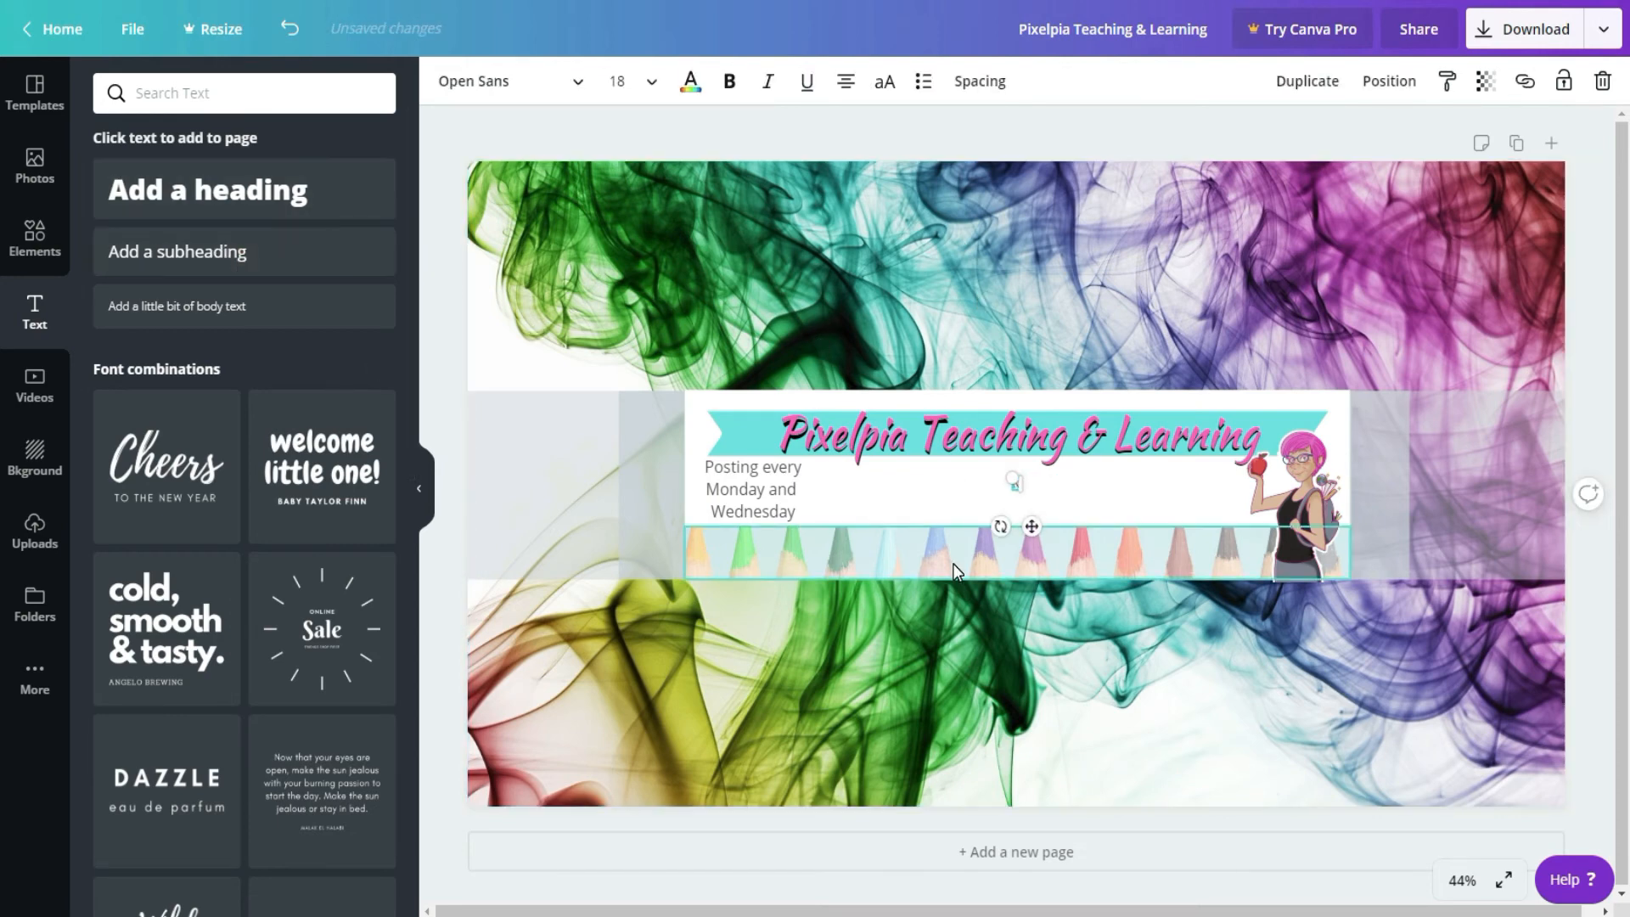
drag(1031, 526, 1205, 556)
click(691, 81)
click(1220, 261)
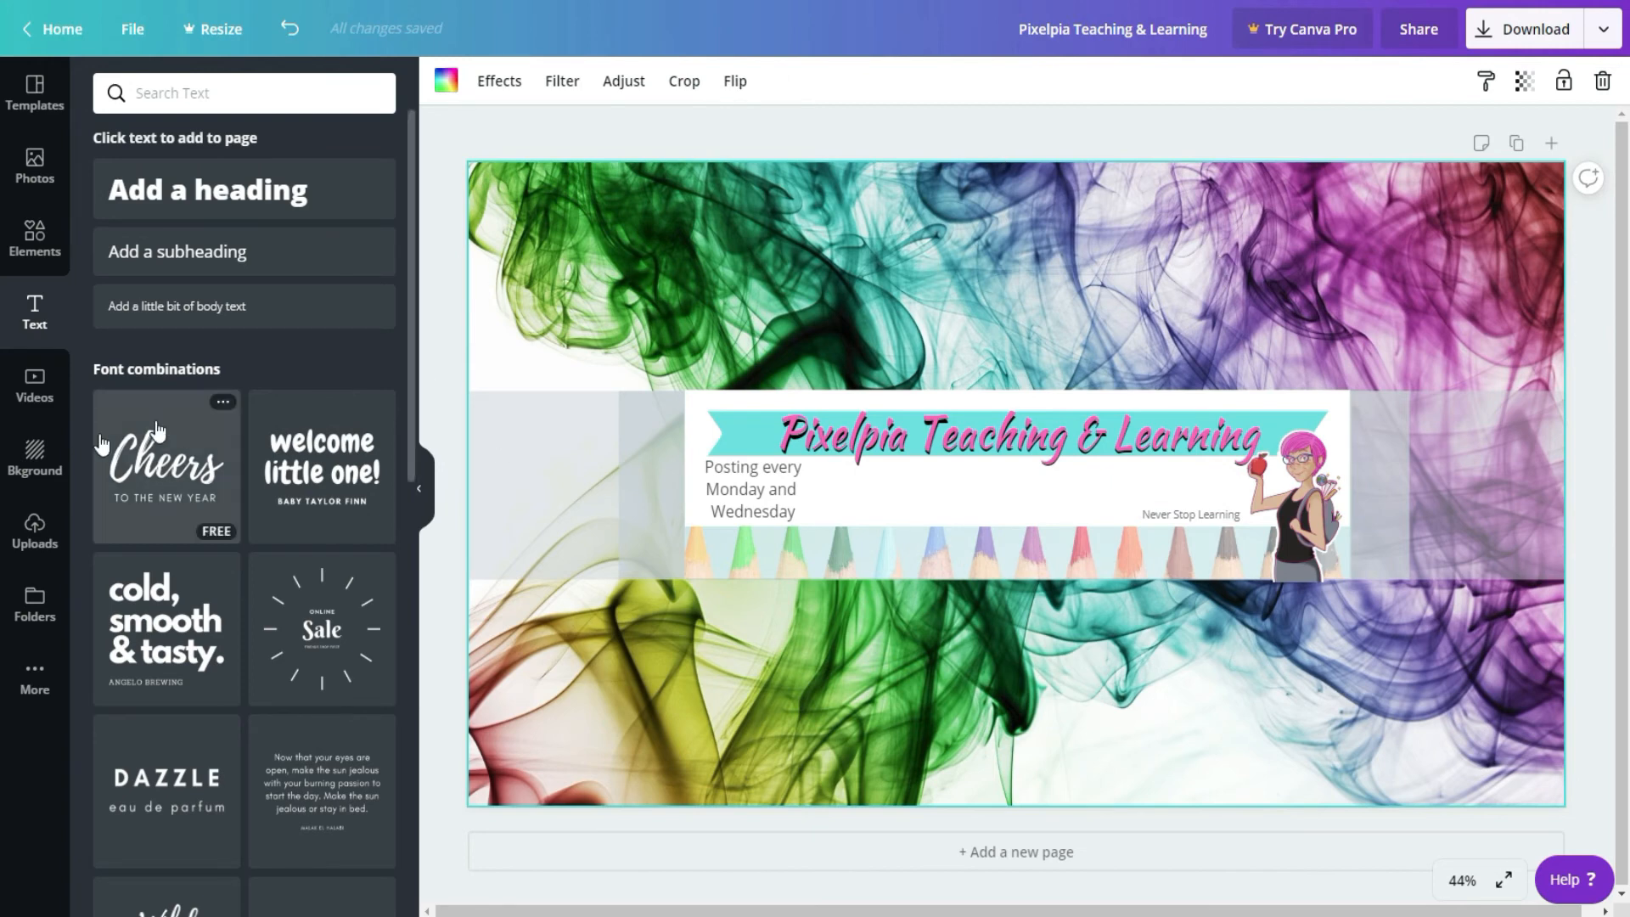
Step: Browse the full set of frames and add the free black tablet frame to the canvas
click(34, 234)
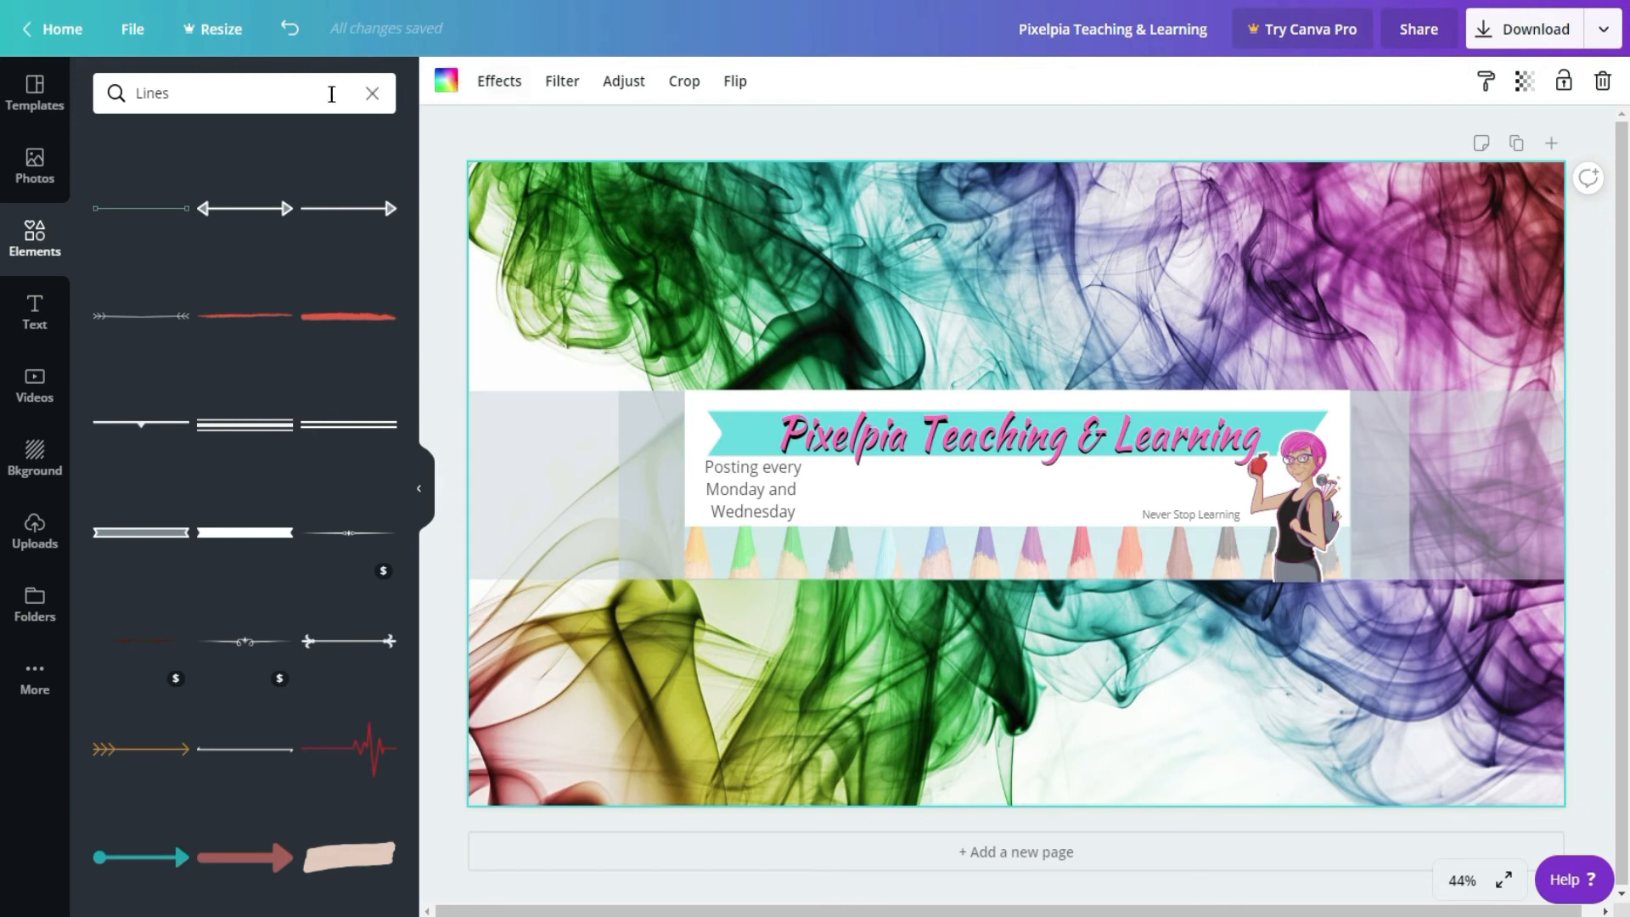
click(373, 94)
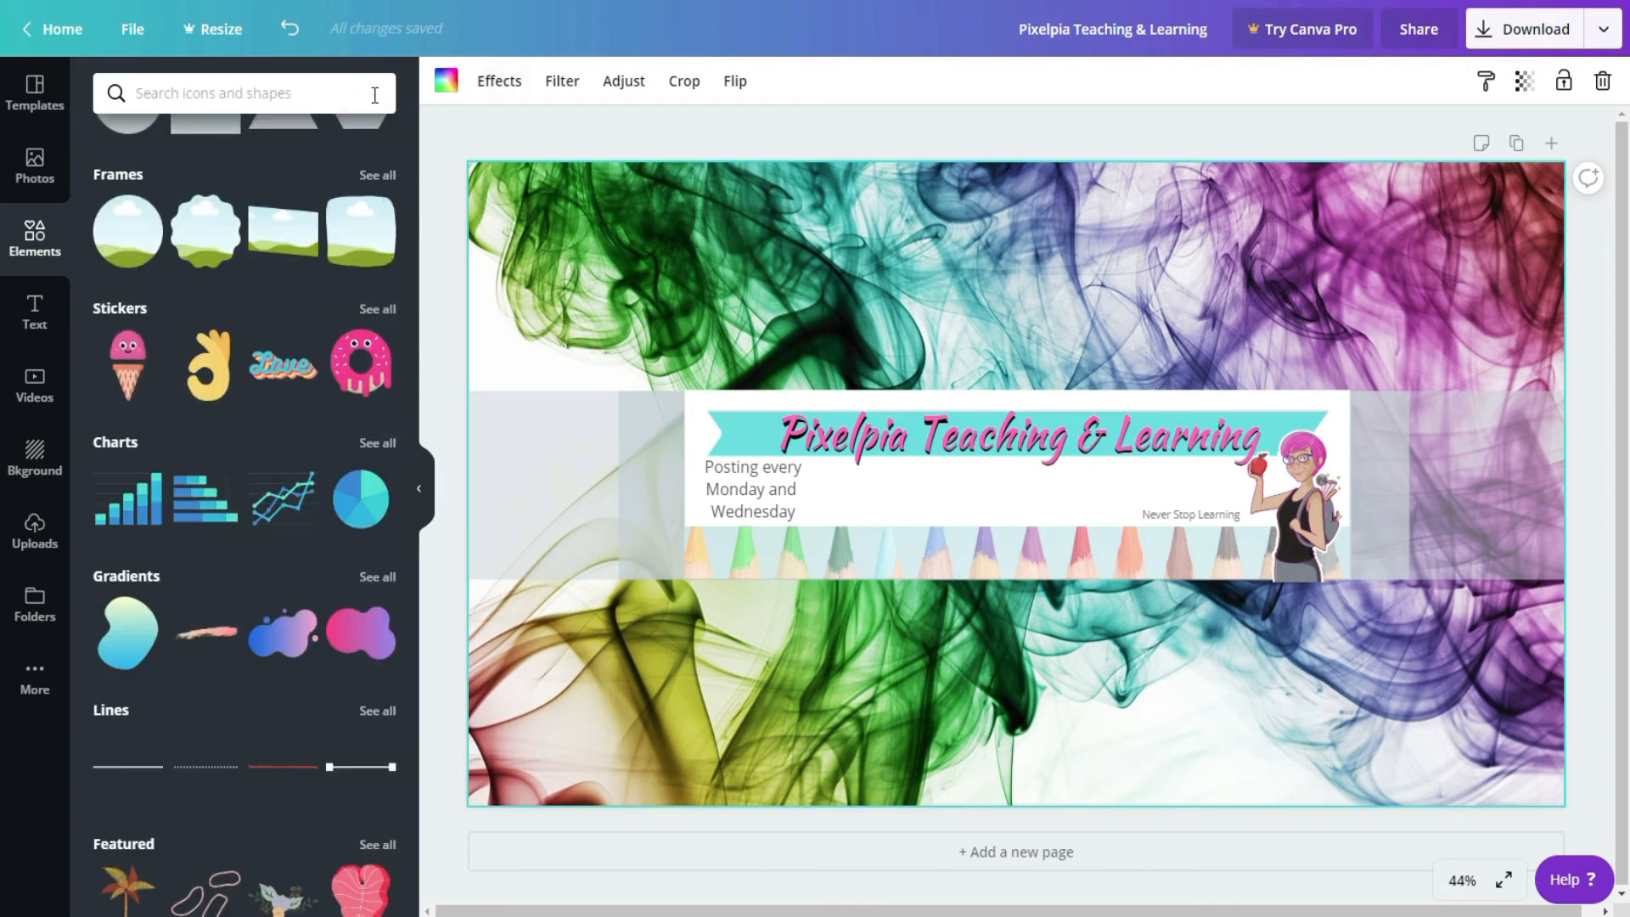
scroll(386, 586, up, 5)
click(378, 581)
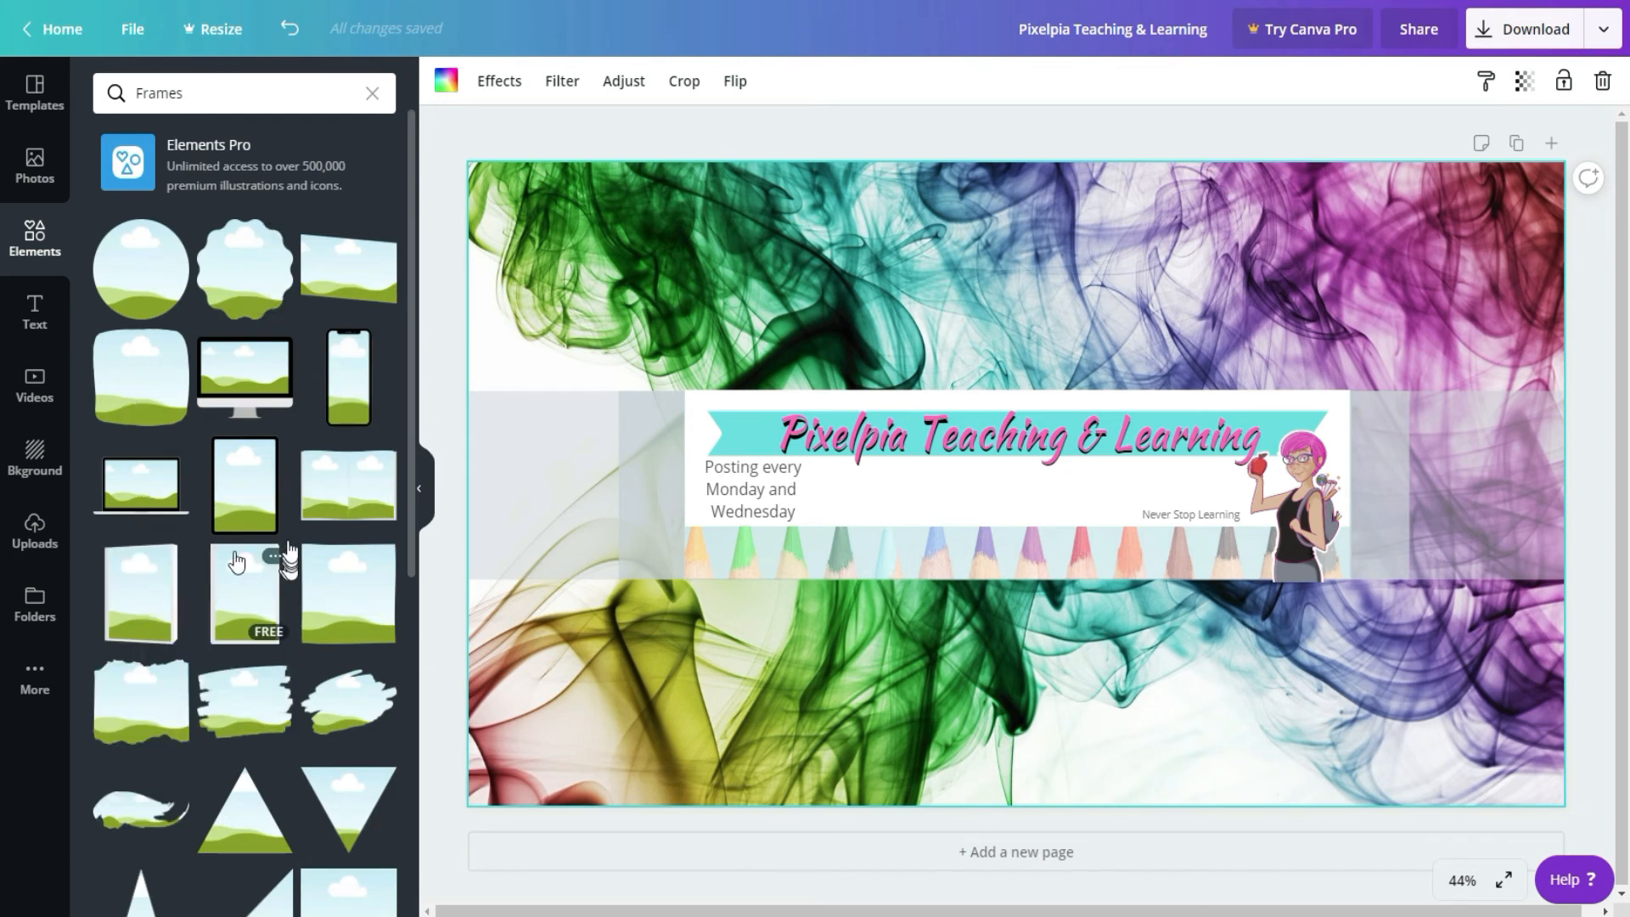
drag(261, 475, 634, 223)
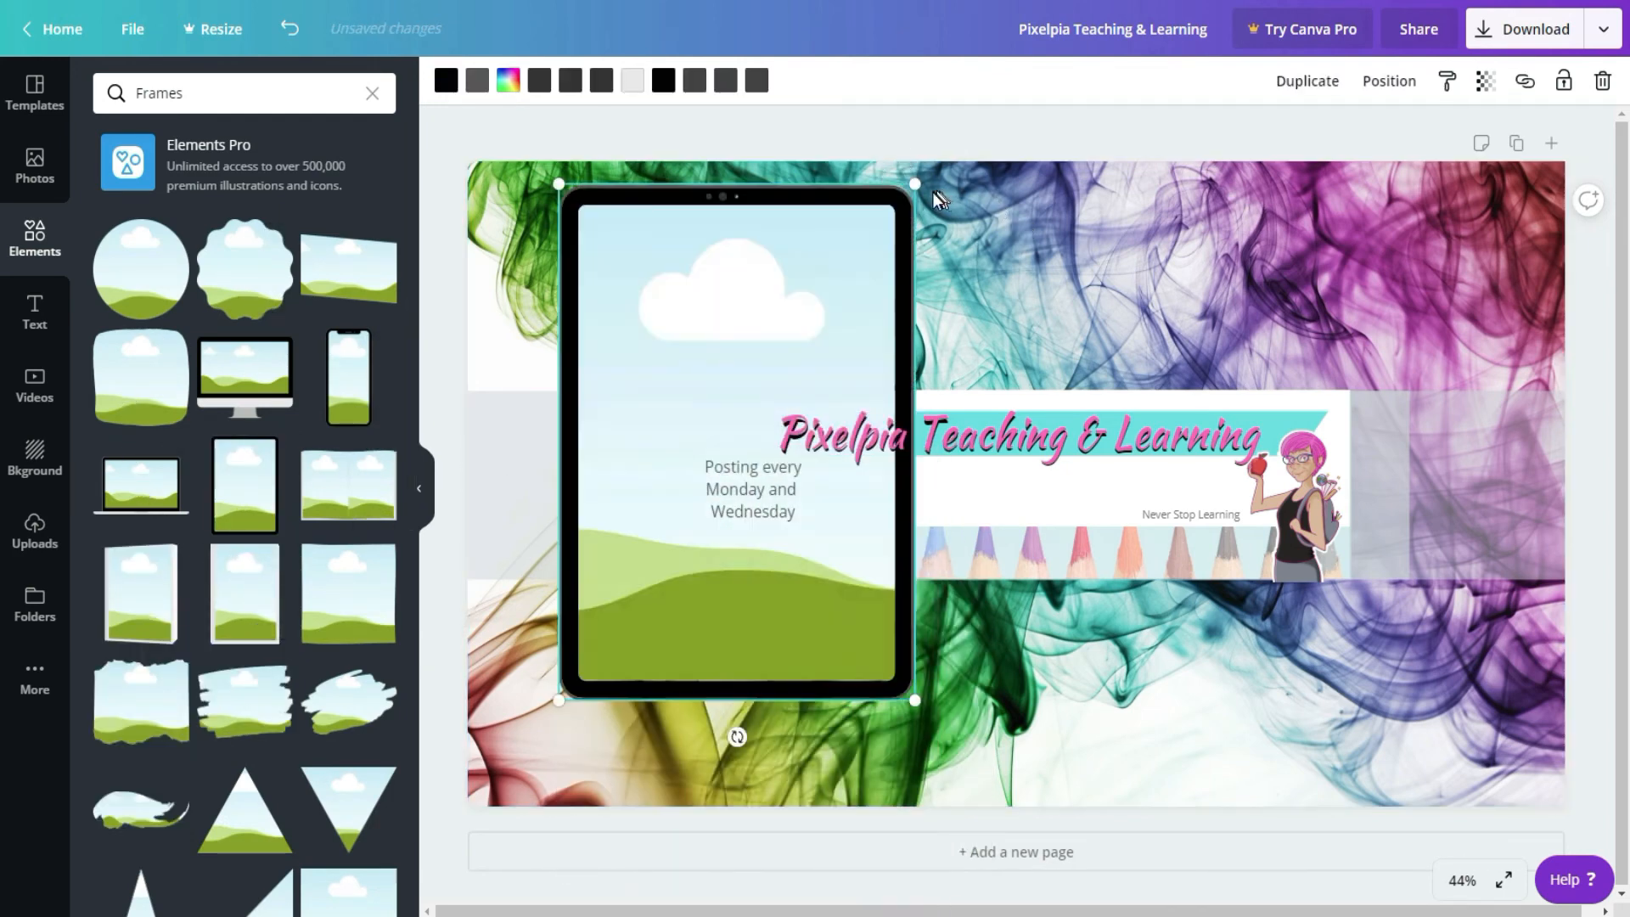
Step: Scale the tablet frame down to fit the guide band's height and place it at the band's left end
drag(913, 185, 697, 486)
drag(619, 629, 538, 520)
mouse_move(611, 390)
mouse_down()
mouse_move(582, 411)
mouse_move(597, 410)
mouse_up()
drag(559, 467, 572, 452)
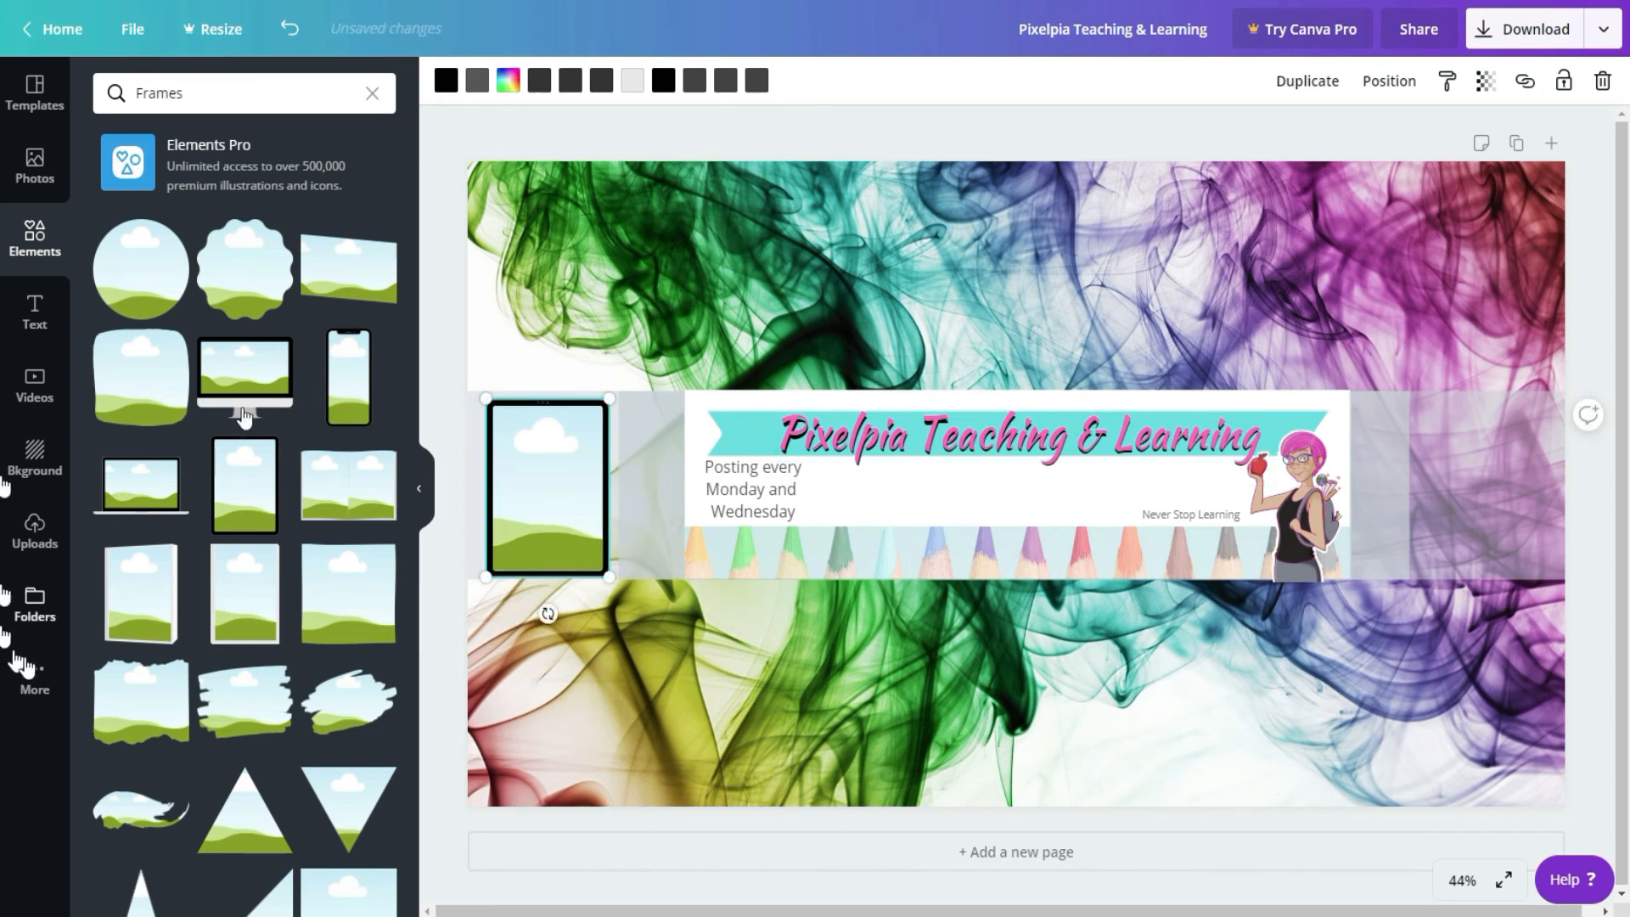
Step: Search the photos for "happy" and place the free orange sunset jumping silhouette in the tablet frame
click(32, 163)
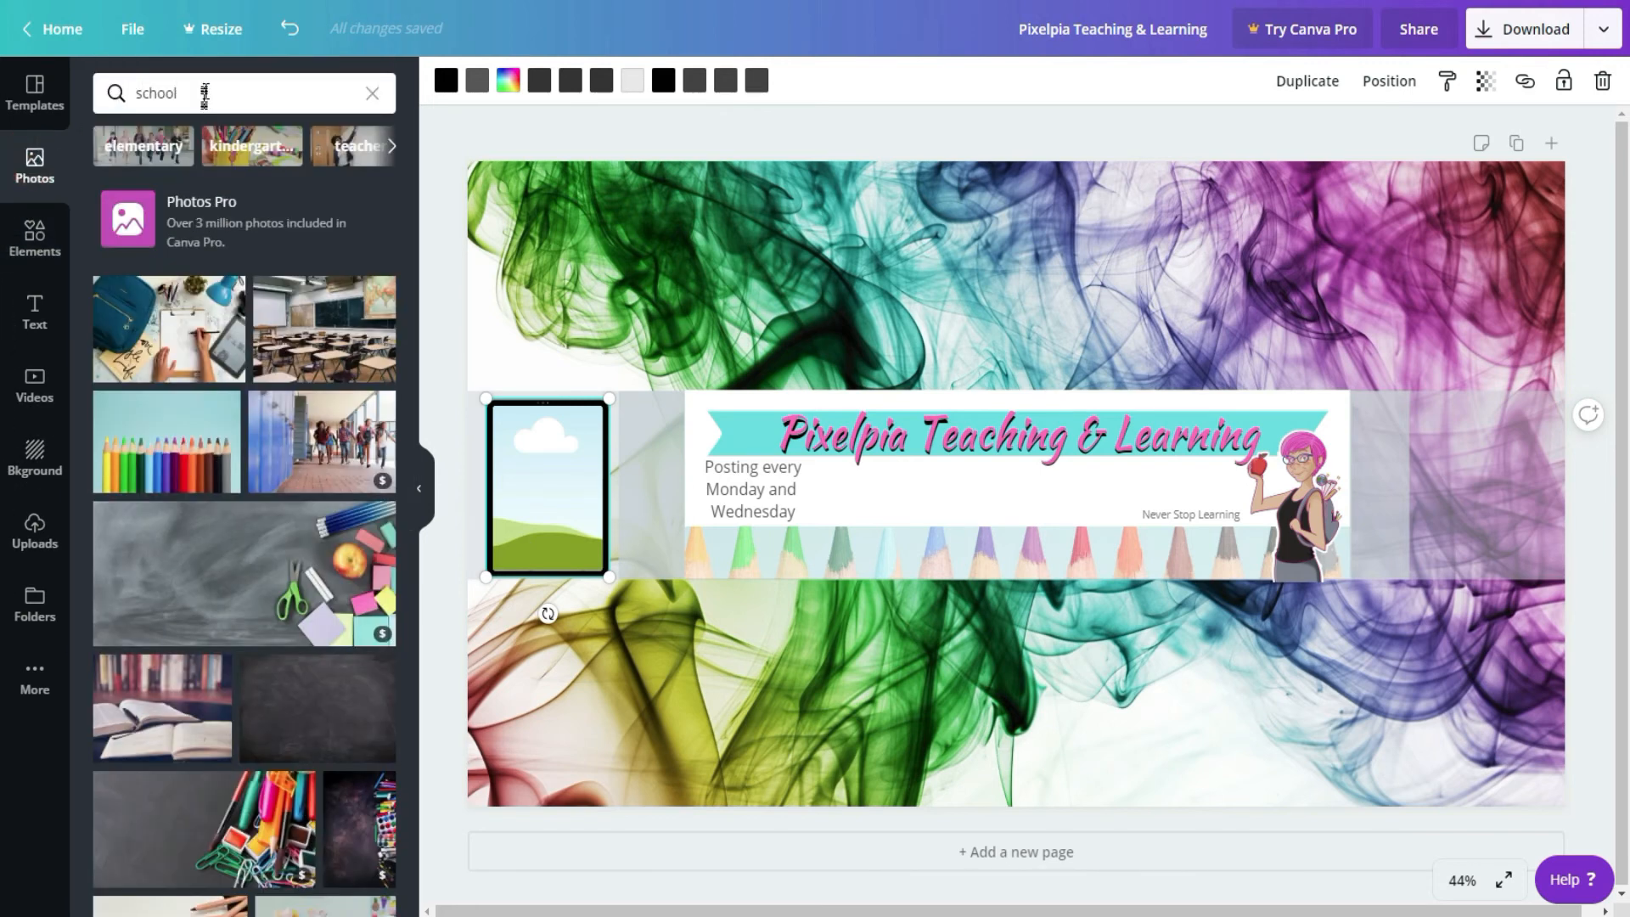
click(204, 93)
text(happy)
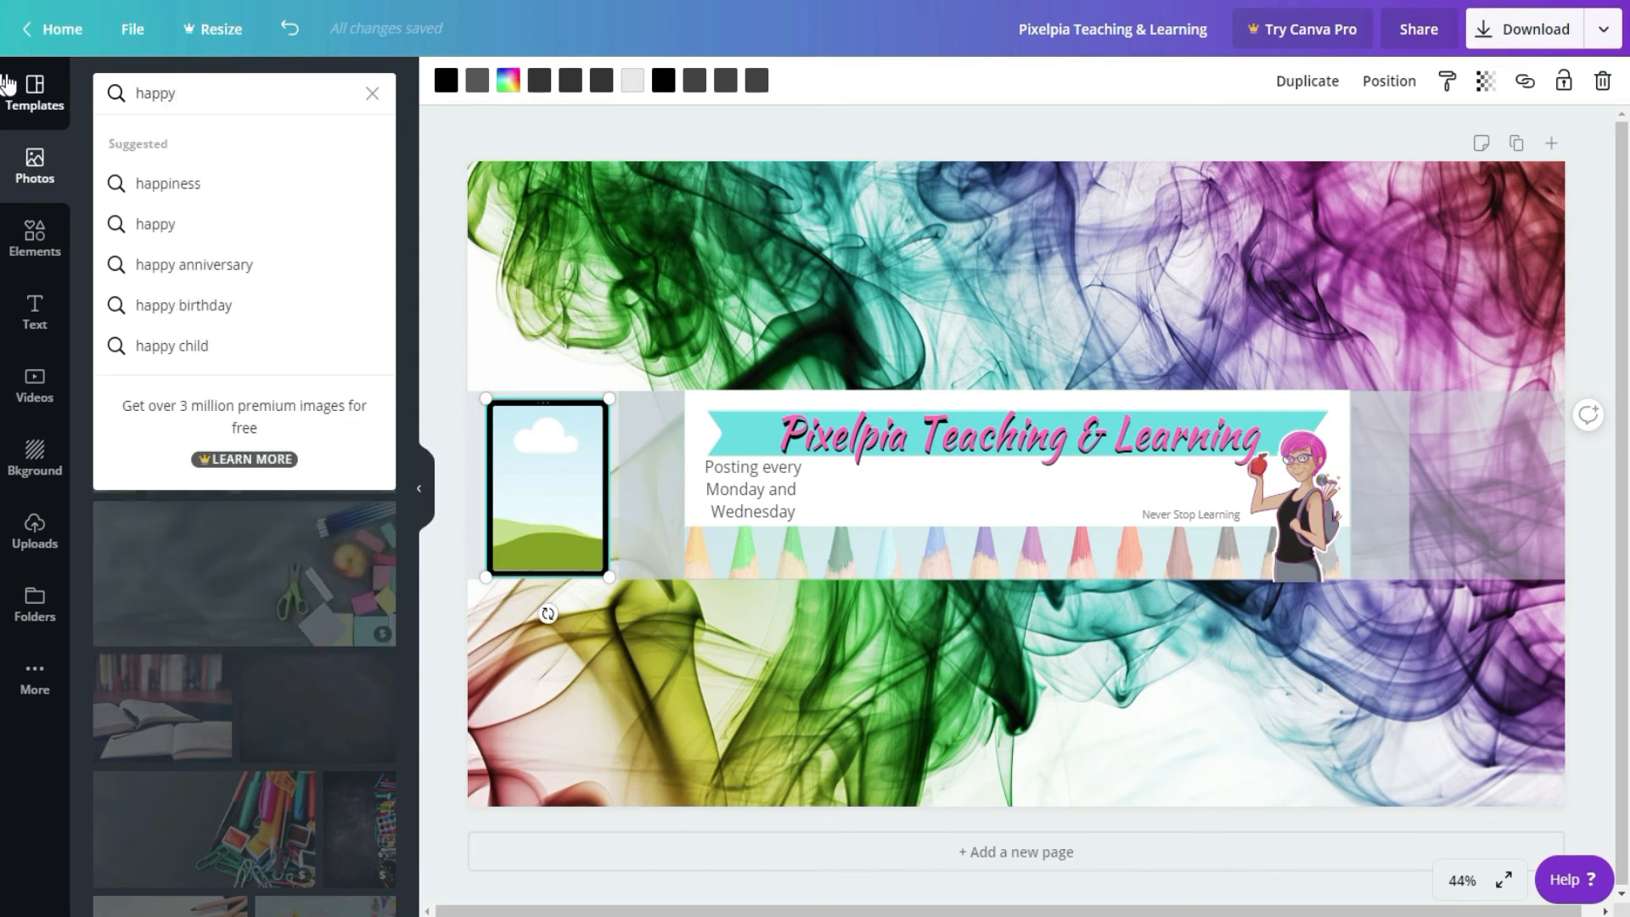
key(Return)
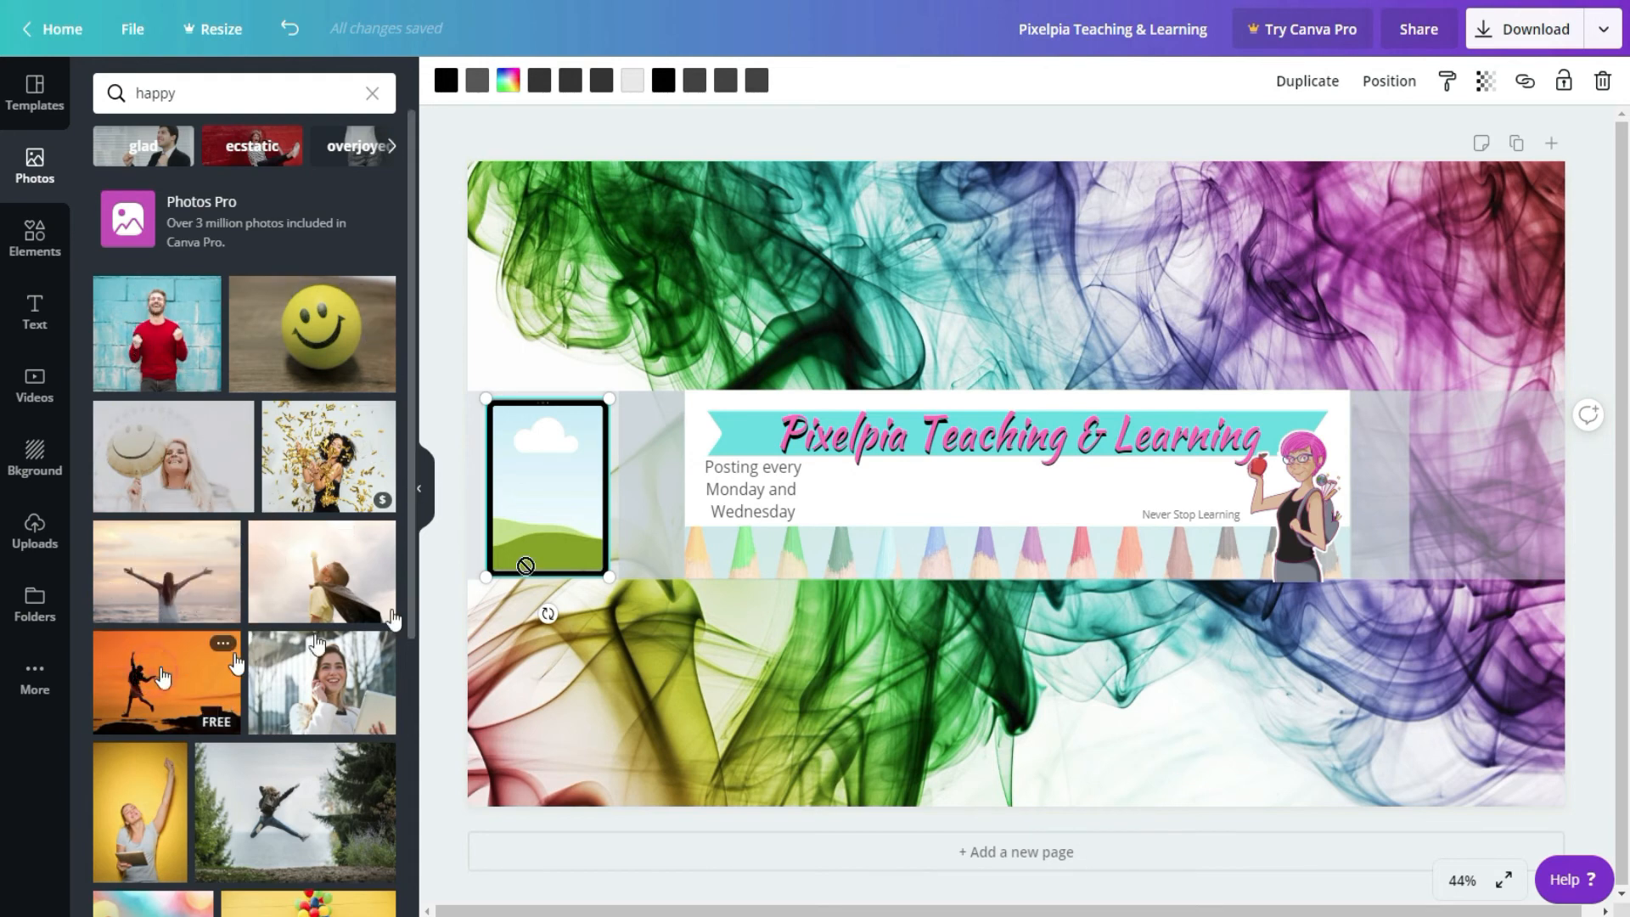
drag(526, 565, 528, 467)
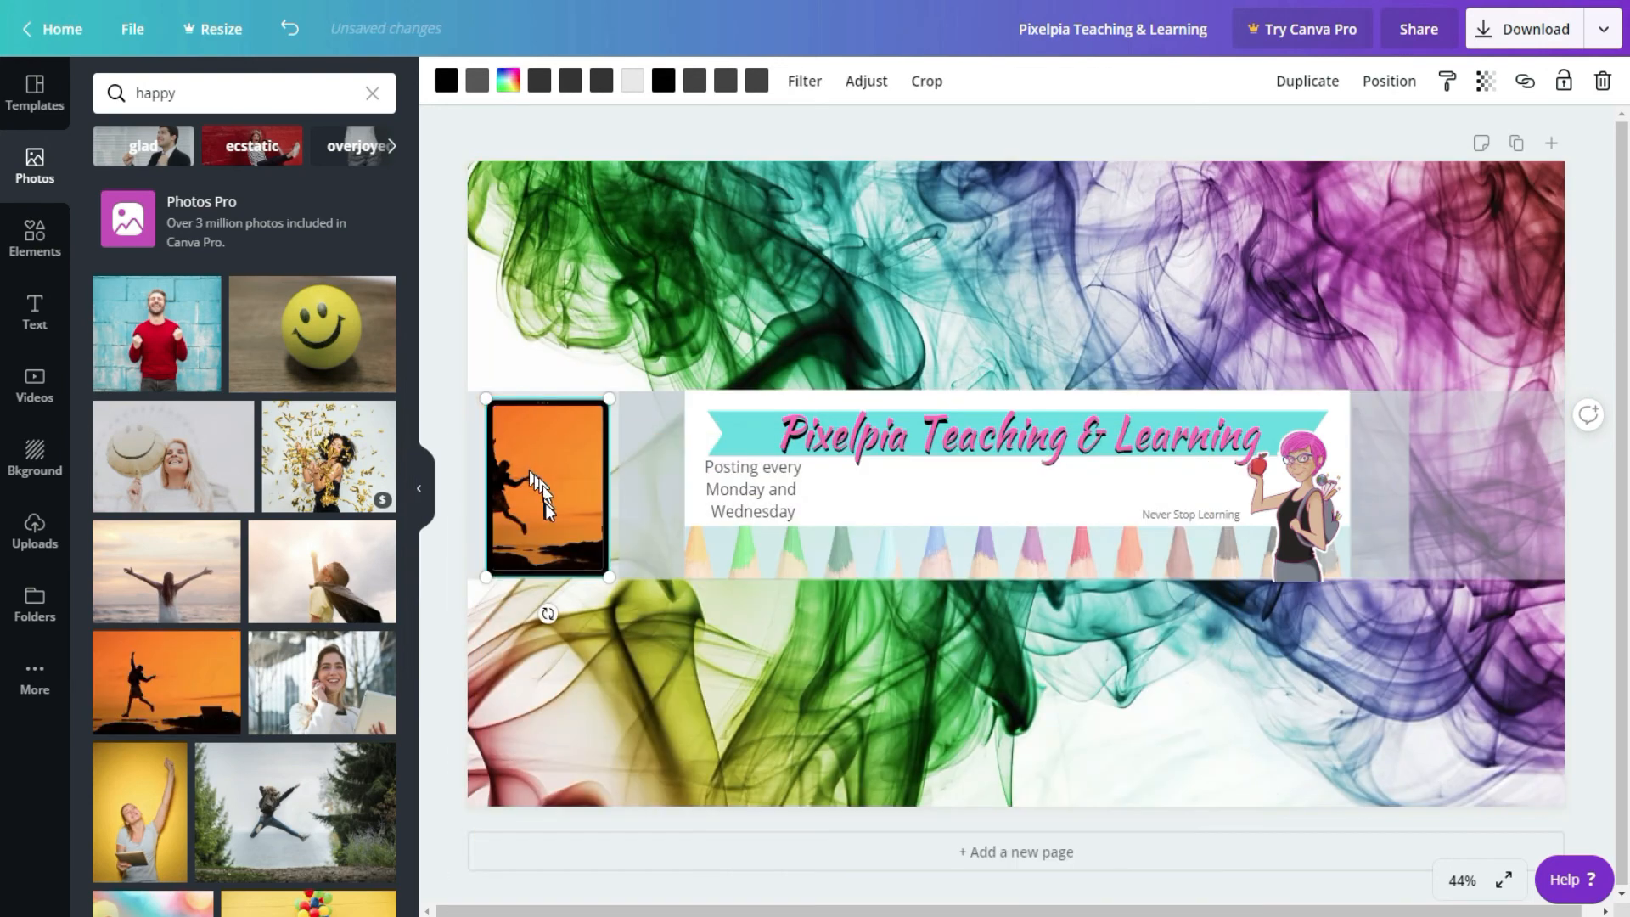
Step: Shift the sunset photo inside the tablet frame so the jumping figure is centred
double_click(548, 502)
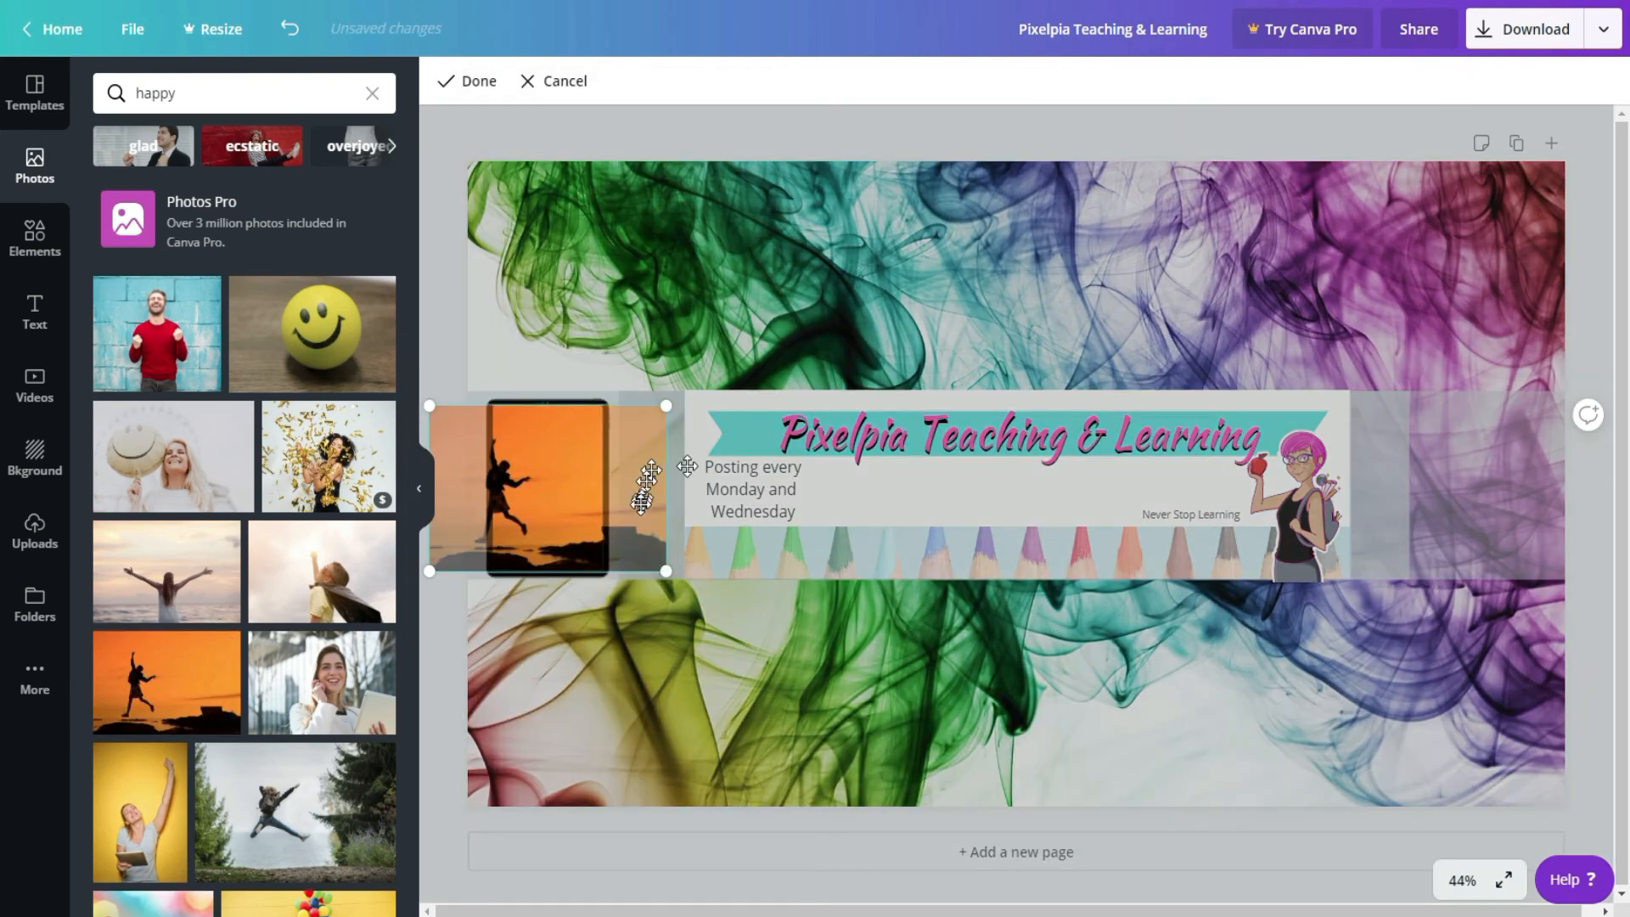
drag(571, 500, 627, 502)
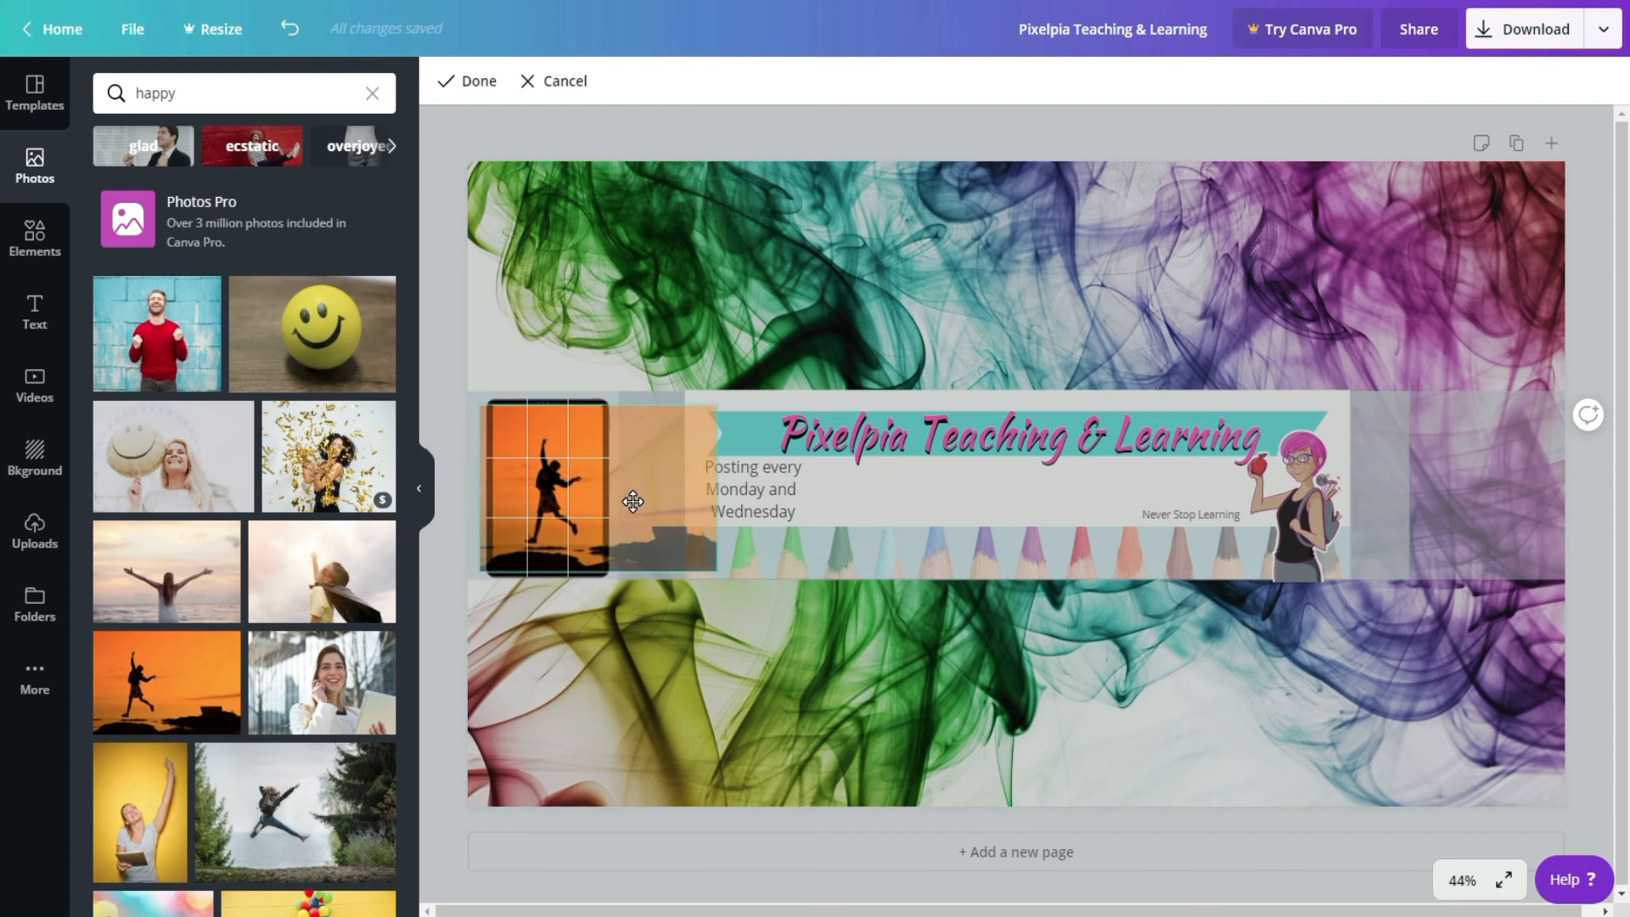
click(695, 251)
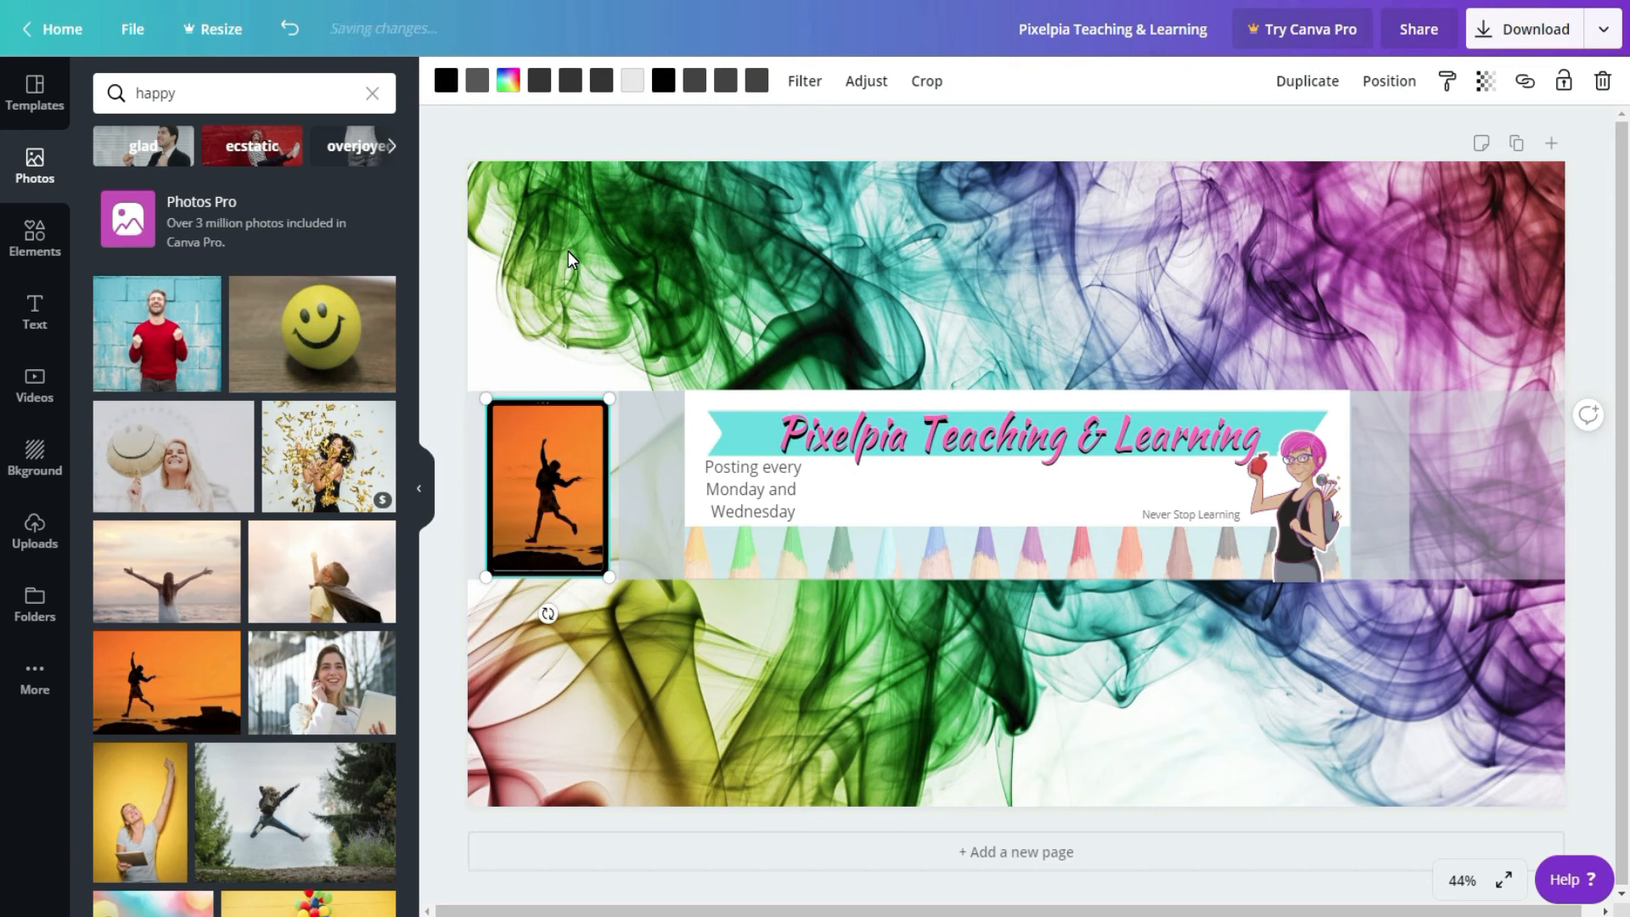
click(36, 240)
click(247, 509)
drag(1441, 257, 1200, 604)
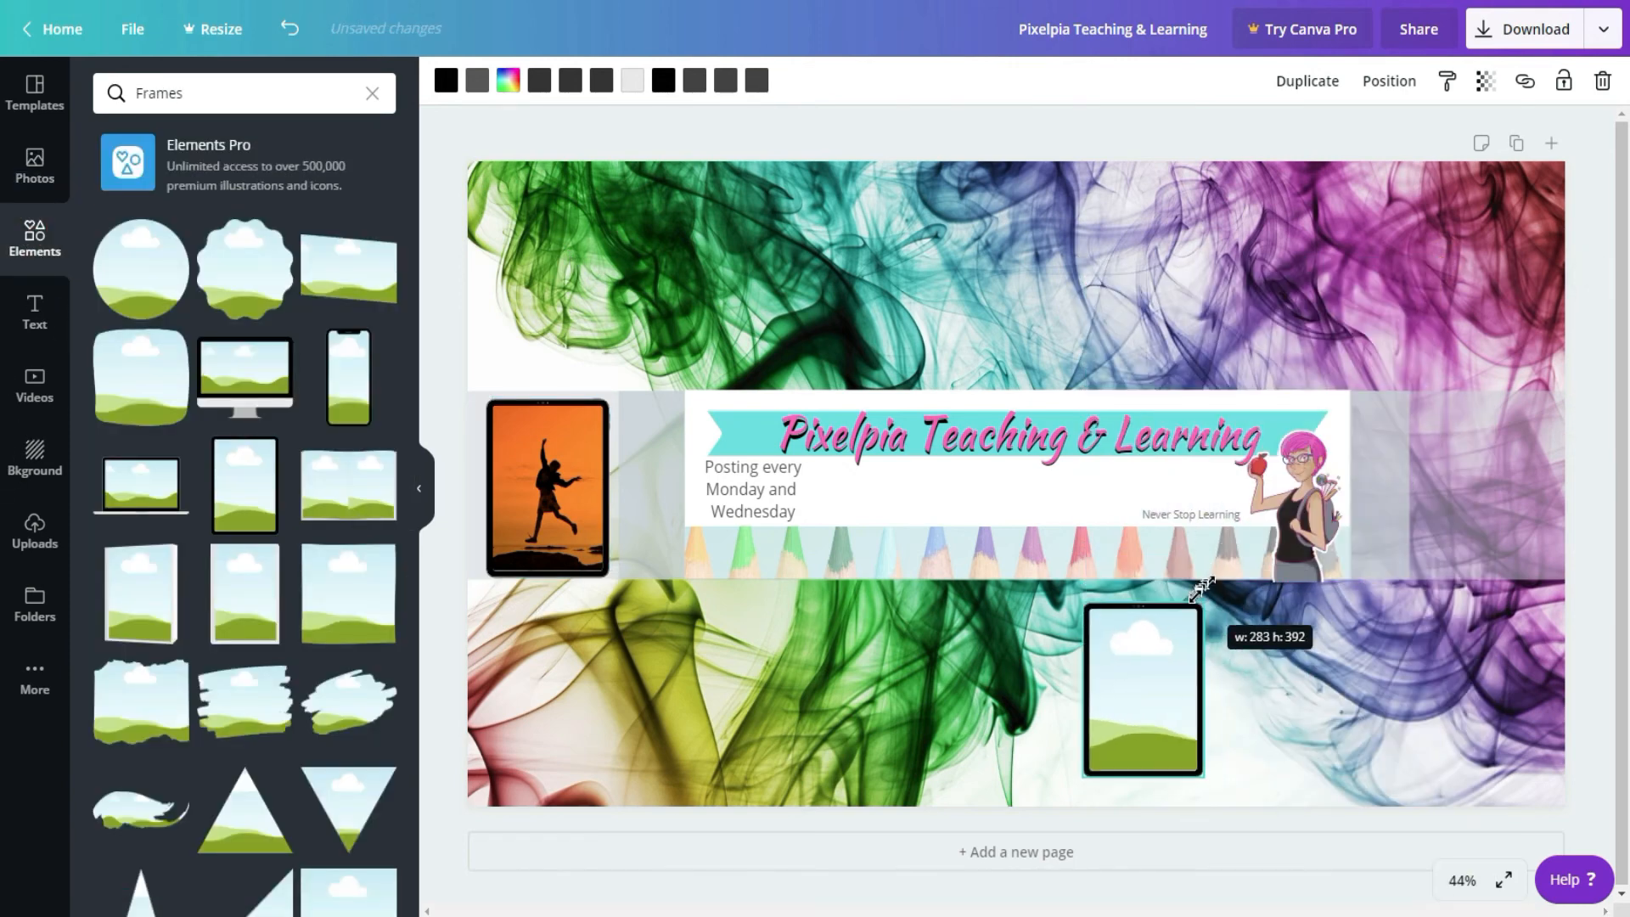
drag(1150, 722, 1492, 524)
key(Delete)
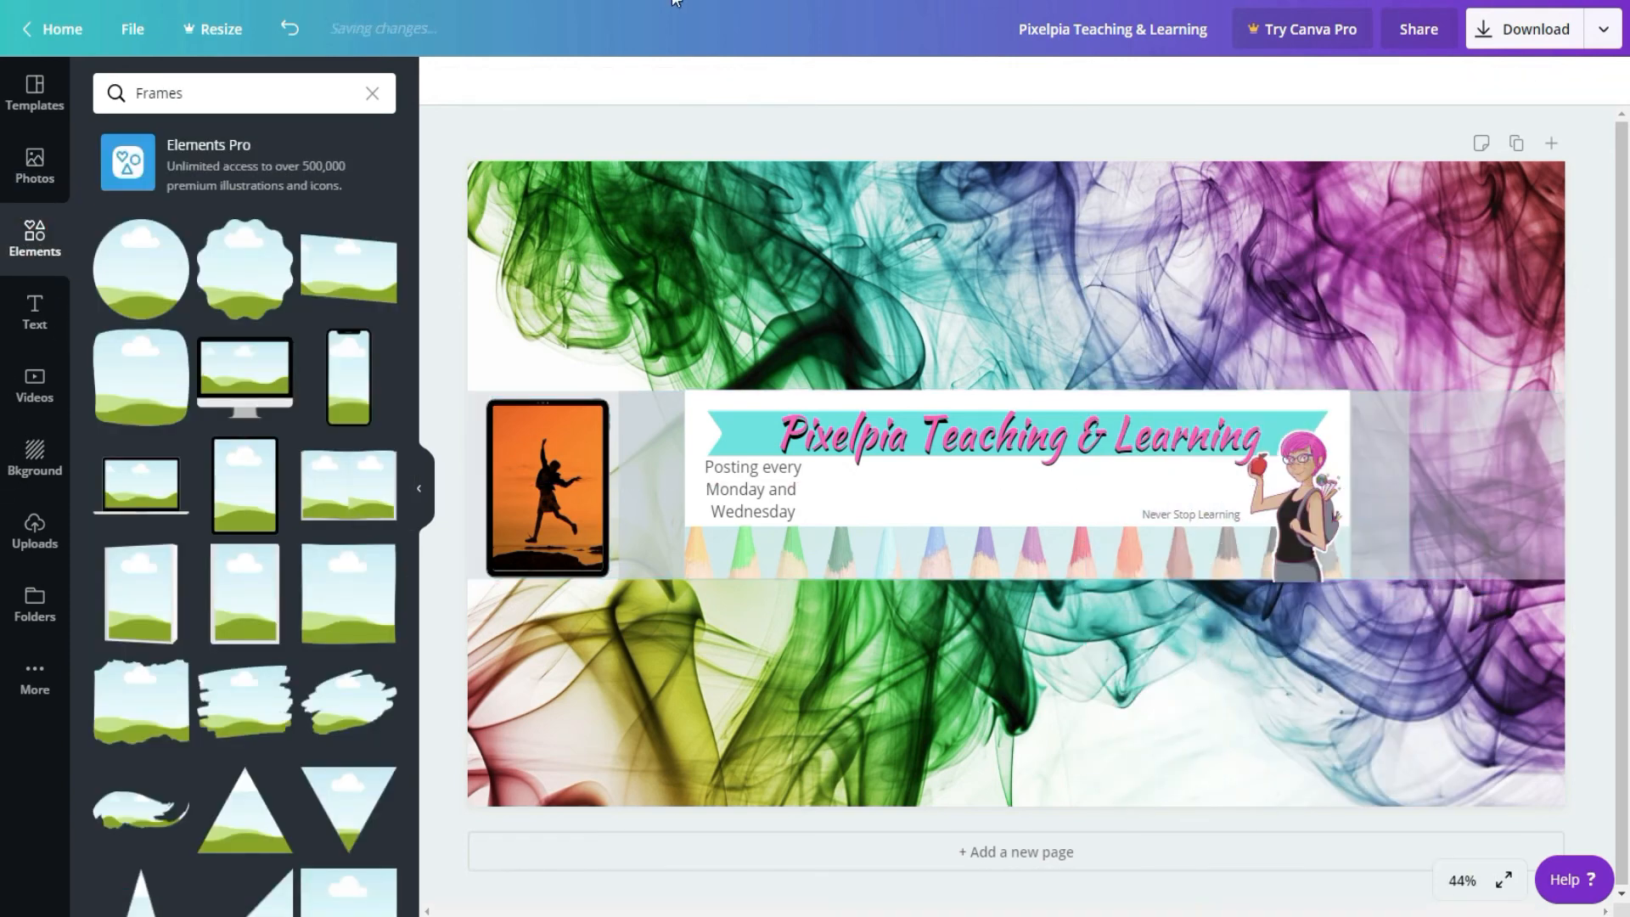
Step: Copy the tablet frame with the sunset photo and place the copy at the opposite end of the guide band
right_click(531, 457)
click(642, 486)
right_click(1489, 485)
click(1397, 560)
drag(564, 514, 1487, 499)
Step: Replace the photo in the original tablet frame with the one of a person leaping beside trees
click(35, 165)
drag(197, 97, 7, 88)
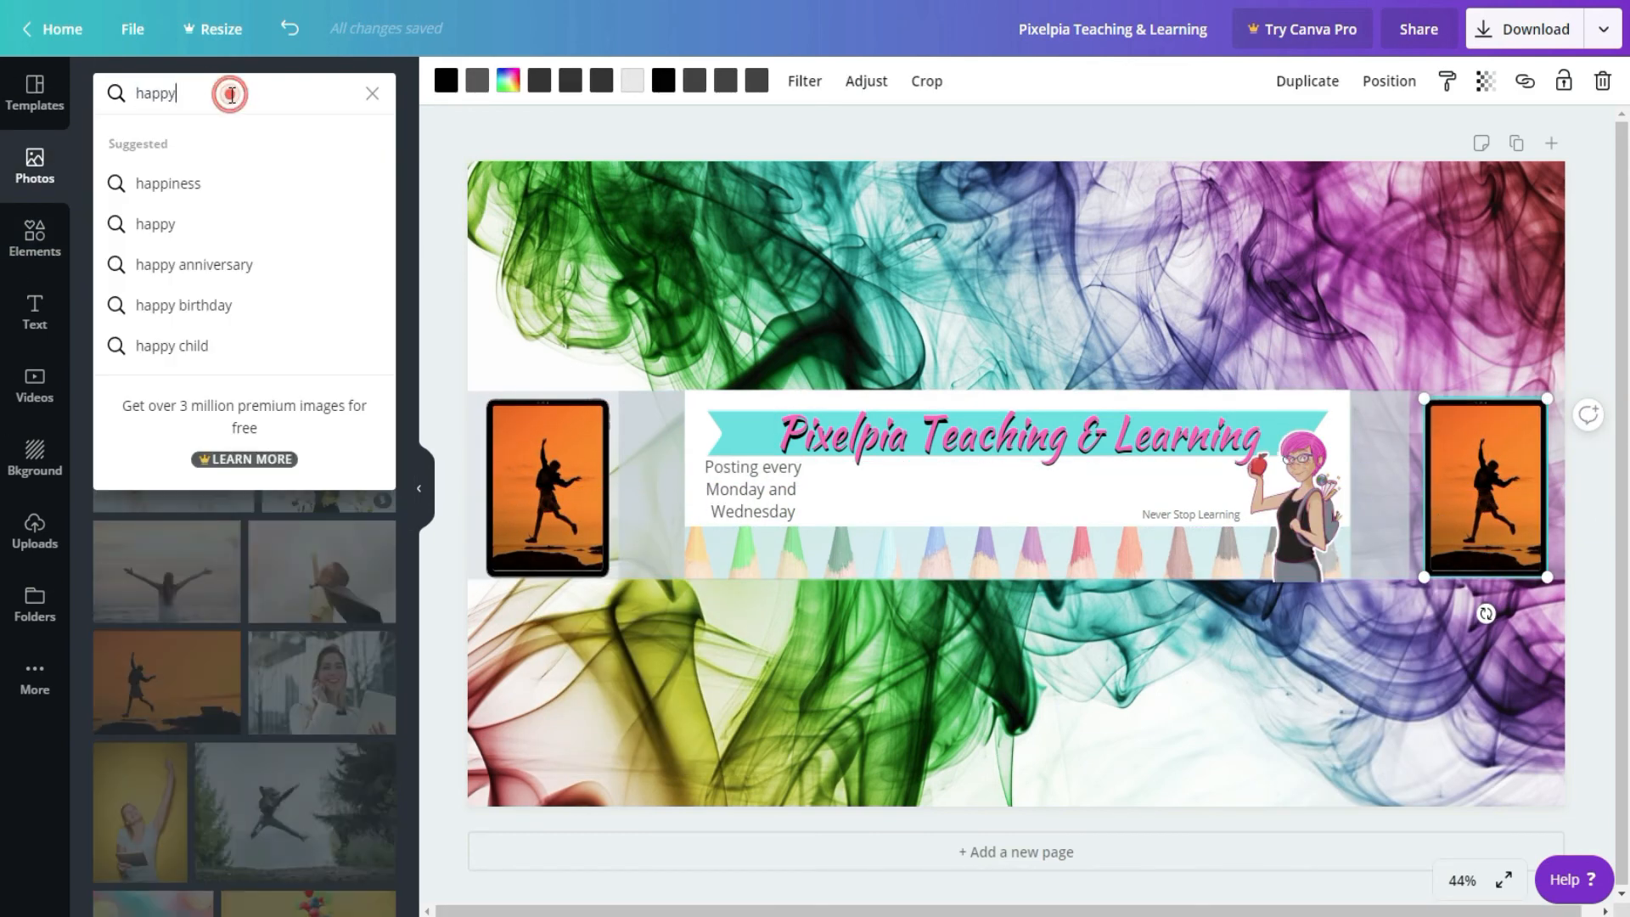
double_click(583, 466)
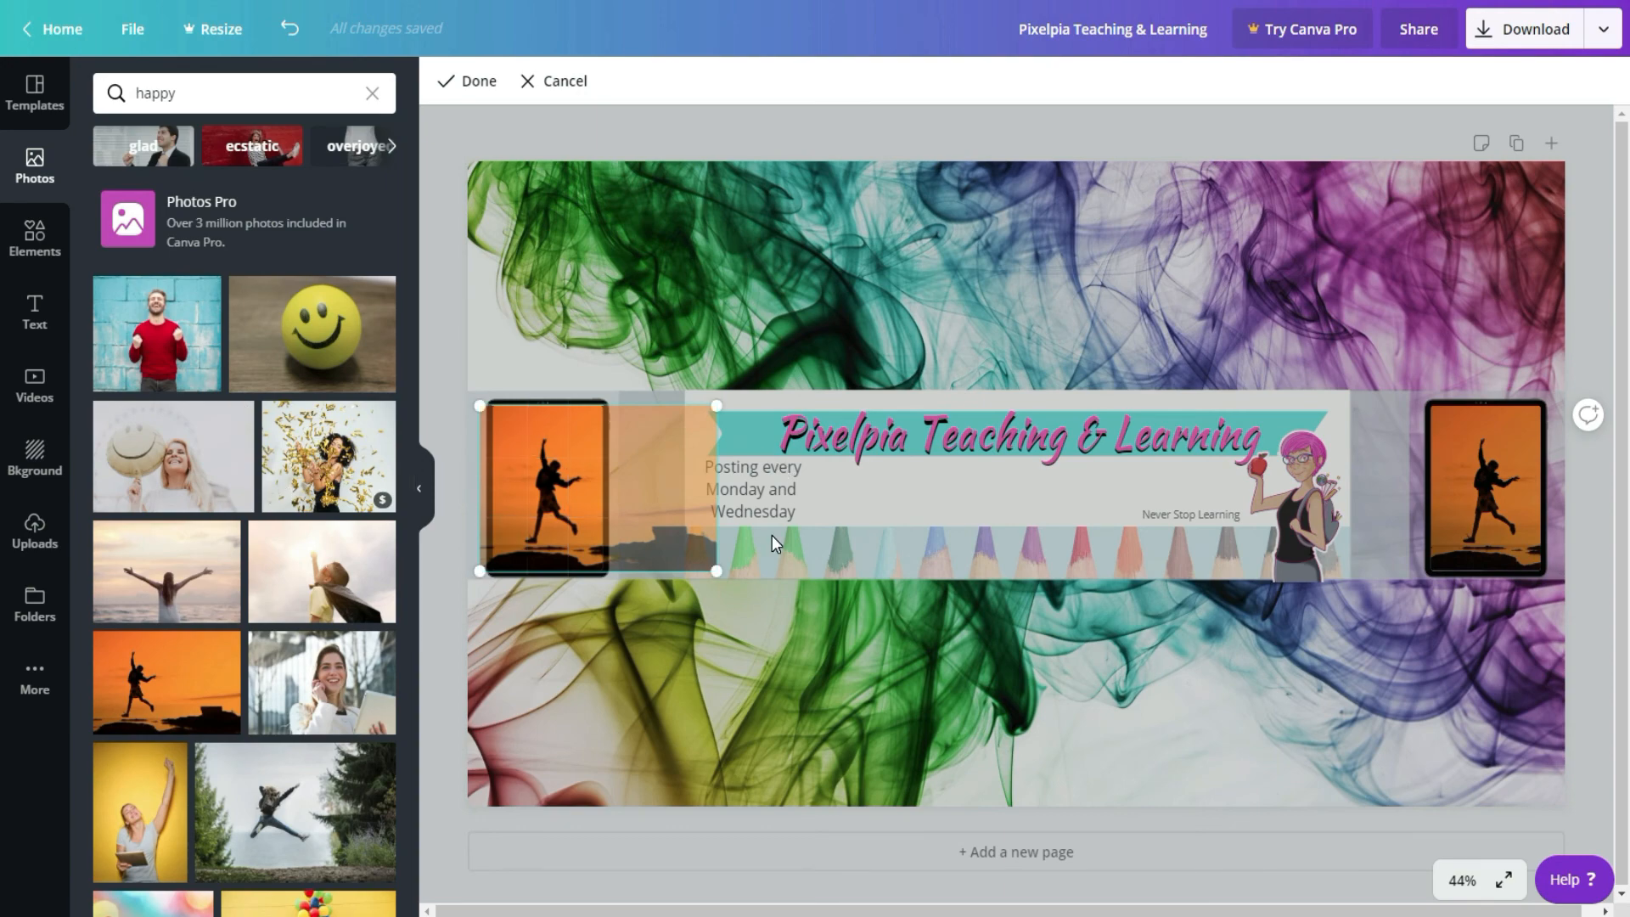
key(Delete)
scroll(298, 618, down, 3)
drag(299, 618, 546, 509)
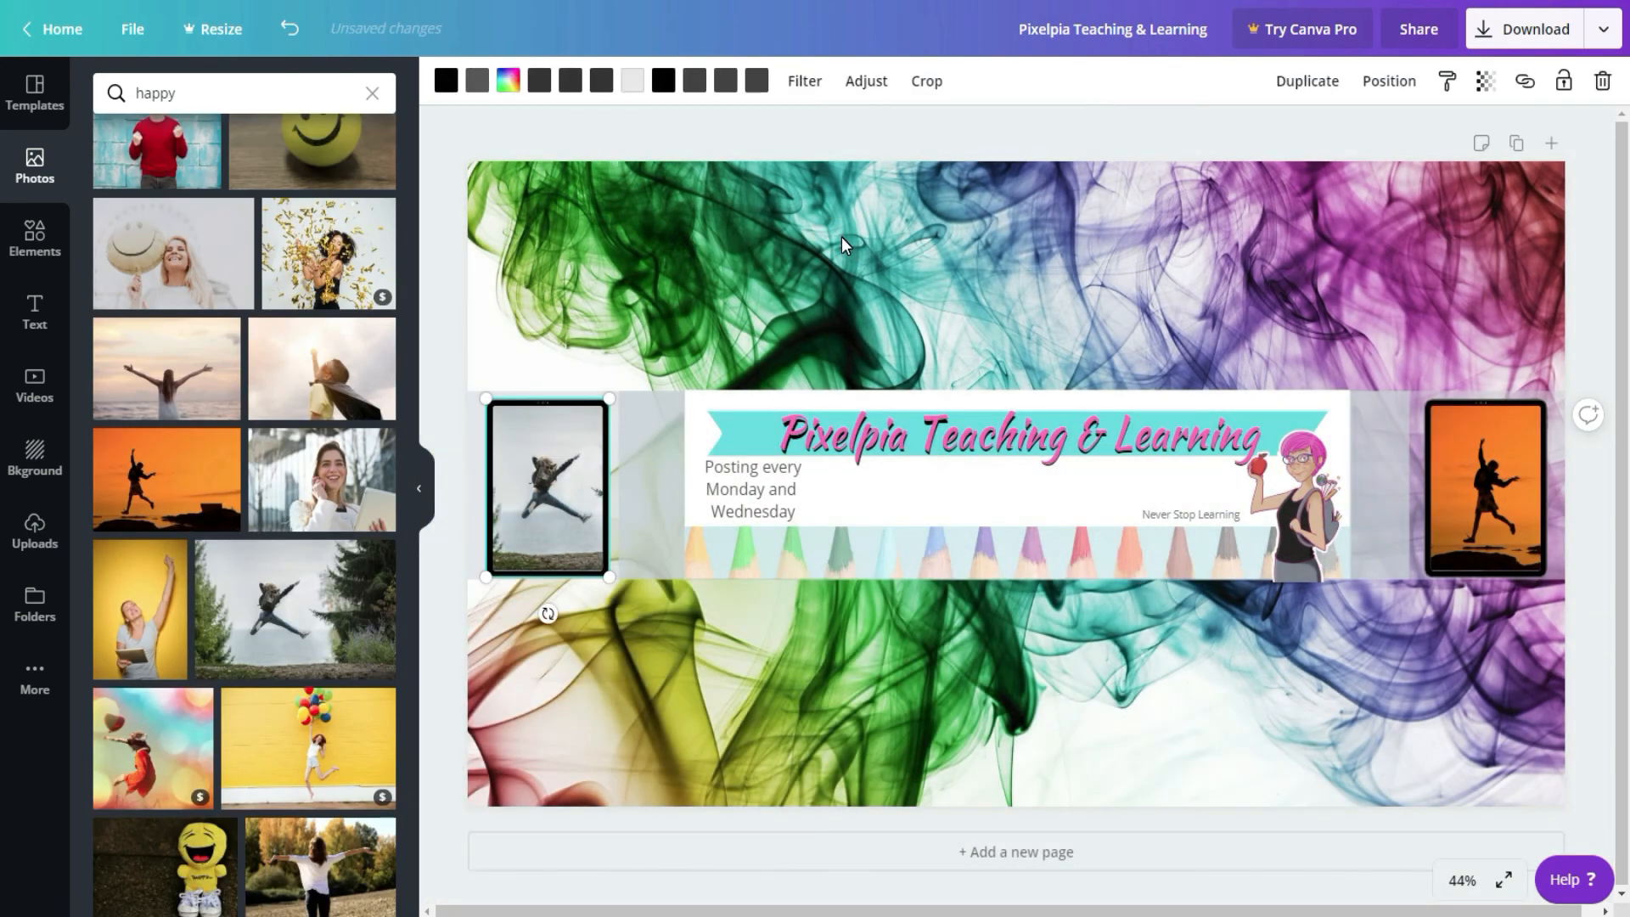
Step: Add the free orange flower from the Sketchy Flowers elements and scale it down to fit between the teacher character and the sunset tablet
click(374, 598)
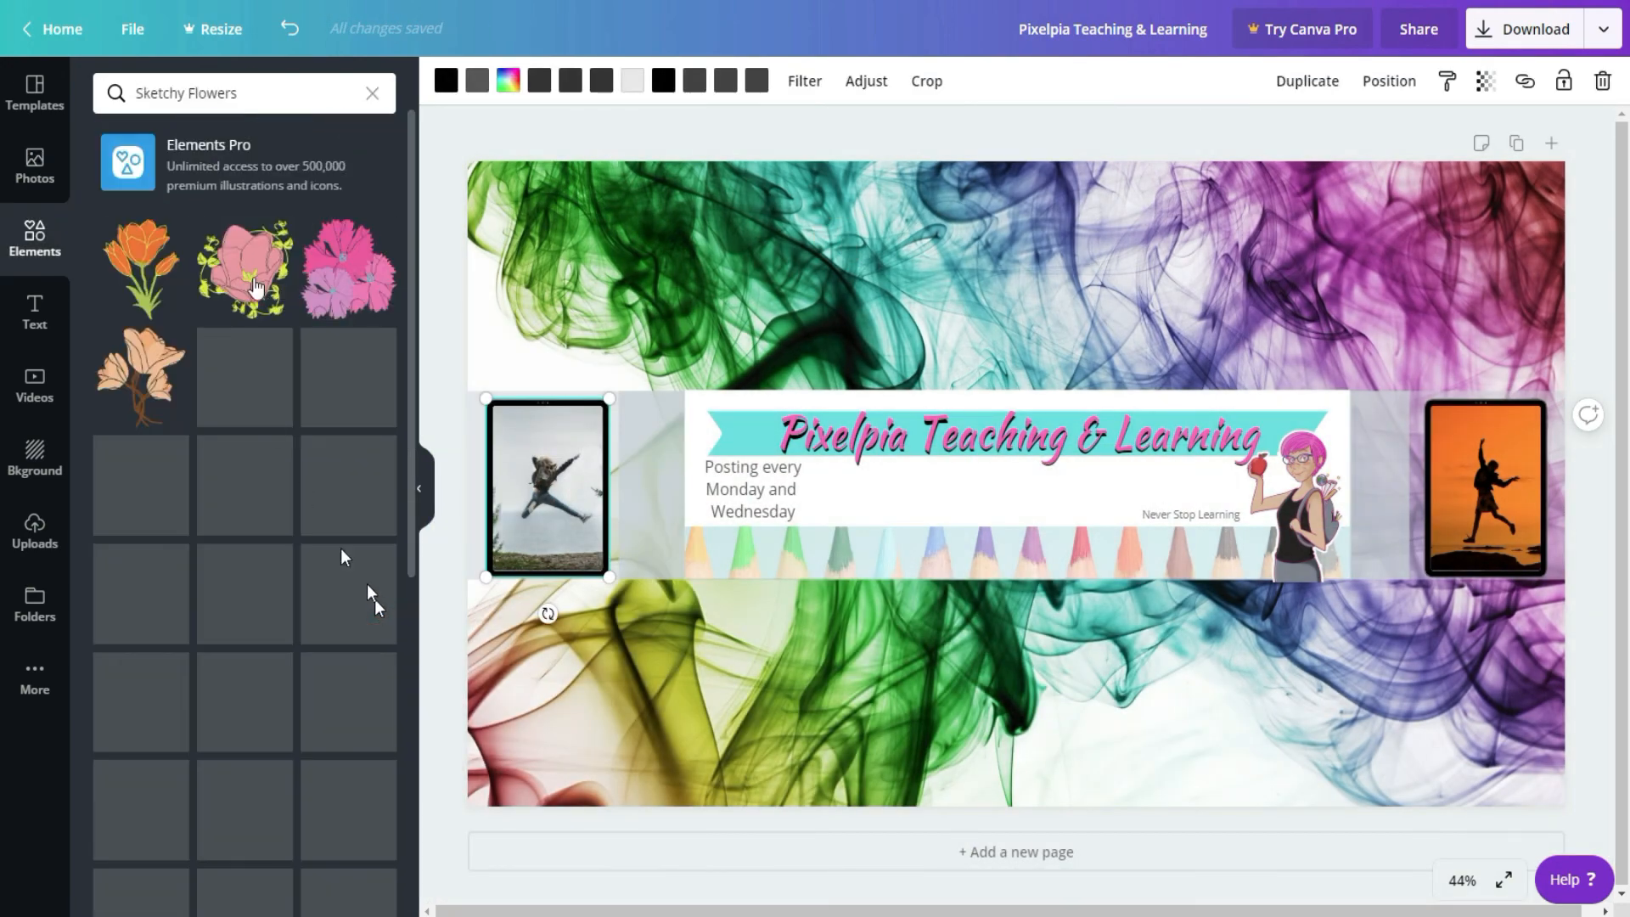
click(225, 806)
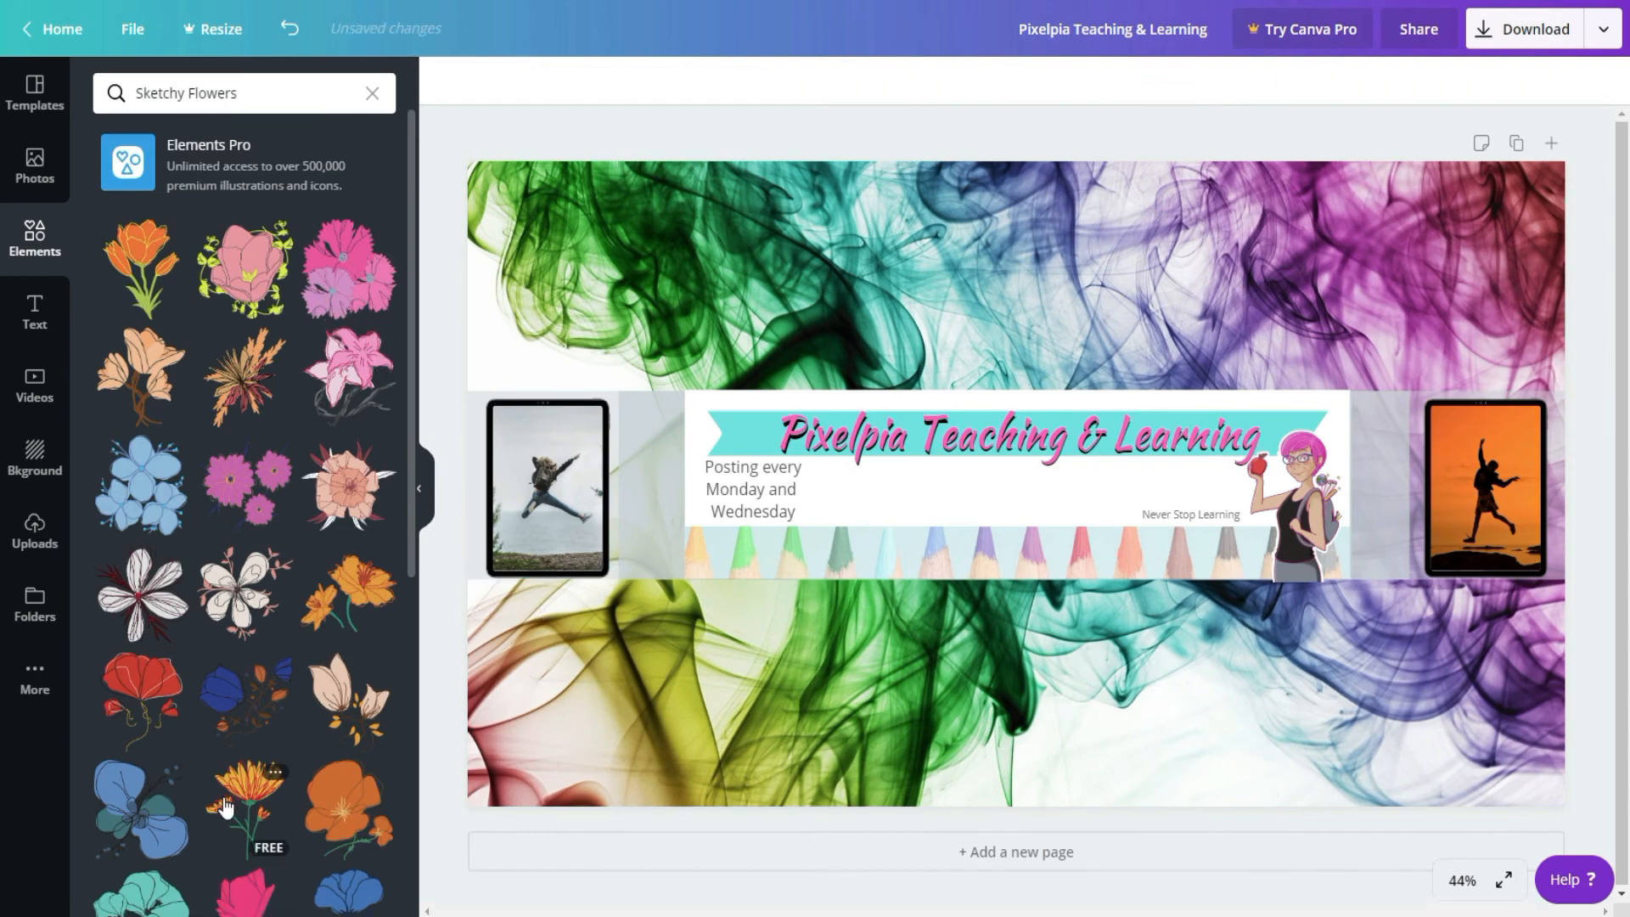
mouse_move(521, 600)
mouse_down()
mouse_move(623, 558)
mouse_move(820, 304)
mouse_move(921, 257)
mouse_move(965, 299)
mouse_up()
mouse_move(1291, 223)
mouse_down()
mouse_move(1154, 319)
mouse_move(1017, 305)
mouse_move(916, 421)
mouse_move(745, 490)
mouse_move(805, 318)
mouse_move(808, 435)
mouse_move(786, 442)
mouse_move(959, 630)
mouse_move(1440, 440)
mouse_move(1397, 465)
mouse_up()
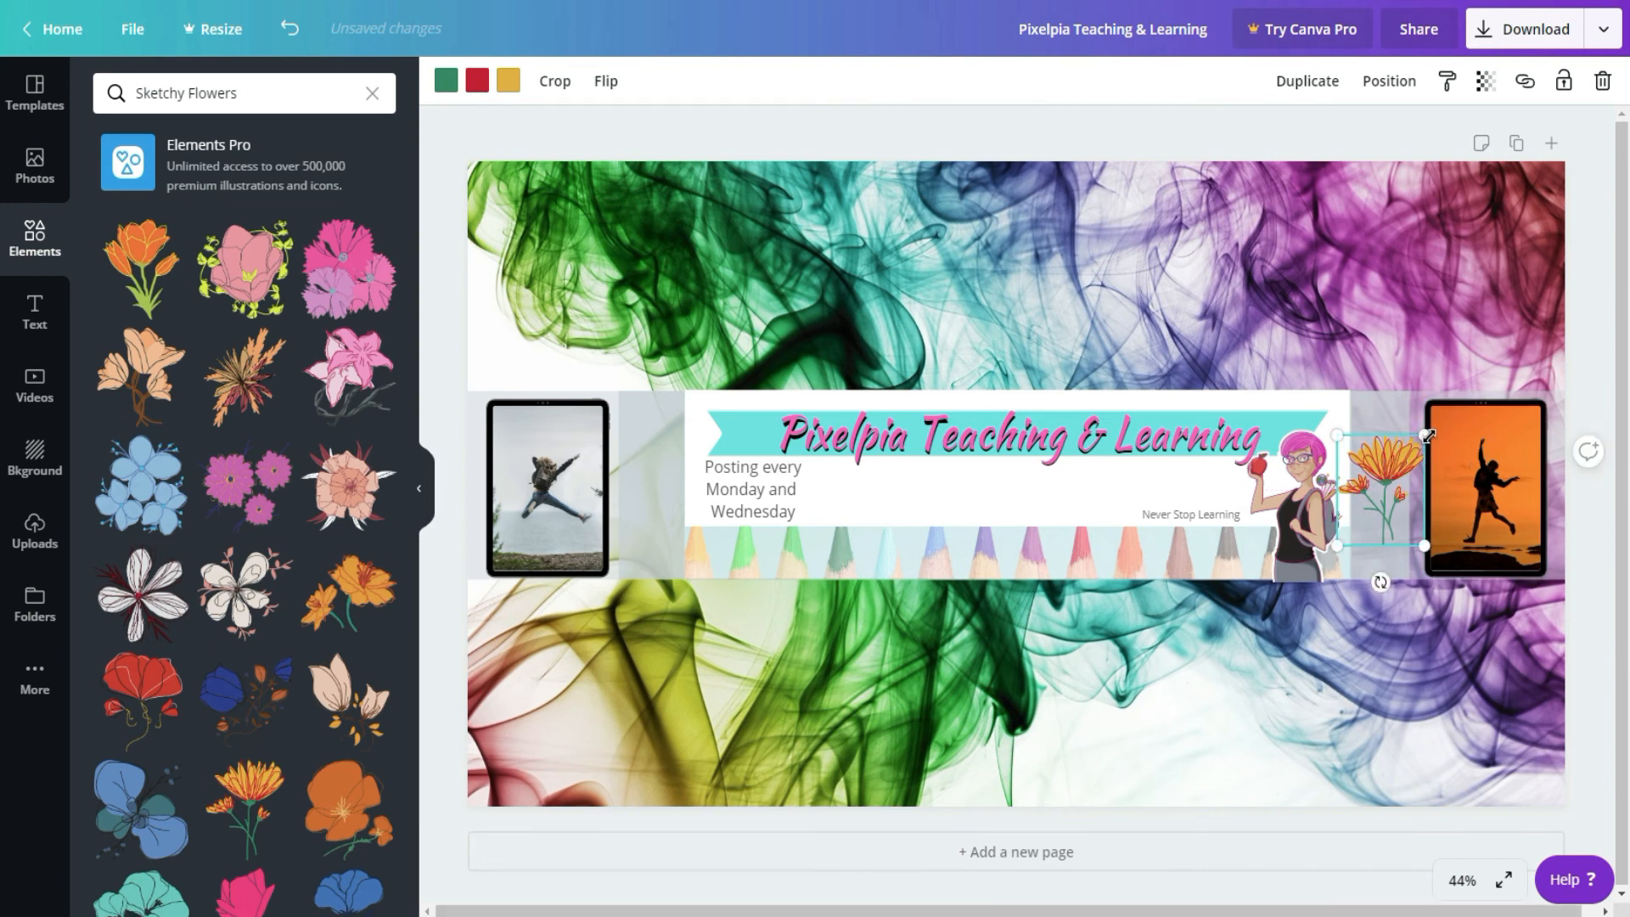
drag(1427, 436, 1379, 482)
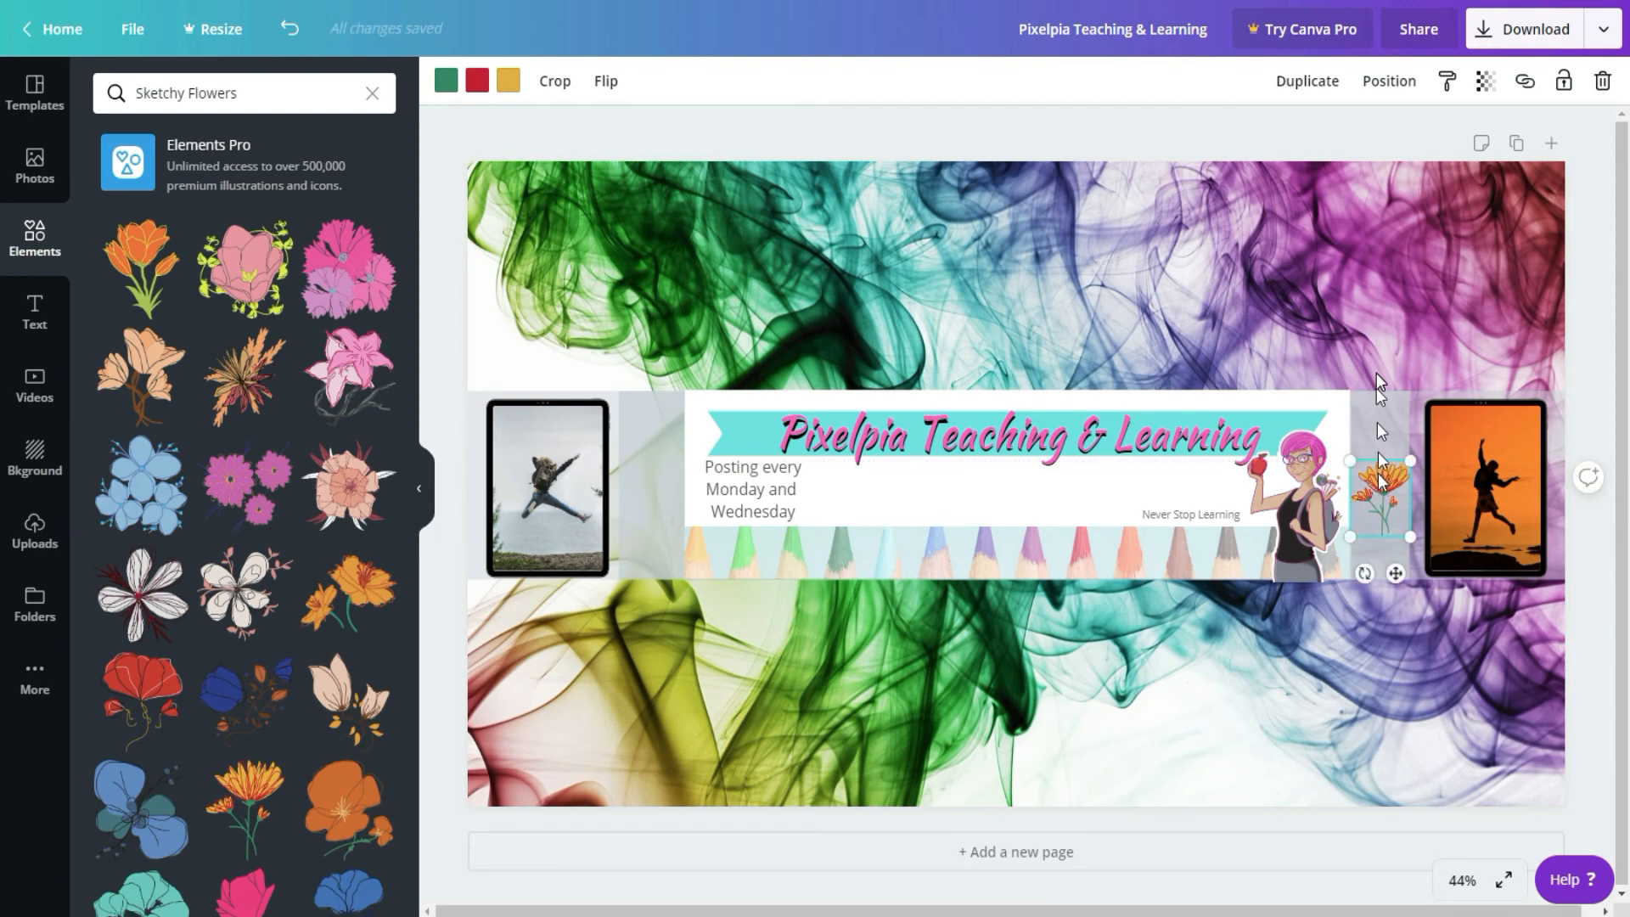
Step: Add a second orange sketchy flower, scaled down to fit between the leaping-person tablet and the posting schedule text
click(999, 258)
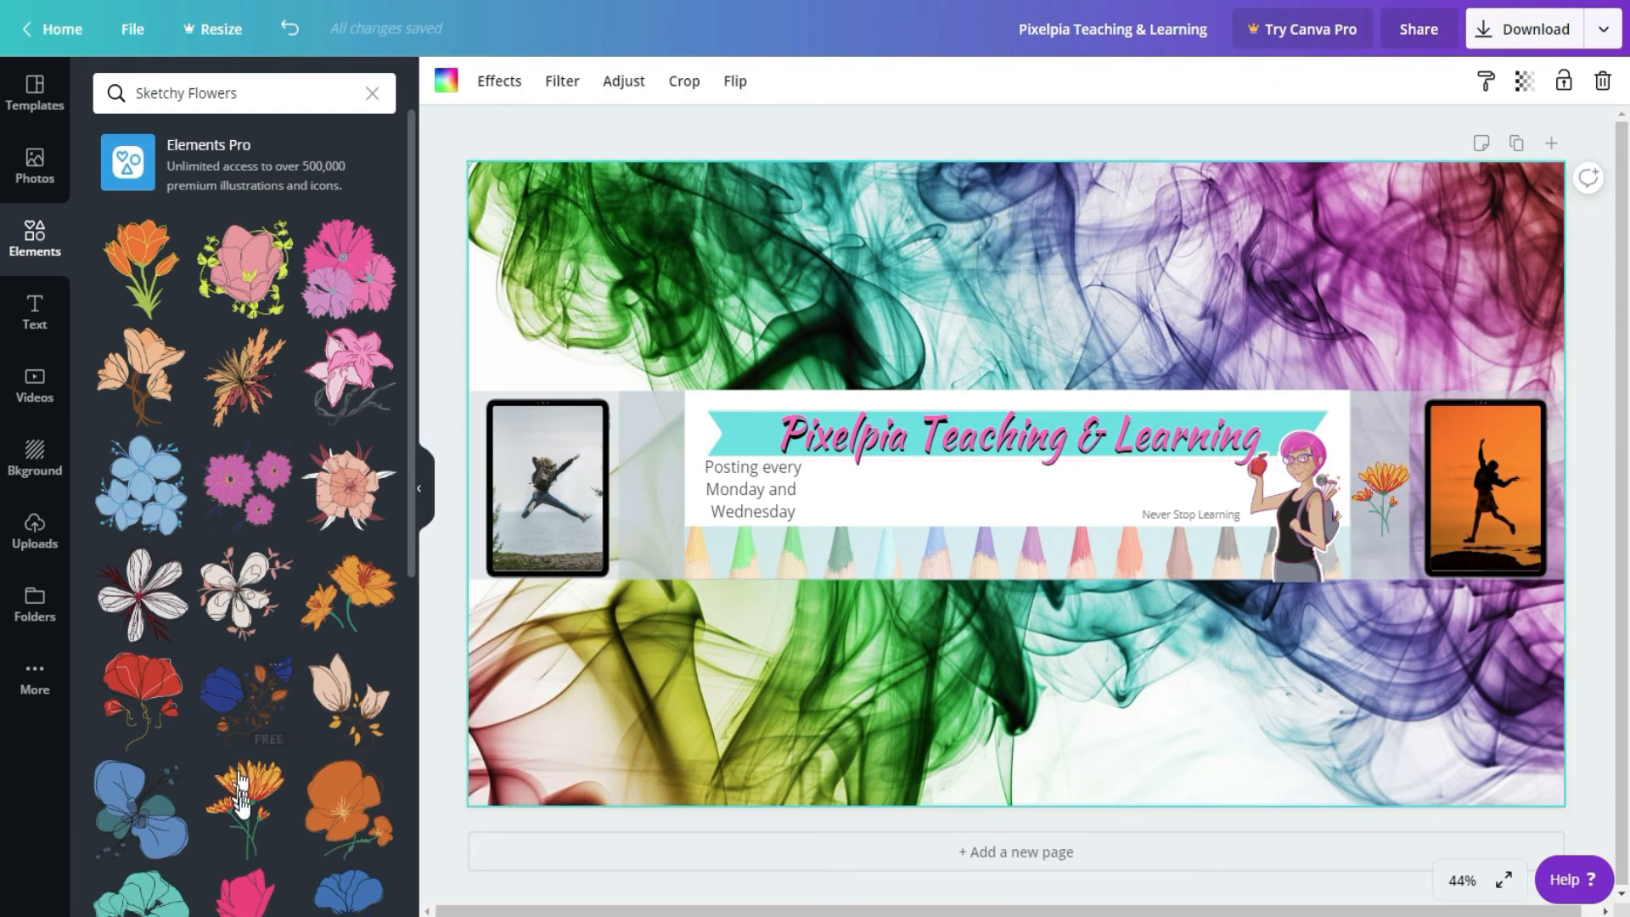
drag(244, 807, 762, 481)
drag(963, 240, 382, 481)
drag(599, 704, 661, 481)
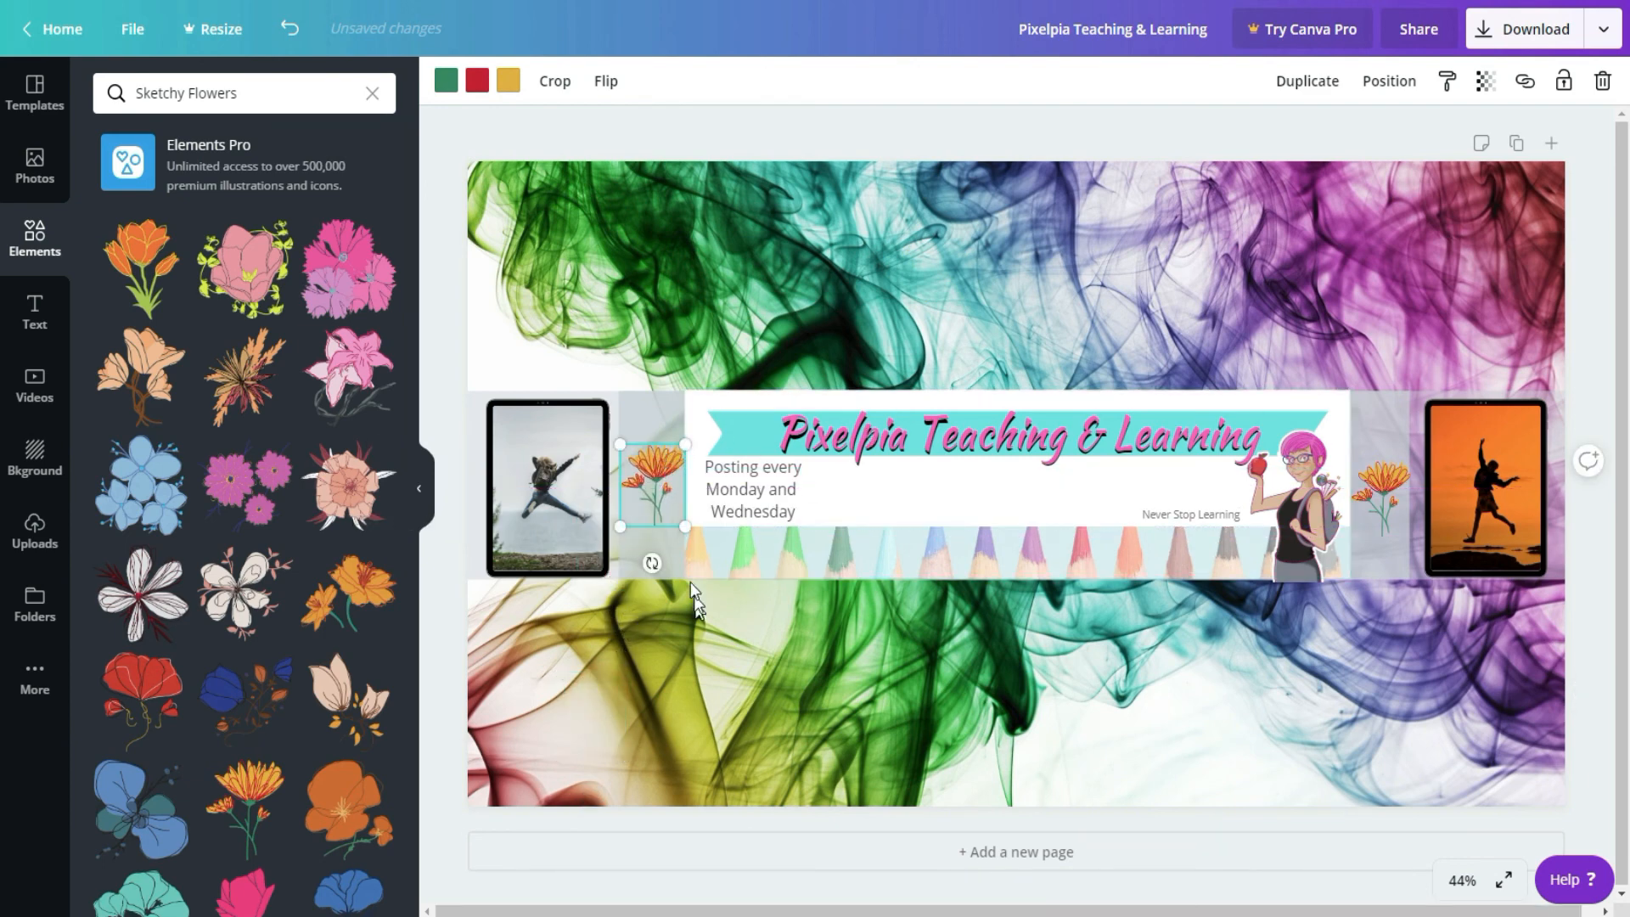
click(956, 273)
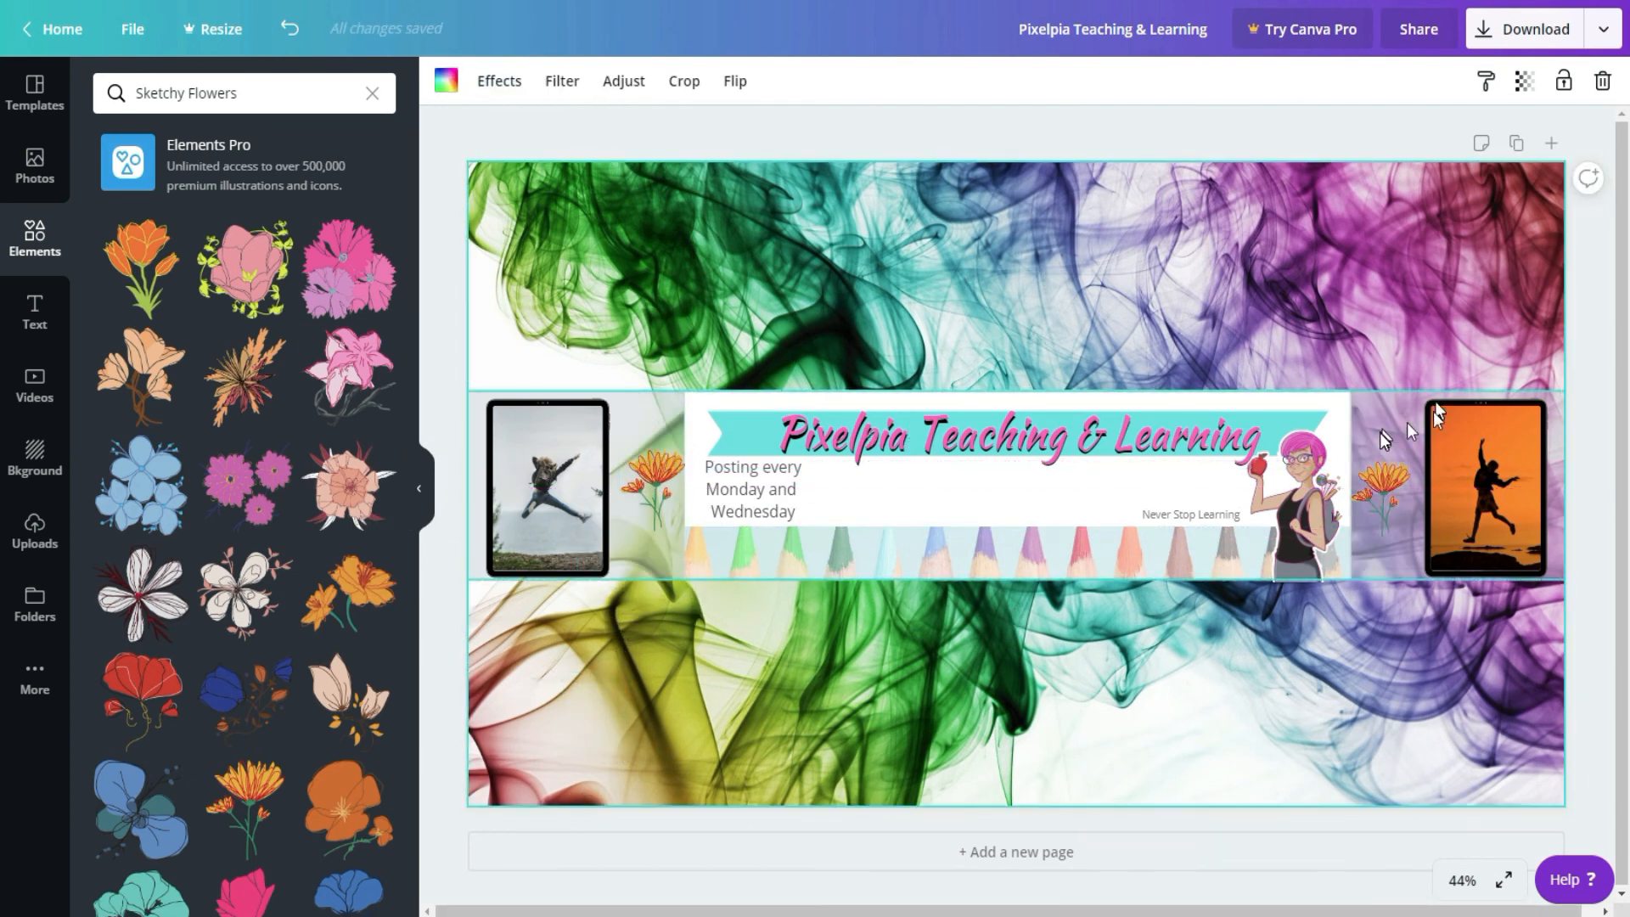
Step: Delete the translucent grey safe-area guides from the banner band and undo the last deletion
click(1389, 405)
key(Delete)
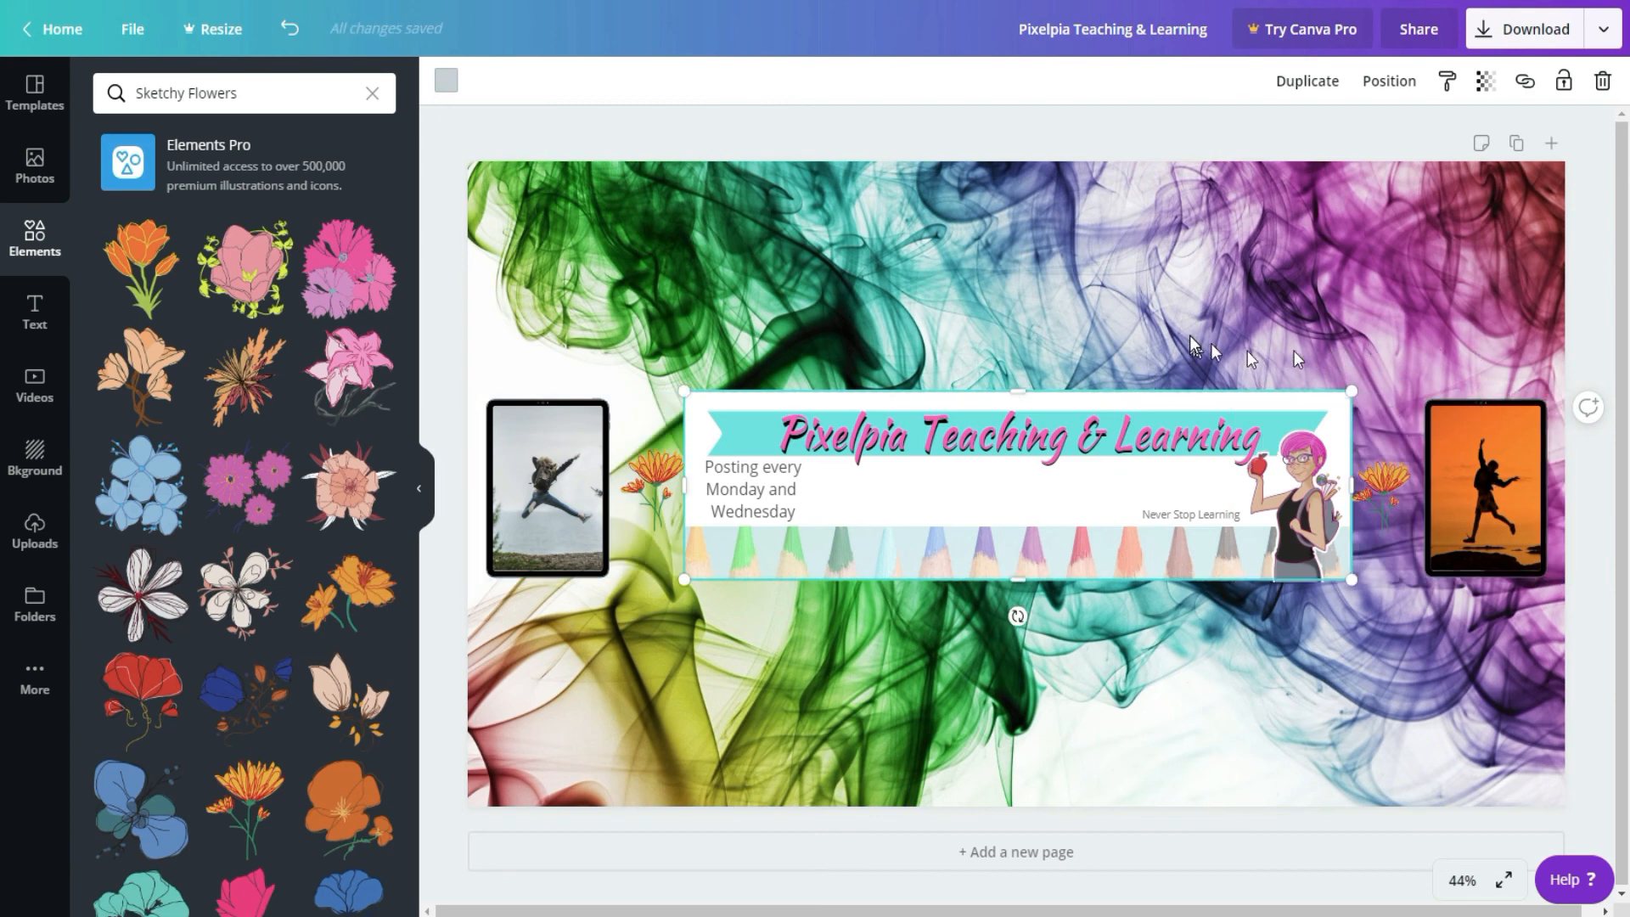
click(1395, 270)
key(ctrl+z)
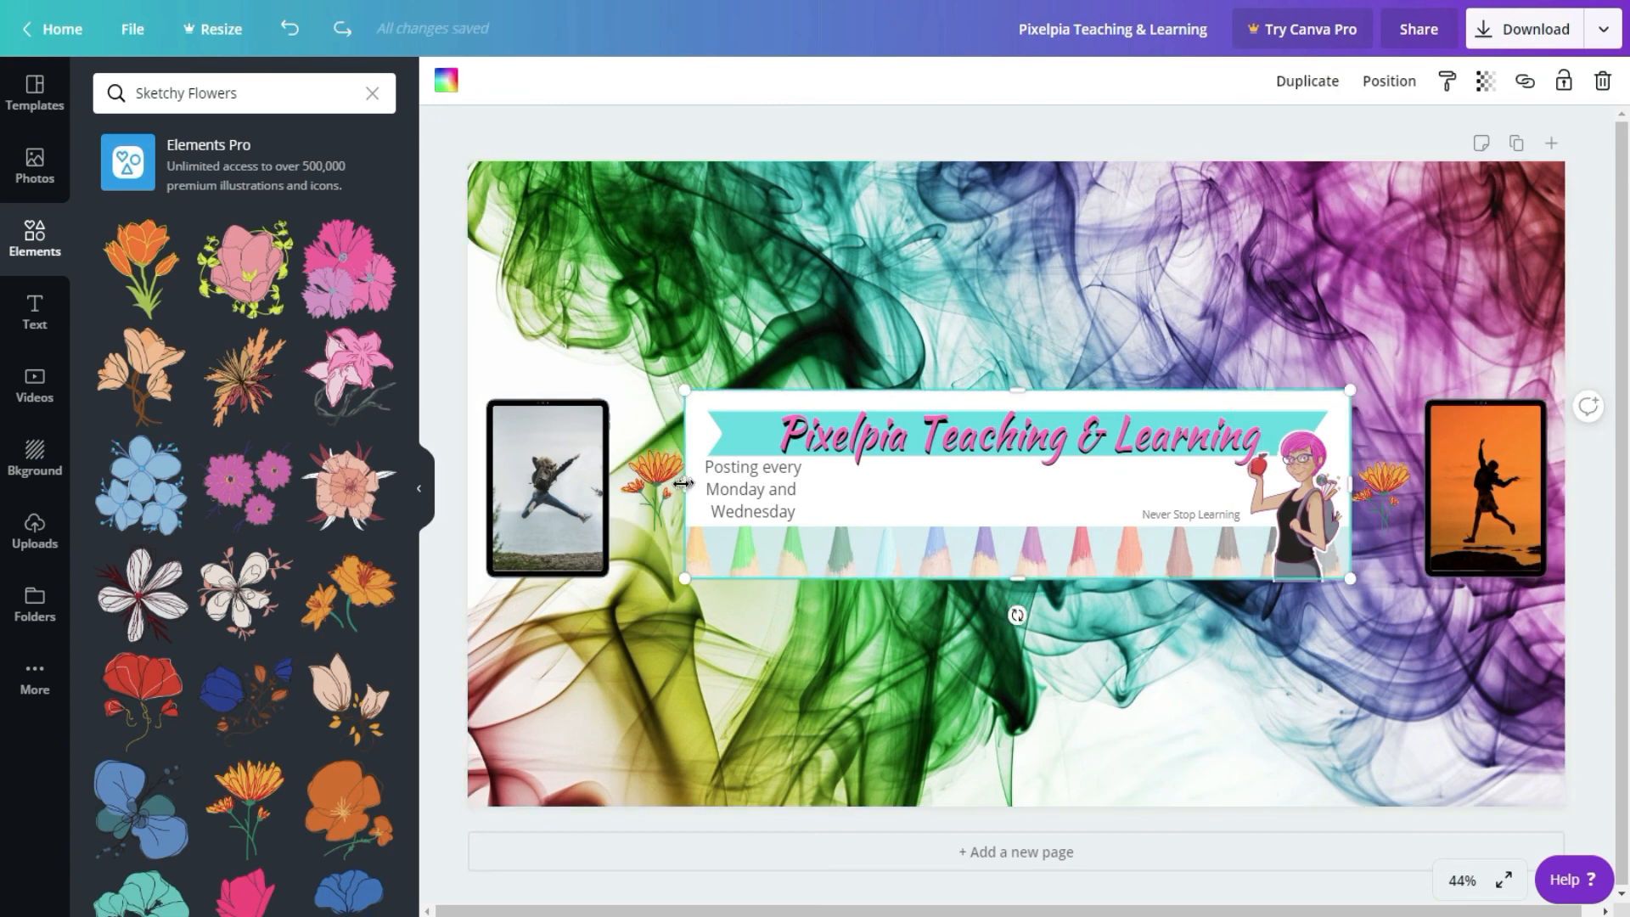
Step: Stretch the white rectangle behind the heading to both side edges of the canvas
drag(687, 484, 468, 484)
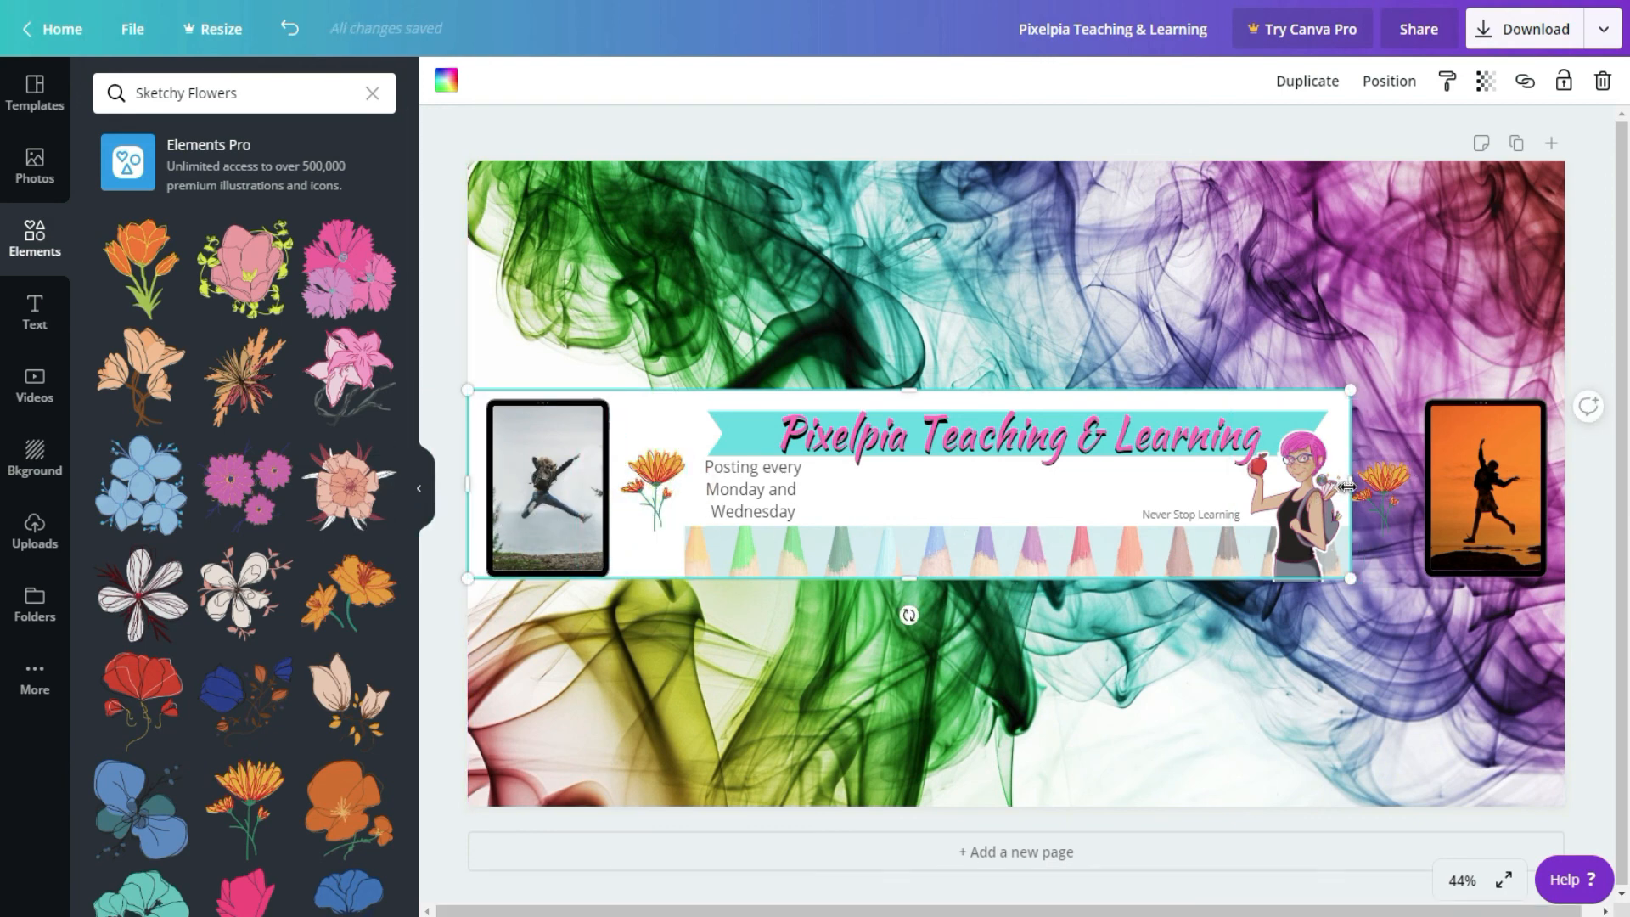
drag(1351, 484, 1567, 489)
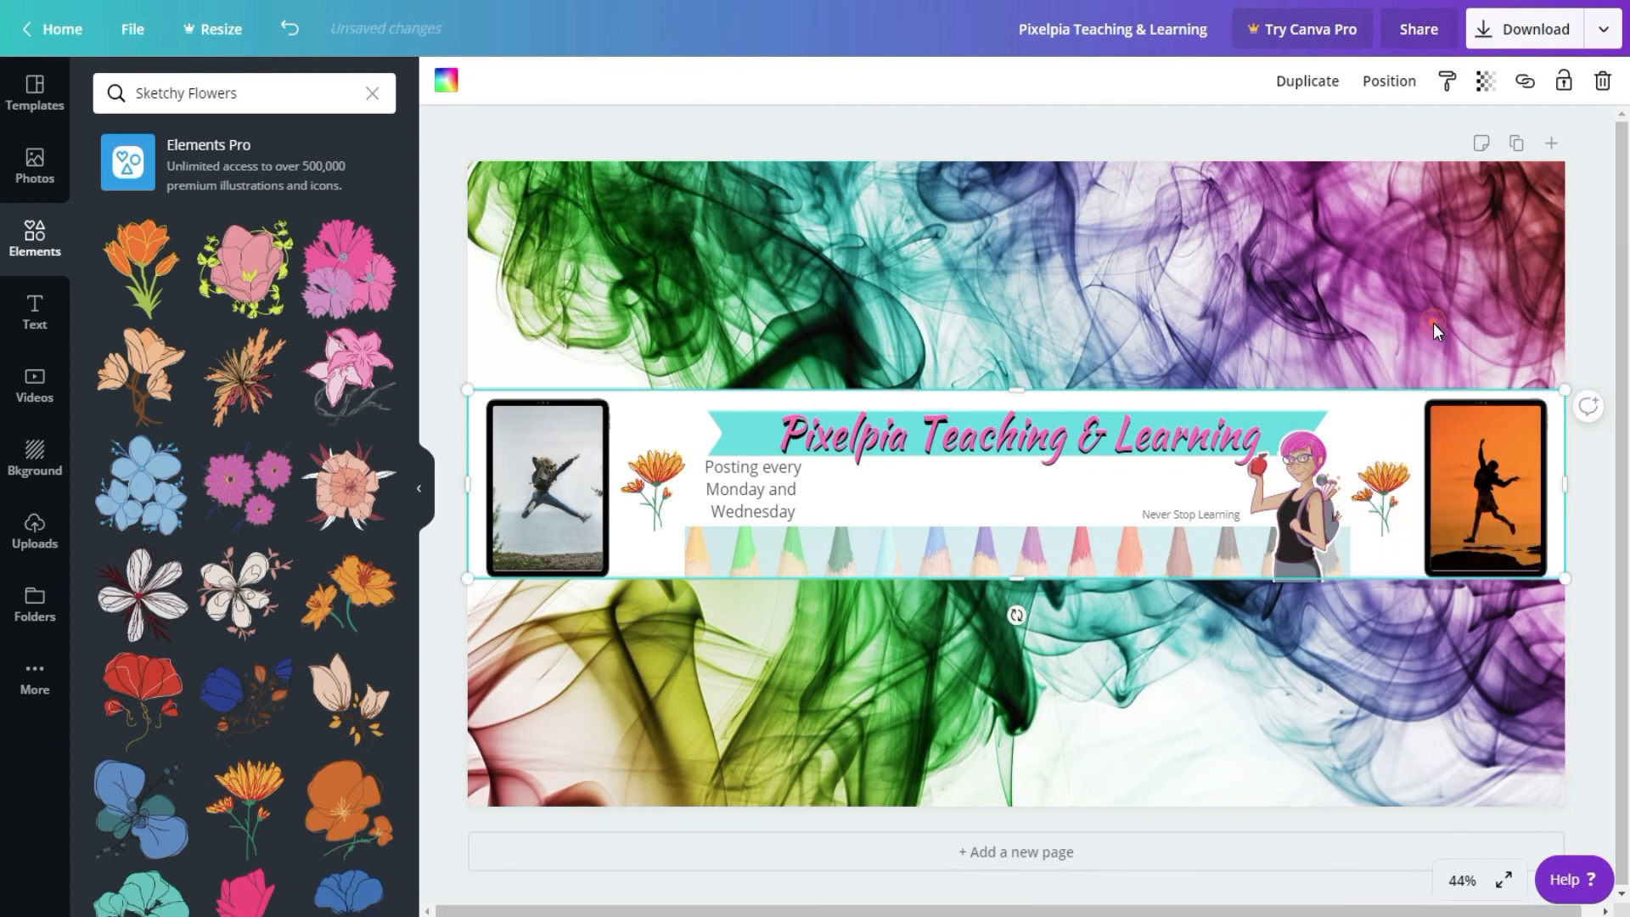
click(1433, 322)
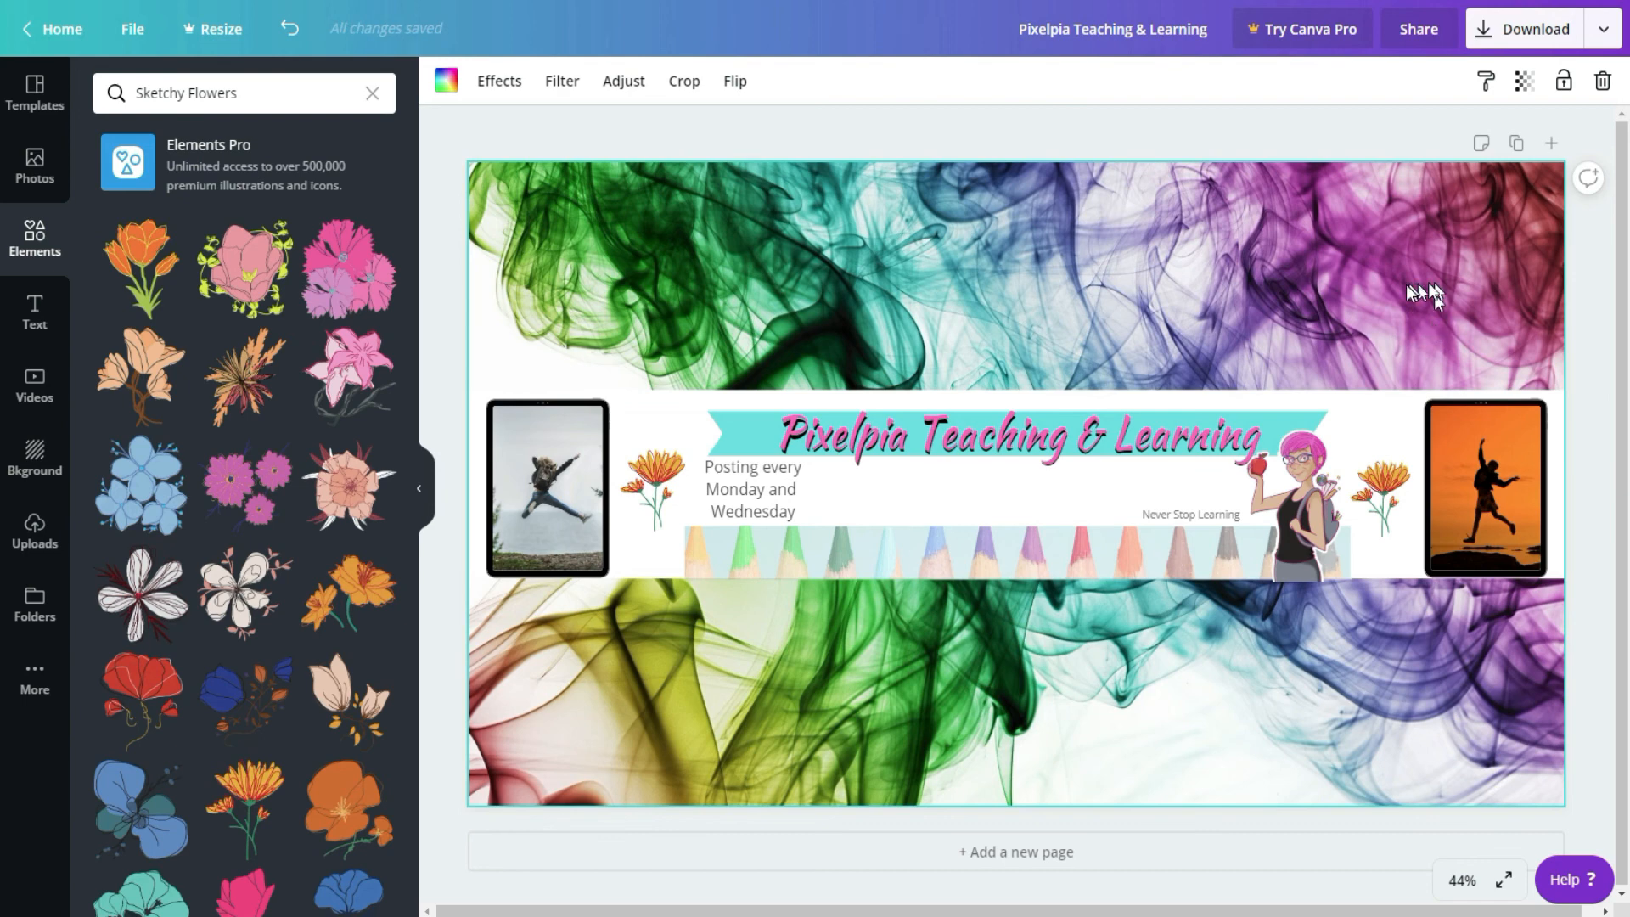
Step: Widen the pencil strip in both directions so it spans the full canvas width
click(967, 556)
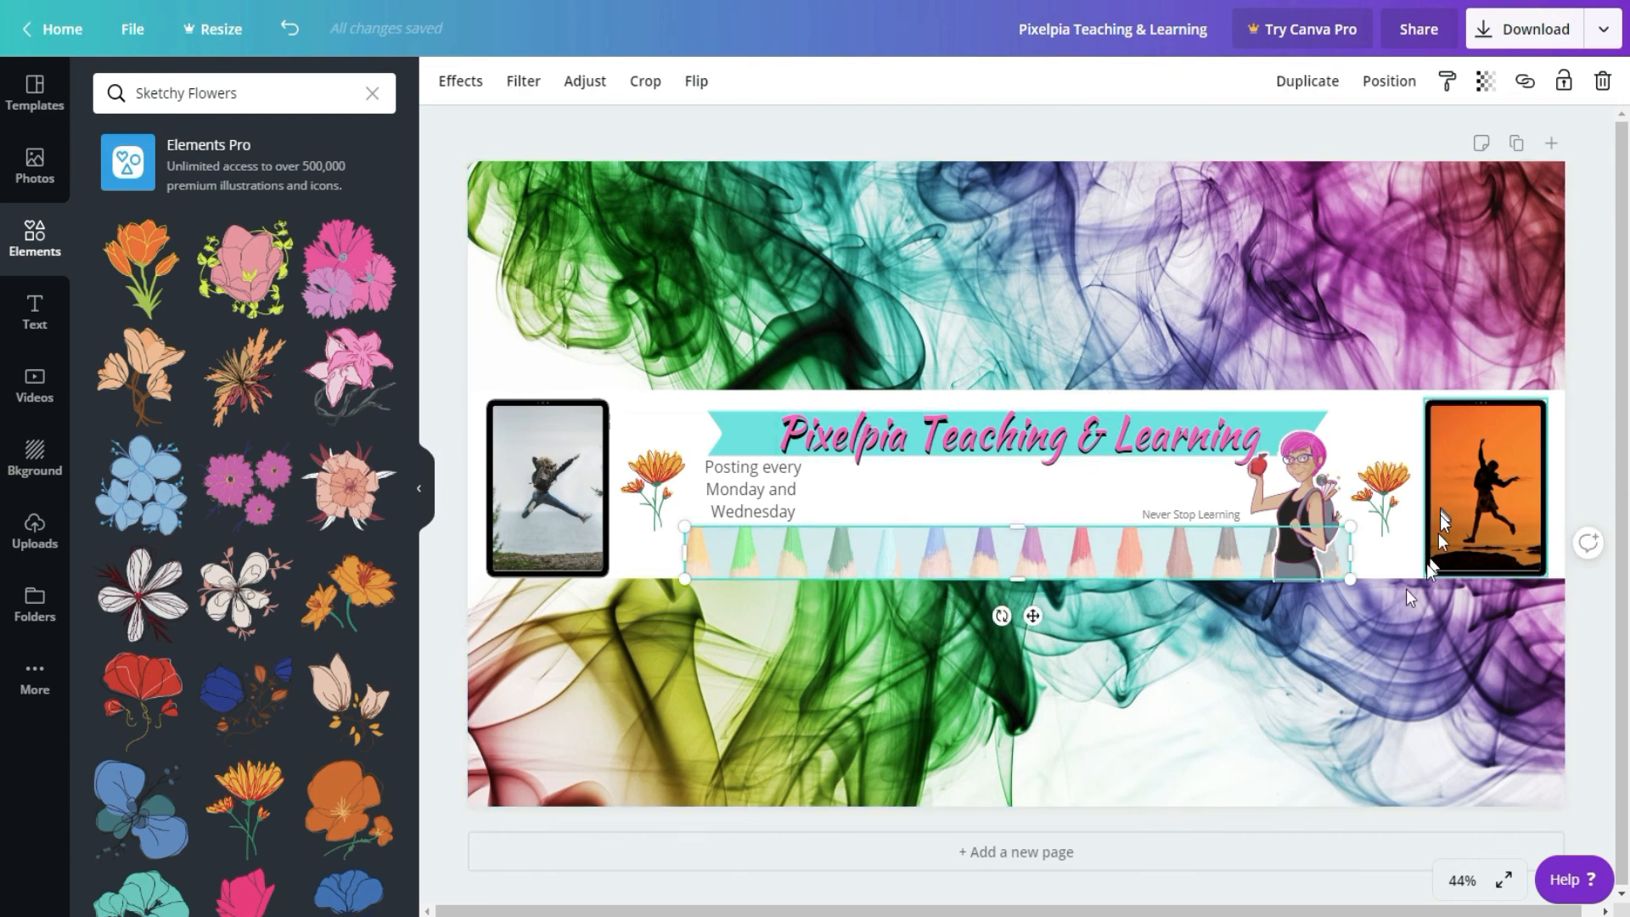
drag(1347, 553, 1564, 551)
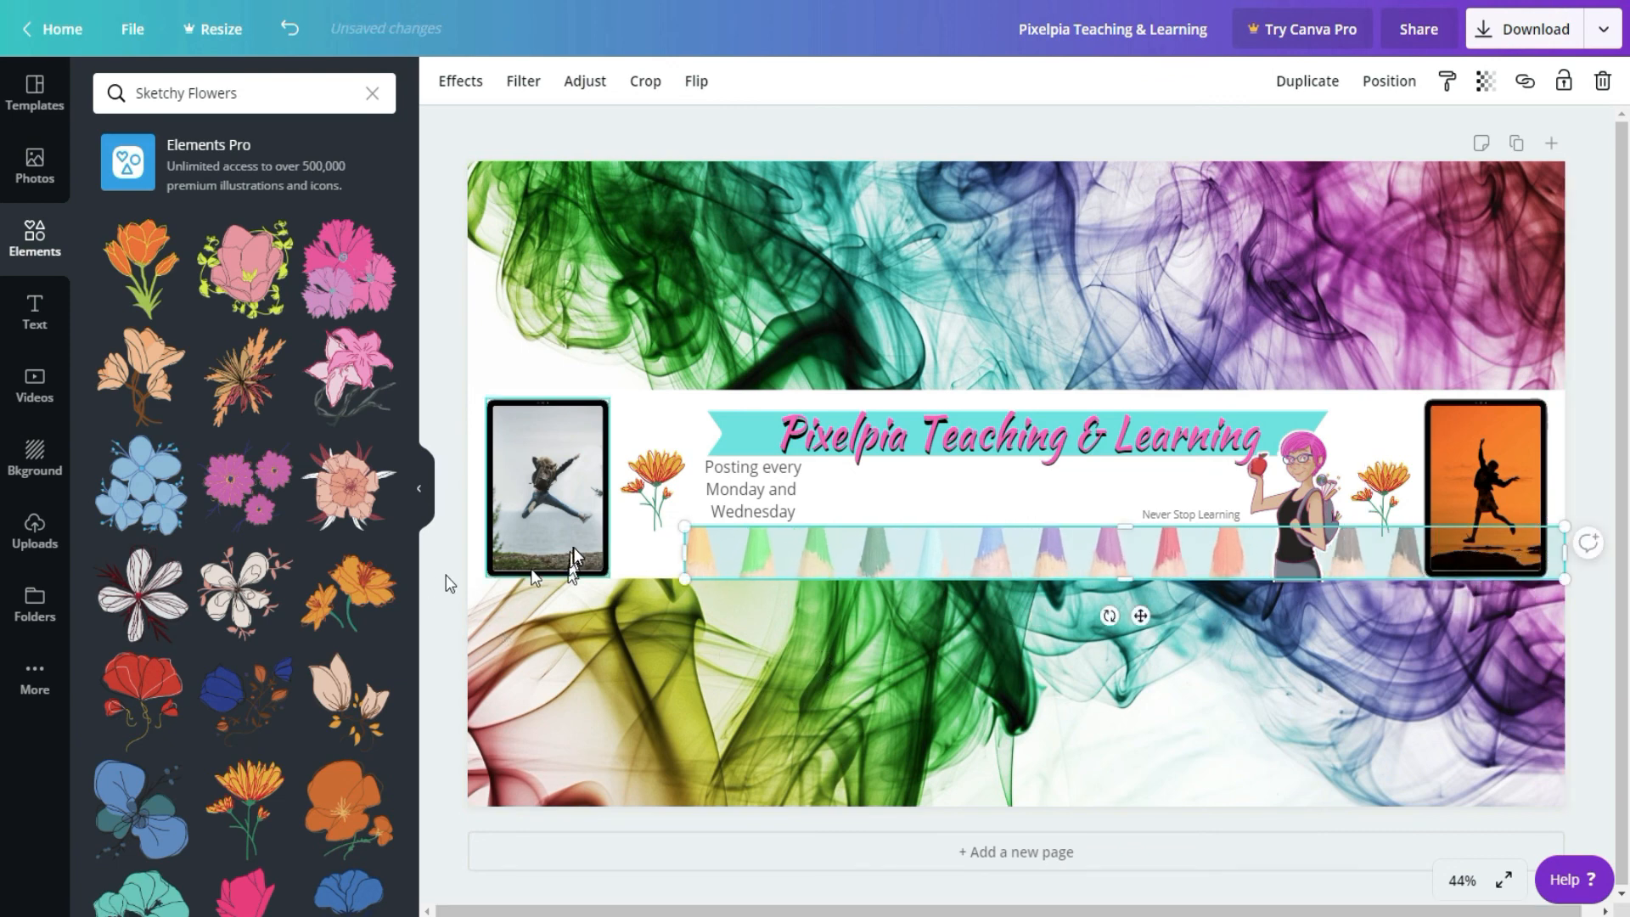
mouse_move(681, 553)
mouse_down()
mouse_move(357, 552)
mouse_move(482, 553)
mouse_move(428, 552)
mouse_move(463, 551)
mouse_up()
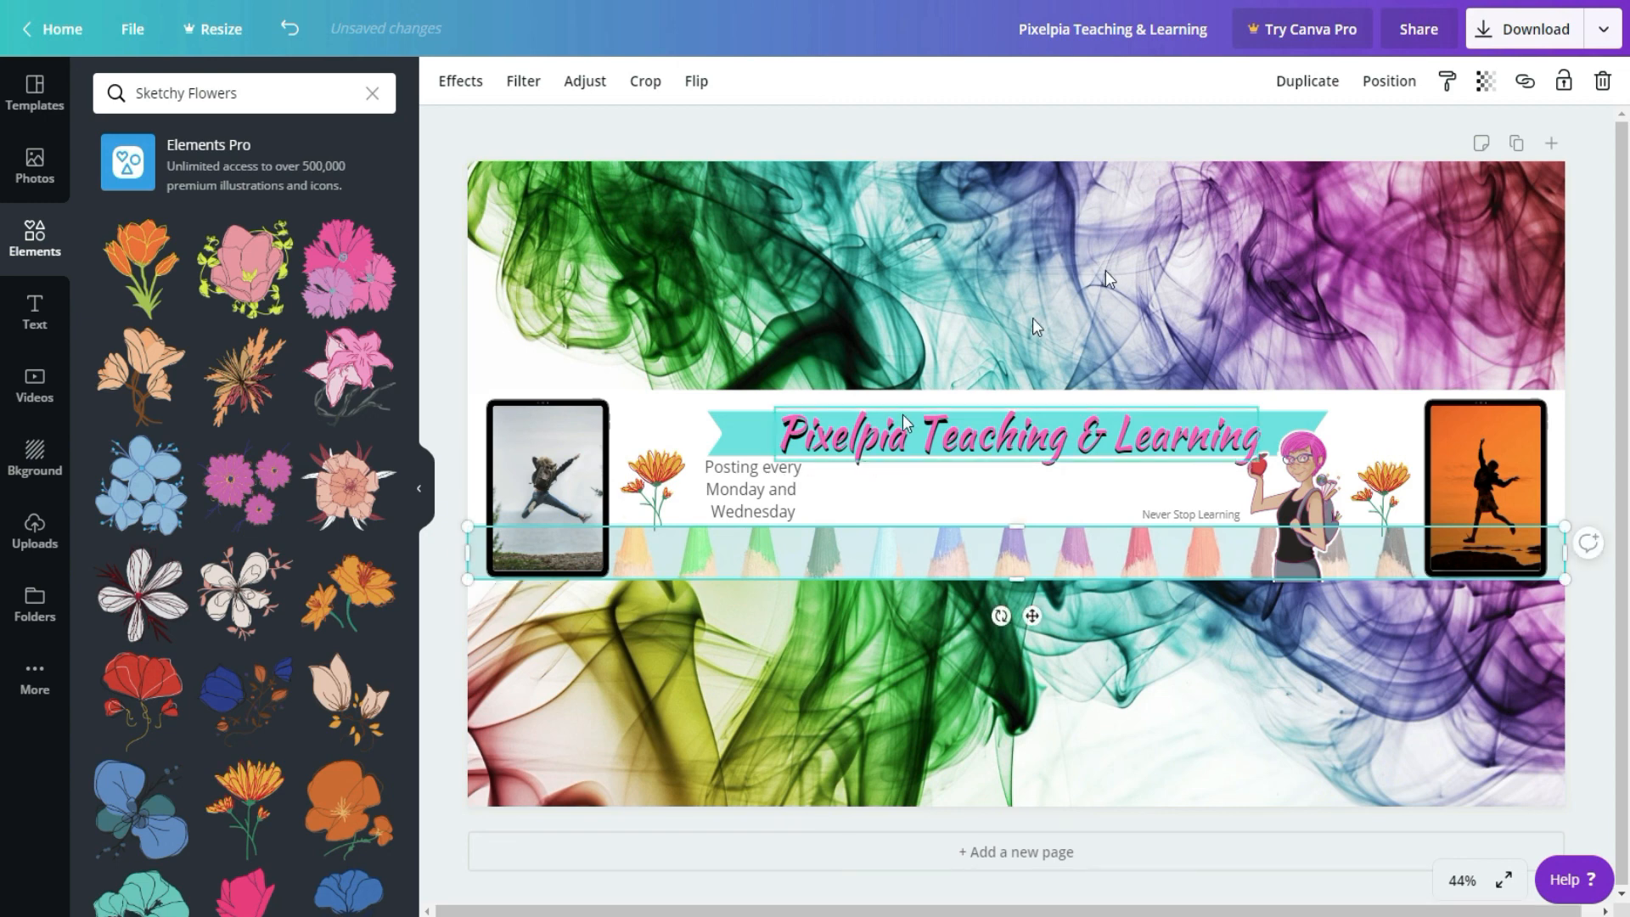
click(1088, 308)
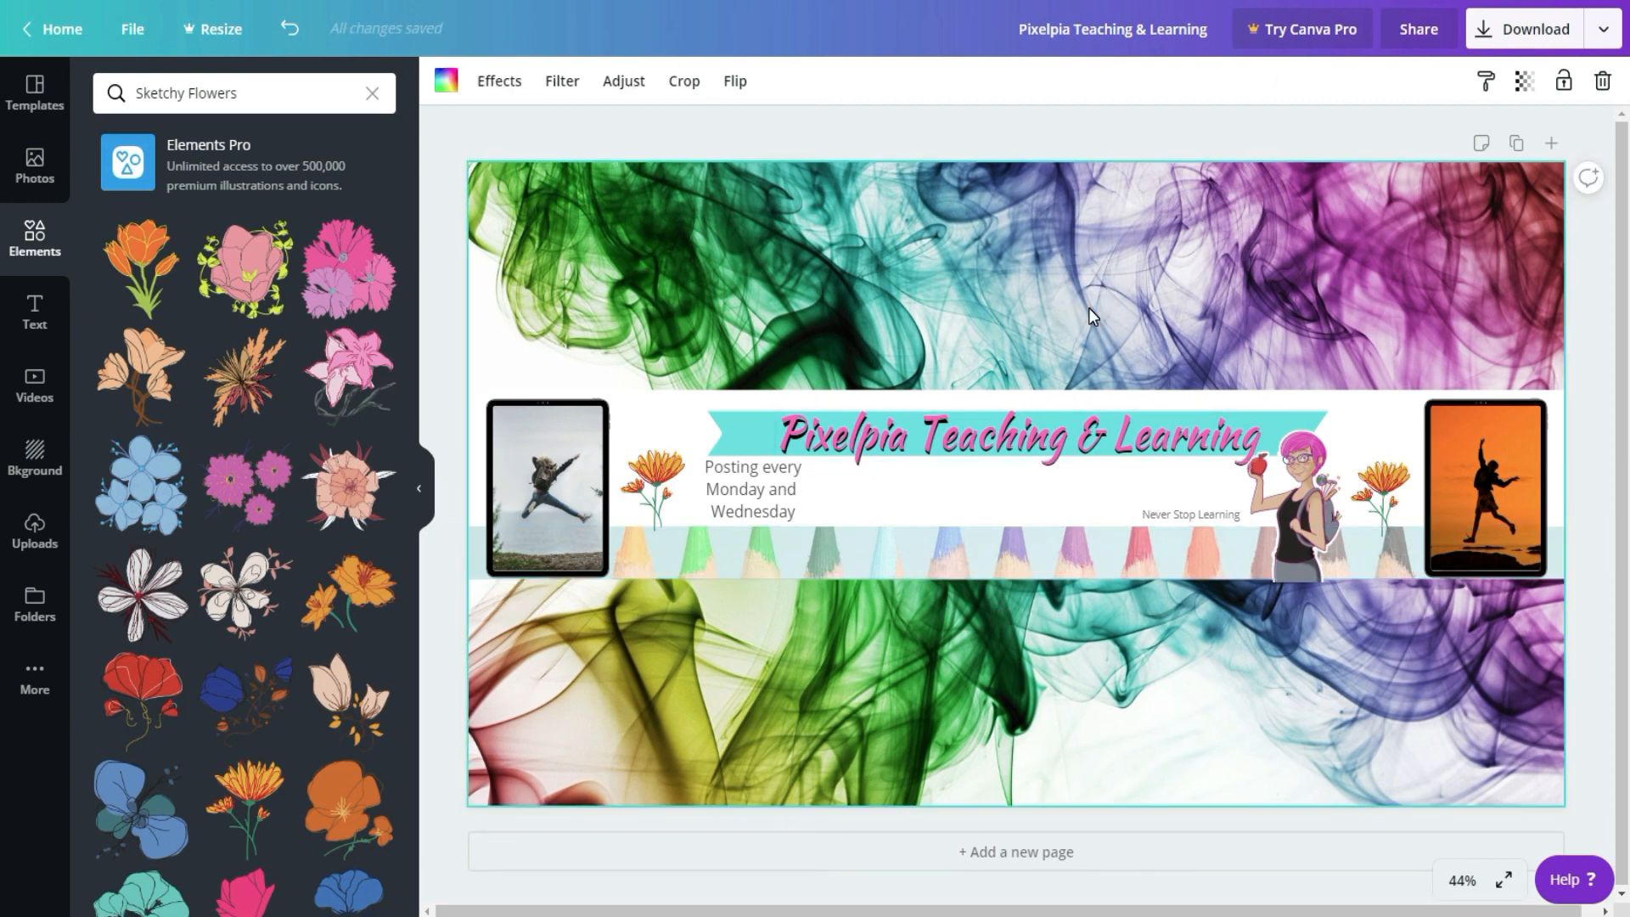
Step: Review the download options for the channel art and close them without downloading
click(1536, 30)
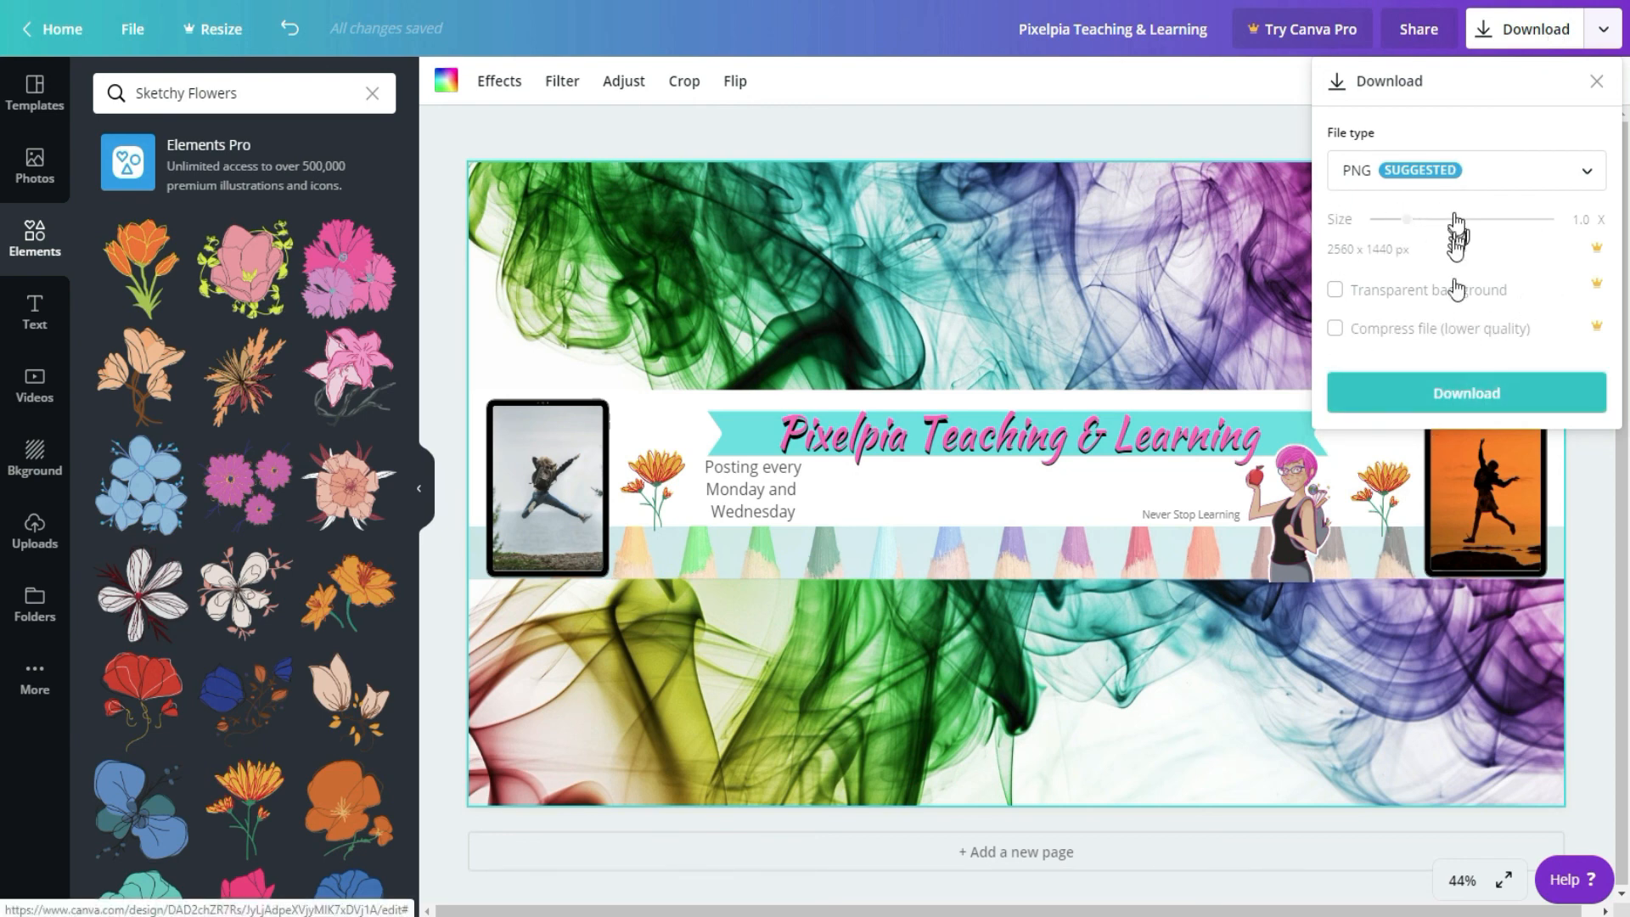
click(1596, 85)
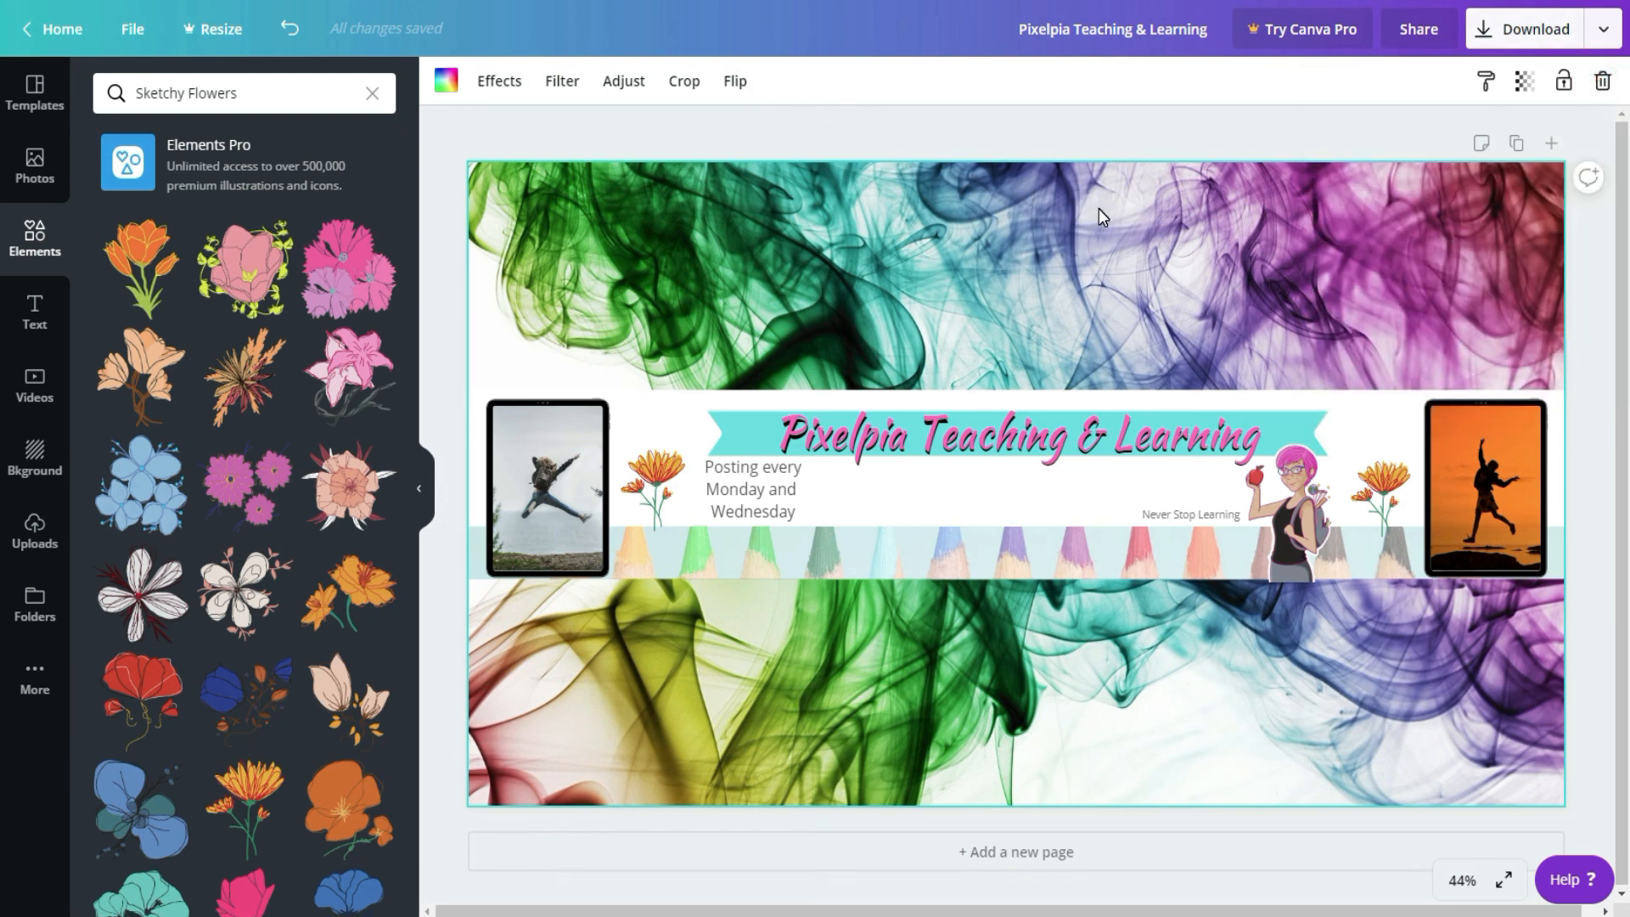